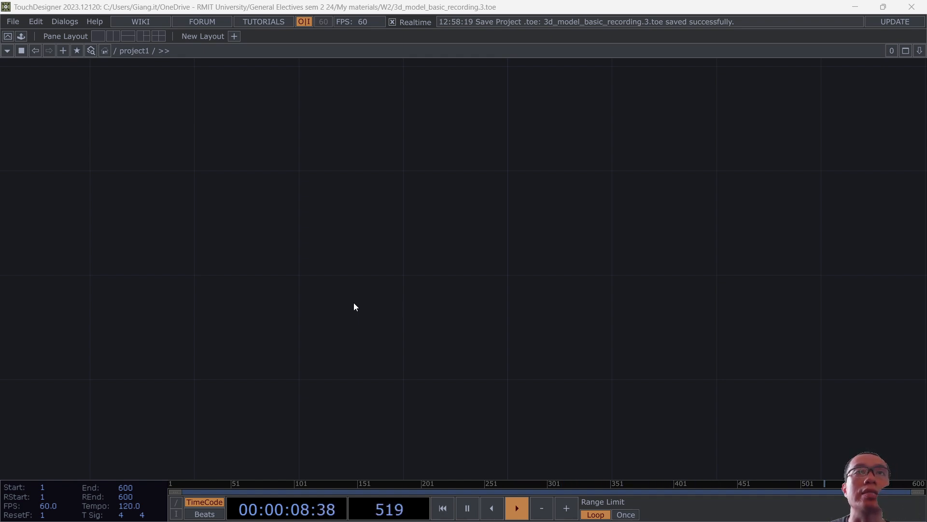
Create an Add SOP and place it in the empty project network.
key("Tab")
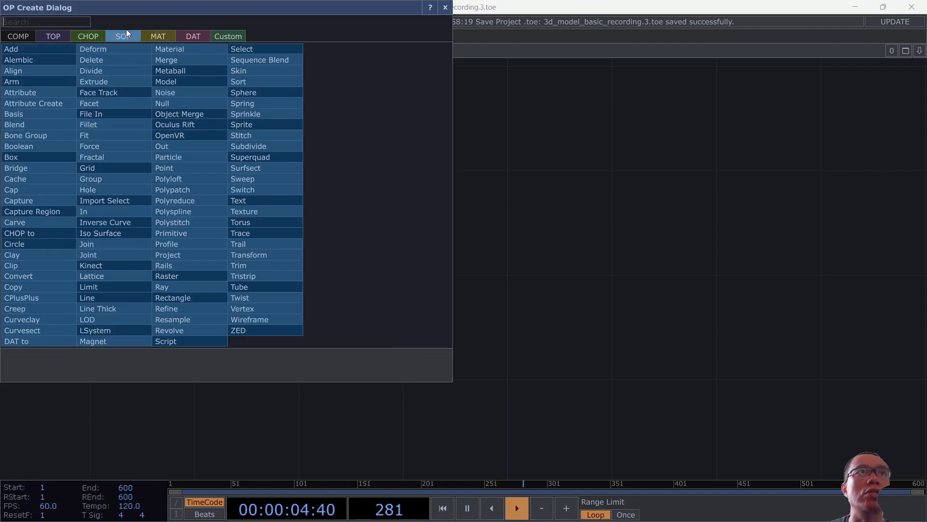
left_click_drag(139, 12, 171, 46)
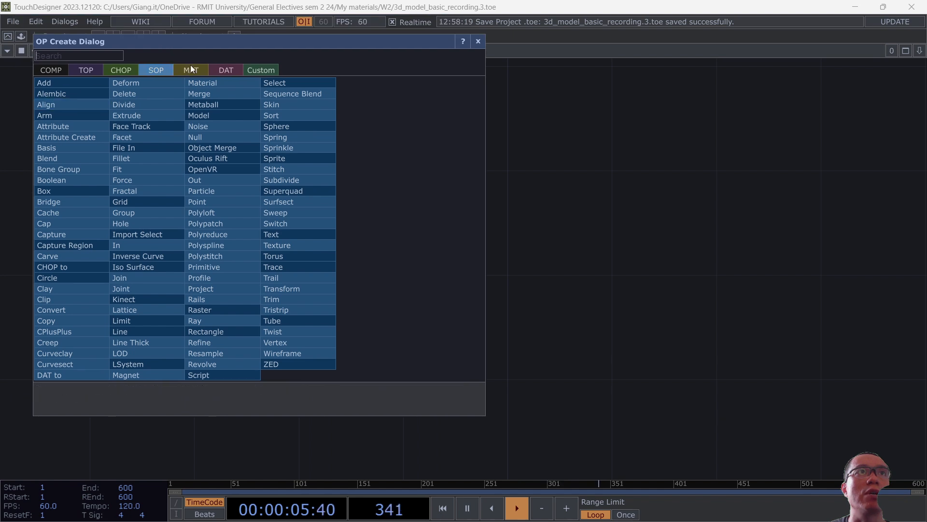
left_click(57, 83)
left_click(154, 220)
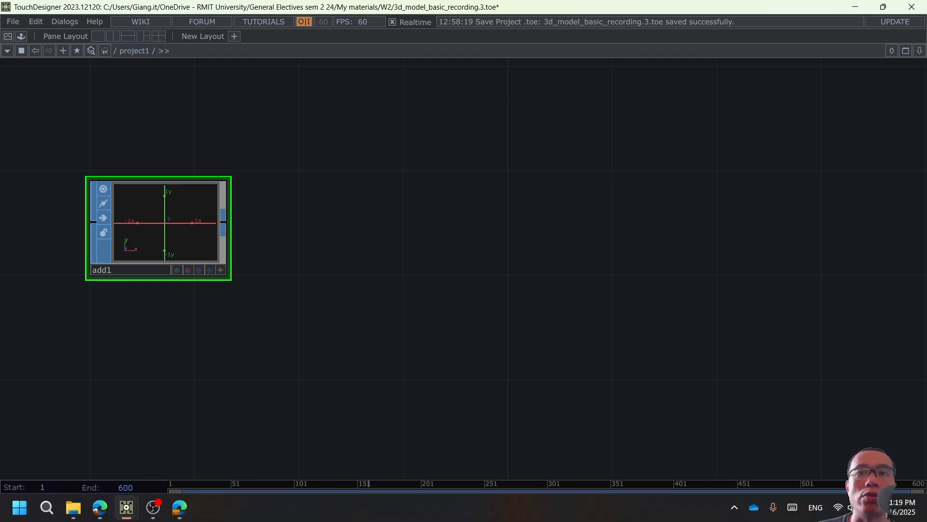
Start the screen annotation tool and draw two points labelled A and B joined by a straight line.
left_click(735, 511)
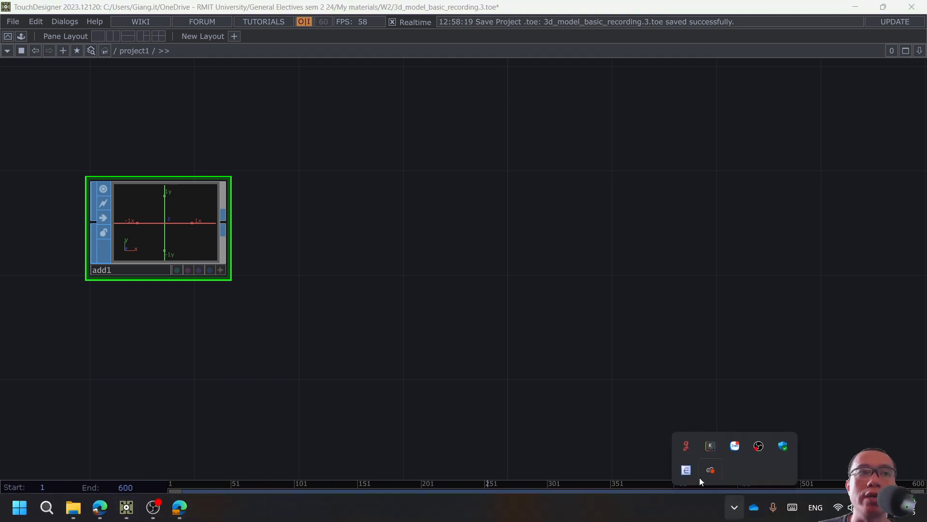
left_click(687, 445)
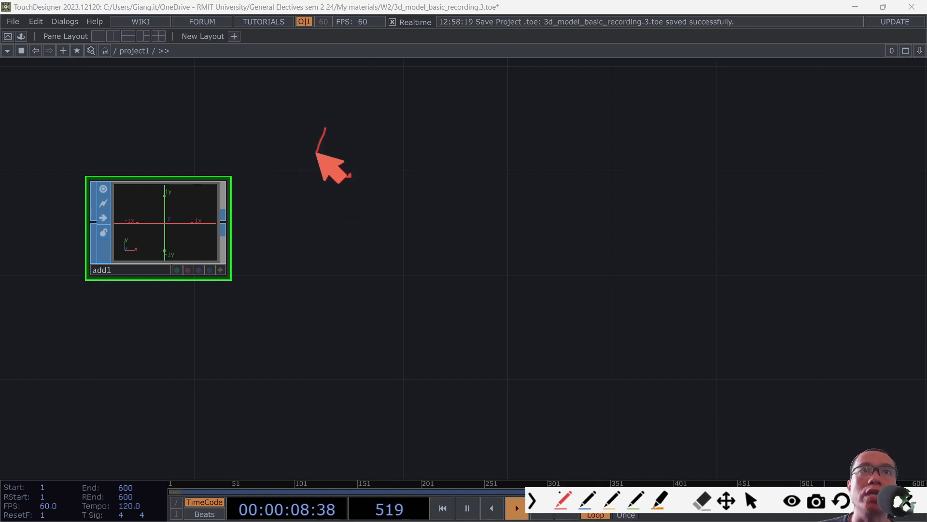
left_click_drag(317, 152, 315, 154)
left_click_drag(322, 128, 327, 148)
left_click_drag(320, 143, 334, 142)
left_click(578, 174)
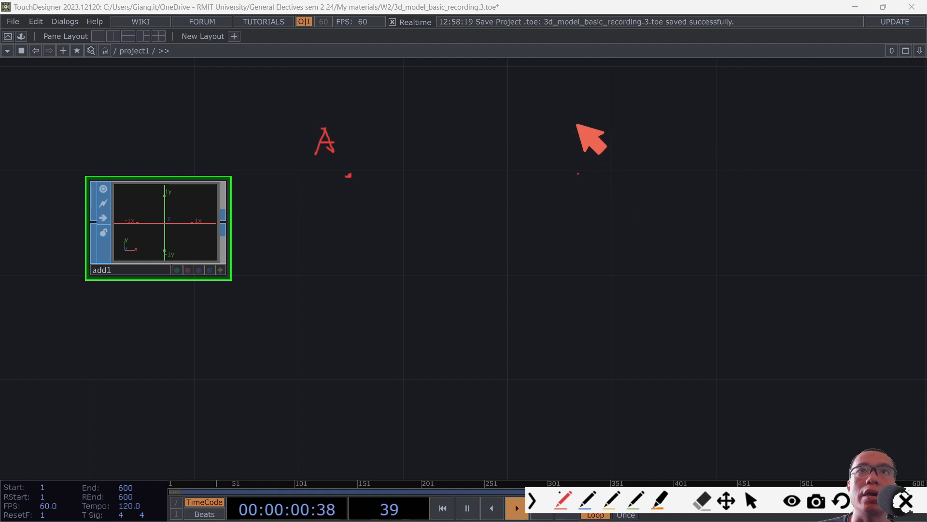
mouse_move(577, 123)
left_mouse_down()
mouse_move(596, 137)
mouse_move(581, 153)
left_mouse_up()
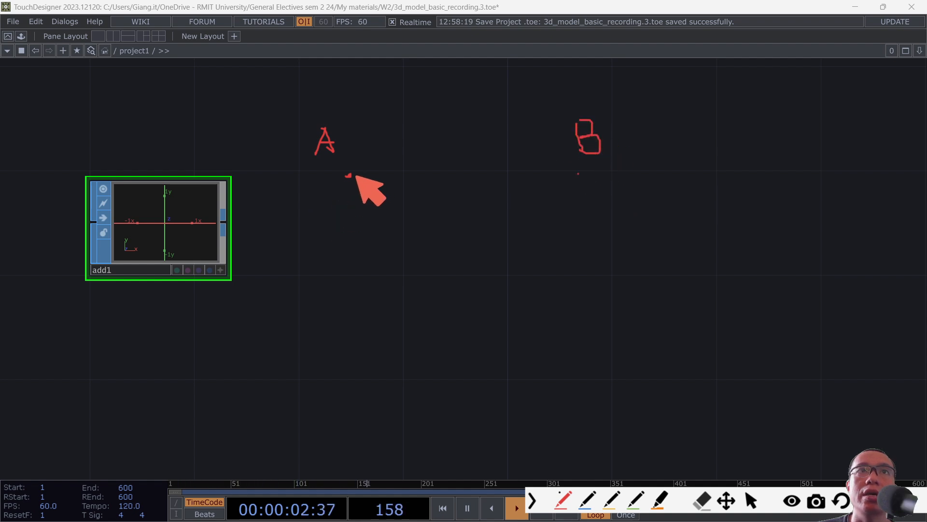
left_click(578, 173)
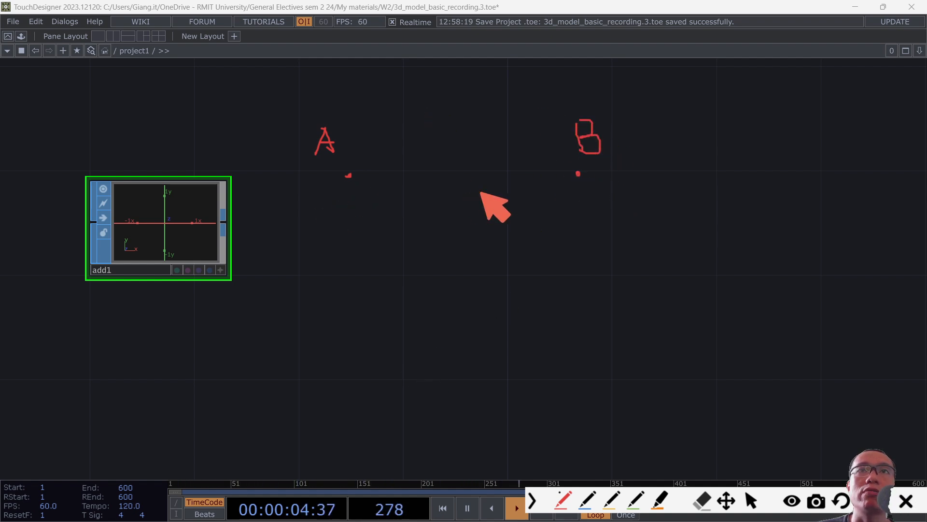
left_click_drag(348, 176, 579, 175)
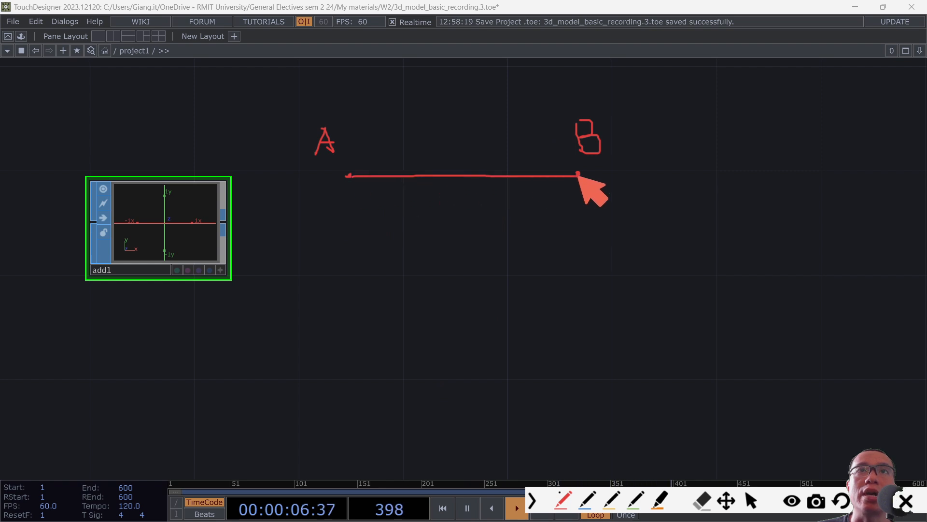
Draw points C and D, connect them with A and B into two adjoining triangles, and close the annotation tool.
left_click(462, 319)
mouse_move(483, 335)
left_mouse_down()
mouse_move(469, 340)
mouse_move(491, 359)
left_mouse_up()
left_click_drag(578, 175, 459, 317)
left_click_drag(350, 177, 457, 319)
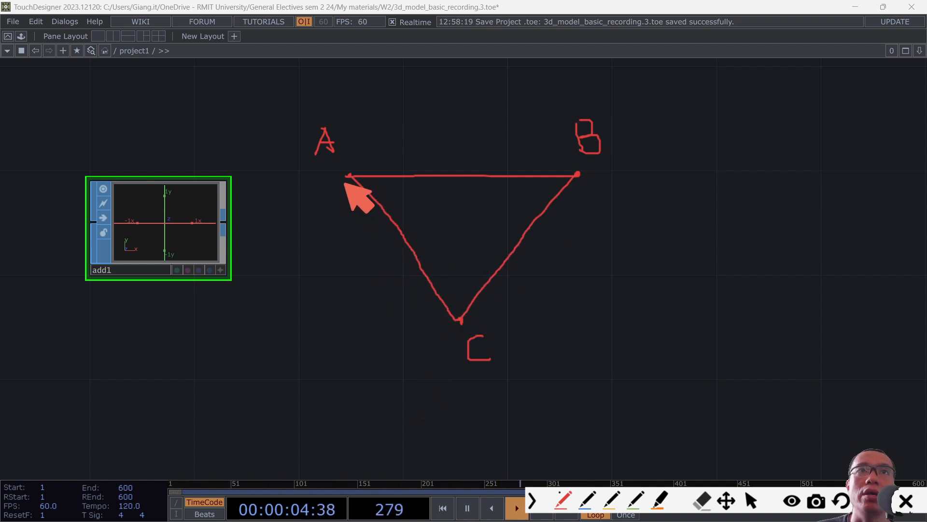
mouse_move(349, 178)
left_mouse_down()
mouse_move(287, 322)
mouse_move(459, 321)
left_mouse_up()
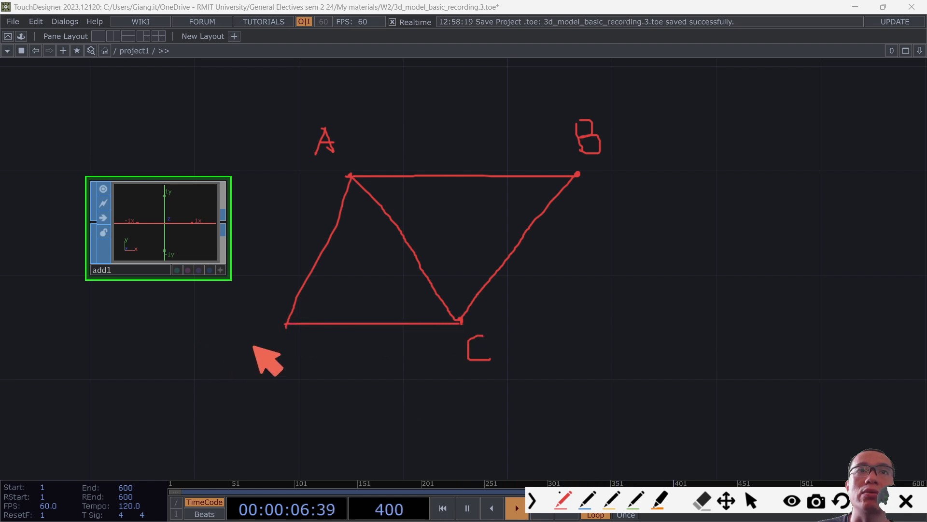
mouse_move(261, 338)
left_mouse_down()
mouse_move(264, 372)
mouse_move(274, 369)
left_mouse_up()
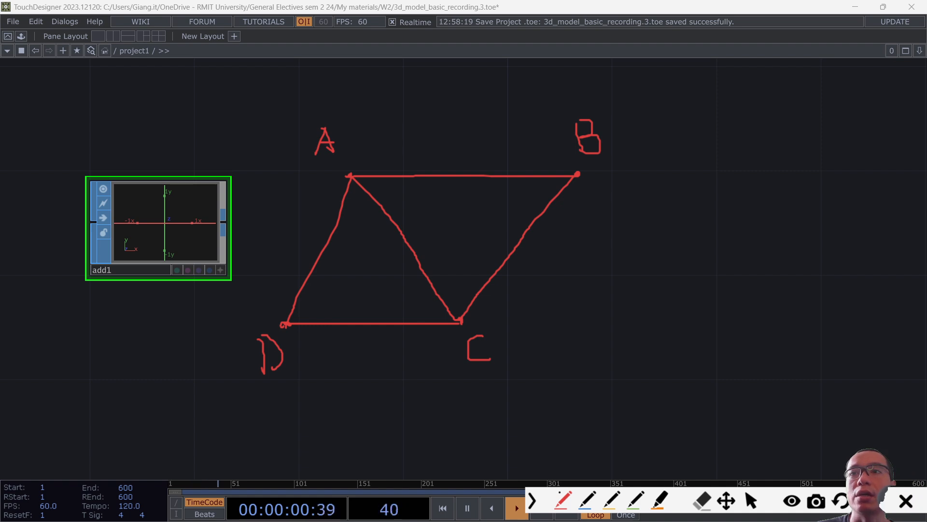
left_click(907, 500)
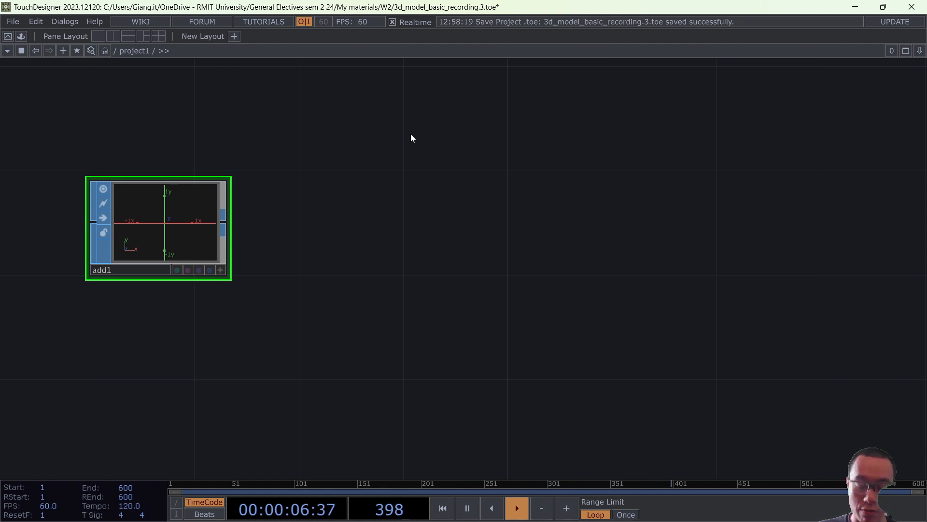
Turn on Add Points for the Add operator and display point markers and XYZ positions in its viewer.
key("p")
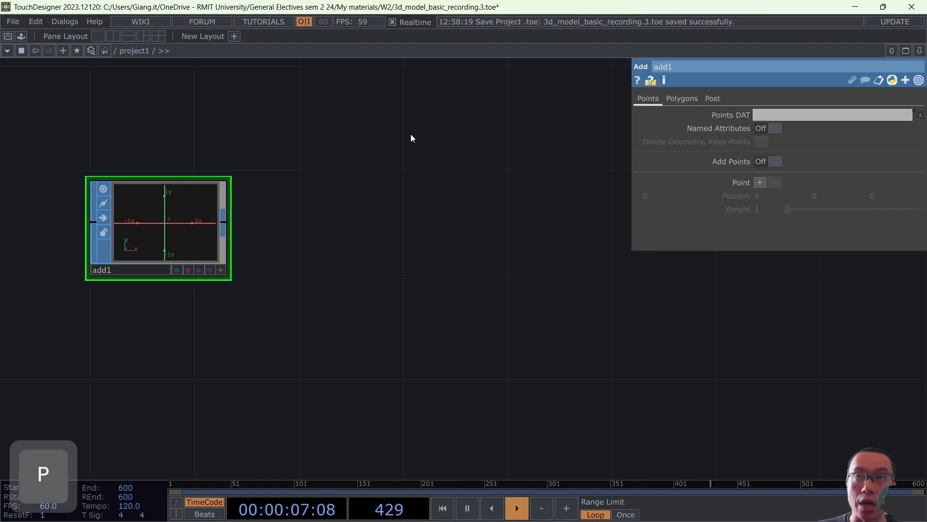
left_click(775, 163)
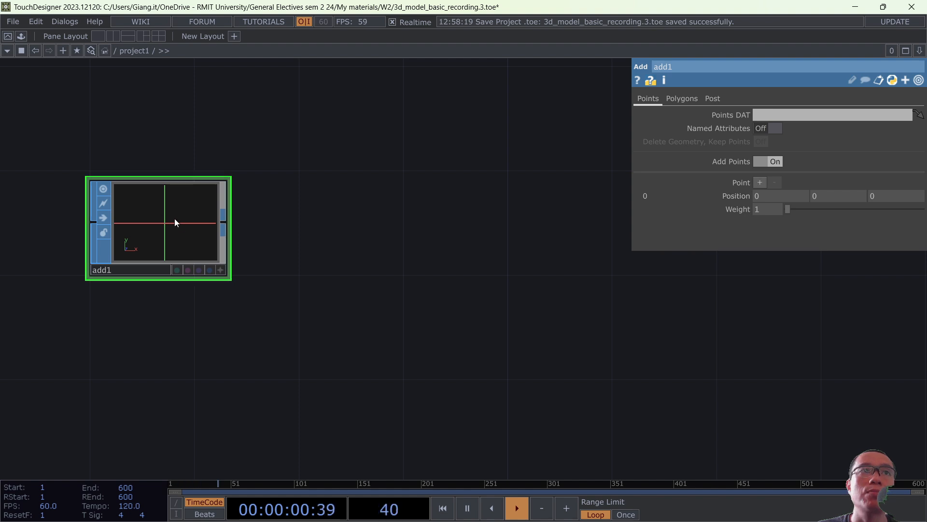
left_click(221, 269)
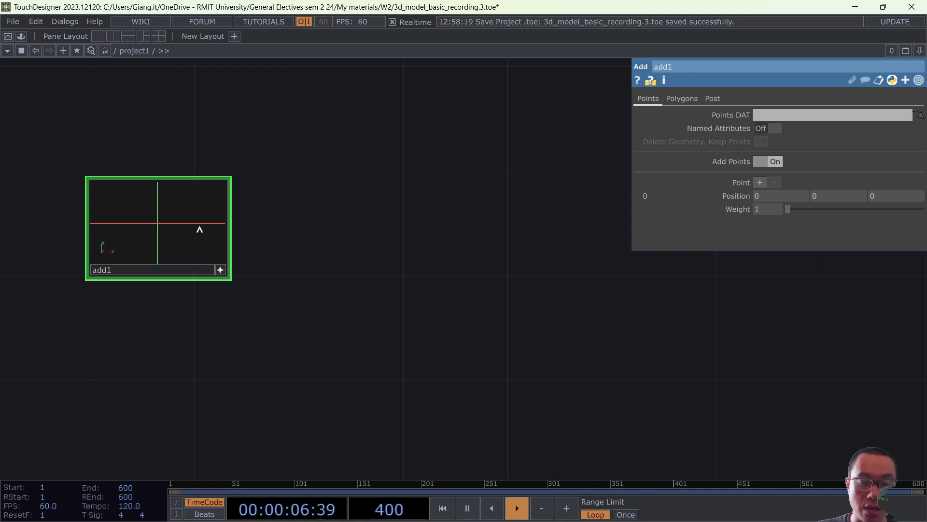
key("p")
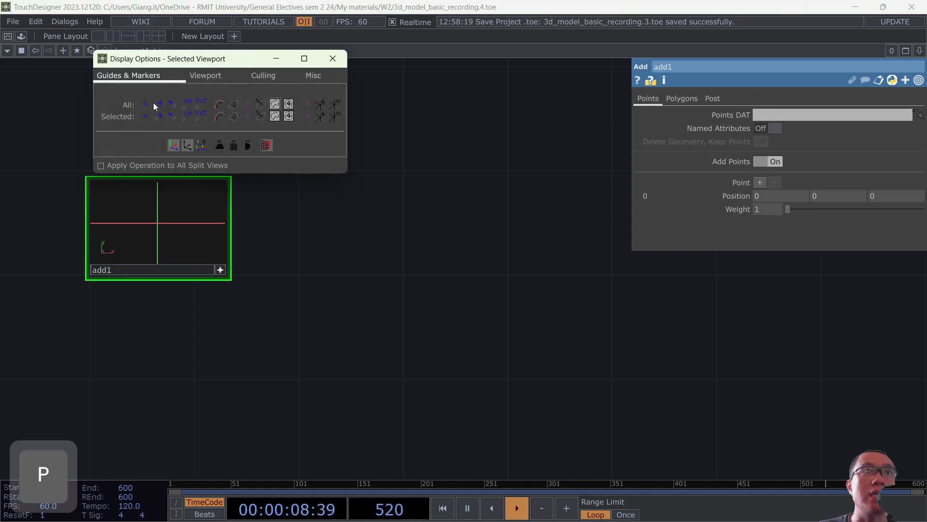
left_click(200, 105)
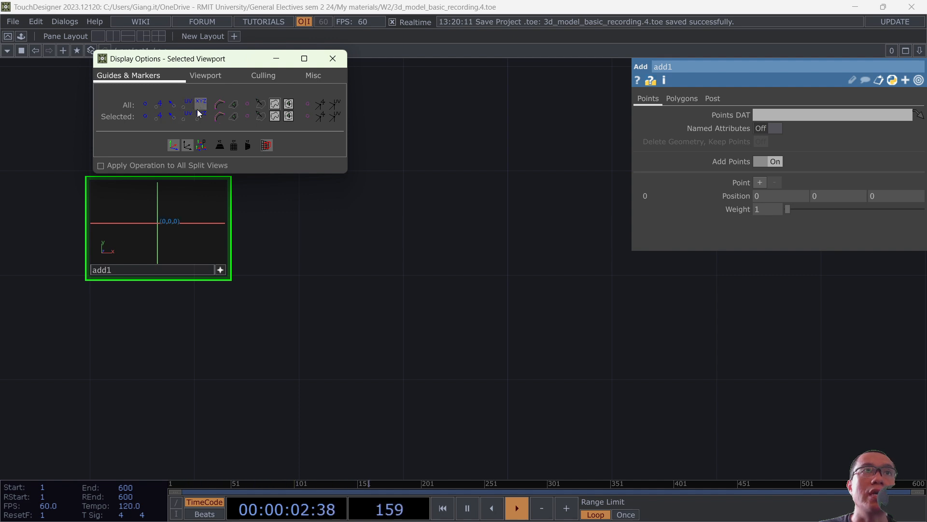
left_click(145, 105)
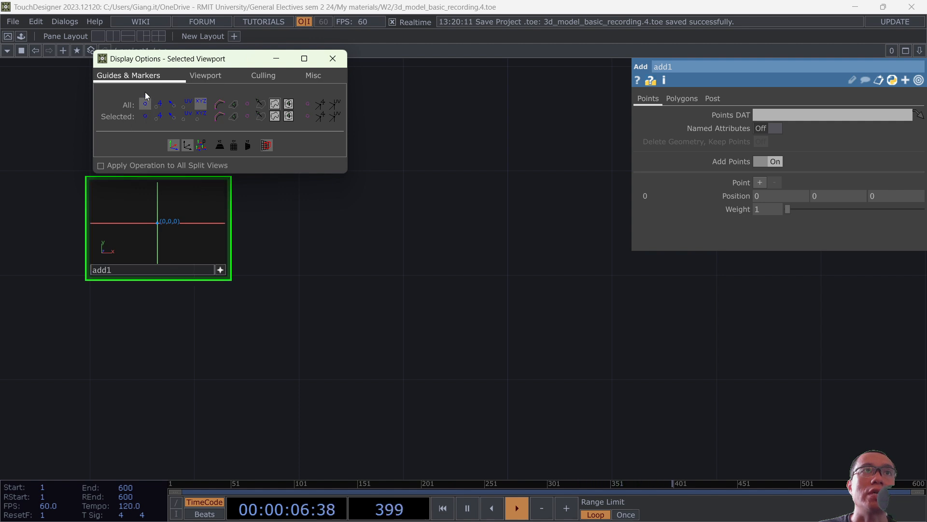
left_click(334, 59)
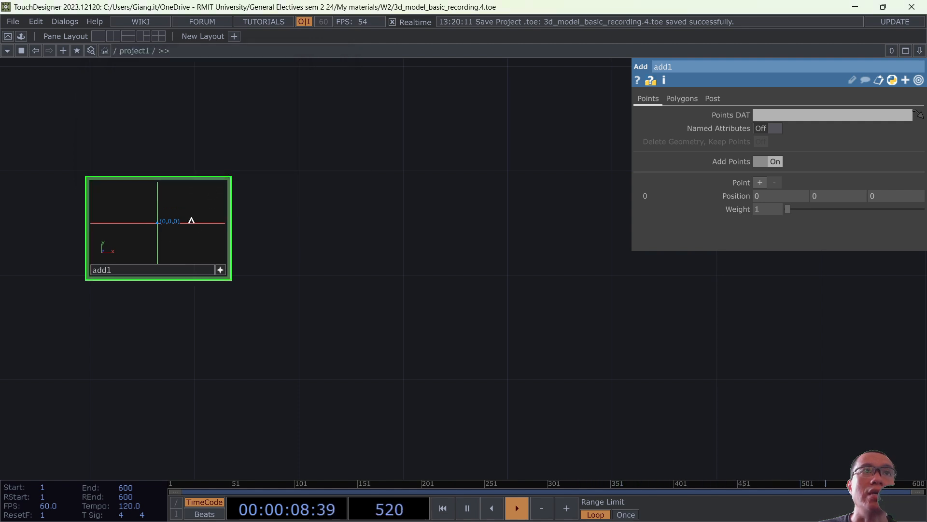
left_click(220, 270)
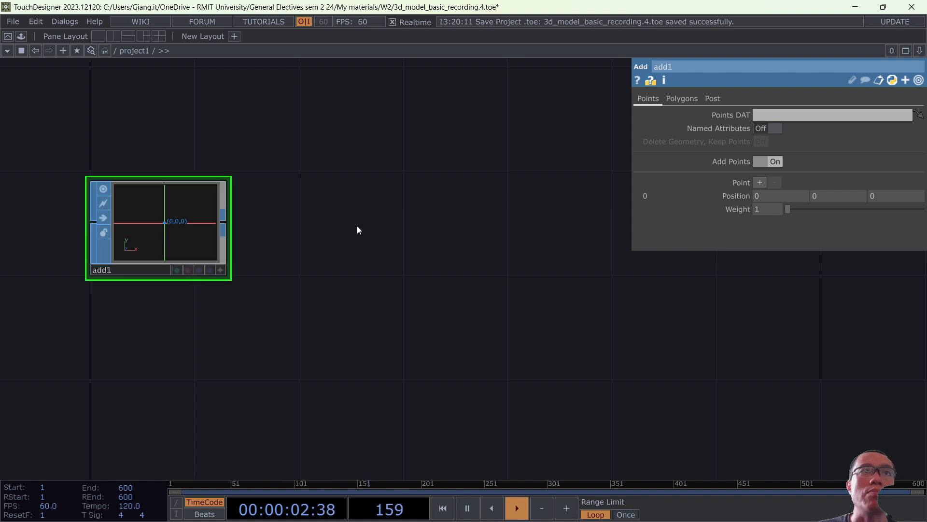
Enlarge the add1 node slightly and set the X position of point 0 to 0.05.
left_click_drag(228, 285, 260, 300)
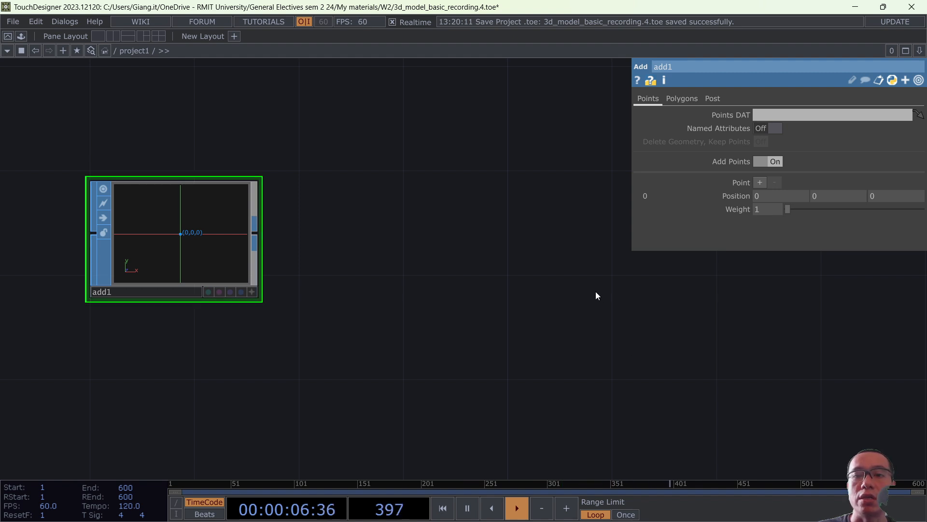
mouse_move(841, 196)
middle_mouse_down()
mouse_move(858, 181)
mouse_move(844, 198)
mouse_move(852, 201)
mouse_move(842, 184)
mouse_move(830, 196)
mouse_move(833, 214)
mouse_move(850, 214)
mouse_move(842, 213)
middle_mouse_up()
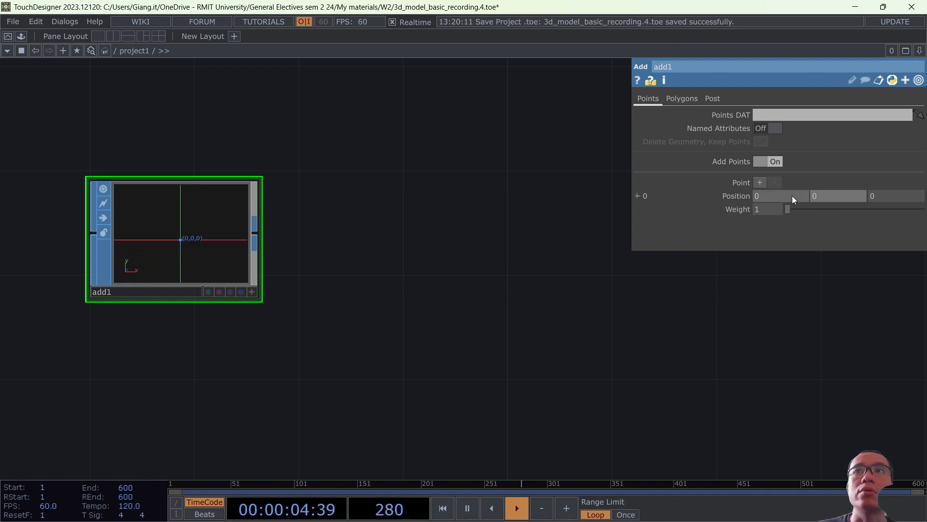
middle_click_drag(775, 195, 809, 208)
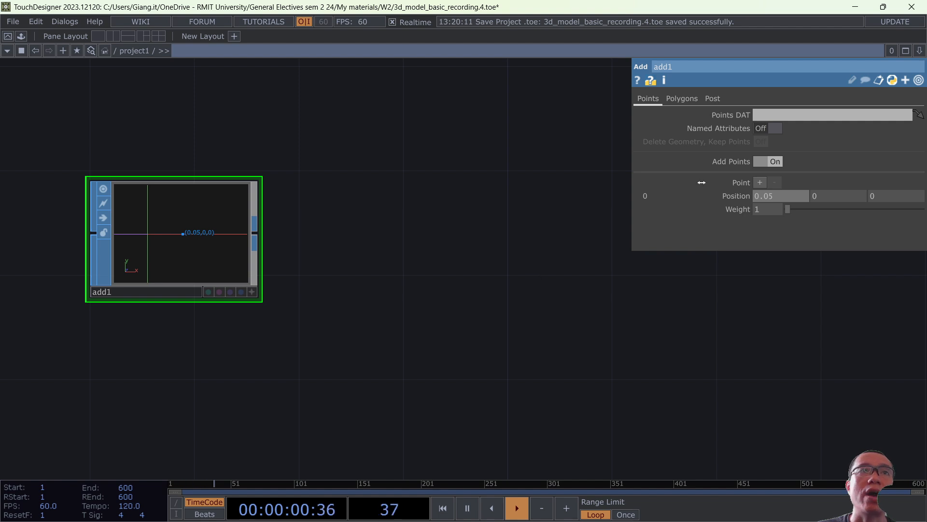
Add a second point and set its position to X 0.07 and Y 0.05.
left_click(760, 183)
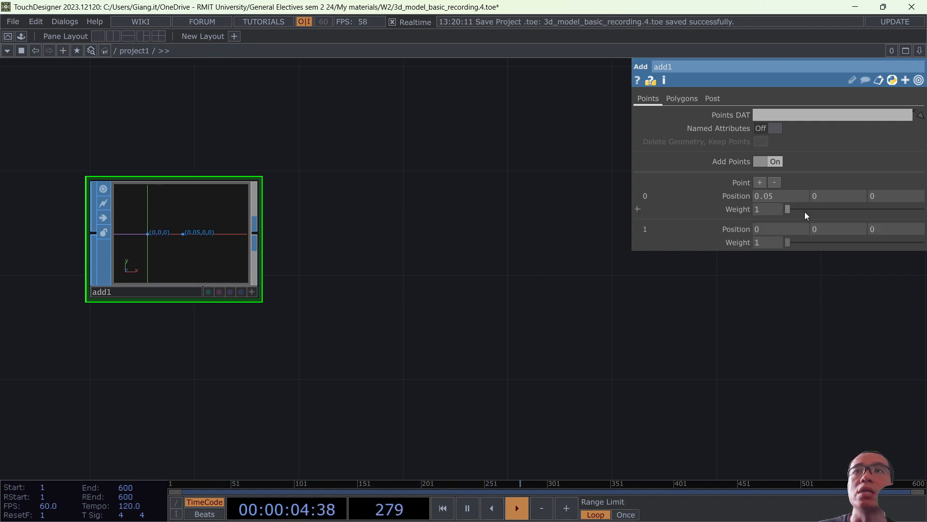
middle_click_drag(825, 229, 843, 208)
middle_click_drag(770, 227, 795, 243)
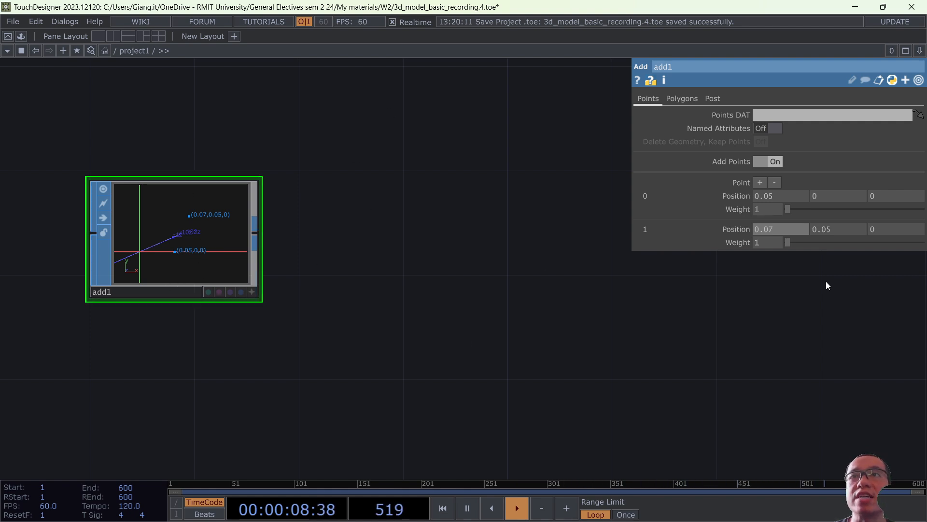
Add a third point and set its position to X 0.04 and Y 0.09.
left_click(760, 184)
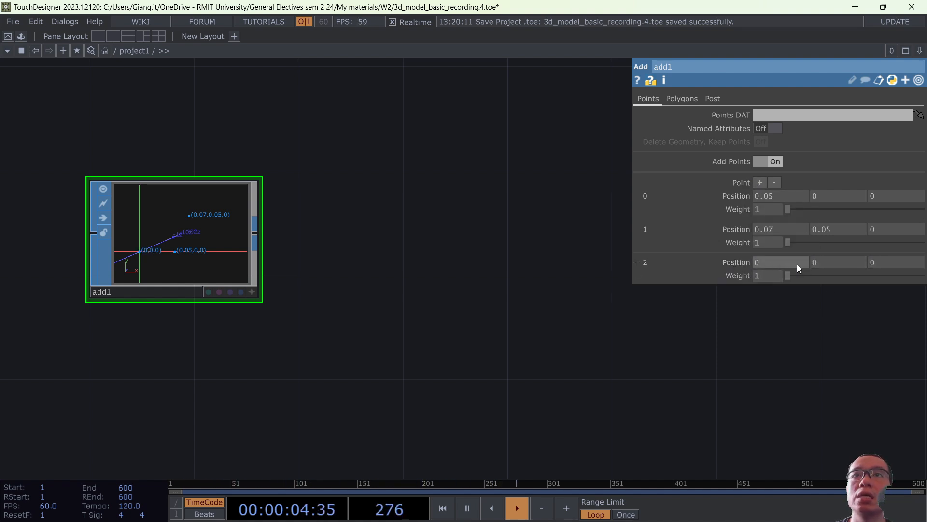
mouse_move(822, 264)
middle_mouse_down()
mouse_move(829, 283)
mouse_move(869, 282)
mouse_move(830, 250)
middle_mouse_up()
middle_click_drag(765, 262, 803, 278)
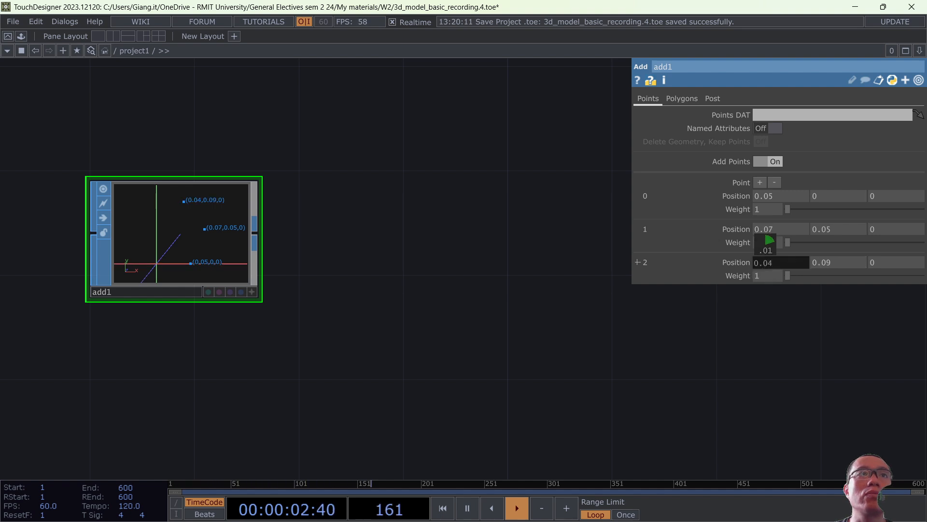
middle_click_drag(765, 250, 766, 250)
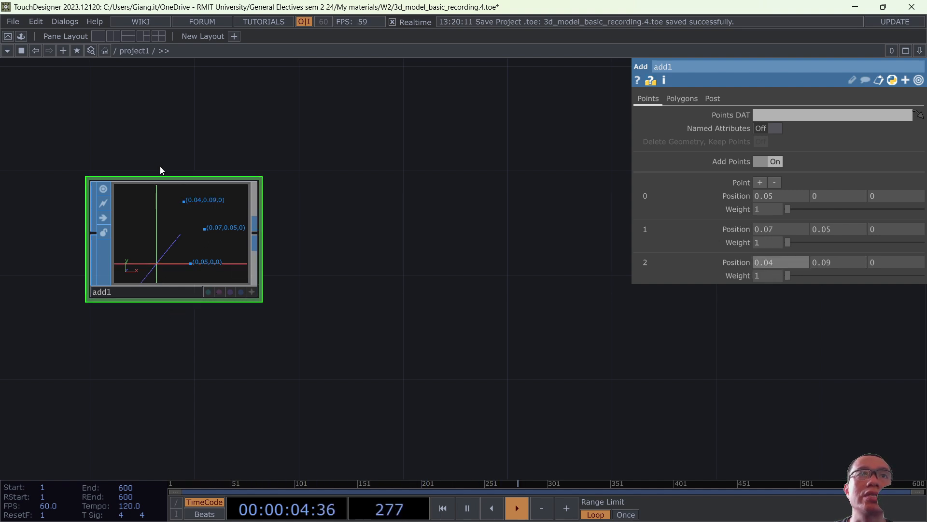
Add a fourth point and set its position to X 0.06 and Y 0.17.
left_click(759, 182)
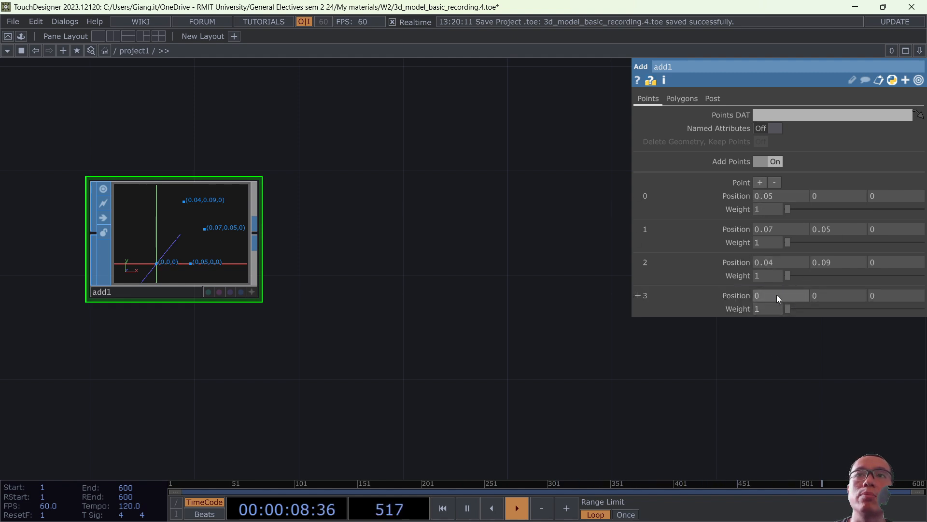
middle_click_drag(776, 294, 835, 278)
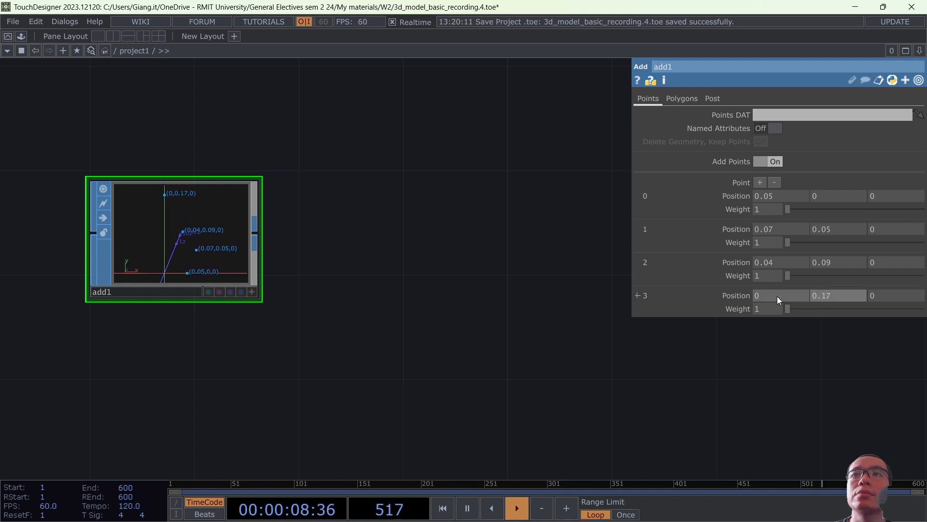
middle_click_drag(778, 297, 783, 274)
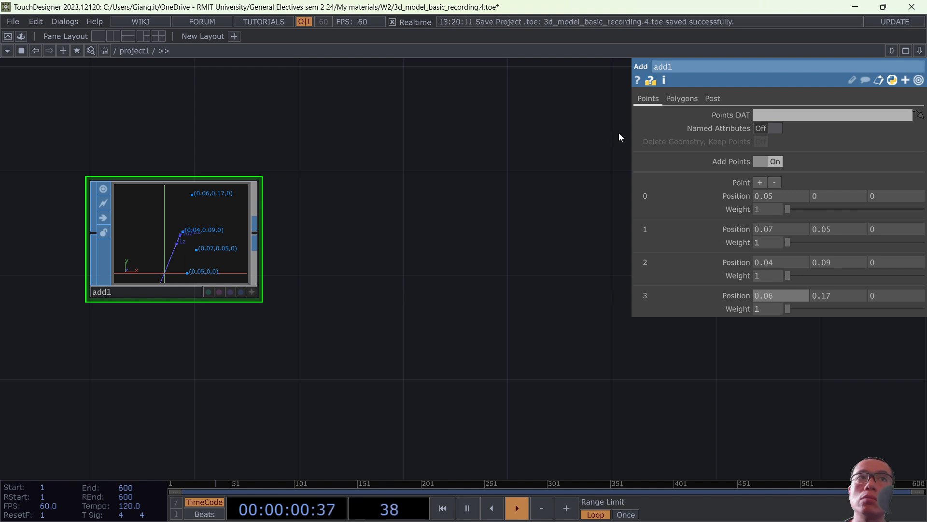
Connect the four points of add1 into one open polygon by setting the pattern of polygon 0 to 0 1 2 3.
left_click(676, 100)
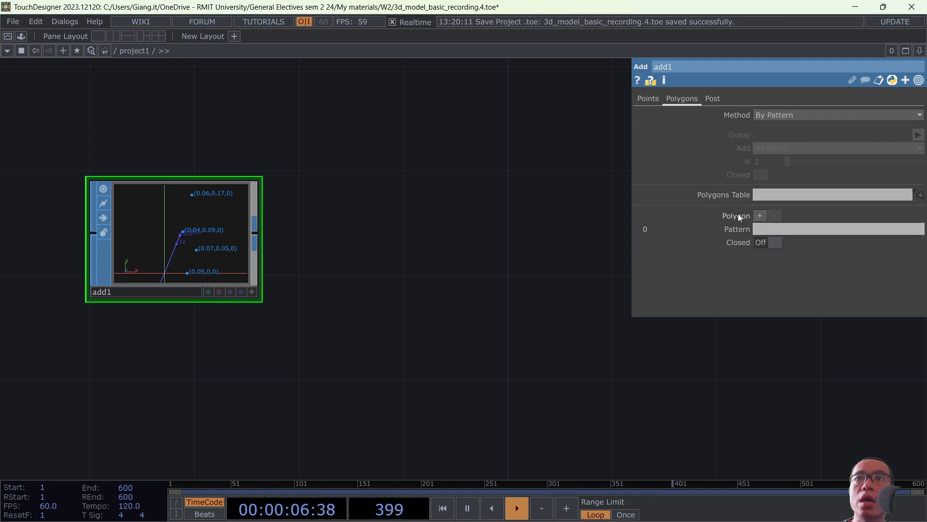
left_click(757, 230)
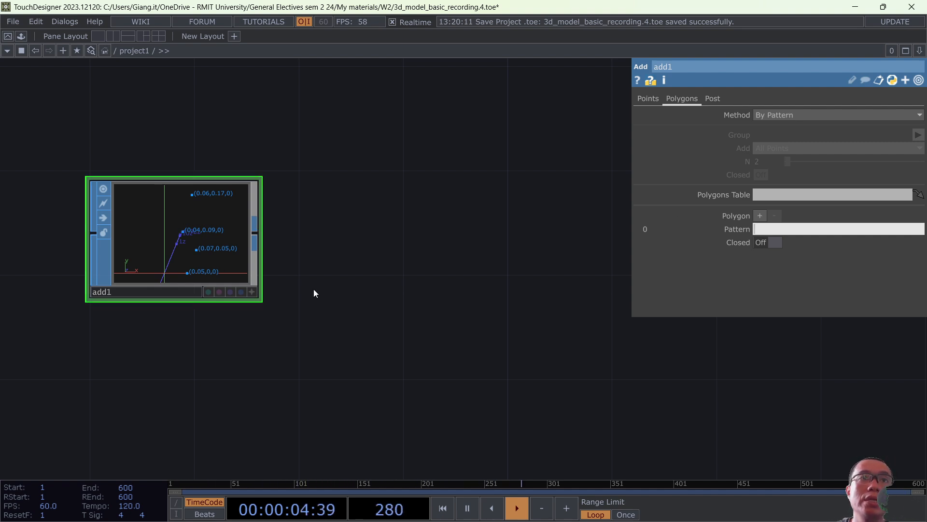
left_click(649, 99)
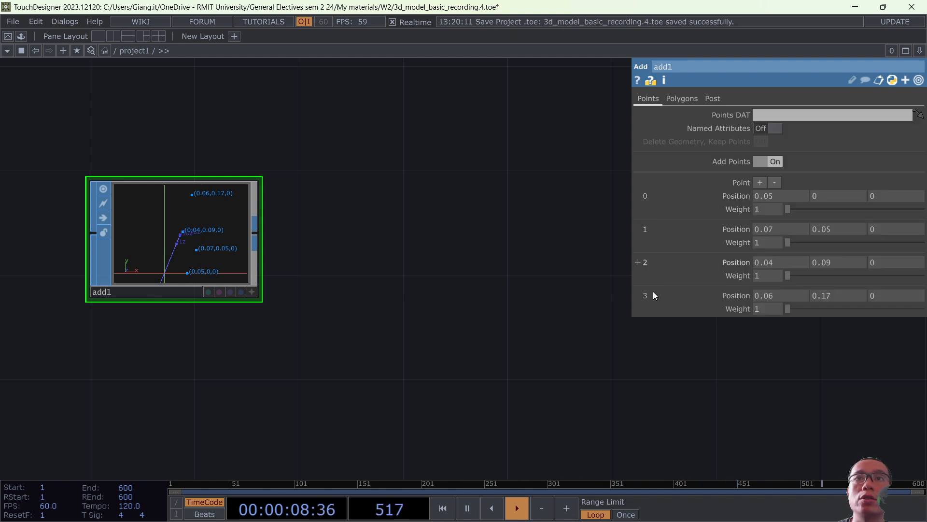
left_click(682, 99)
left_click(766, 228)
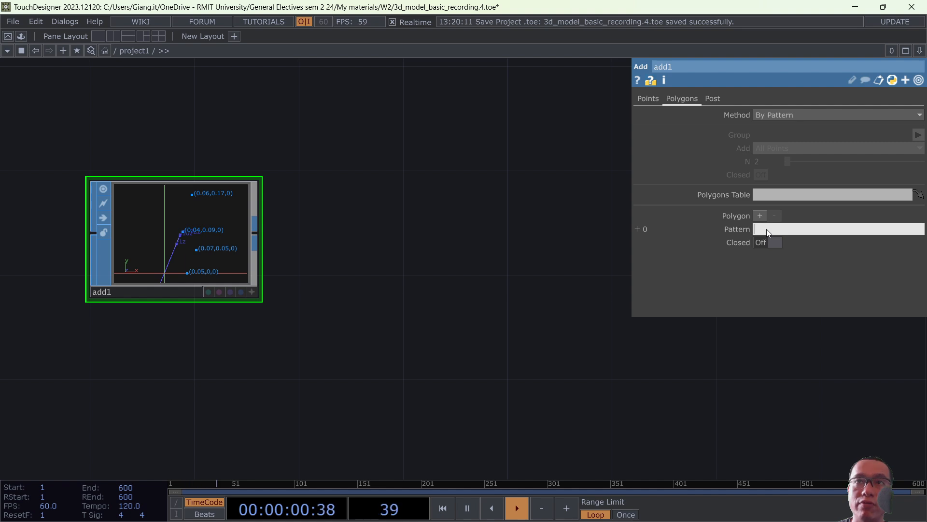
type("0 ")
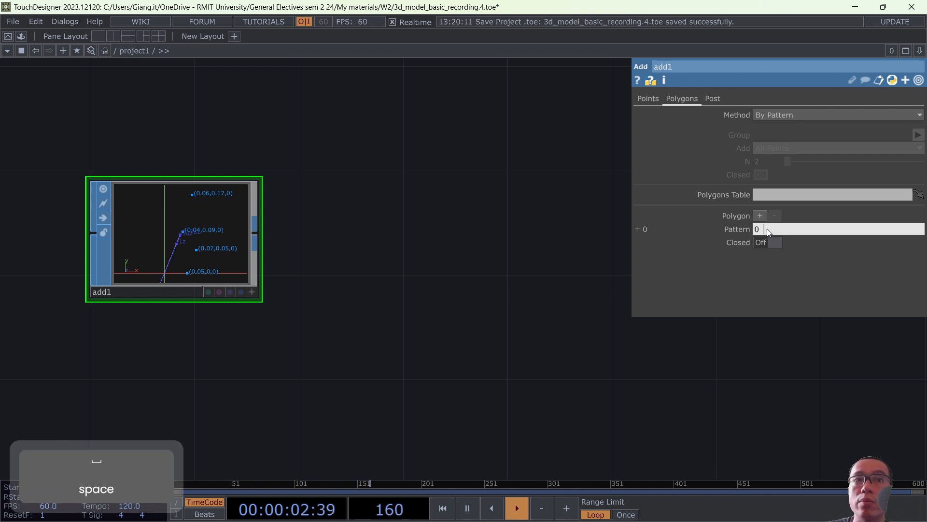
type("1 2")
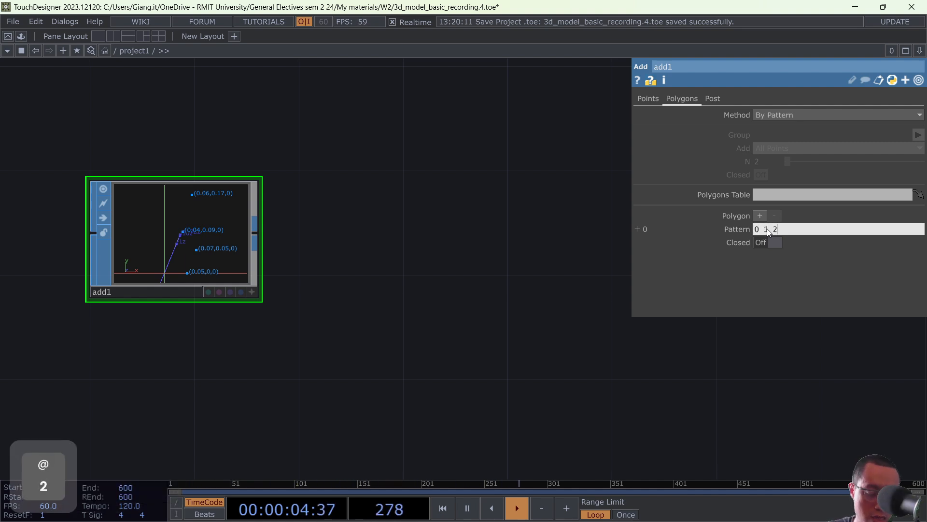
type(" 3")
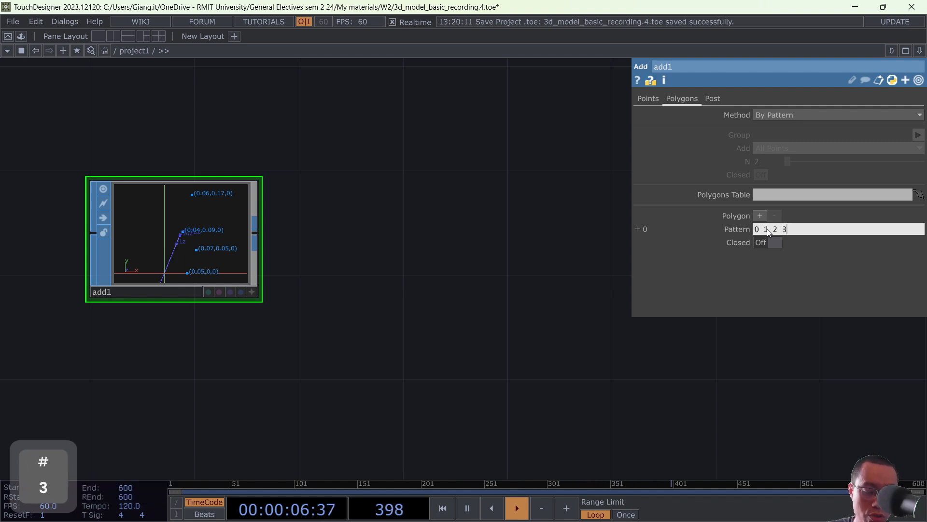
key("Return")
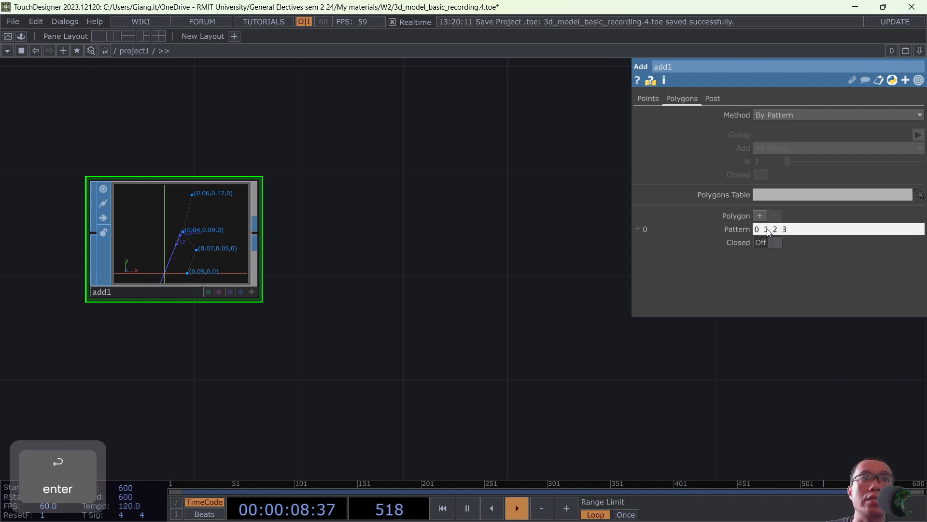
scroll(167, 224, "up", 5)
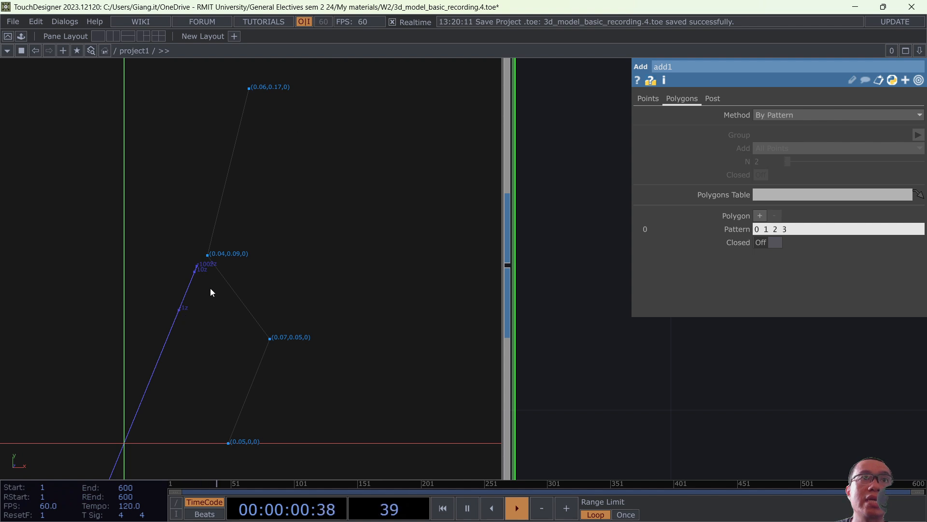
scroll(210, 288, "down", 3)
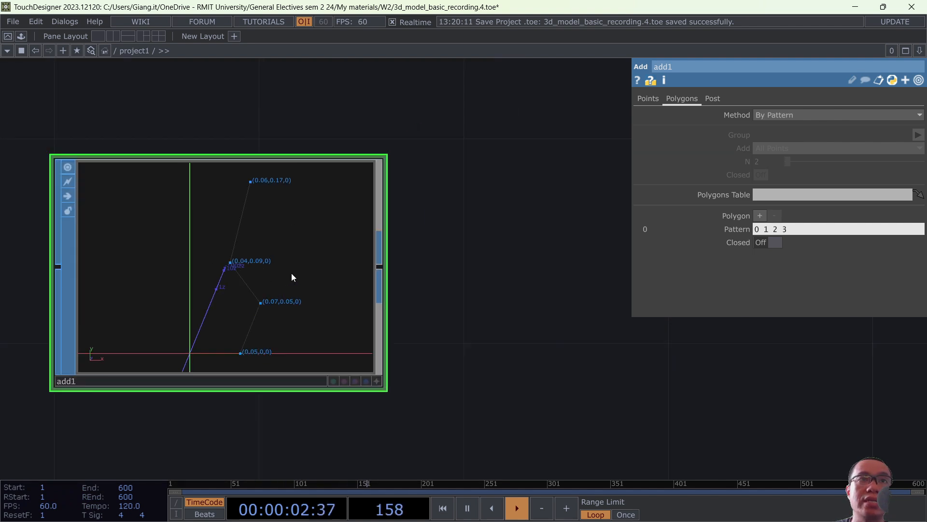
left_click_drag(489, 350, 428, 353)
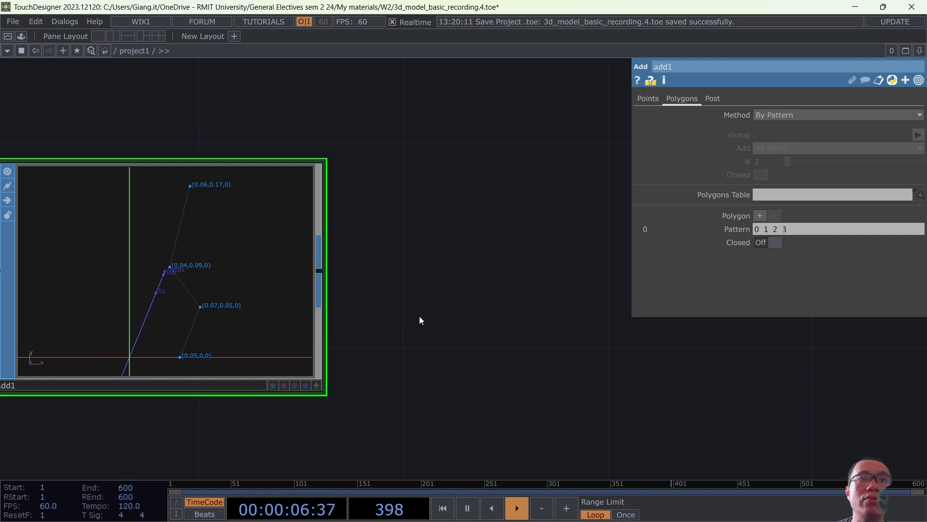
scroll(434, 317, "down", 2)
left_click_drag(433, 319, 397, 327)
key("Tab")
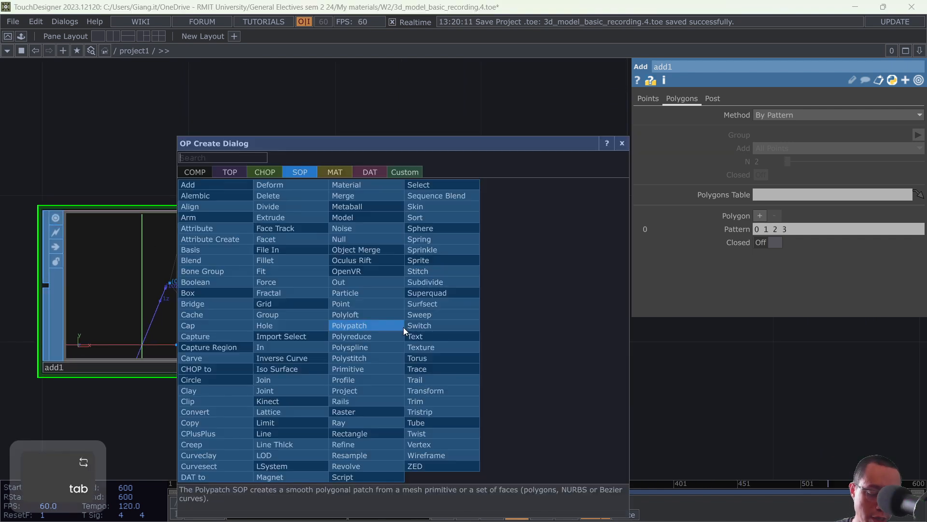
type("conver")
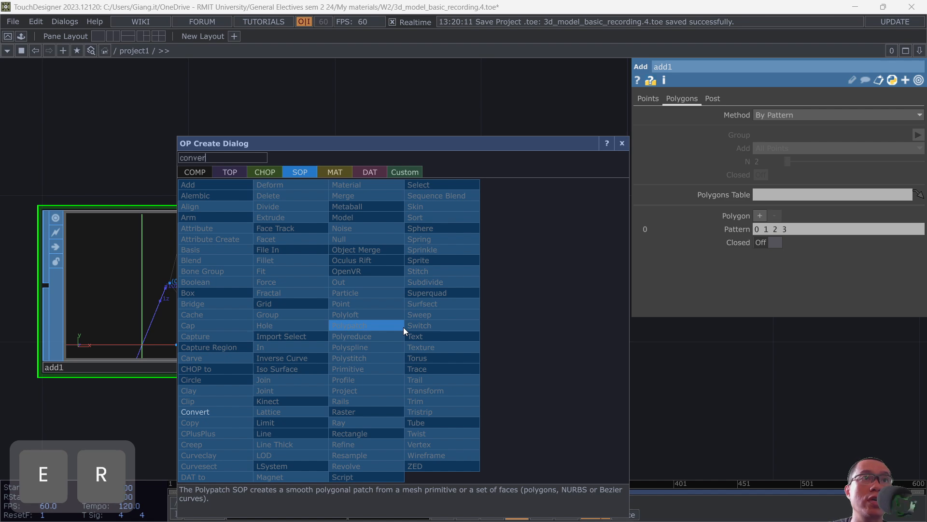
left_click(231, 419)
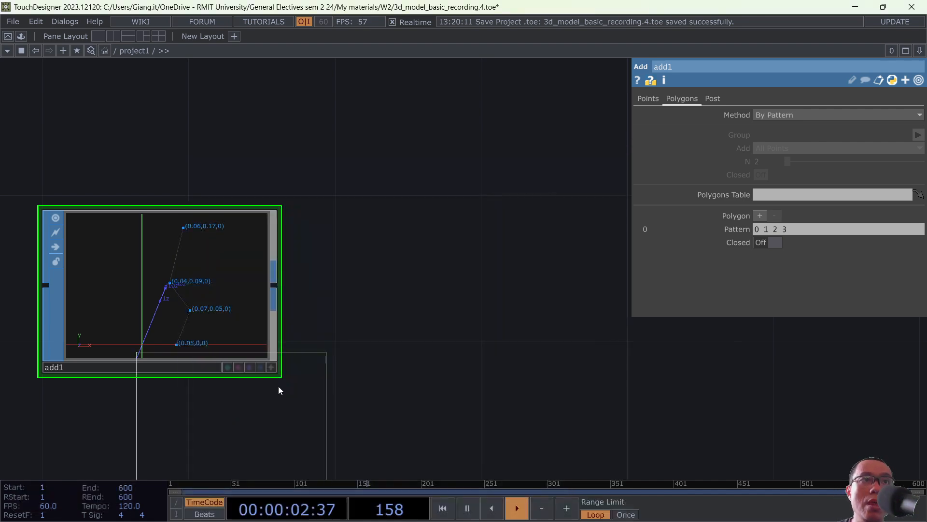
left_click(480, 271)
key("Delete")
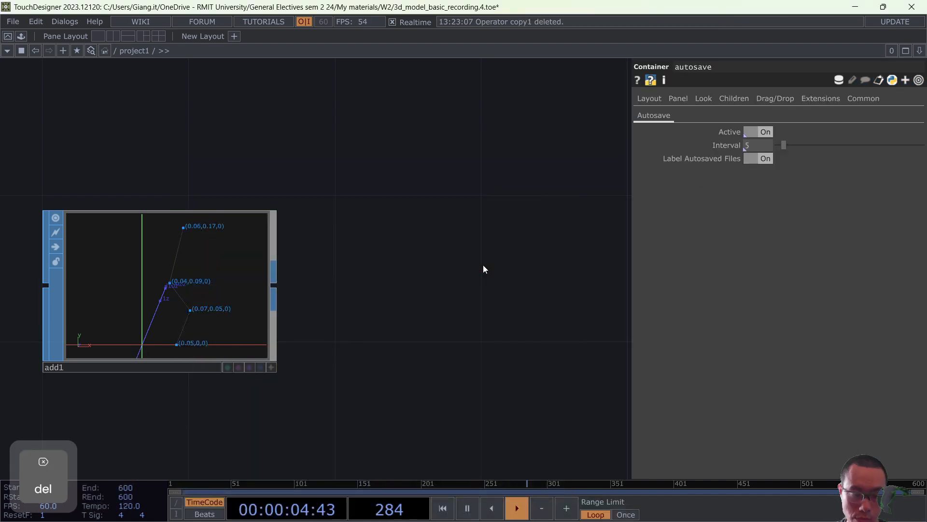
Add a Convert SOP beside add1, feed it from add1's output and space it a little farther away.
key("Tab")
type("conver")
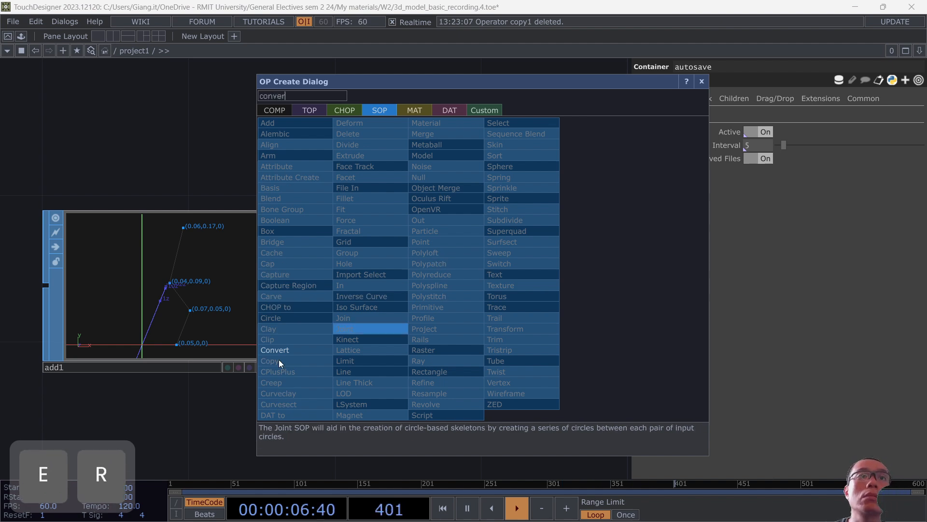
left_click(273, 352)
left_click(430, 279)
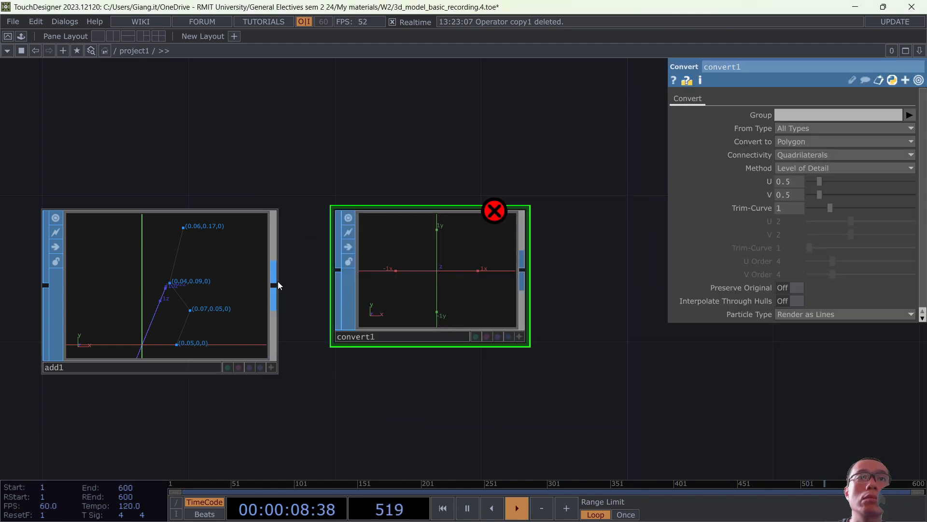
left_click_drag(275, 285, 337, 269)
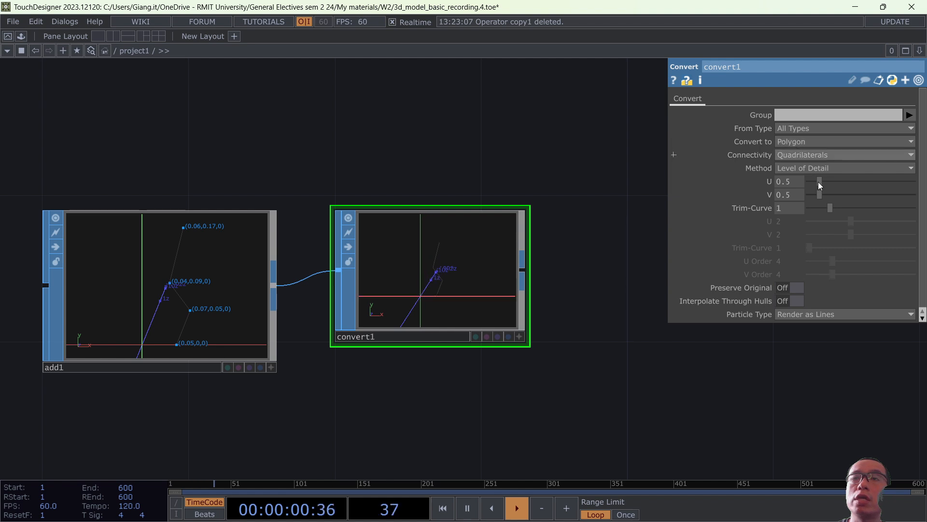
left_click_drag(458, 268, 505, 265)
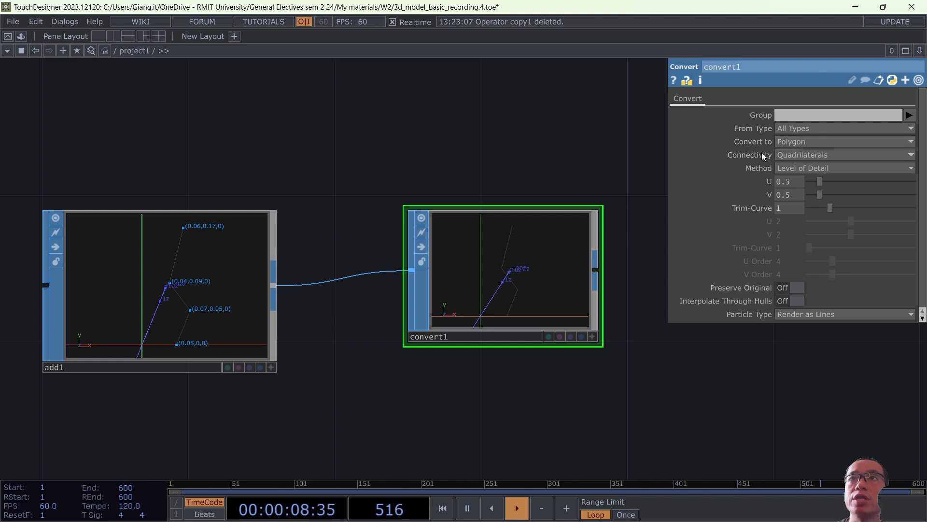
Set convert1 to convert its input to a Bezier Curve and compare the result with the original polygon.
left_click(815, 141)
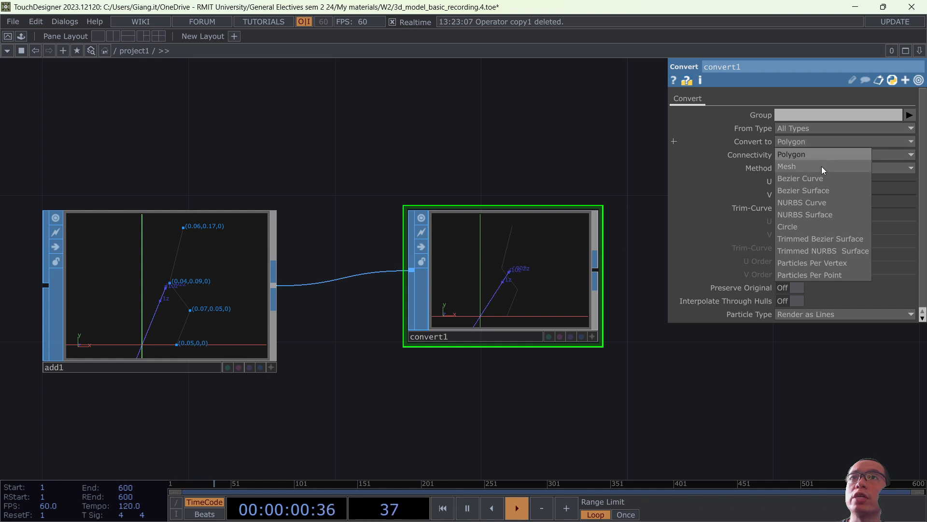
left_click(819, 178)
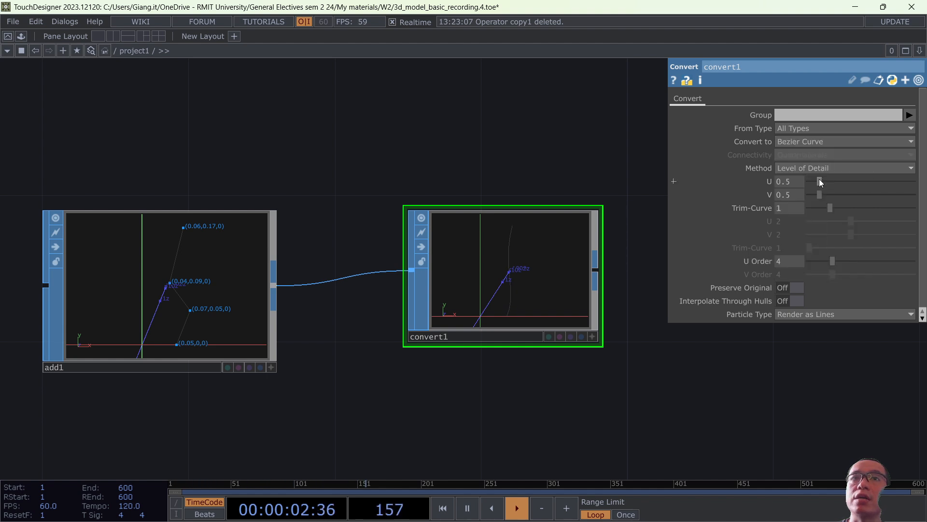
scroll(526, 270, "up", 5)
scroll(527, 274, "down", 4)
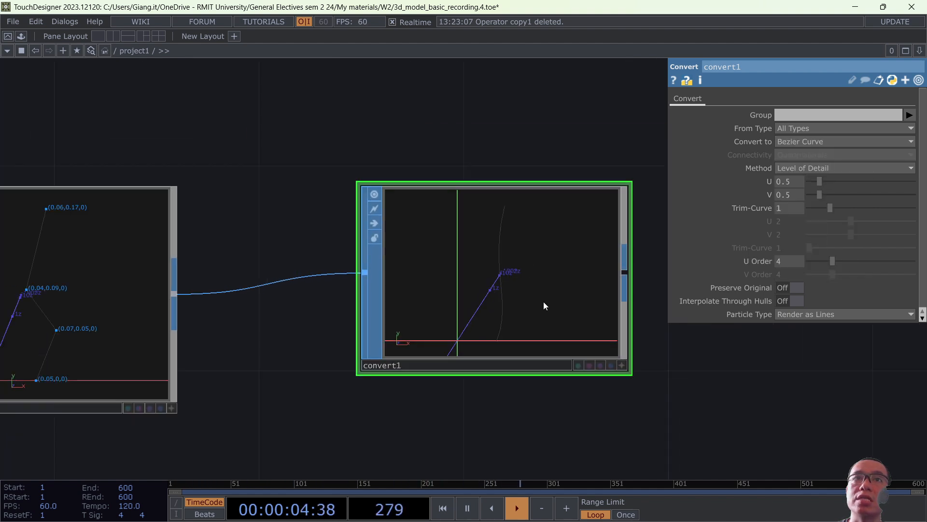
scroll(511, 278, "up", 3)
scroll(512, 280, "down", 3)
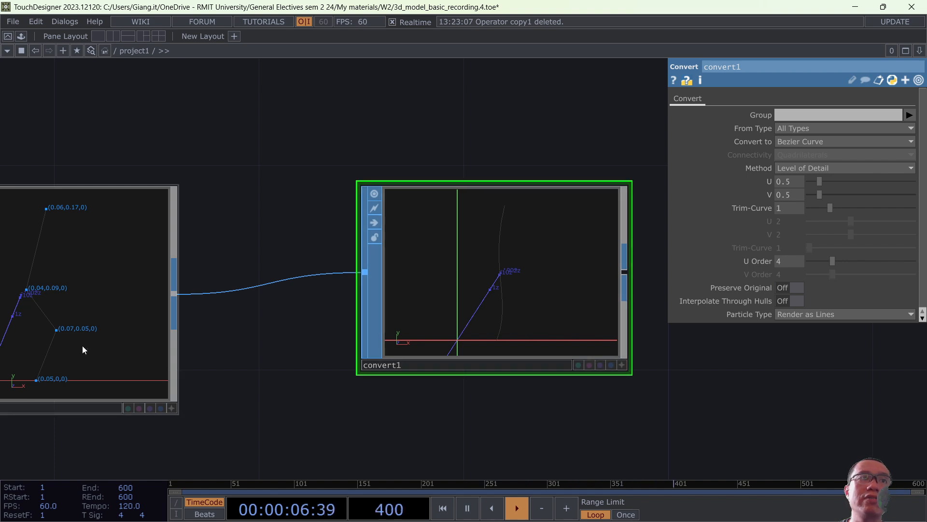
Set the X position of point 1 in add1 to 0.15 to exaggerate the bulge of the curve.
scroll(146, 329, "down", 2)
left_click(129, 286)
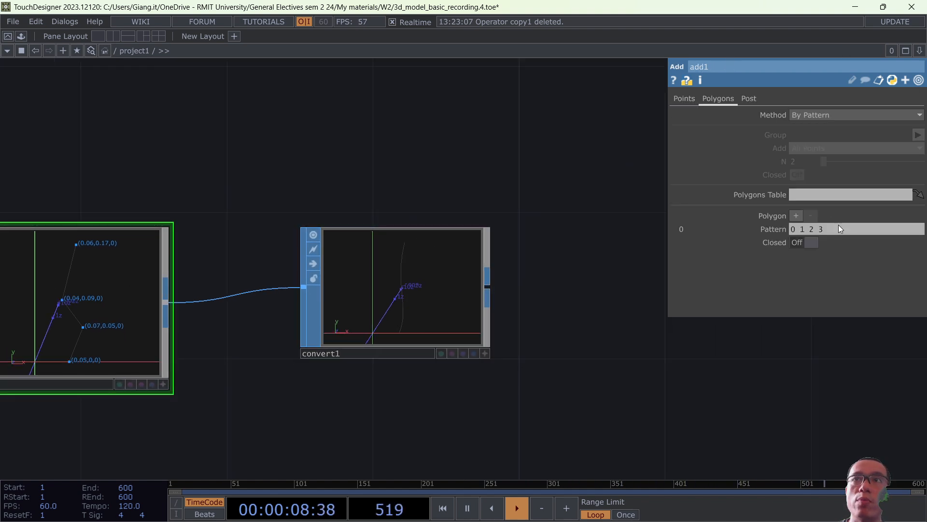
left_click(683, 99)
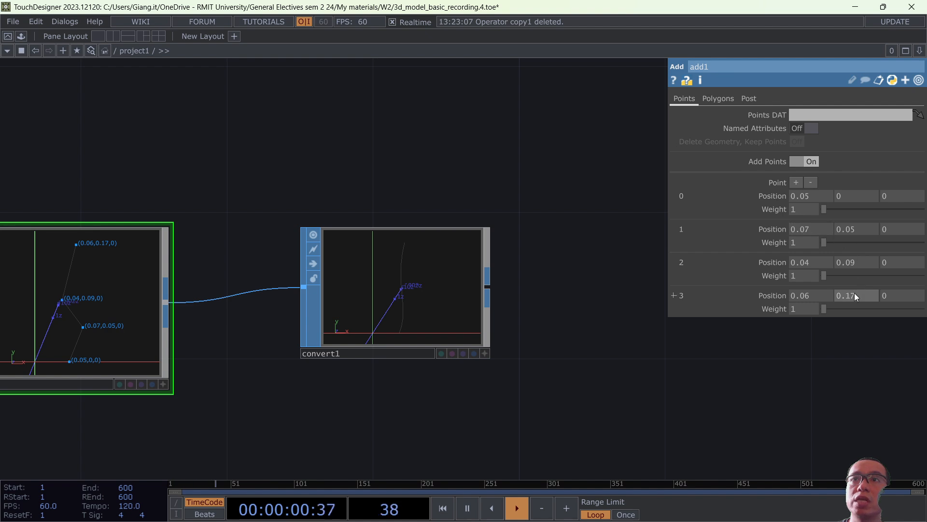
mouse_move(858, 262)
middle_mouse_down()
mouse_move(874, 262)
mouse_move(860, 260)
mouse_move(871, 232)
mouse_move(884, 243)
mouse_move(865, 247)
middle_mouse_up()
middle_click_drag(813, 229, 874, 242)
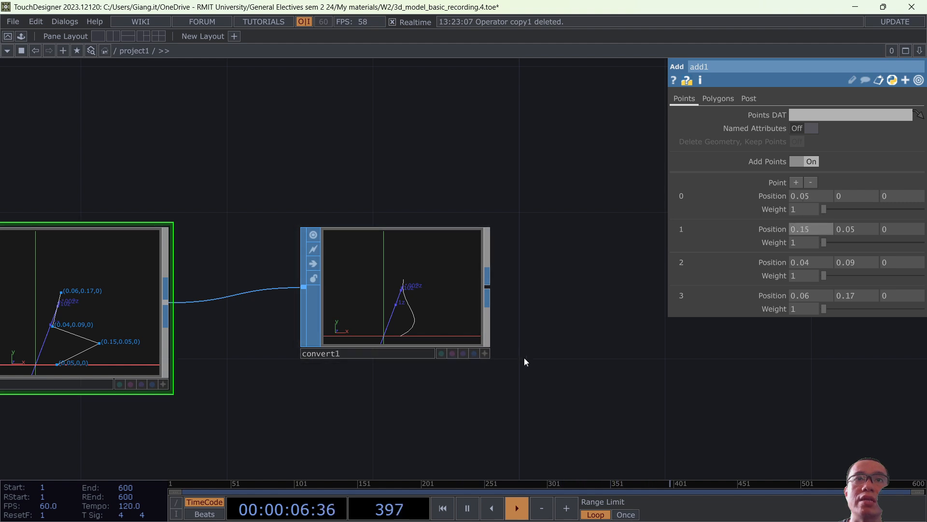
Add a Revolve SOP after convert1 and connect convert1's output to its input.
scroll(580, 325, "down", 3)
left_click_drag(581, 327, 470, 286)
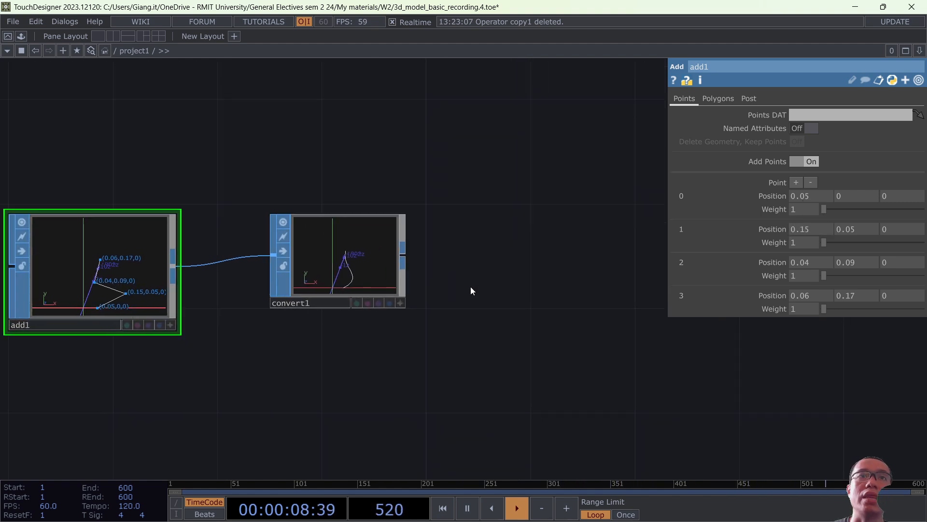
key("Tab")
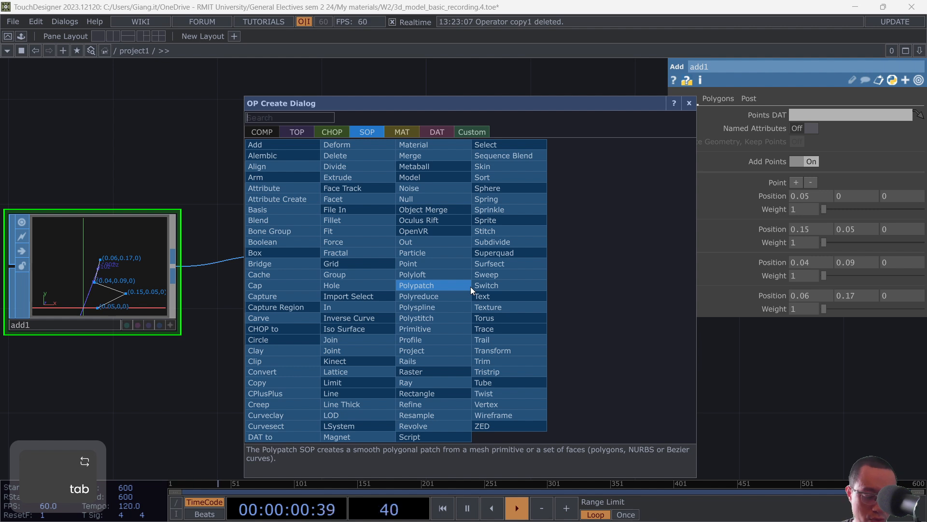
type("revolve")
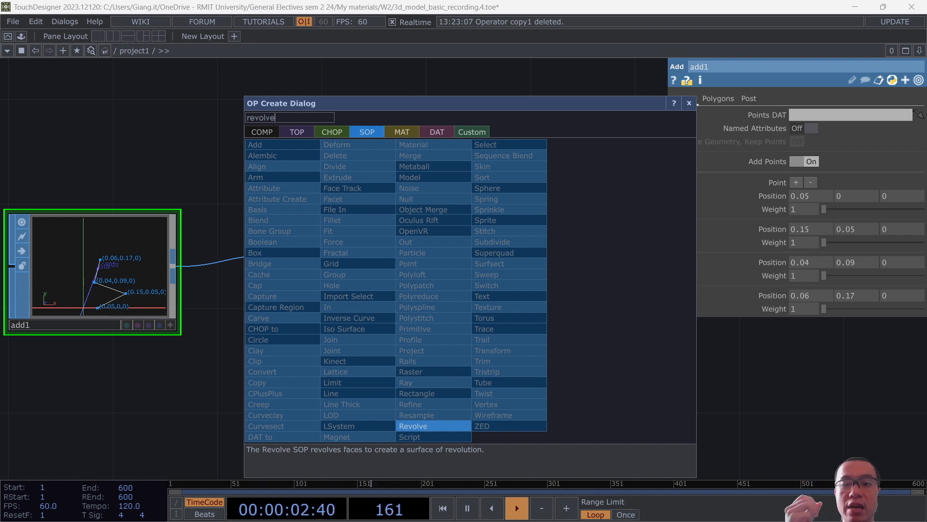
left_click(442, 420)
left_click(520, 255)
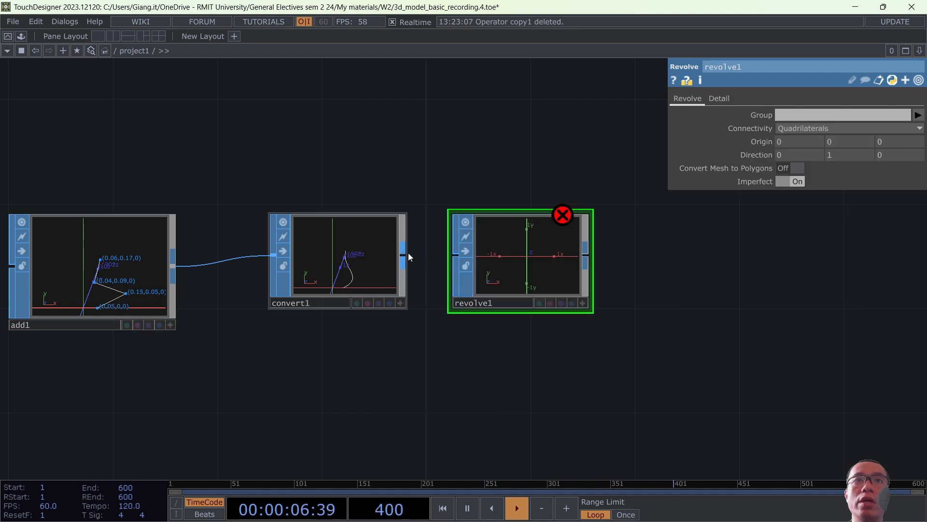
left_click_drag(403, 255, 456, 255)
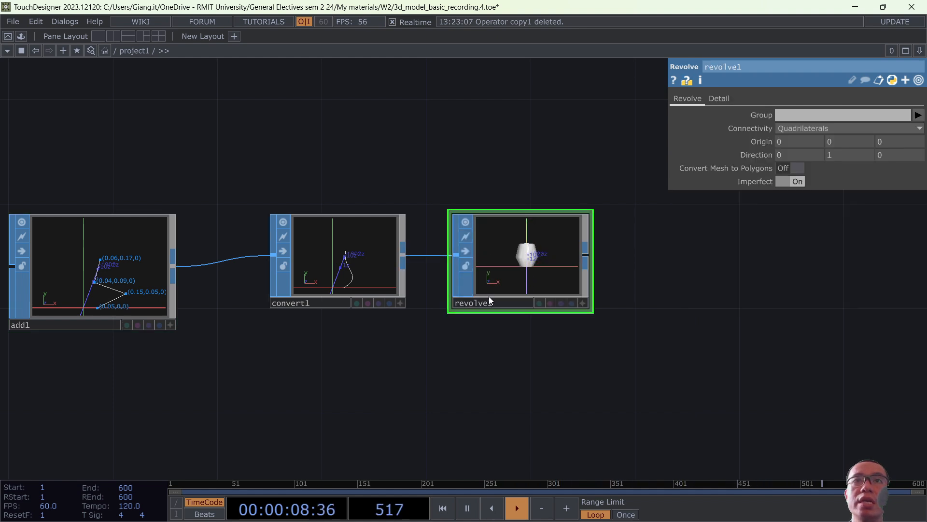
Activate the revolve1 viewer, inspect the revolved shape from different angles, switch its display to wireframe and deactivate the viewer.
left_click(583, 303)
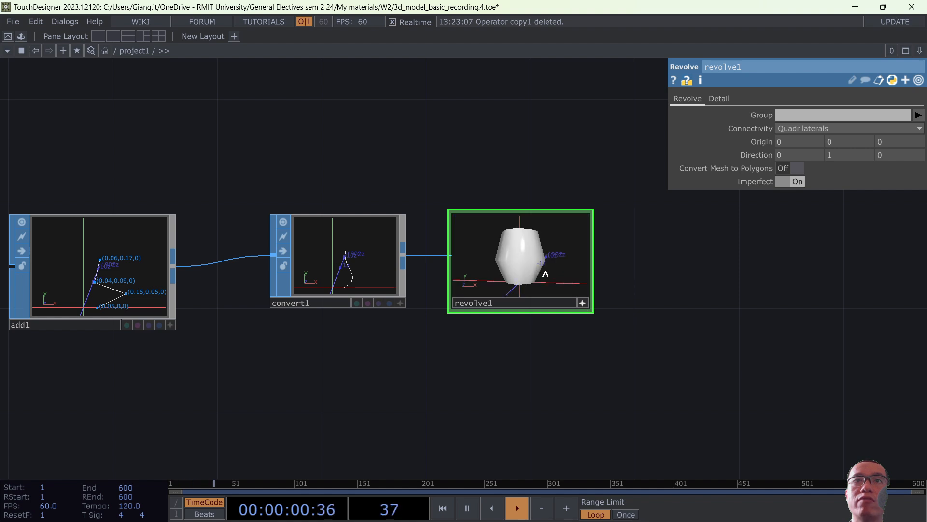
left_click_drag(534, 271, 550, 284)
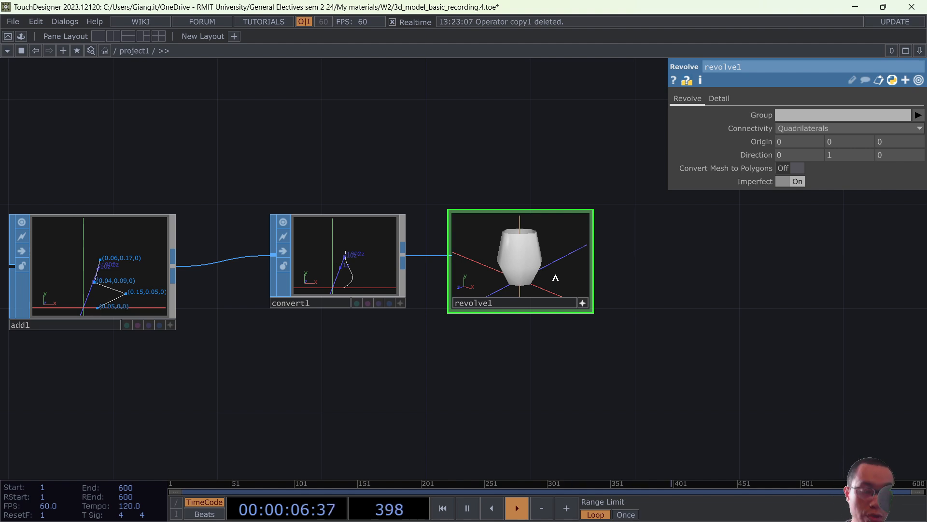
key("w")
left_click_drag(560, 269, 537, 245)
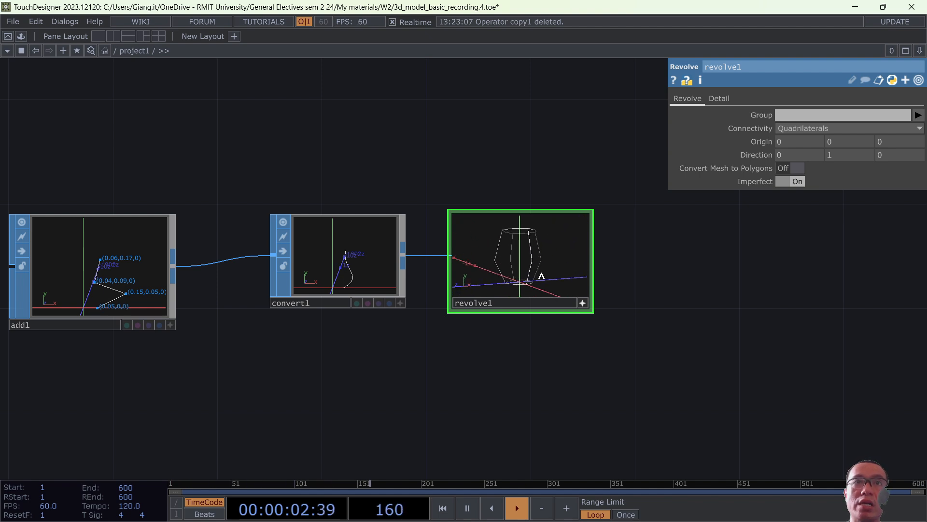
left_click(580, 301)
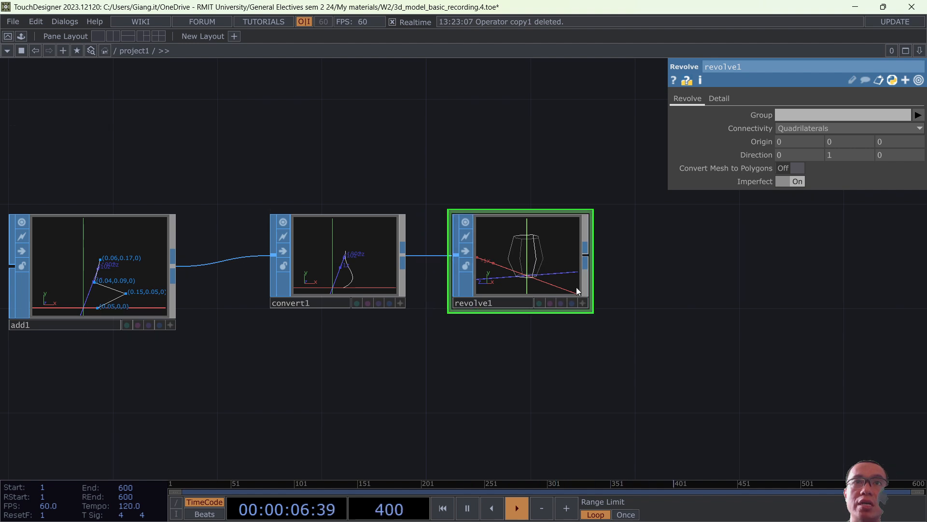
Show the revolve1 viewer in shaded display, set its Divisions to 20 and save the project.
left_click(581, 301)
key("w")
left_click_drag(560, 265, 548, 267)
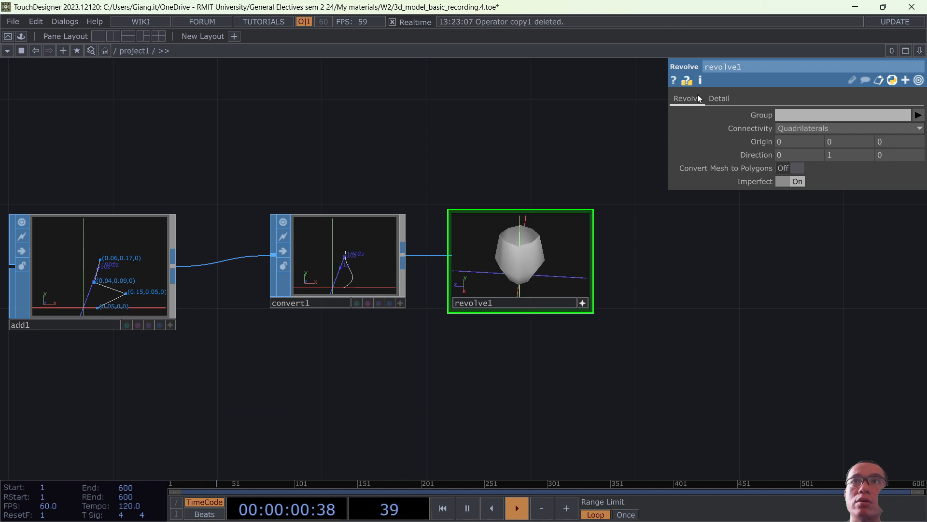
left_click(717, 98)
left_click_drag(830, 141, 853, 141)
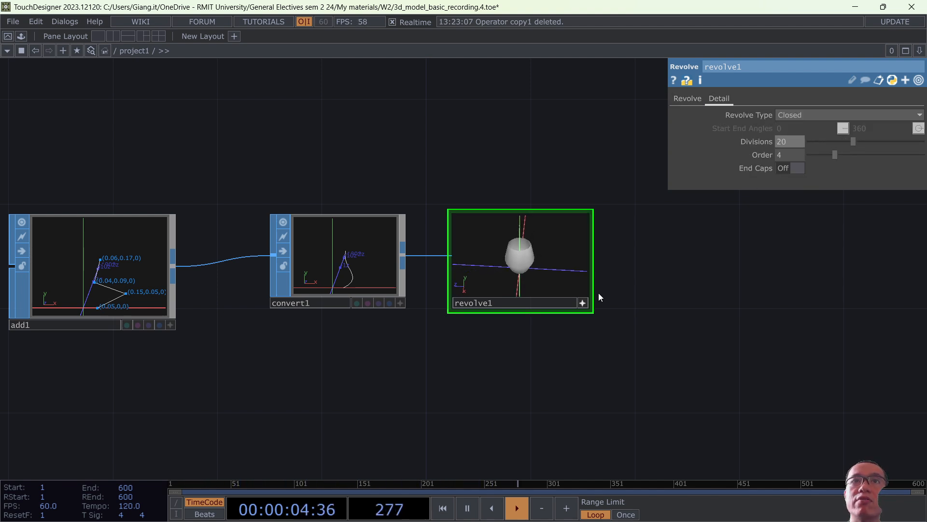
key("w")
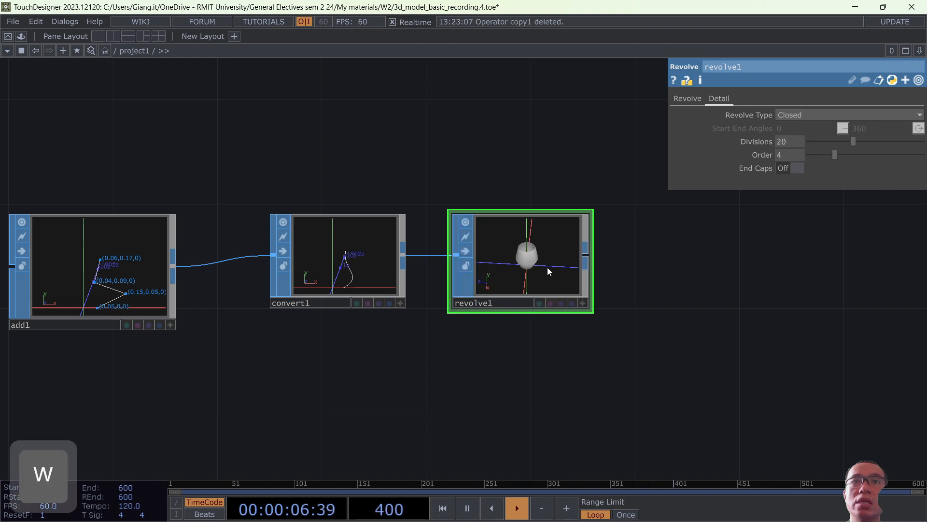
key("ctrl+s")
Switch the revolve1 viewer to wireframe display and rotate the view around the revolved shape.
left_click(581, 301)
key("w")
mouse_move(546, 267)
left_mouse_down()
mouse_move(542, 255)
mouse_move(554, 263)
left_mouse_up()
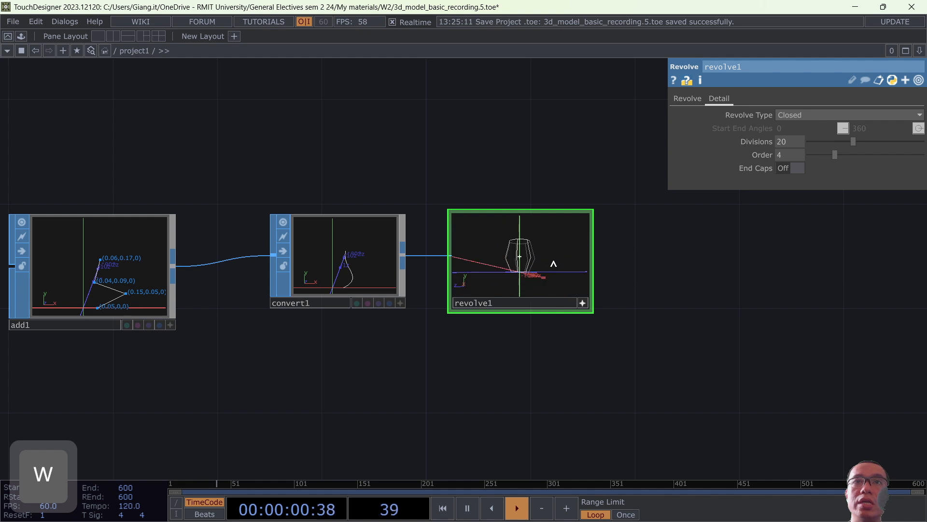
Try an Order of 5 for revolve1, undo the change and reset the viewer to its home view.
mouse_move(839, 156)
left_mouse_down()
mouse_move(848, 156)
mouse_move(828, 155)
mouse_move(843, 155)
left_mouse_up()
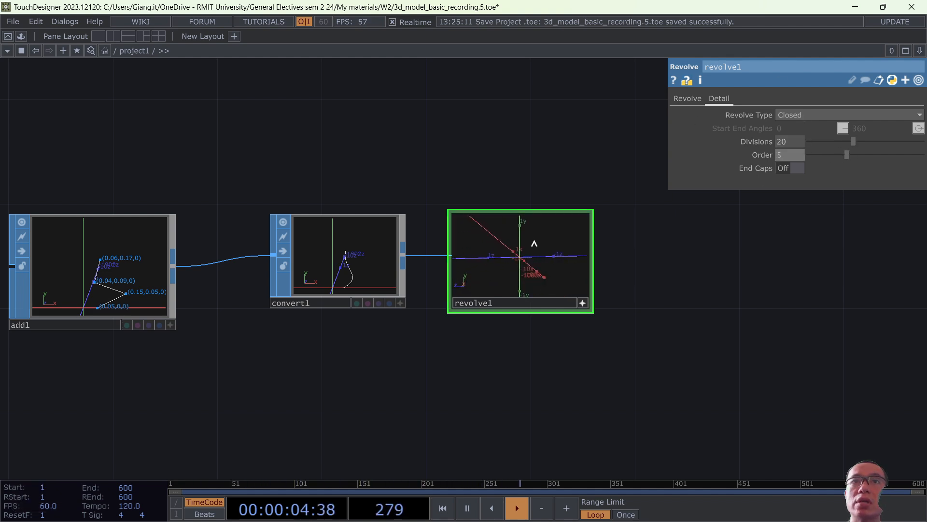
left_click_drag(548, 294, 556, 261)
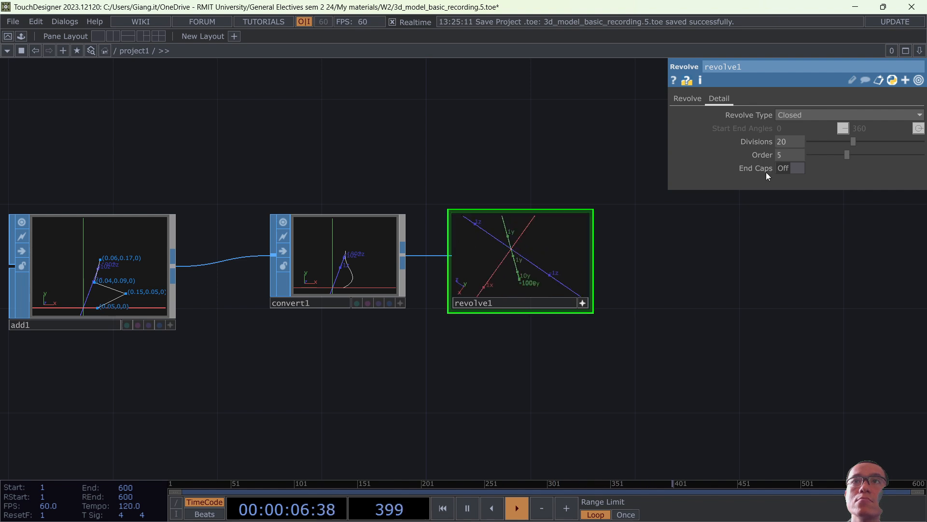
key("ctrl+z")
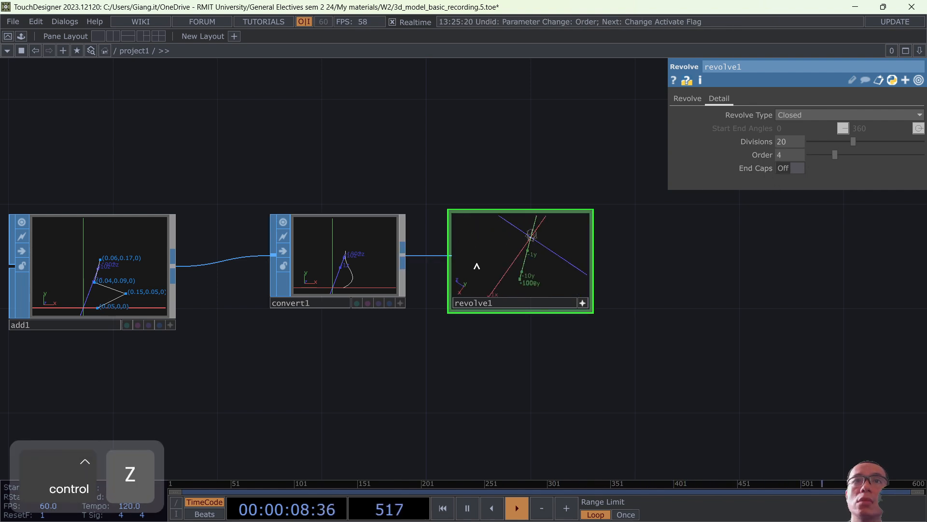
key("h")
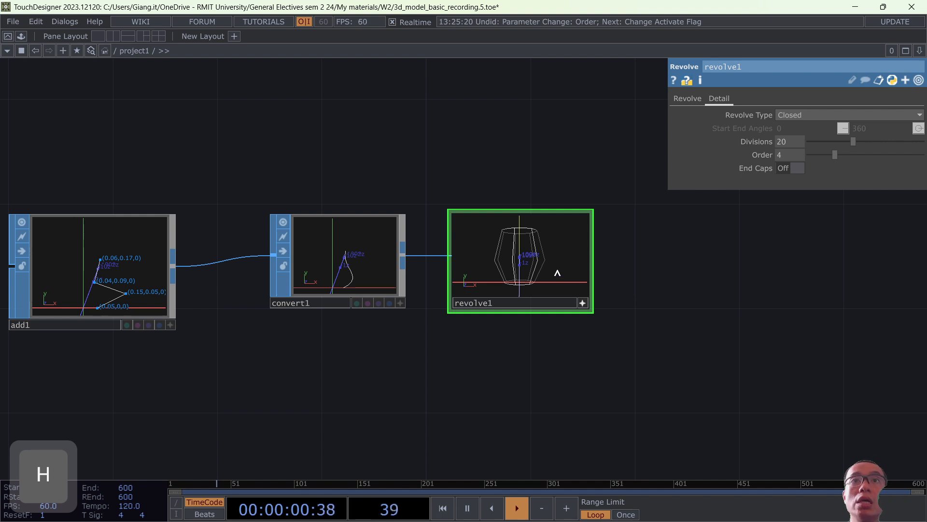
Turn on Convert Mesh to Polygons for revolve1 and inspect the resulting wireframe from another angle.
mouse_move(554, 269)
left_mouse_down()
mouse_move(534, 269)
mouse_move(548, 270)
left_mouse_up()
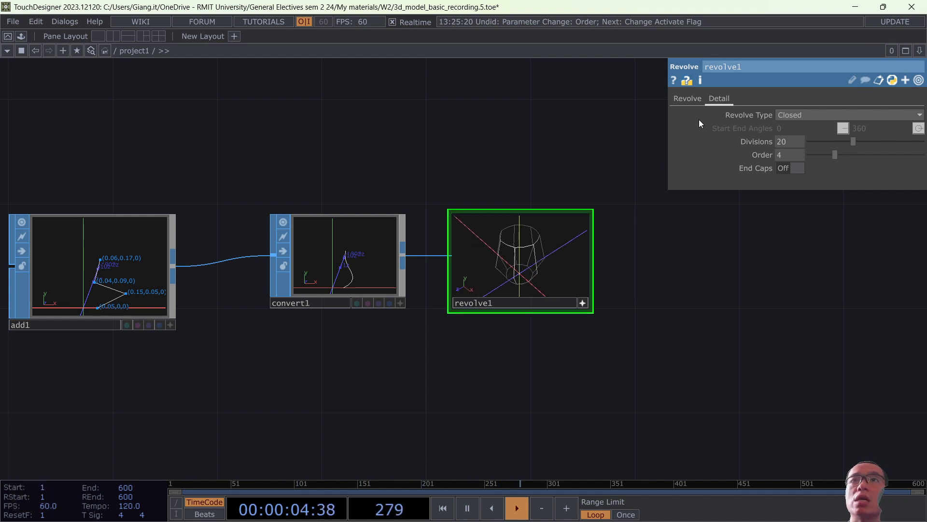
left_click(685, 99)
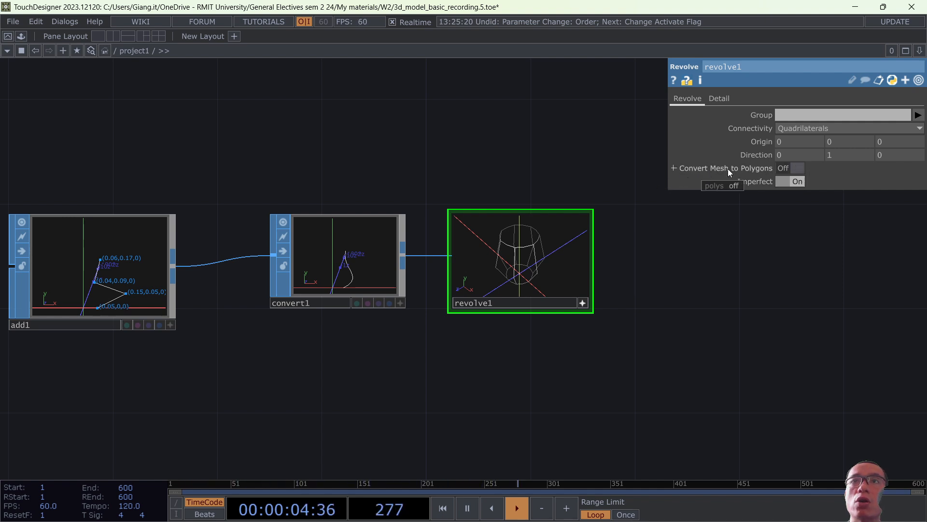
left_click(796, 170)
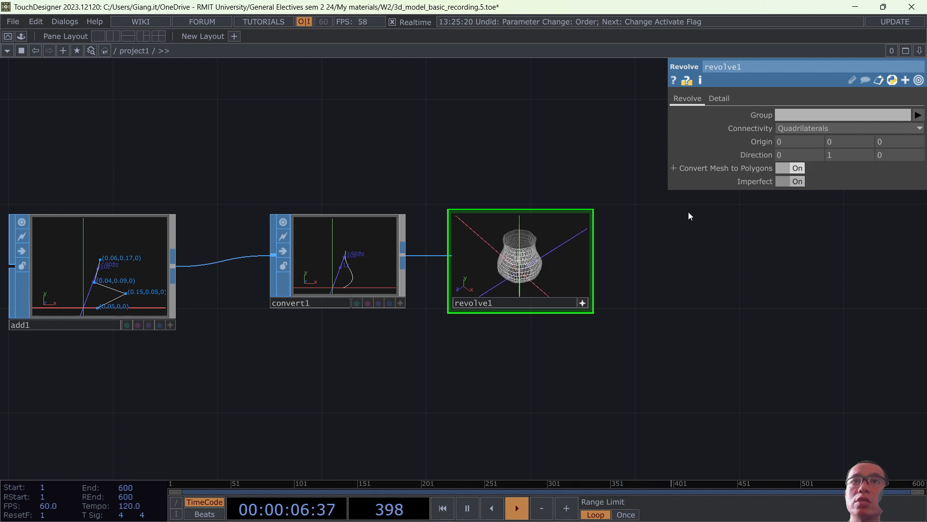
mouse_move(549, 254)
left_mouse_down()
mouse_move(558, 253)
mouse_move(534, 259)
left_mouse_up()
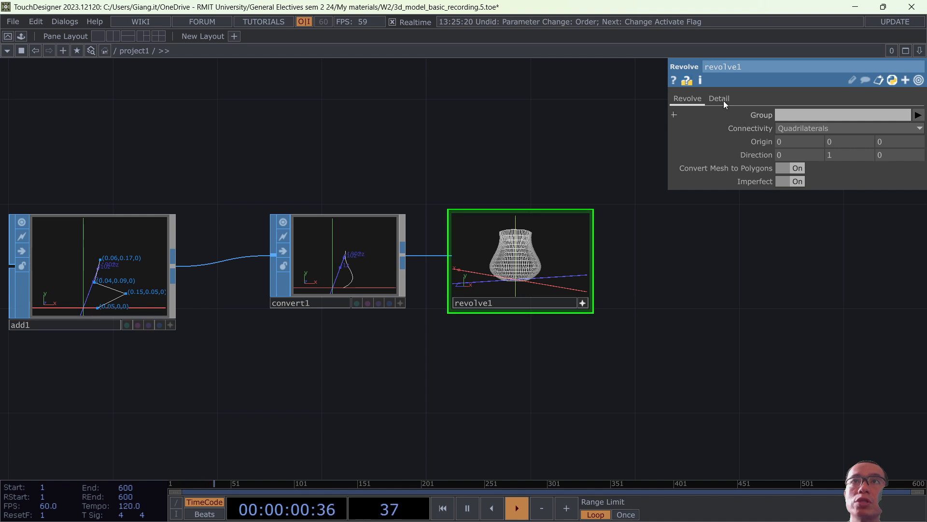
Reduce the Divisions of revolve1 to 12 and deactivate its viewer.
left_click(583, 302)
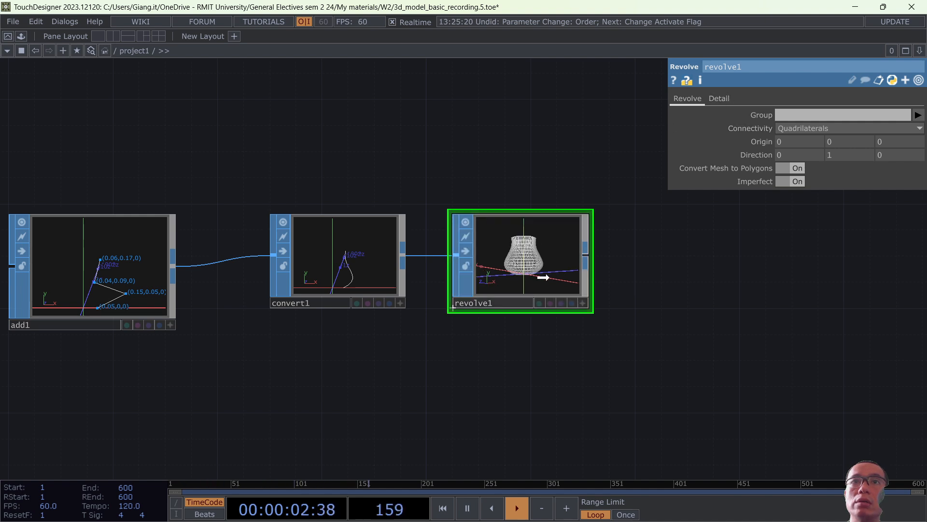
left_click(583, 301)
left_click(719, 98)
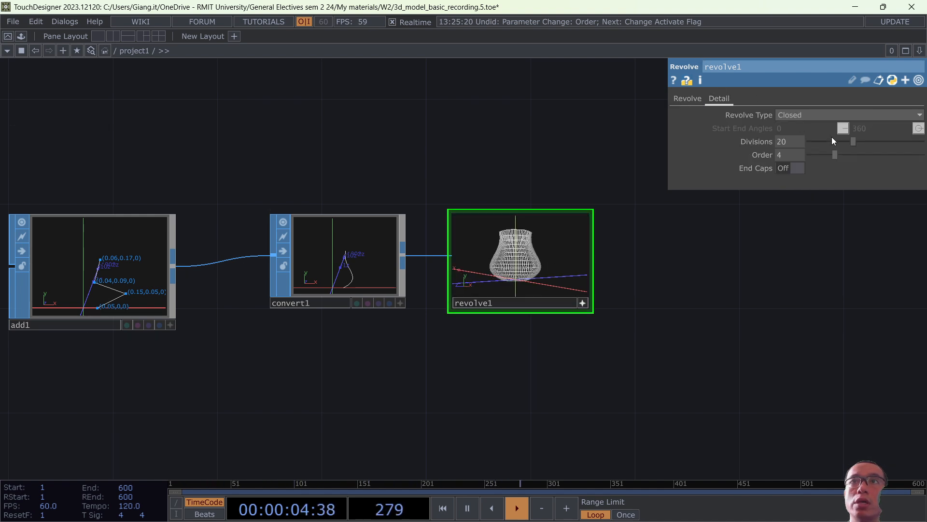
mouse_move(850, 146)
left_mouse_down()
mouse_move(825, 141)
mouse_move(834, 143)
left_mouse_up()
left_click(581, 300)
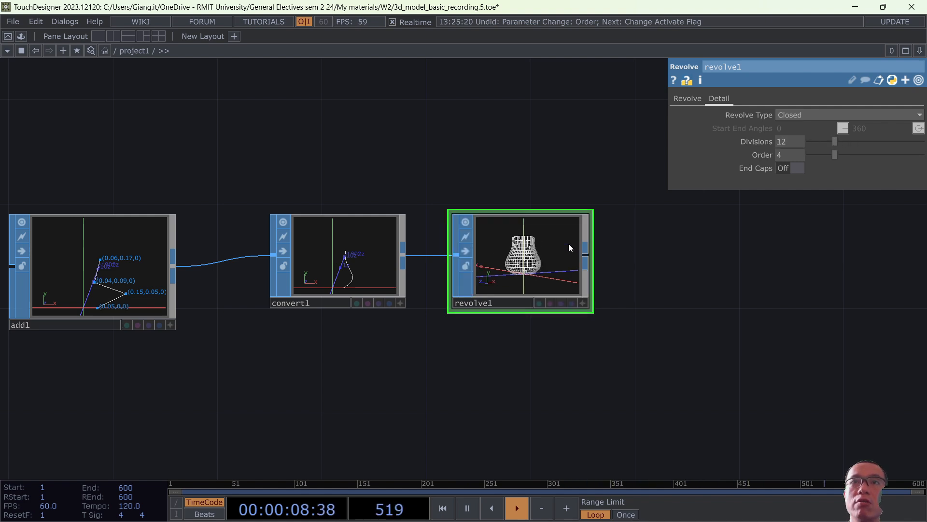
Move revolve1 further away from convert1 and set its Divisions to 14.
left_click_drag(569, 243, 584, 270)
left_click(607, 303)
mouse_move(834, 141)
left_mouse_down()
mouse_move(821, 140)
mouse_move(839, 141)
left_mouse_up()
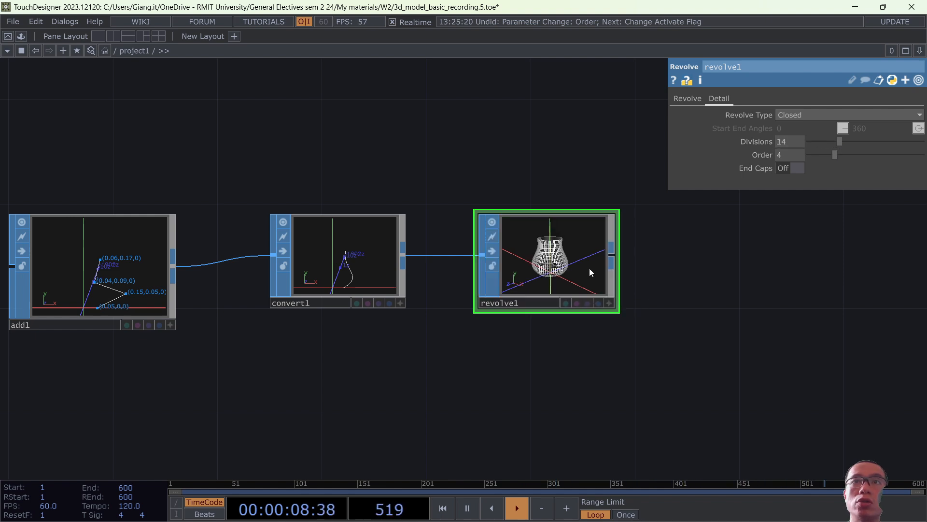
mouse_move(589, 268)
left_mouse_down()
mouse_move(561, 263)
mouse_move(604, 264)
left_mouse_up()
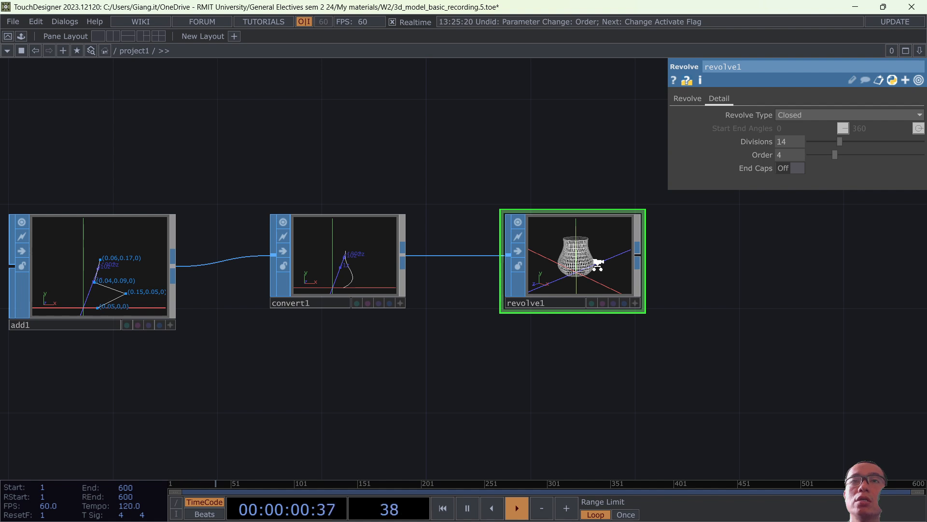
scroll(600, 265, "up", 3)
Switch the revolve1 viewer to shaded display and set Divisions to 26 for a smoother surface.
key("w")
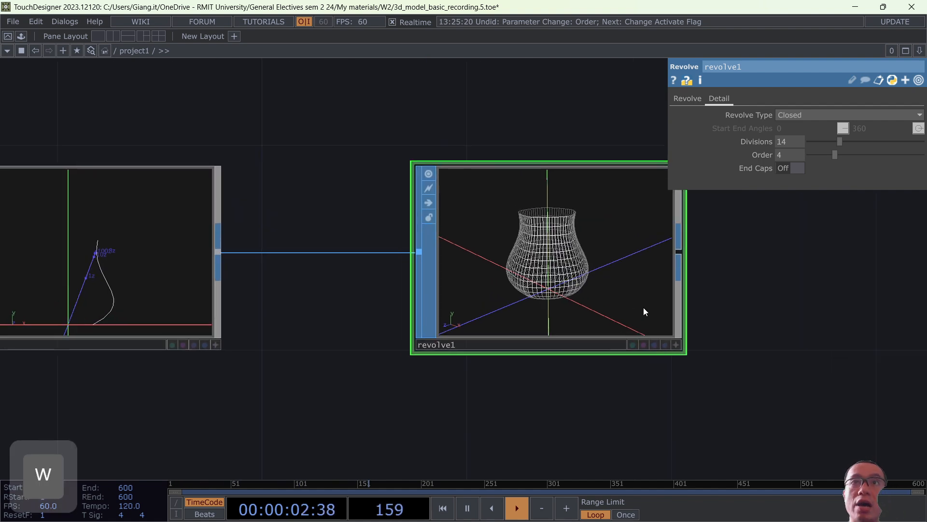
key("w")
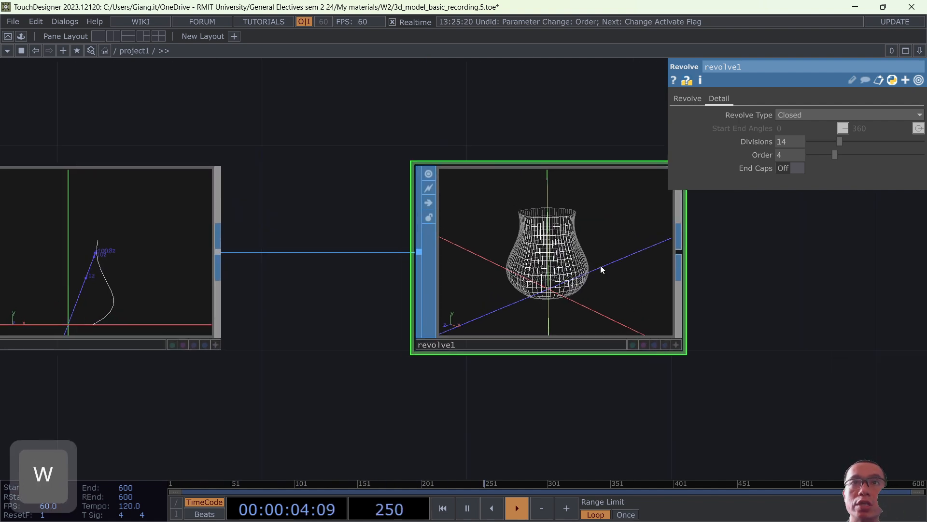
left_click(676, 345)
key("w")
mouse_move(643, 248)
left_mouse_down()
mouse_move(615, 255)
mouse_move(617, 224)
mouse_move(578, 221)
mouse_move(584, 213)
mouse_move(600, 280)
mouse_move(642, 218)
left_mouse_up()
left_click_drag(843, 142, 868, 141)
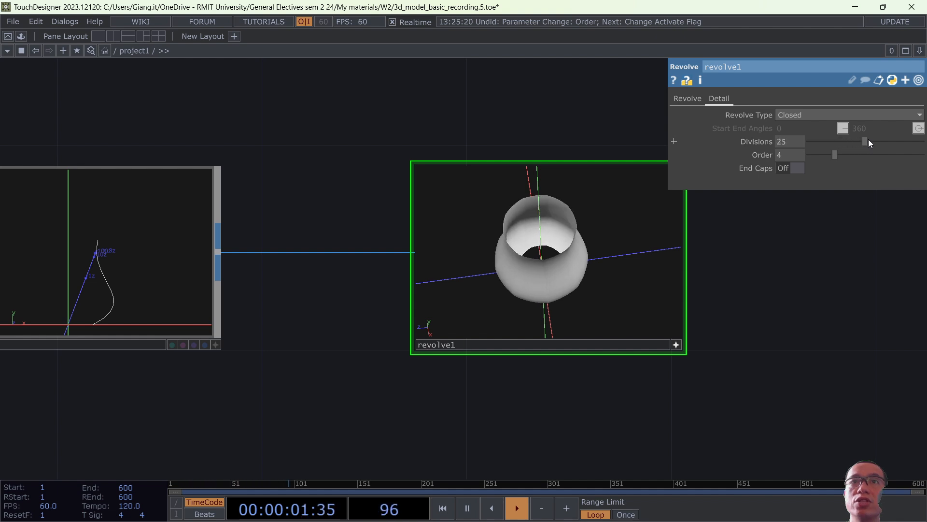
left_click(676, 345)
left_click_drag(621, 290, 598, 275)
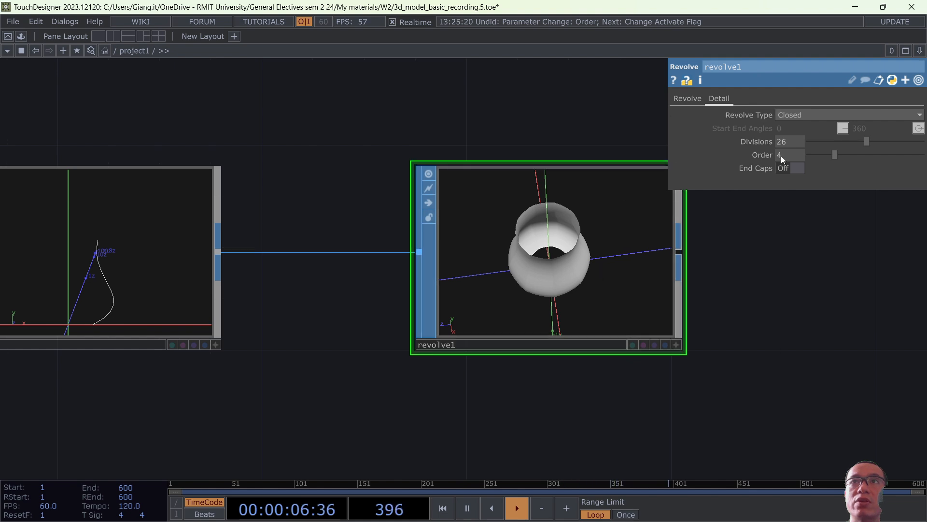
Turn on End Caps for revolve1 and inspect the closed ends of the shape in its viewer.
left_click(688, 99)
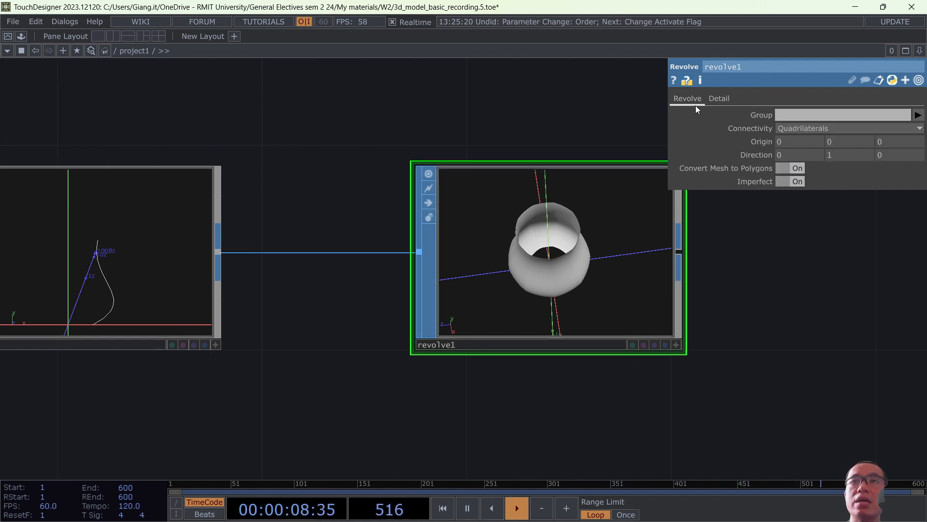
left_click(721, 98)
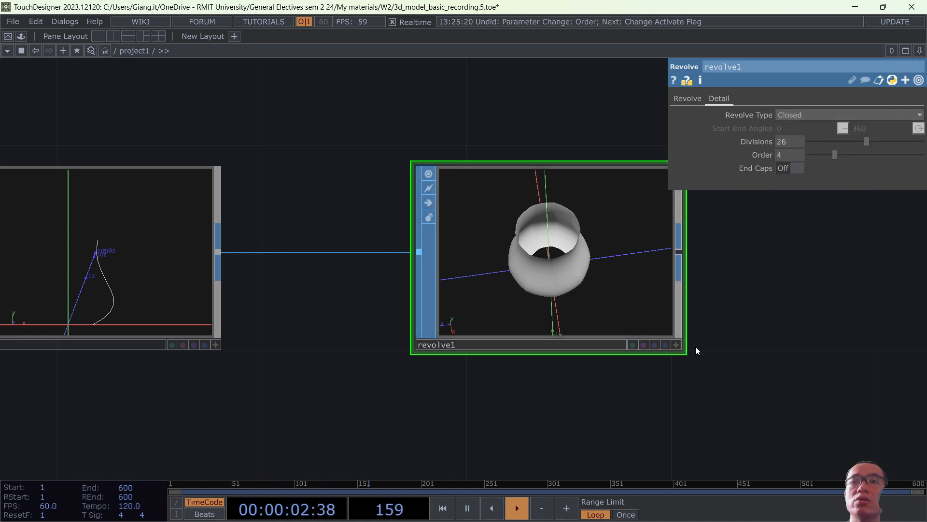
left_click(796, 169)
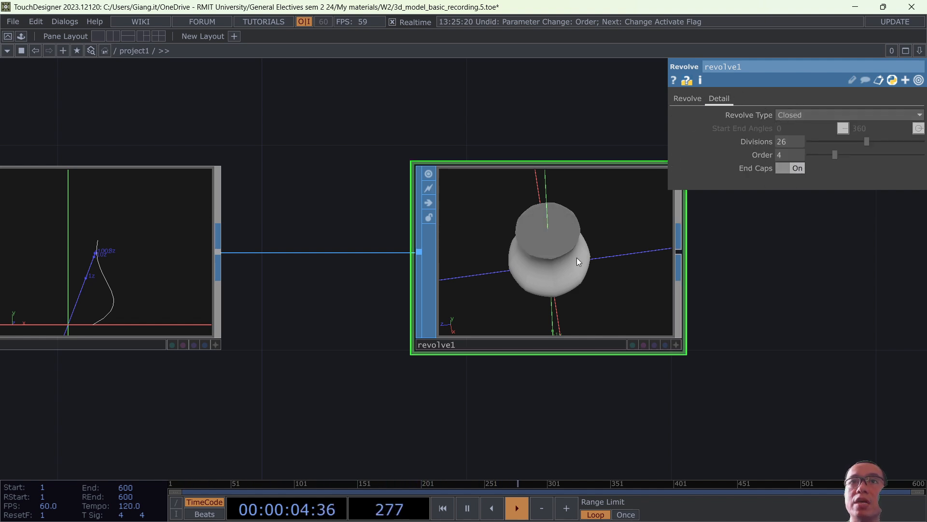
left_click(677, 345)
left_click_drag(582, 295, 565, 228)
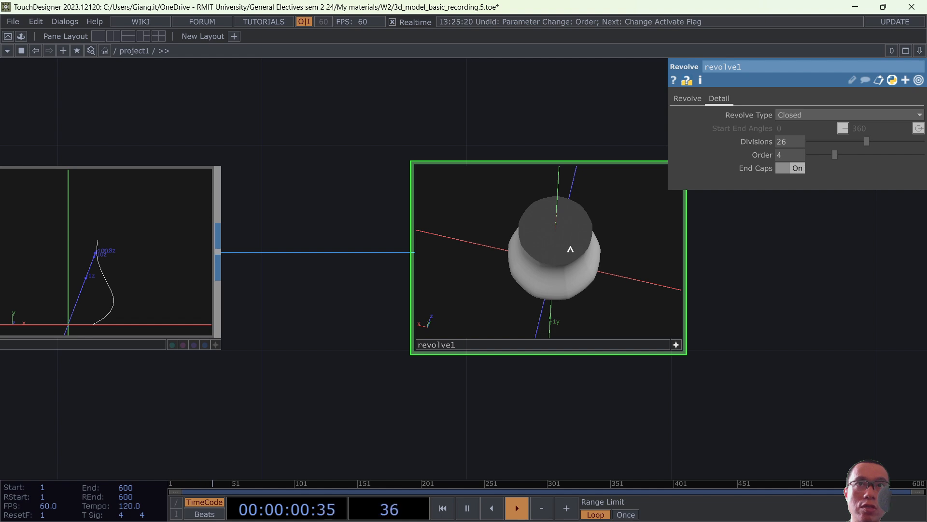
left_click_drag(562, 244, 529, 220)
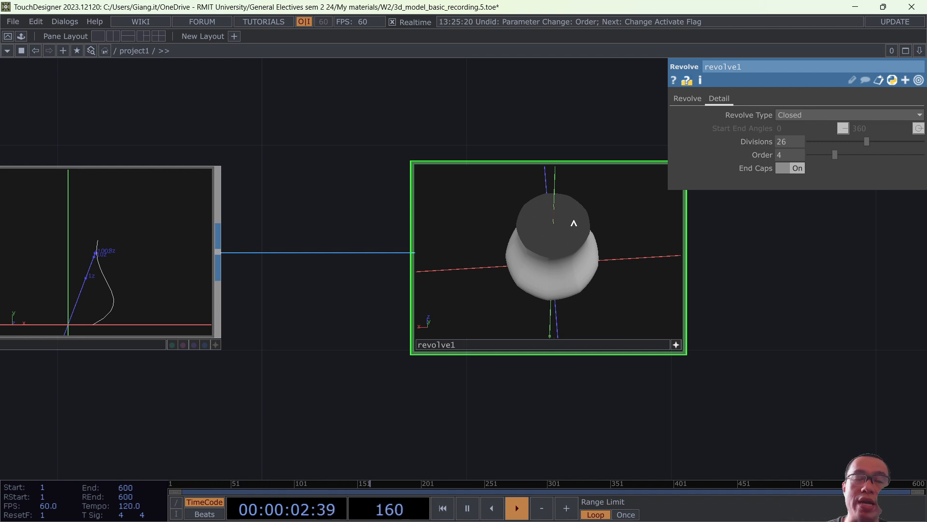
left_click(676, 345)
Add an Attribute Create SOP after revolve1 and connect revolve1's output to its input.
left_click_drag(776, 307, 587, 309)
key("Tab")
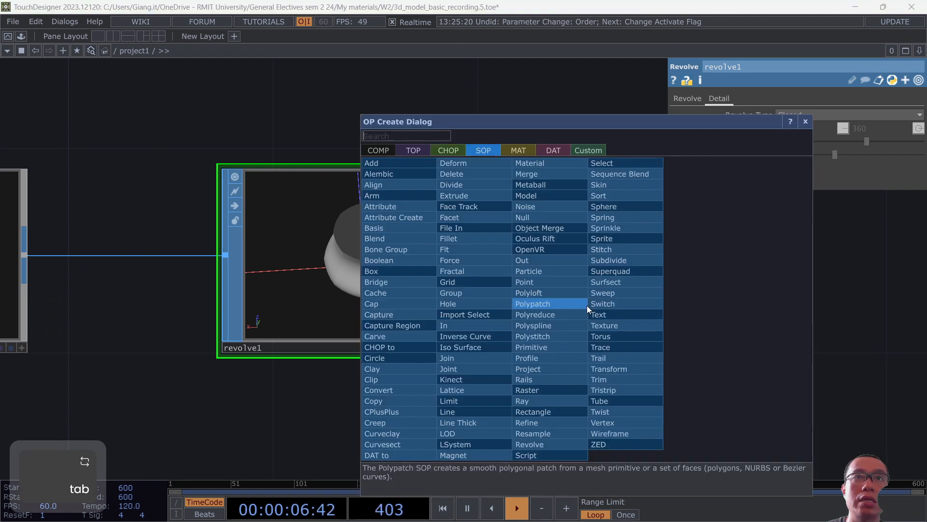
key("Tab")
key("Tab")
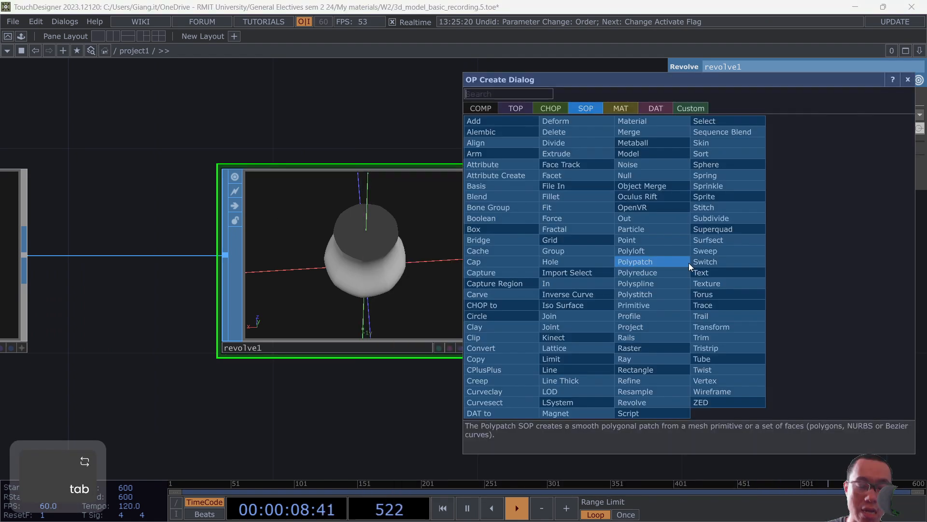
type("attri")
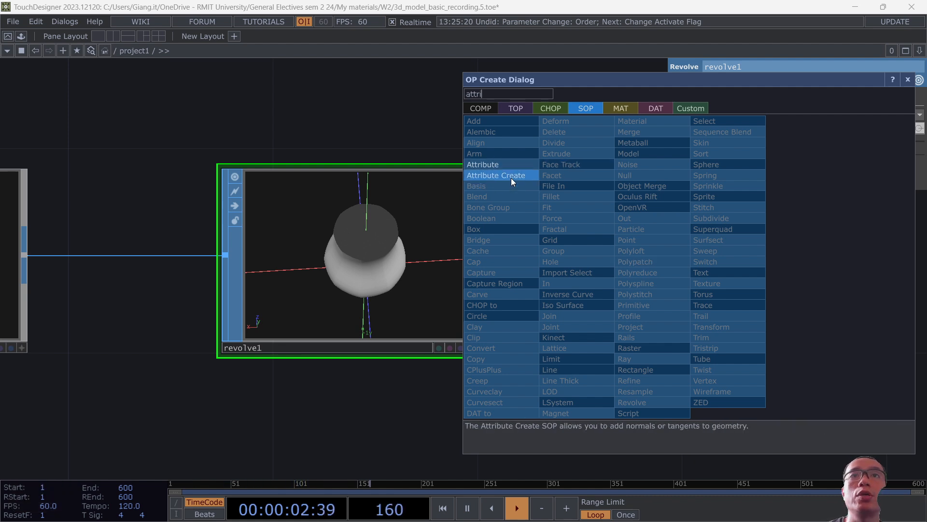
left_click(511, 177)
left_click(678, 265)
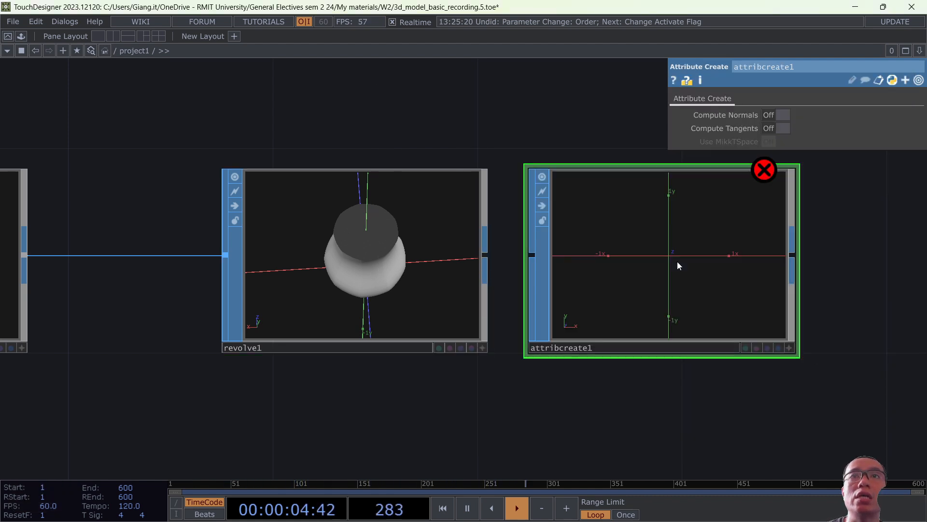
left_click_drag(435, 192, 384, 195)
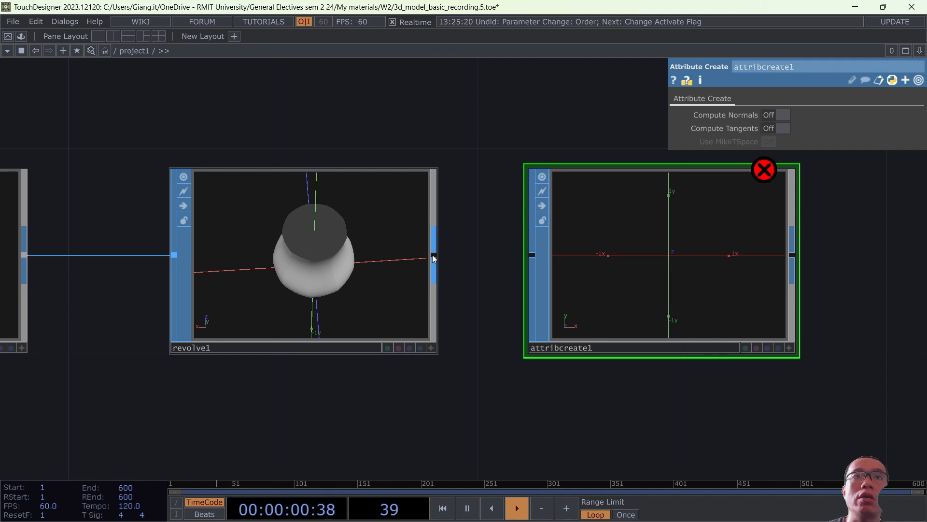
left_click_drag(435, 254, 531, 255)
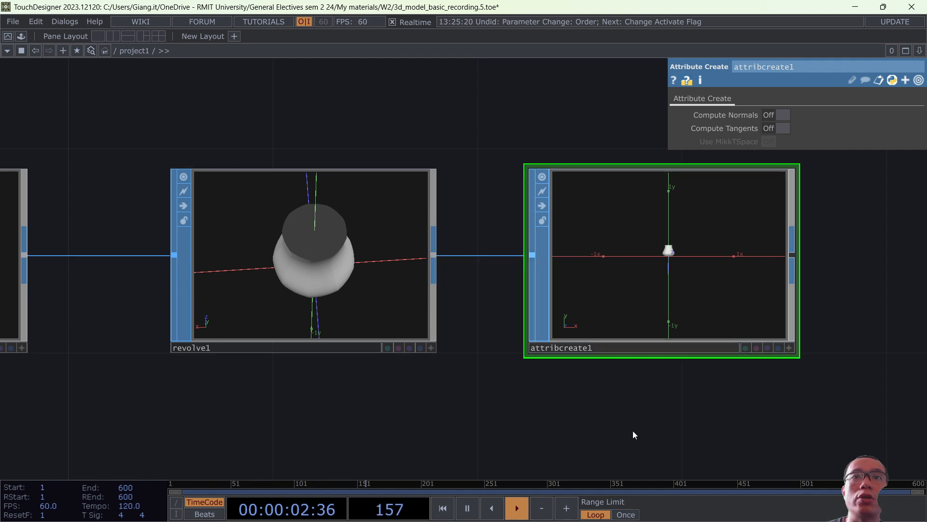
Turn on Compute Normals for attribcreate1 and check the capped shape's shading in its viewer.
left_click(790, 347)
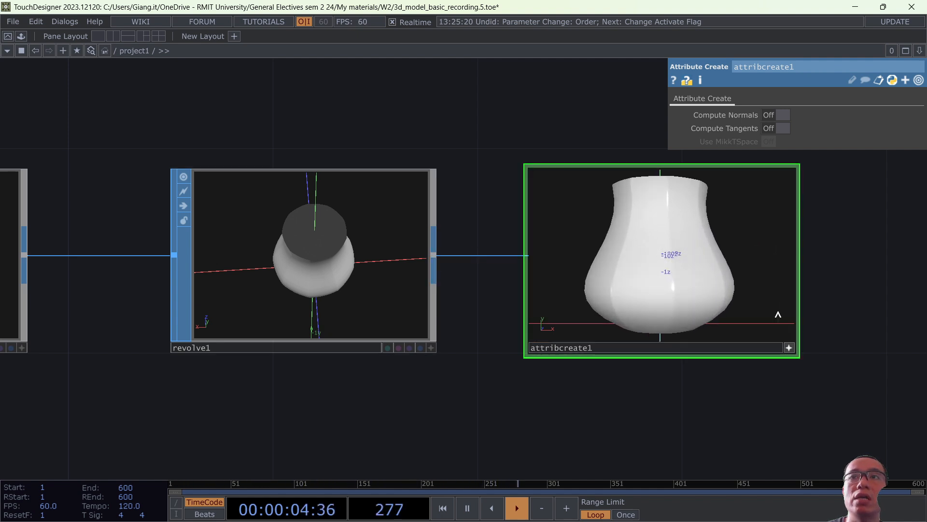
left_click_drag(735, 235, 714, 278)
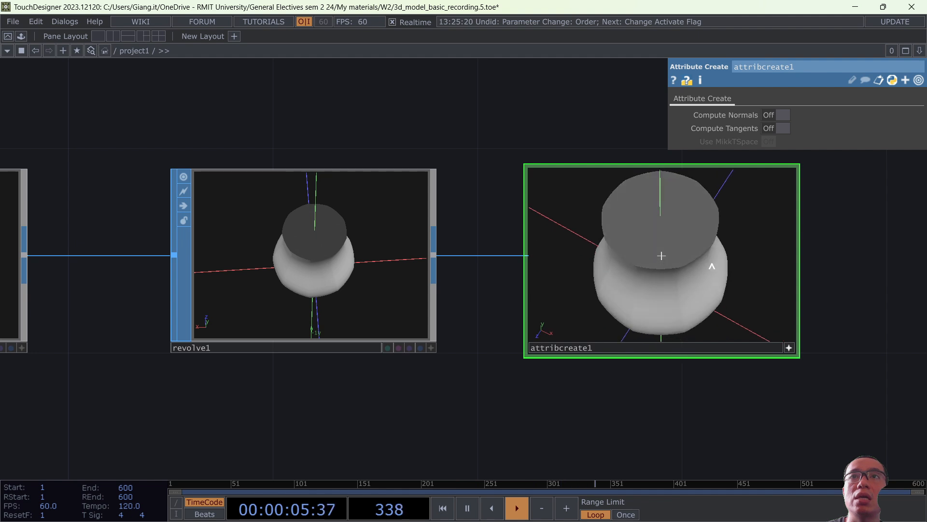
left_click(786, 116)
scroll(677, 284, "down", 5)
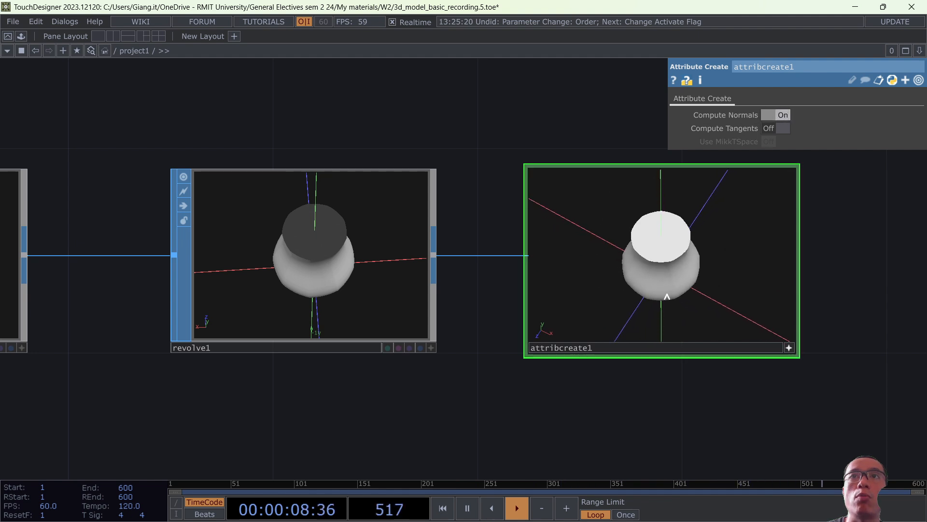
Display point normals for all points in the revolve1 viewer and inspect their directions around the vase and caps.
mouse_move(666, 296)
left_mouse_down()
mouse_move(681, 249)
mouse_move(653, 306)
mouse_move(661, 234)
left_mouse_up()
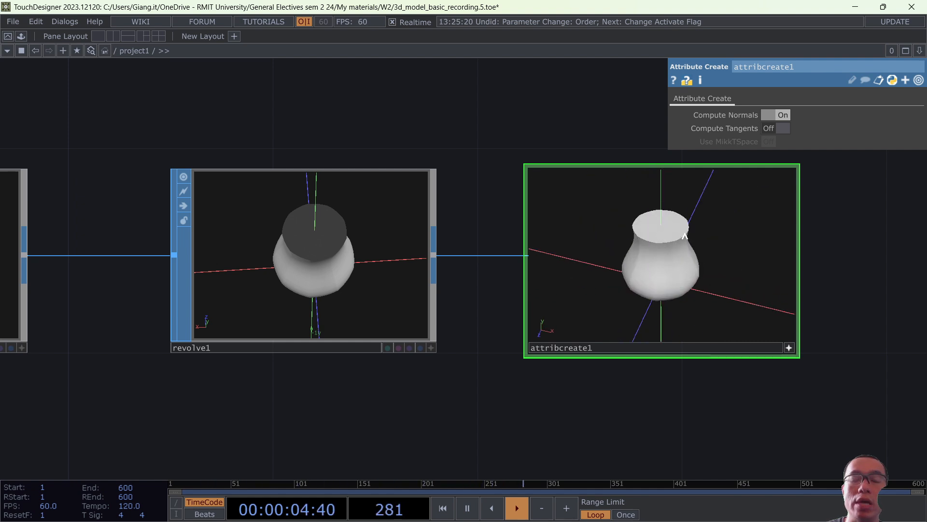
left_click(431, 347)
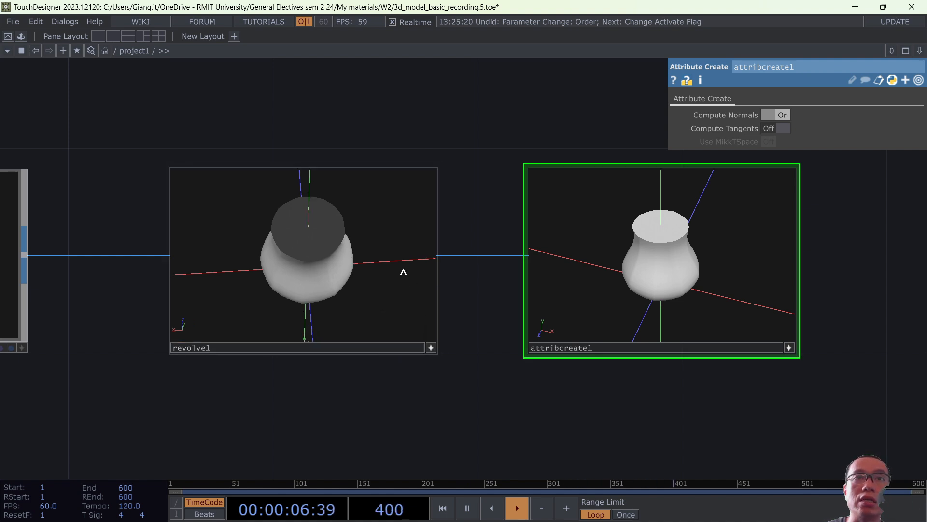
key("p")
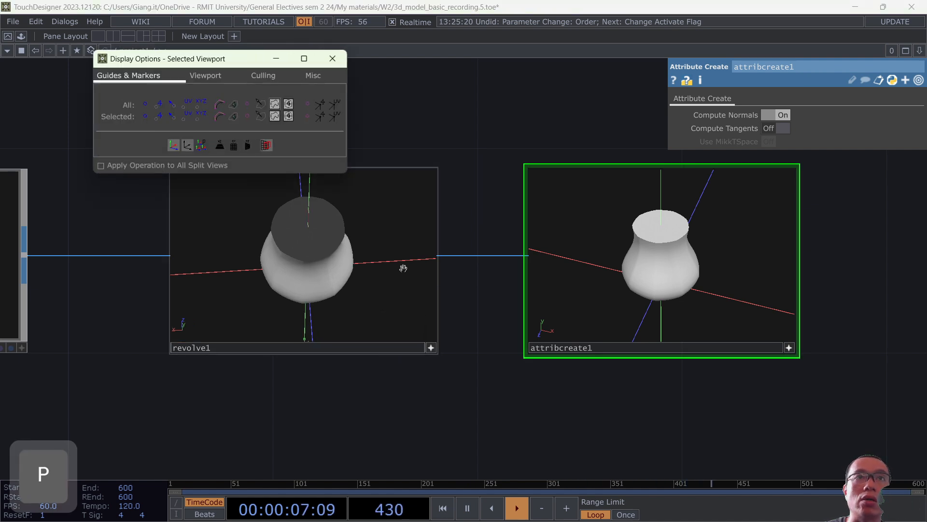
left_click(173, 105)
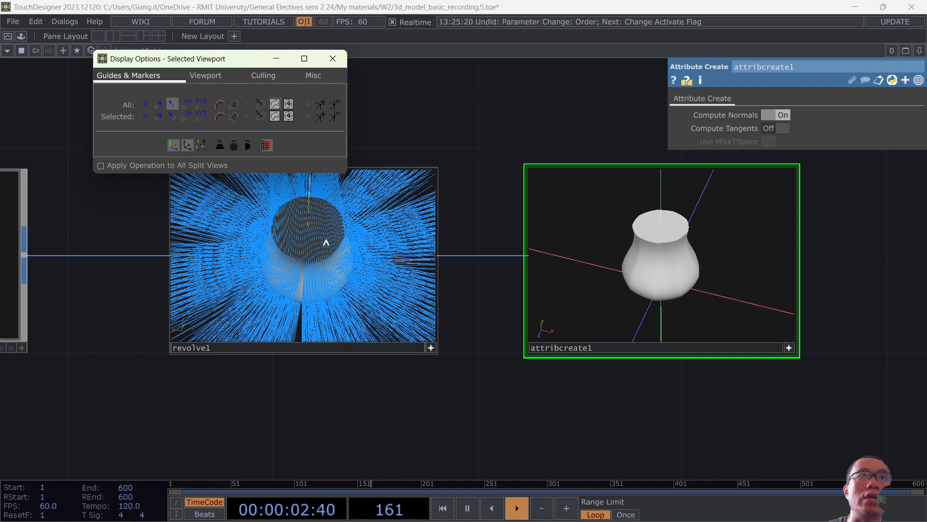
left_click_drag(325, 240, 309, 315)
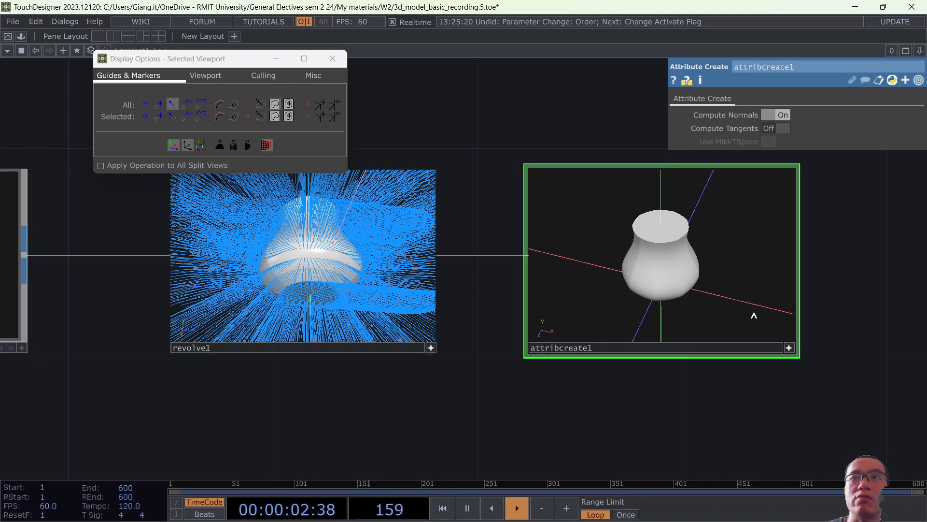
Show point normals in the attribcreate1 viewer and compare their directions with those in revolve1.
key("p")
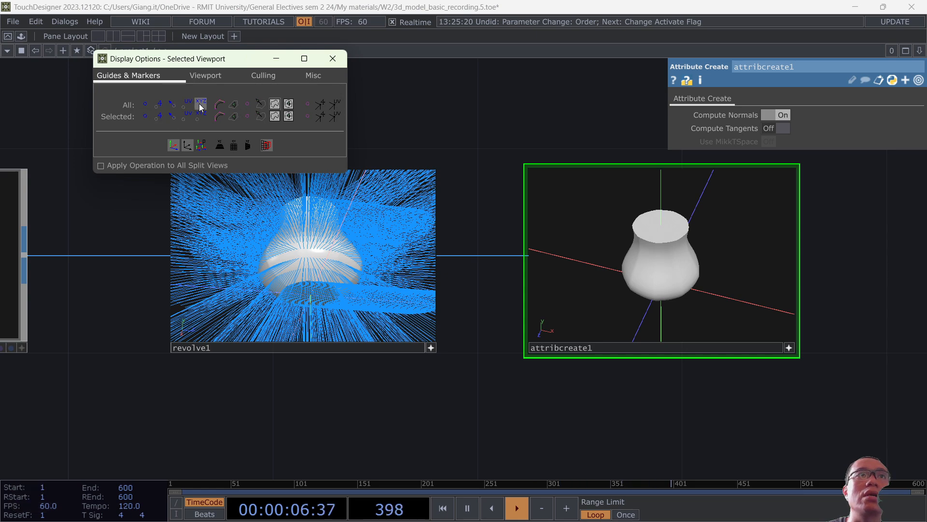
left_click(174, 103)
left_click_drag(710, 296, 660, 193)
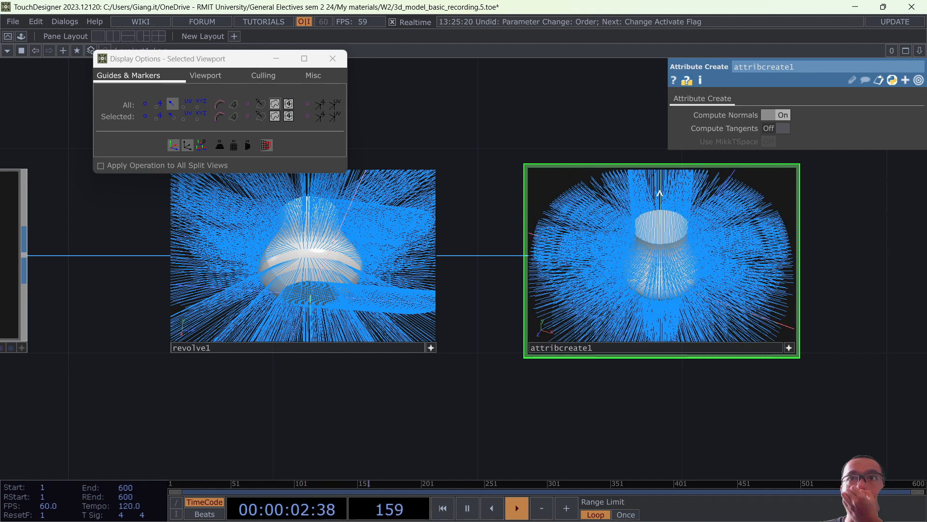
left_click(333, 58)
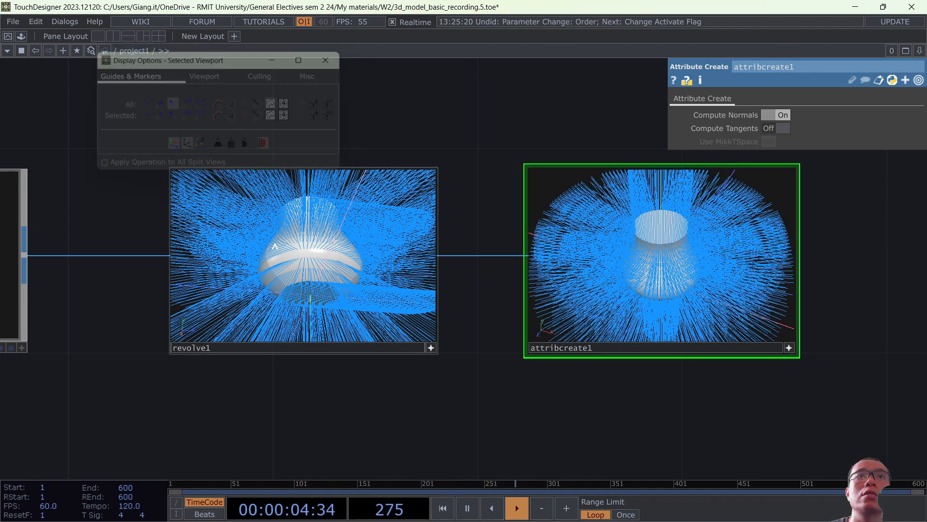
left_click(432, 347)
left_click(789, 347)
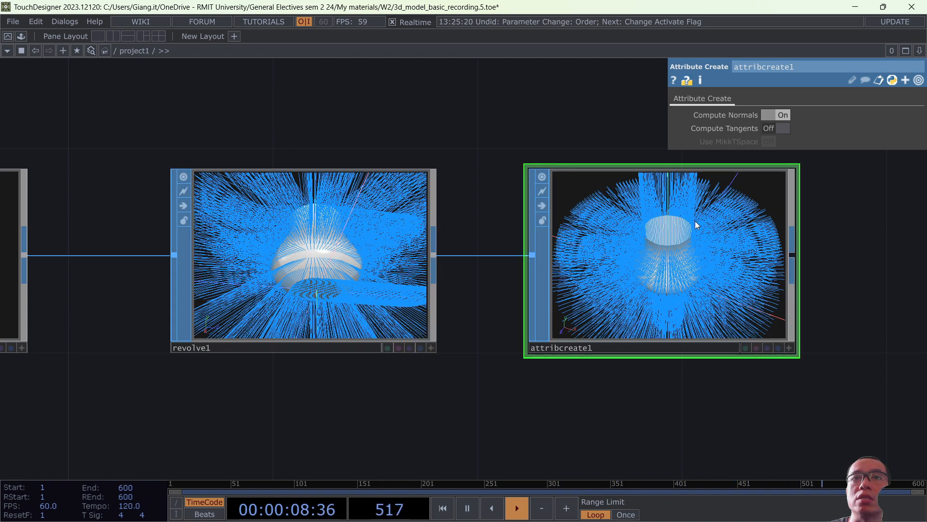
scroll(691, 231, "down", 1)
scroll(769, 251, "down", 2)
scroll(782, 305, "up", 4)
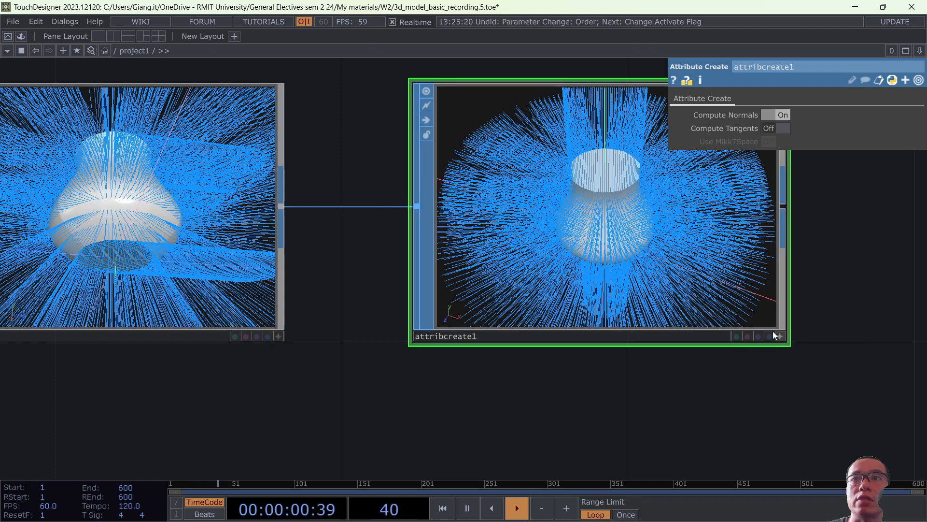
Hide the point normals in the attribcreate1 viewer and return the node to normal network editing.
left_click(778, 334)
key("p")
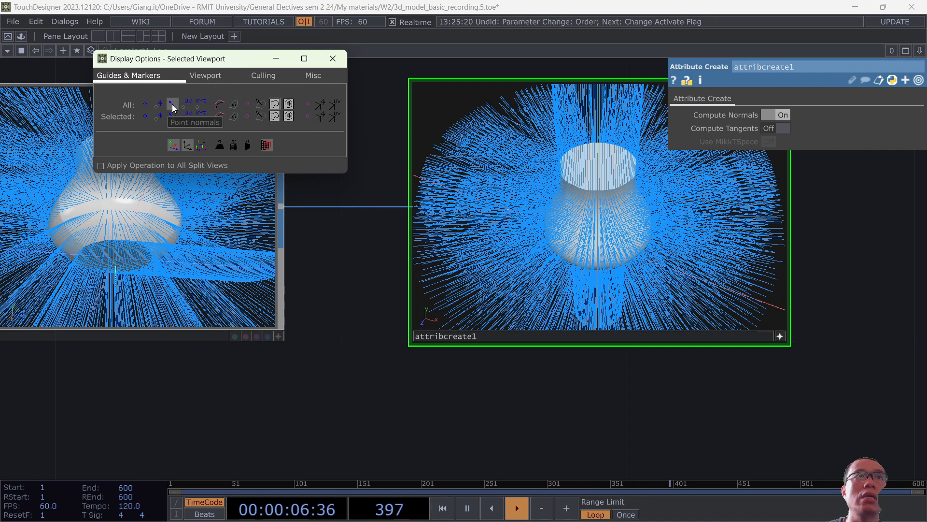
left_click(173, 105)
left_click(333, 58)
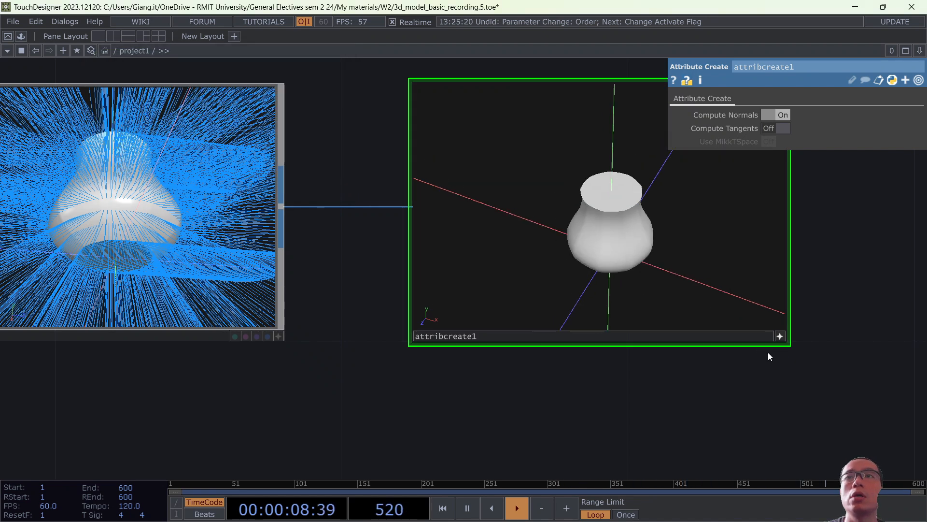
left_click(780, 335)
scroll(819, 315, "down", 3)
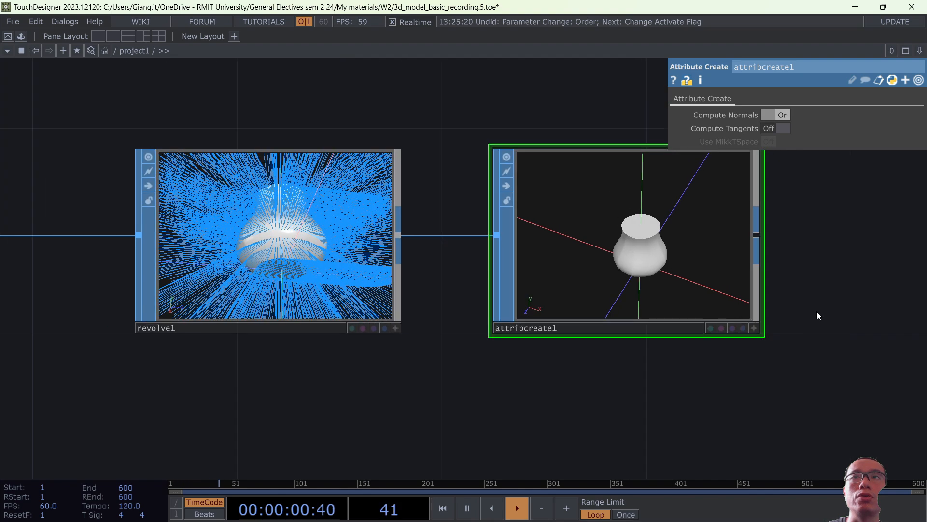
left_click_drag(819, 315, 396, 310)
left_click_drag(708, 311, 922, 269)
scroll(469, 324, "down", 4)
left_click_drag(400, 277, 484, 300)
scroll(350, 309, "up", 5)
scroll(350, 311, "up", 1)
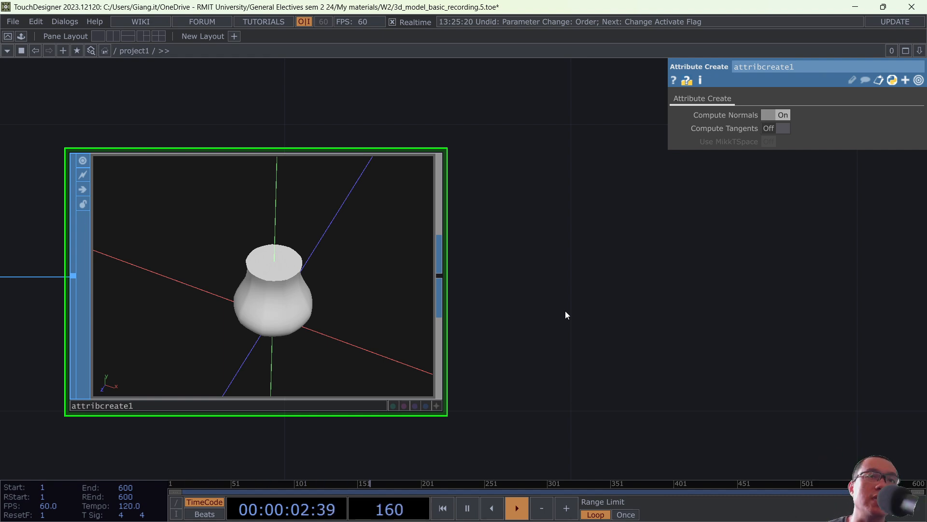
scroll(565, 313, "down", 2)
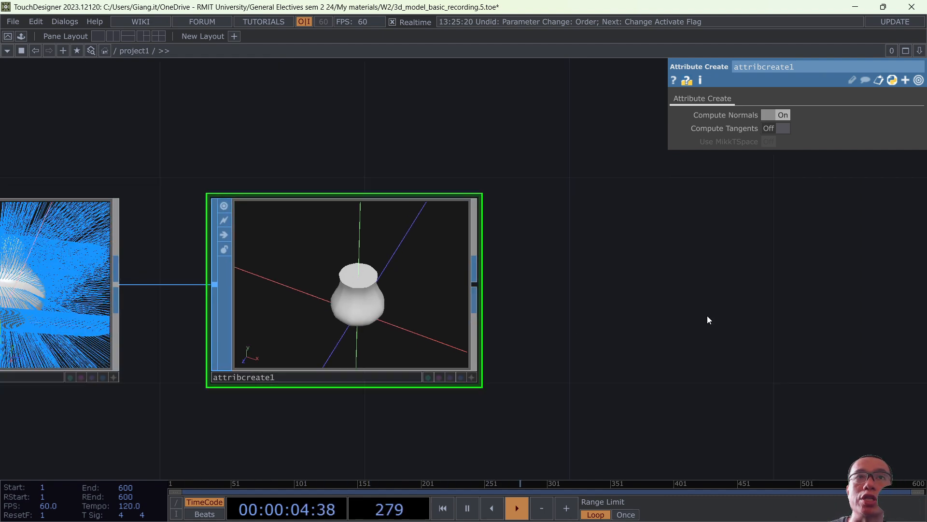
Add a Group SOP after attribcreate1 and connect attribcreate1's output to its first input.
left_click_drag(708, 317, 514, 289)
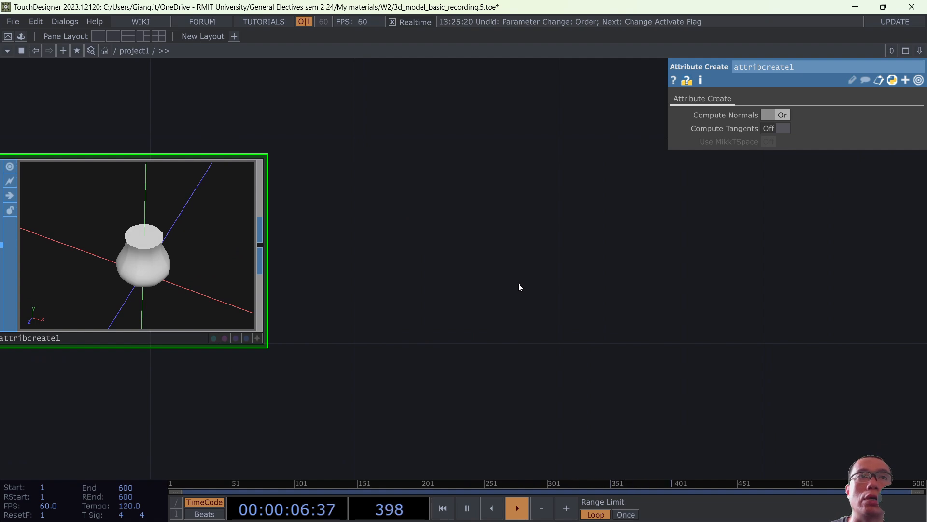
key("Tab")
type("h")
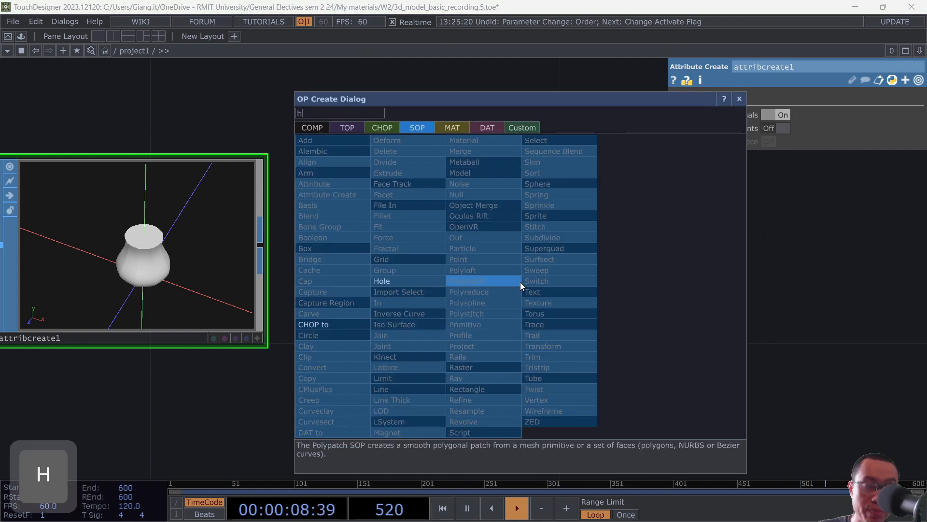
key("BackSpace")
type("griy")
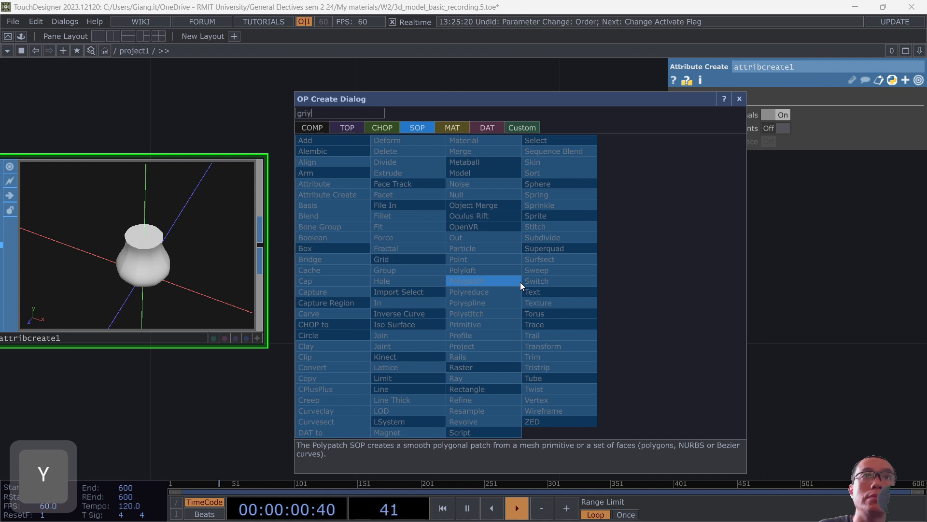
key("BackSpace")
key("BackSpace")
type("oup")
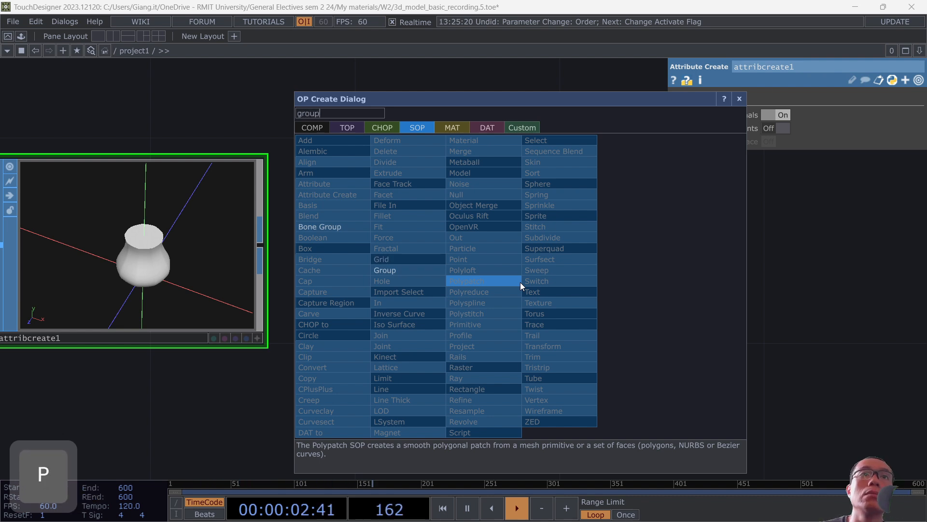
left_click(425, 272)
left_click(478, 241)
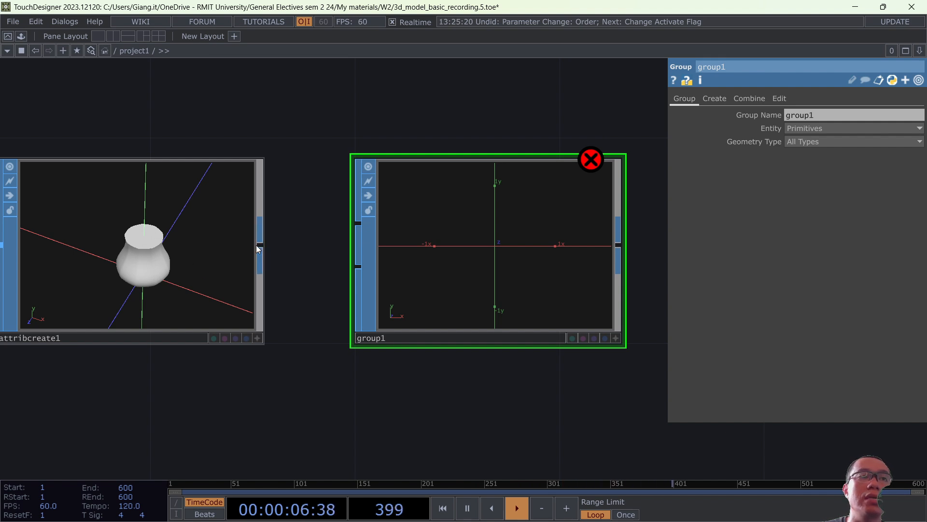
left_click_drag(259, 244, 358, 223)
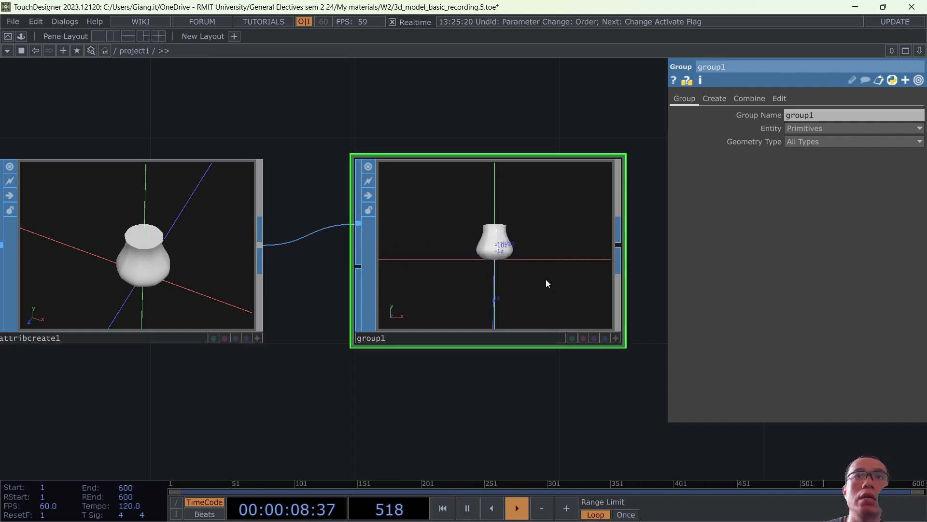
Examine the vase's cap and sides from above in the group1 viewer.
left_click(617, 337)
mouse_move(567, 242)
left_mouse_down()
mouse_move(545, 261)
mouse_move(563, 255)
left_mouse_up()
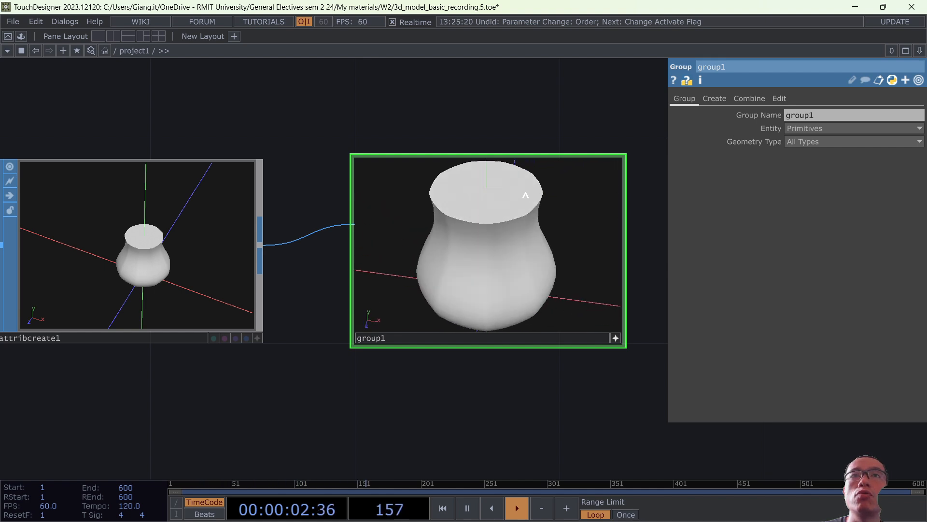
scroll(568, 202, "down", 2)
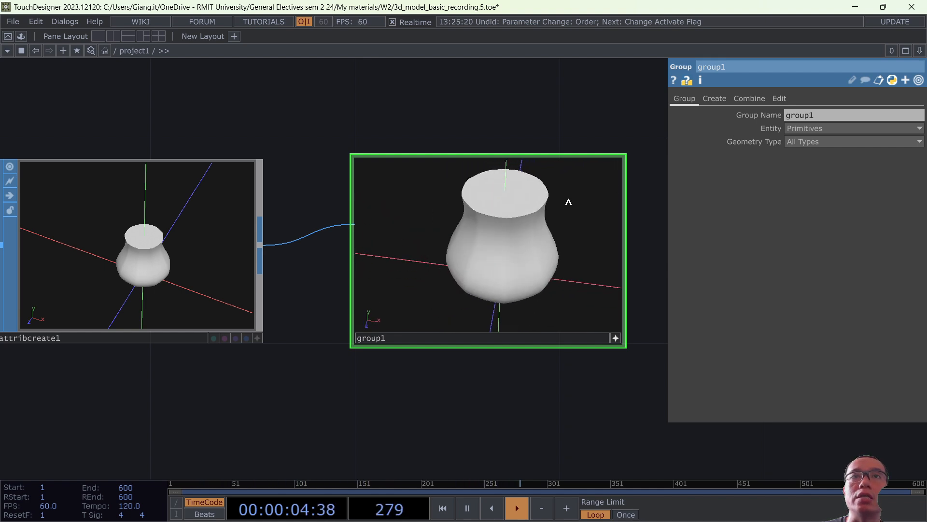
mouse_move(561, 229)
left_mouse_down("shift")
mouse_move(534, 240)
mouse_move(553, 233)
left_mouse_up("shift")
left_click(616, 338)
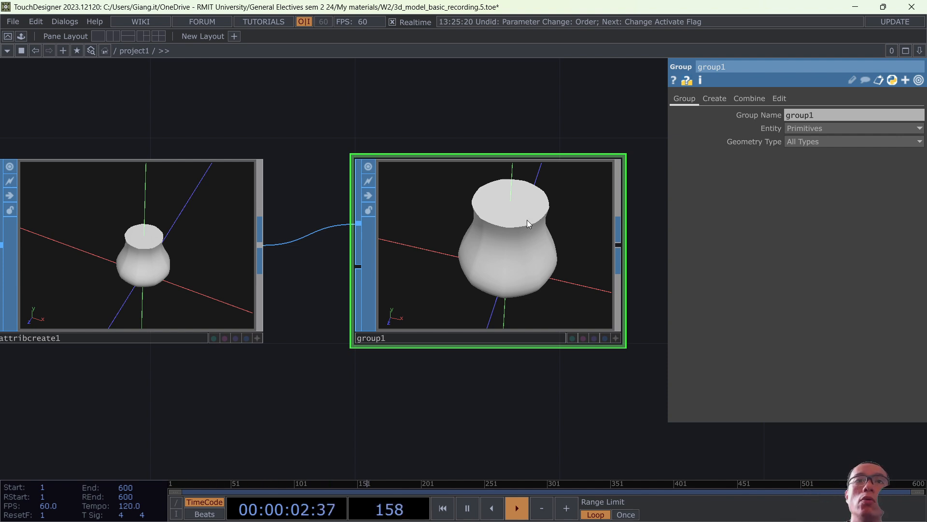
scroll(527, 219, "down", 3)
left_click_drag(565, 401, 351, 425)
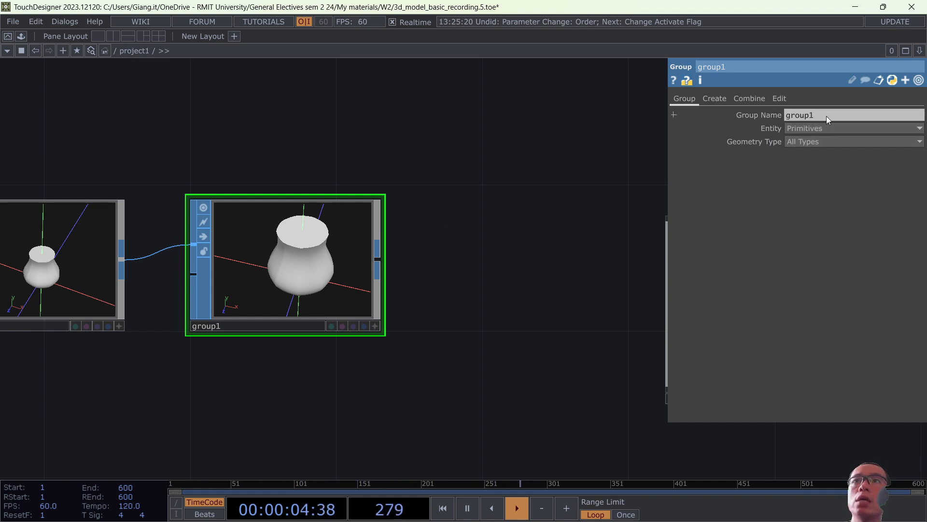
Review group1's Entity choices and the number, bounds, normal and edge options for creating a group.
left_click(821, 129)
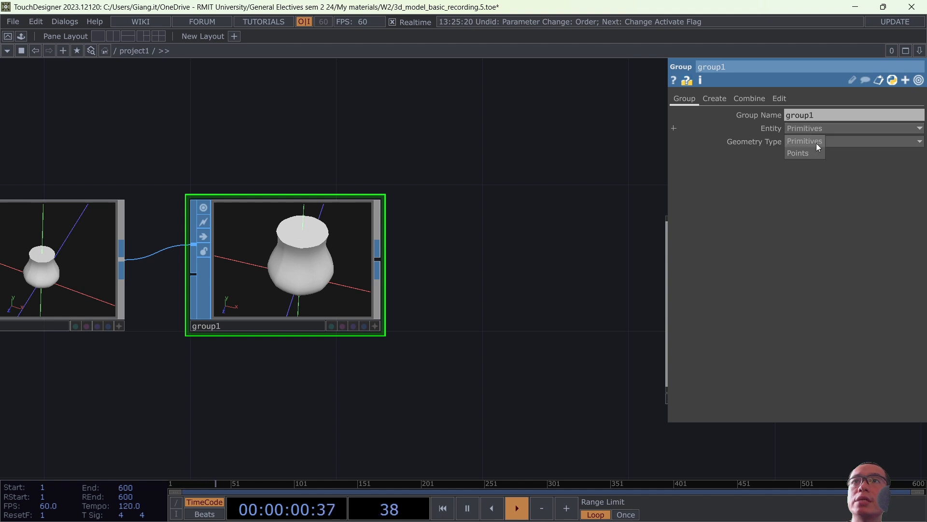
left_click(819, 143)
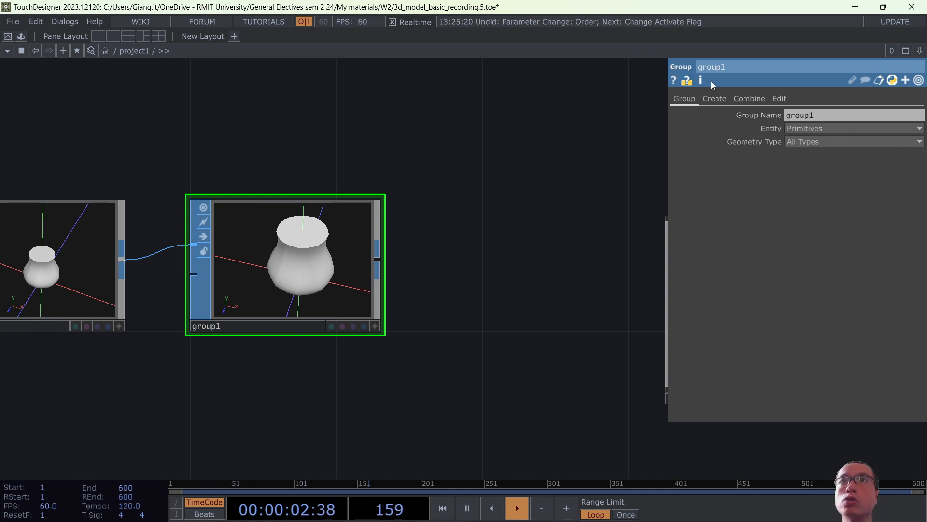
left_click(714, 99)
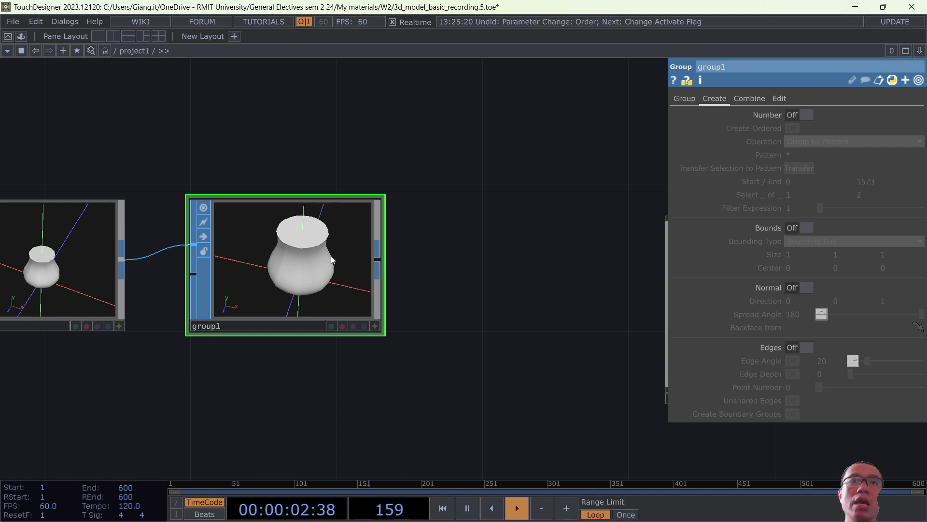
left_click(686, 99)
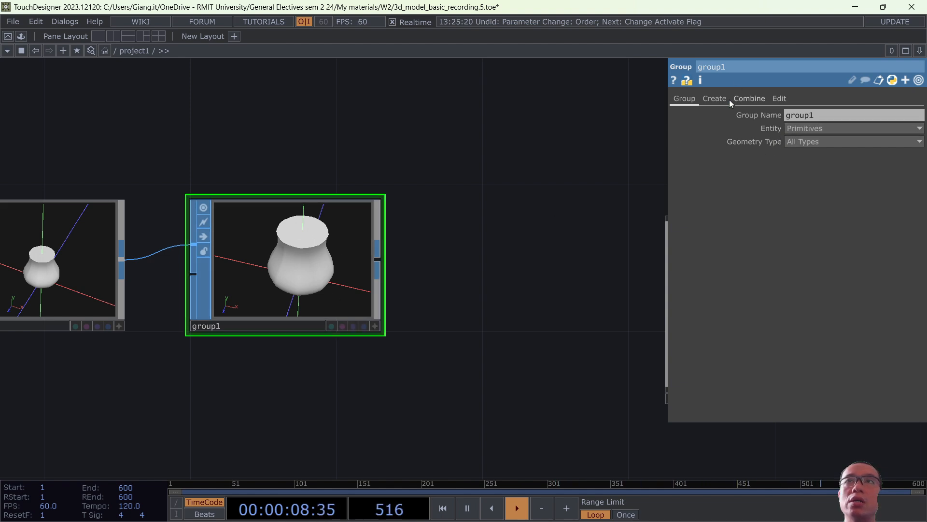
left_click(715, 98)
Save the project and set group1's Entity to Points.
key("ctrl+s")
left_click(685, 99)
left_click(814, 133)
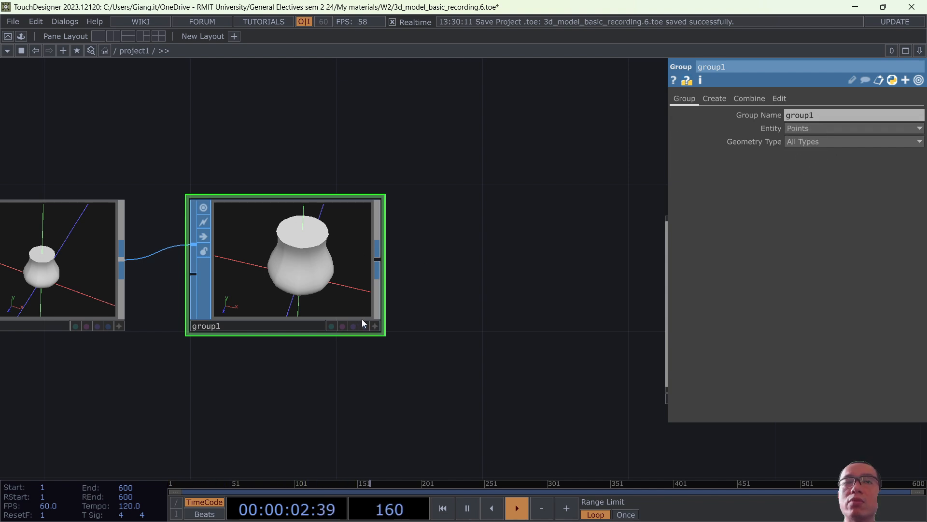
Display point numbers for all points in the group1 viewer.
left_click(375, 326)
left_click_drag(343, 254, 341, 257)
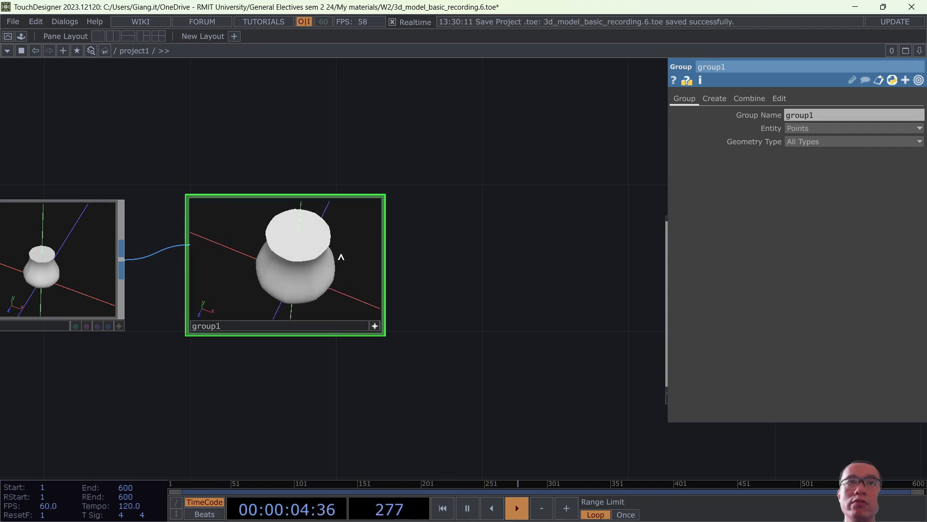
key("p")
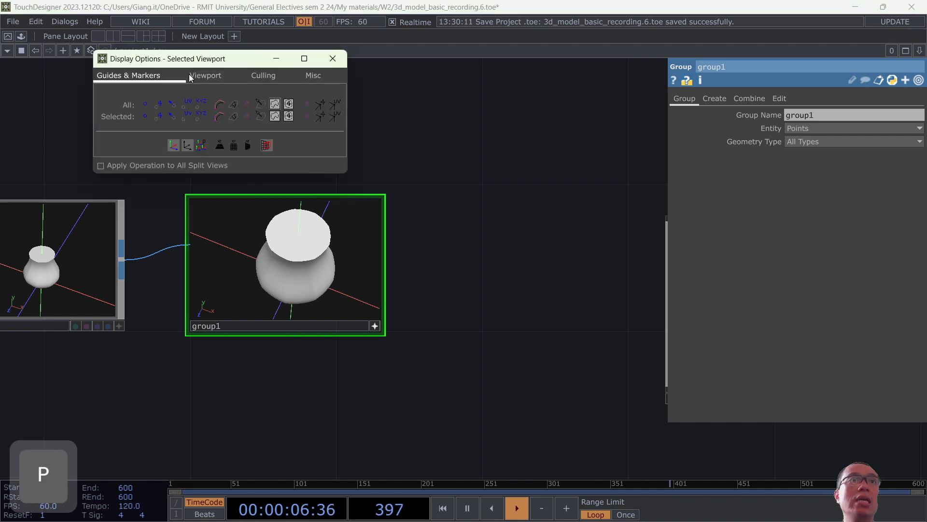
left_click(161, 104)
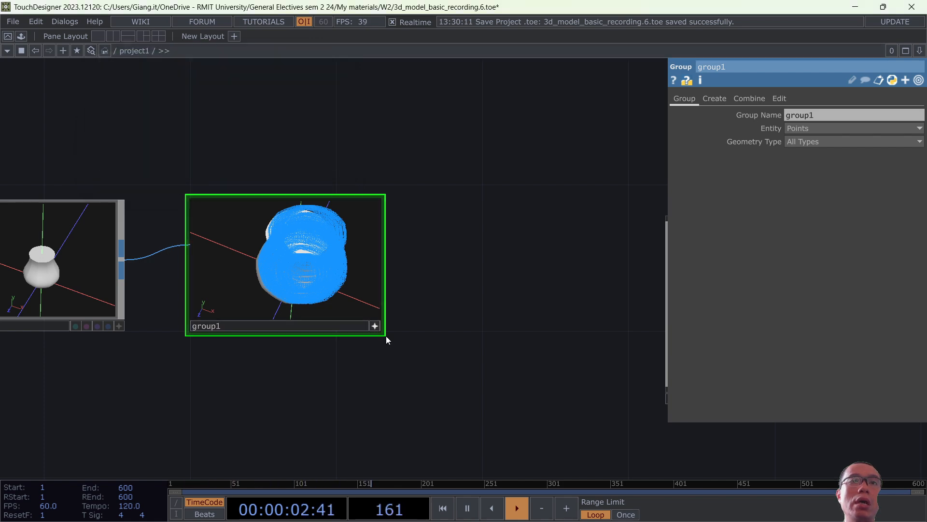
Enlarge the group1 node and bring its viewer close to the vase's rim to inspect the point numbers.
left_click_drag(386, 335, 567, 491)
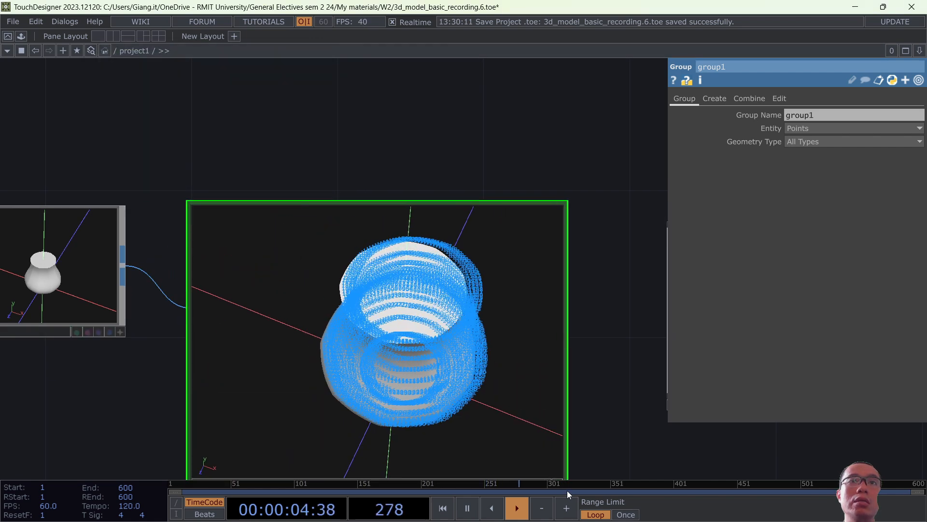
left_click_drag(438, 333, 419, 312)
scroll(405, 267, "up", 8)
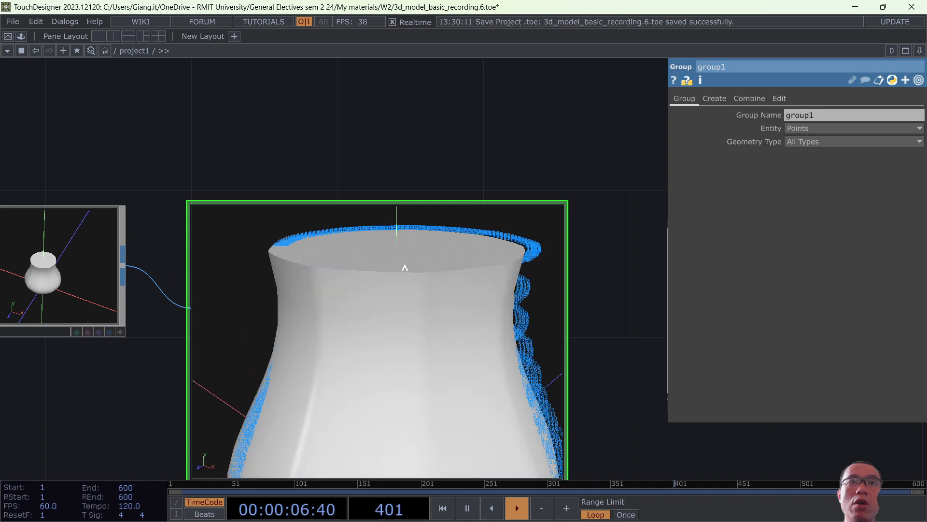
Switch group1's viewer to wireframe display and view the vase's numbered points from the side.
scroll(405, 267, "down", 6)
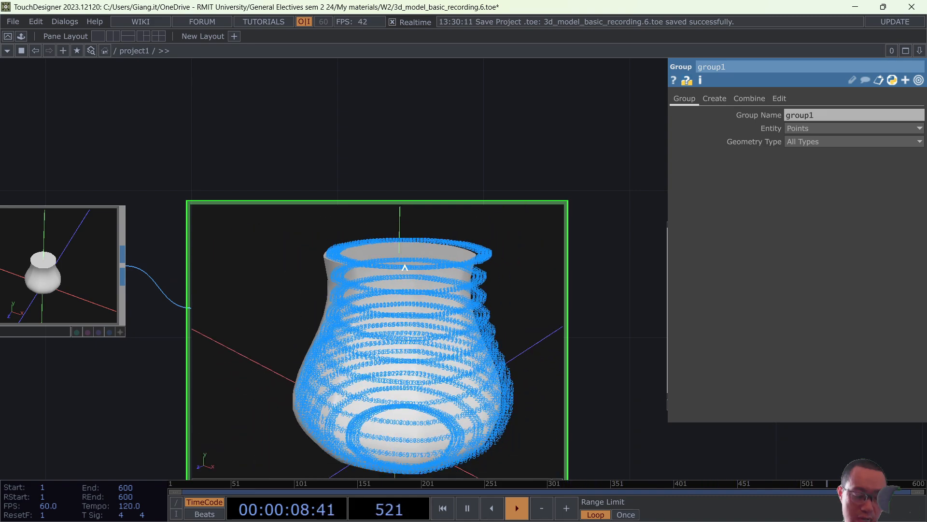
key("w")
key("w")
key("w")
mouse_move(407, 267)
left_mouse_down()
mouse_move(414, 290)
mouse_move(408, 265)
mouse_move(388, 254)
mouse_move(472, 261)
left_mouse_up()
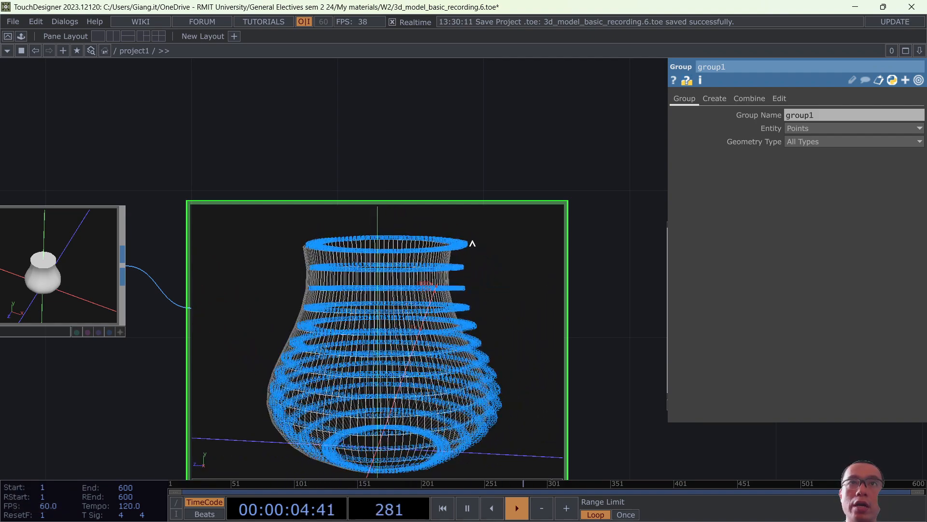
Check the point and primitive counts in attribcreate1's node information.
middle_click(53, 253)
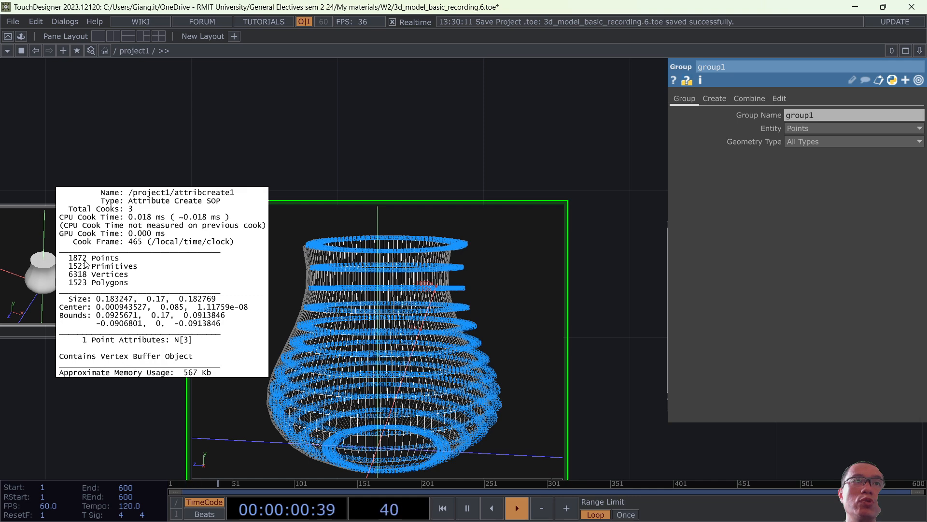
left_click(516, 307)
scroll(518, 324, "down", 1)
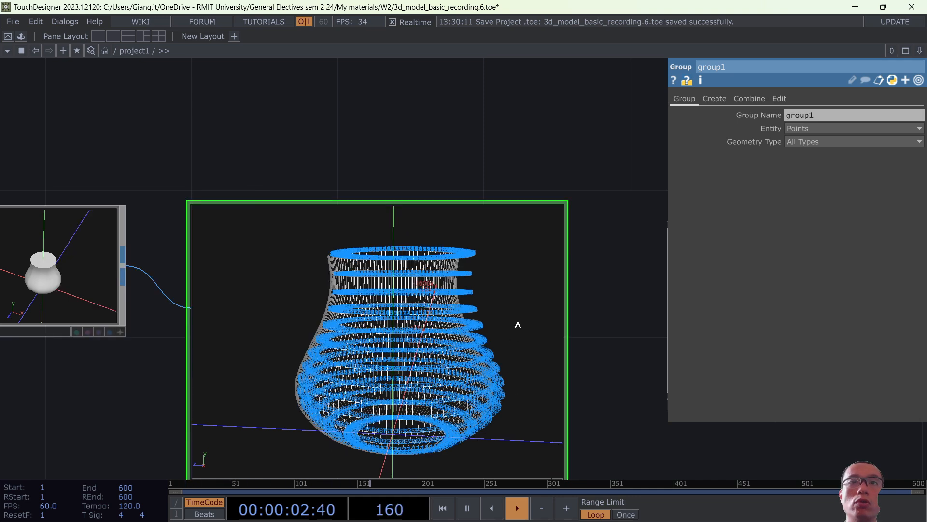
scroll(622, 351, "down", 2)
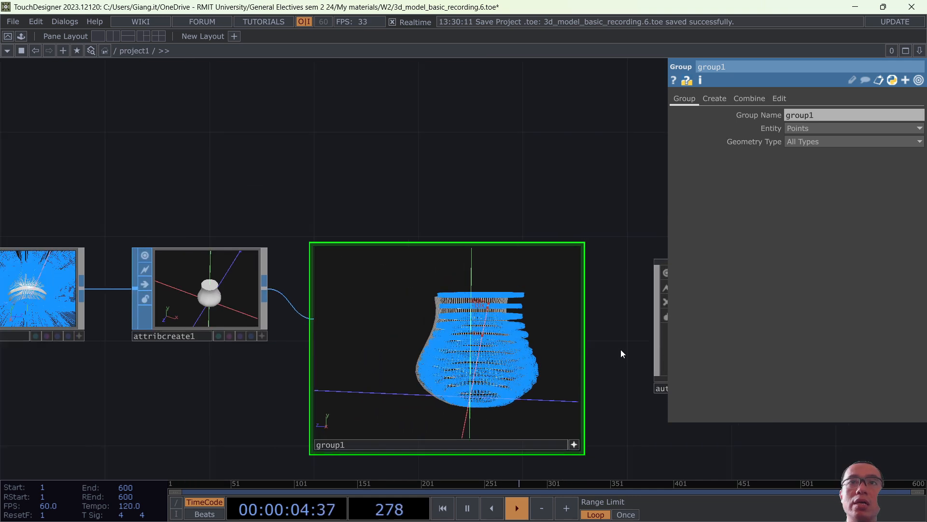
Move the autosave component above the group1 node to clear space in the network beside it.
left_click_drag(621, 260, 540, 12)
left_click_drag(633, 221, 555, 43)
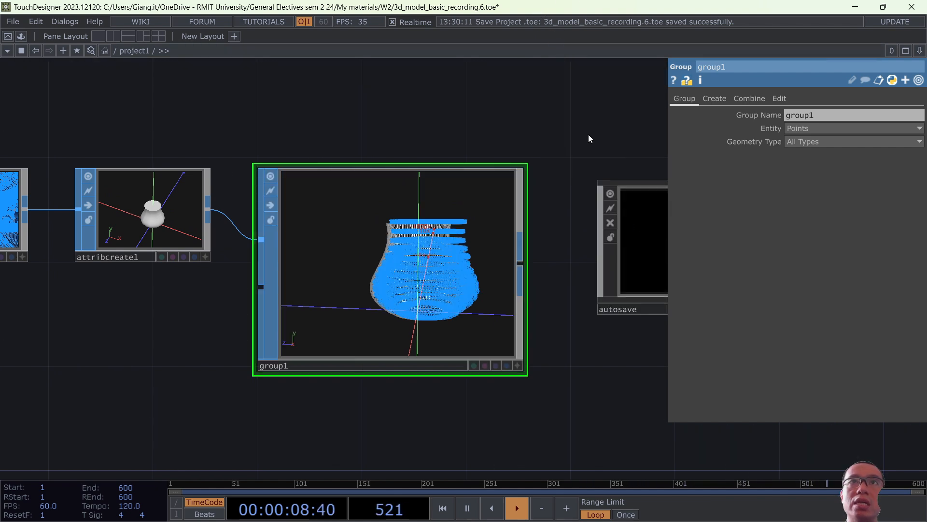
left_click_drag(636, 273, 531, 68)
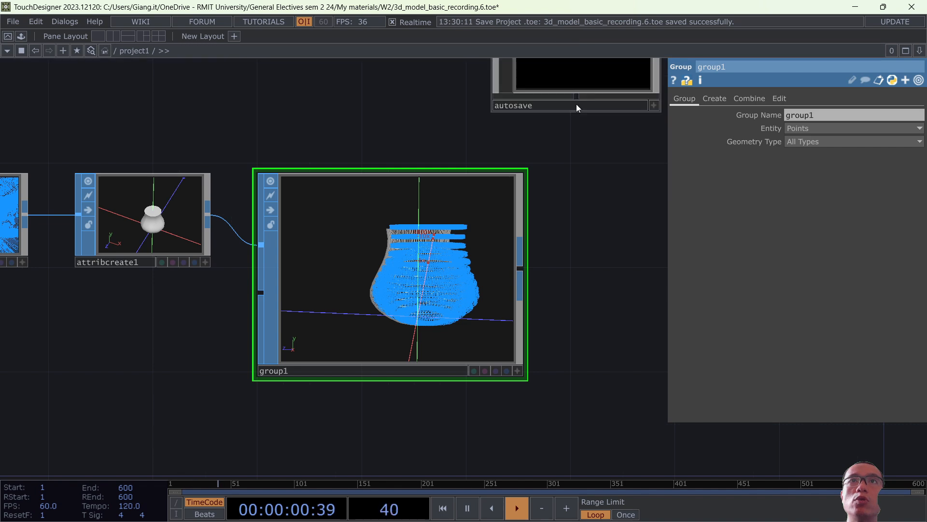
double_click(576, 103)
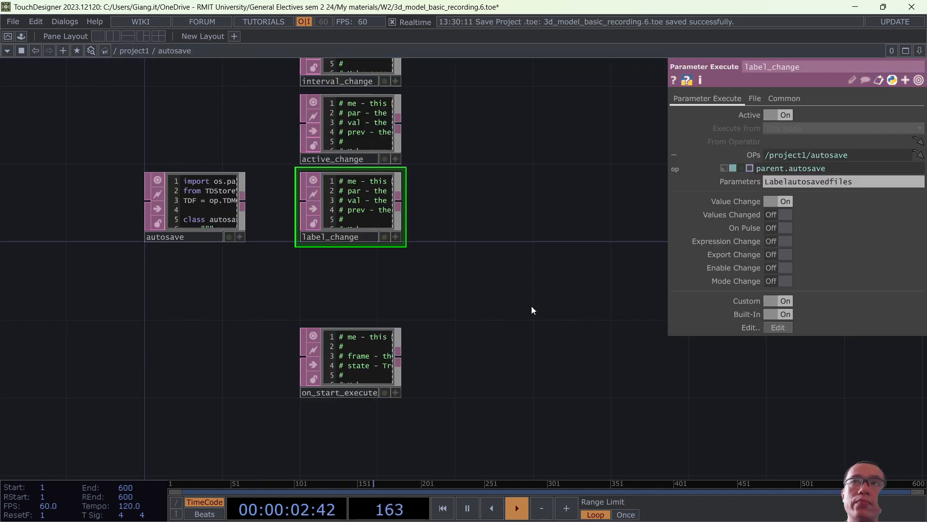
key("u")
scroll(547, 342, "down", 1)
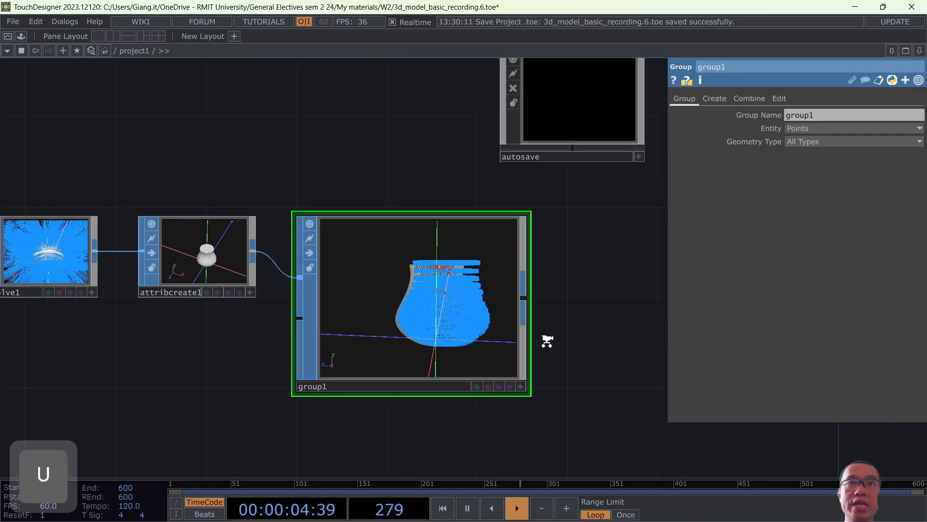
Set group1's Entity to Primitives.
scroll(547, 341, "down", 2)
left_click_drag(546, 340, 327, 325)
left_click_drag(375, 108, 371, 69)
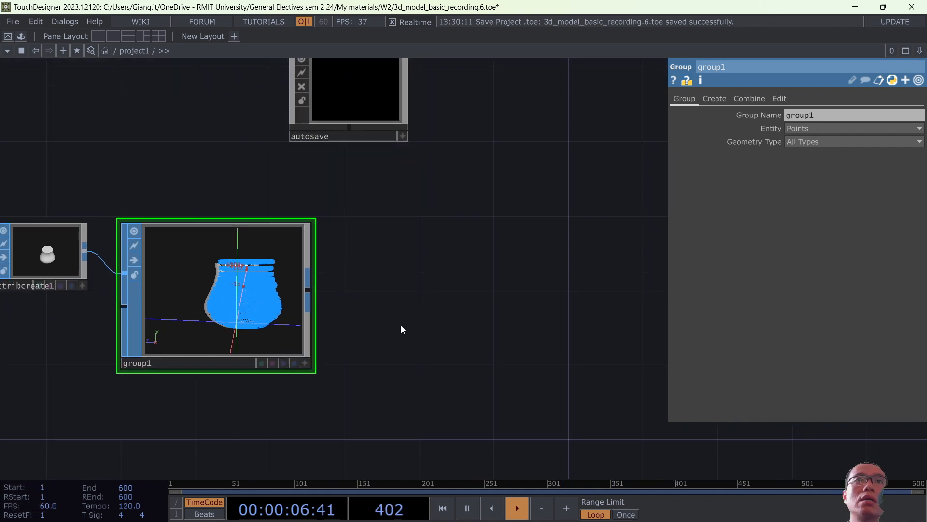
scroll(401, 330, "down", 2)
scroll(414, 304, "up", 1)
scroll(414, 304, "up", 3)
left_click(799, 142)
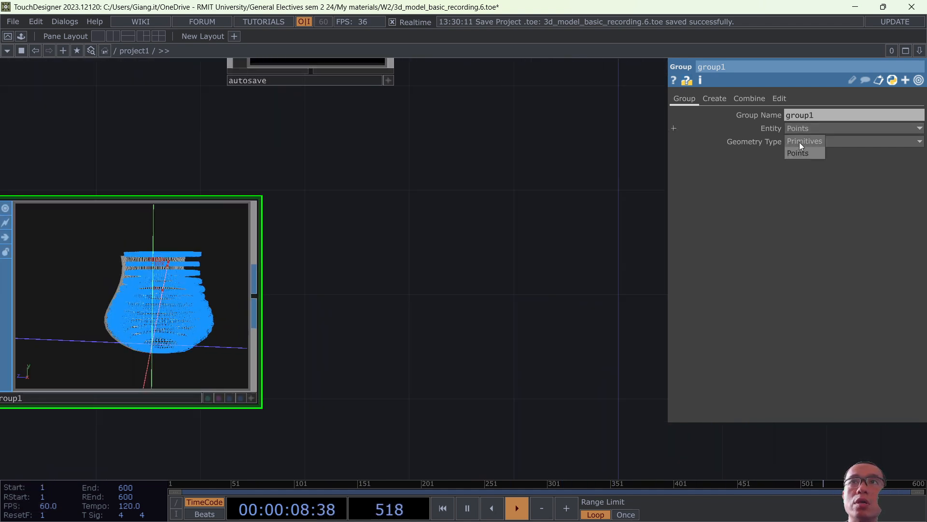
left_click(802, 141)
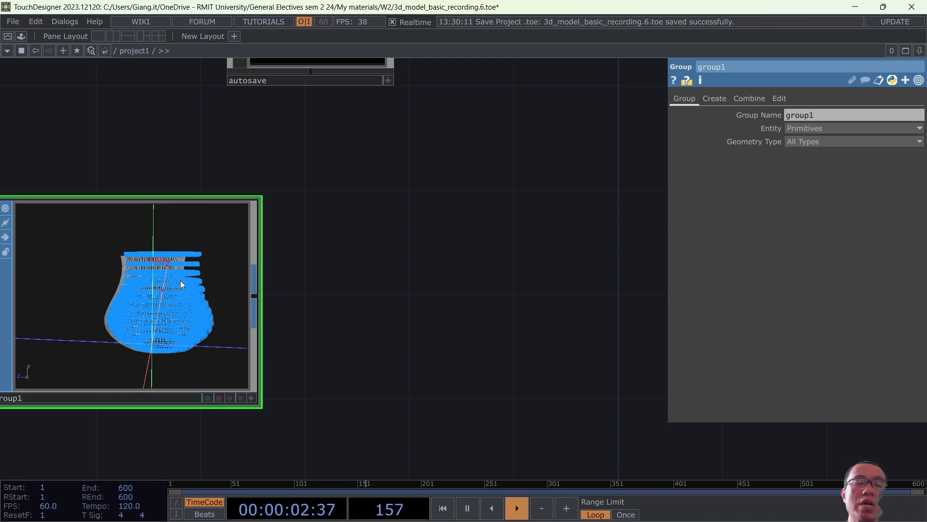
Hide the point numbers and display primitive numbers for all primitives in the group1 viewer.
scroll(150, 255, "up", 5)
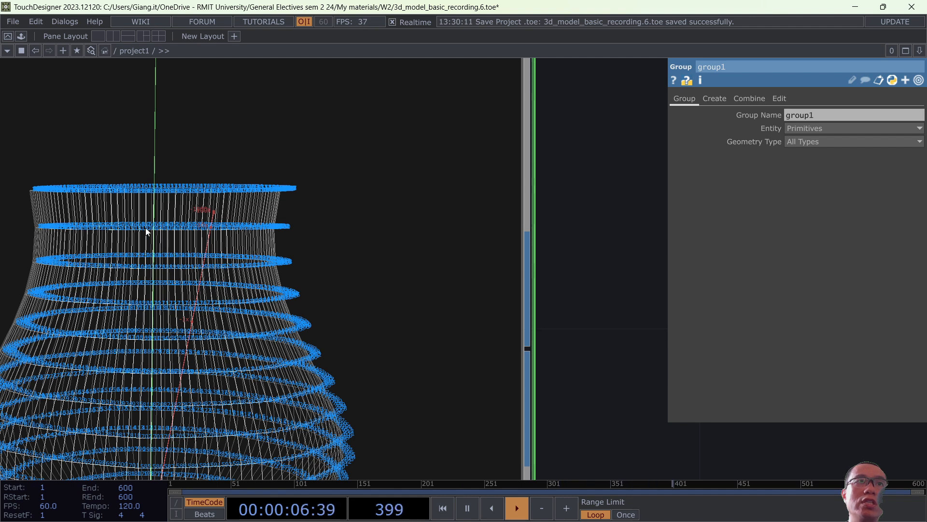
scroll(216, 265, "down", 5)
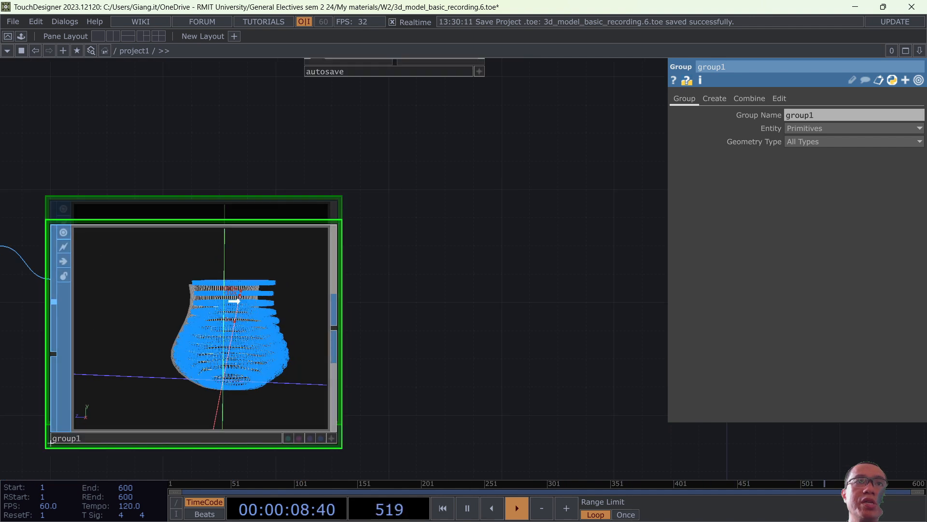
left_click(333, 410)
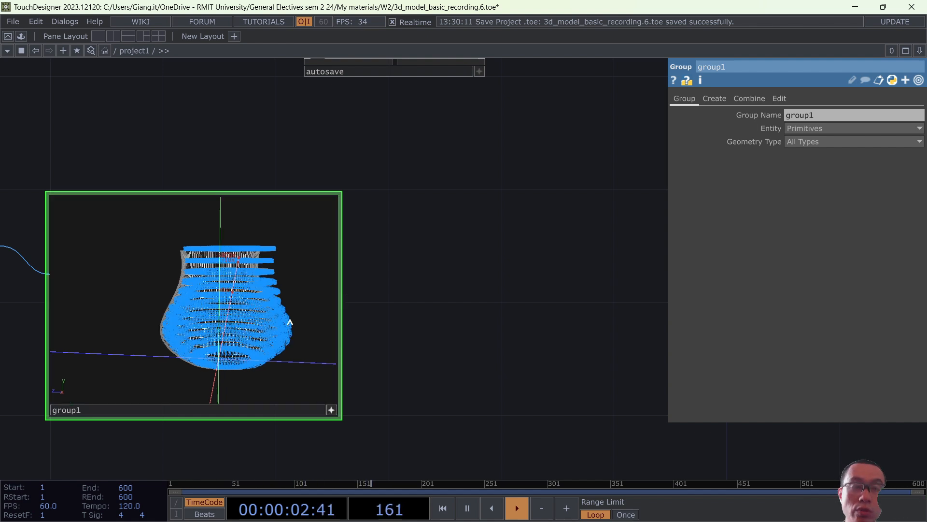
key("p")
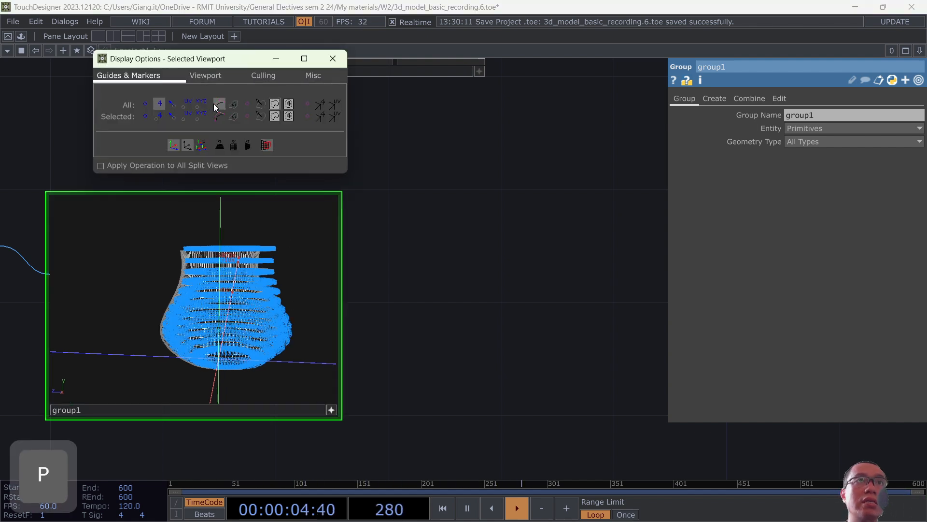
left_click(160, 104)
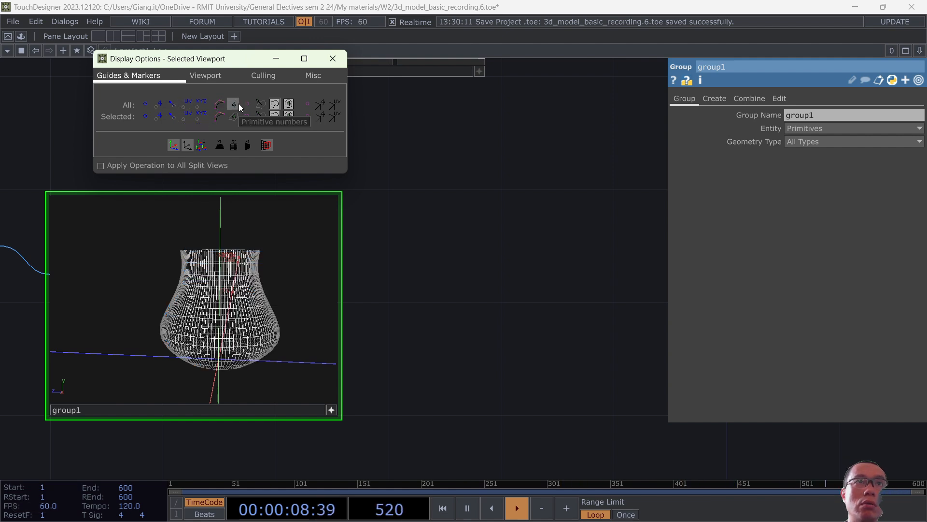
left_click(239, 103)
left_click_drag(298, 270, 283, 307)
left_click(331, 410)
left_click(331, 58)
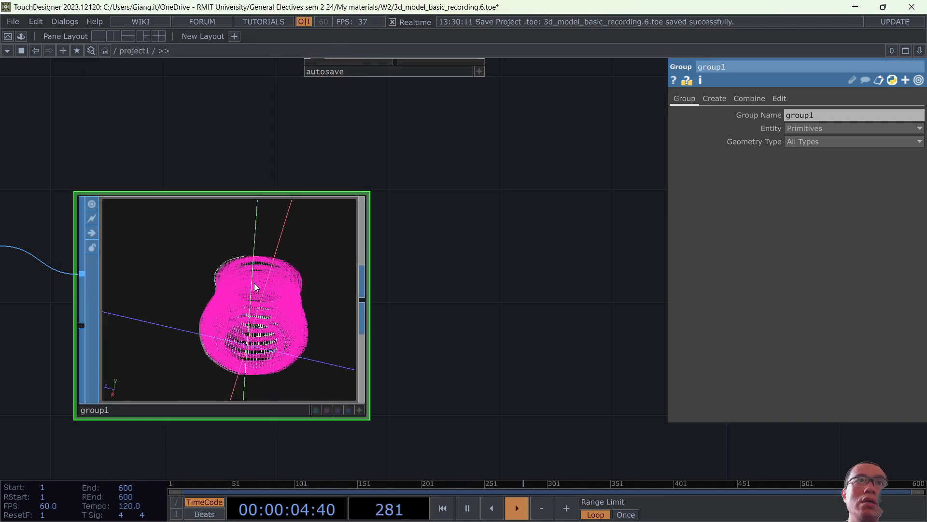
Inspect the numbered primitives up close and return group1's viewer to shaded display.
scroll(248, 289, "up", 5)
scroll(335, 228, "down", 2)
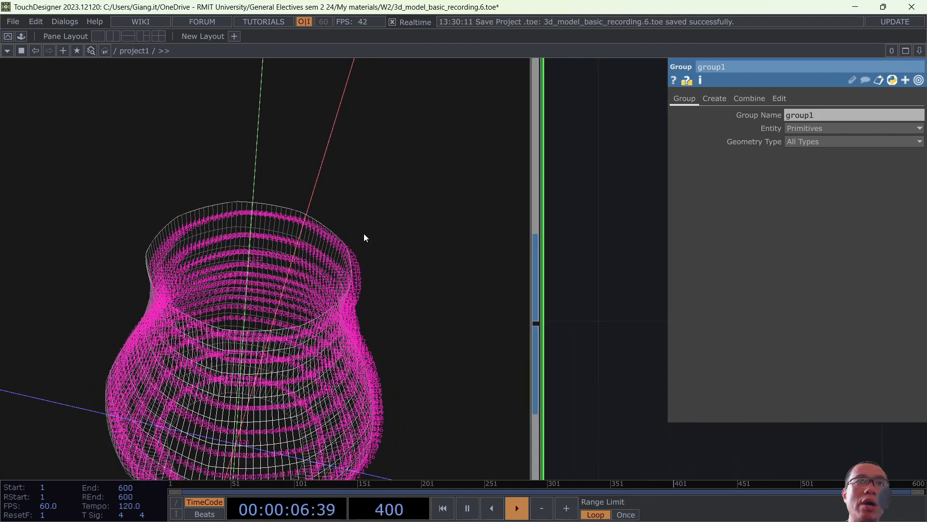
scroll(364, 235, "down", 3)
key("w")
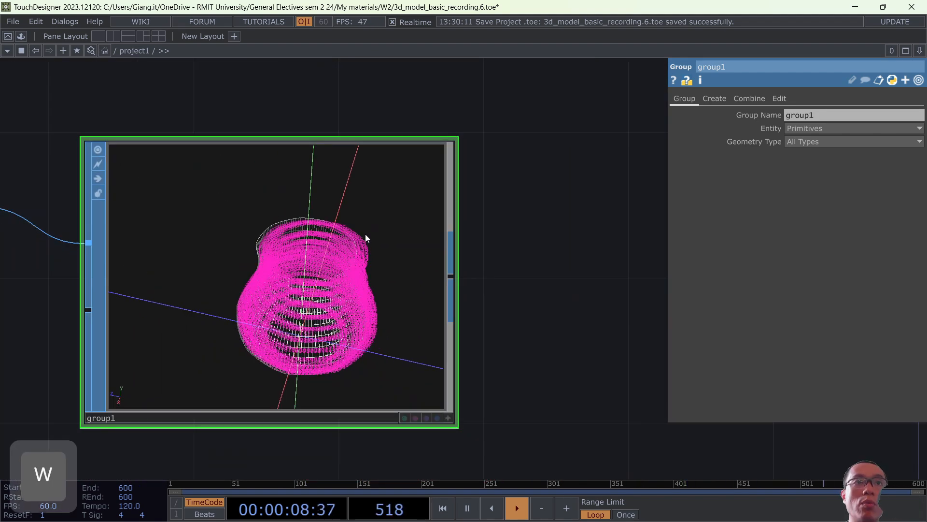
left_click(446, 418)
key("w")
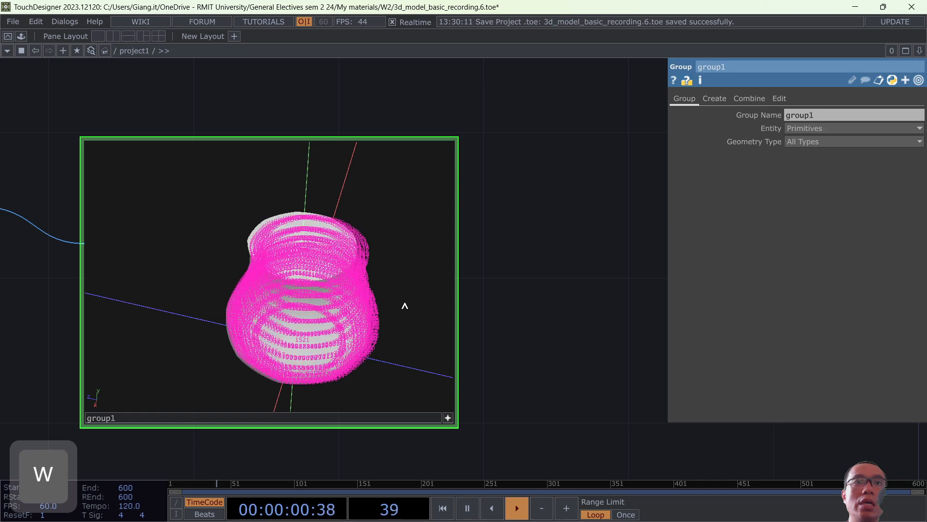
Examine the vase from above and from the side to identify the primitive numbers of its top and bottom caps.
left_click_drag(366, 258, 320, 200)
scroll(254, 306, "up", 3)
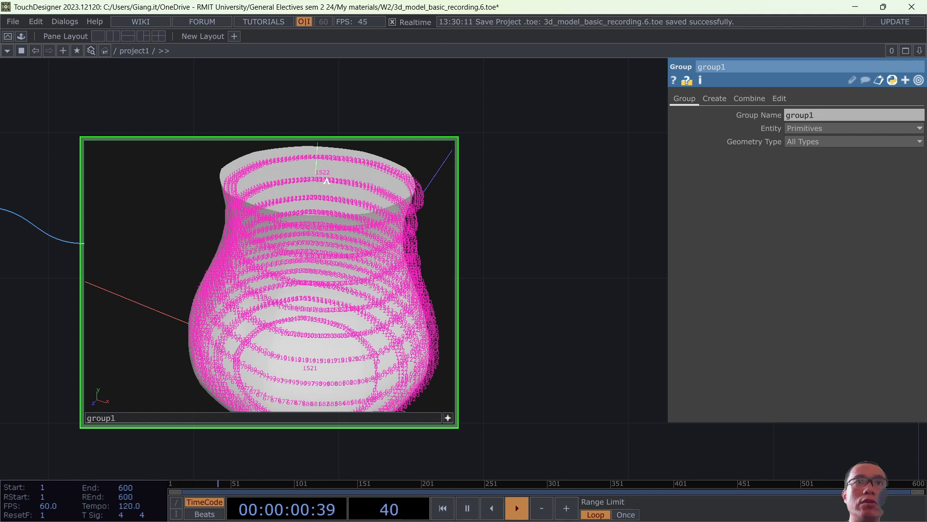
left_click_drag(342, 329, 346, 309)
left_click_drag(324, 278, 308, 399)
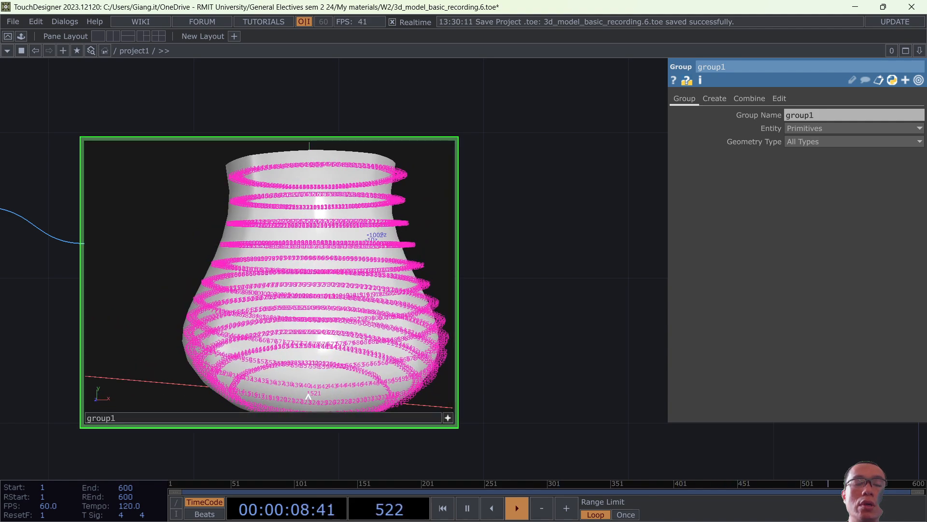
left_click(450, 419)
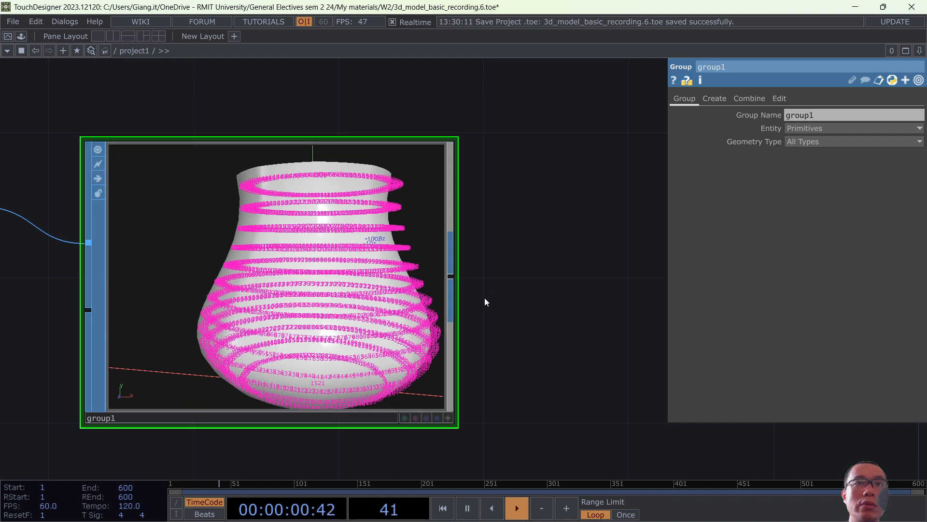
Reposition the group1 node and turn on its Number option for creating the primitive group.
scroll(509, 290, "down", 4)
left_click_drag(532, 290, 365, 296)
left_click_drag(257, 276, 258, 258)
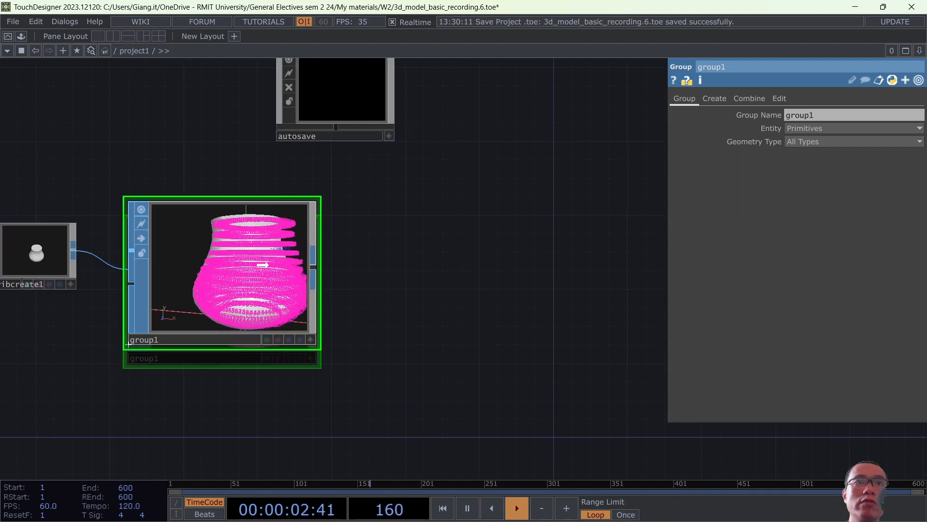
left_click(718, 99)
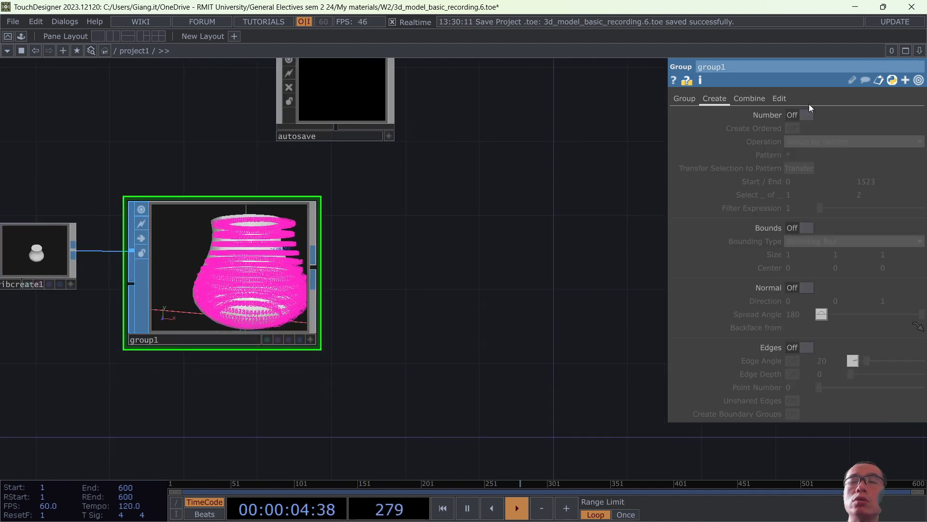
left_click(800, 115)
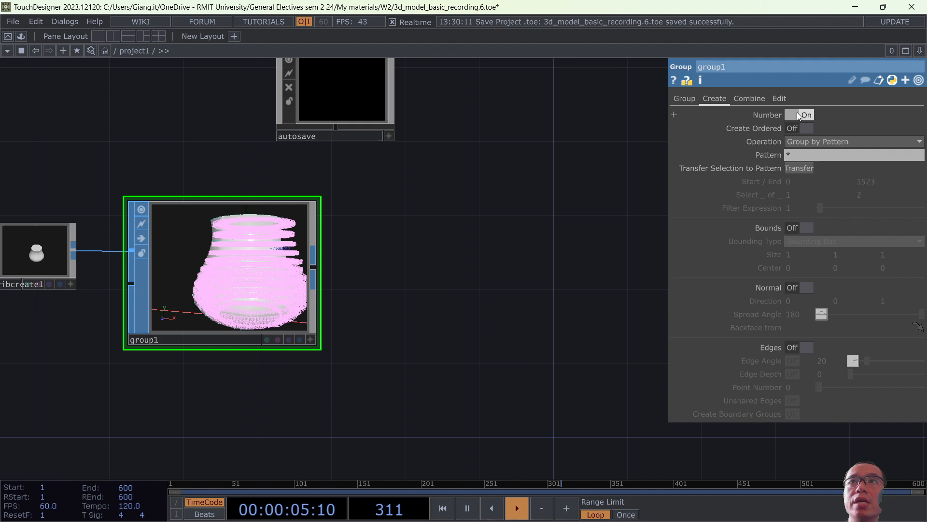
Set group1's Pattern to 1522 and check the grouped primitive on the vase.
left_click(788, 154)
type("*")
key("Return")
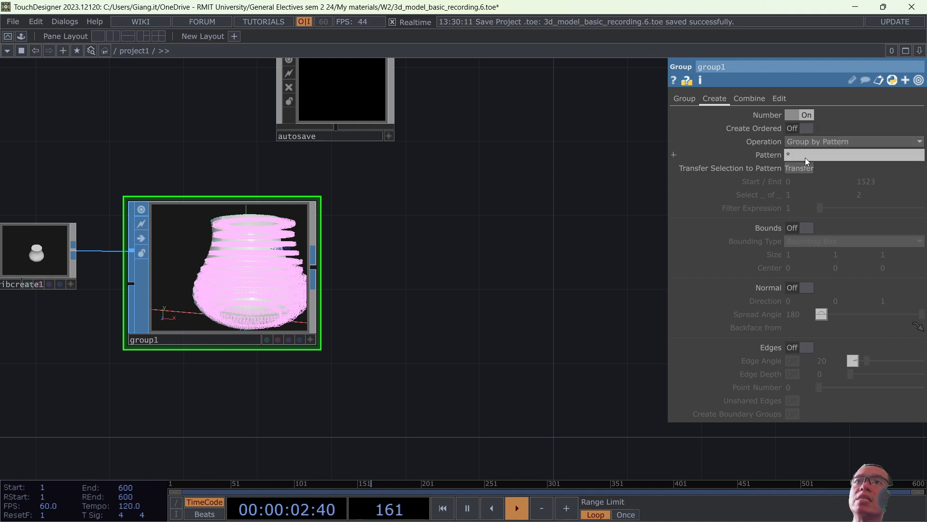
left_click(805, 157)
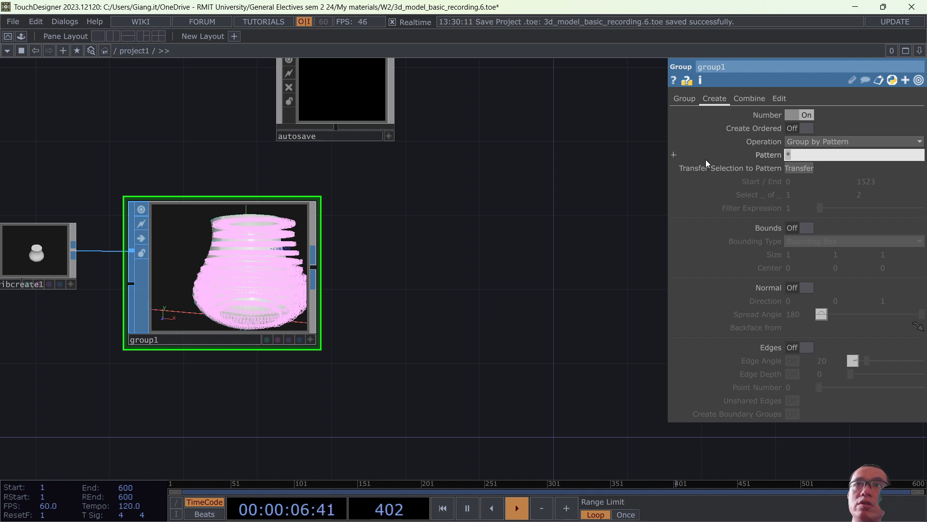
left_click(674, 154)
left_click(762, 158)
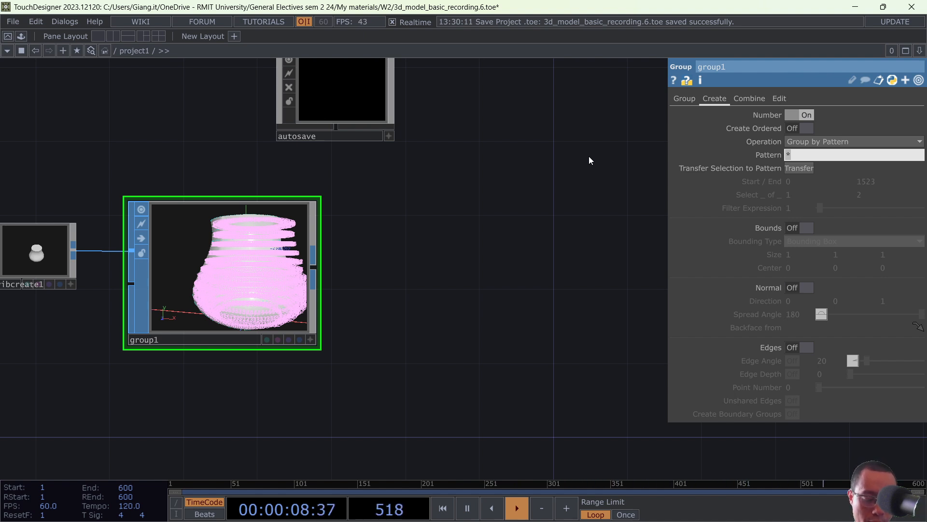
type("1")
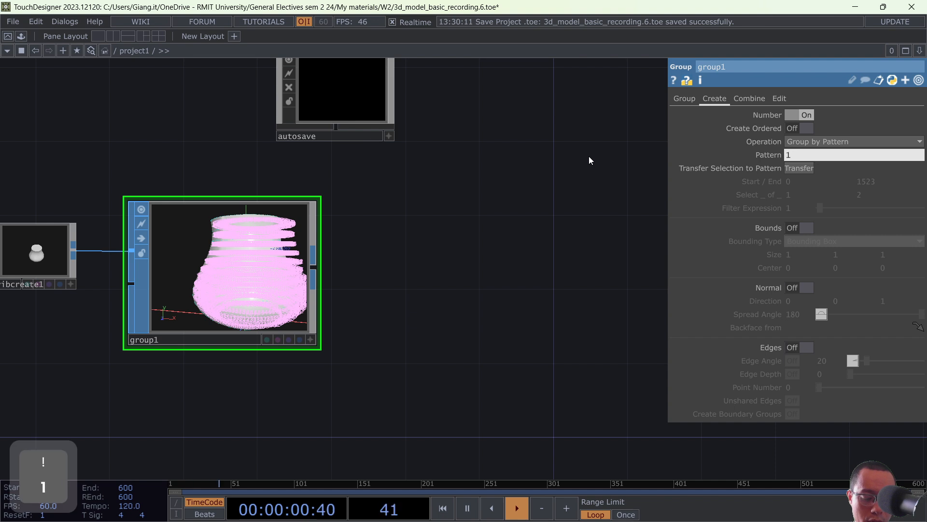
type("522")
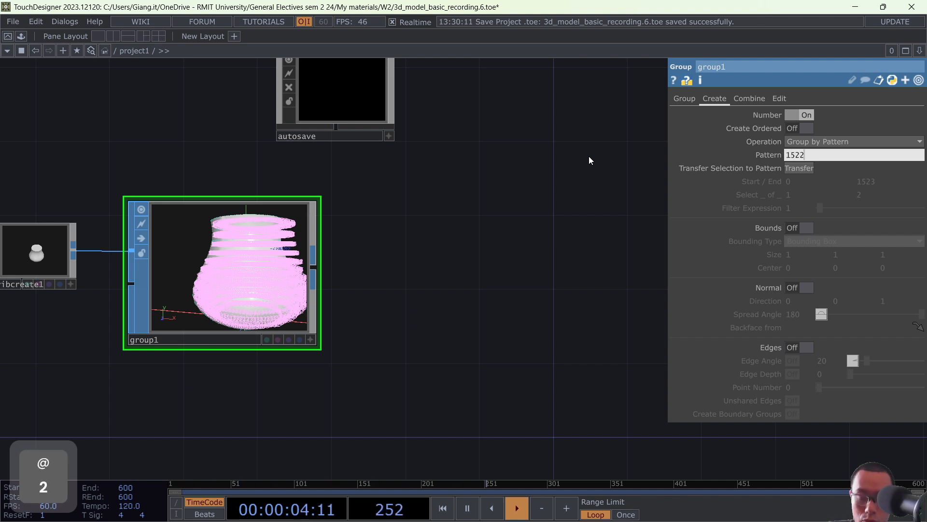
key("Return")
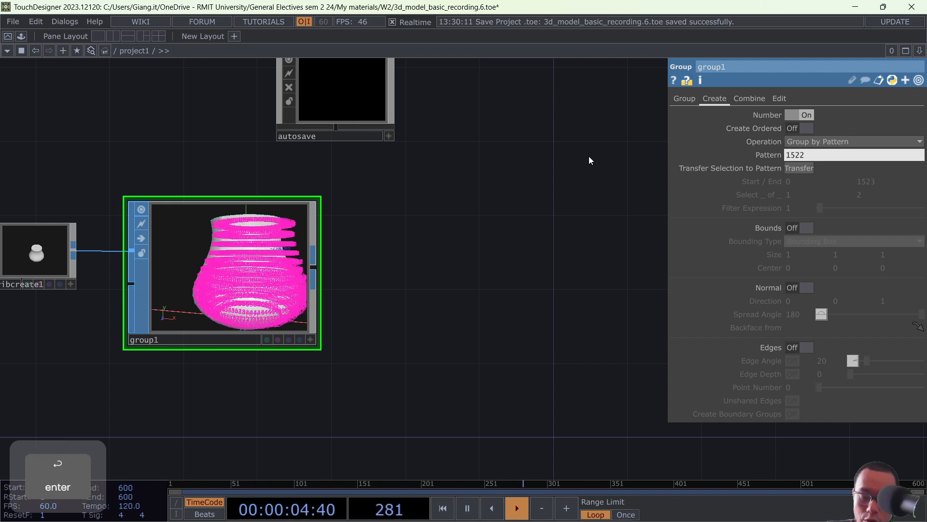
scroll(248, 250, "up", 5)
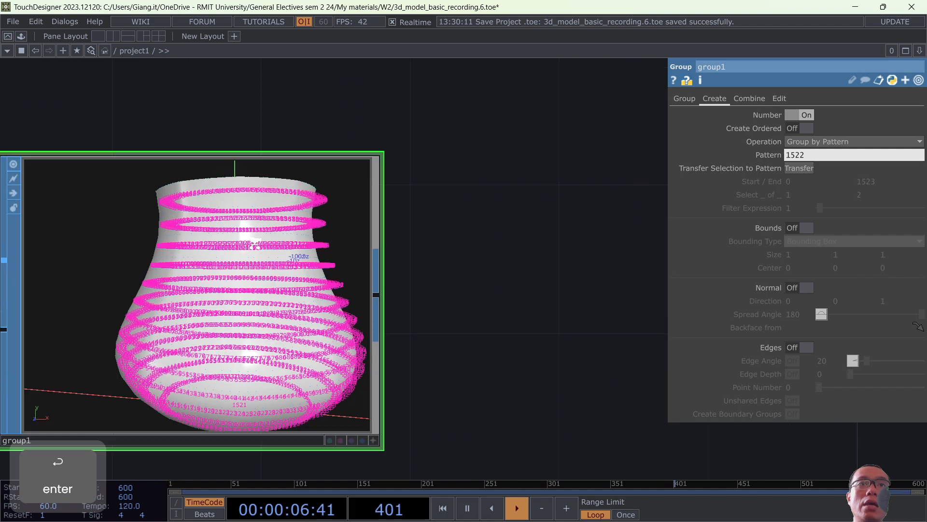
scroll(340, 380, "down", 4)
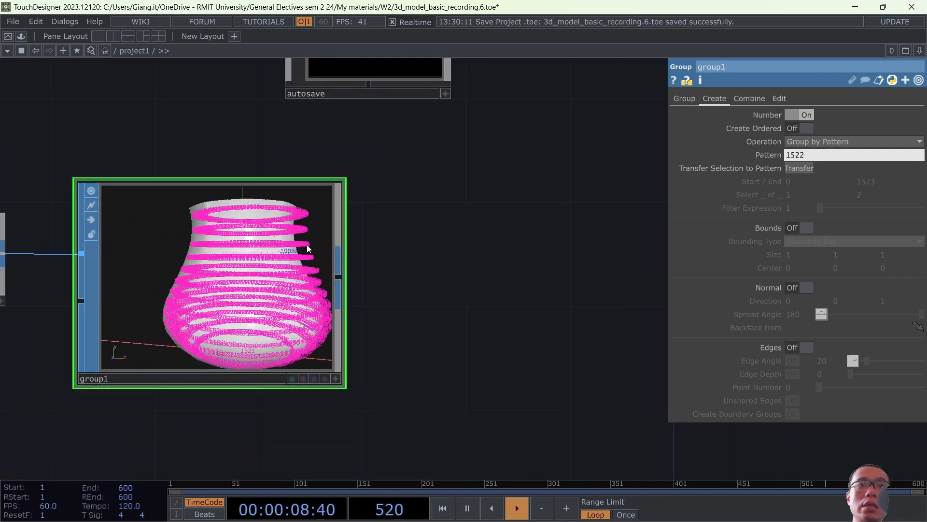
Reposition the group1 node and set its viewer to show primitive numbers only for the selected primitives.
left_click_drag(306, 244, 261, 265)
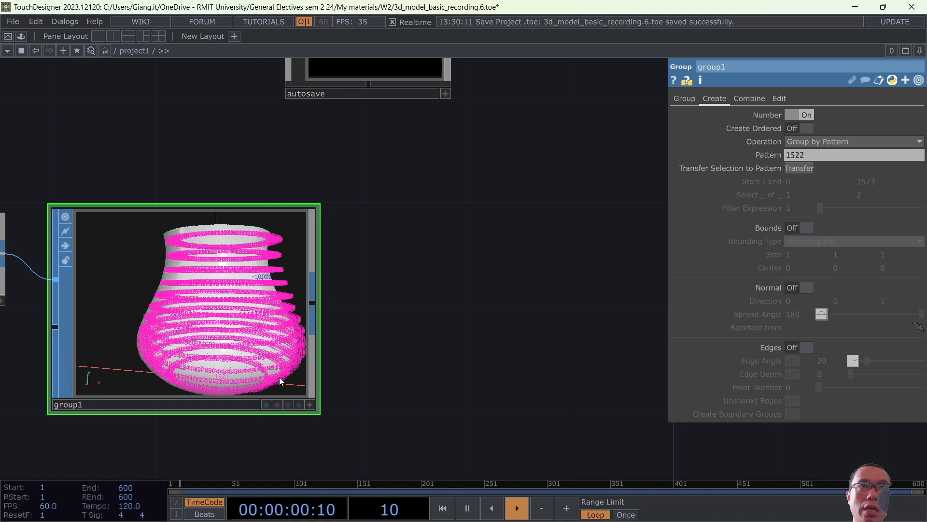
left_click(310, 402)
left_click_drag(283, 234, 272, 249)
key("p")
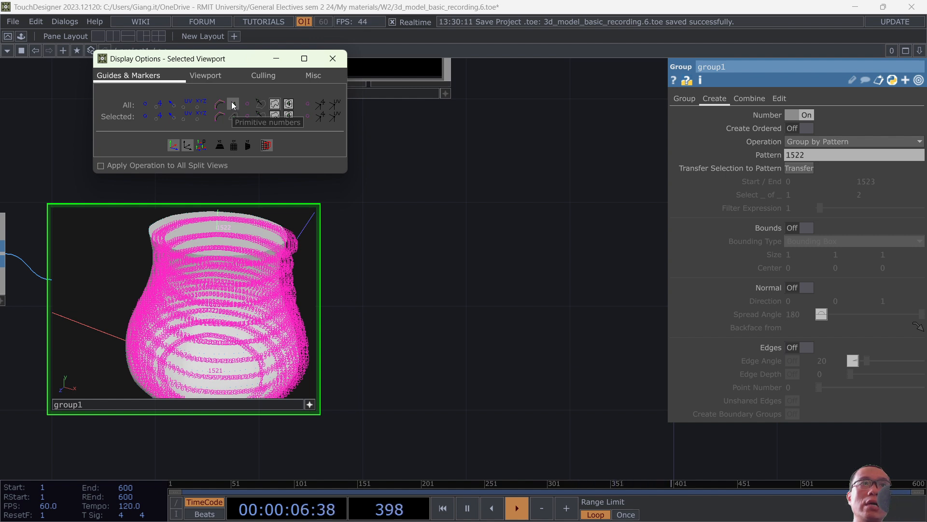
left_click(233, 104)
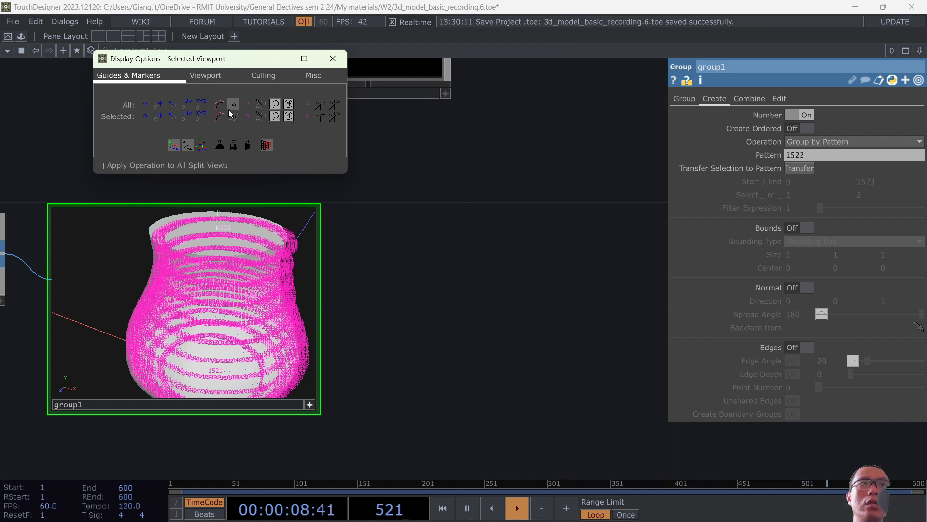
left_click(233, 105)
left_click(233, 116)
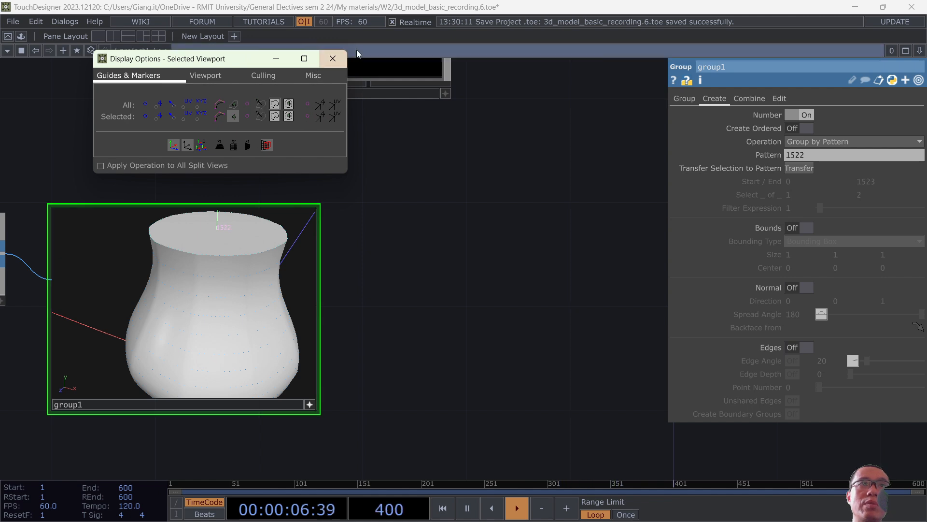
left_click(332, 58)
Add a Delete SOP beside group1 and connect group1's output to its input.
scroll(375, 340, "down", 3)
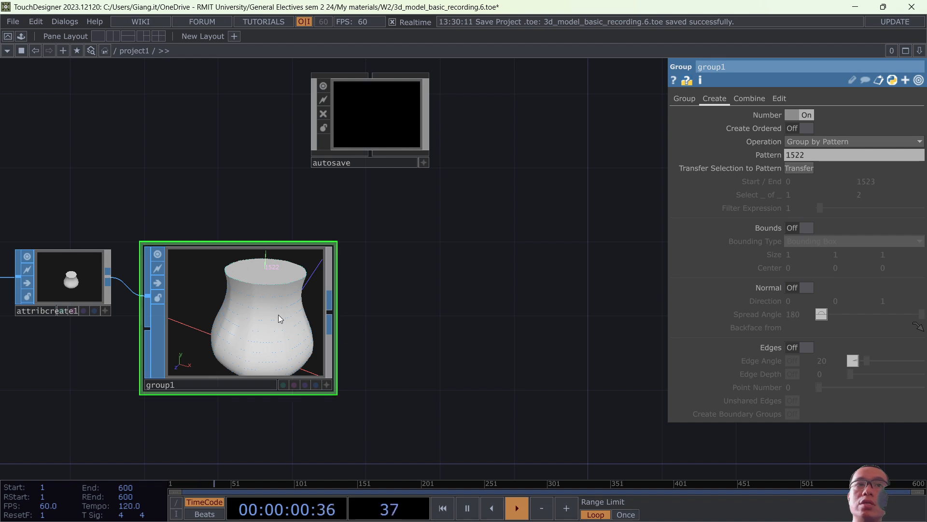
scroll(278, 315, "up", 2)
scroll(475, 277, "up", 1)
key("Tab")
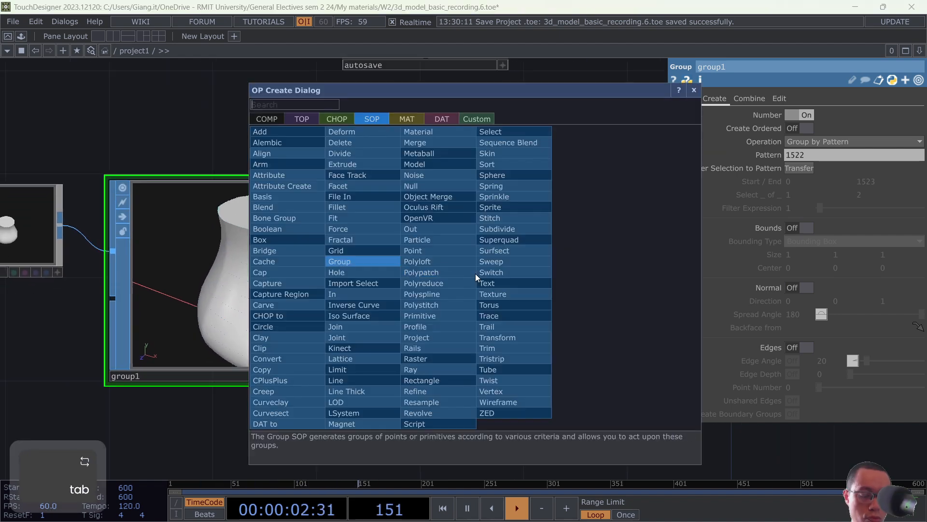
type("delet")
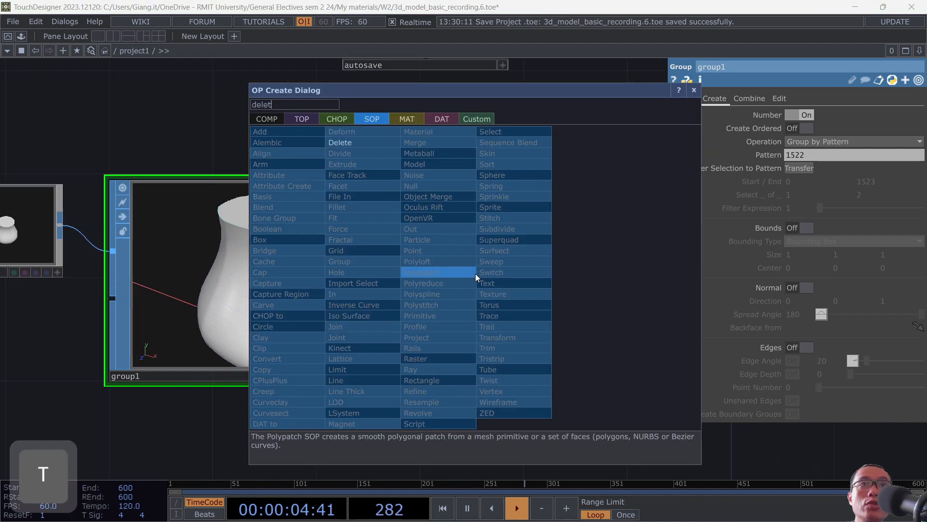
type("e")
left_click(376, 145)
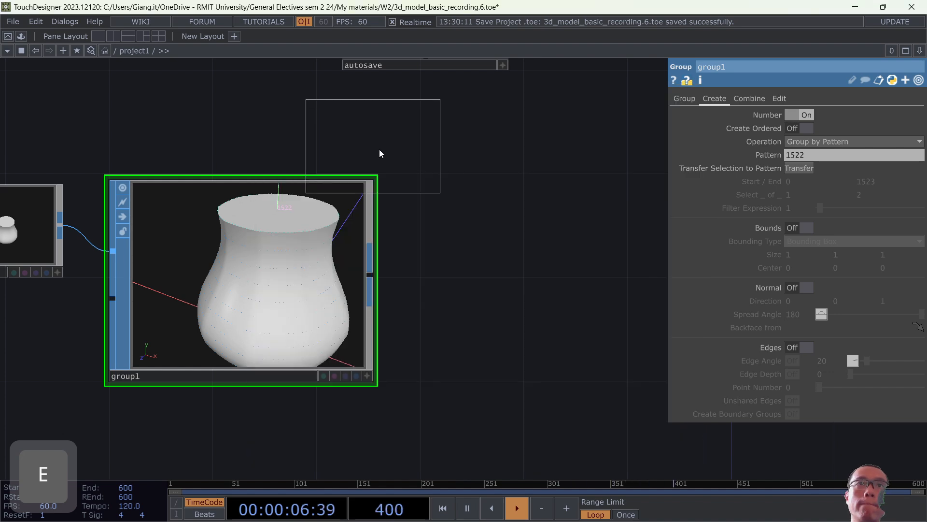
left_click(546, 277)
left_click_drag(370, 276, 476, 276)
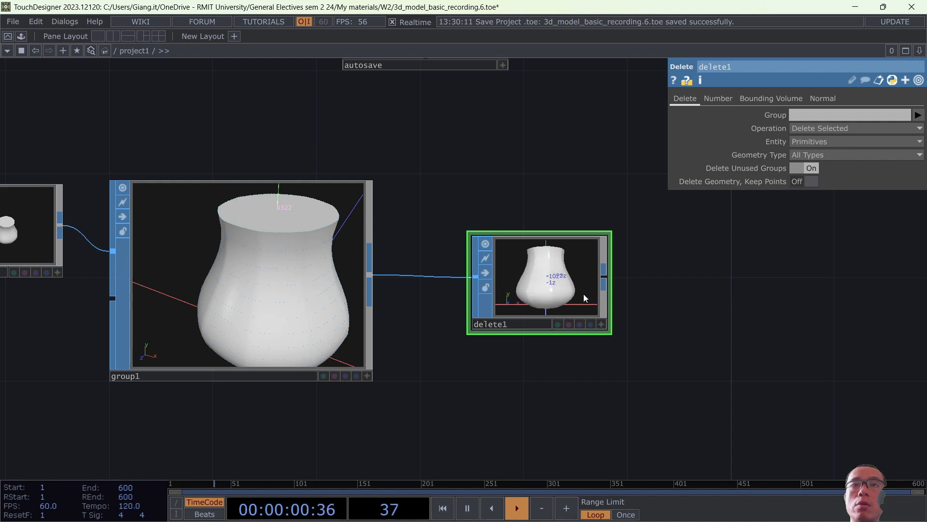
Set delete1's Group to group1 with Entity kept at Primitives, and inspect the vase's rim from above.
left_click(920, 115)
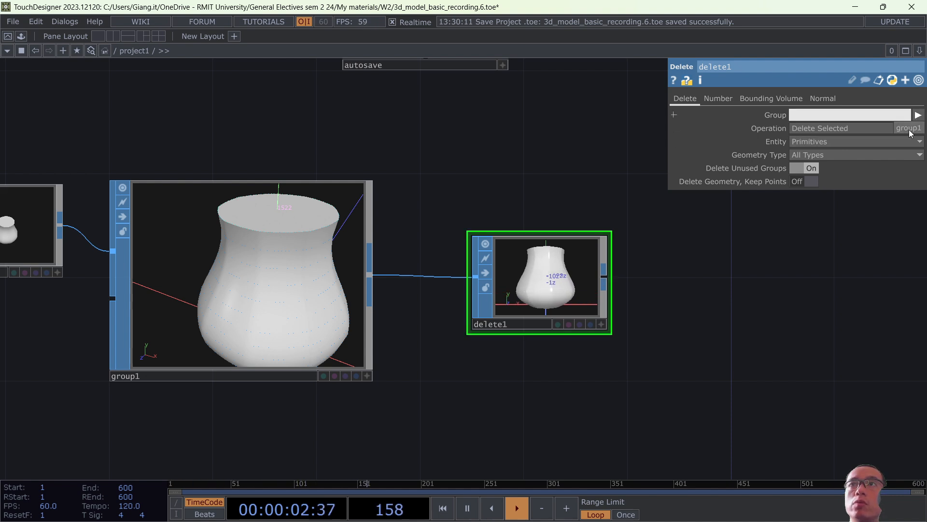
left_click(910, 128)
left_click(601, 324)
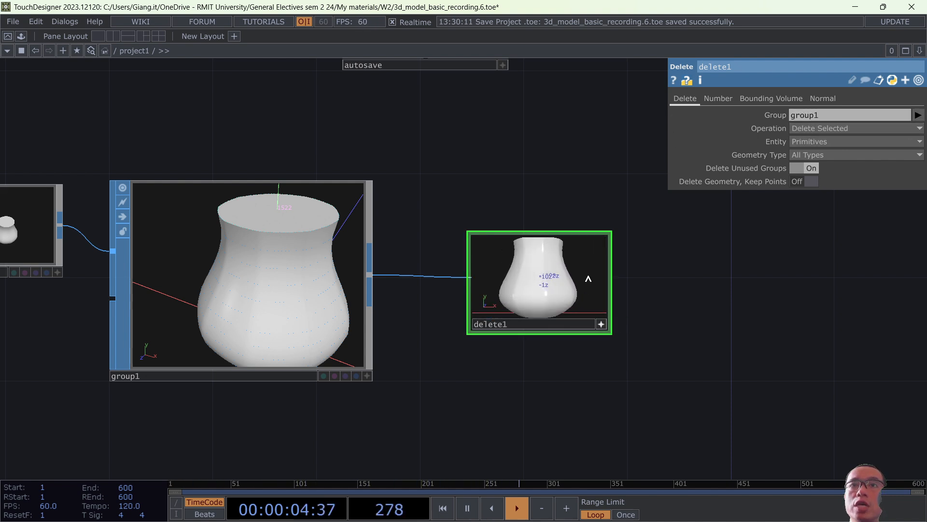
left_click_drag(586, 276, 515, 256)
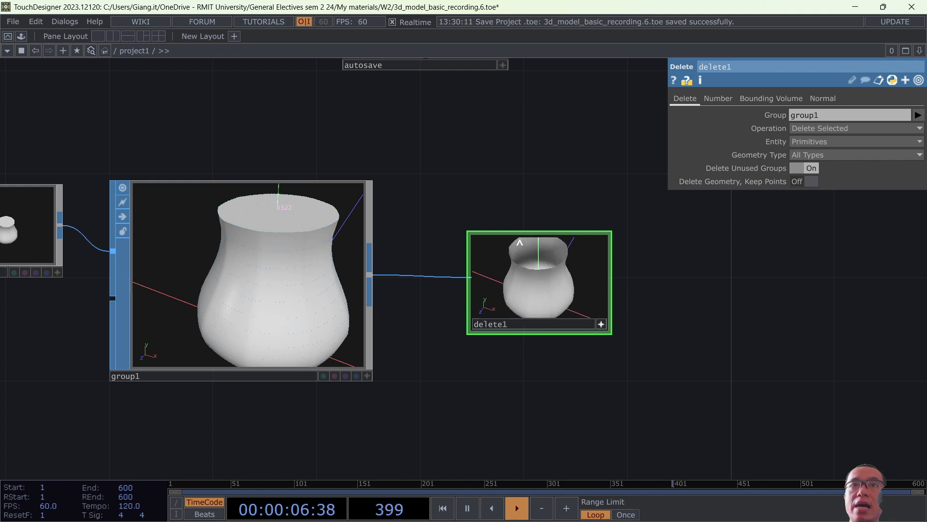
mouse_move(550, 297)
left_mouse_down()
mouse_move(545, 263)
mouse_move(543, 298)
left_mouse_up()
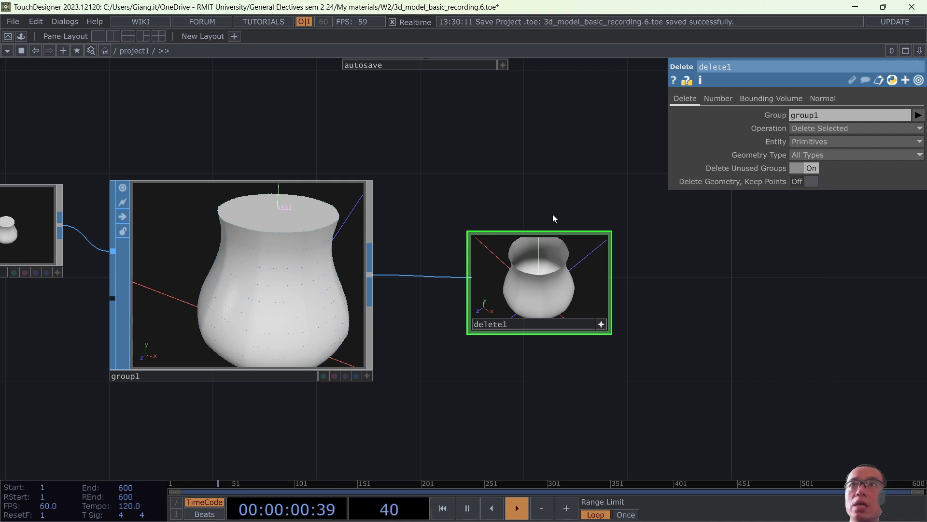
left_click(825, 143)
left_click(821, 151)
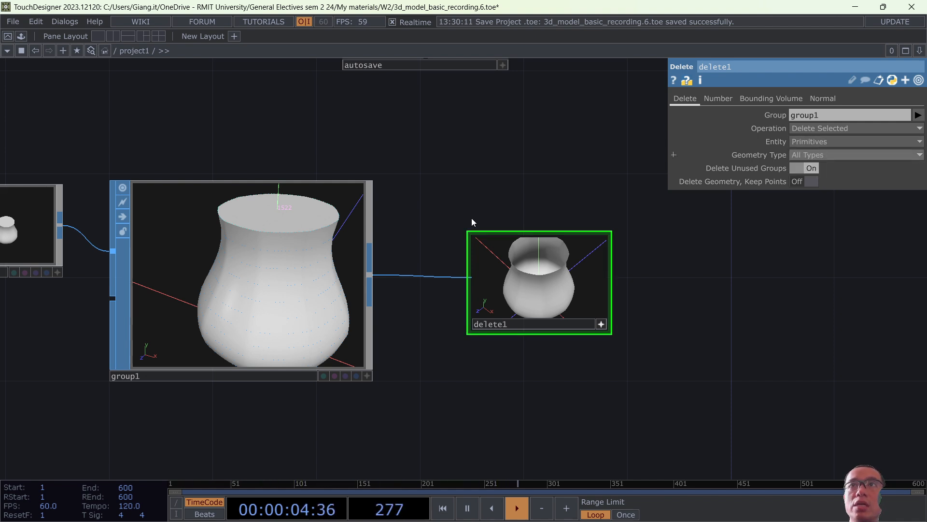
left_click(601, 323)
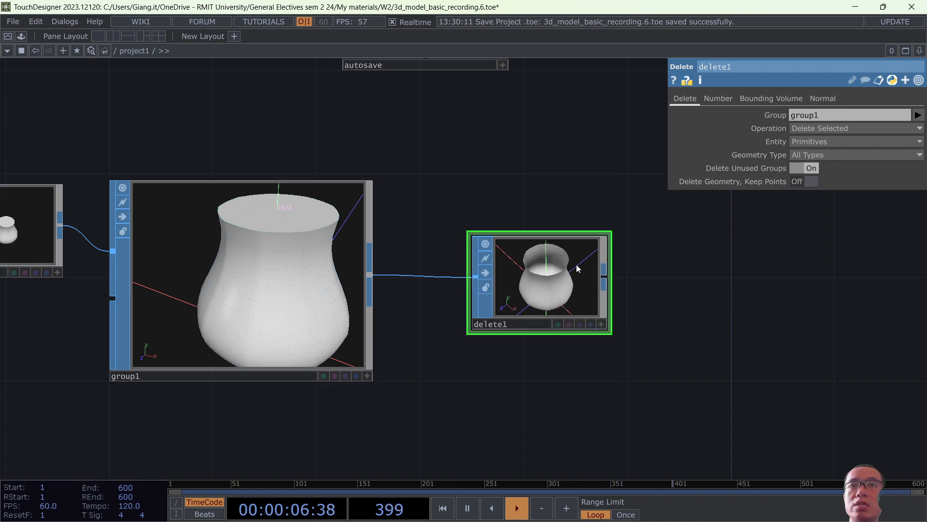
scroll(593, 290, "up", 4)
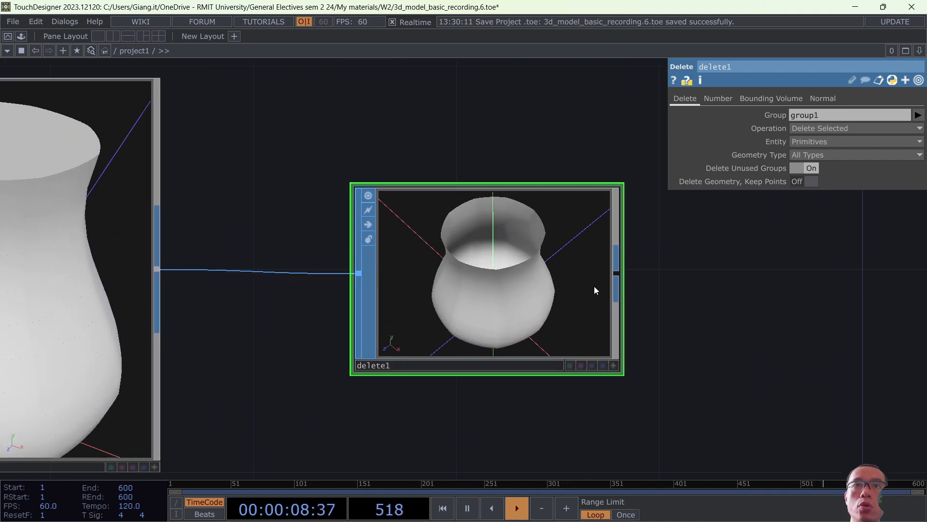
scroll(594, 290, "down", 3)
scroll(492, 344, "down", 3)
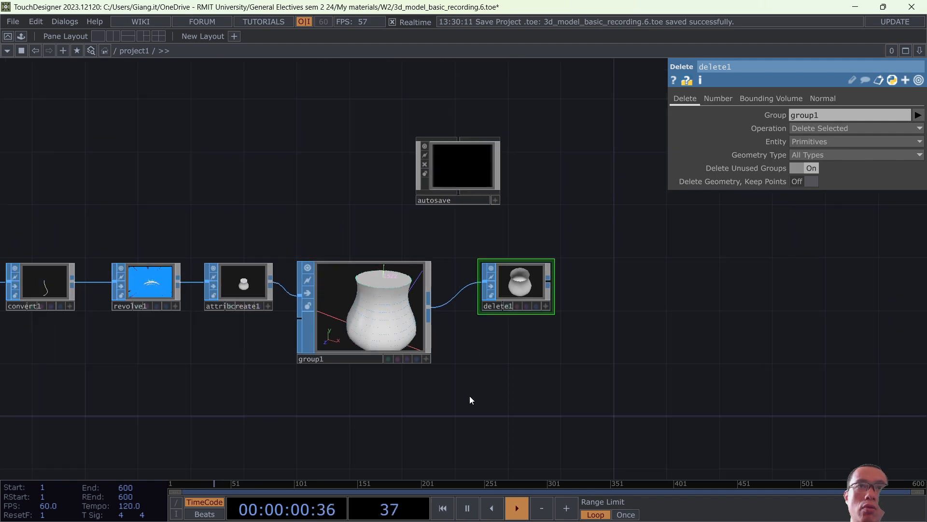
Switch group1's group creation from Number to Bounds.
left_click_drag(387, 300, 387, 211)
left_click(387, 210)
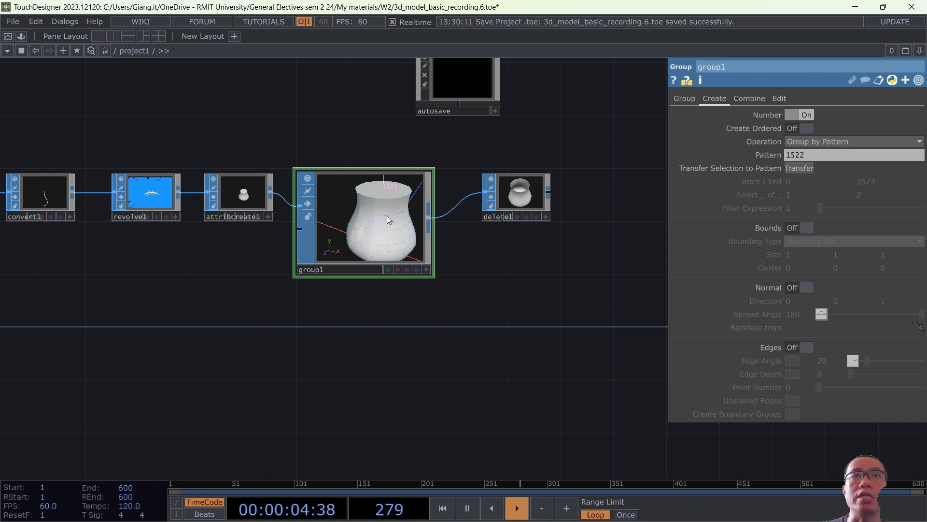
scroll(408, 183, "up", 5)
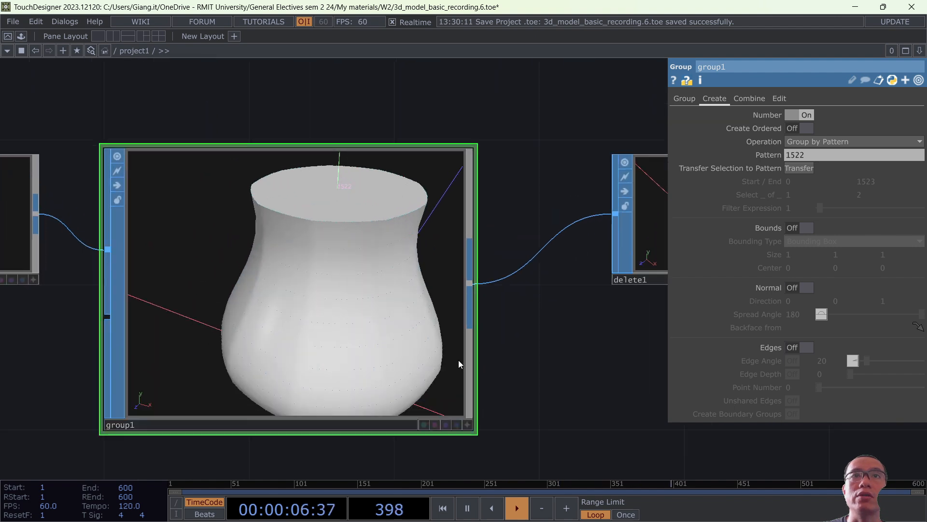
left_click(469, 425)
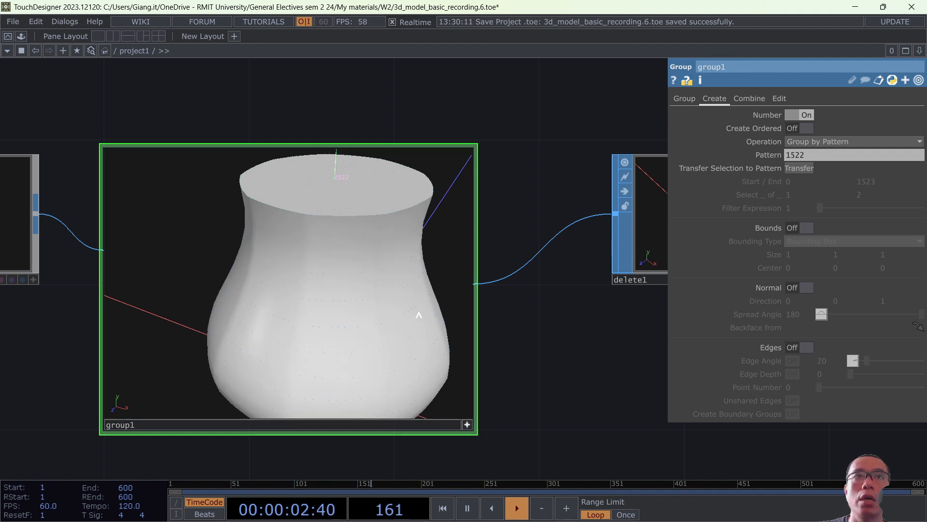
left_click(467, 425)
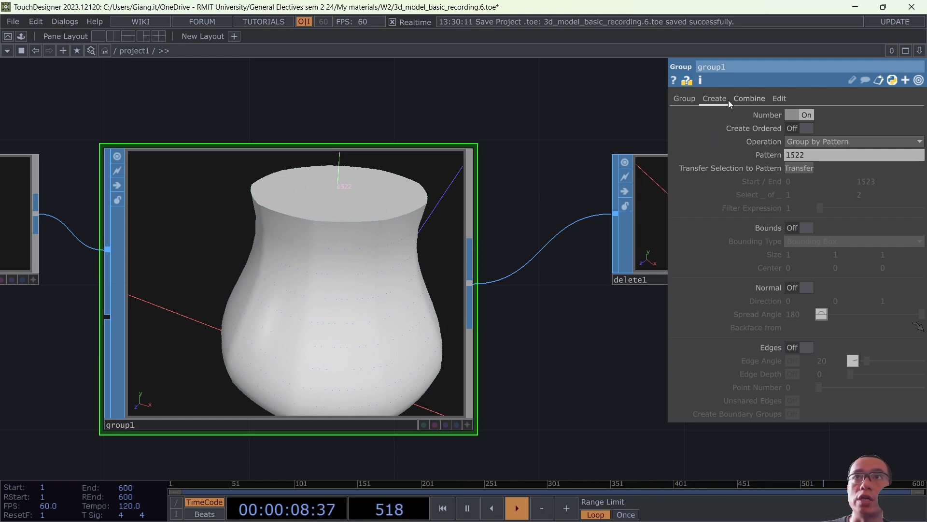
left_click(805, 115)
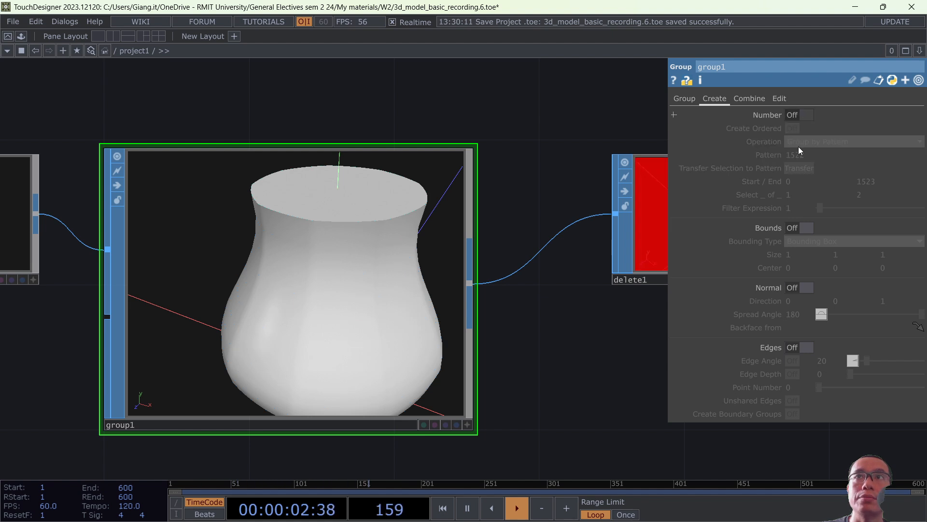
left_click(808, 228)
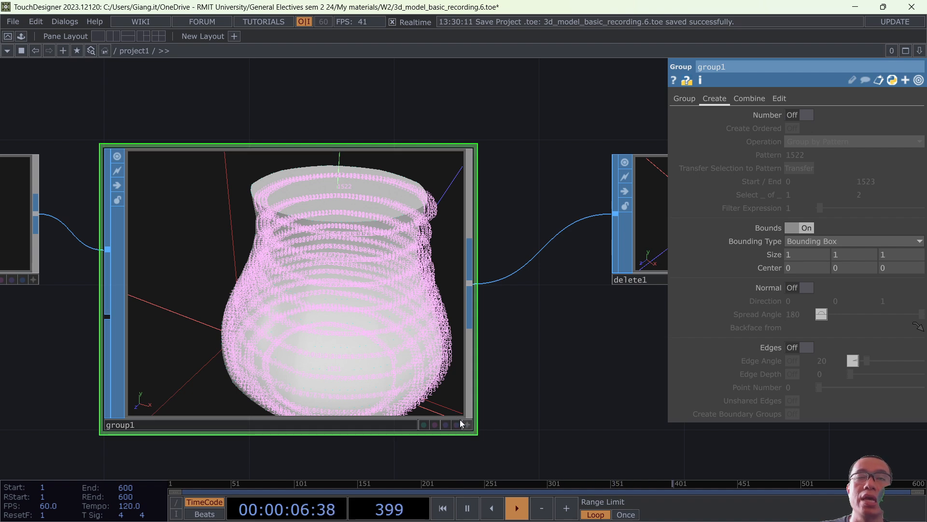
Enlarge the group1 node with its viewer active and move delete1 farther away to make room.
scroll(438, 274, "down", 6)
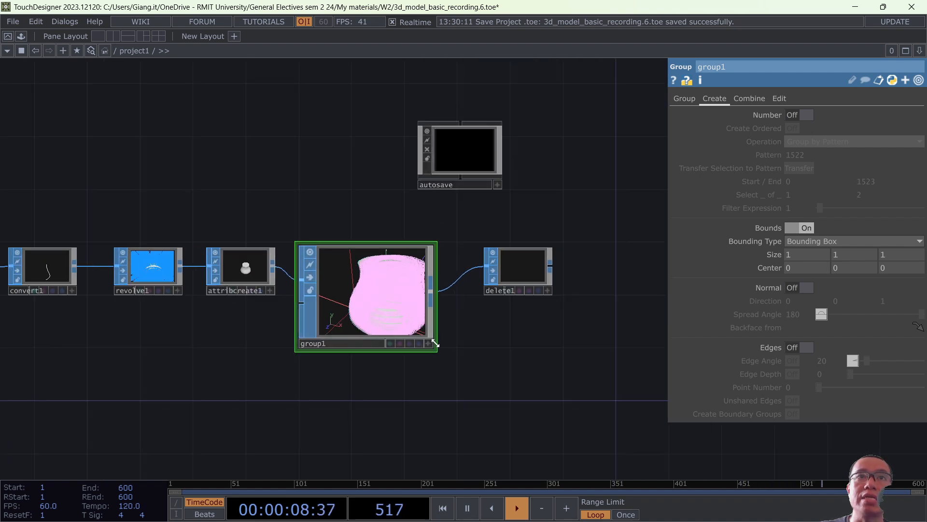
left_click(429, 343)
scroll(404, 296, "up", 5)
scroll(405, 296, "down", 5)
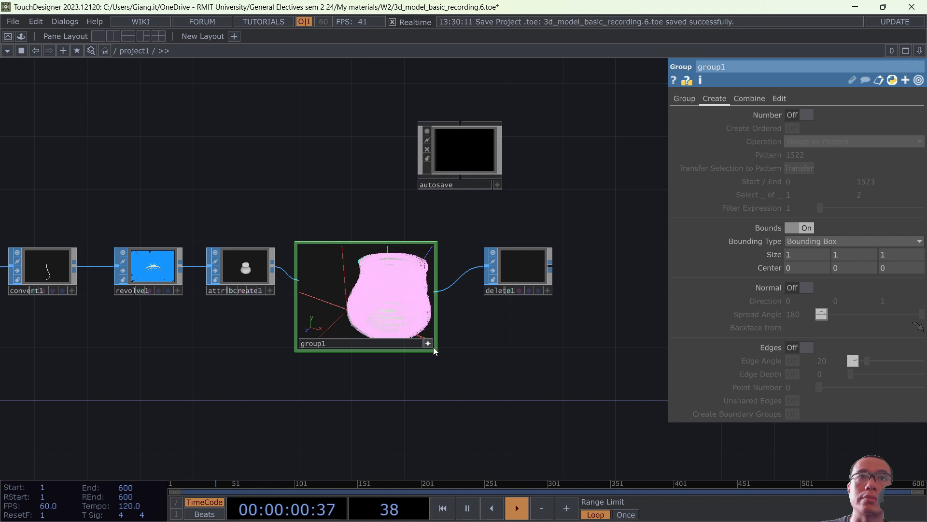
left_click_drag(433, 347, 475, 390)
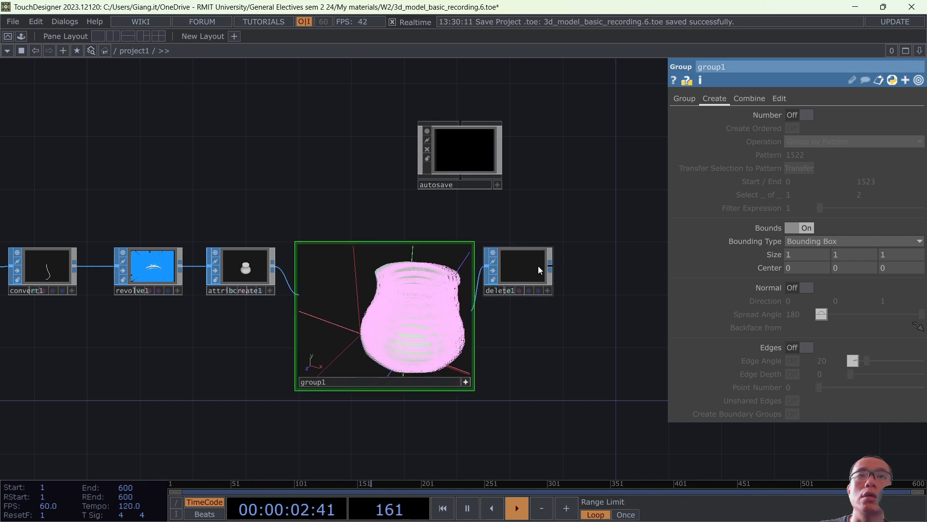
left_click_drag(539, 266, 632, 267)
Hide the primitive numbers of the selected primitives in group1's viewer.
scroll(411, 306, "up", 5)
scroll(417, 306, "down", 8)
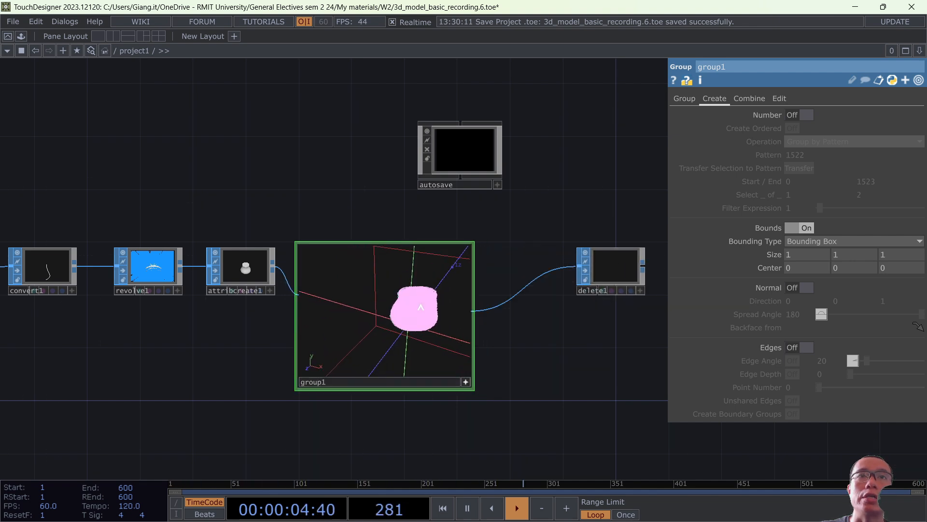
scroll(423, 304, "up", 3)
key("p")
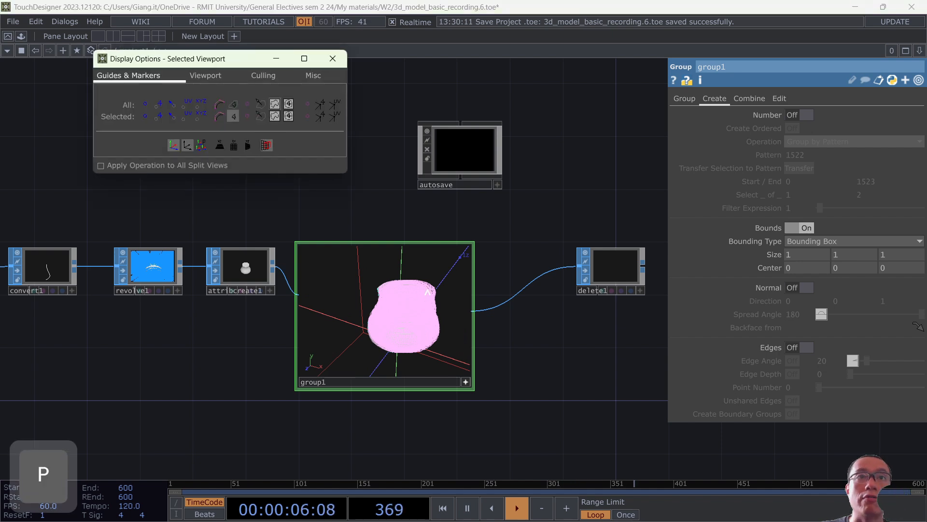
left_click(234, 117)
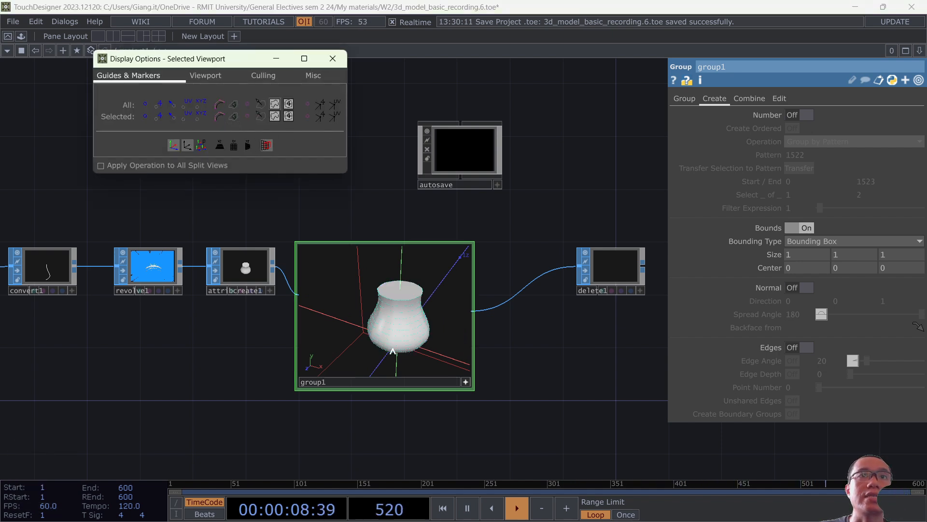
left_click(333, 58)
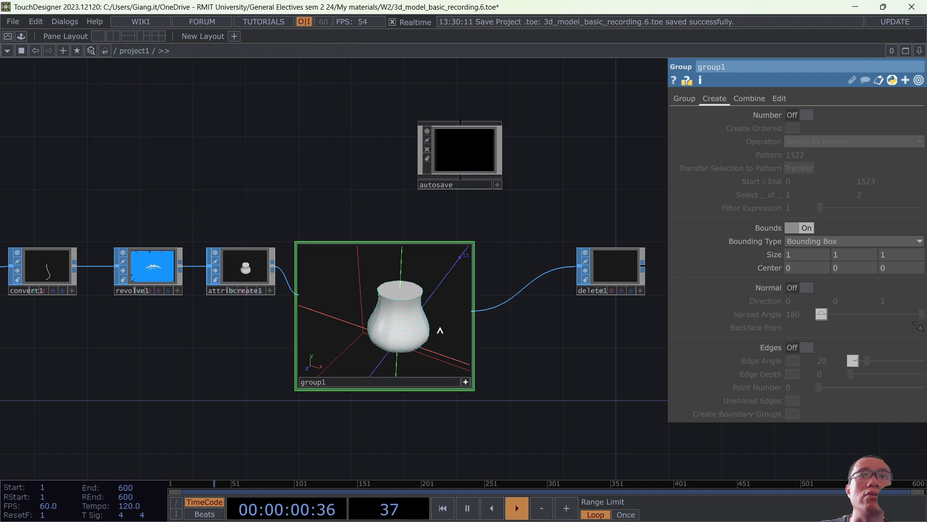
Try Bounding Sphere as group1's Bounding Type with the whole bounding shape in view, and return to Bounding Box.
scroll(419, 314, "down", 10)
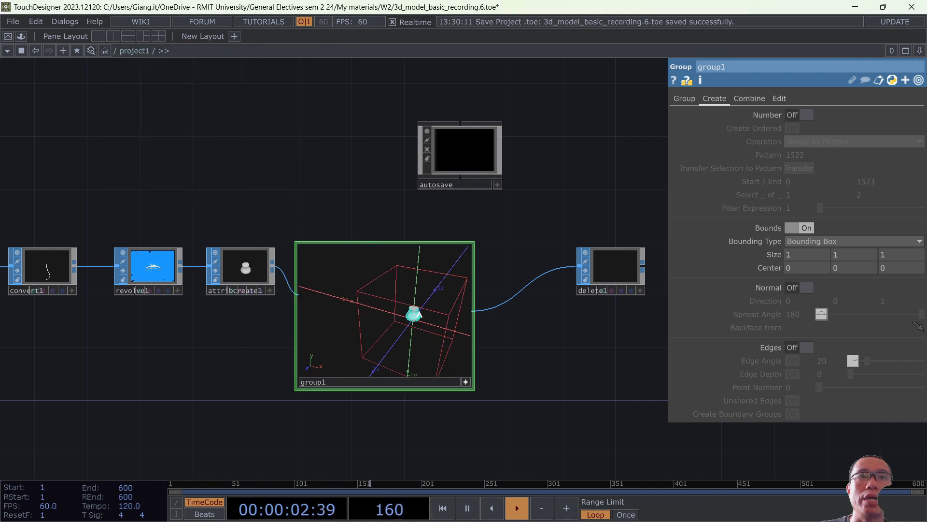
mouse_move(426, 315)
left_mouse_down()
mouse_move(444, 328)
mouse_move(439, 318)
left_mouse_up()
left_click(855, 240)
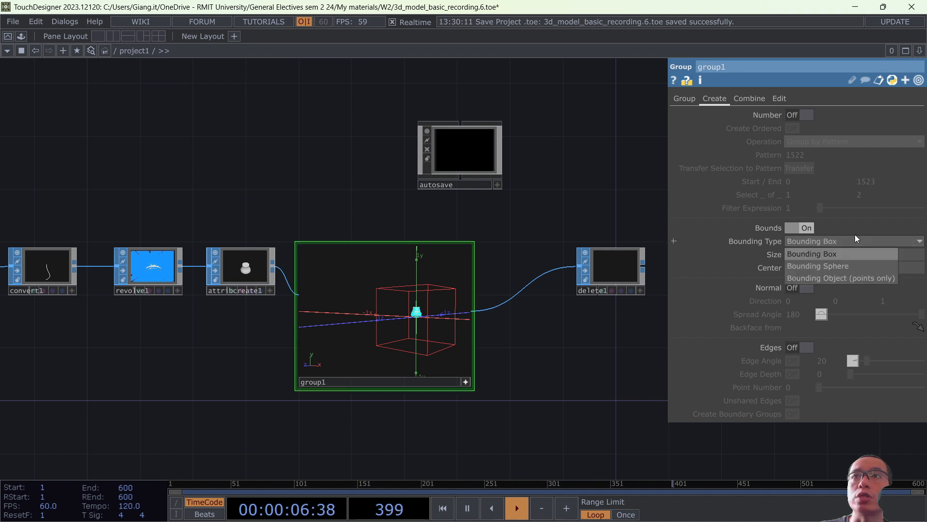
left_click(818, 265)
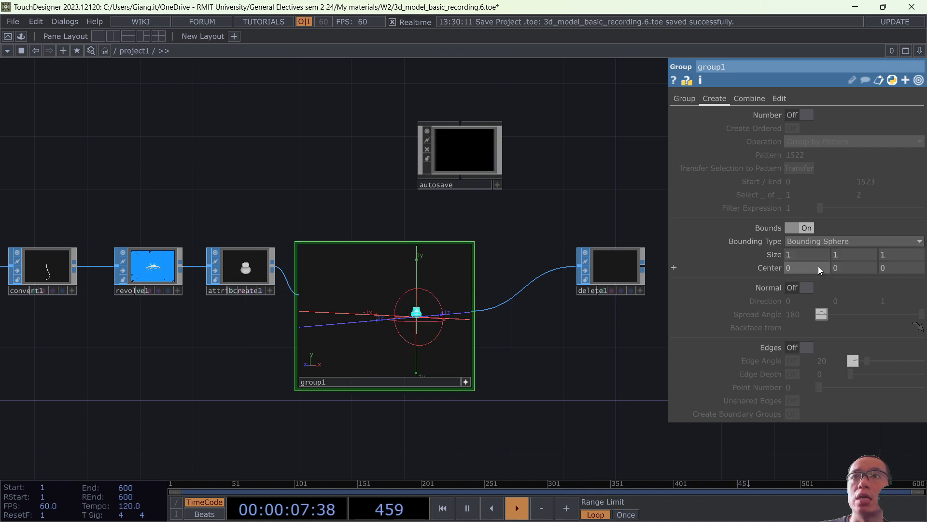
left_click(847, 243)
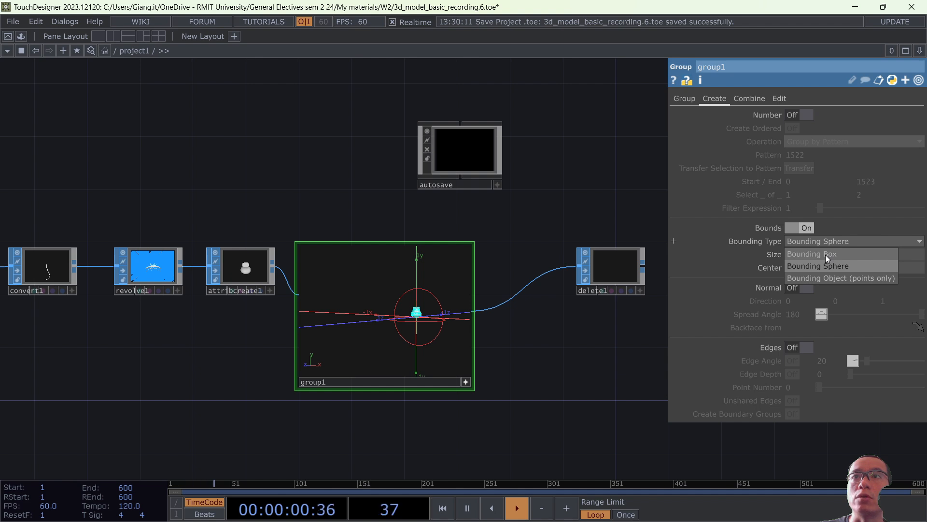
left_click(825, 254)
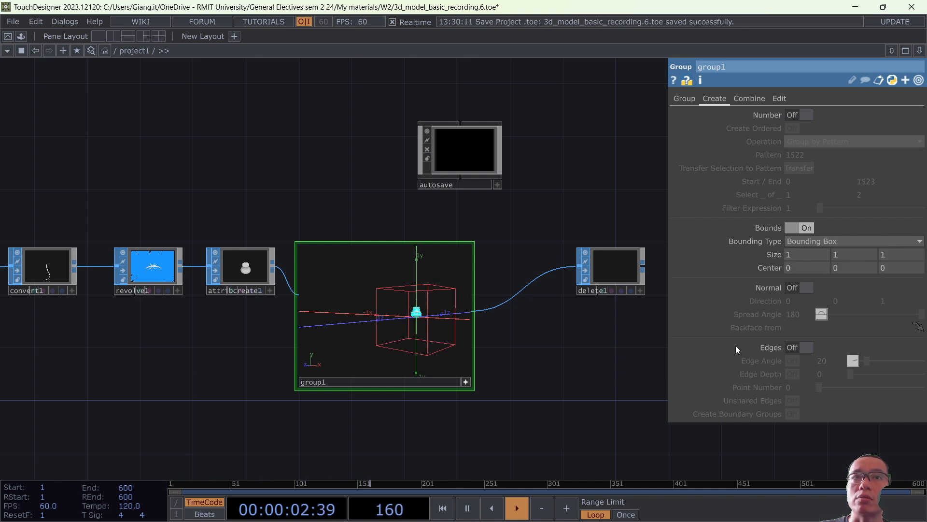
Shrink group1's bounding box to a Size of 0.13 on all three axes.
middle_click(780, 254)
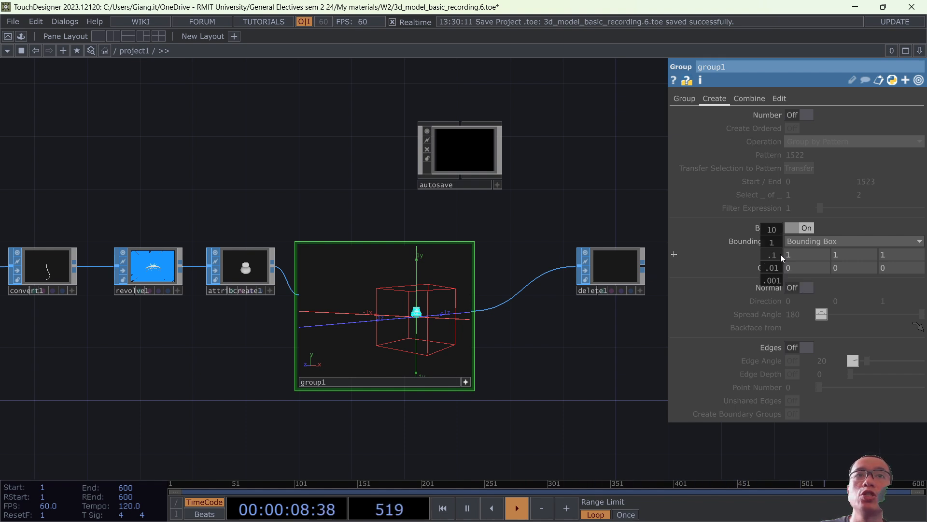
middle_click_drag(781, 254, 724, 268)
middle_click_drag(769, 237, 772, 237)
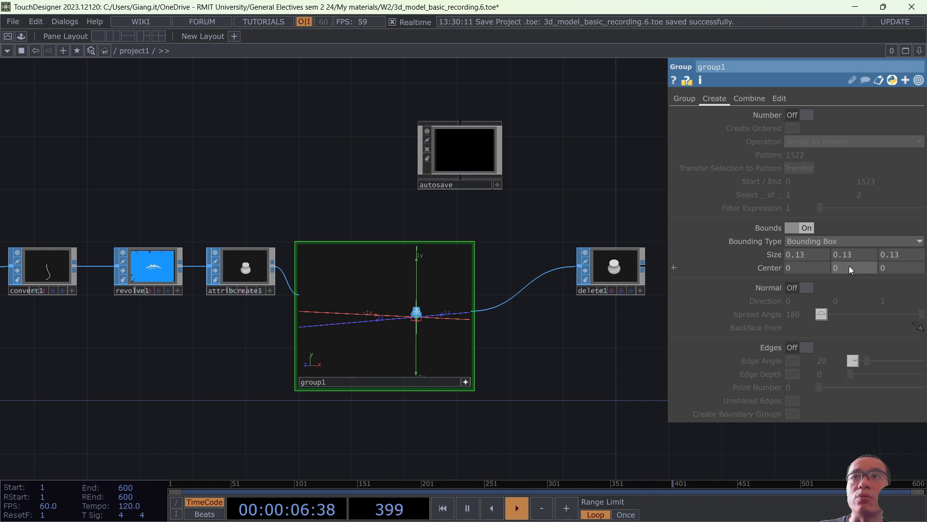
Set the bounding box's Y Center to 0.2 and check the box against the vase in group1 and delete1.
middle_click_drag(845, 269, 845, 268)
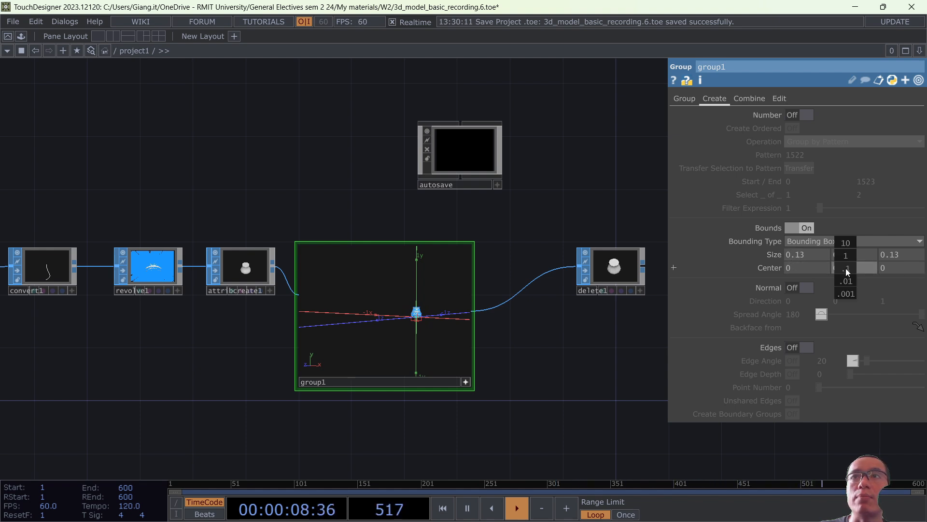
middle_click_drag(847, 244, 849, 244)
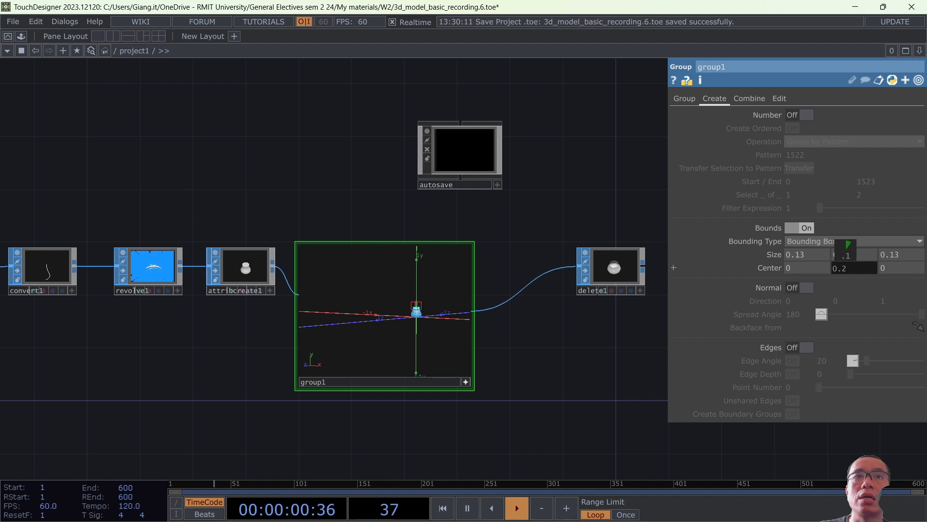
scroll(427, 327, "up", 7)
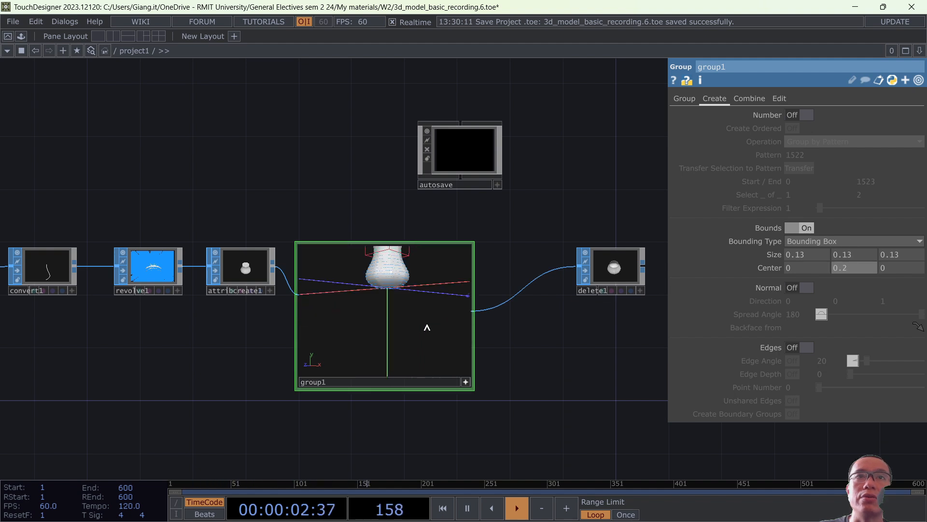
mouse_move(433, 300)
left_mouse_down()
mouse_move(441, 321)
mouse_move(433, 317)
left_mouse_up()
scroll(432, 313, "up", 5)
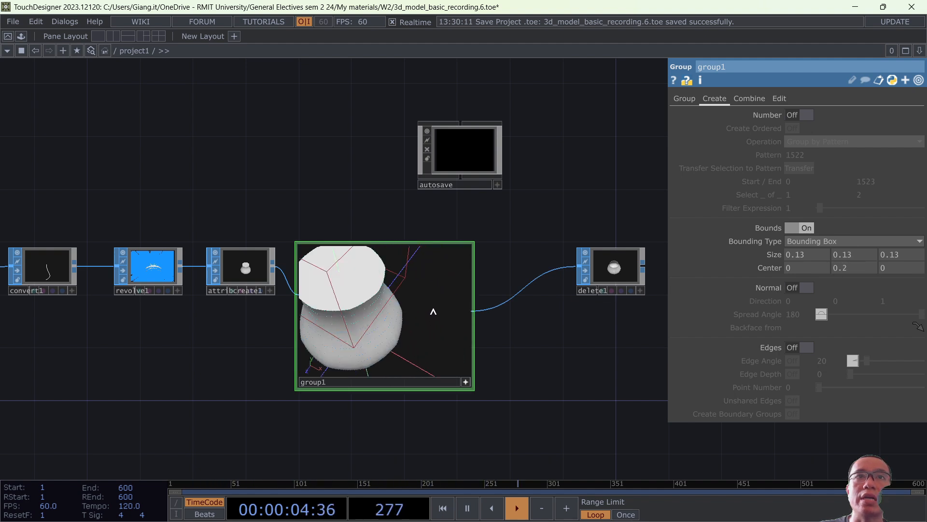
scroll(643, 297, "up", 6)
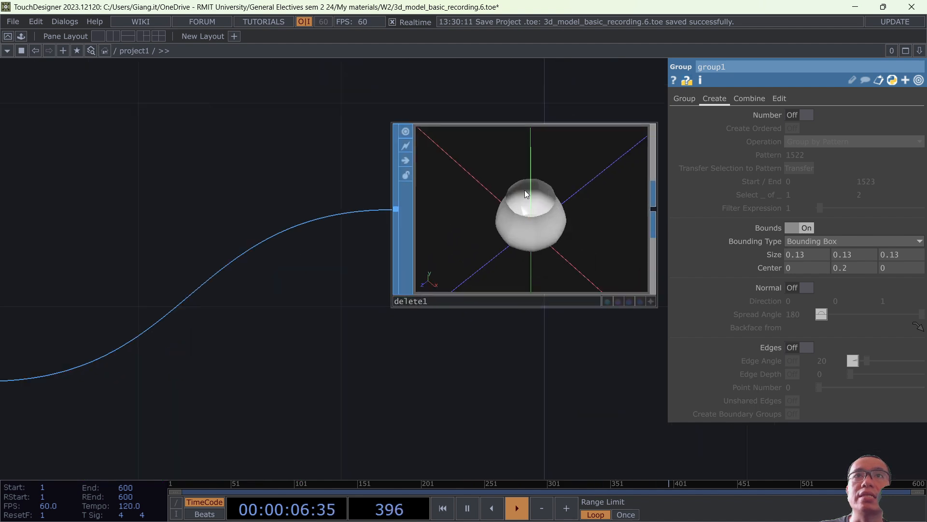
scroll(548, 232, "down", 5)
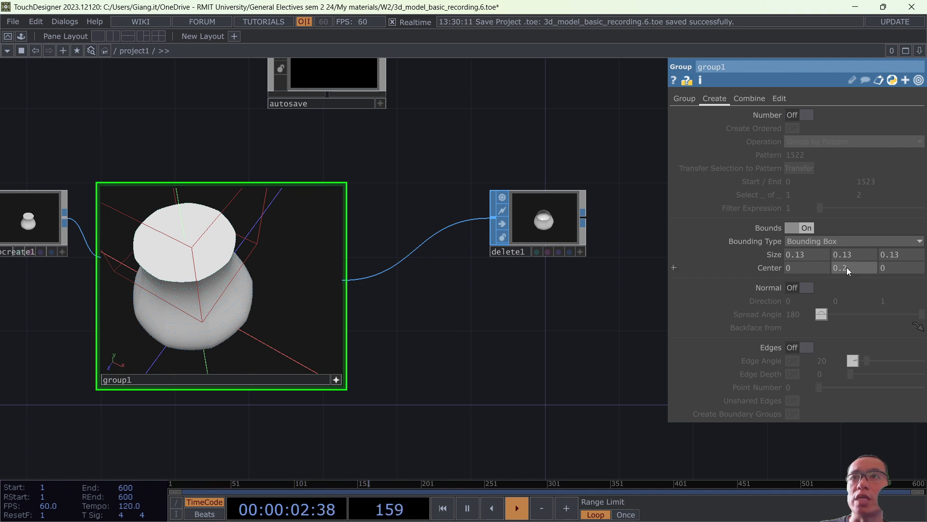
Fine-tune the bounding box's Y Center to 0.23 and inspect the vase's opening in delete1.
middle_click_drag(847, 268, 879, 284)
middle_click_drag(853, 246, 852, 246)
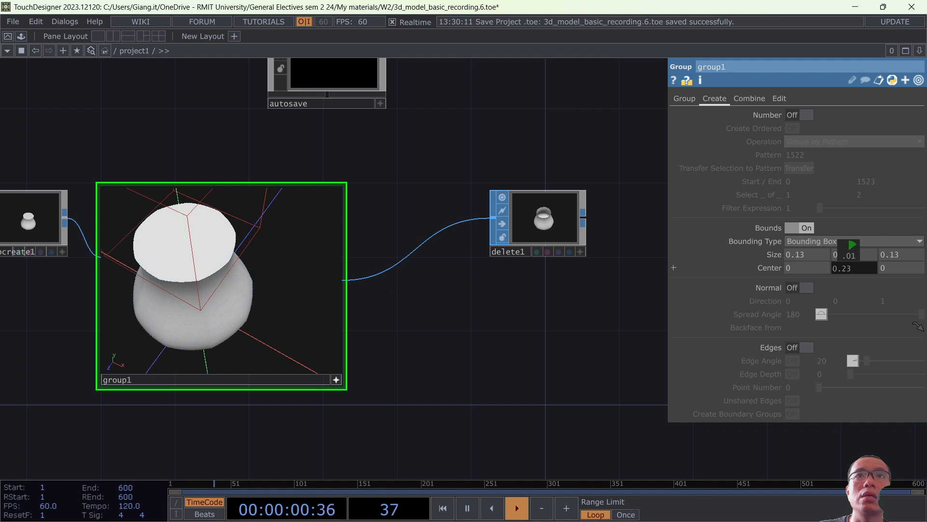
scroll(527, 226, "up", 10)
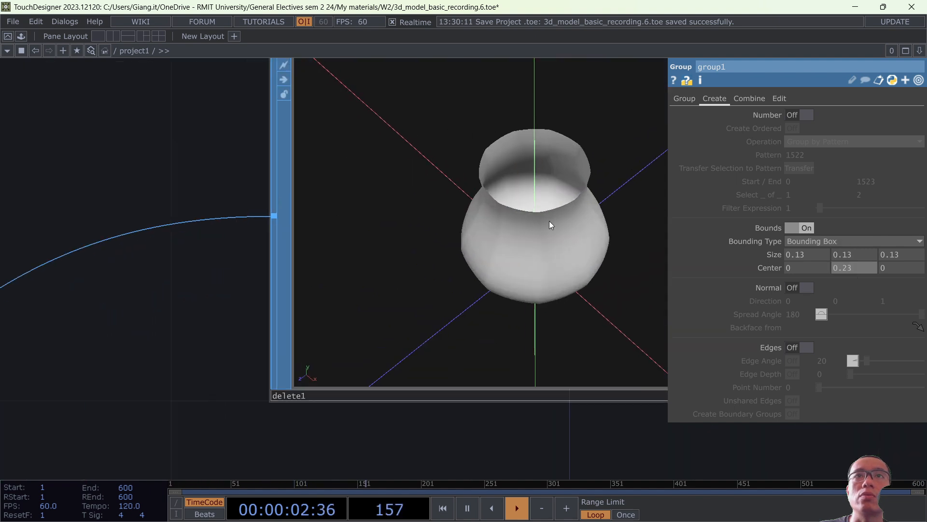
scroll(538, 245, "down", 5)
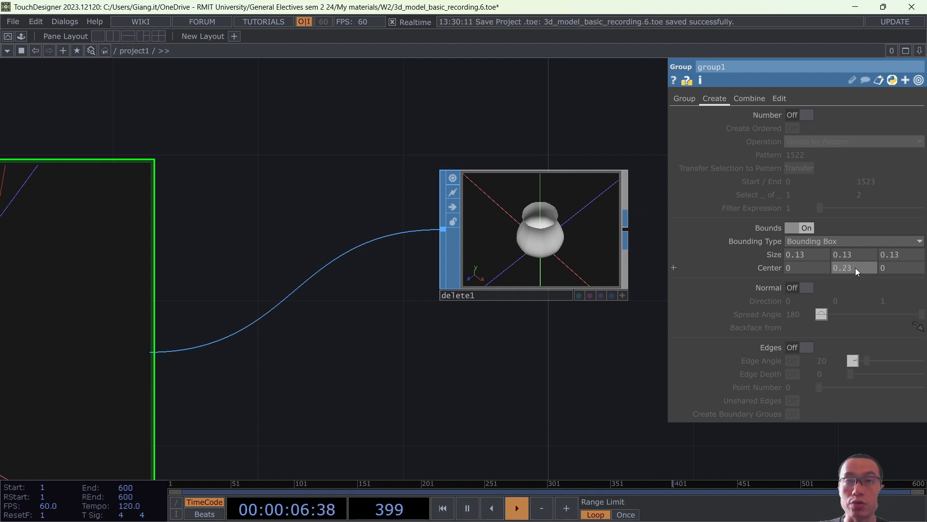
Set the bounding box's Y Center to 0.25 and save the project.
key("BackSpace")
type("5")
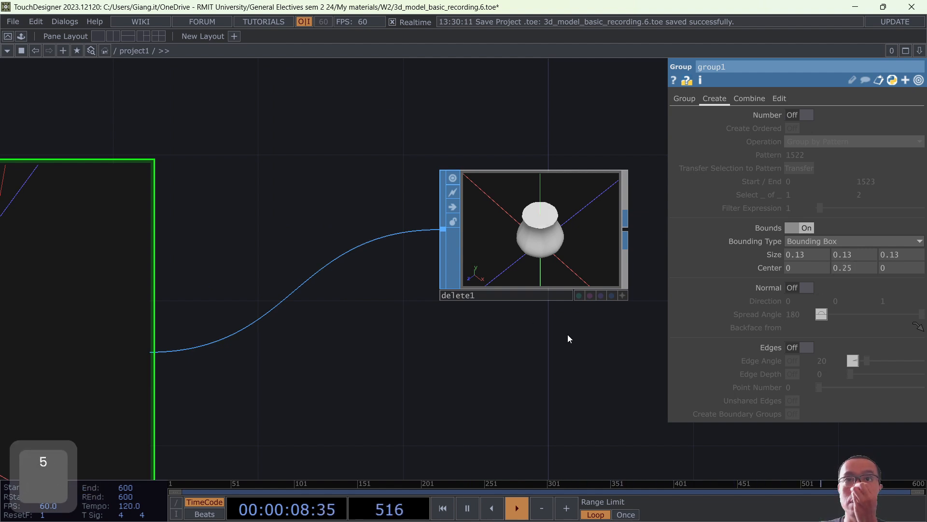
key("ctrl+s")
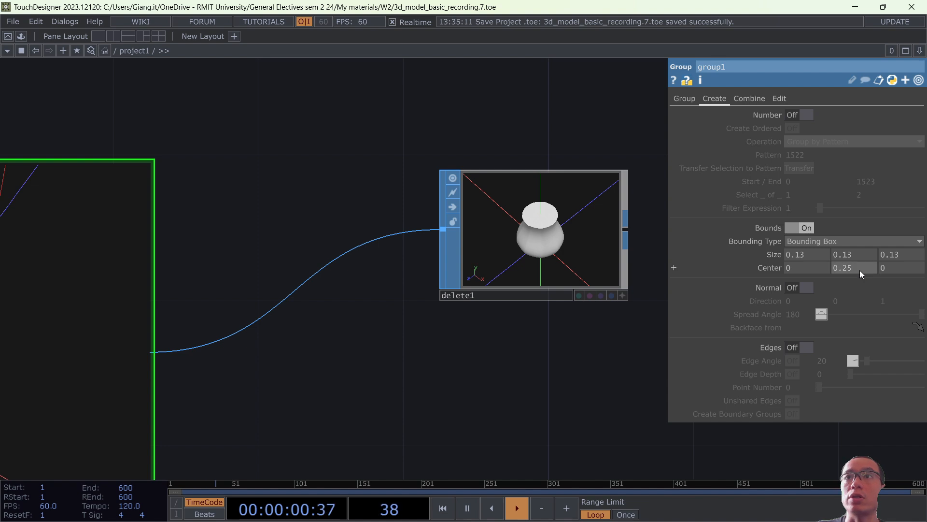
Return the bounding box's Y Center to 0.23 and check the vase in group1 and delete1.
left_click_drag(859, 270, 853, 274)
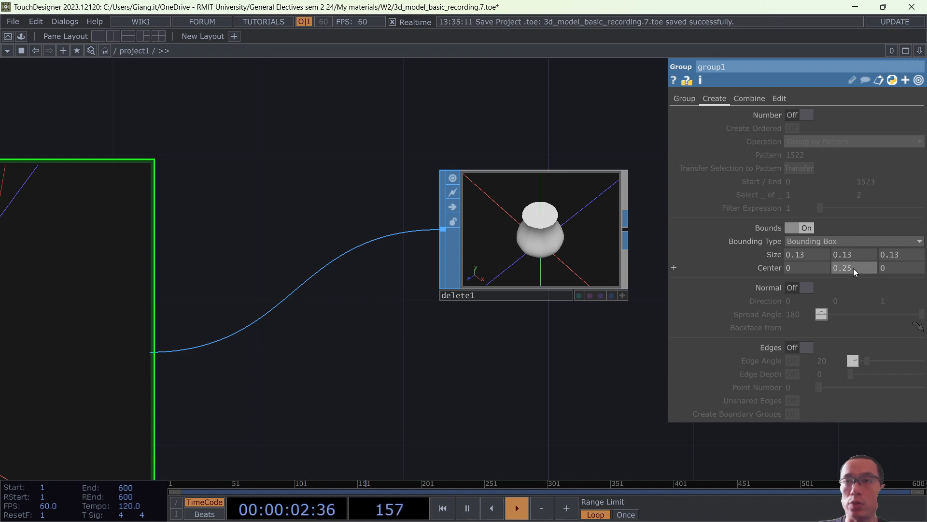
key("BackSpace")
type("3")
key("Return")
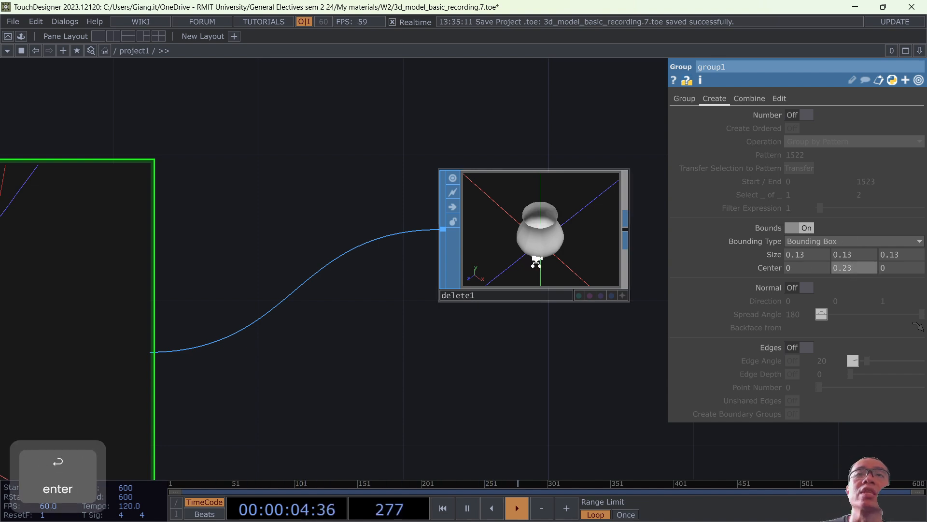
scroll(536, 263, "down", 5)
mouse_move(354, 301)
left_mouse_down()
mouse_move(333, 278)
mouse_move(356, 302)
left_mouse_up()
scroll(539, 280, "up", 5)
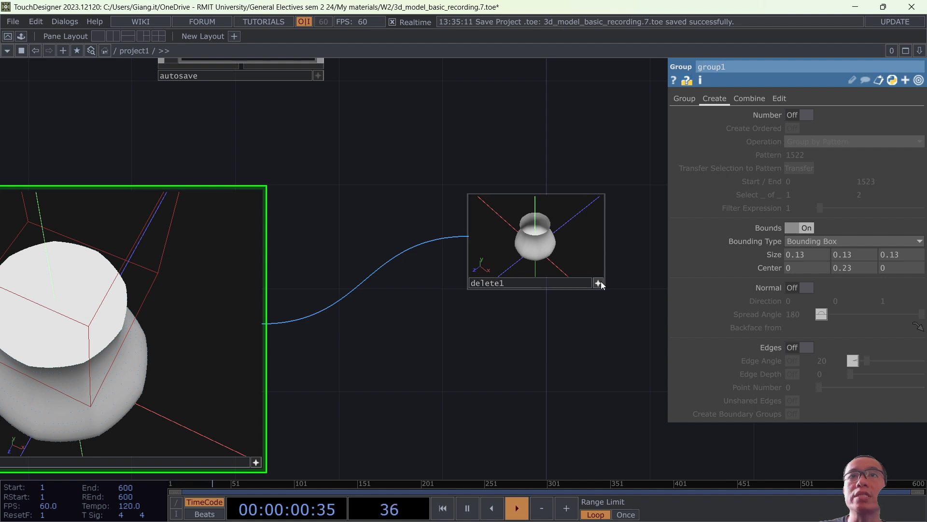
Examine the Number and Bounding Volume options of the delete1 node.
left_click(571, 241)
left_click(725, 98)
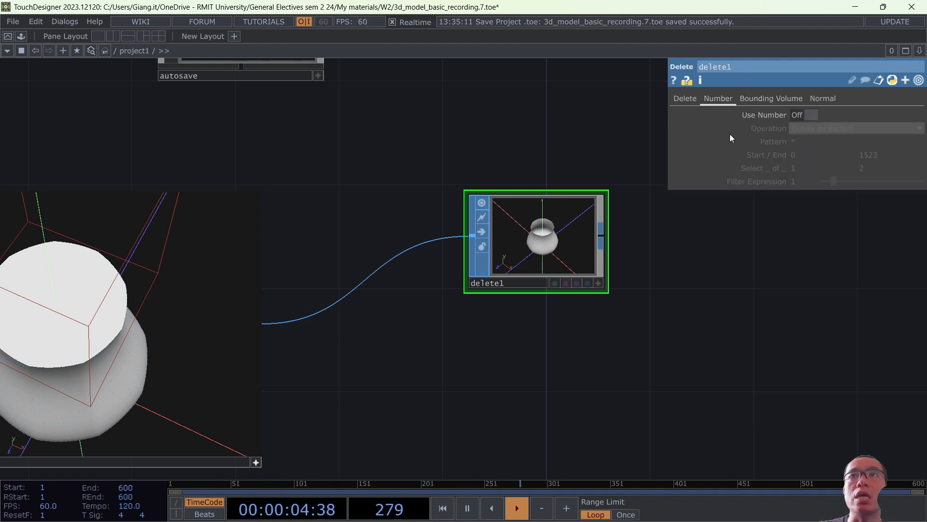
left_click(771, 98)
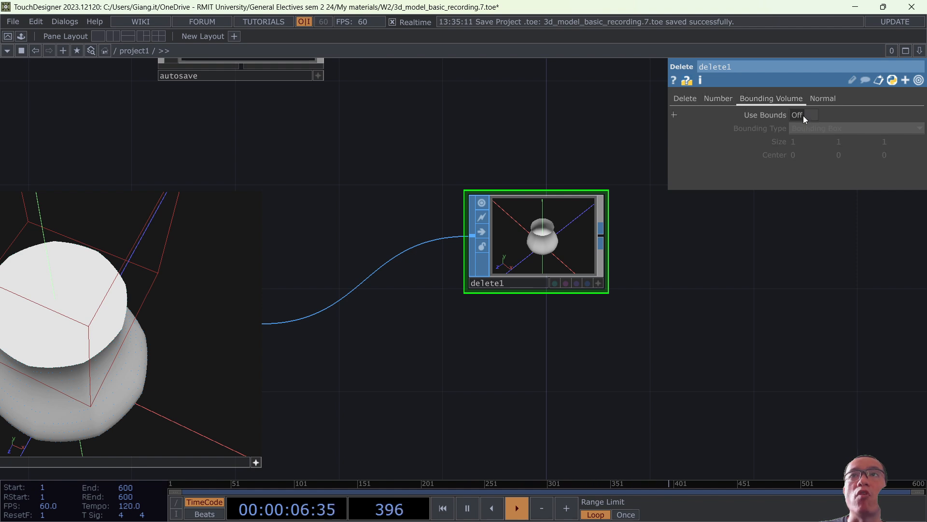
left_click(717, 99)
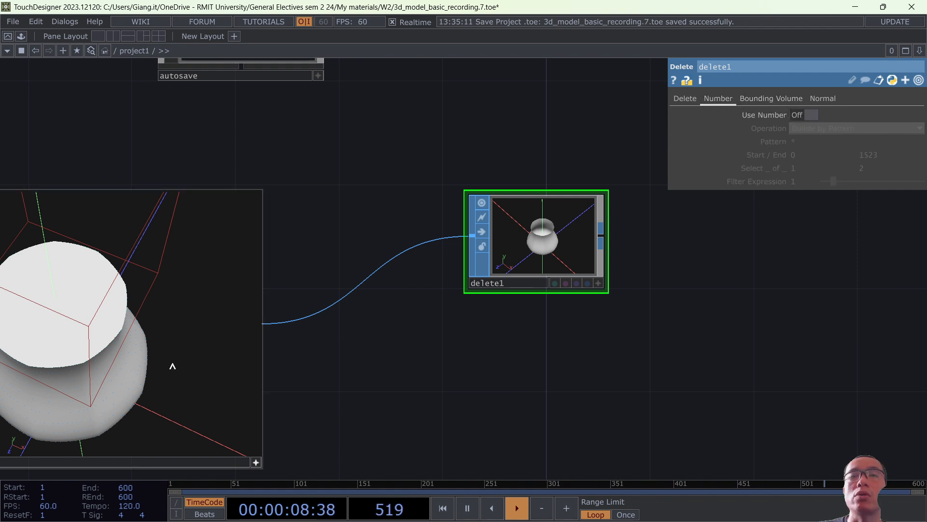
Deactivate group1's viewer and select the group1 node to show its bounds settings.
scroll(223, 281, "down", 3)
left_click(255, 462)
scroll(187, 329, "down", 4)
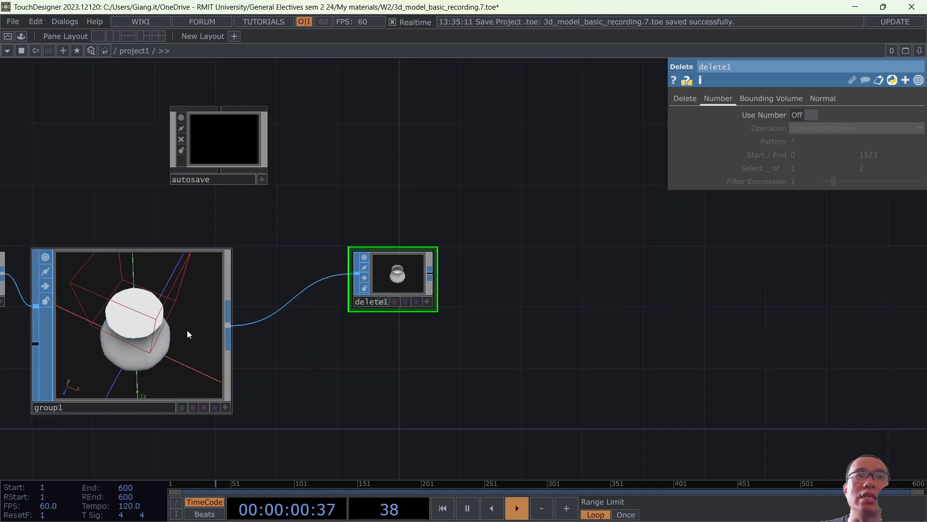
left_click(179, 266)
left_click_drag(177, 298, 217, 285)
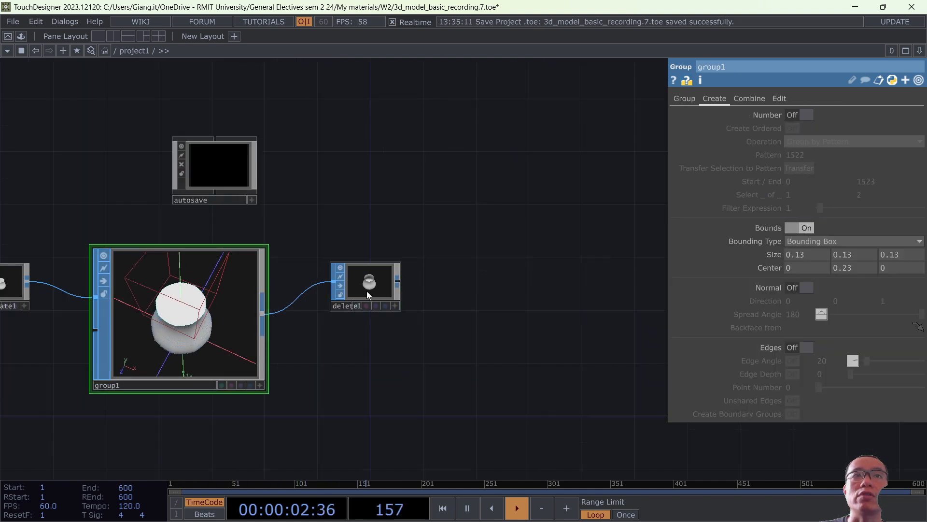
Review delete1's Bounding Volume, Normal and Number options alongside group1's bounding box.
left_click(367, 291)
left_click(752, 101)
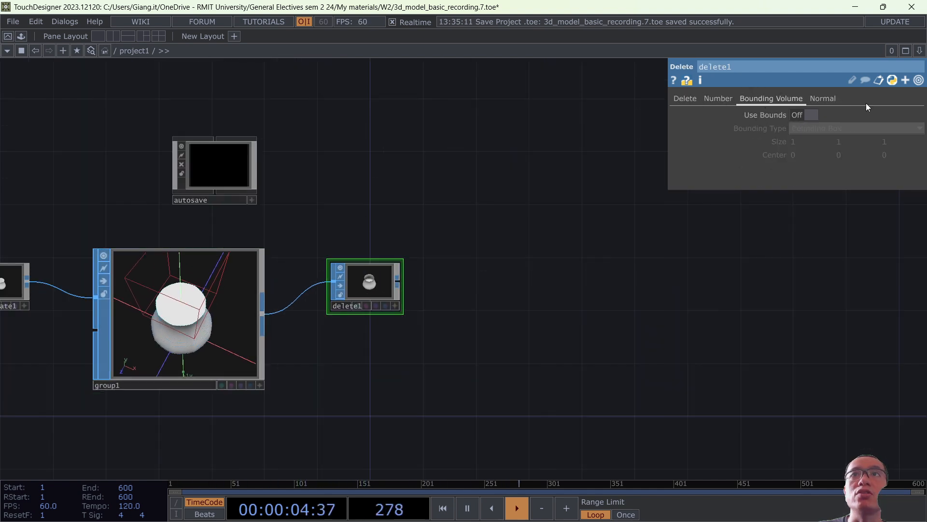
left_click(817, 99)
left_click(768, 99)
left_click(718, 99)
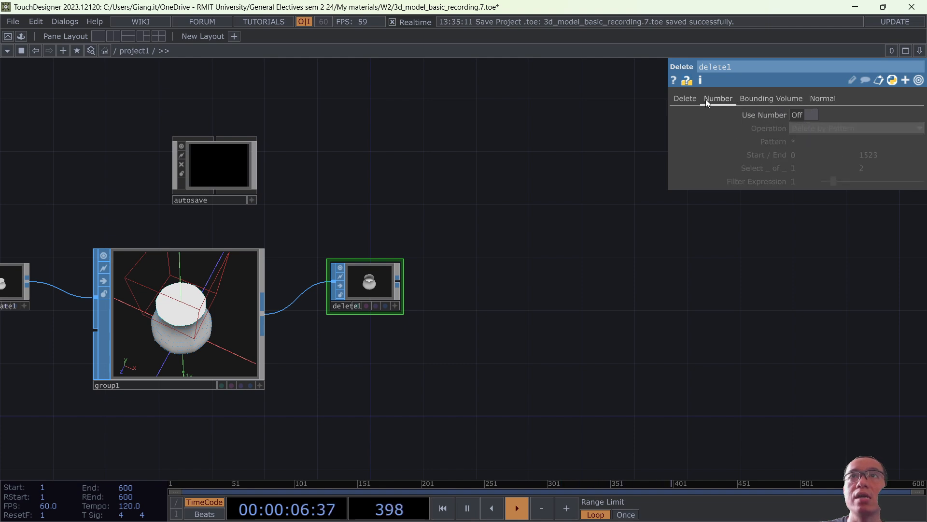
scroll(210, 296, "up", 5)
scroll(210, 295, "down", 3)
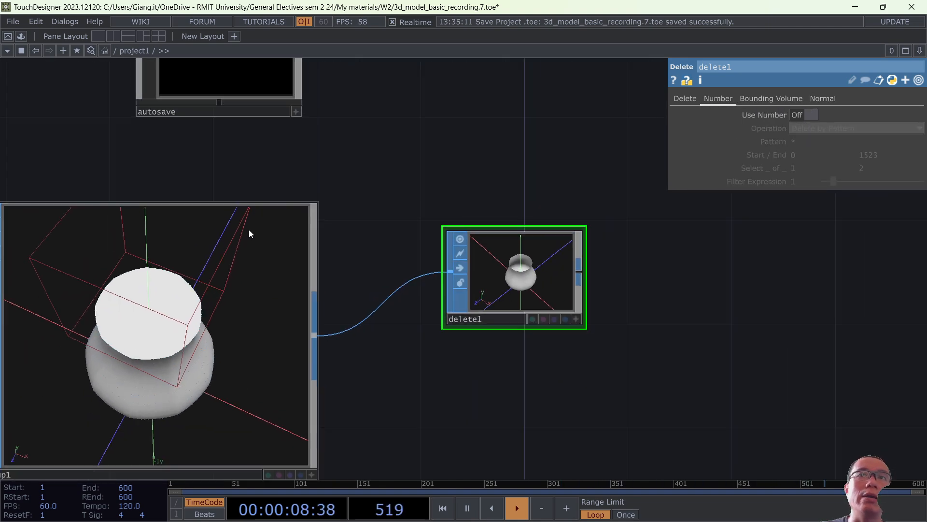
scroll(249, 332, "down", 2)
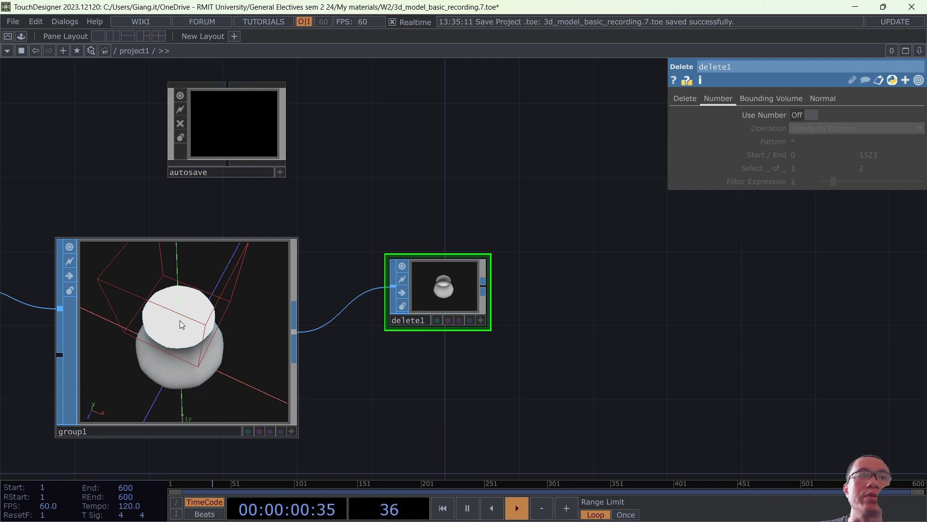
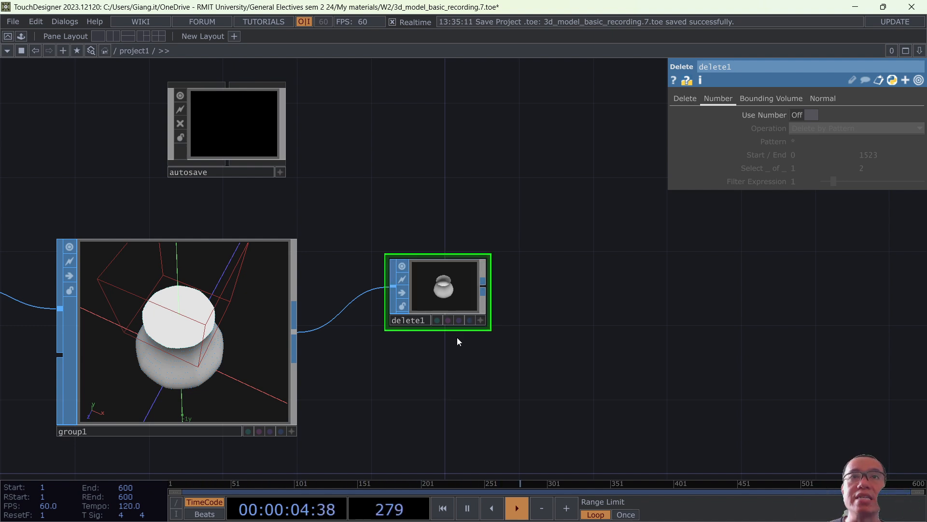
Turn the vase to a side view in delete1's active viewer, and deactivate the viewer.
left_click(481, 319)
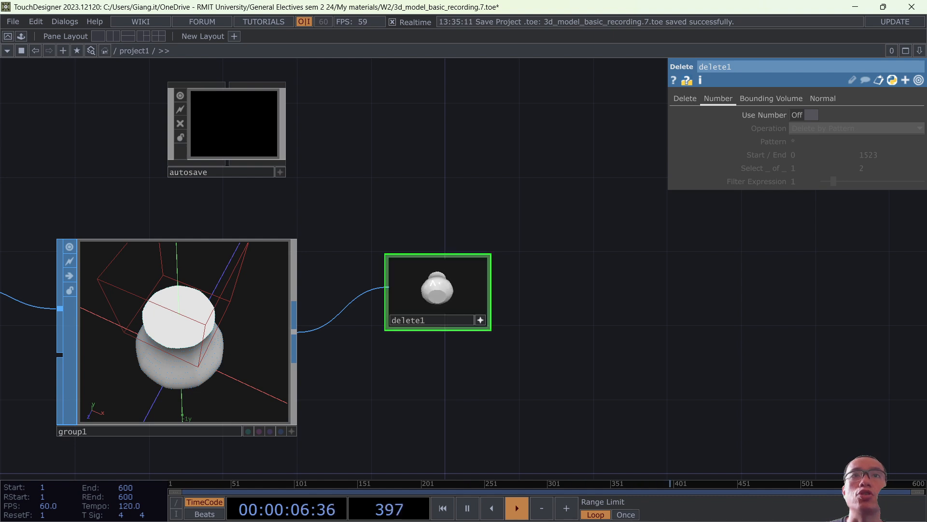
mouse_move(433, 281)
left_mouse_down()
mouse_move(437, 302)
mouse_move(437, 293)
left_mouse_up()
left_click(481, 319)
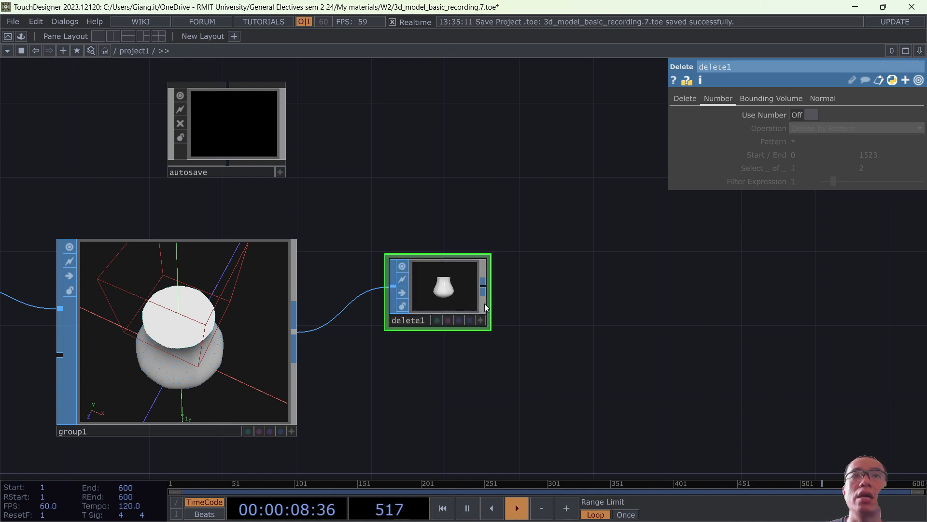
scroll(544, 288, "down", 4)
left_click_drag(572, 292, 460, 284)
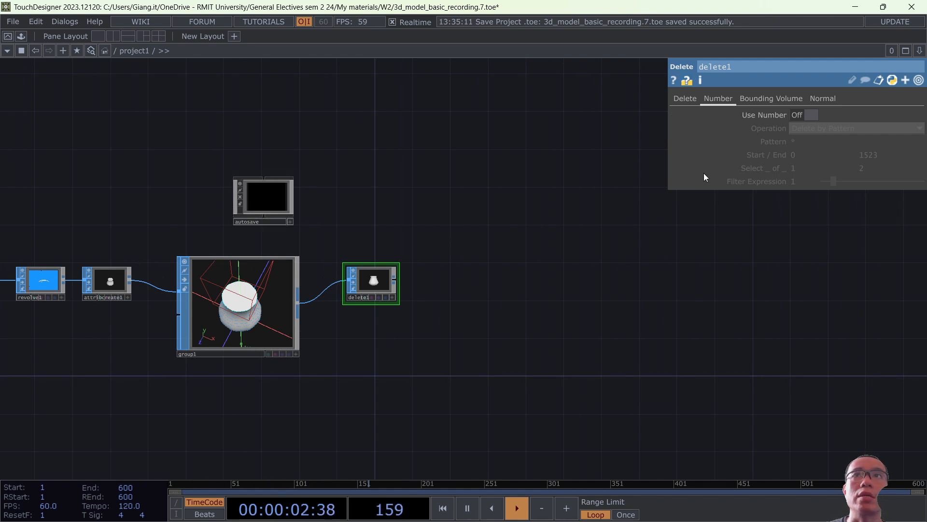
Hide the parameter window to free space around the delete1 node in the network.
key("p")
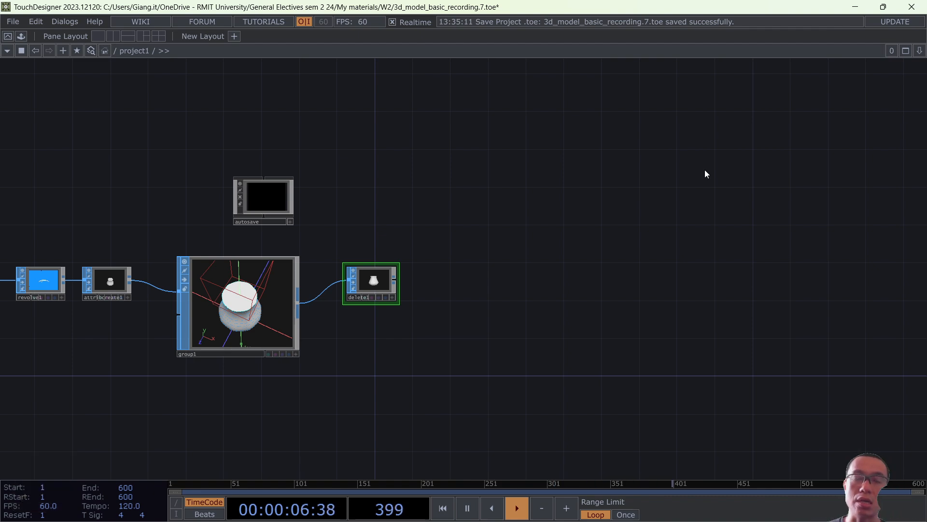
scroll(372, 272, "up", 5)
scroll(416, 304, "down", 3)
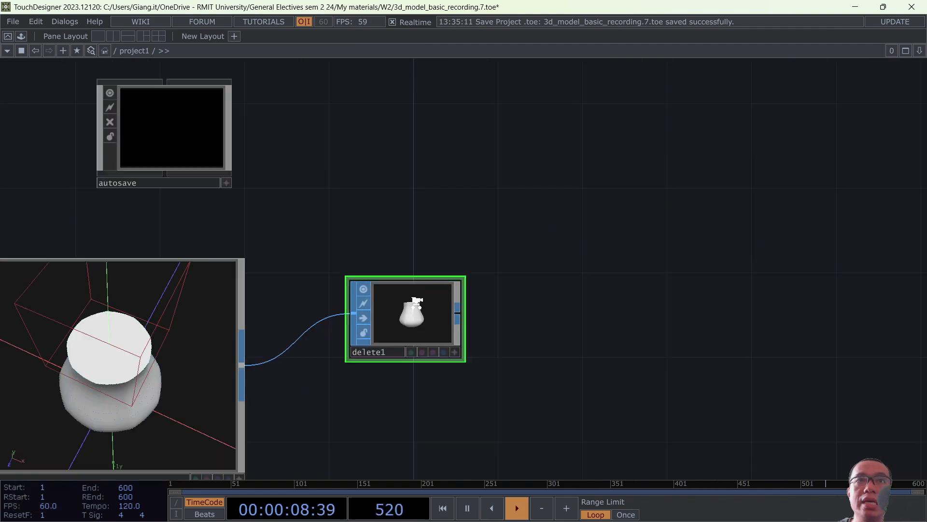
scroll(416, 303, "up", 2)
scroll(419, 305, "up", 7)
scroll(447, 374, "down", 8)
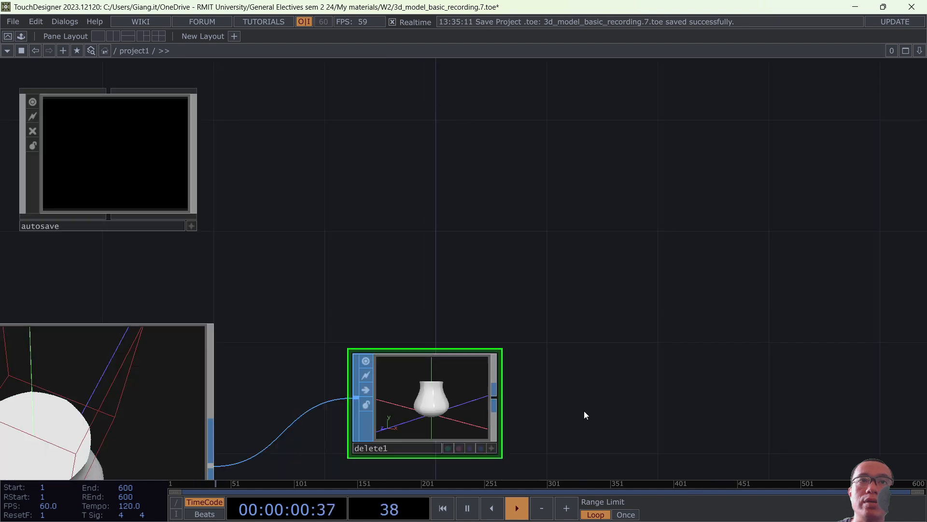
left_click_drag(571, 362, 560, 263)
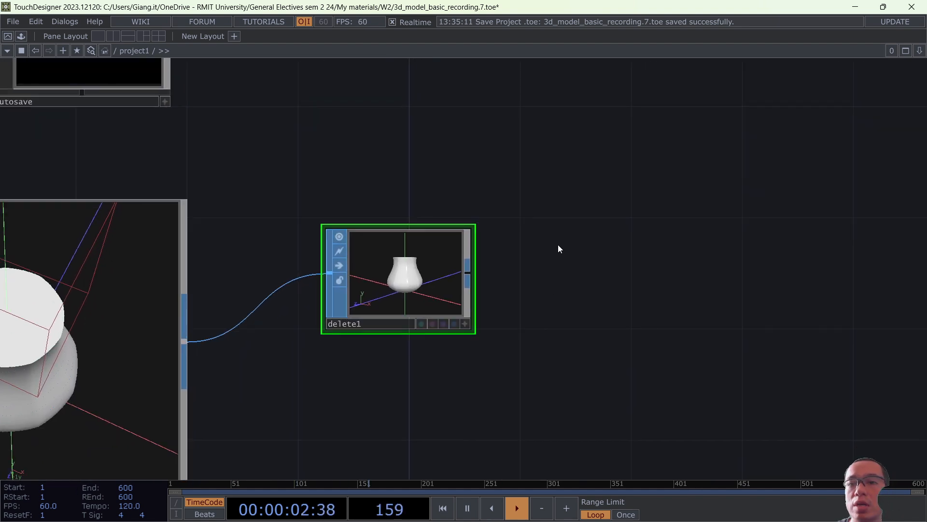
Split the workspace into two side-by-side panes and make the second one a Geometry Viewer.
left_click(115, 39)
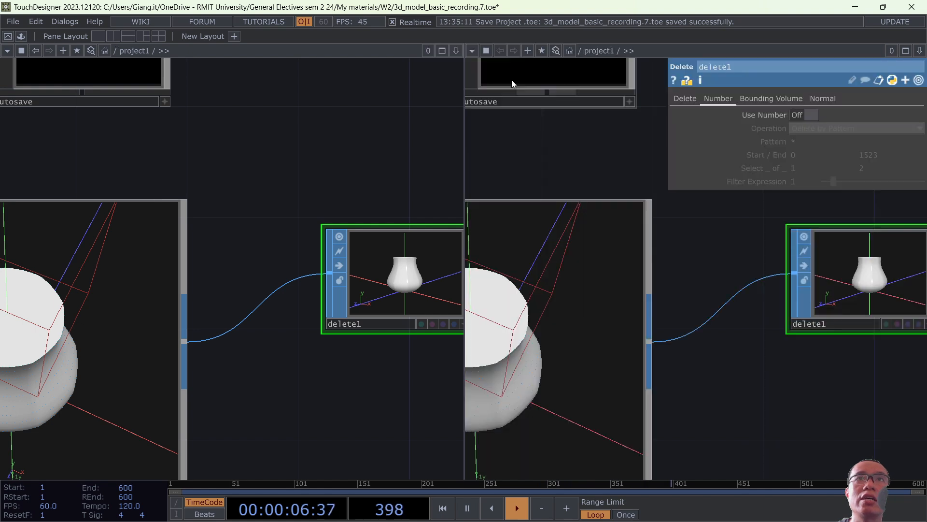
left_click(472, 50)
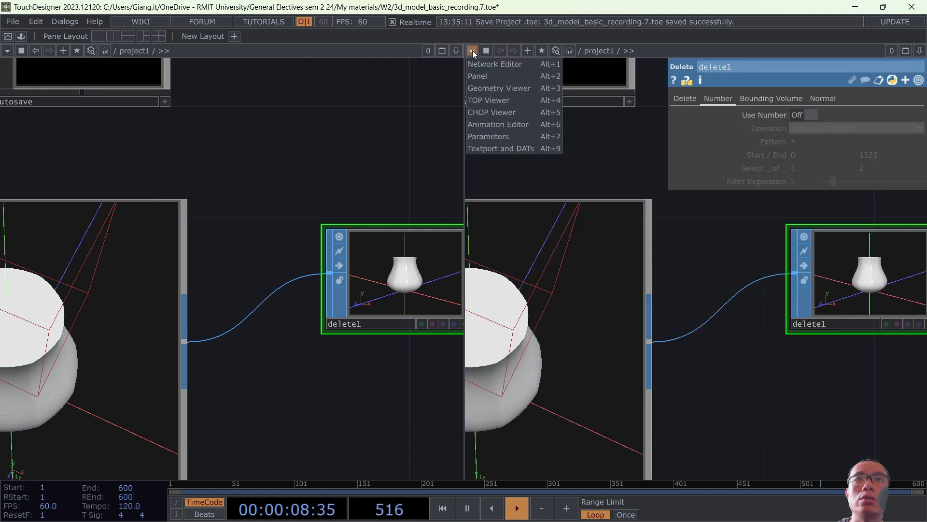
left_click(502, 89)
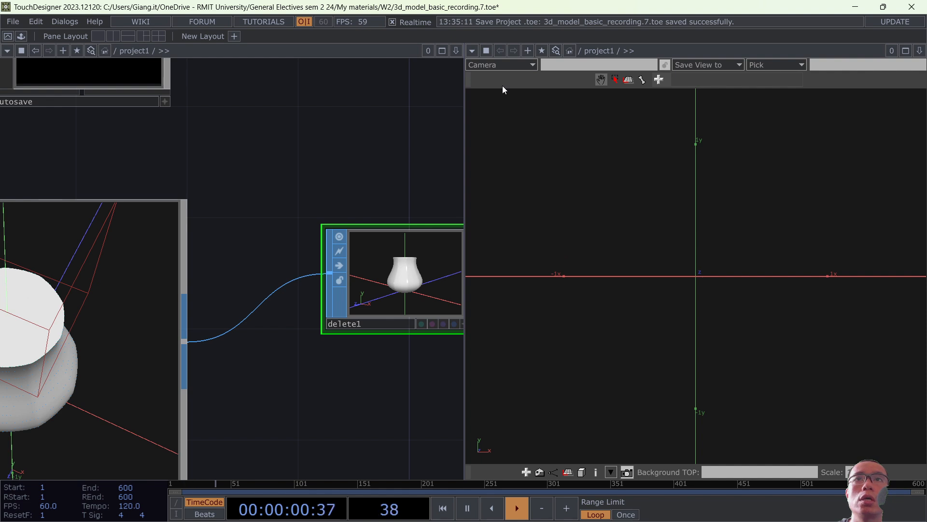
Turn on delete1's display flag to show the vase in the Geometry Viewer pane.
scroll(307, 395, "down", 3)
left_click_drag(350, 402, 253, 362)
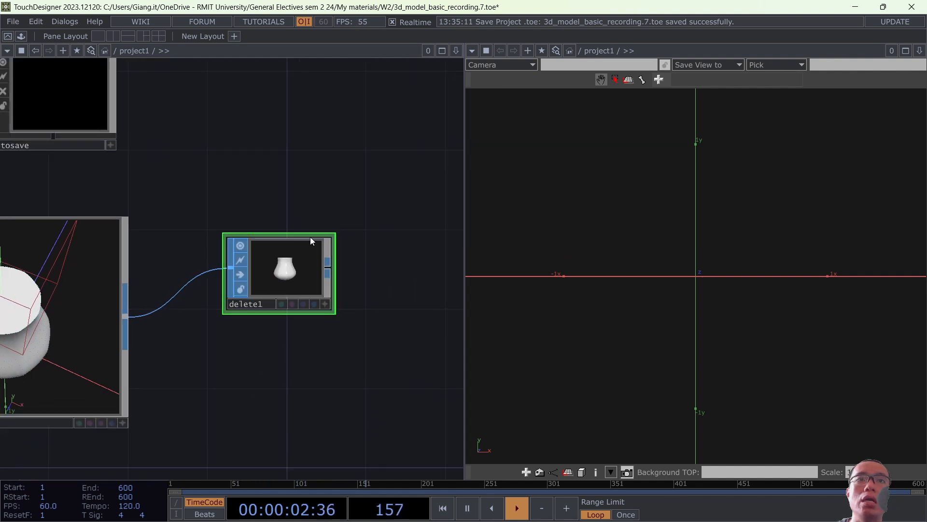
left_click(315, 304)
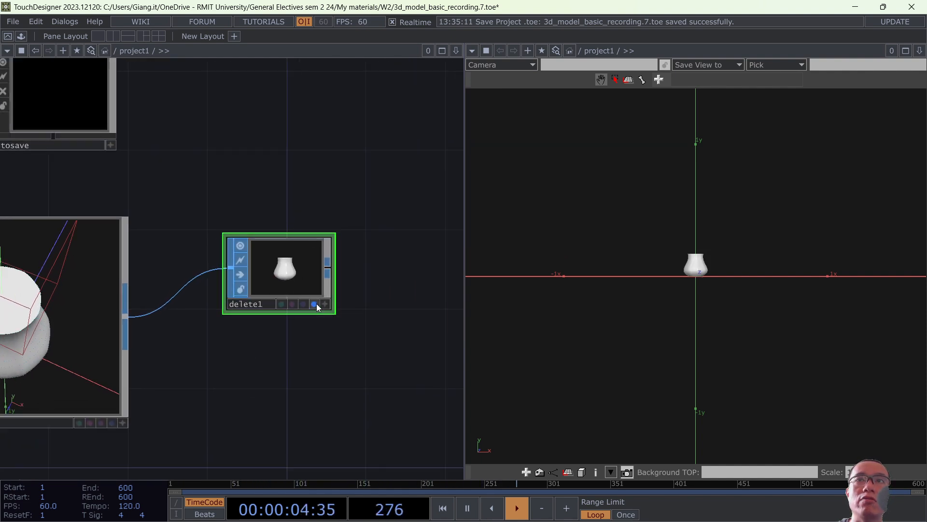
Examine the vase's body and rim from several angles and distances in the Geometry Viewer pane.
left_click_drag(812, 272, 721, 248)
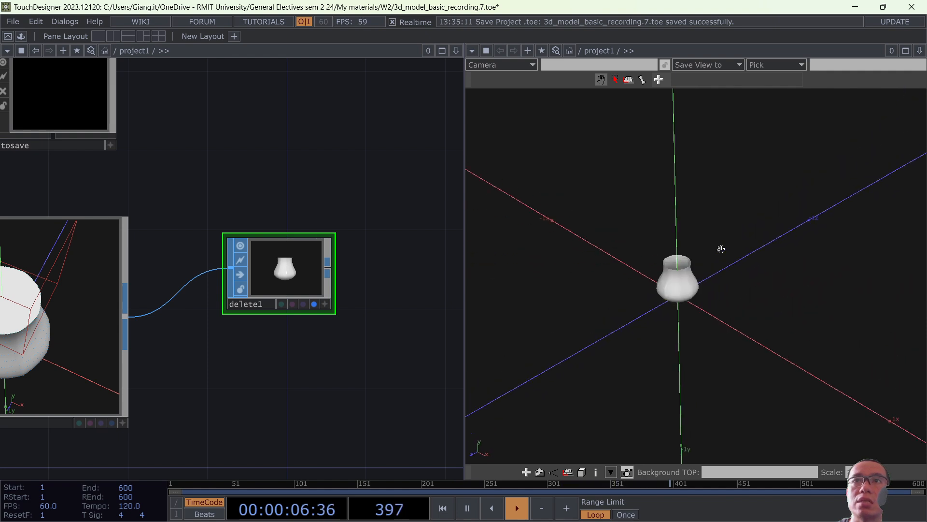
scroll(721, 249, "up", 5)
left_click_drag(665, 337, 697, 279)
left_click_drag(773, 210, 679, 269)
scroll(679, 269, "up", 5)
scroll(679, 269, "down", 5)
scroll(678, 269, "up", 6)
scroll(679, 269, "down", 4)
scroll(678, 269, "up", 5)
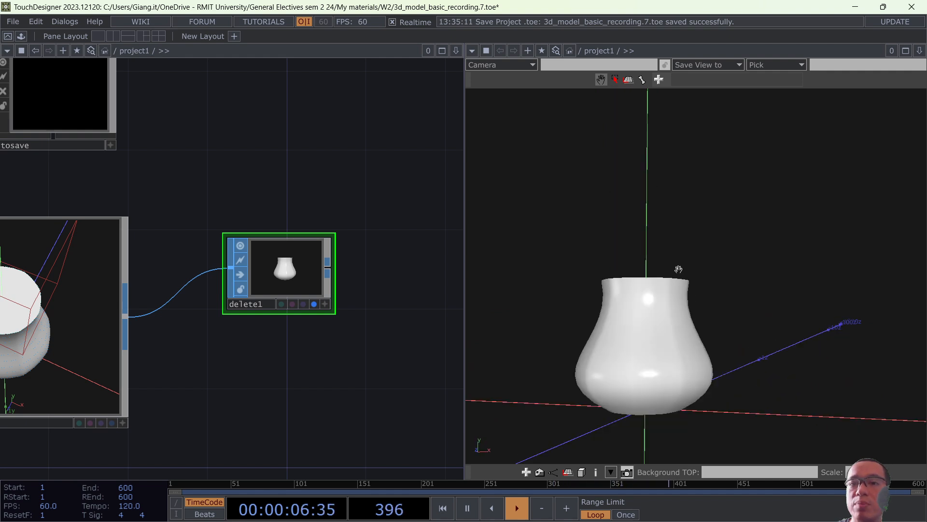
scroll(678, 270, "down", 6)
left_click_drag(682, 315, 667, 345)
left_click_drag(699, 289, 644, 366, "shift")
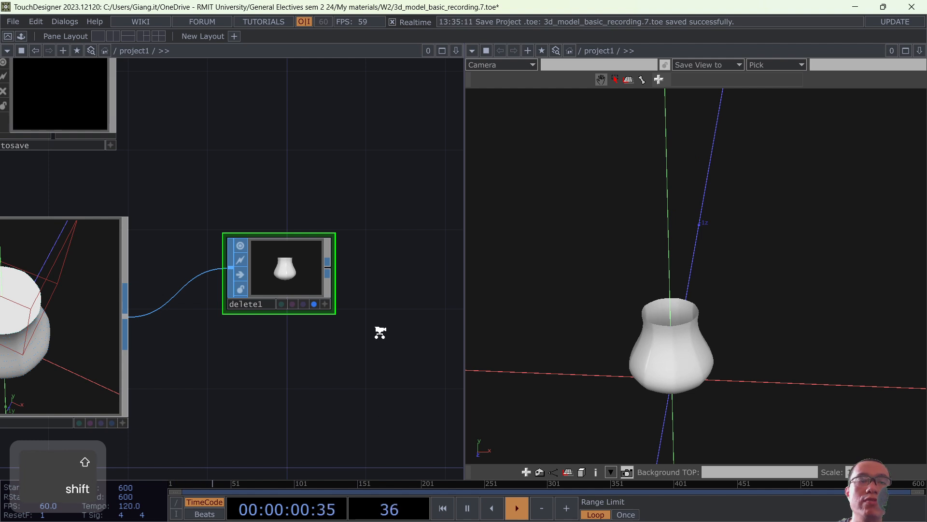
Widen the network editor pane and frame the vase's whole node chain in it.
scroll(379, 333, "down", 3)
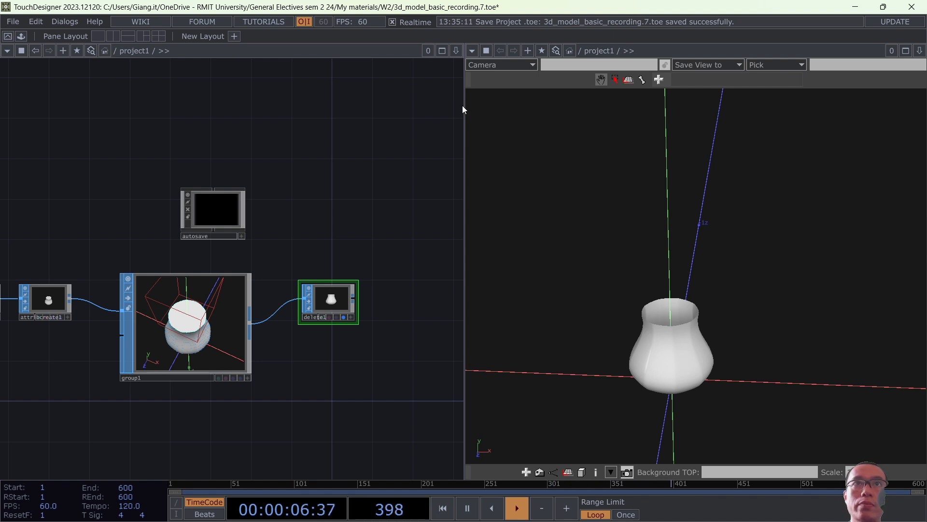
left_click_drag(462, 106, 565, 102)
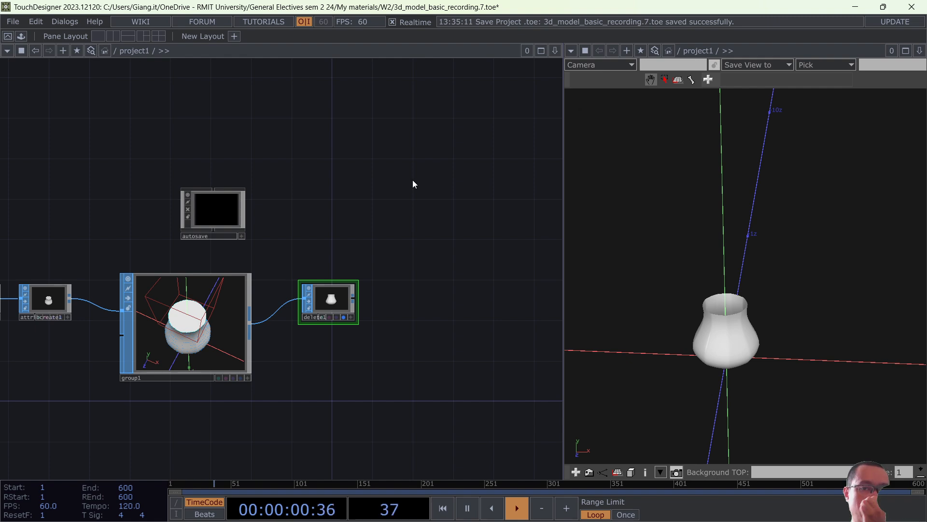
scroll(352, 261, "down", 5)
key("h")
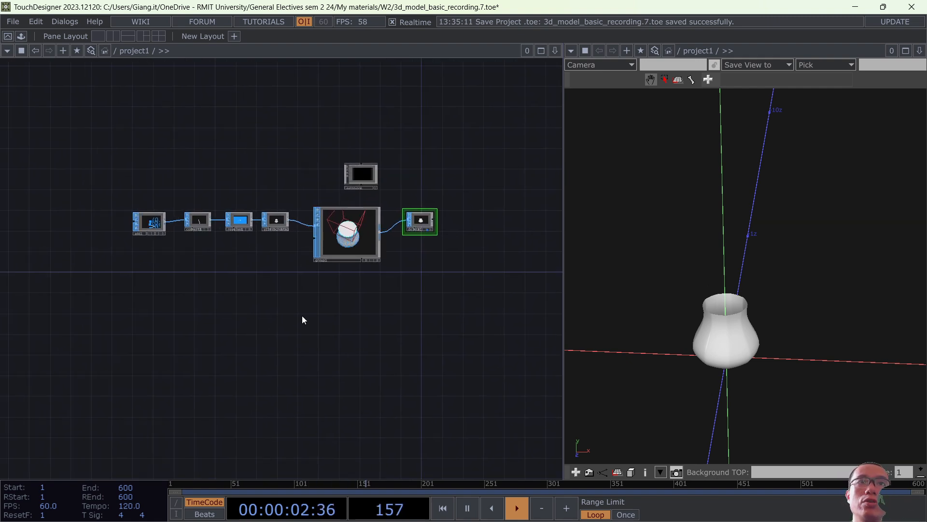
Add a Circle SOP in the free network space below the start of the vase's node chain.
scroll(293, 312, "down", 2)
left_click_drag(298, 308, 318, 247)
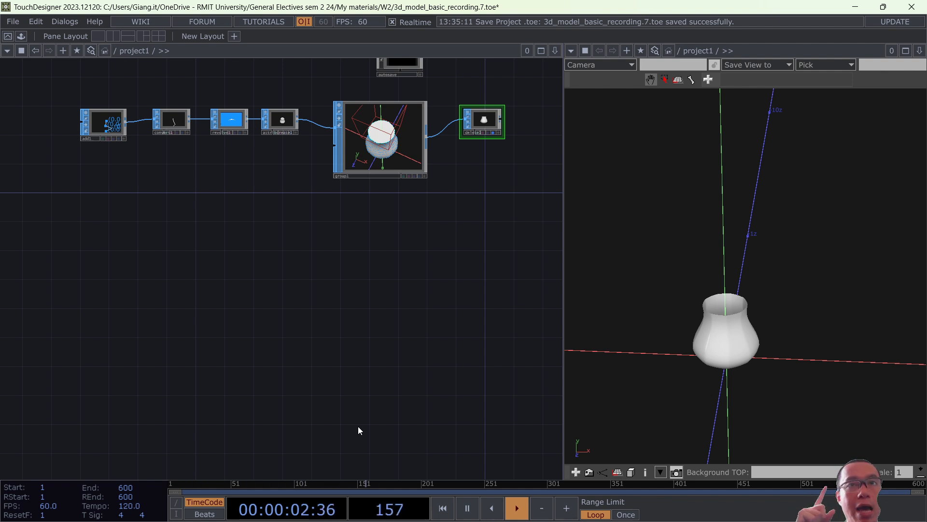
key("Tab")
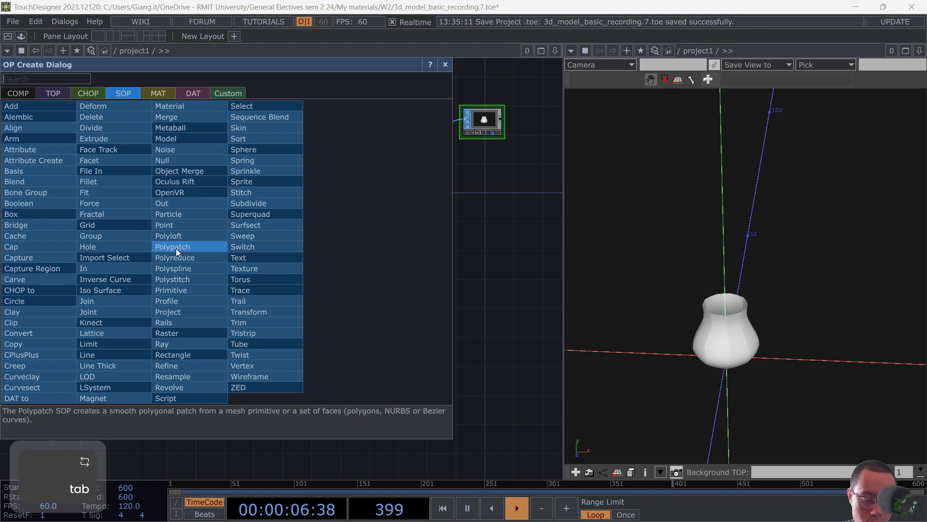
type("circle")
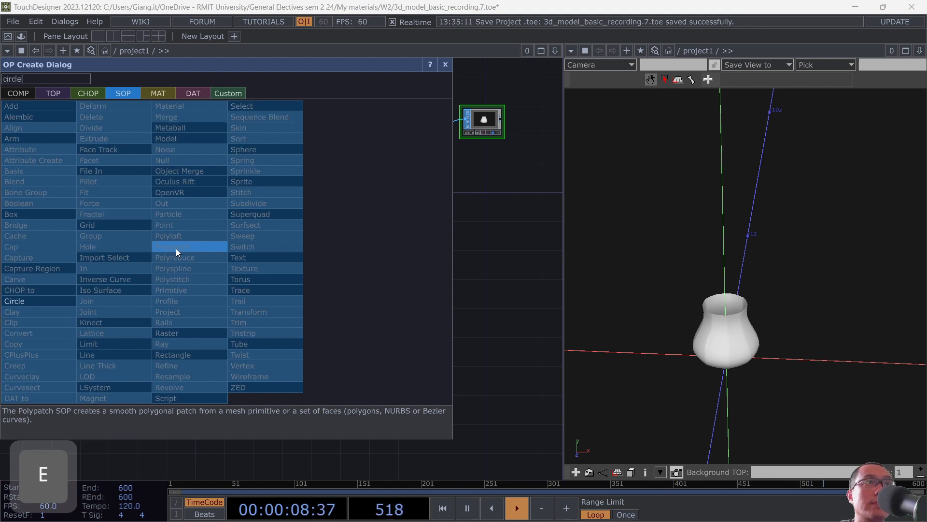
left_click(39, 302)
left_click(108, 257)
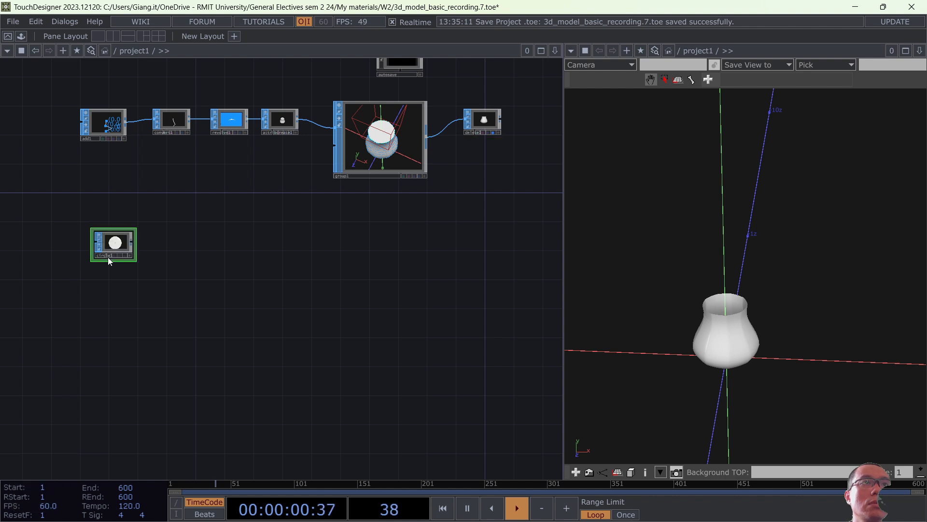
Reduce circle1's Divisions to 4 and set its second Radius value to 4.
scroll(108, 257, "up", 3)
scroll(152, 245, "down", 1)
key("p")
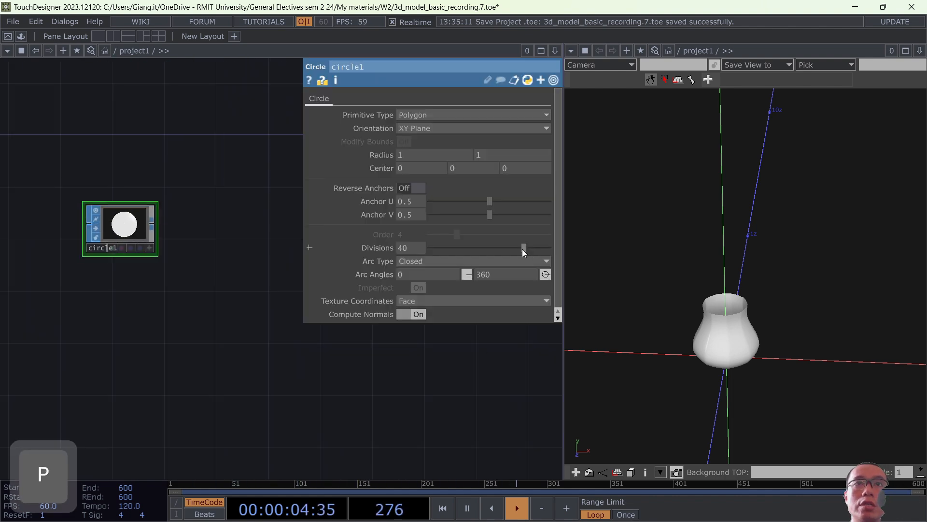
left_click_drag(522, 249, 436, 248)
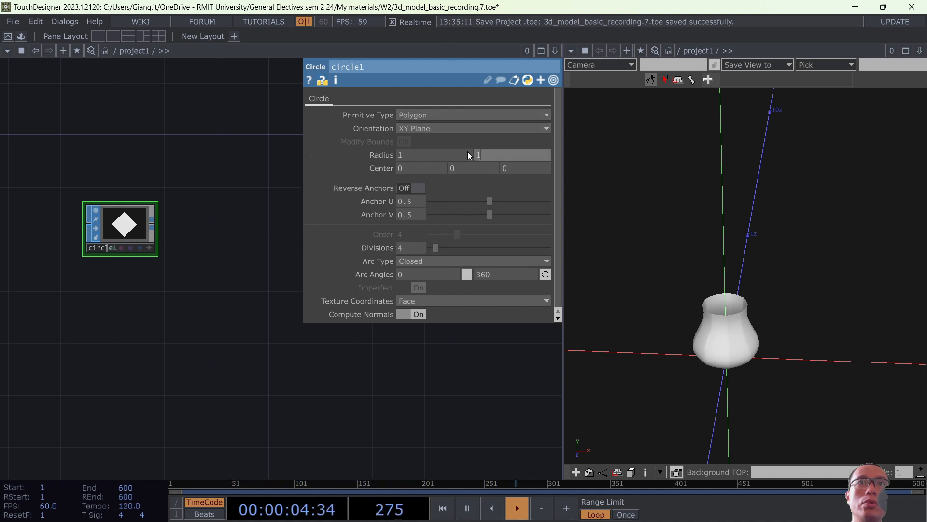
type("4")
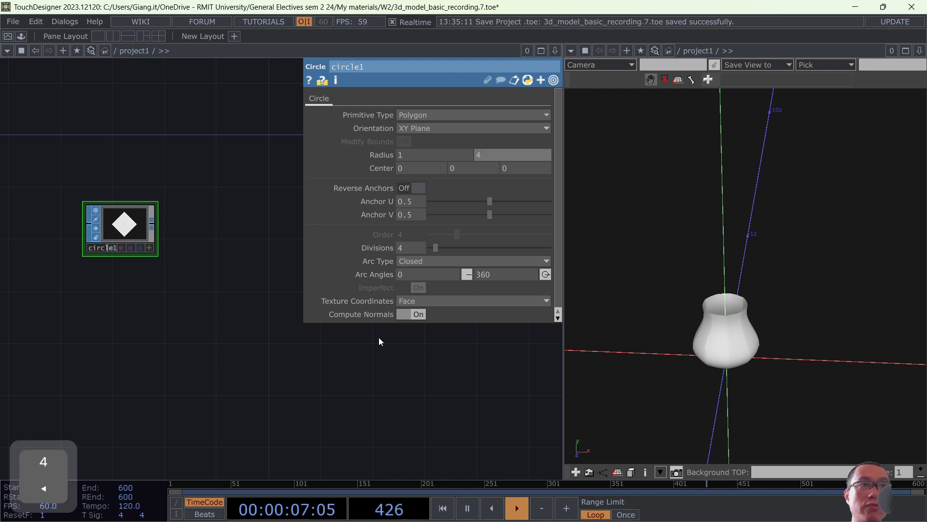
key("Return")
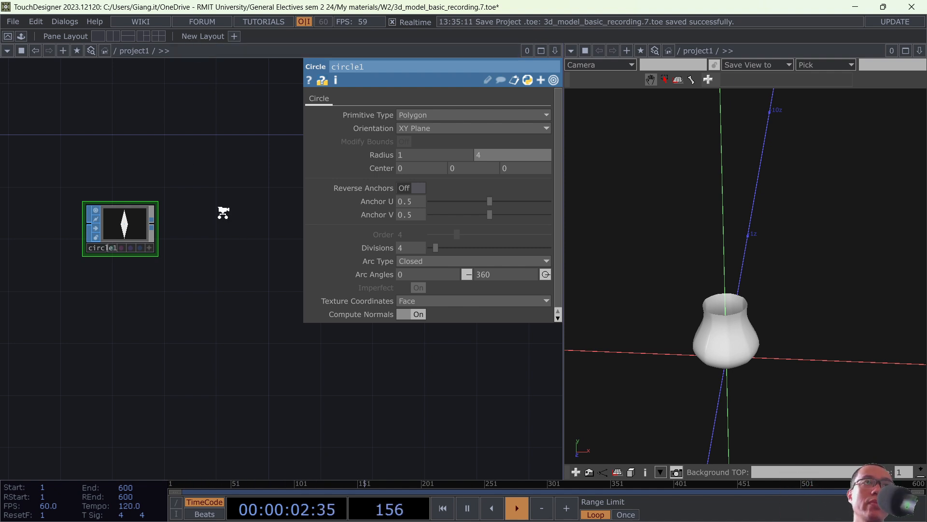
Examine circle1's modified shape up close in its node viewer.
scroll(222, 209, "up", 2)
left_click_drag(176, 263, 195, 297)
scroll(195, 293, "up", 3)
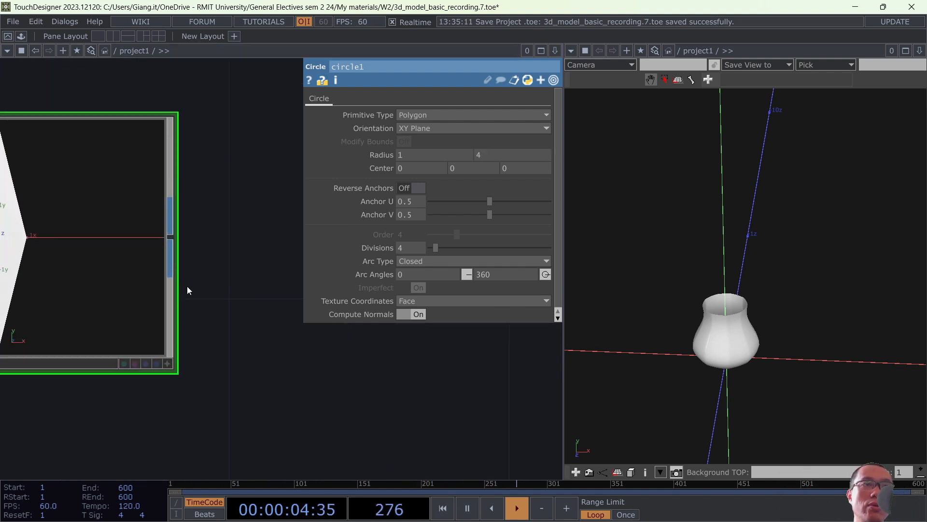
scroll(187, 285, "down", 1)
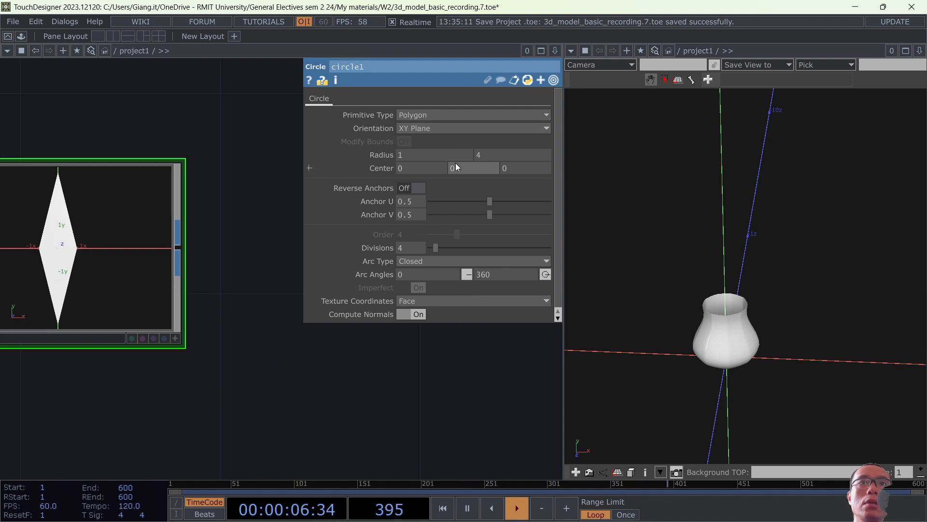
scroll(181, 283, "down", 1)
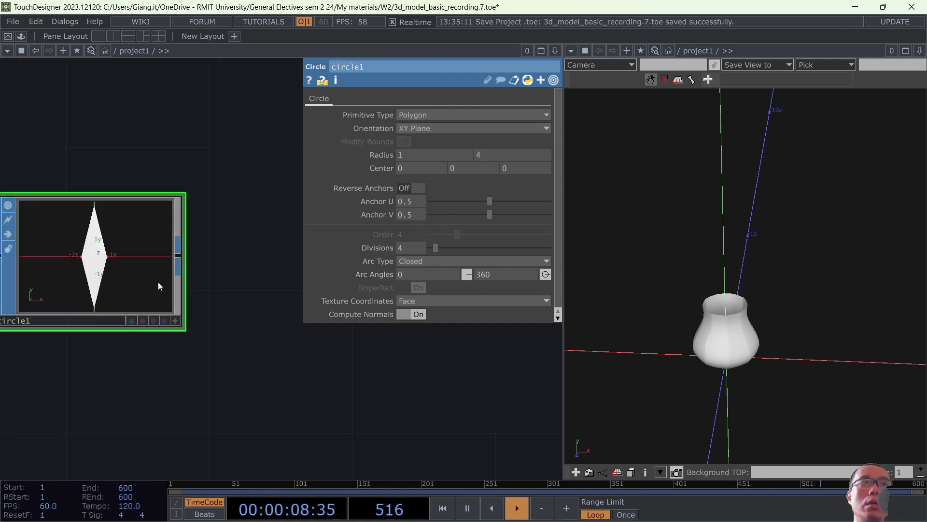
scroll(242, 281, "down", 2)
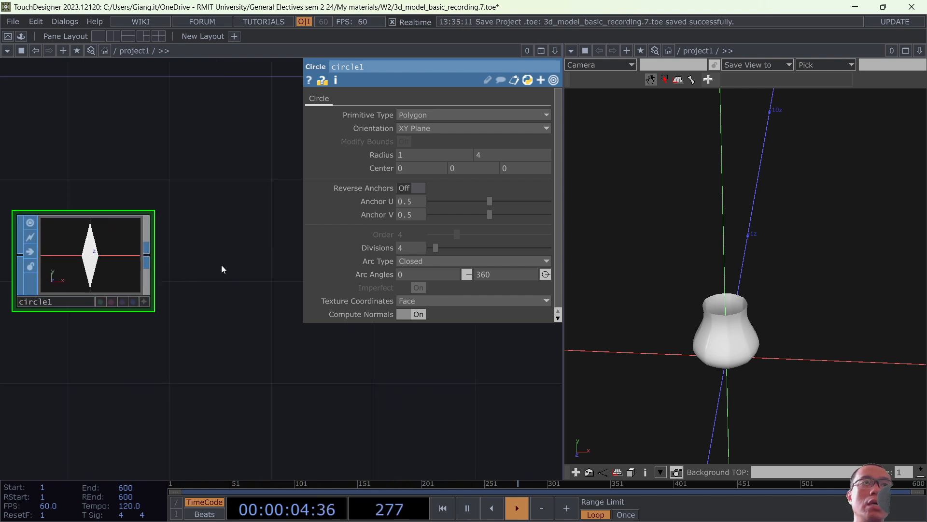
scroll(221, 264, "down", 3)
Hide circle1's parameter window and open the operator creation dialog.
key("p")
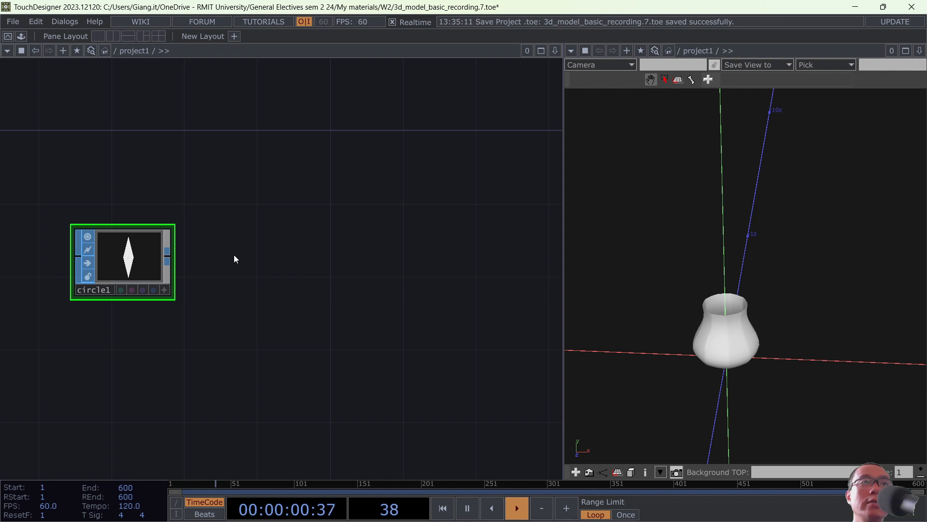
key("Tab")
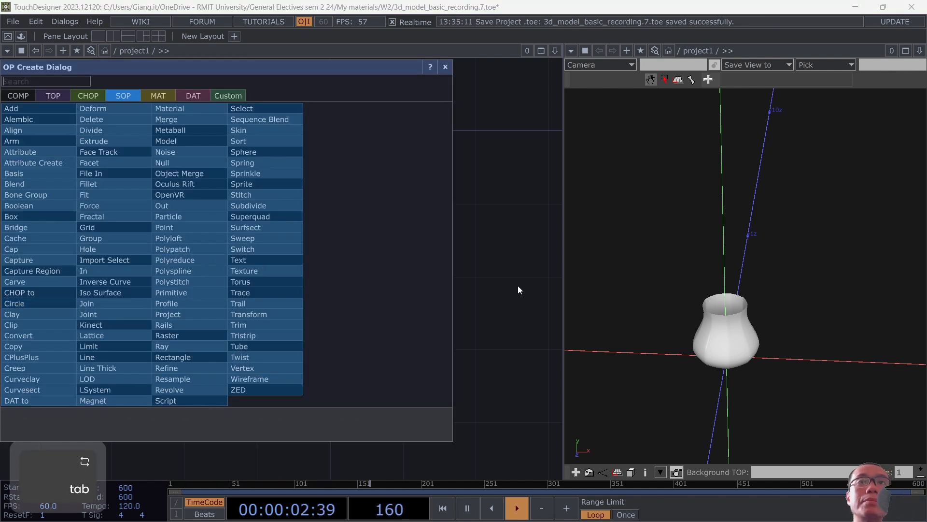
type("copy")
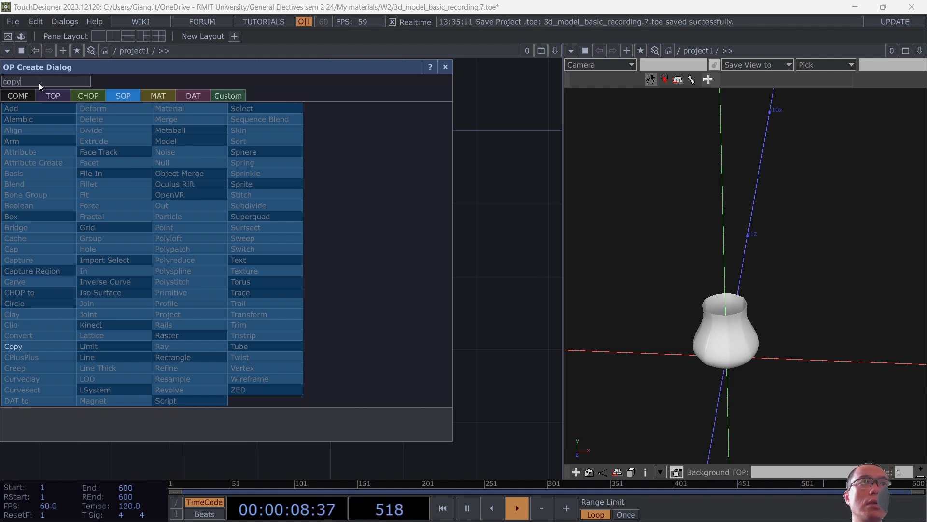
left_click_drag(38, 83, 1, 86)
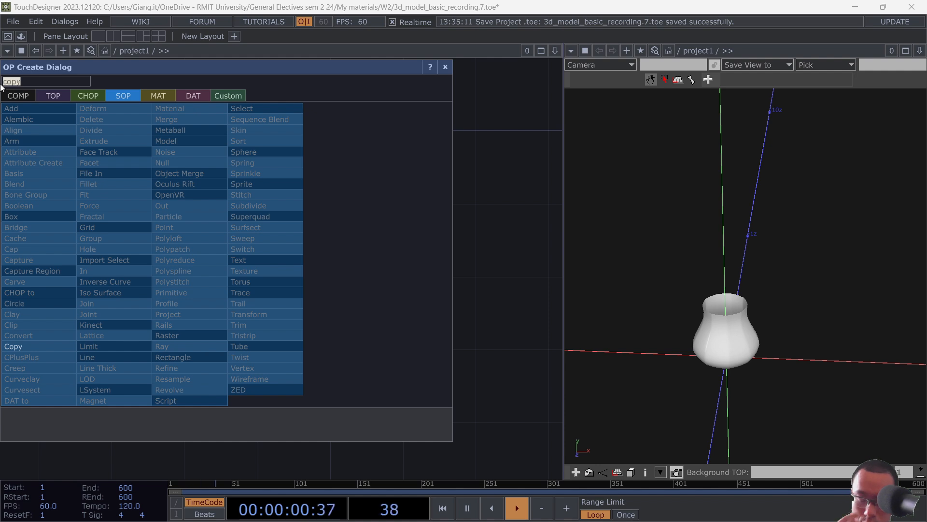
key("BackSpace")
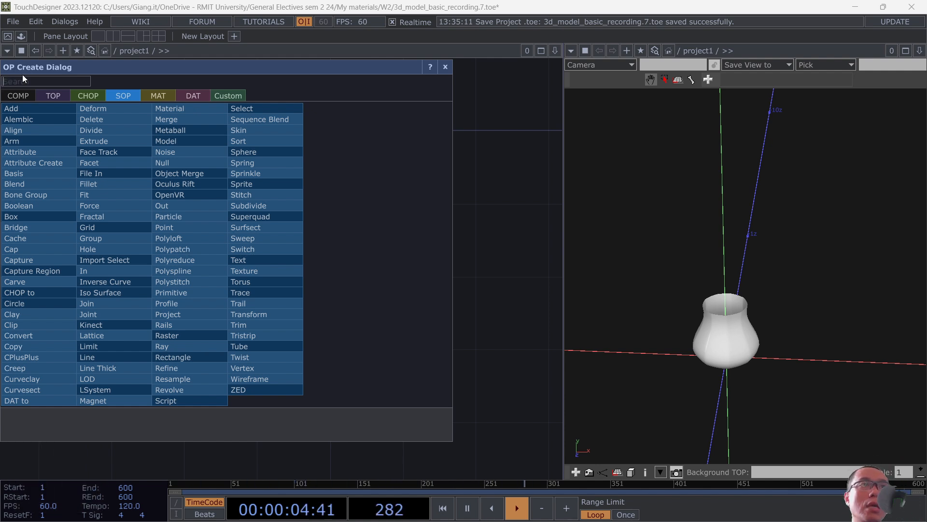
Move the operator creation dialog clear of circle1 and add a Sweep SOP to the right of circle1.
left_click_drag(358, 69, 578, 181)
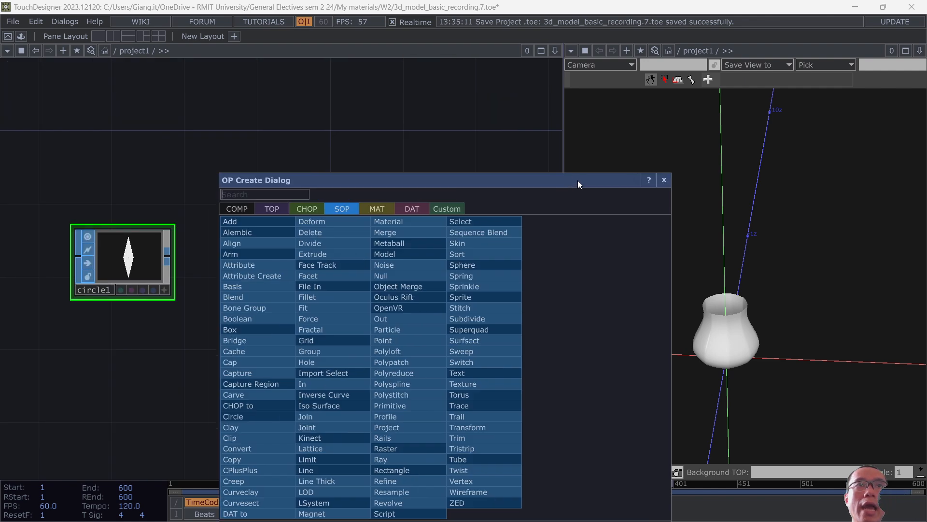
type("s")
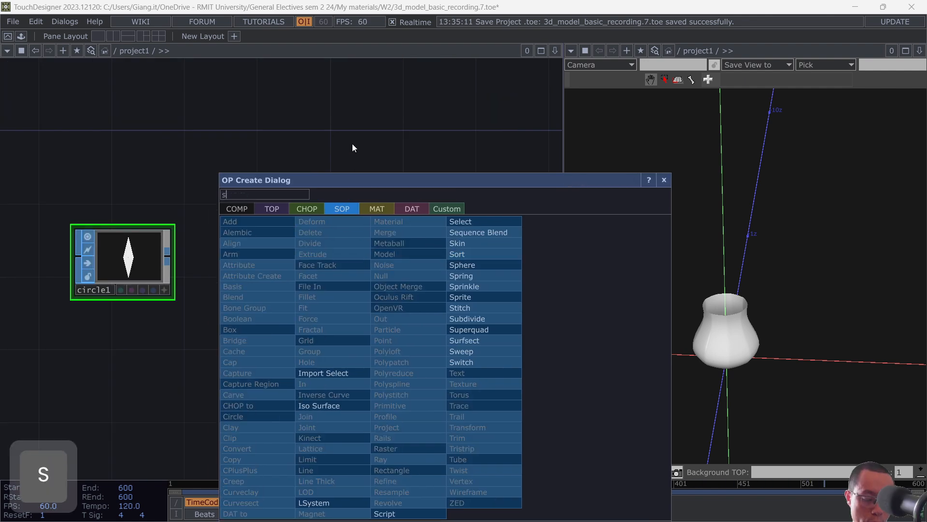
type("weep")
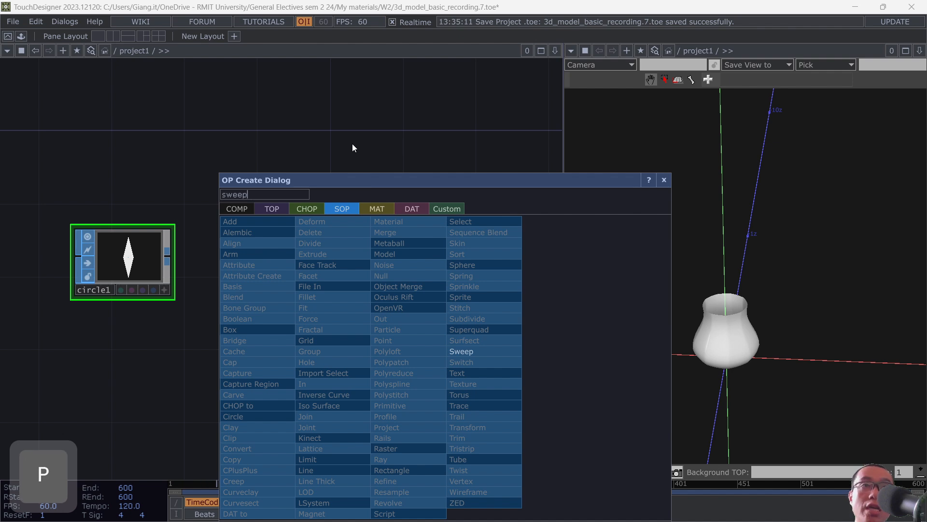
left_click(459, 351)
left_click(317, 206)
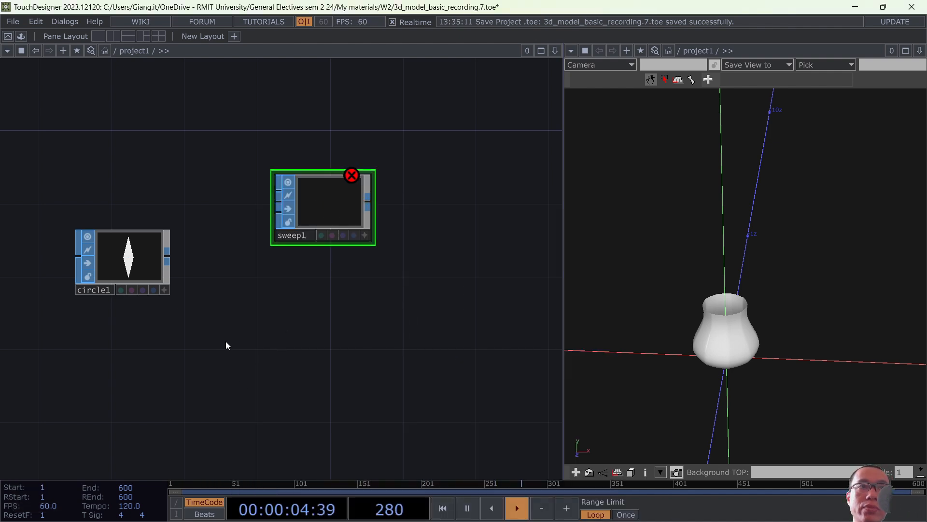
Add a second Circle SOP directly below circle1 and show its parameters.
key("Tab")
type("cir")
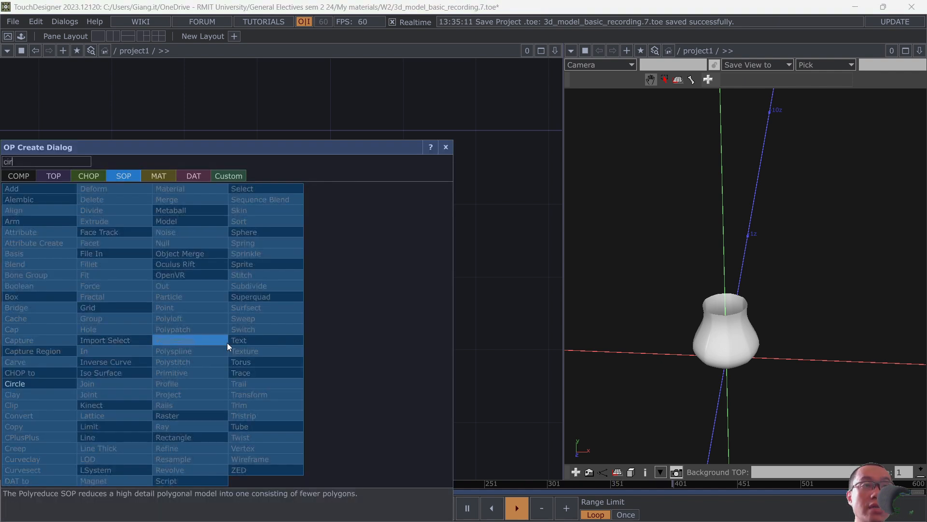
left_click(30, 382)
left_click(123, 358)
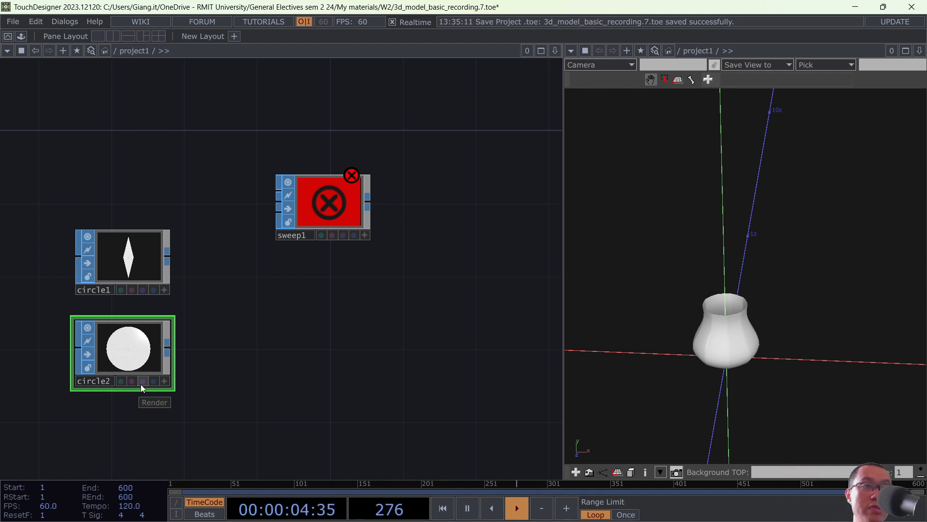
key("p")
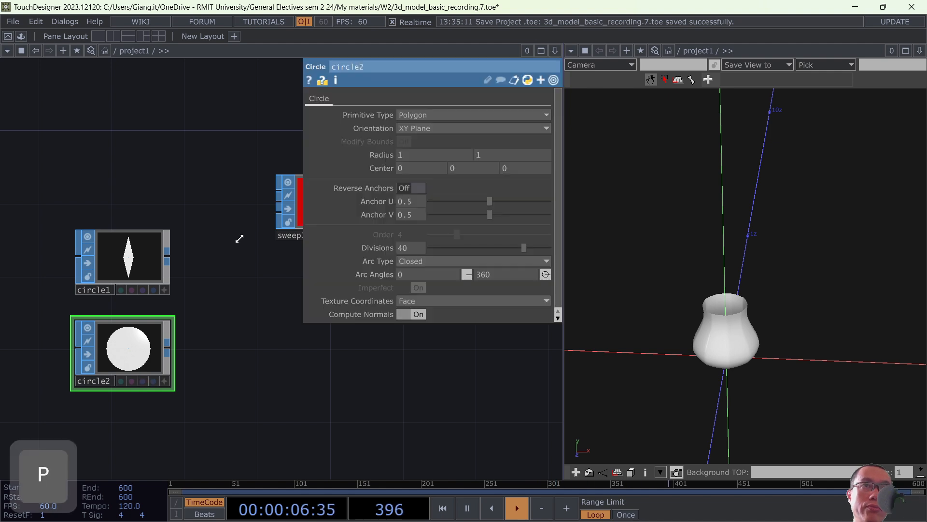
Change circle2's arc type to Open Arc and set its divisions to 16.
left_click(427, 262)
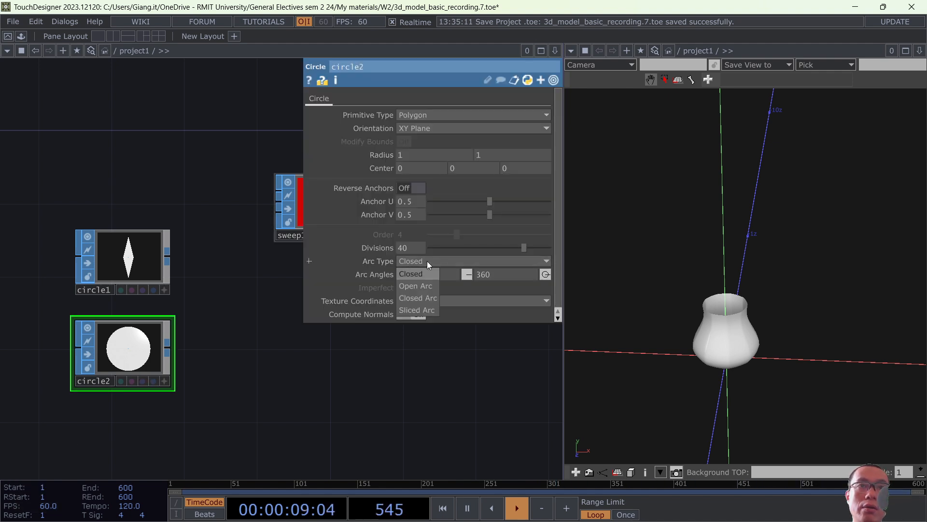
left_click(425, 288)
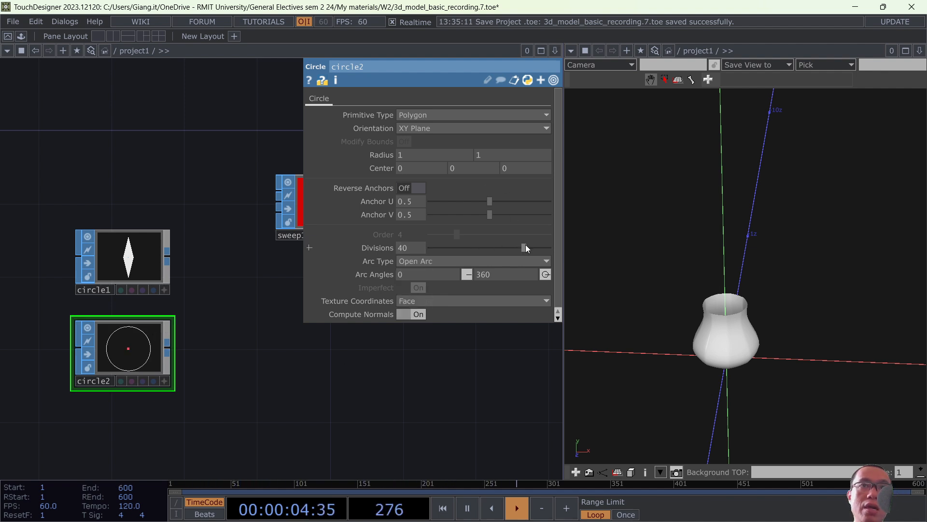
left_click_drag(526, 248, 454, 247)
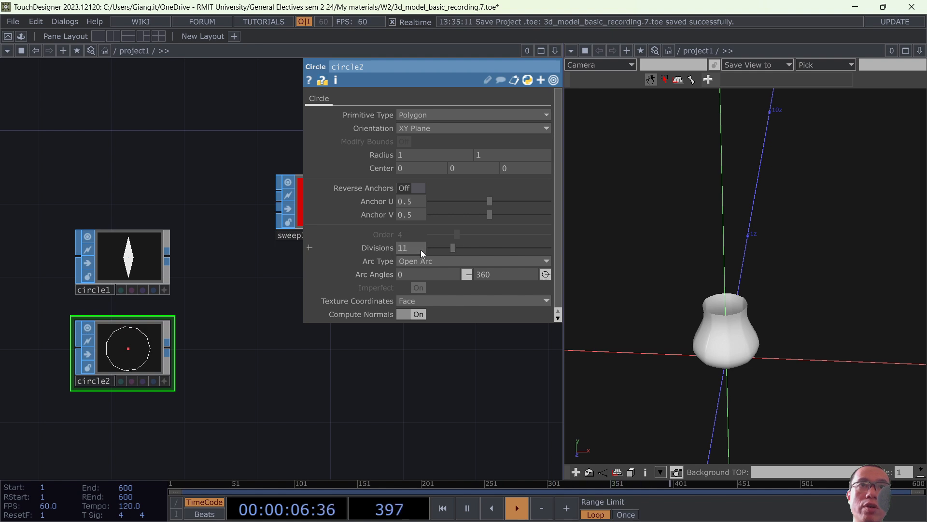
type("16")
key("Return")
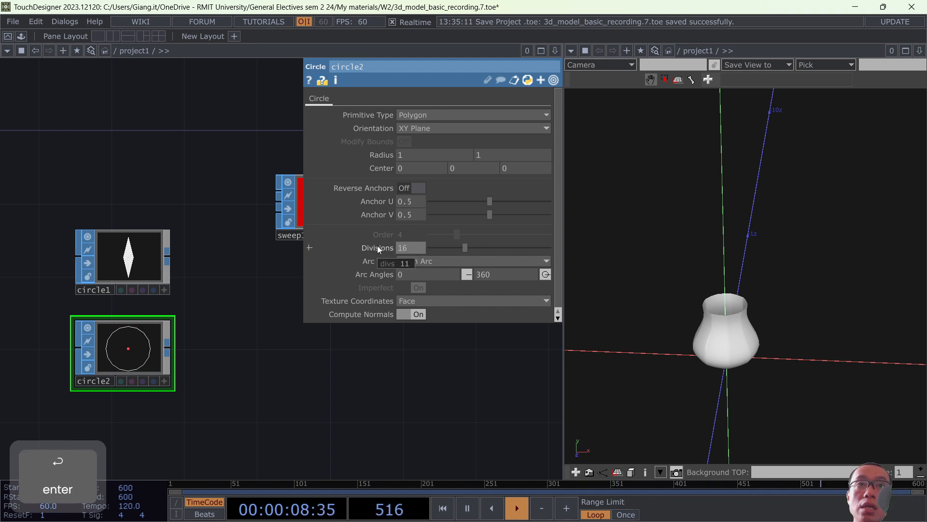
Connect circle1 to sweep1's first input and circle2 to its Backbone input, moving sweep1 down between the connections.
left_click_drag(281, 387, 179, 400)
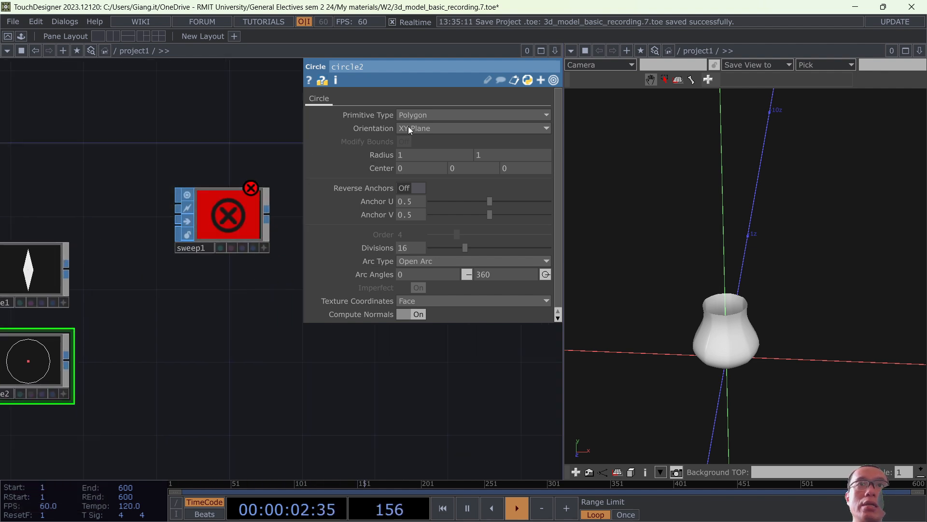
left_click(67, 267)
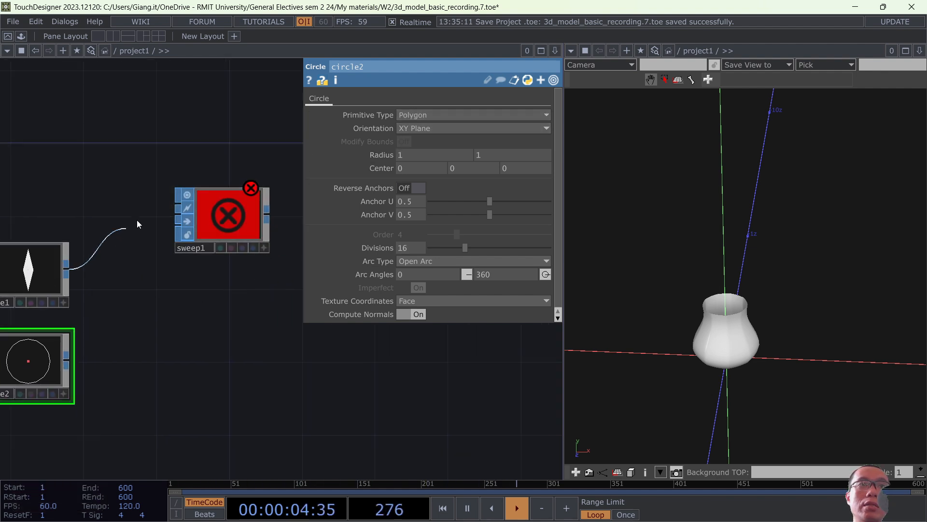
left_click(174, 199)
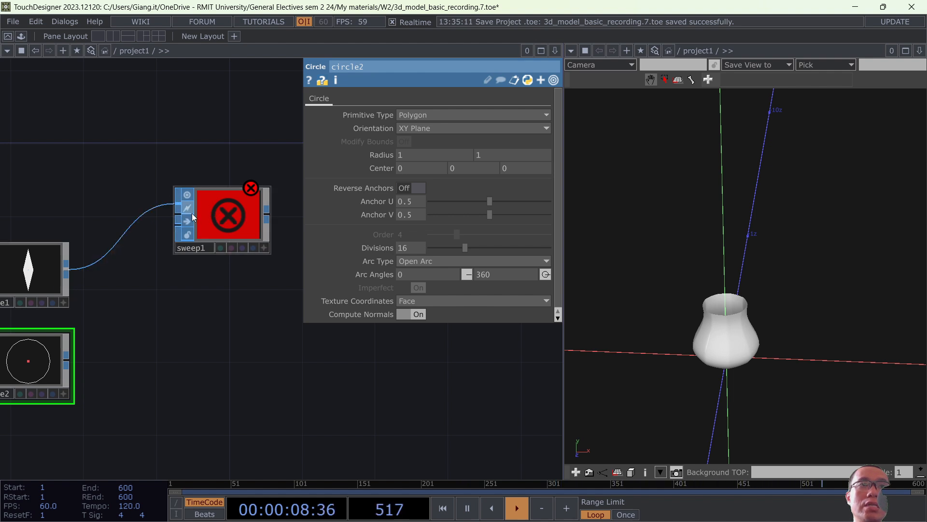
scroll(190, 212, "up", 5)
scroll(190, 212, "down", 5)
left_click_drag(251, 248, 289, 320)
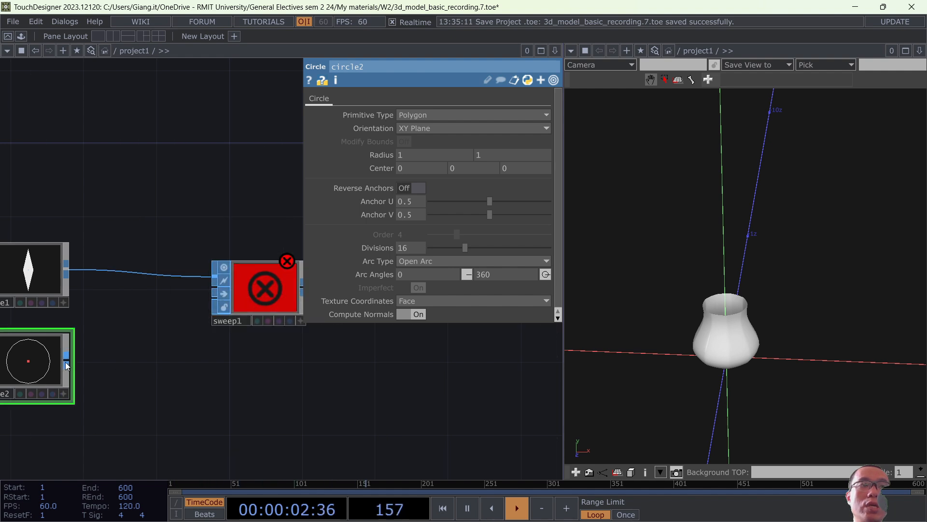
left_click_drag(66, 361, 205, 289)
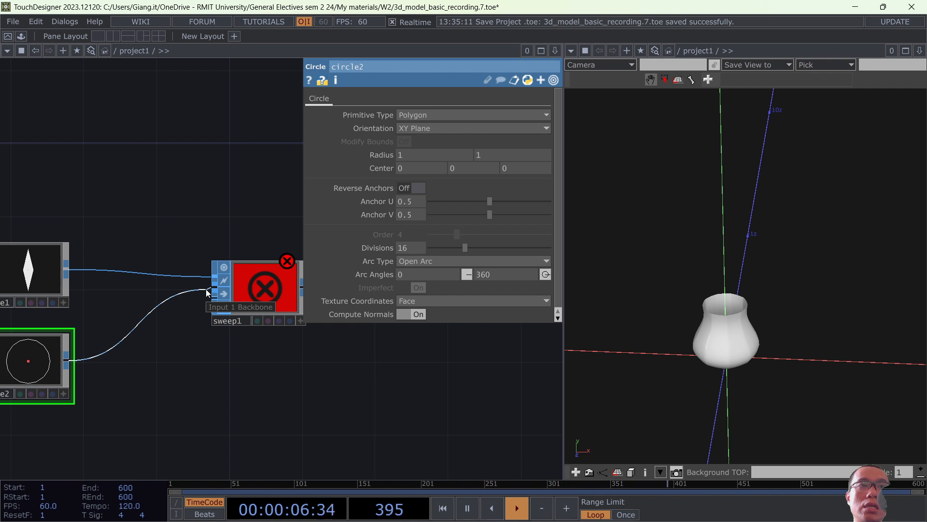
mouse_move(206, 288)
left_mouse_down()
mouse_move(207, 299)
mouse_move(211, 285)
left_mouse_up()
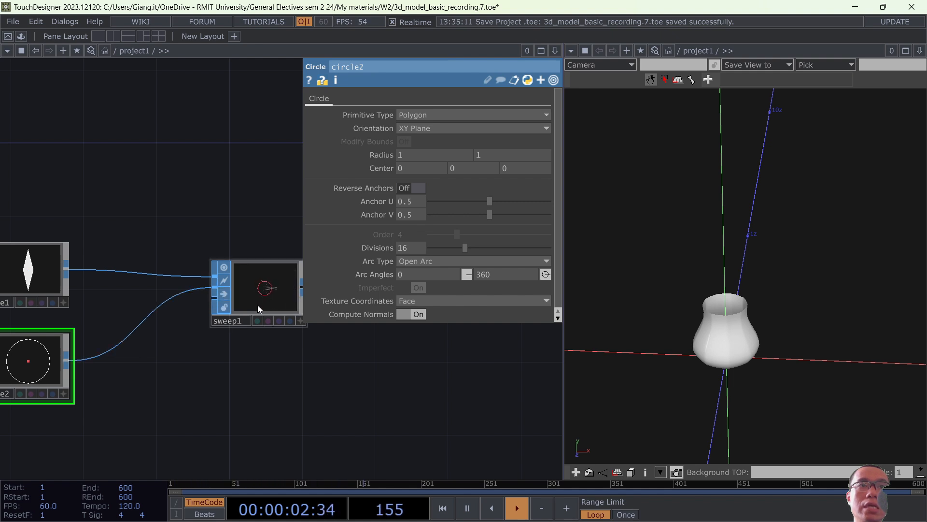
Examine the swept geometry from several angles in sweep1's node viewer.
scroll(258, 308, "up", 5)
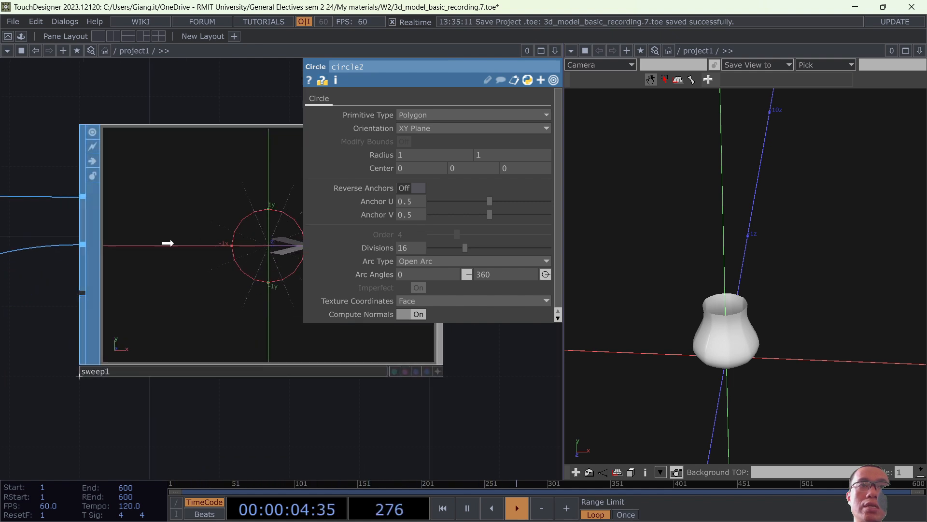
left_click_drag(167, 242, 99, 244)
left_click(371, 369)
left_click_drag(252, 287, 203, 238)
scroll(237, 385, "down", 2)
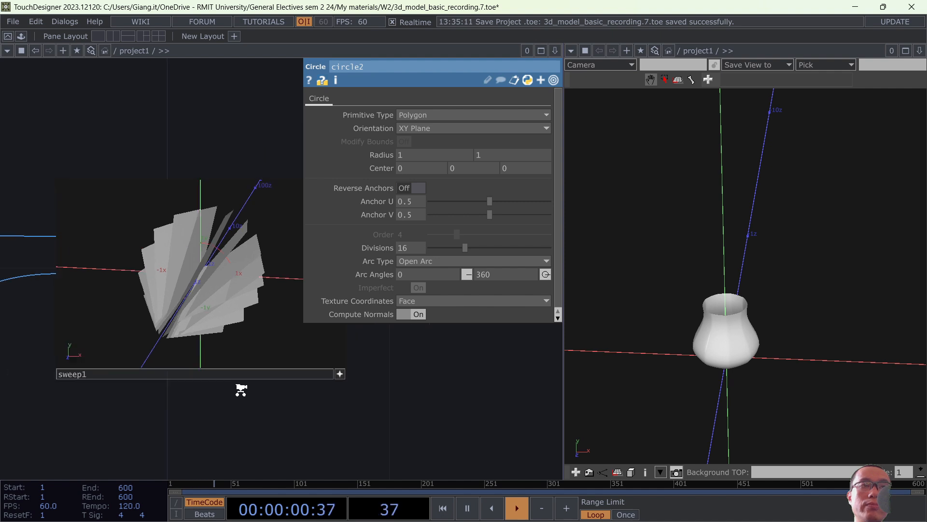
scroll(238, 386, "down", 4)
left_click_drag(290, 381, 444, 324)
left_click_drag(325, 372, 190, 377)
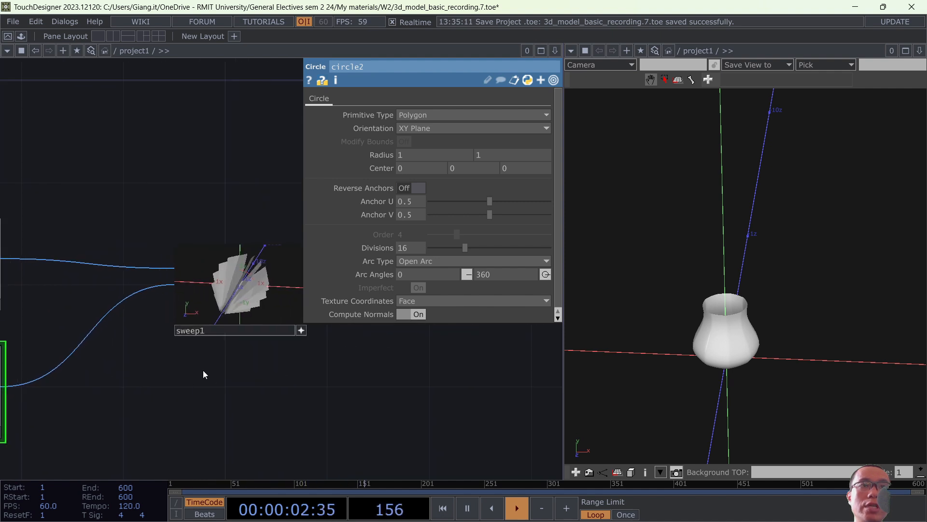
left_click_drag(238, 291, 271, 289)
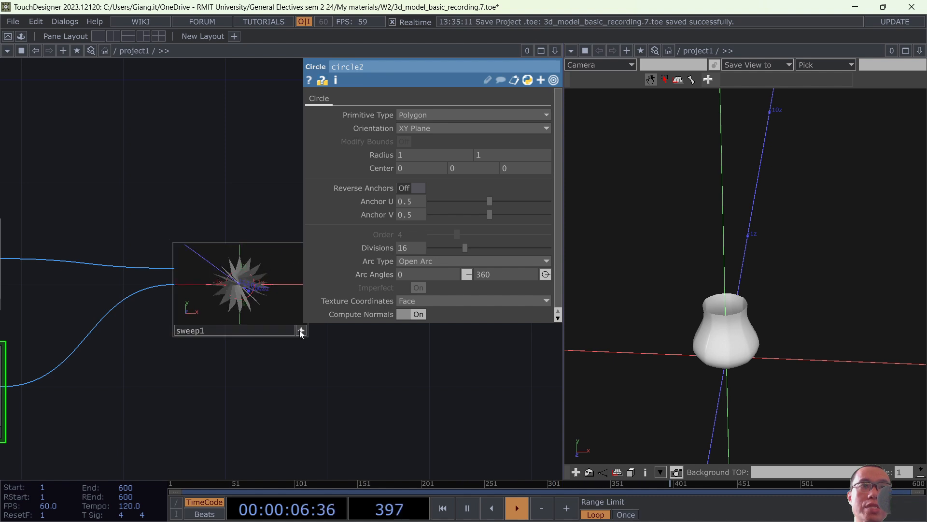
left_click(300, 332)
scroll(267, 387, "down", 3)
left_click_drag(181, 408, 239, 412)
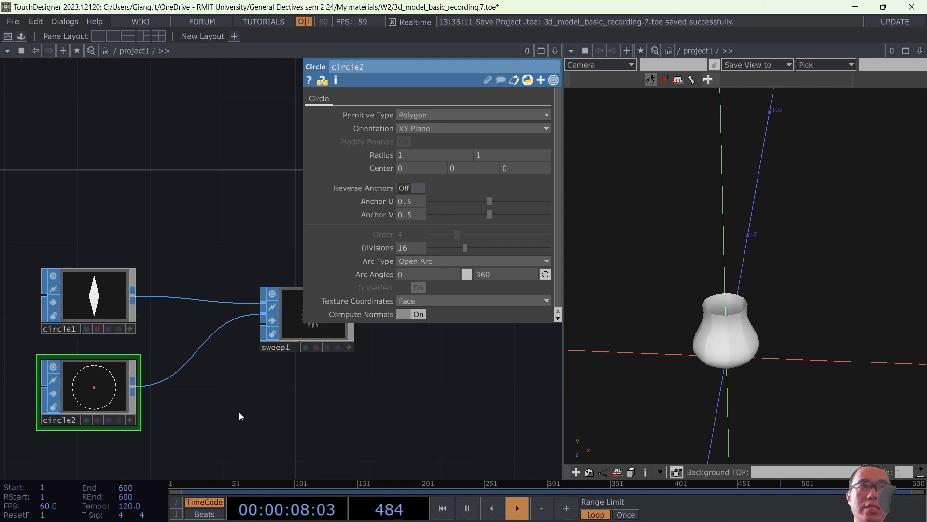
Reduce circle1's radius to 0.09 by 3.09 and save the project.
left_click(83, 274)
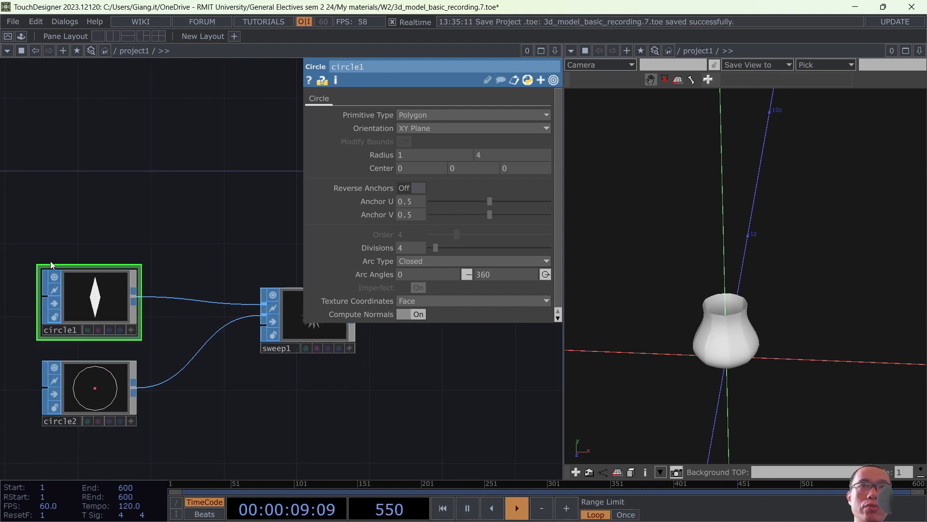
middle_click(380, 158)
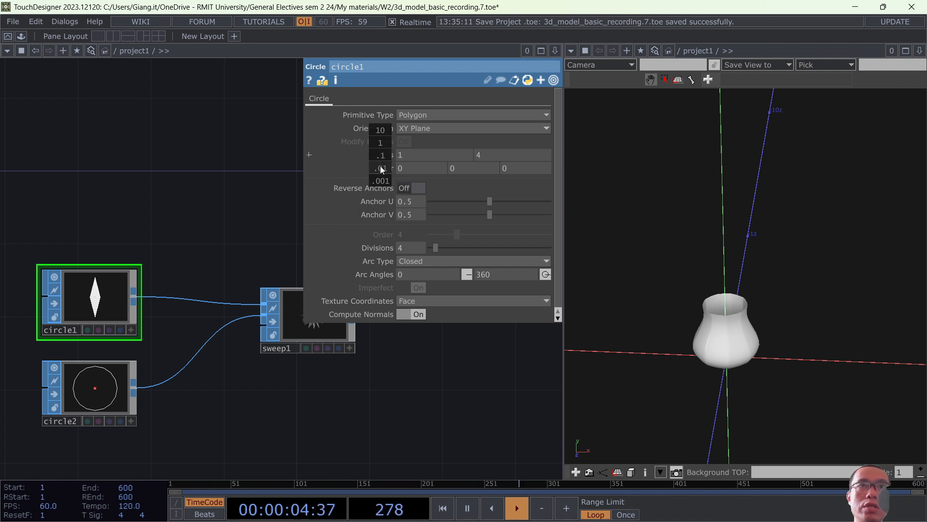
middle_click_drag(381, 166, 316, 168)
key("ctrl+s")
middle_click_drag(380, 137, 380, 137)
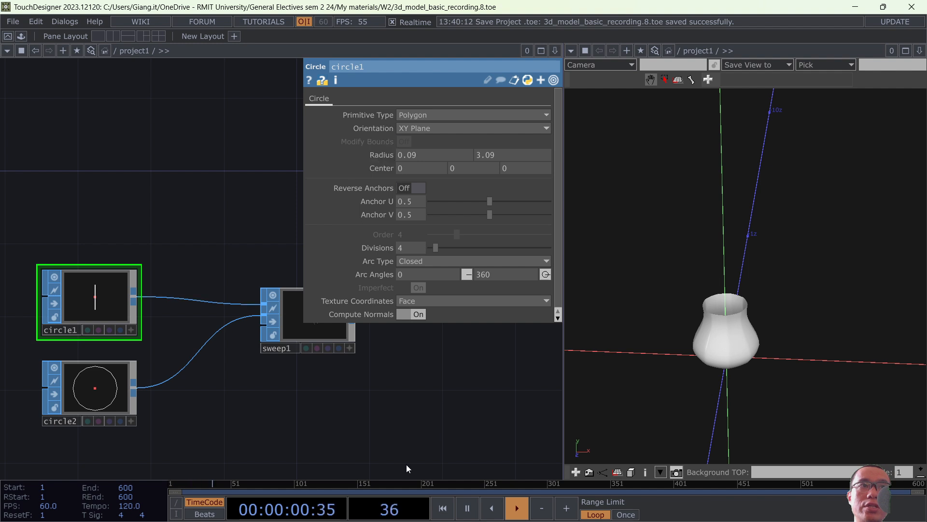
Examine how the narrowed circle1 profile is arranged along the backbone in sweep1's node viewer.
scroll(321, 375, "up", 5)
left_click_drag(308, 420, 289, 466)
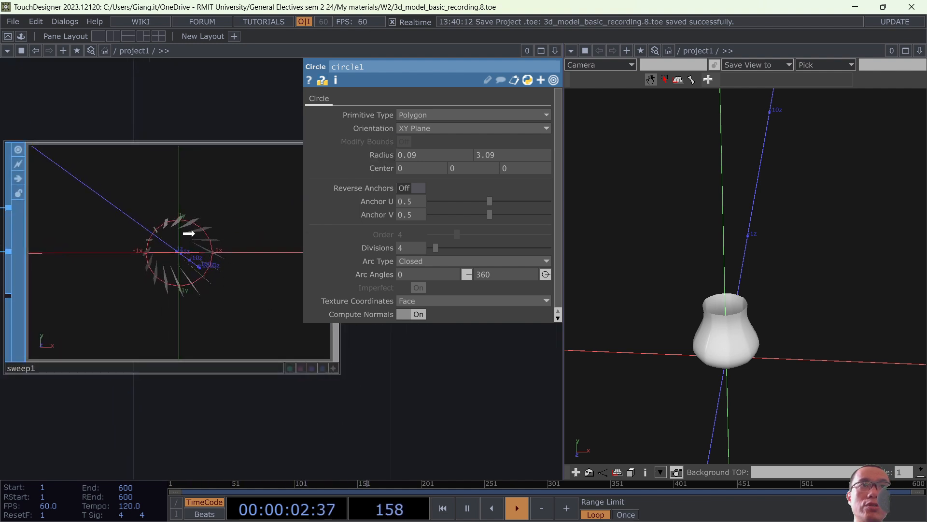
left_click_drag(189, 233, 173, 251)
left_click(269, 368)
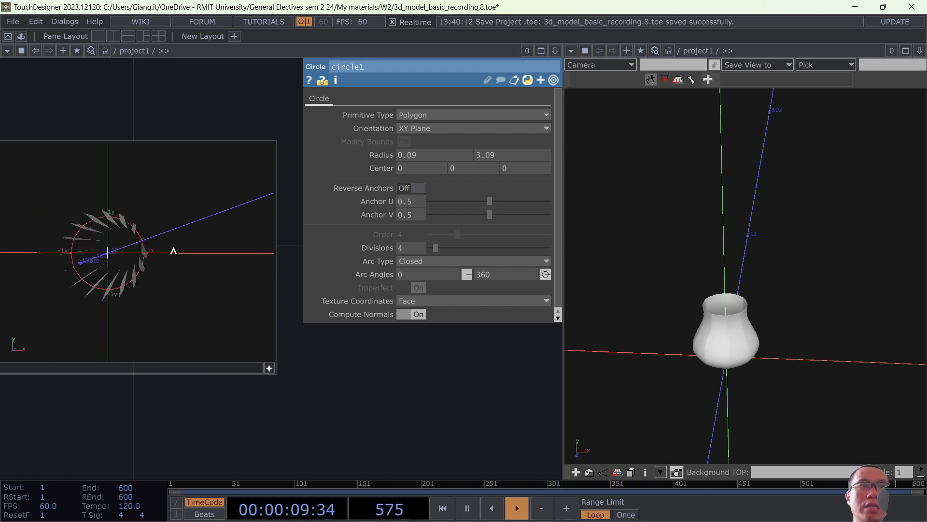
left_click(267, 371)
scroll(354, 376, "down", 4)
left_click_drag(357, 377, 559, 414)
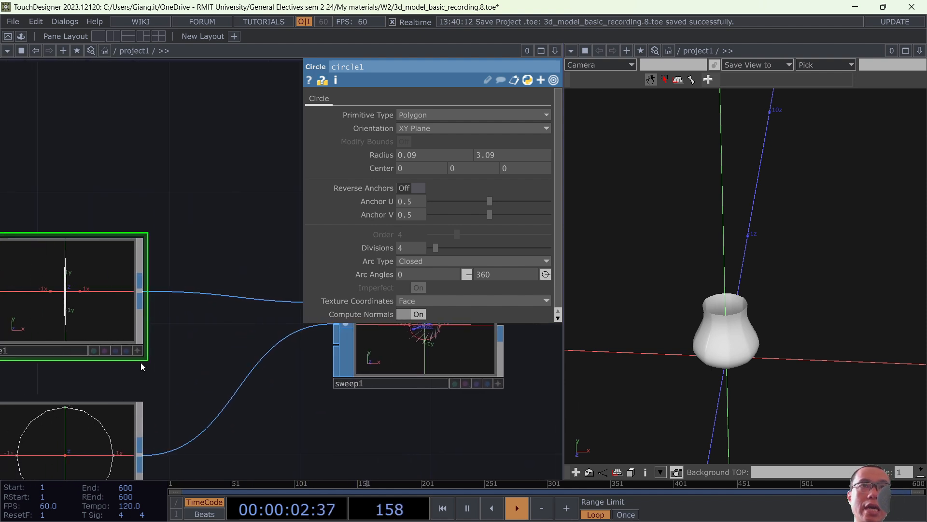
scroll(140, 363, "down", 3)
Shift circle1 slightly left and insert a Transform SOP on its connection to sweep1.
left_click_drag(86, 308, 63, 306)
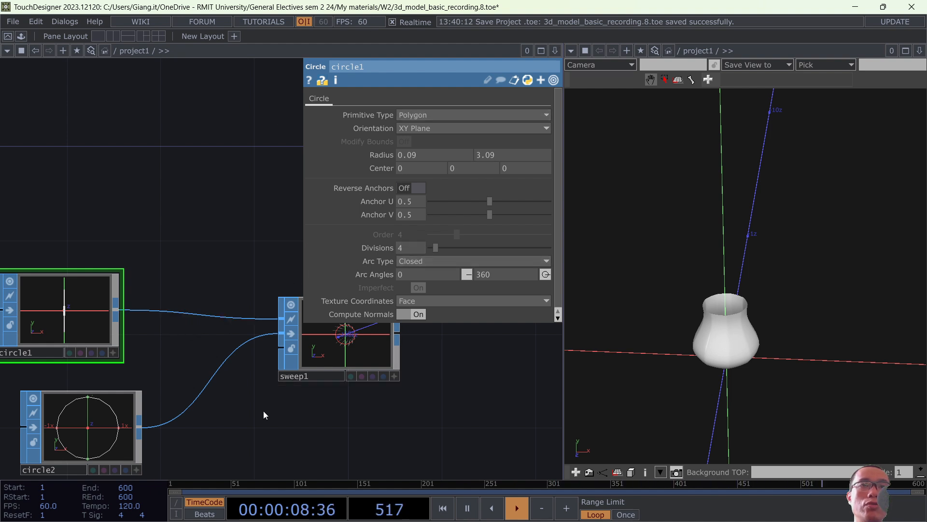
left_click_drag(358, 431, 366, 431)
right_click(188, 310)
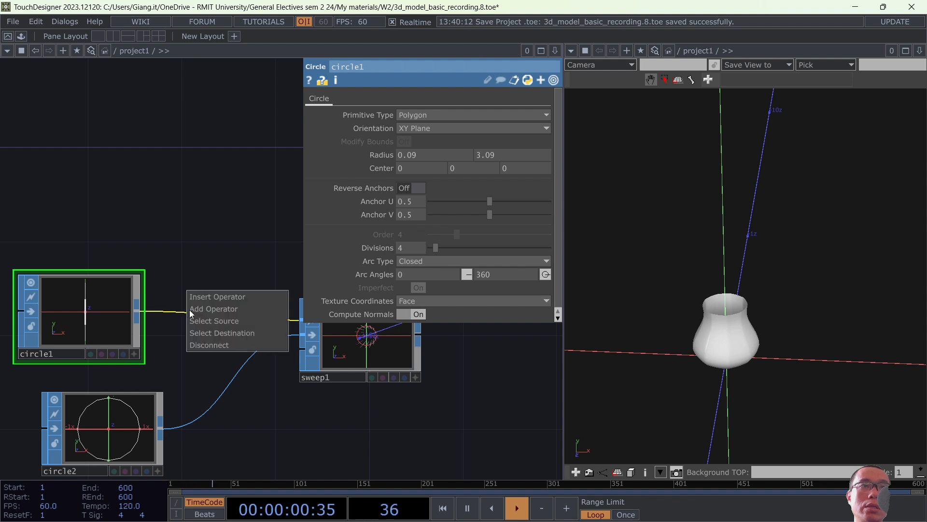
left_click(206, 297)
type("trans")
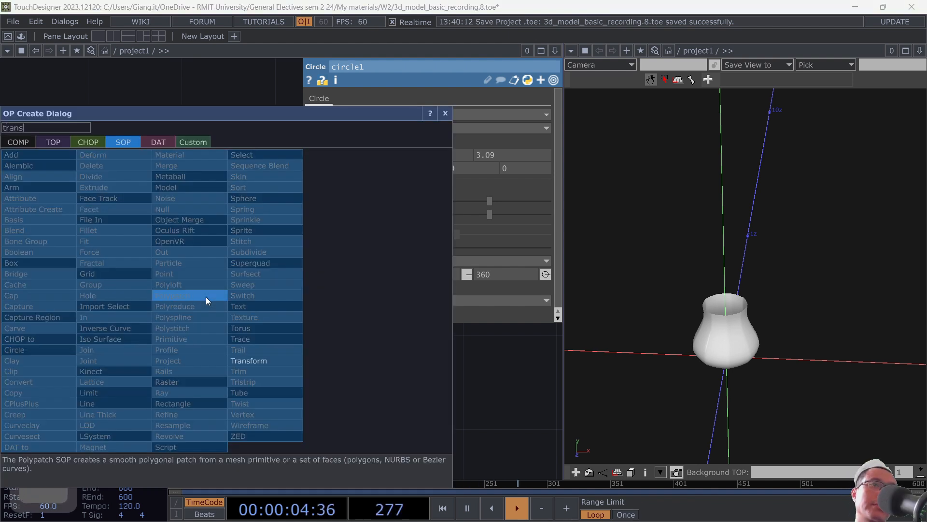
left_click(267, 360)
left_click(226, 317)
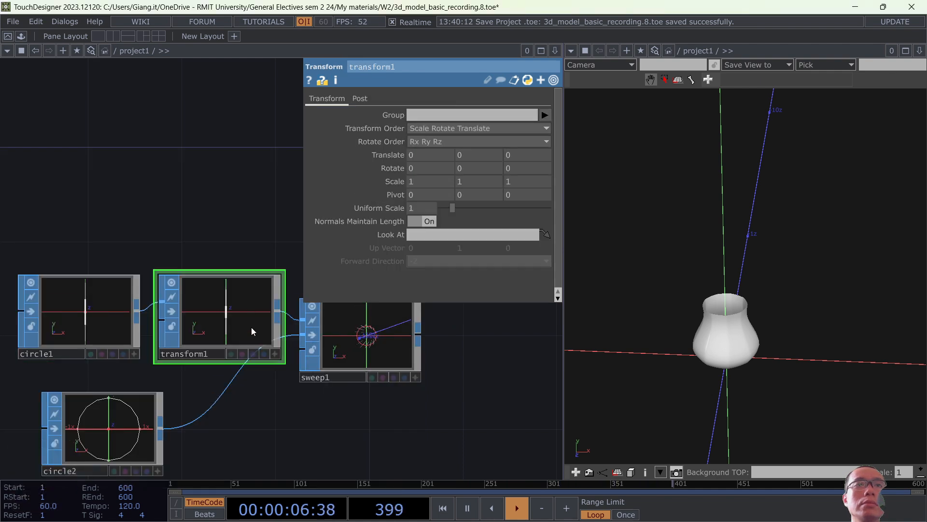
Space out the network by moving sweep1 and transform1 farther right of circle1.
left_click_drag(364, 327, 481, 327)
left_click_drag(273, 325, 321, 325)
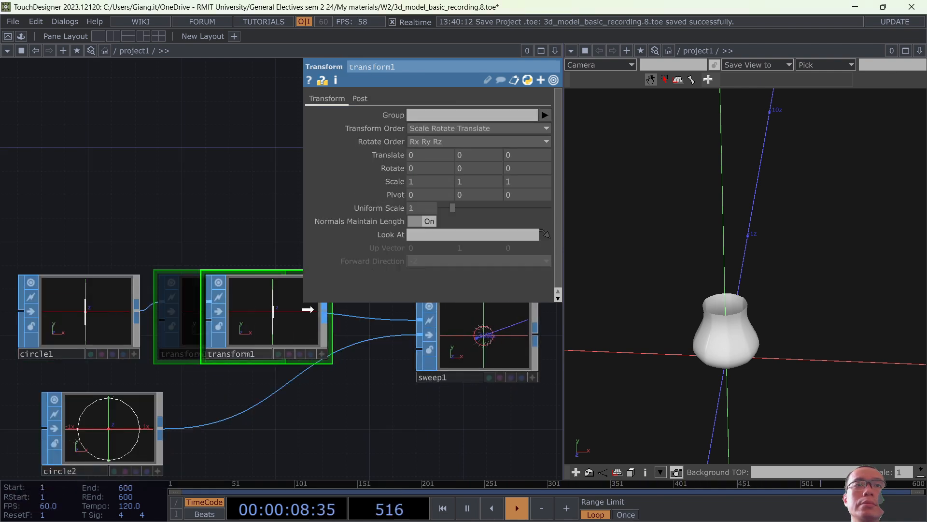
mouse_move(490, 345)
left_mouse_down()
mouse_move(513, 344)
mouse_move(486, 358)
left_mouse_up()
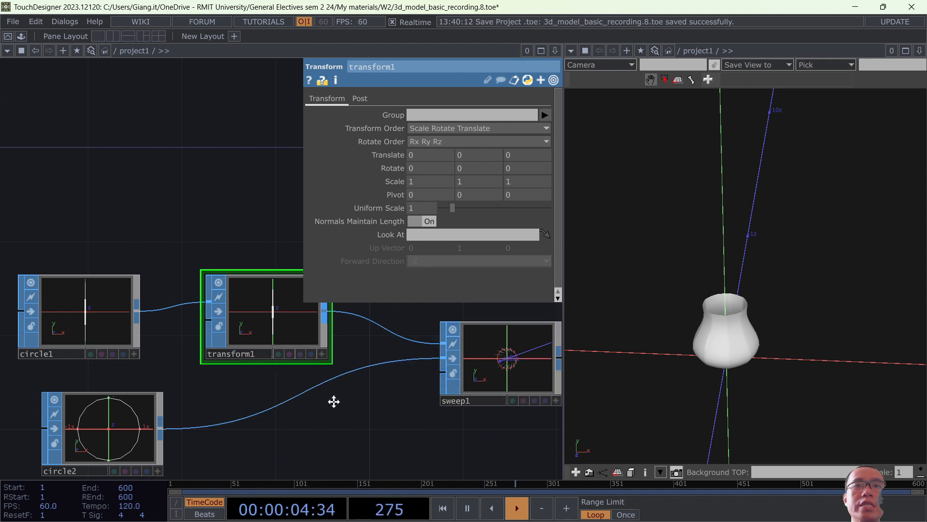
Set transform1's Z rotation to 30 while watching the swept result in sweep1's viewer.
left_click_drag(334, 402, 183, 397)
scroll(274, 362, "up", 3)
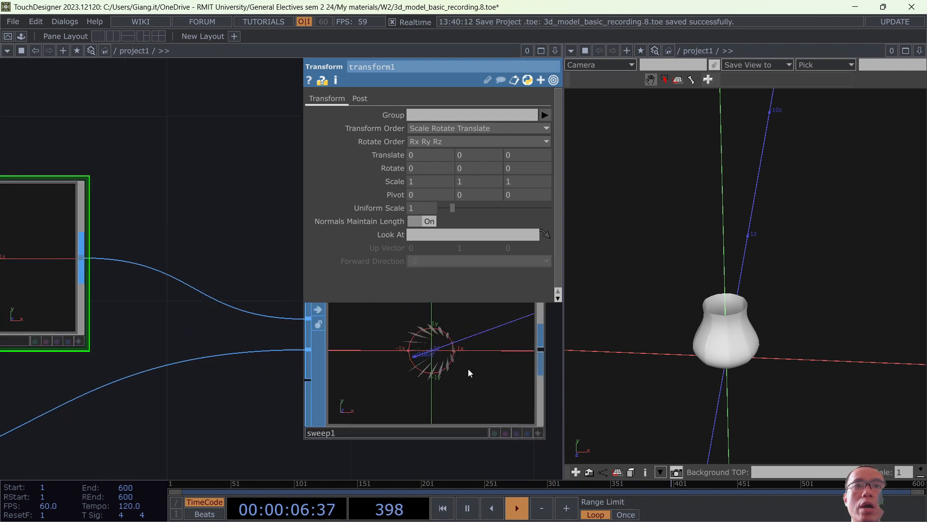
scroll(476, 360, "up", 3)
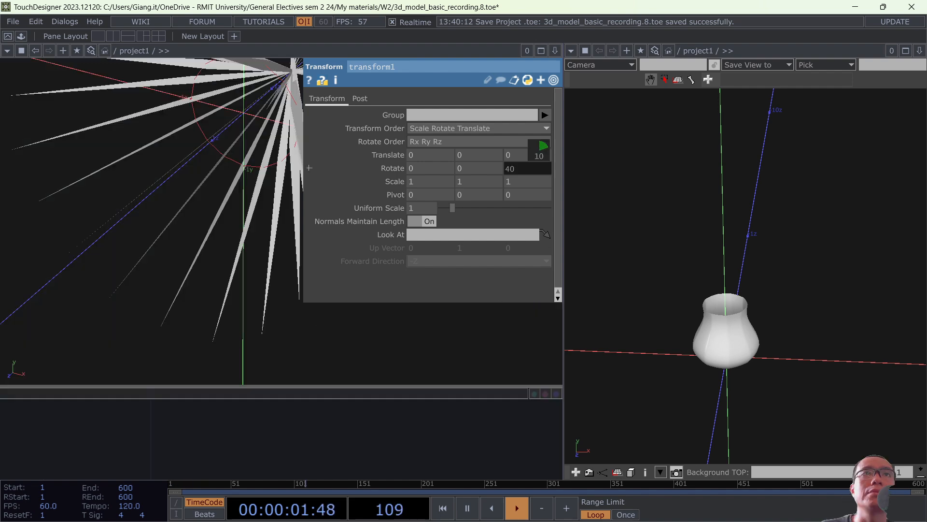
left_click_drag(539, 150, 530, 152)
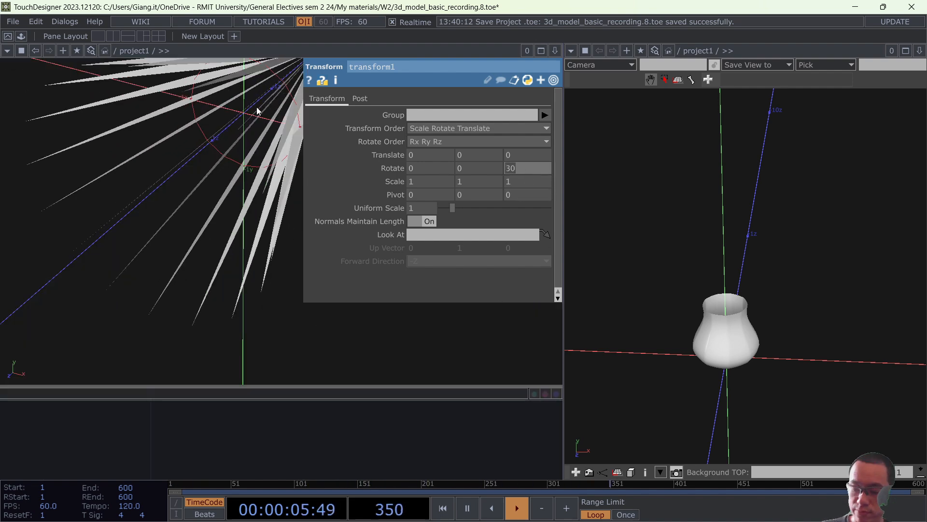
key("Insert")
key("Return")
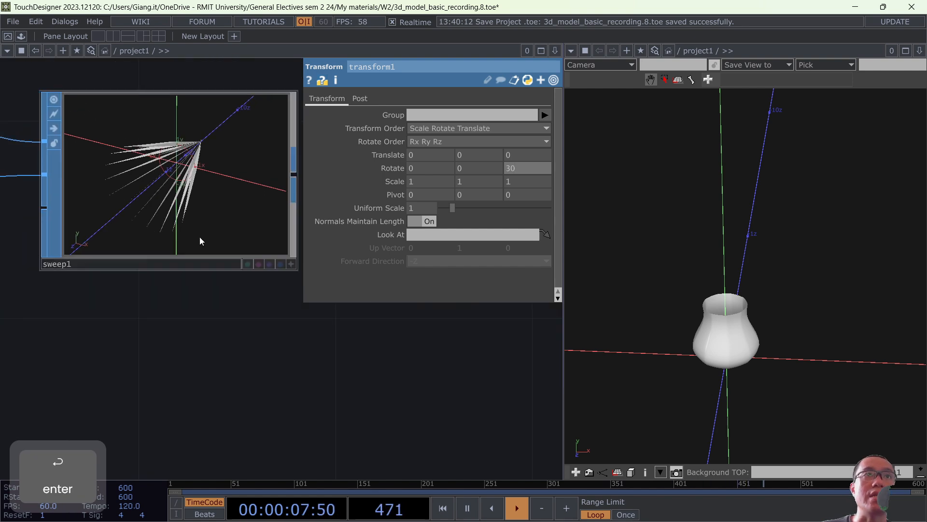
Select circle1 and increase its X radius to 0.38 to widen the profile.
left_click_drag(217, 232, 187, 207)
scroll(240, 300, "down", 1)
scroll(240, 300, "down", 3)
left_click_drag(250, 346, 351, 421)
scroll(99, 210, "down", 3)
scroll(99, 210, "down", 2)
left_click_drag(25, 244, 151, 267)
left_click(140, 249)
middle_click(422, 154)
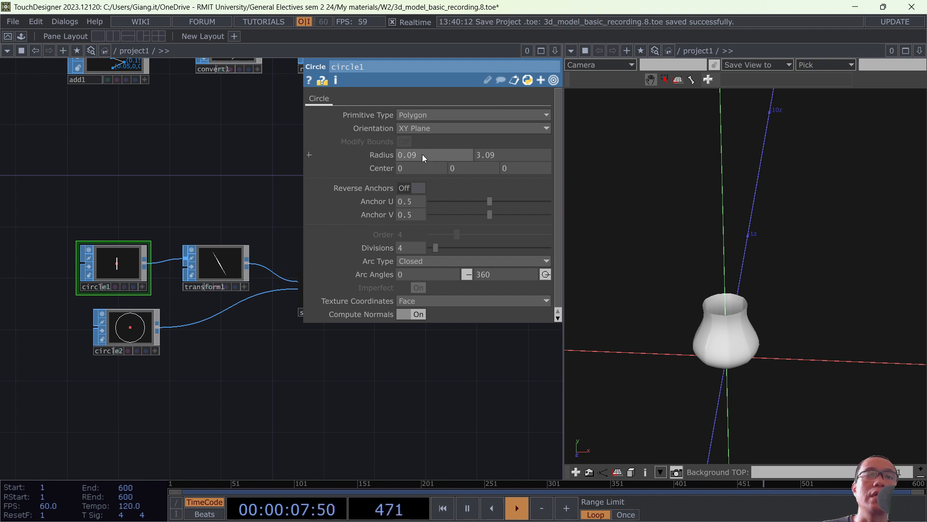
scroll(124, 237, "up", 4)
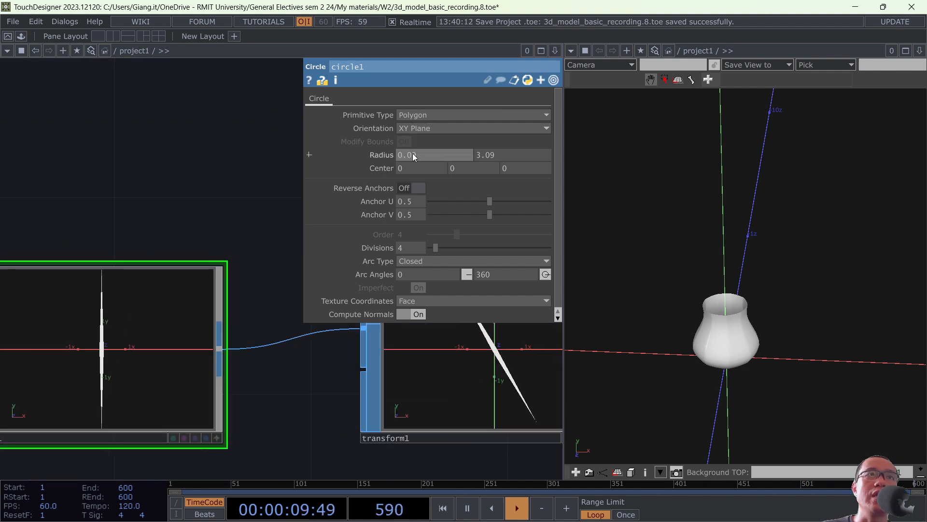
middle_click_drag(445, 157, 458, 169)
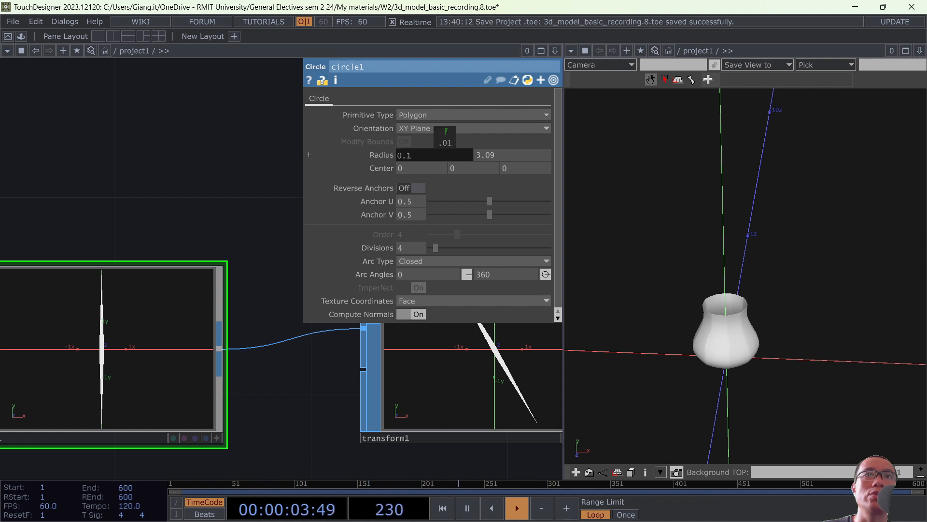
middle_click_drag(446, 133, 443, 138)
scroll(282, 419, "down", 2)
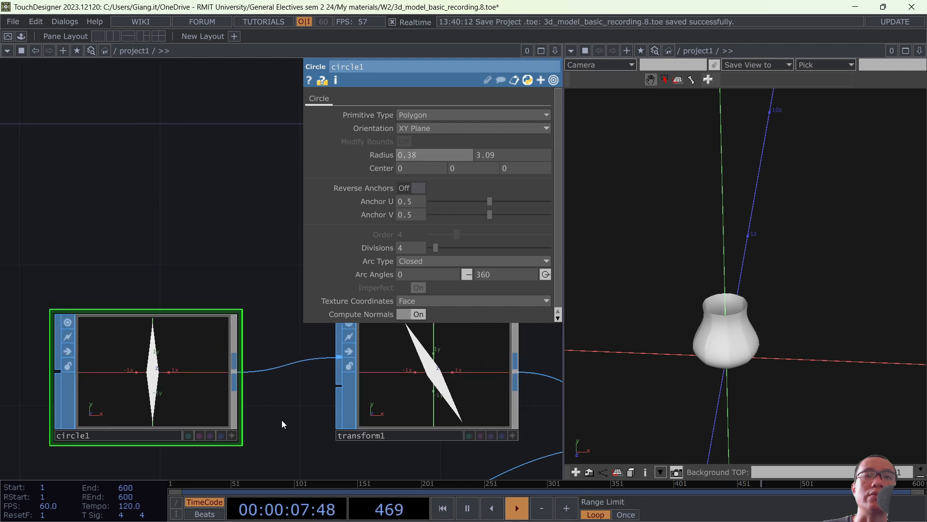
Move sweep1 slightly farther away from transform1 and make its viewer interactive.
left_click_drag(282, 419, 4, 310)
left_click_drag(427, 441, 47, 402)
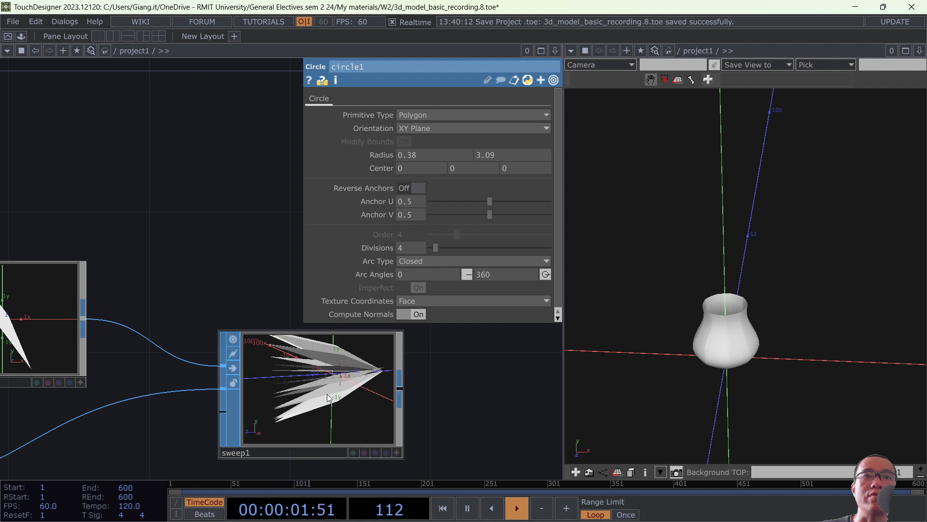
left_click_drag(327, 393, 391, 389)
left_click(433, 454)
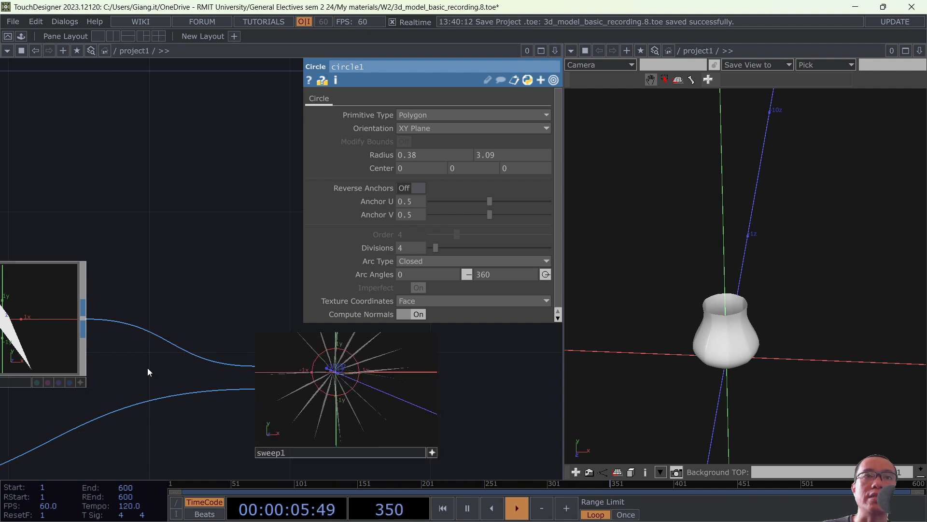
Select transform1 and set its Y rotation to 90, checking the swept shape in sweep1's viewer.
left_click(49, 333)
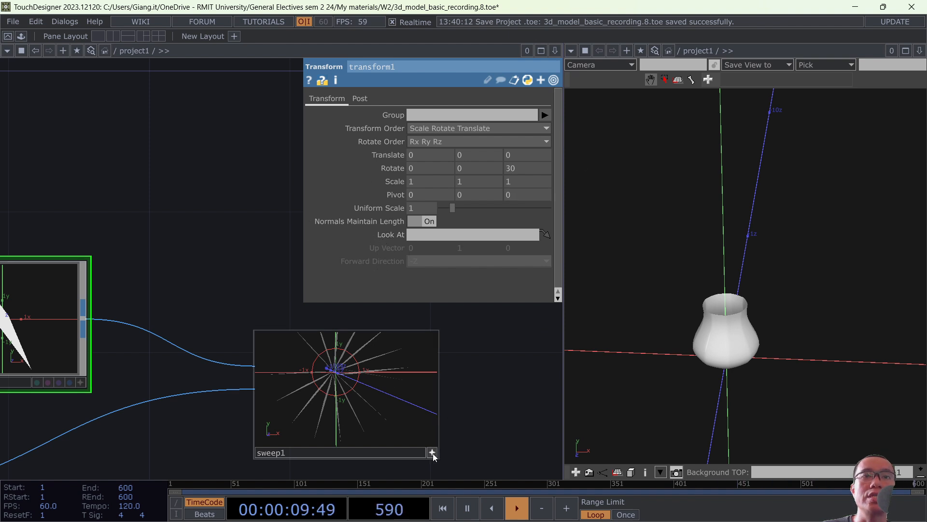
left_click(403, 393)
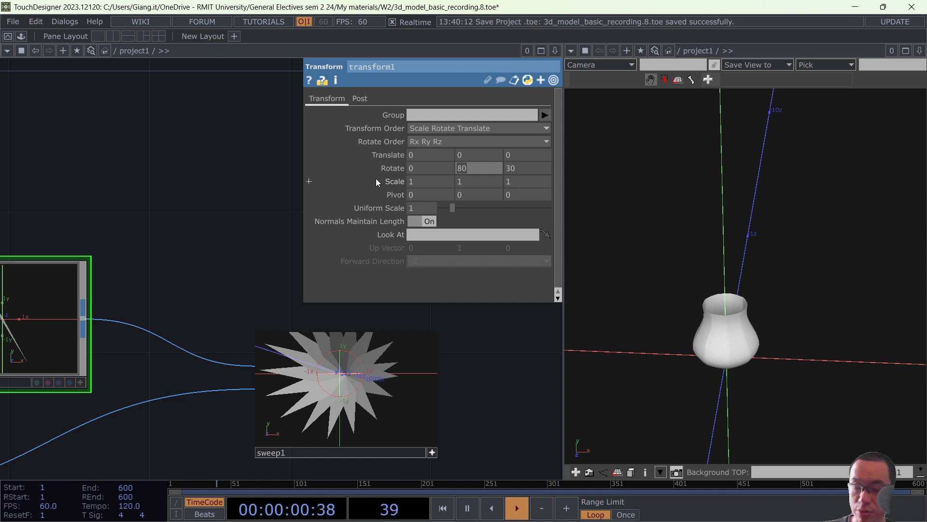
type("90")
key("Return")
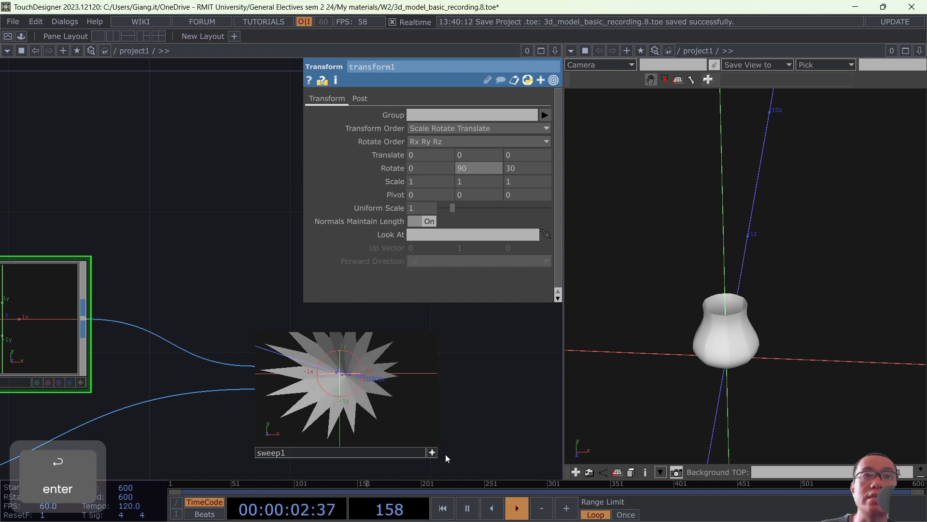
Examine the swept shape in sweep1's viewer from several angles and zoom distances.
left_click(432, 453)
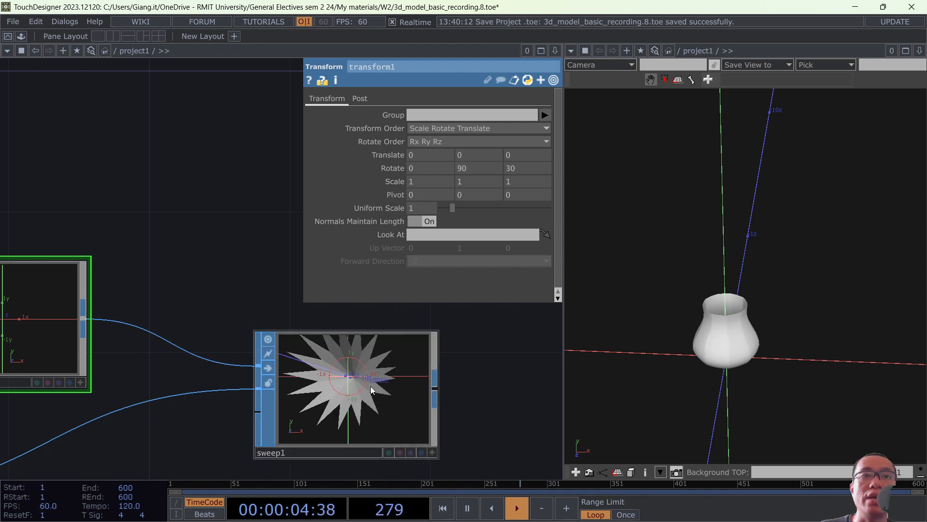
scroll(370, 387, "up", 5)
scroll(417, 393, "down", 5)
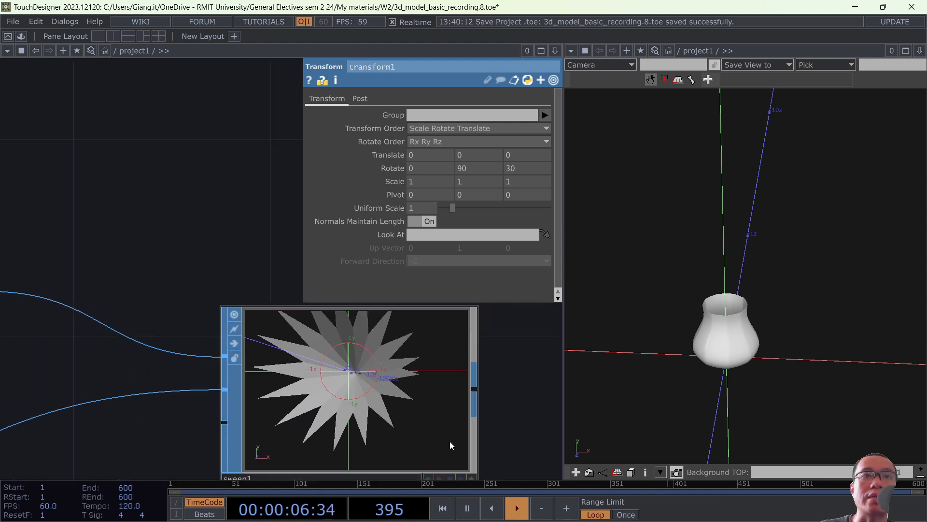
scroll(446, 417, "down", 3)
left_click_drag(435, 425, 416, 389)
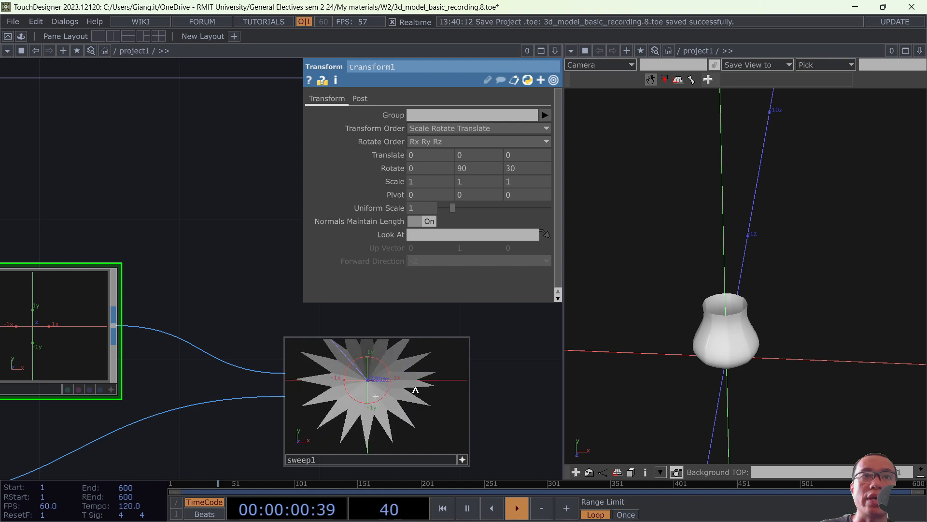
scroll(430, 414, "up", 3)
scroll(430, 414, "down", 4)
left_click(462, 460)
left_click(461, 460)
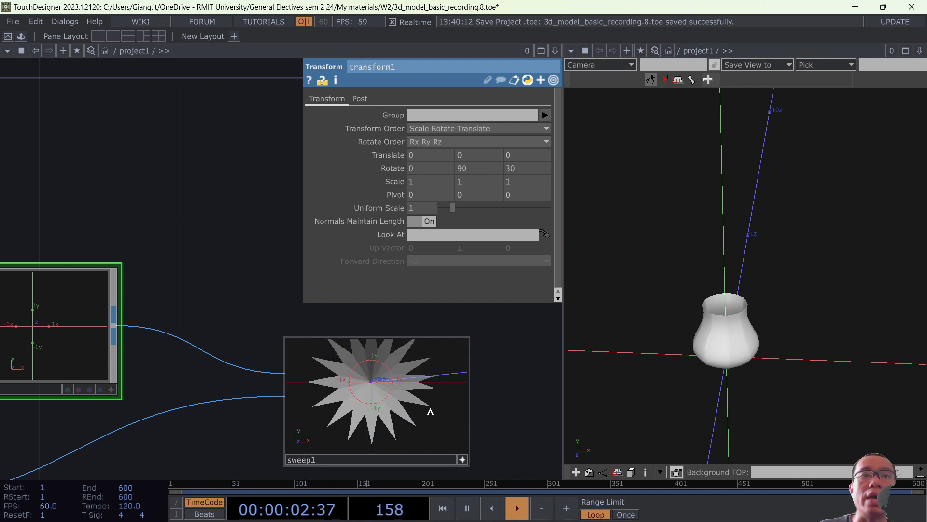
scroll(429, 409, "down", 1)
scroll(428, 408, "down", 1)
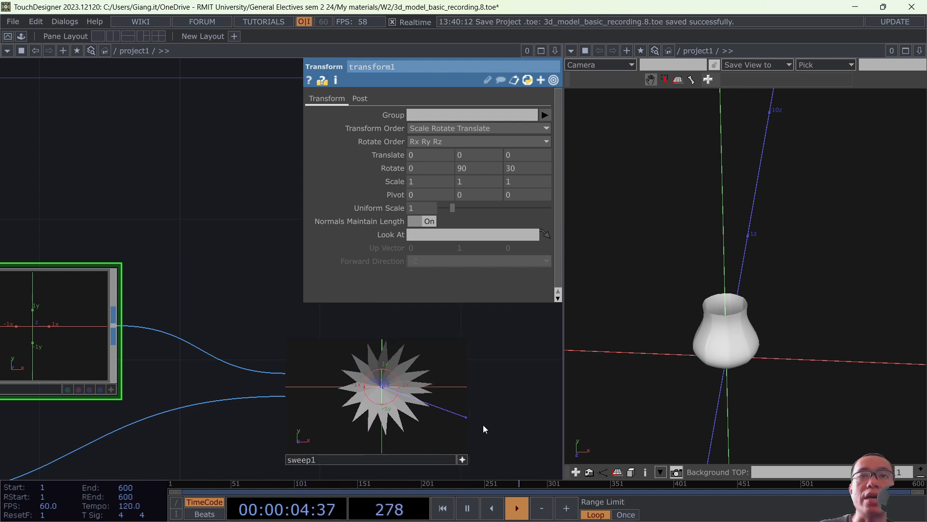
left_click(462, 460)
Save the project as its next incremental version.
scroll(488, 388, "down", 5)
left_click_drag(346, 380, 15, 399)
left_click_drag(298, 178, 167, 224)
left_click_drag(213, 334, 122, 343)
key("ctrl+s")
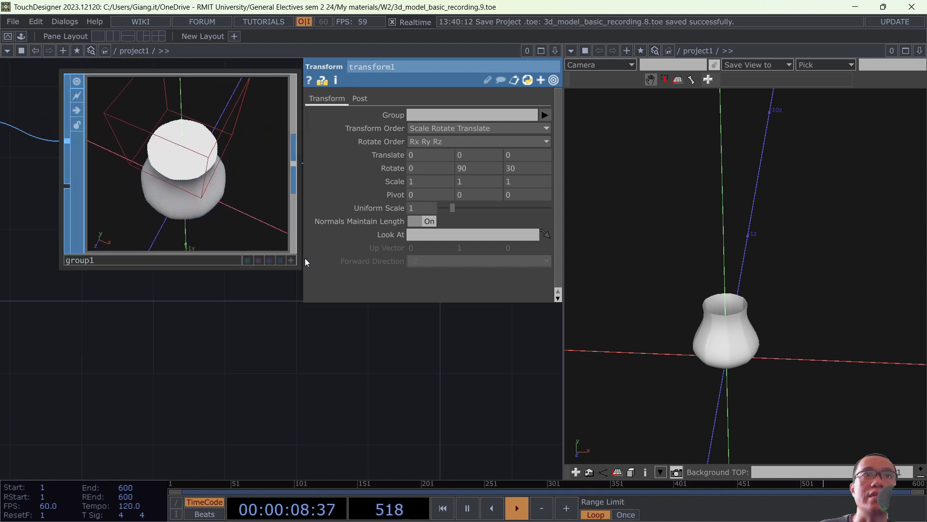
Turn off the display flag on delete1 and turn it on for sweep1 to show the swept shape instead of the vase.
left_click_drag(234, 316, 84, 338)
scroll(138, 310, "down", 5)
scroll(177, 292, "up", 4)
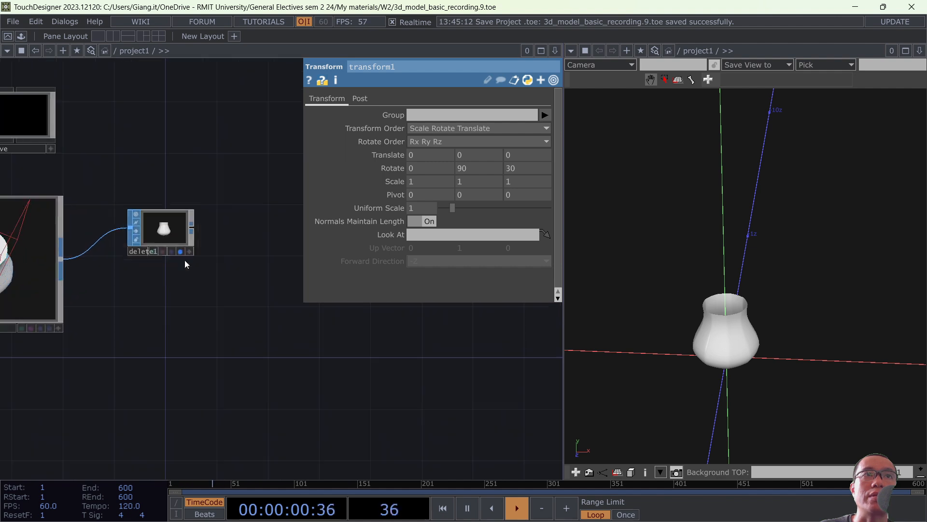
left_click(181, 252)
left_click_drag(175, 378, 353, 157)
left_click_drag(179, 307, 480, 245)
scroll(234, 213, "up", 5)
left_click(229, 230)
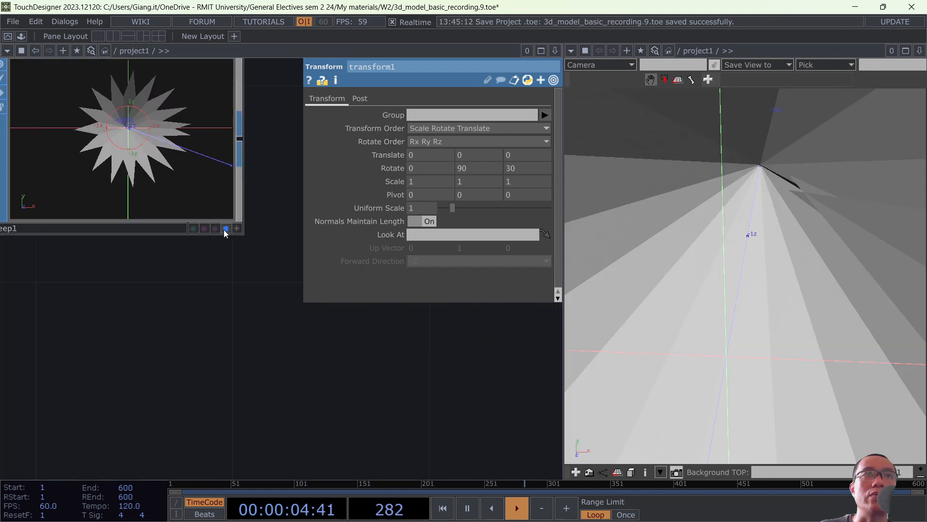
Examine the swept flower geometry from several distances and angles, and check the point and primitive information of circle2.
scroll(778, 264, "down", 5)
left_click_drag(771, 236, 860, 261)
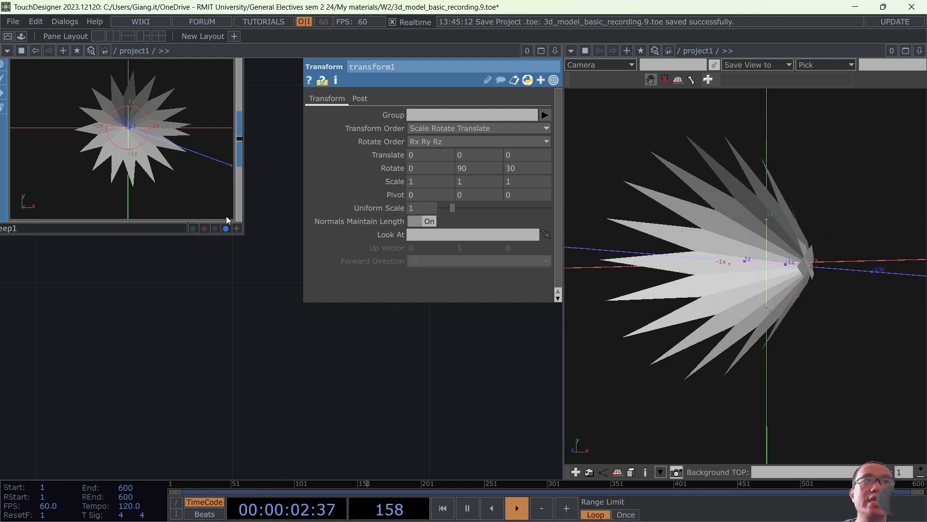
scroll(167, 132, "up", 3)
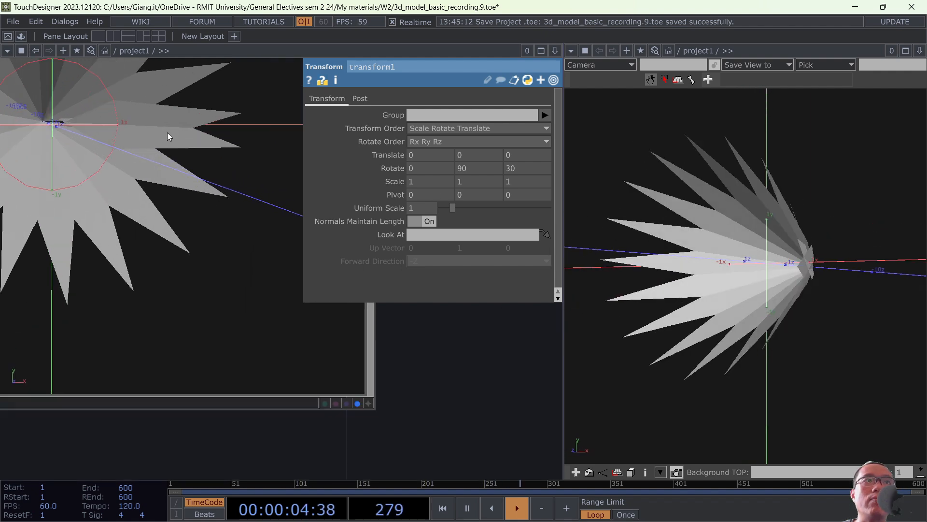
scroll(160, 132, "down", 4)
scroll(205, 175, "down", 3)
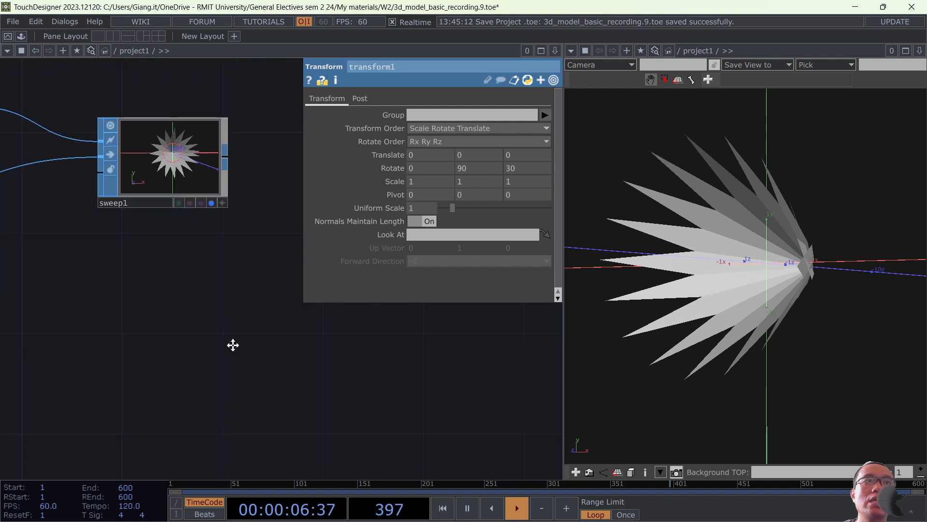
scroll(240, 335, "down", 3)
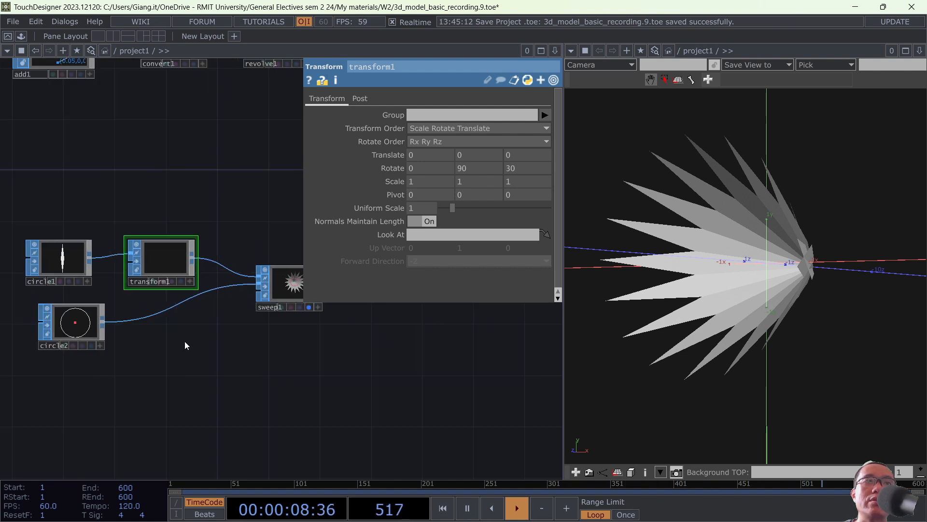
middle_click(84, 332)
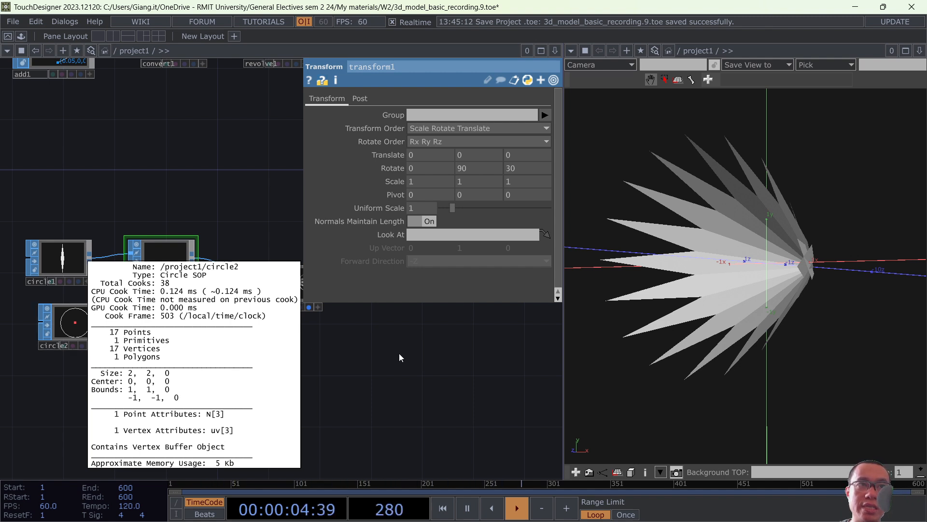
scroll(261, 324, "up", 10)
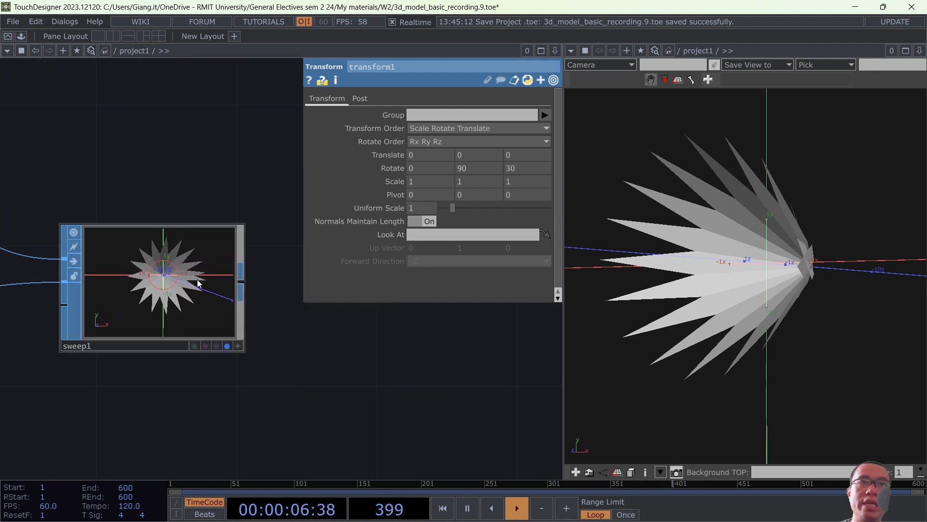
Display the sweep1 node's viewer in wireframe and turn its view to show the petals at an angle.
scroll(235, 382, "down", 5)
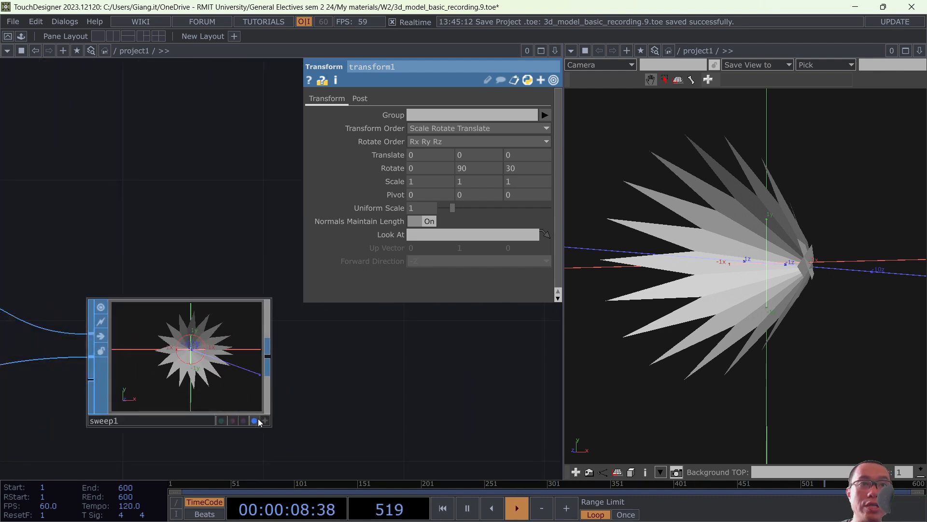
key("w")
left_click_drag(244, 387, 168, 327)
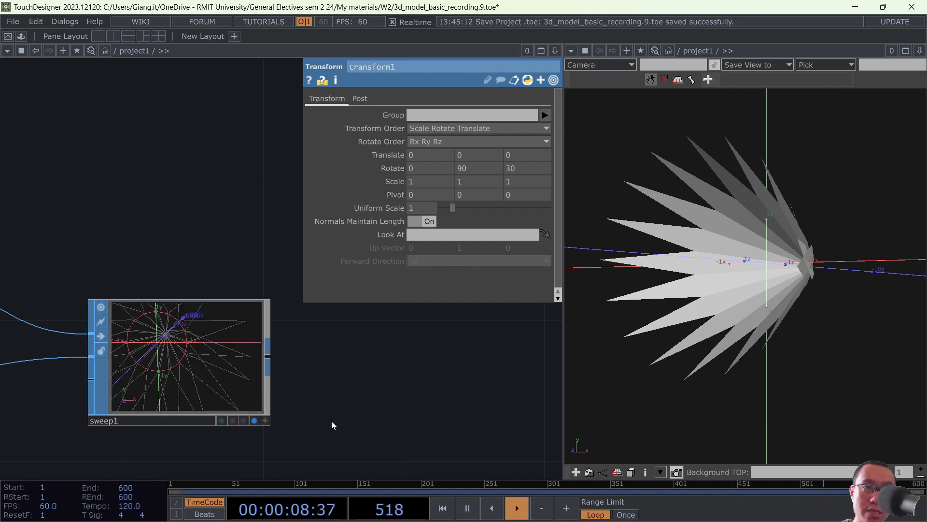
Add a Delete SOP beside sweep1 and connect sweep1's output to its input.
key("Tab")
type("delte")
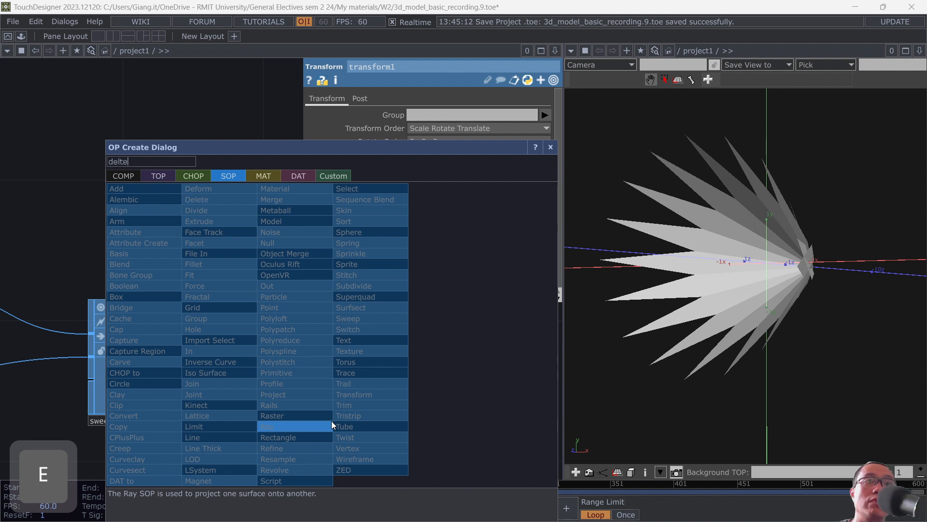
key("BackSpace")
key("BackSpace")
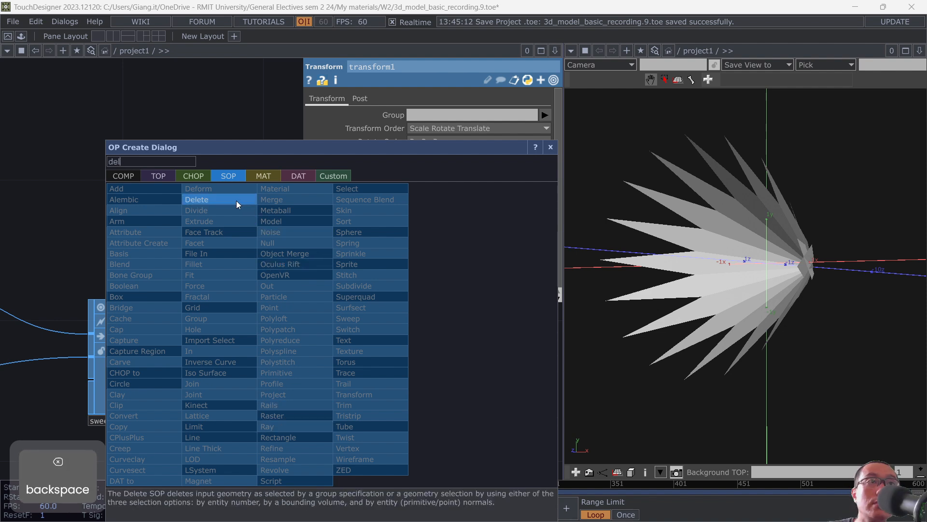
type("ete")
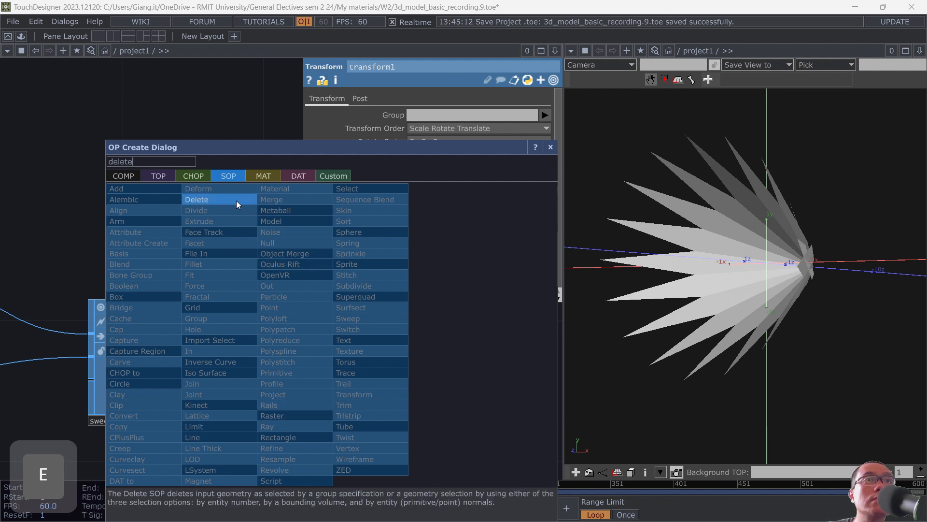
left_click(226, 201)
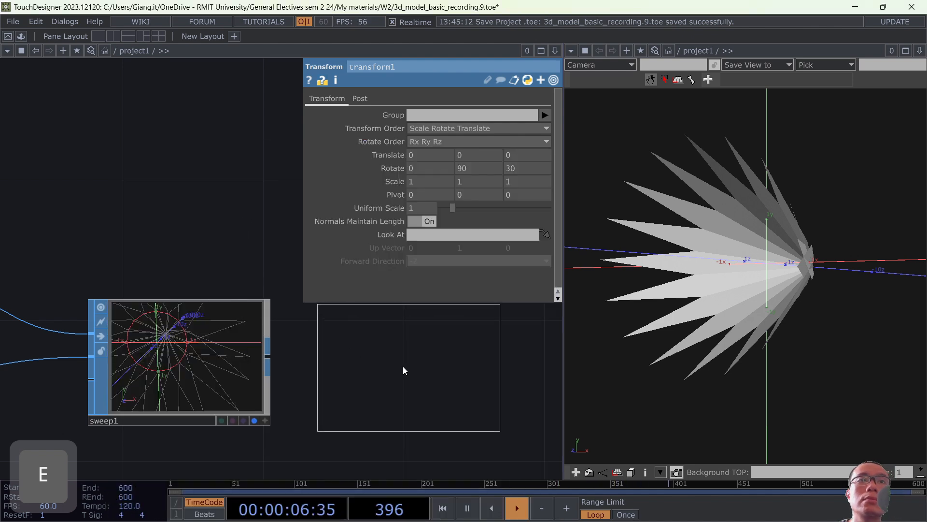
left_click(418, 369)
left_click_drag(267, 355, 337, 356)
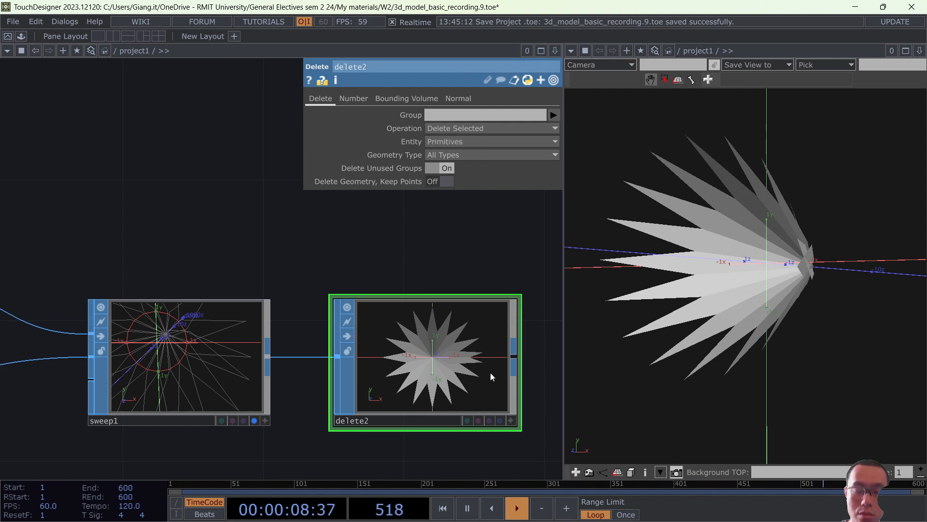
Make the delete2 node's viewer active, hide its parameters and turn on primitive numbers in its display options.
key("p")
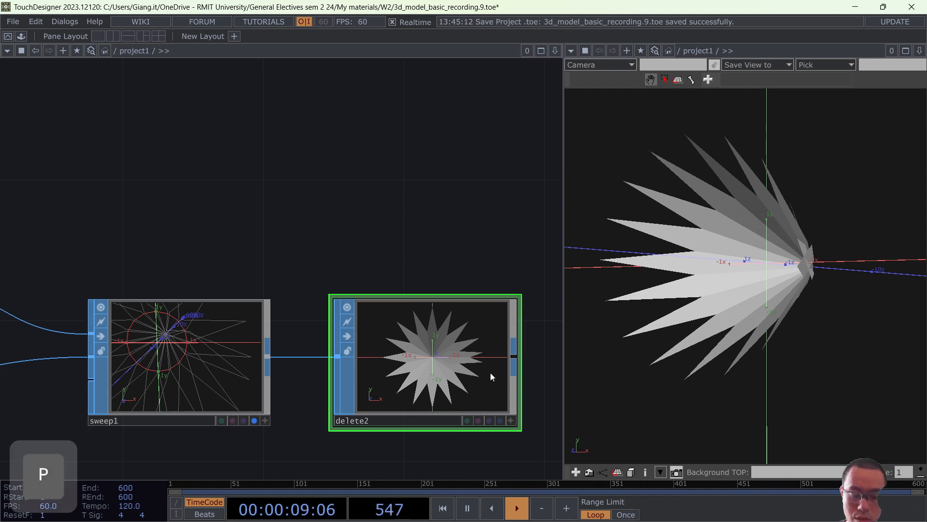
left_click(511, 421)
key("p")
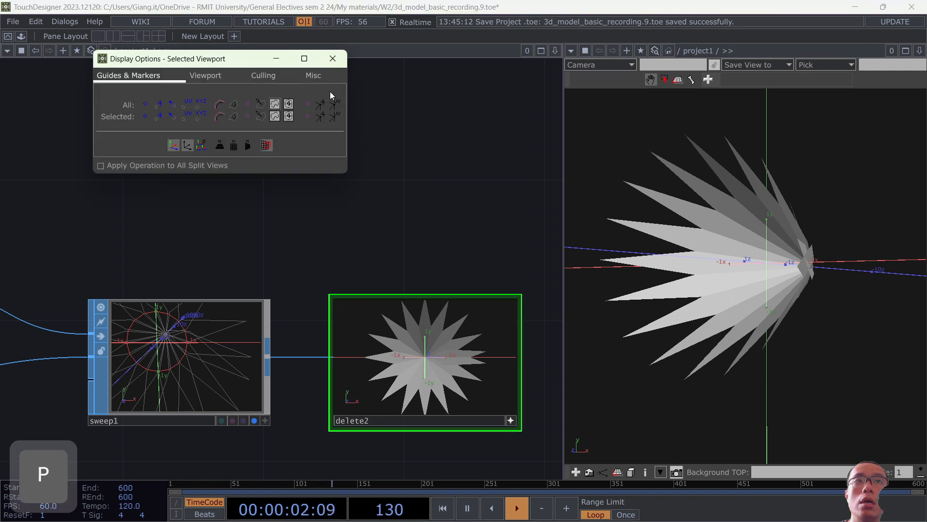
left_click(224, 106)
left_click(236, 106)
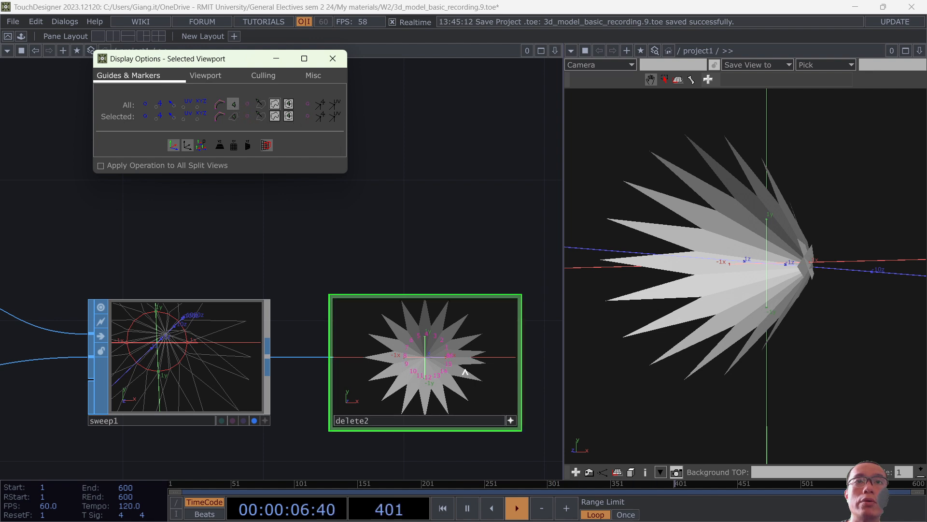
left_click(334, 59)
Switch the delete2 viewer to wireframe and enlarge the node so the primitive numbers are easier to read.
scroll(427, 387, "up", 3)
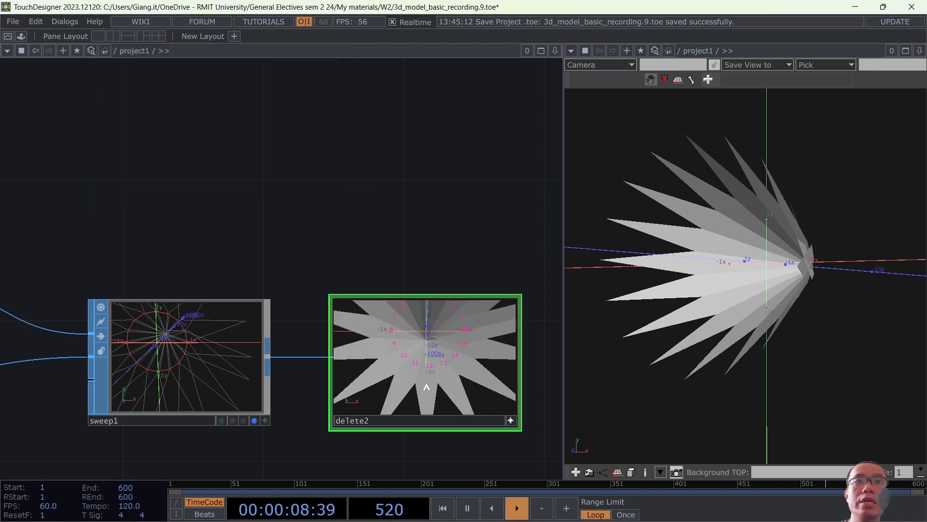
scroll(482, 350, "up", 3)
scroll(449, 325, "up", 3)
scroll(459, 328, "down", 7)
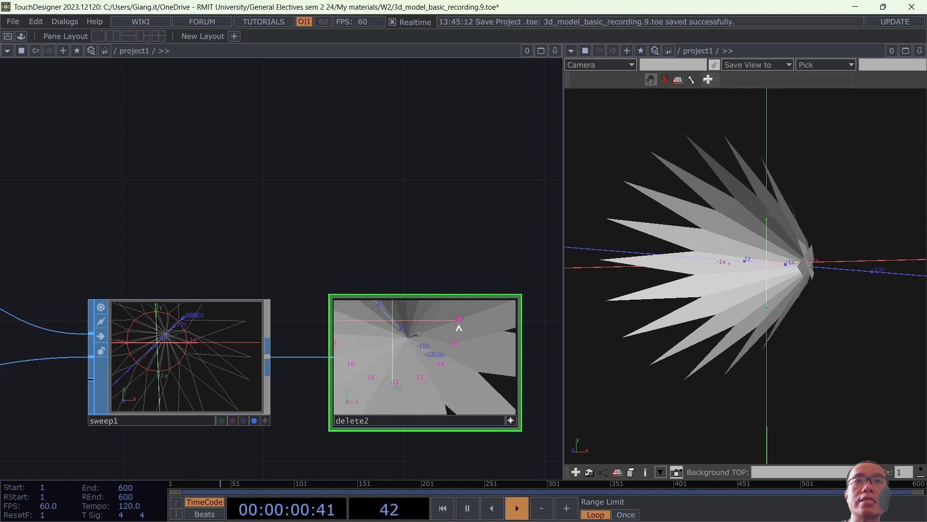
scroll(460, 336, "down", 3)
key("w")
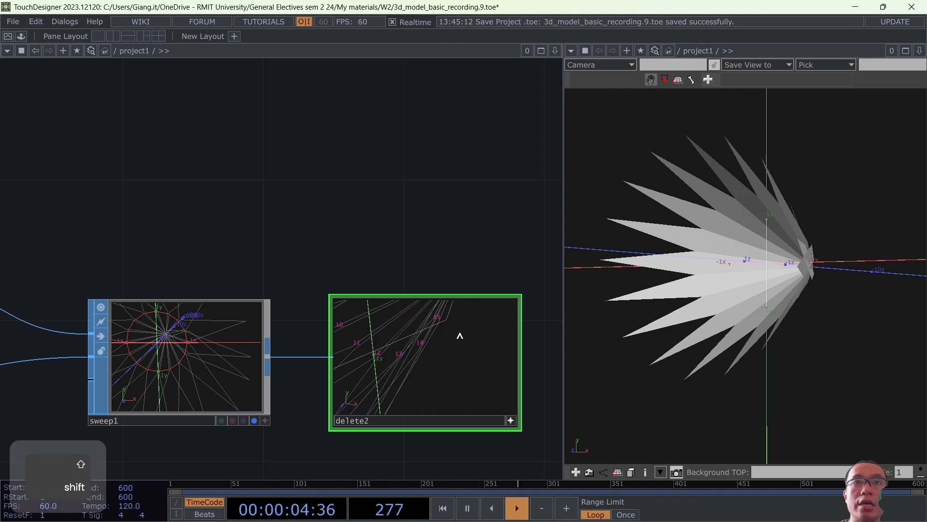
left_click_drag(514, 421, 548, 483, "shift")
Inspect the primitive numbers around the flower's centre in the delete2 viewer to identify the overlapping petals.
mouse_move(442, 372)
left_mouse_down("shift")
mouse_move(480, 356)
mouse_move(466, 364)
mouse_move(489, 331)
mouse_move(483, 325)
mouse_move(437, 364)
mouse_move(436, 393)
mouse_move(451, 372)
left_mouse_up("shift")
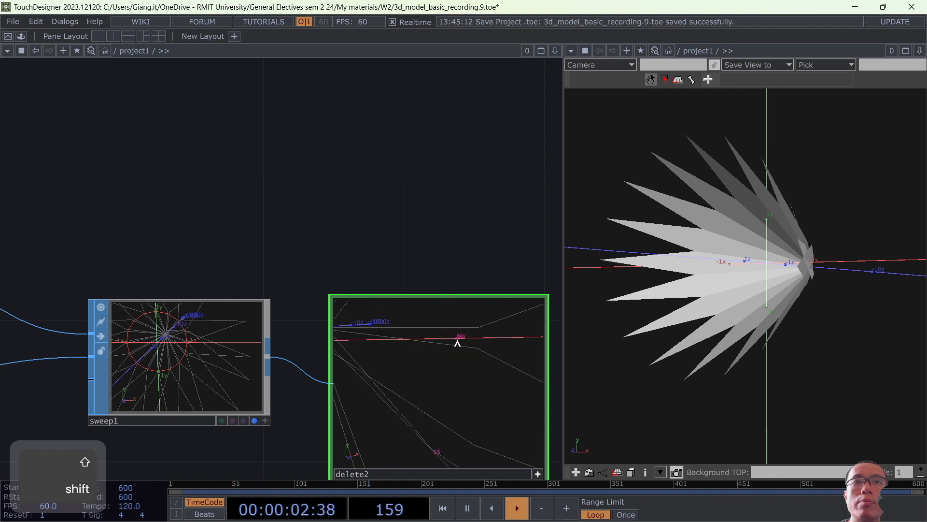
scroll(459, 345, "down", 2)
scroll(459, 344, "down", 1)
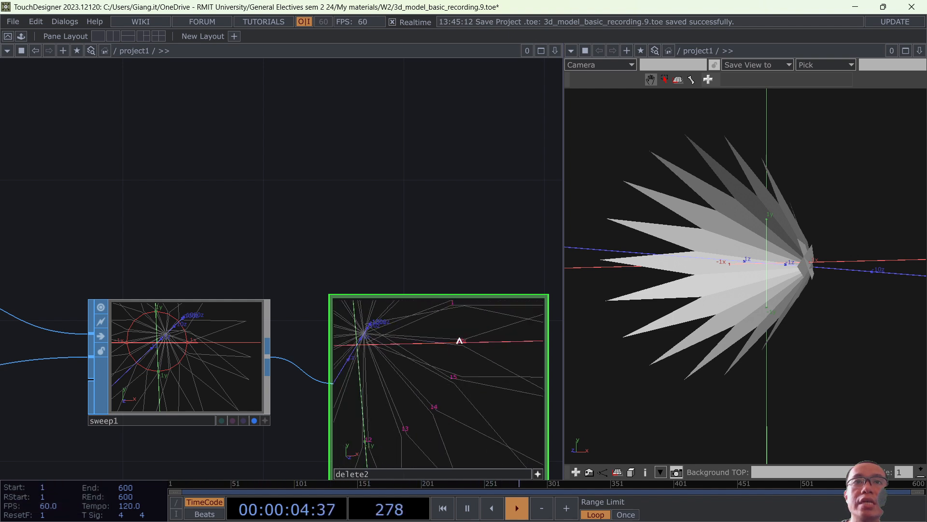
scroll(460, 338, "up", 2)
scroll(459, 337, "down", 4)
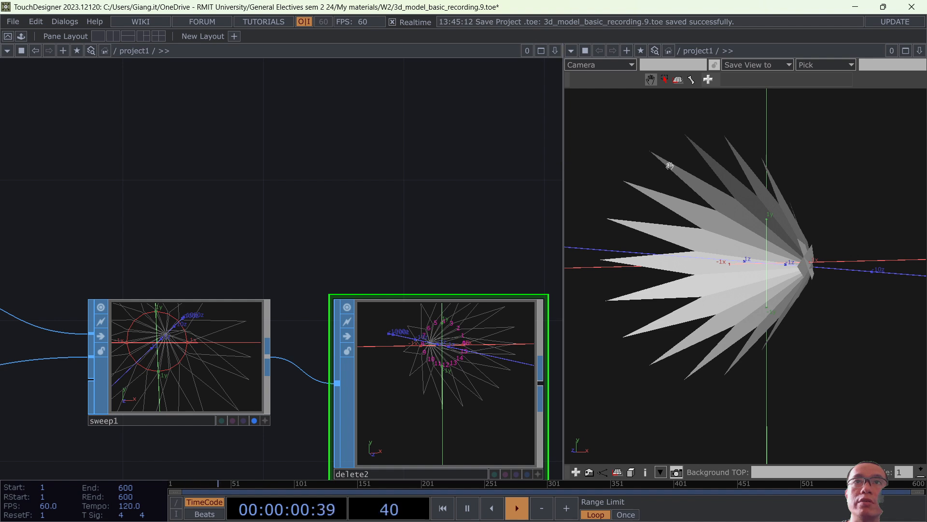
Shift sweep1 and delete2 leftward in the network and show the parameters of delete2.
left_click_drag(202, 333, 133, 333)
left_click_drag(381, 346, 312, 328)
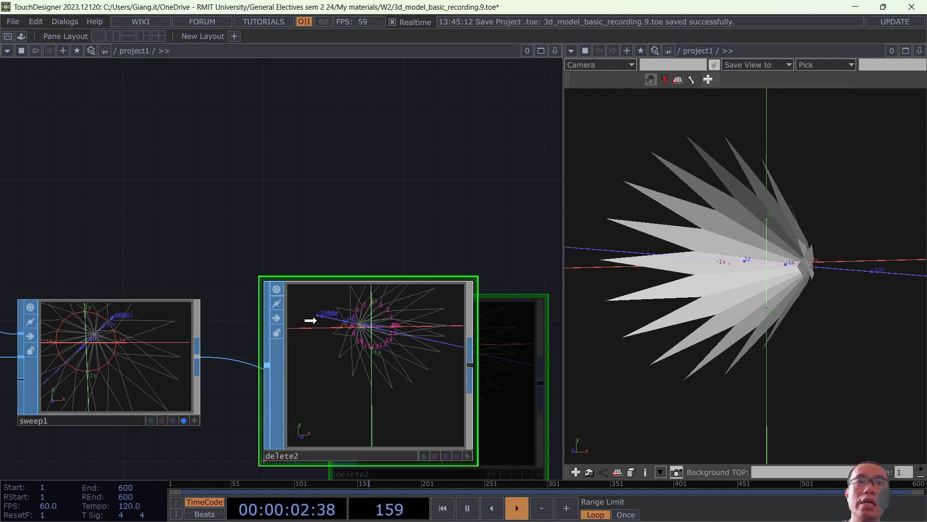
key("p")
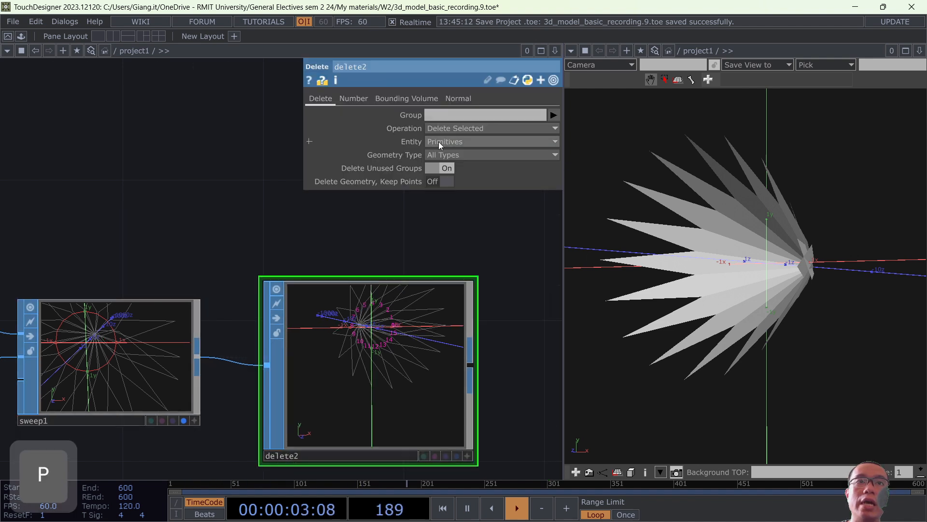
Enable deletion by number on delete2 and set its pattern to 0, checking the petals in both viewers.
left_click(357, 99)
left_click(437, 116)
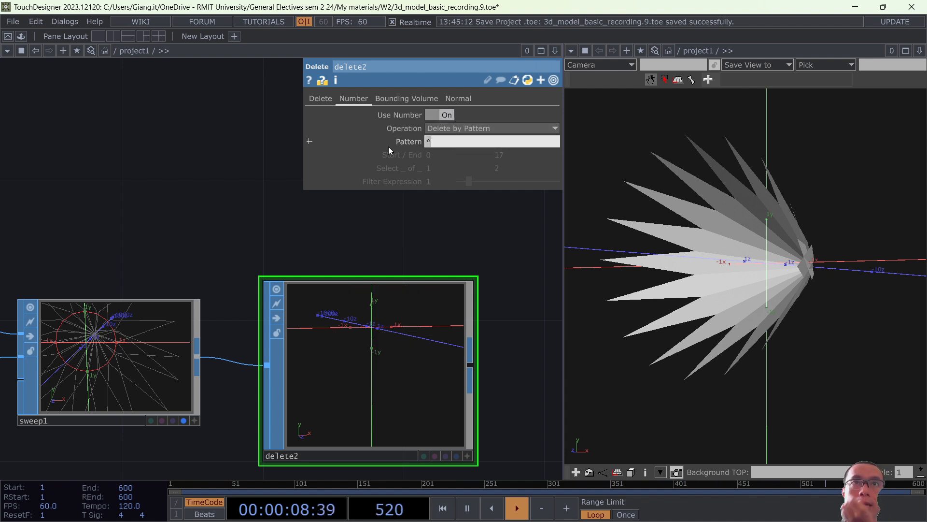
type("0")
key("Return")
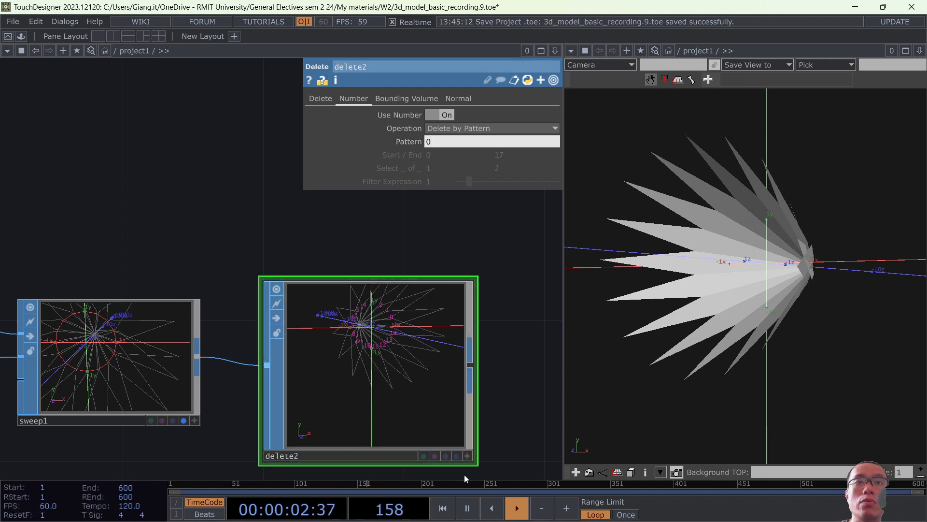
left_click(402, 335)
left_click_drag(401, 335, 427, 317)
left_click_drag(810, 270, 822, 274)
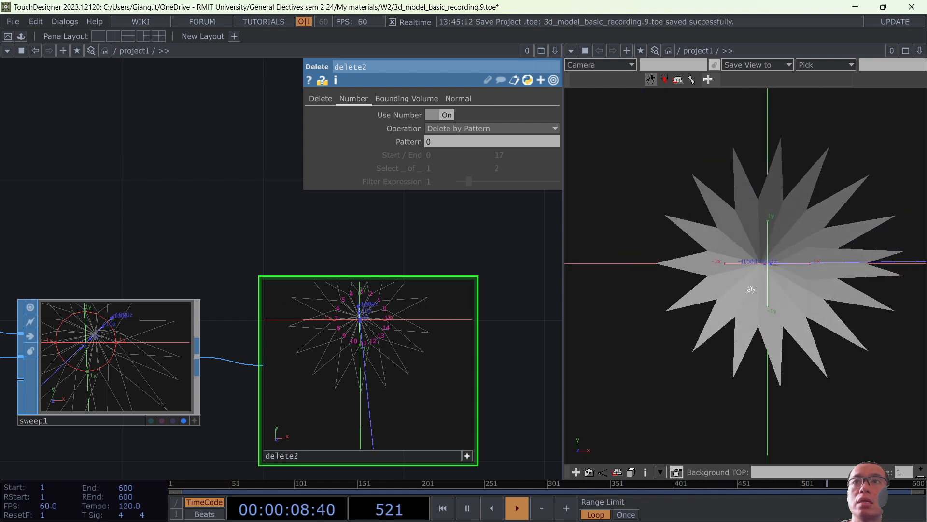
Extend the deletion pattern of delete2 to 0 16 and check the flower from another angle.
left_click(456, 141)
type("1")
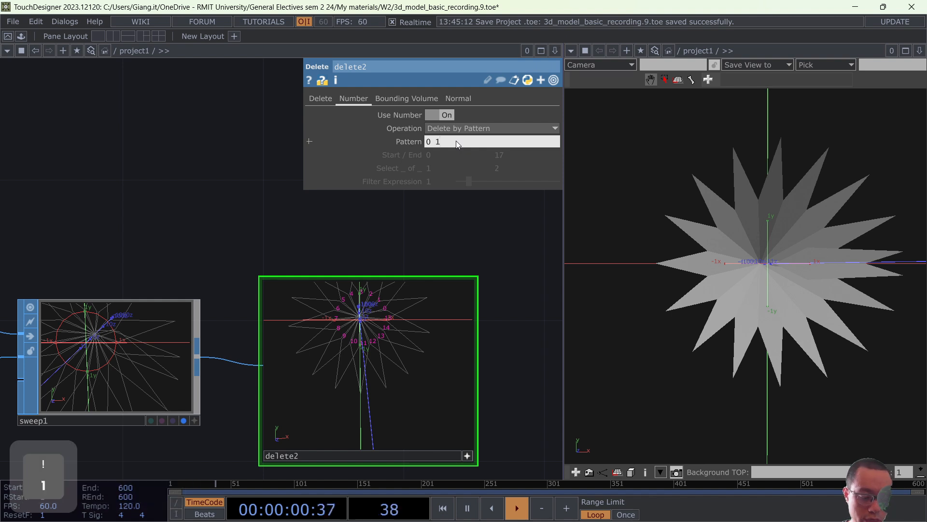
type("6")
key("Return")
left_click_drag(875, 273, 839, 270)
Deactivate delete2's viewer, then turn off the display of sweep1 and display delete2 in the geometry view instead.
left_click(467, 455)
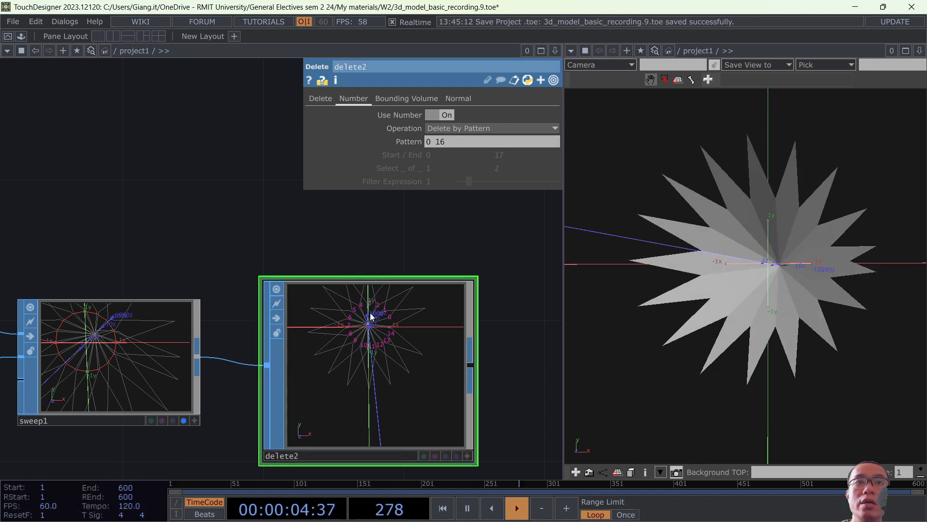
left_click(185, 421)
left_click(456, 455)
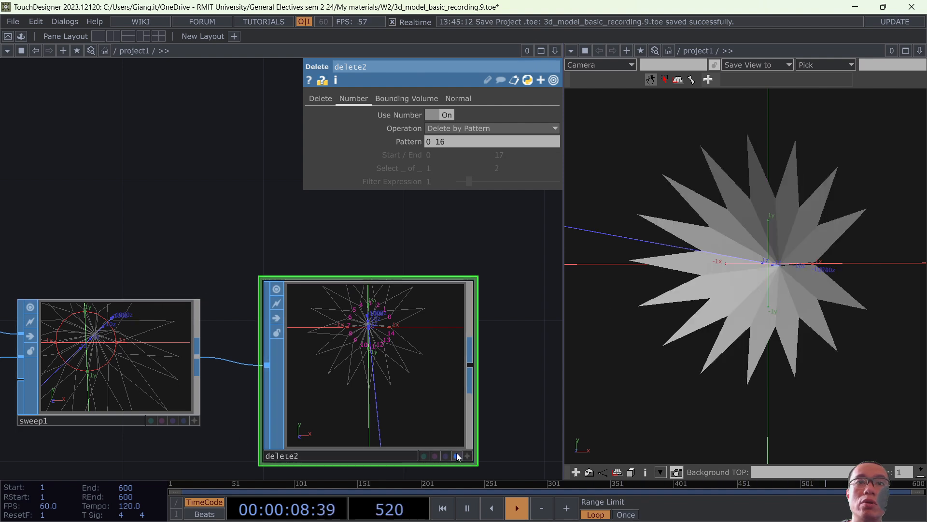
left_click_drag(753, 274, 759, 270)
Remove 16 from delete2's pattern so only primitive 0 is deleted, and turn off the node's display in the geometry view.
left_click(458, 141)
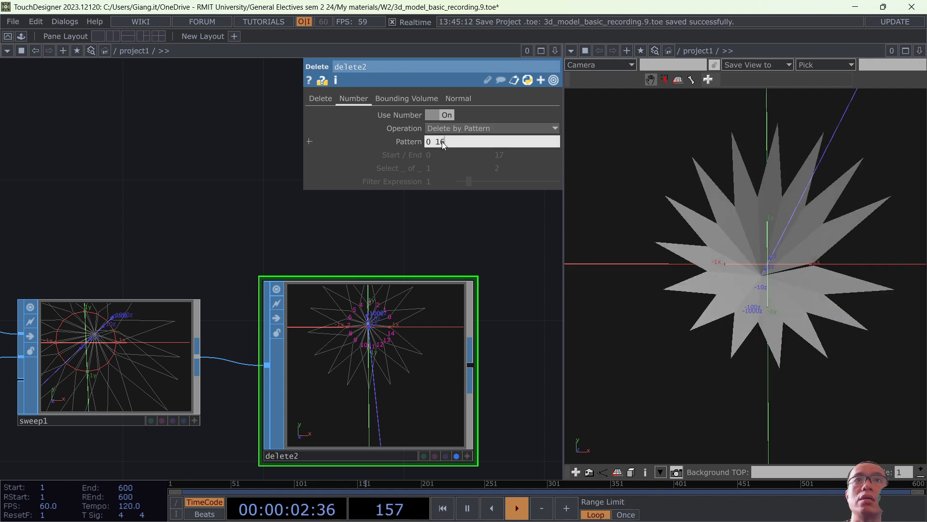
key("BackSpace")
key("BackSpace")
key("BackSpace")
key("Return")
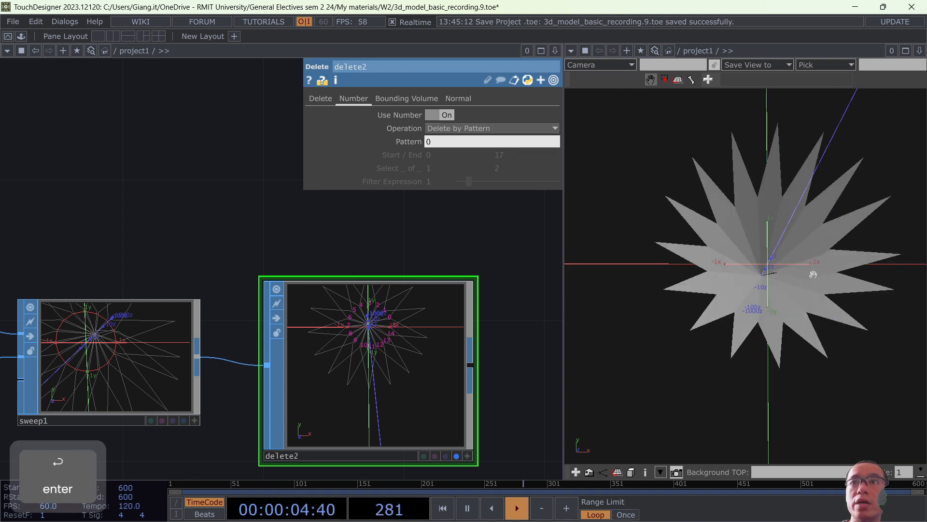
mouse_move(814, 273)
left_mouse_down()
mouse_move(778, 271)
mouse_move(814, 282)
left_mouse_up()
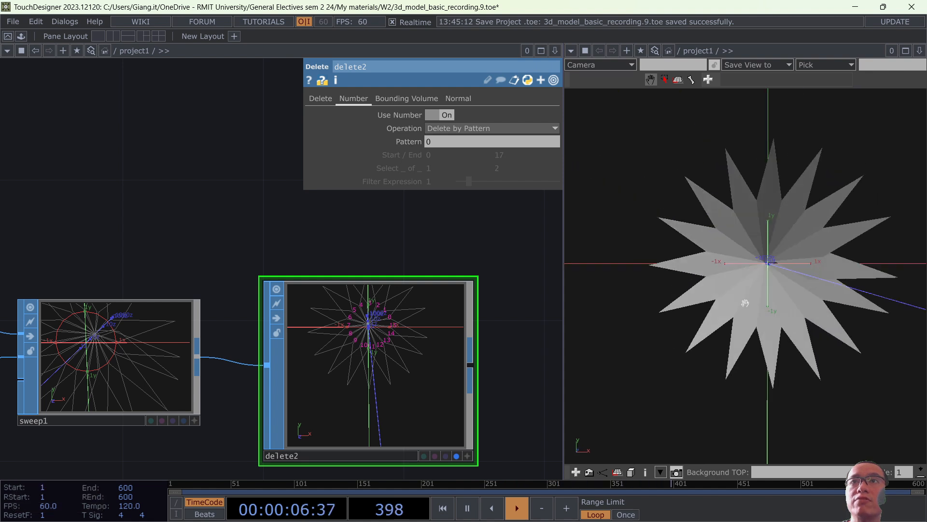
left_click(455, 455)
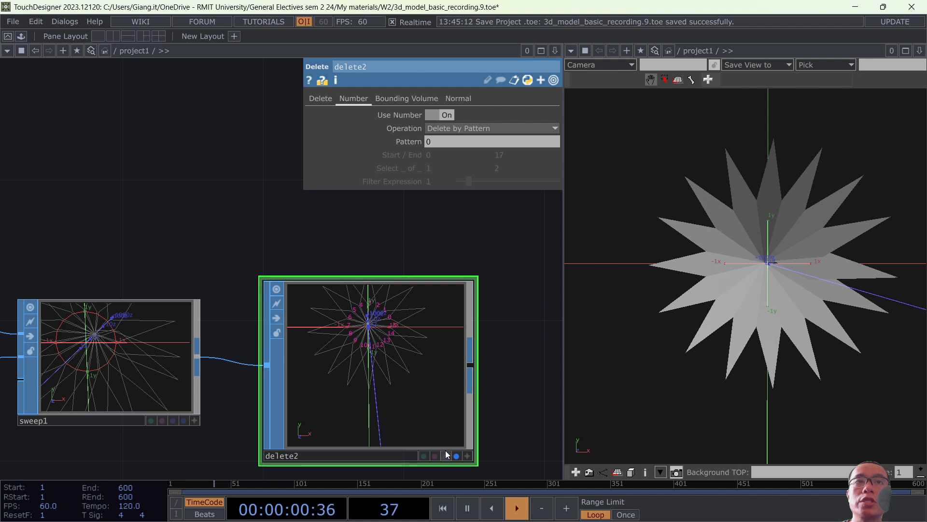
left_click(456, 455)
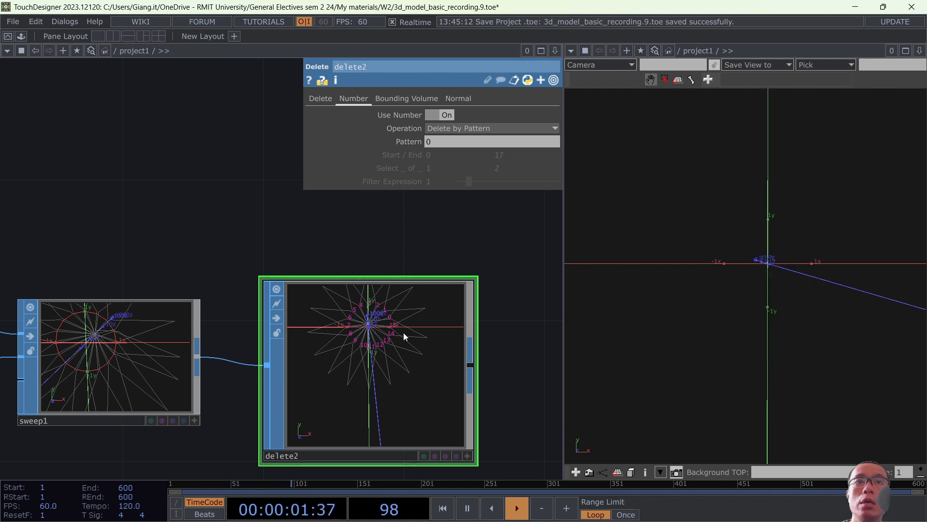
Display delete2 in the geometry view again and move its node up level with sweep1.
left_click(456, 455)
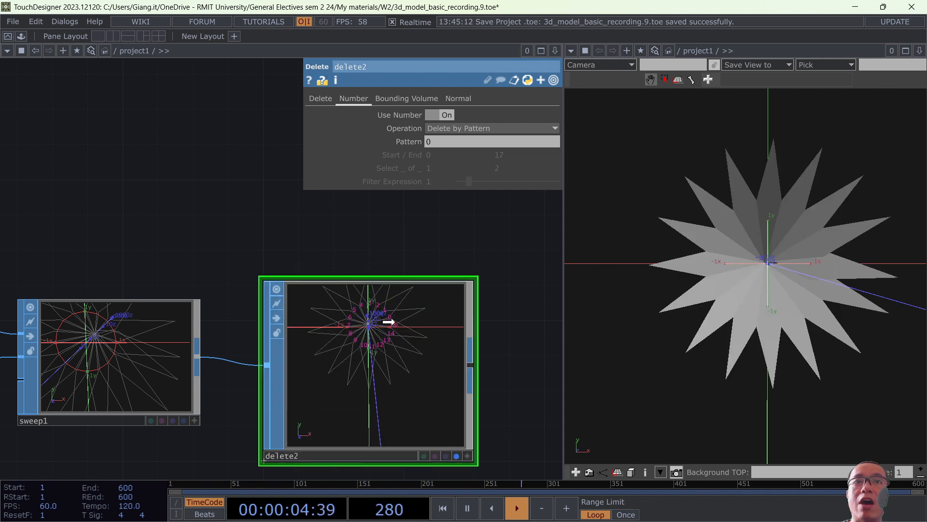
left_click_drag(389, 321, 389, 287)
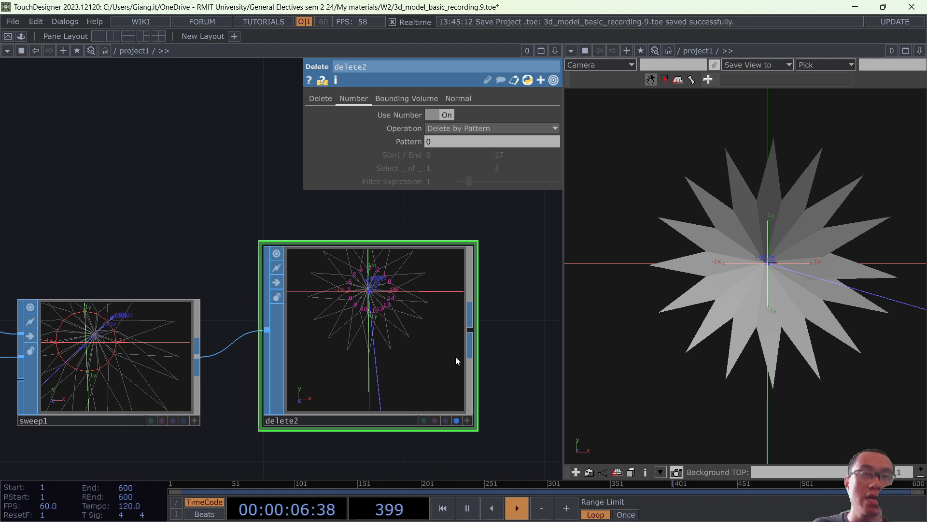
scroll(456, 356, "down", 3)
left_click_drag(431, 337, 450, 376)
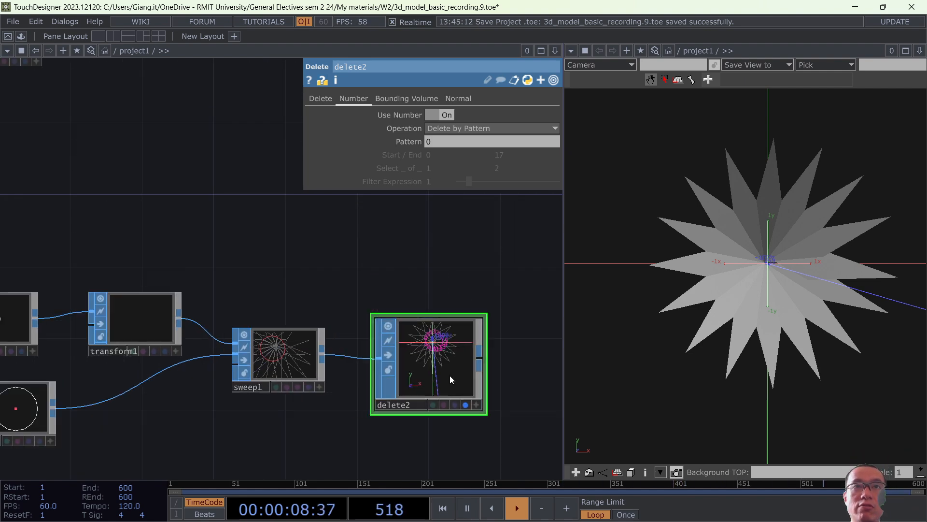
Check the flower from a slightly different angle, switching delete2's display off and back on.
scroll(450, 375, "up", 4)
scroll(450, 368, "down", 1)
left_click_drag(850, 240, 815, 243)
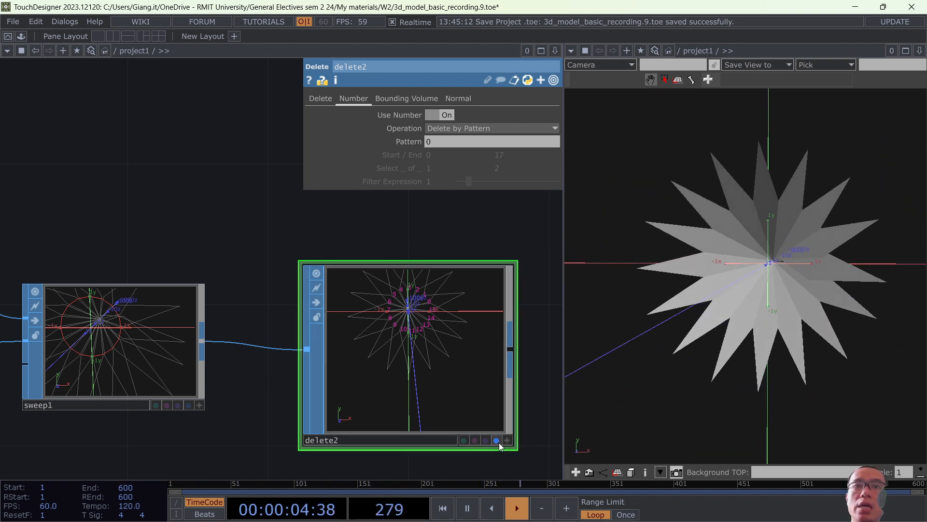
left_click(497, 441)
left_click(497, 440)
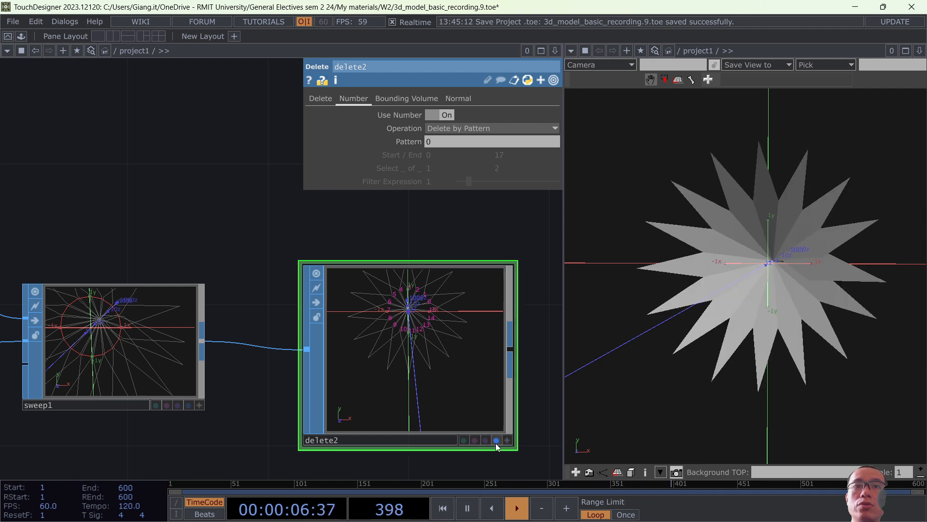
Set the divisions of circle1 to 24 to round off the flower's petals.
scroll(441, 400, "down", 6)
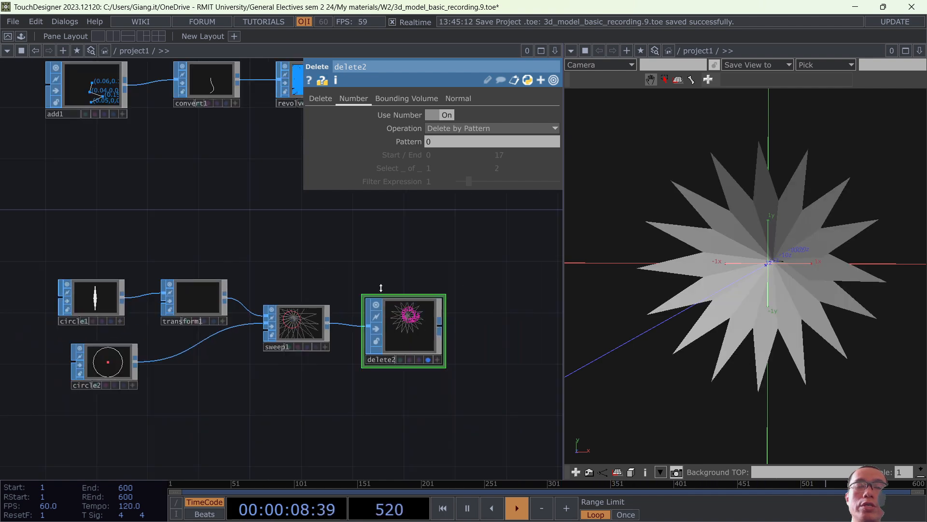
scroll(340, 341, "up", 3)
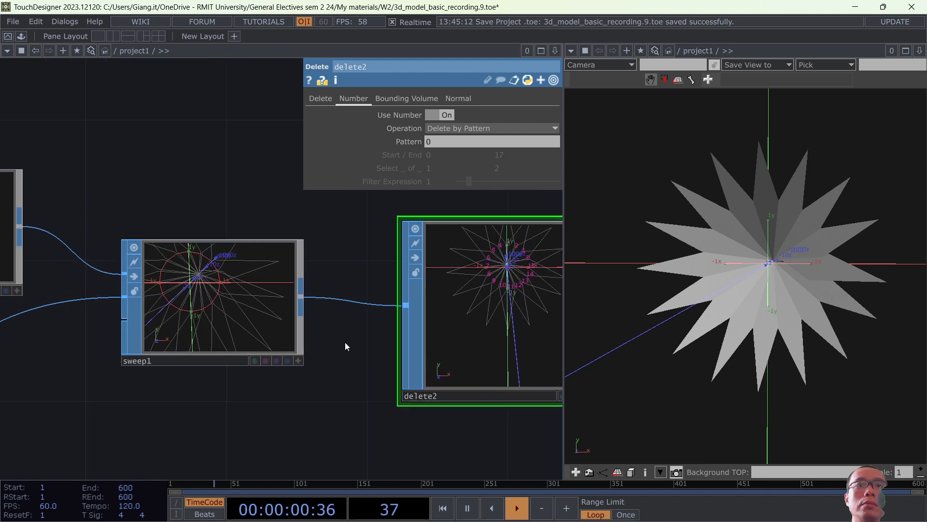
scroll(345, 342, "down", 5)
scroll(164, 312, "up", 5)
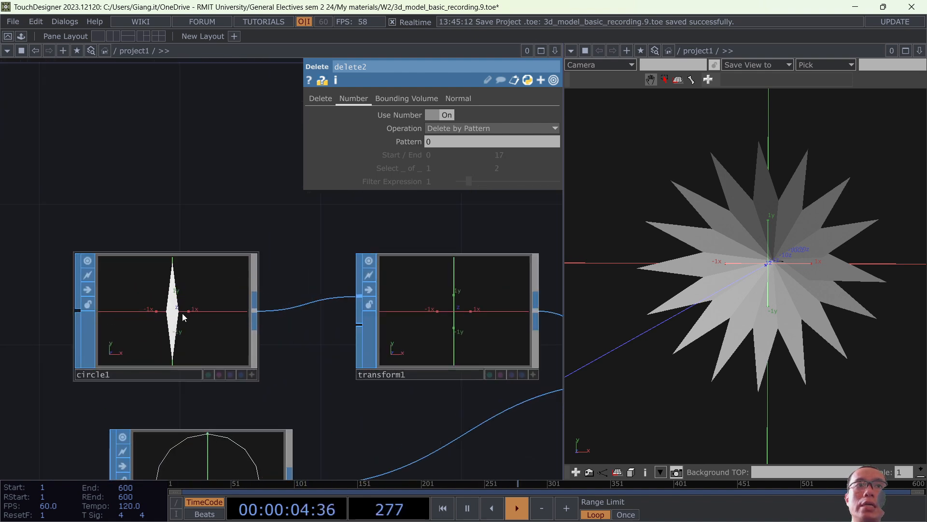
left_click(218, 288)
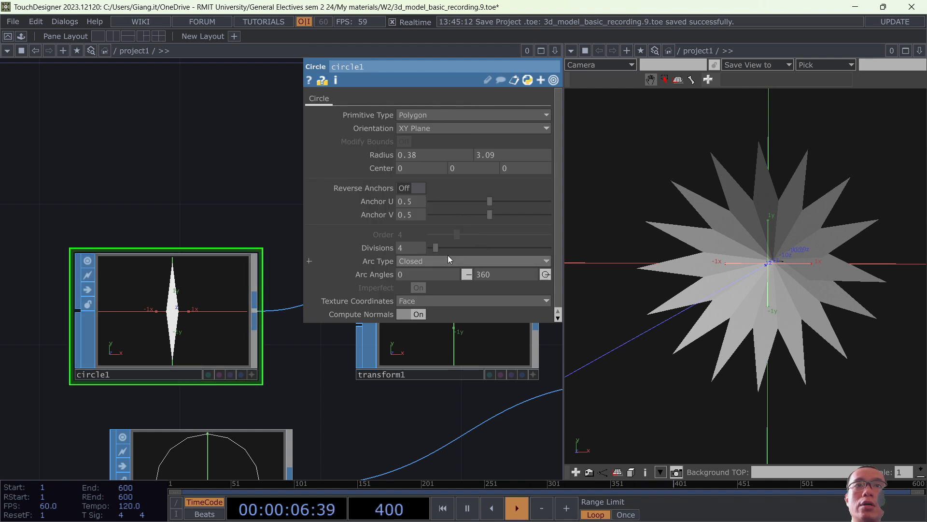
left_click_drag(439, 244, 477, 249)
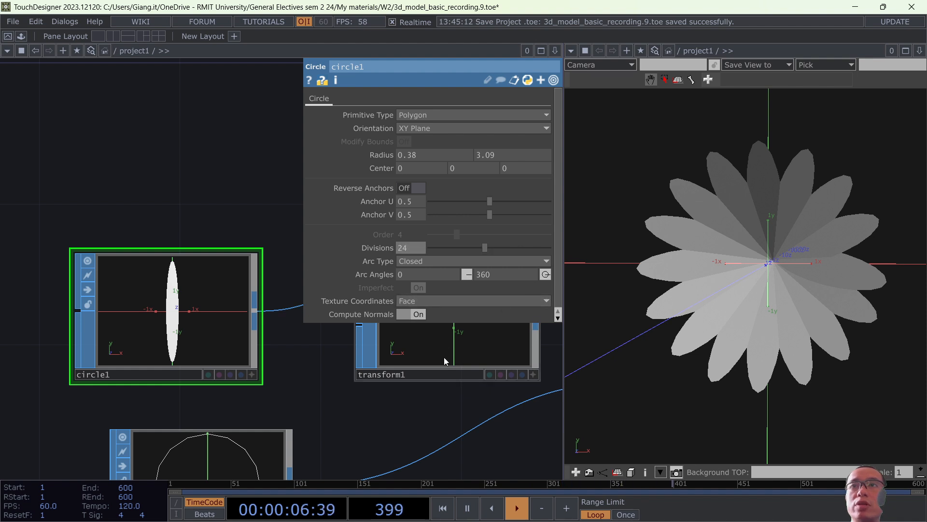
Set transform1's Z rotation to 25 and check the petals' tilt from the side.
left_click_drag(402, 407, 122, 394)
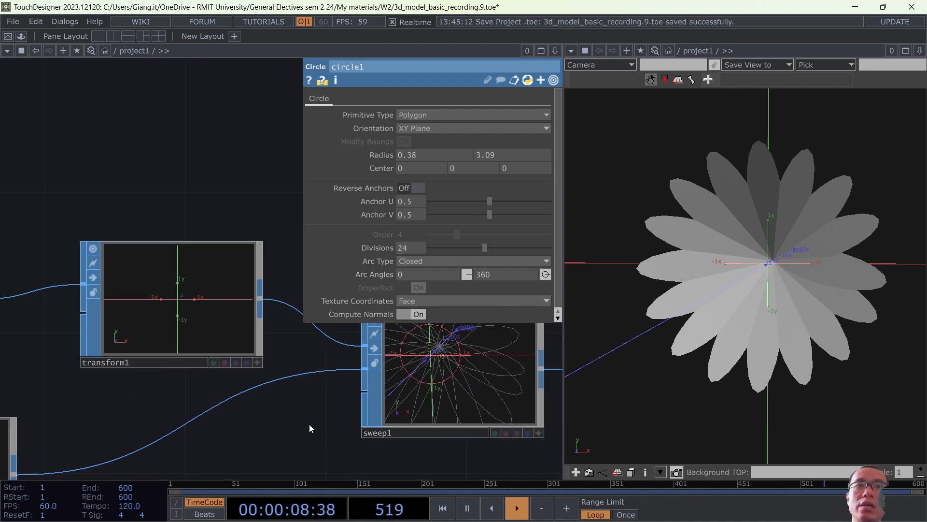
scroll(338, 422, "down", 2)
left_click(438, 387)
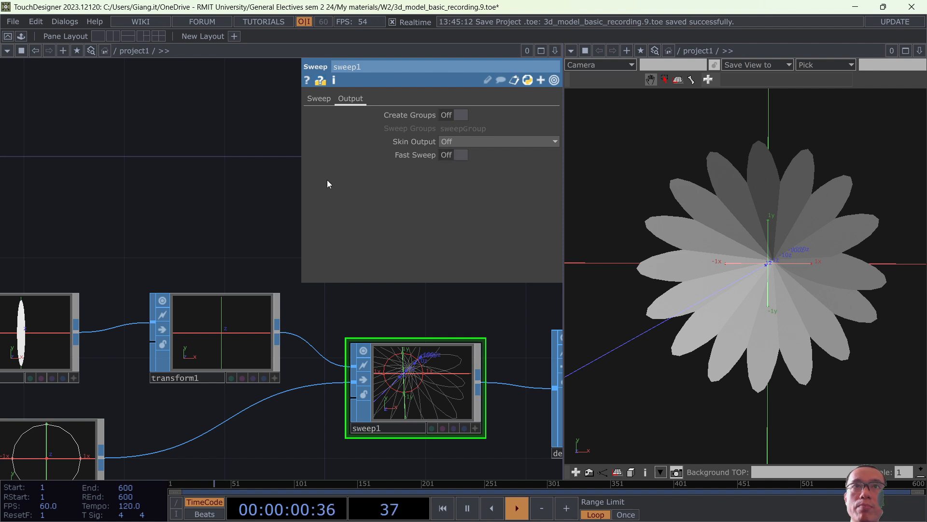
left_click(253, 309)
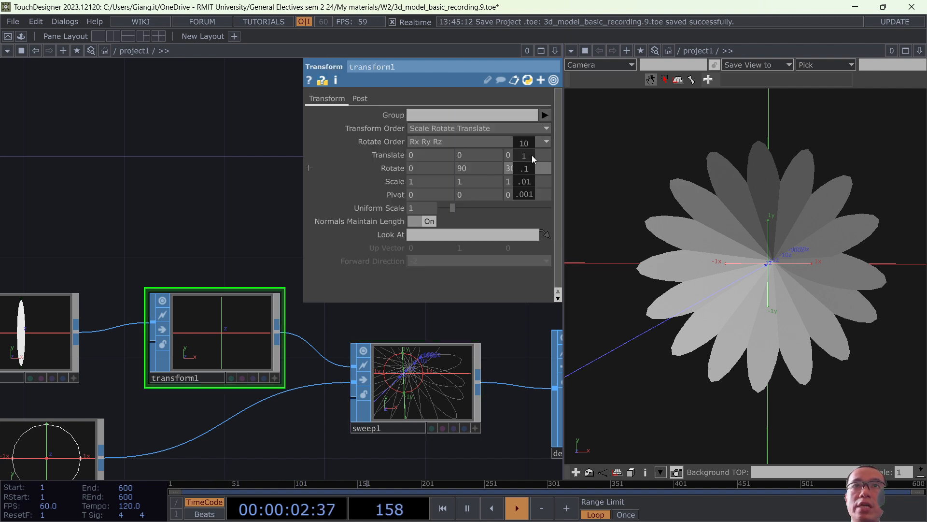
mouse_move(537, 155)
left_mouse_down()
mouse_move(551, 156)
mouse_move(537, 156)
left_mouse_up()
left_click_drag(893, 296, 780, 276)
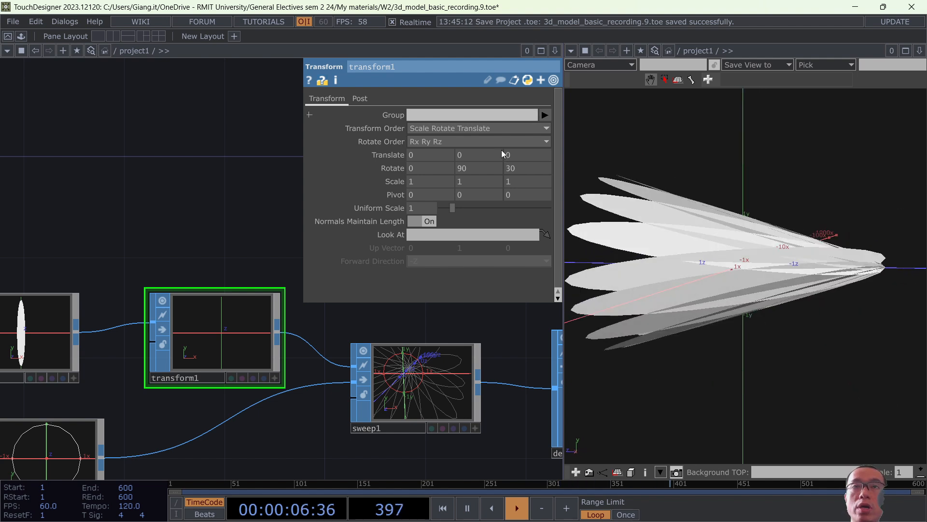
left_click_drag(520, 167, 515, 145)
left_click_drag(818, 254, 779, 242)
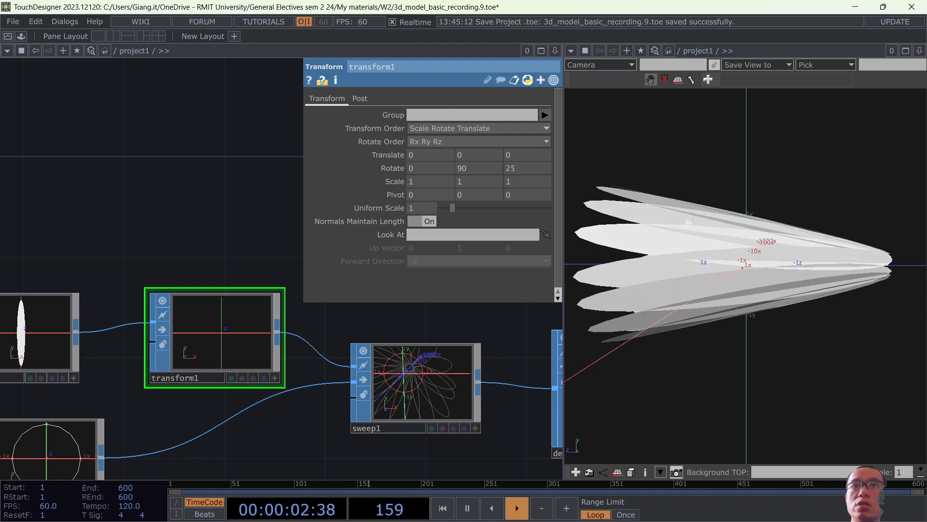
left_click_drag(688, 223, 697, 267)
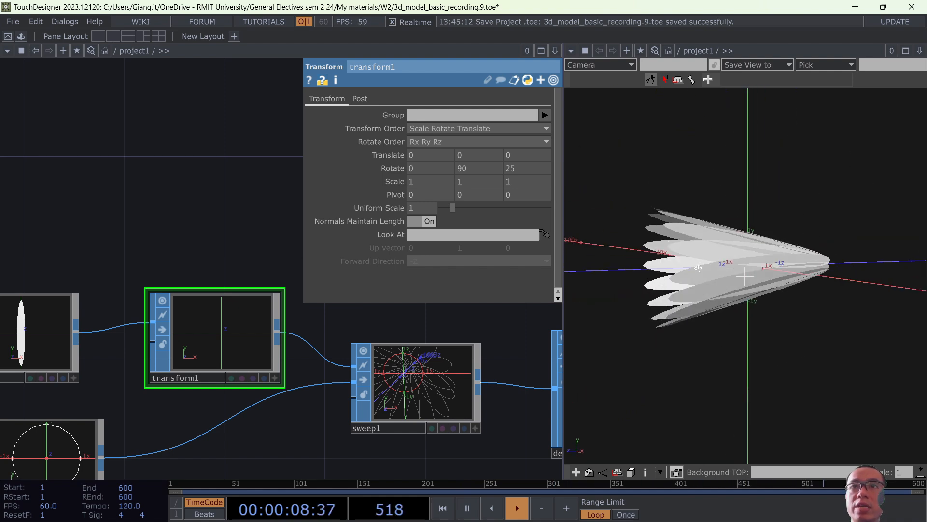
Tidy the flower network: raise transform1 and circle1, shift circle2 outward, and lower sweep1 and delete2 level with circle2.
scroll(321, 354, "down", 3)
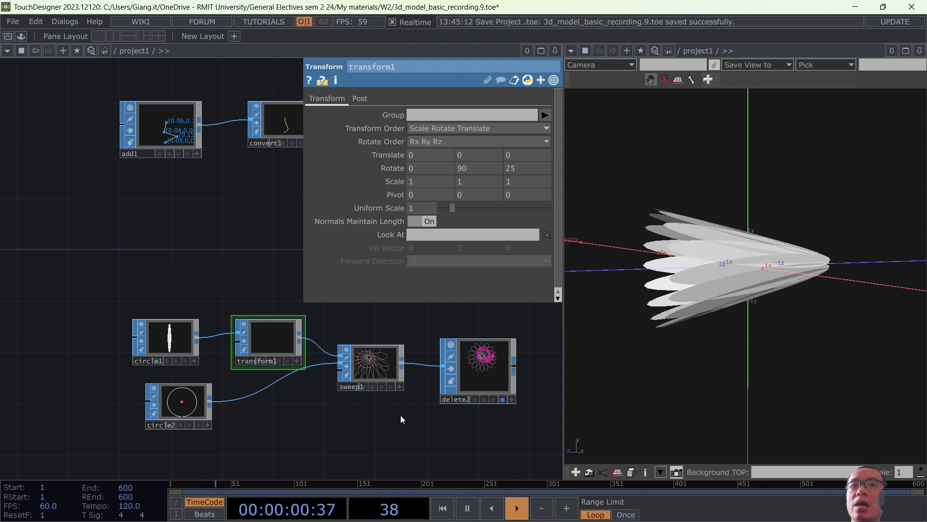
left_click_drag(291, 360, 291, 335)
left_click_drag(168, 350, 155, 324)
left_click_drag(195, 408, 153, 408)
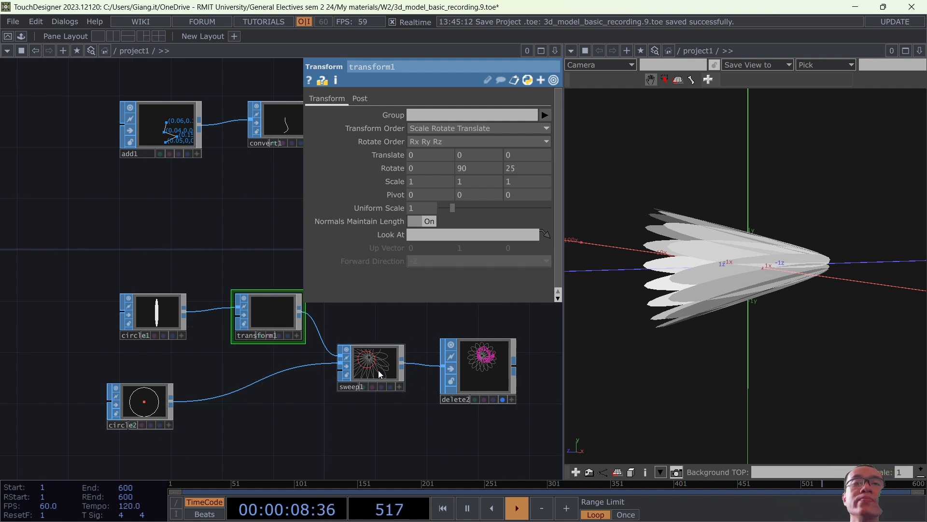
left_click_drag(378, 370, 378, 396)
left_click_drag(491, 383, 490, 408)
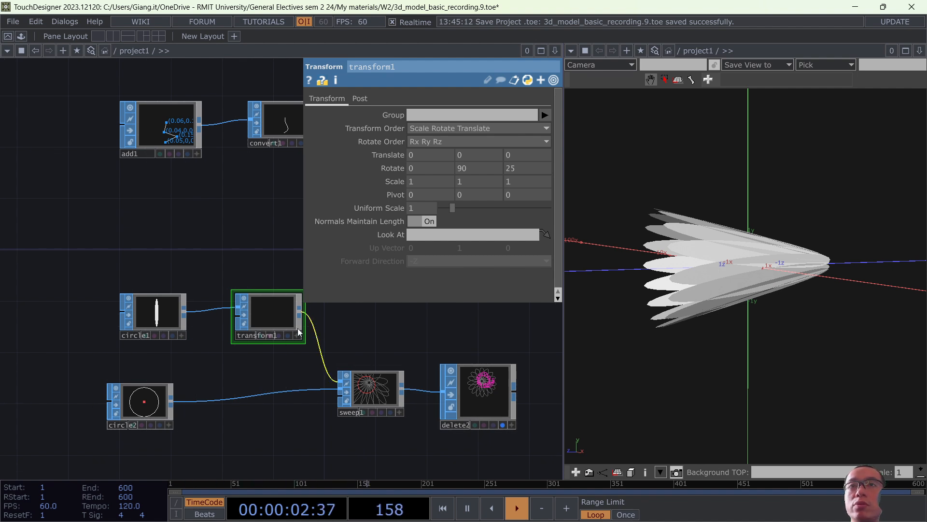
scroll(147, 324, "up", 5)
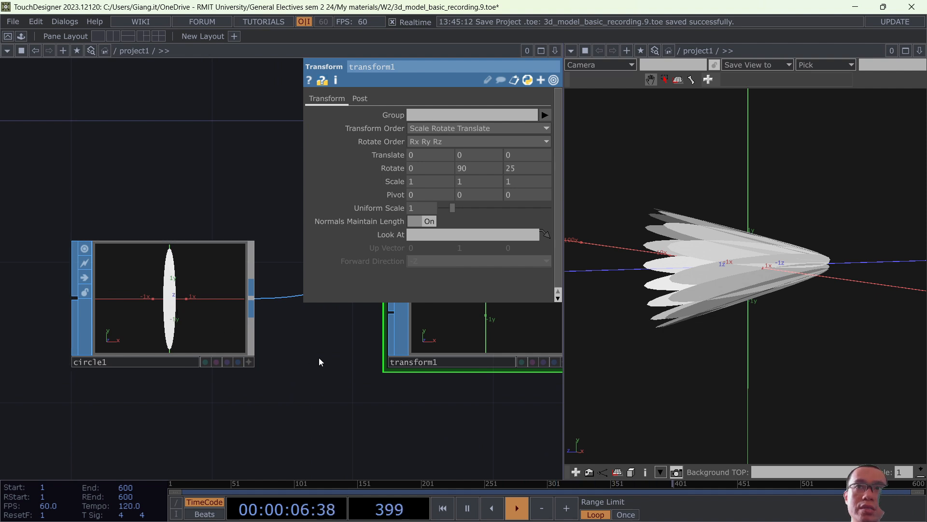
left_click_drag(309, 373, 202, 385)
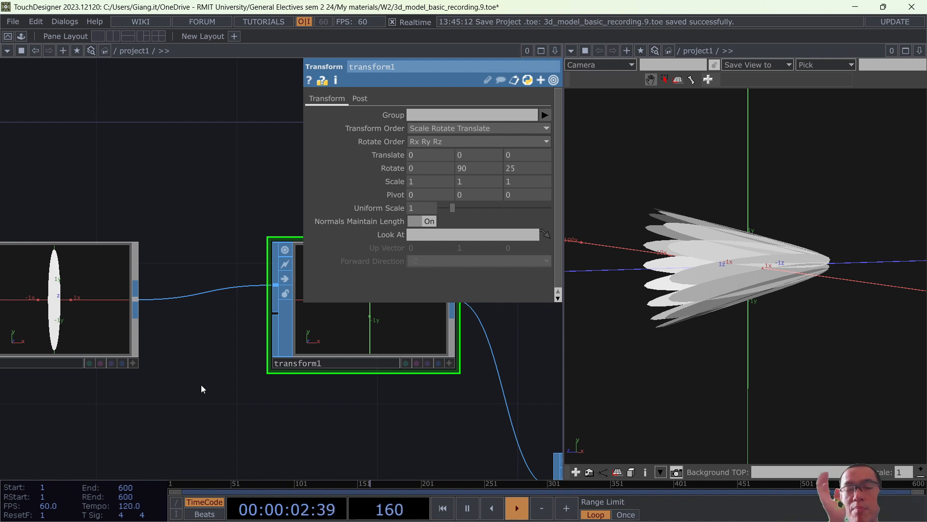
scroll(214, 379, "down", 3)
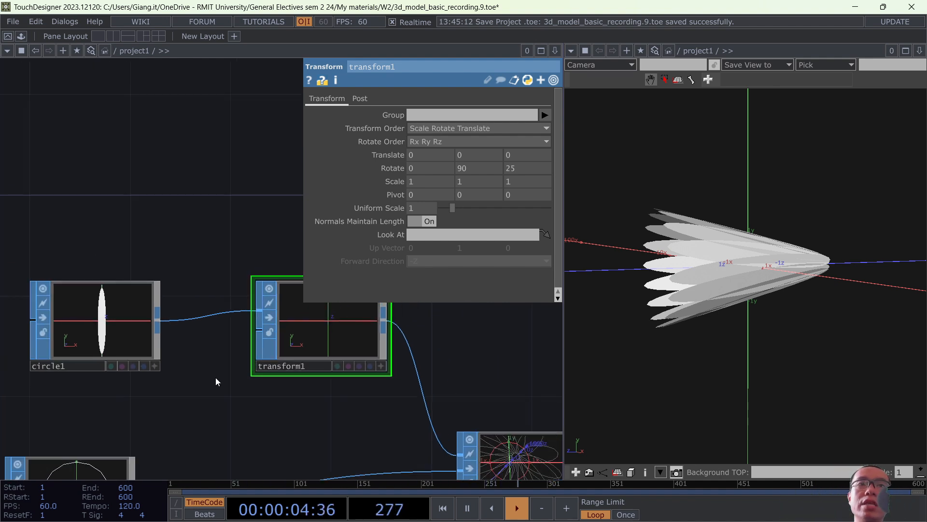
left_click_drag(262, 400, 133, 368)
left_click_drag(726, 265, 785, 243)
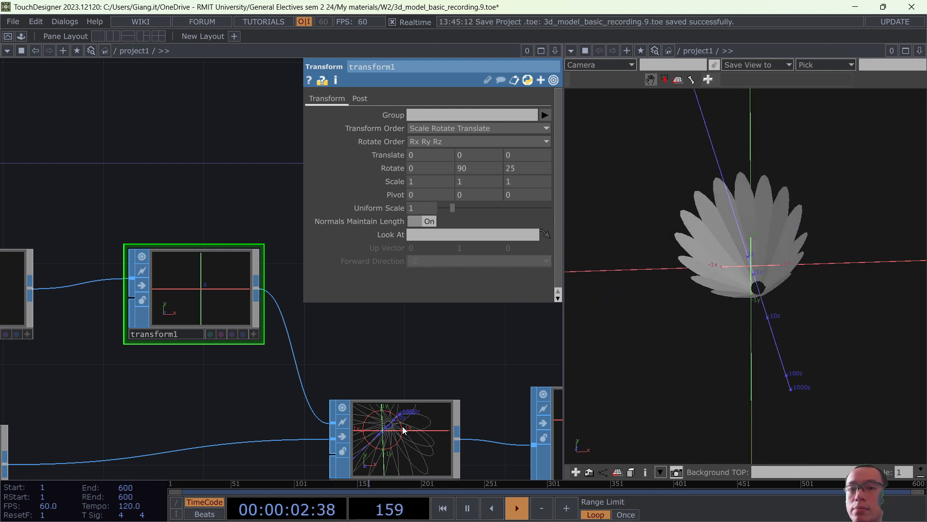
Widen the gap between circle1 and transform1, and line circle2 up directly below circle1.
scroll(403, 429, "down", 4)
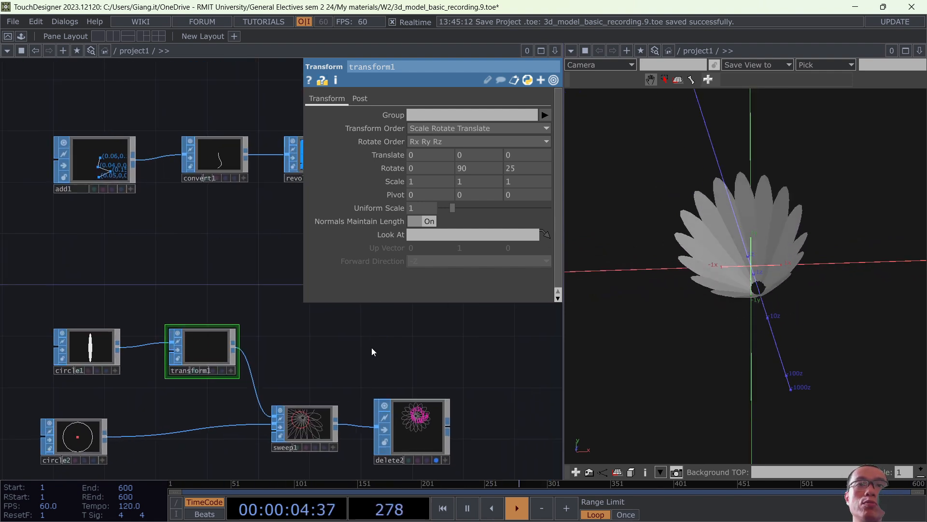
left_click_drag(276, 366, 385, 369)
left_click_drag(190, 344, 50, 344)
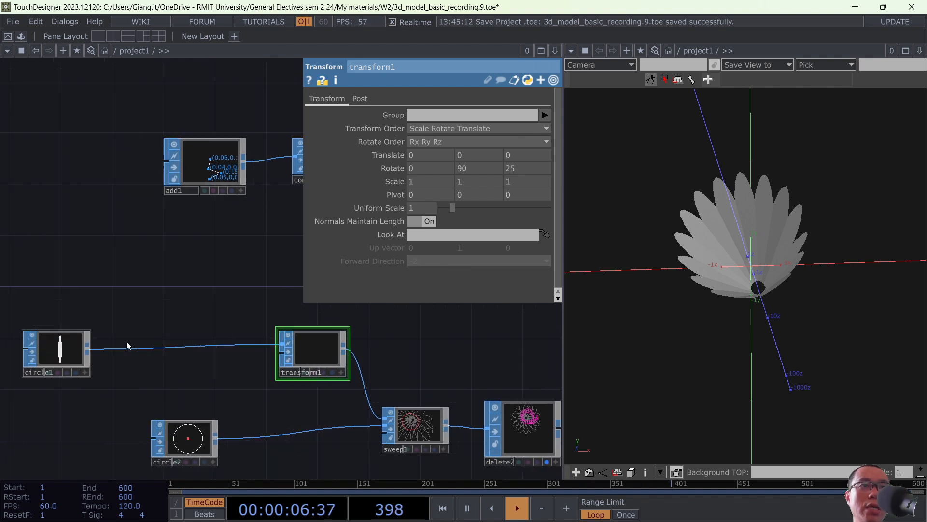
left_click_drag(306, 341, 344, 342)
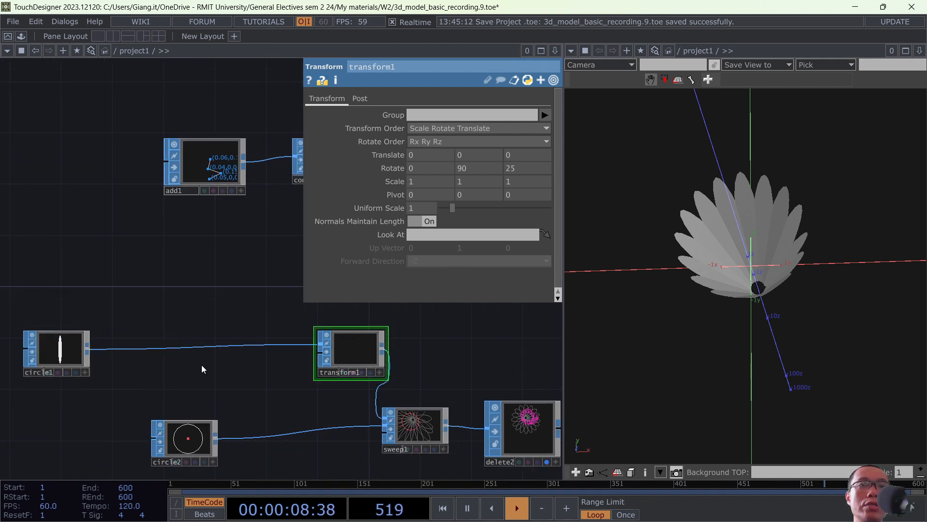
left_click_drag(187, 450, 52, 450)
scroll(217, 392, "down", 3)
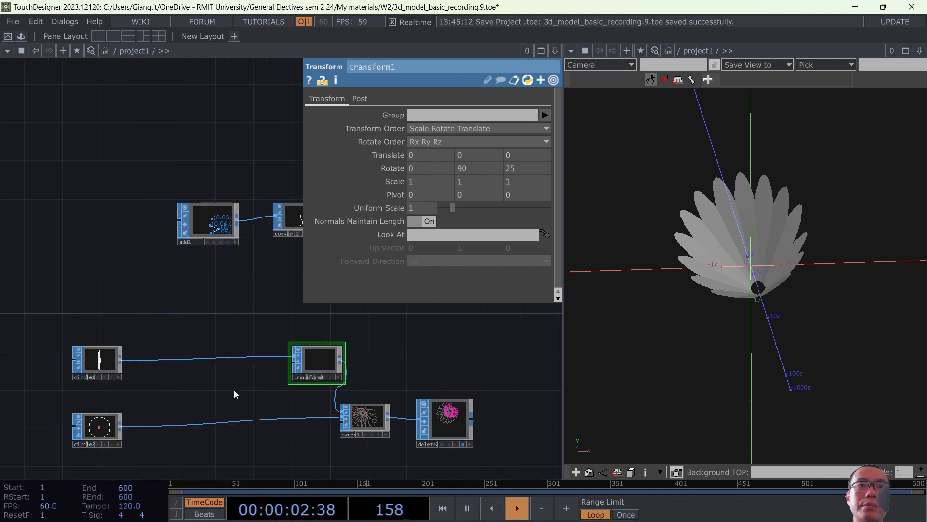
left_click_drag(307, 364, 286, 364)
left_click_drag(351, 365, 373, 361)
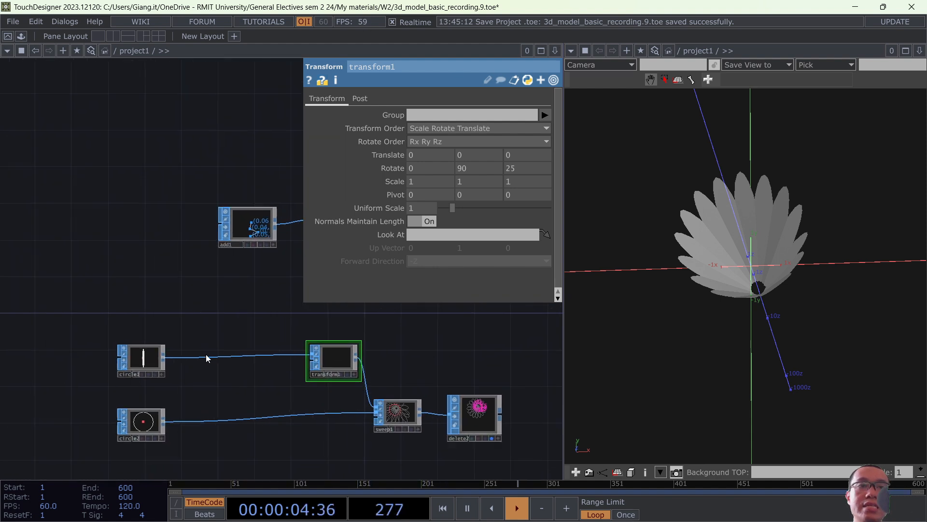
Add a Lattice SOP above the circle1-to-transform1 connection and wire circle1's output into its first input.
scroll(207, 318, "up", 2)
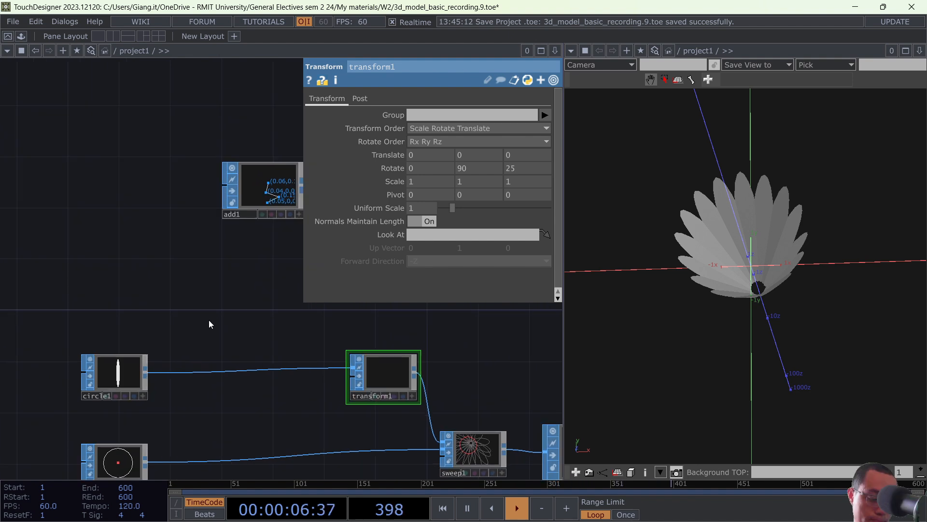
key("Tab")
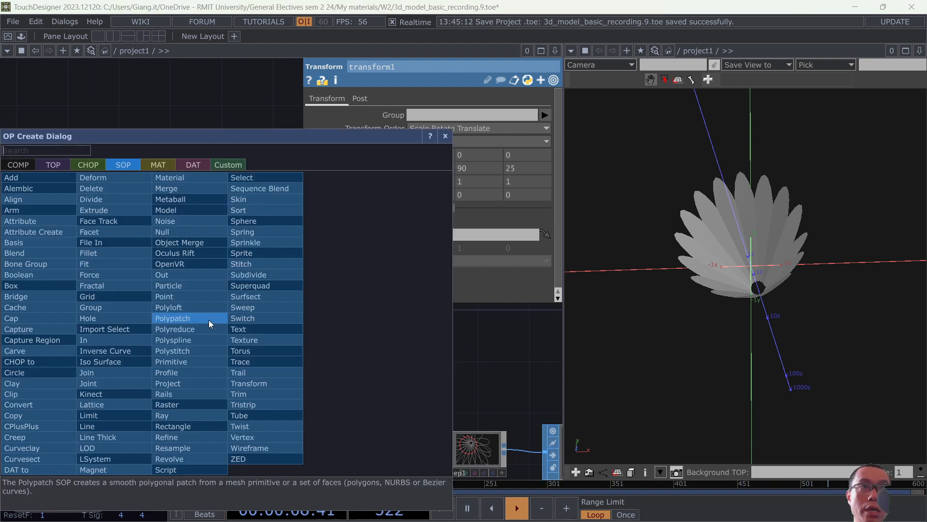
type("lattice")
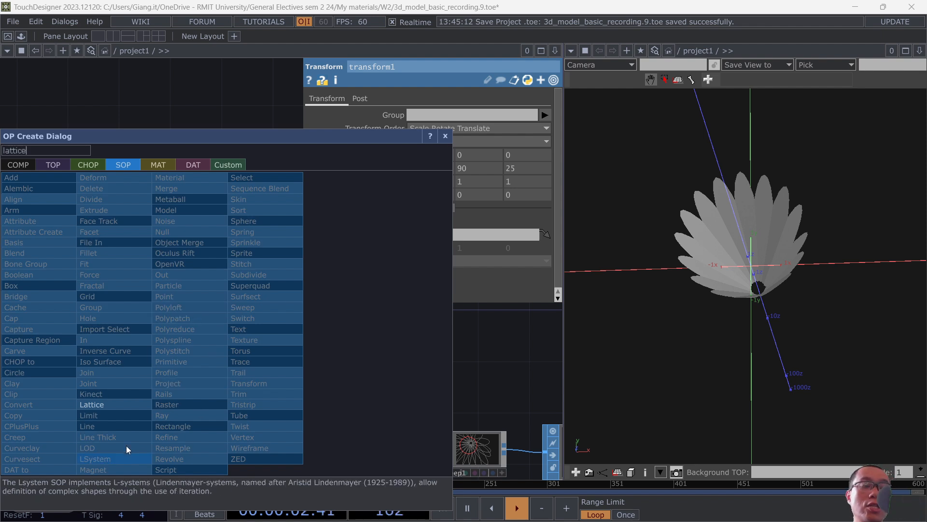
left_click(138, 407)
left_click(245, 290)
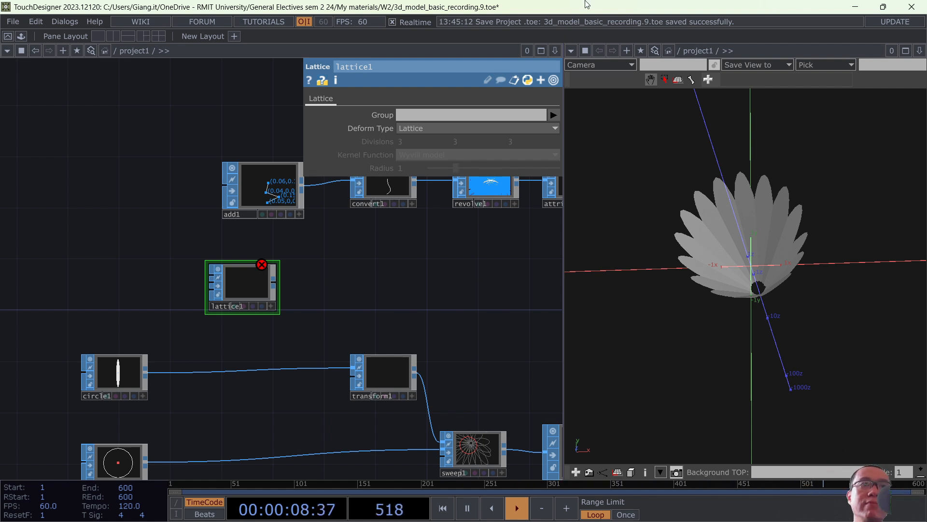
left_click_drag(181, 358, 224, 280)
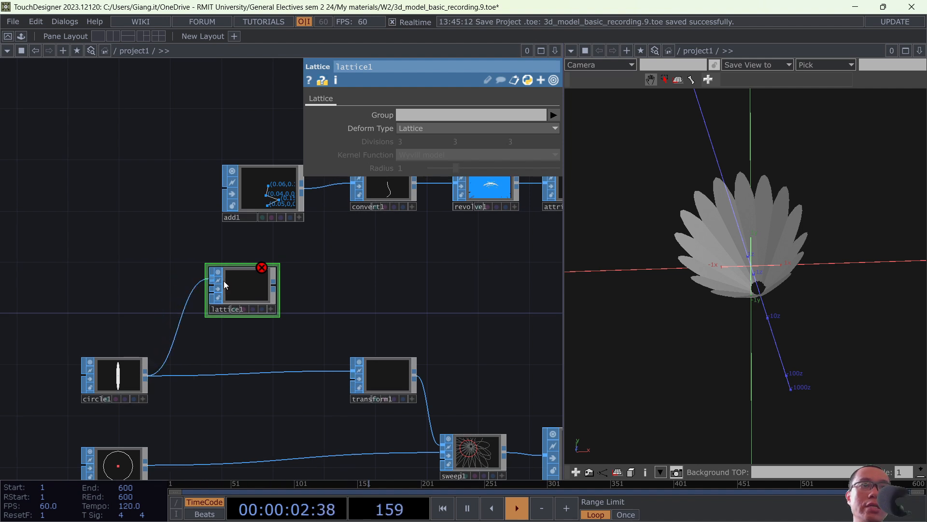
Open the node info of lattice1 to read its error details.
scroll(258, 307, "up", 5)
scroll(257, 306, "down", 2)
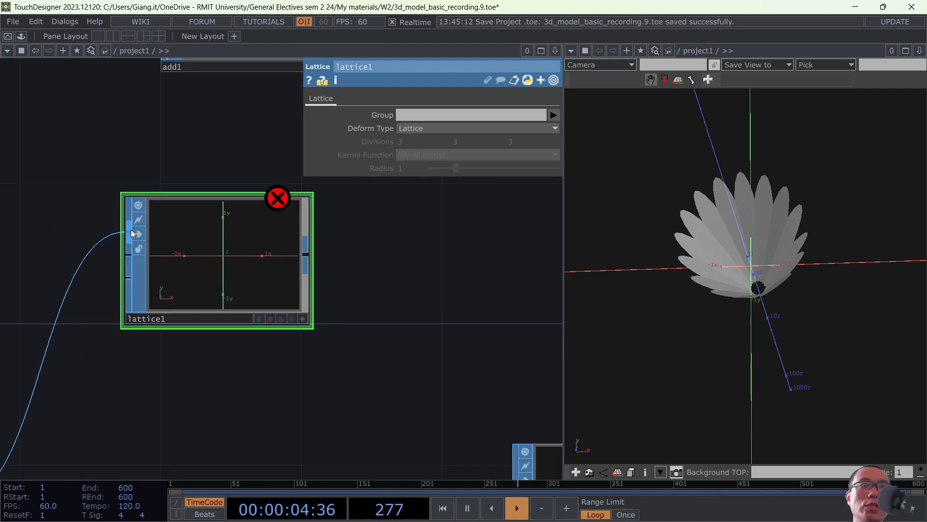
middle_click(285, 203)
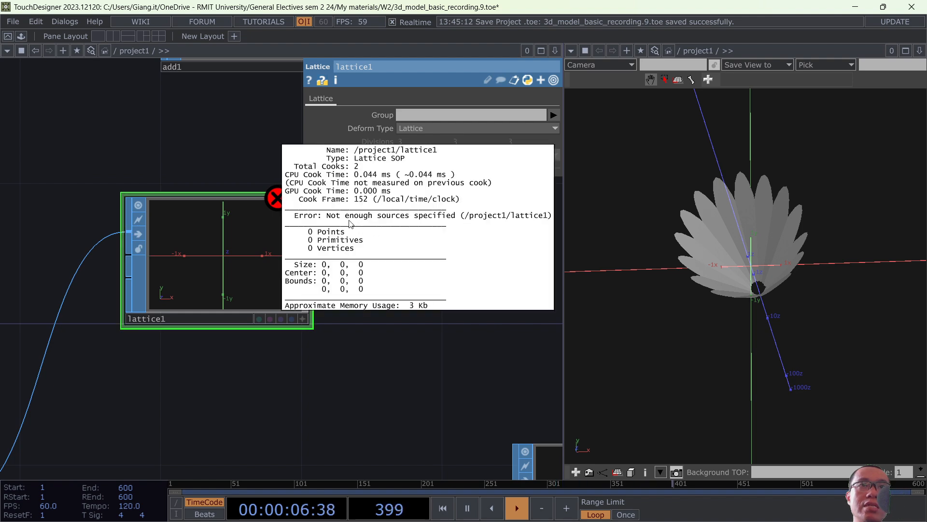
Add a Box SOP above circle1, beside lattice1 on its input side.
scroll(438, 325, "down", 4)
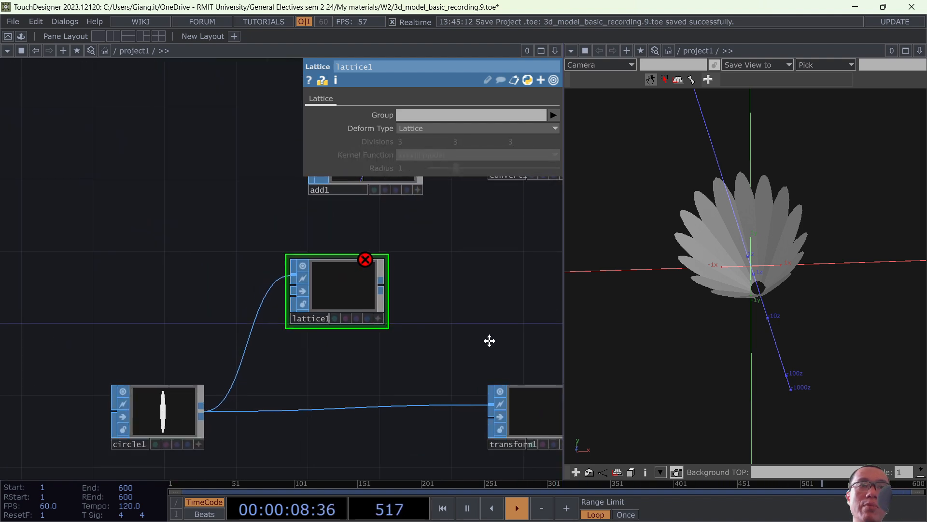
key("Tab")
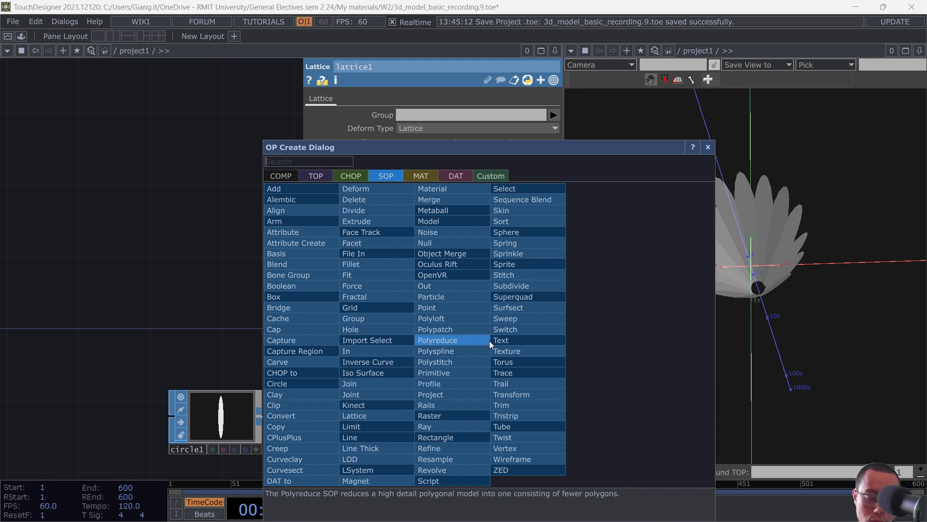
type("box")
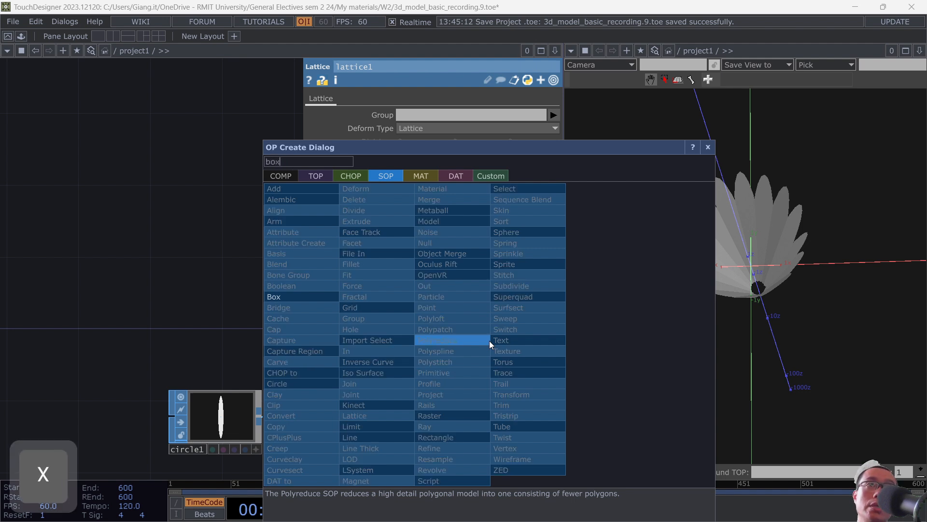
left_click(282, 294)
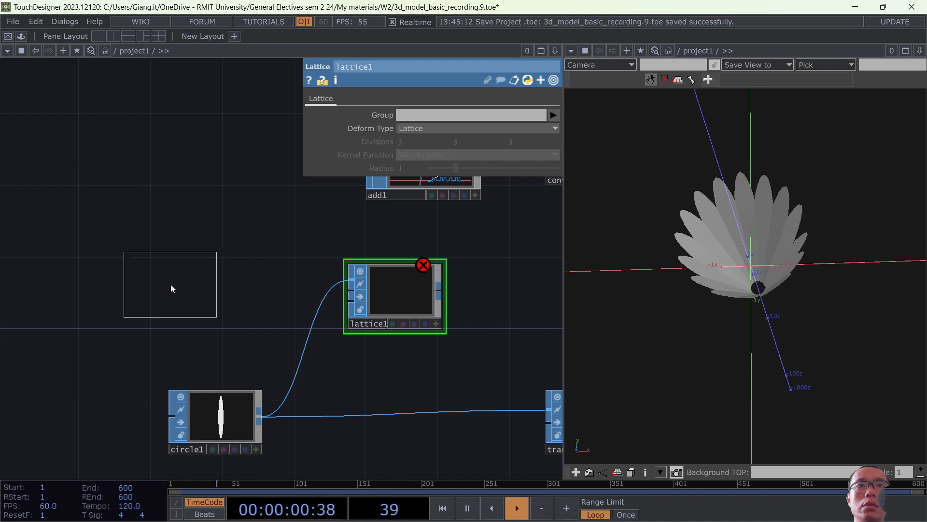
left_click(172, 285)
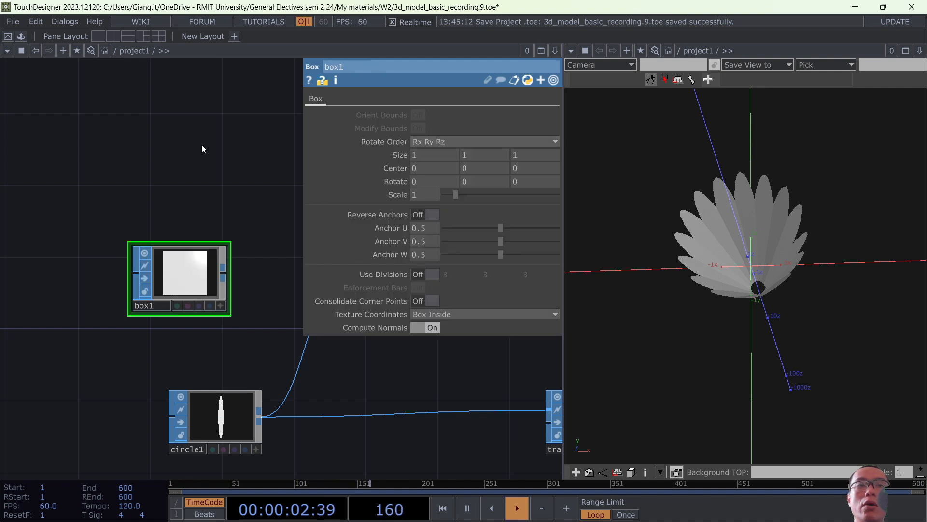
Turn on Use Divisions for box1 with 3 x 3 x 3 divisions, and set its Y size to 4.
left_click(436, 274)
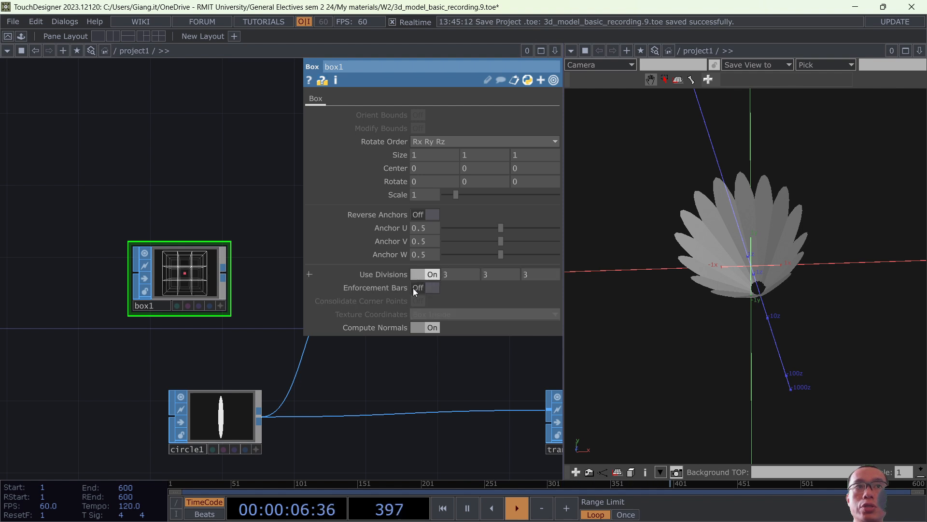
left_click(436, 155)
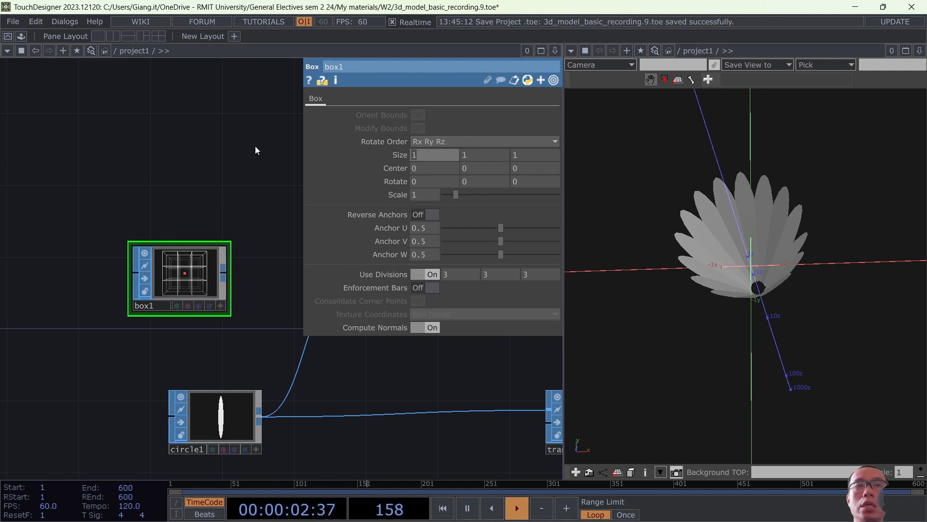
left_click(475, 159)
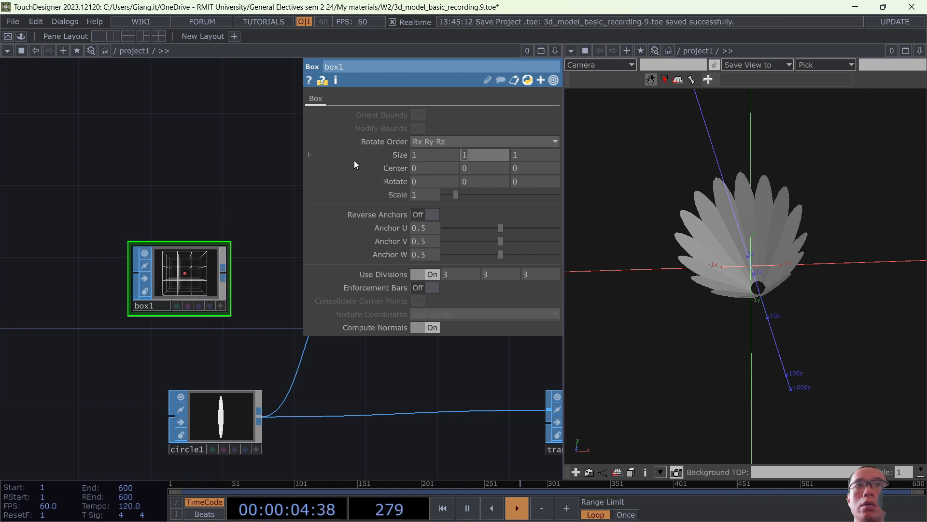
type("4")
key("Return")
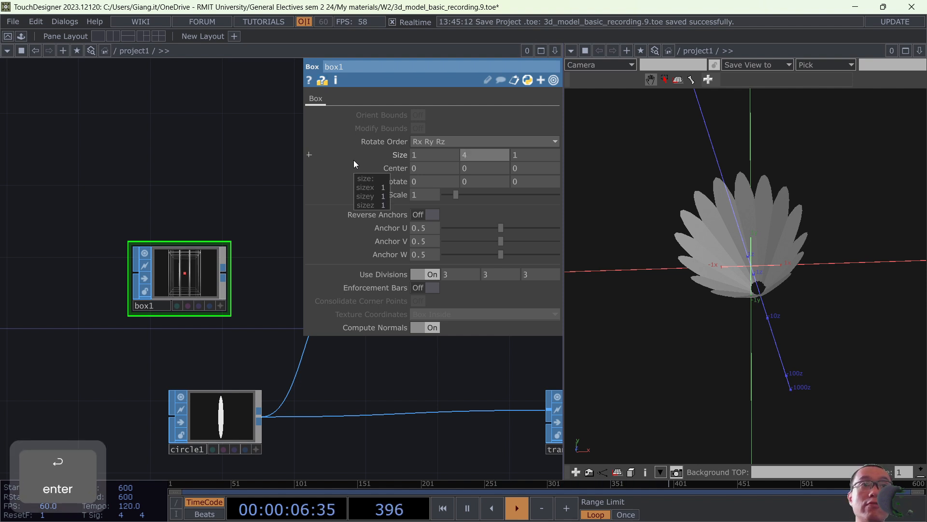
scroll(200, 292, "up", 5)
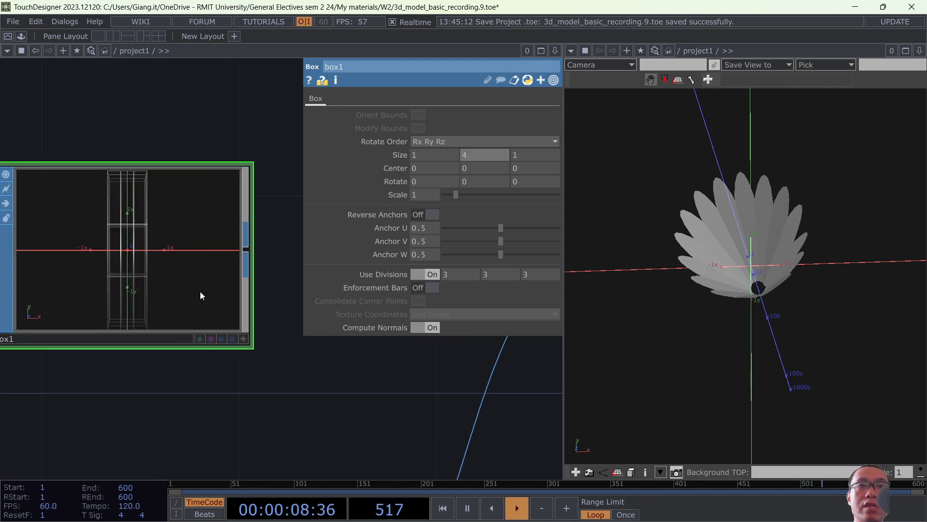
scroll(200, 291, "down", 5)
Move lattice1 farther from box1 and wire box1's output into lattice1's second and third inputs.
left_click_drag(186, 345, 91, 353)
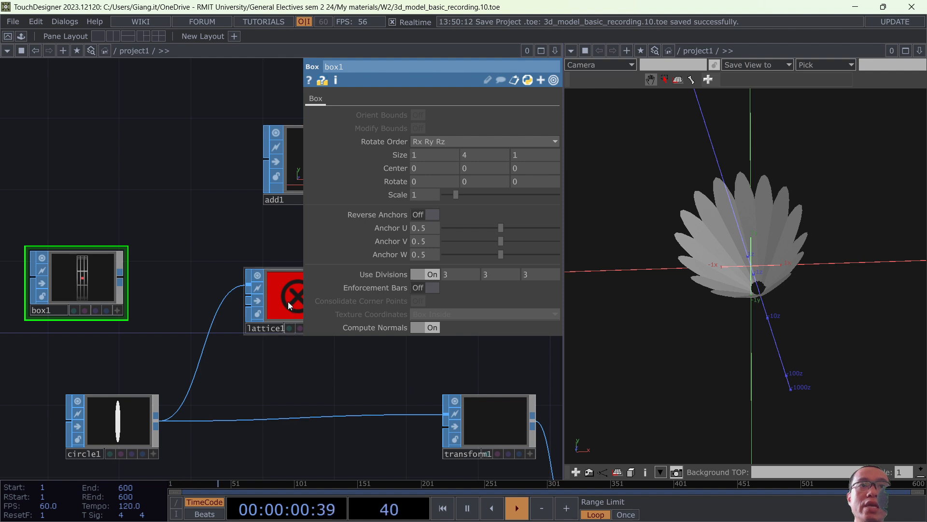
left_click_drag(288, 301, 340, 298)
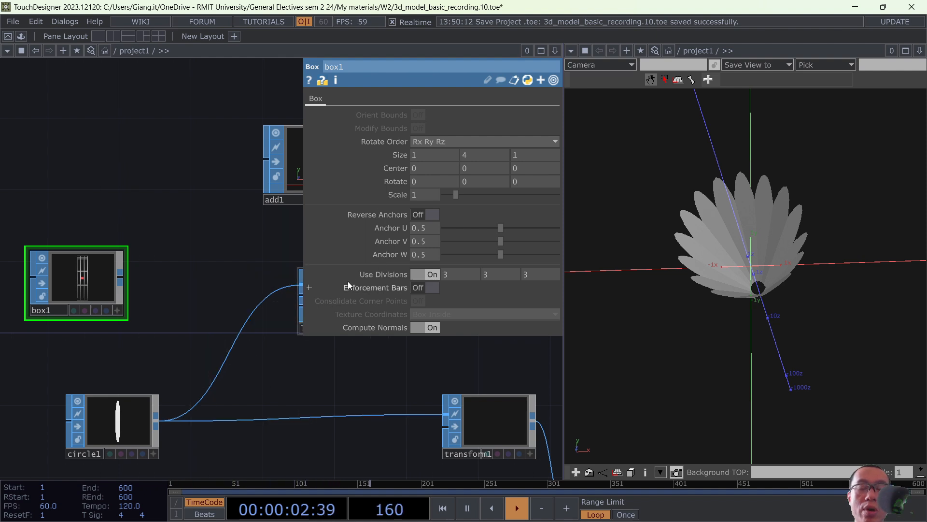
key("p")
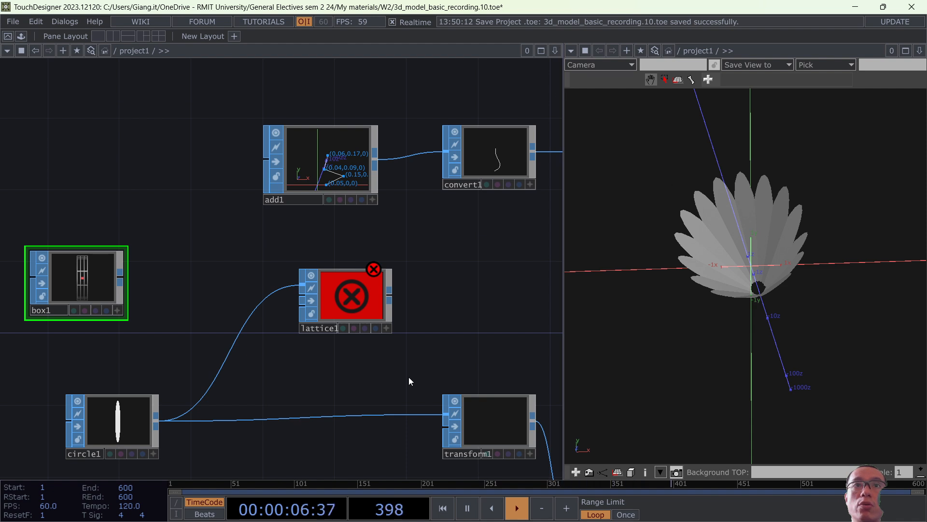
left_click_drag(121, 276, 301, 294)
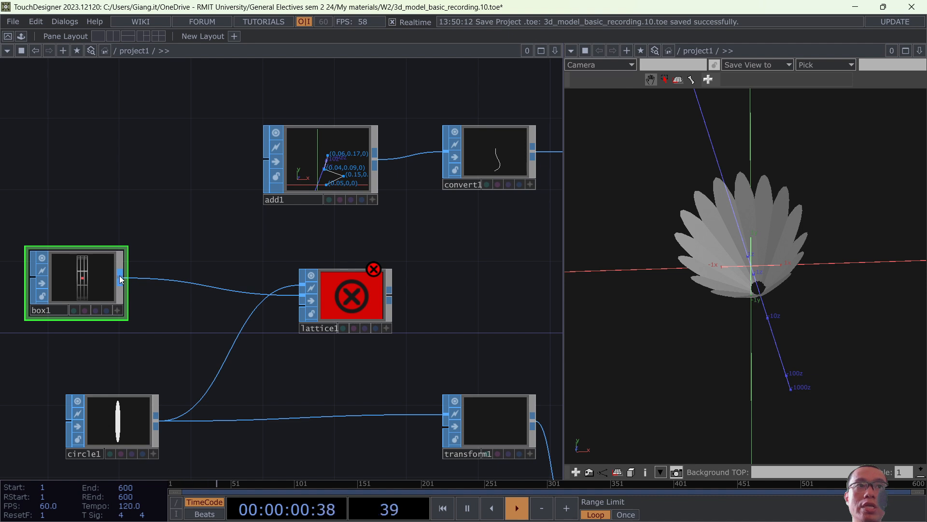
left_click_drag(159, 307, 293, 308)
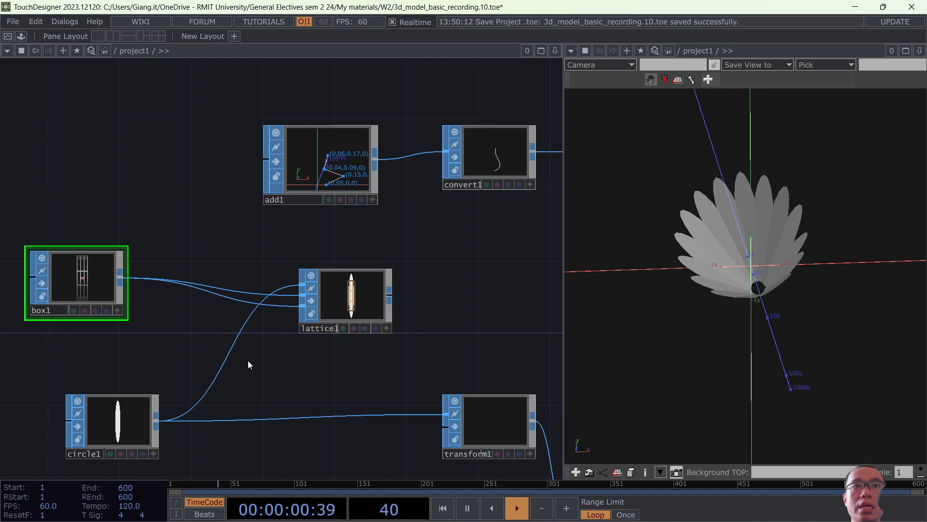
Compare the lattice cage with the petal circle's height and set box1's Y size to 5.
left_click_drag(93, 296, 131, 334)
scroll(367, 311, "up", 5)
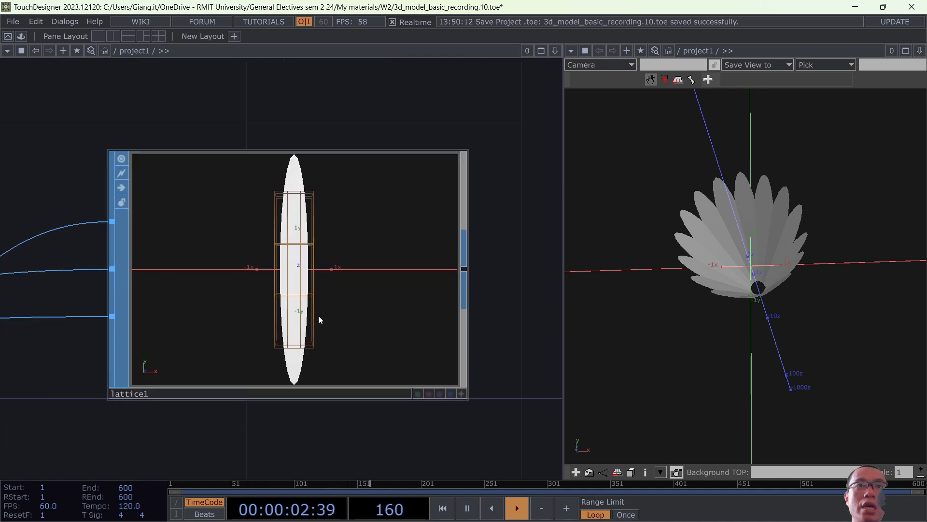
scroll(318, 320, "down", 5)
scroll(314, 236, "up", 3)
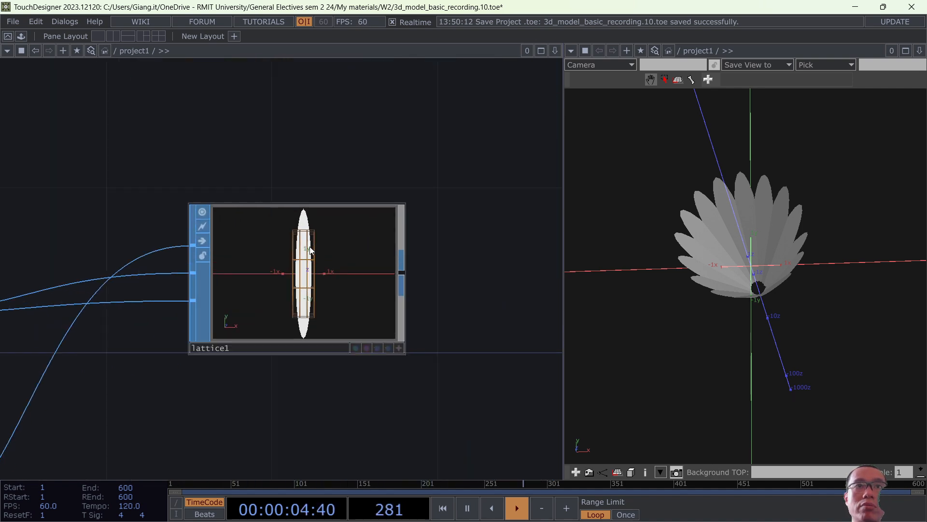
scroll(253, 275, "down", 5)
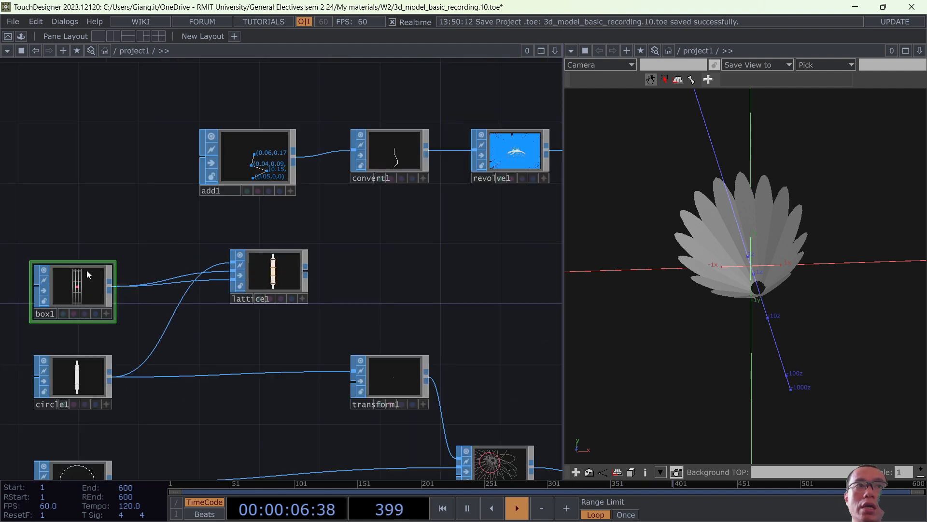
key("p")
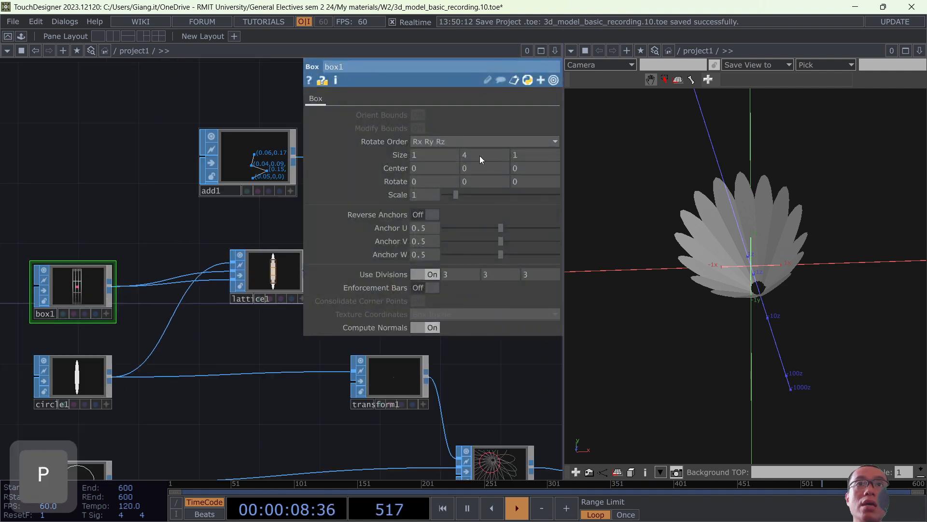
type("5")
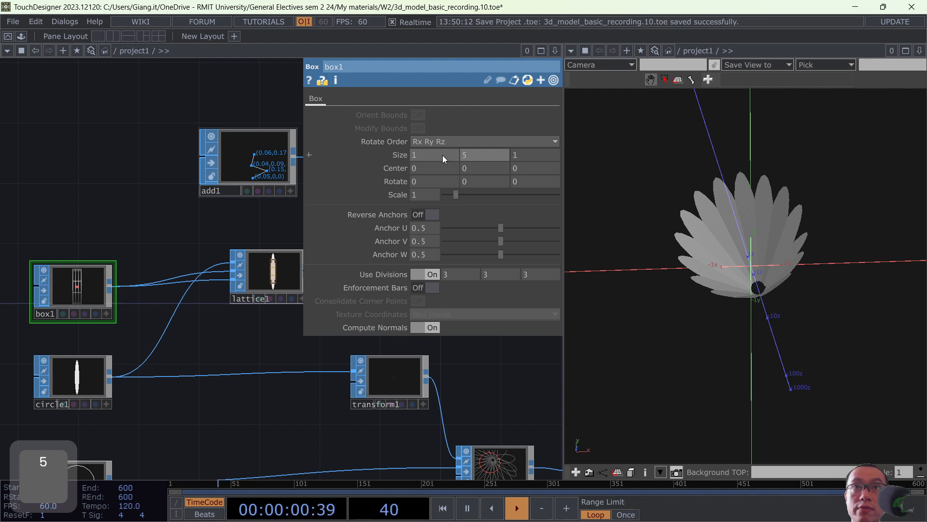
key("Return")
Set box1's Y size to 6 and check the cage against the petal circle in lattice1's viewer.
scroll(241, 321, "up", 5)
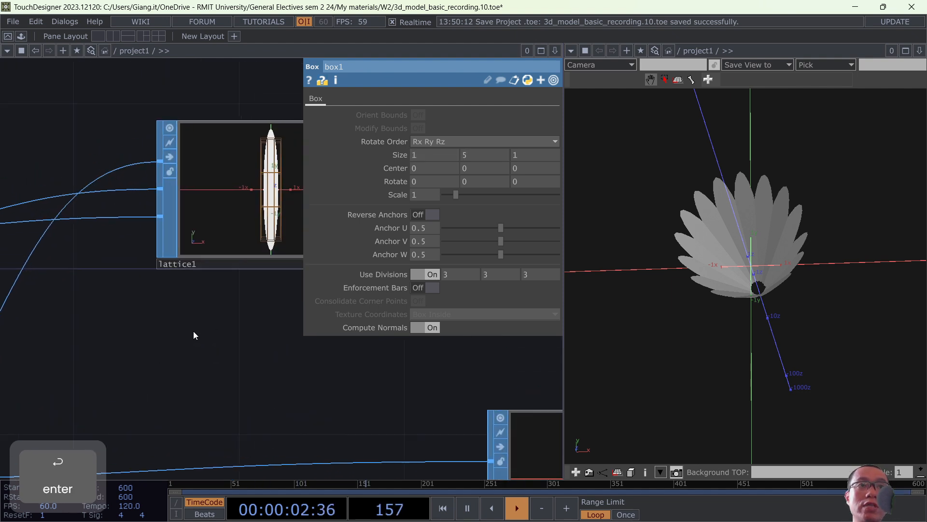
left_click_drag(193, 333, 140, 395)
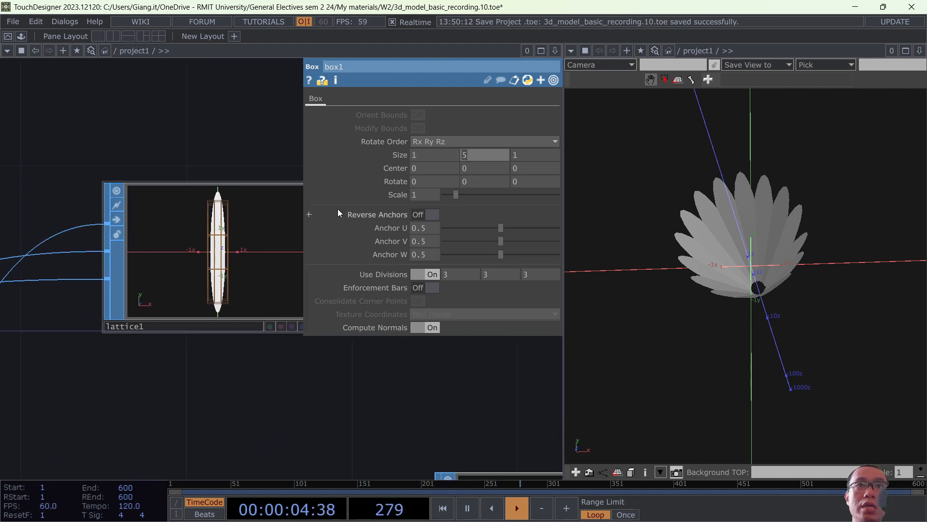
type("6")
key("Return")
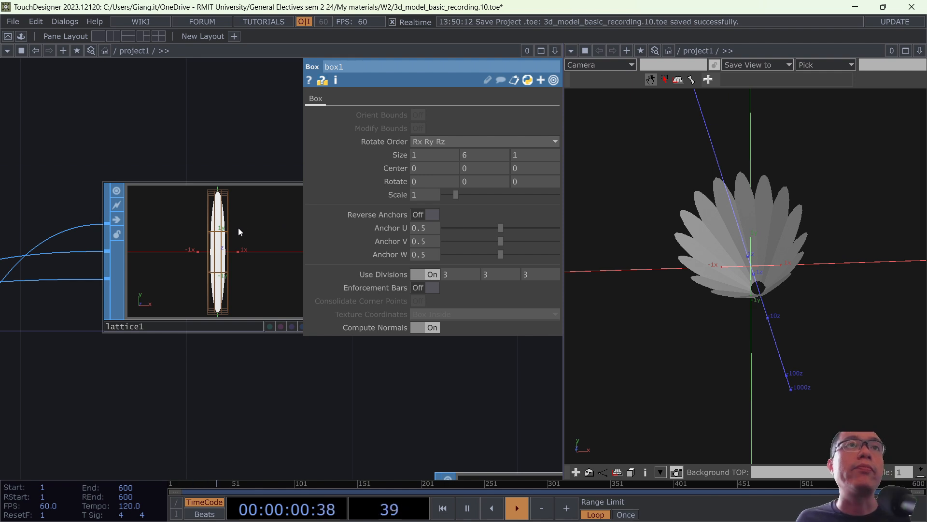
scroll(246, 242, "down", 2)
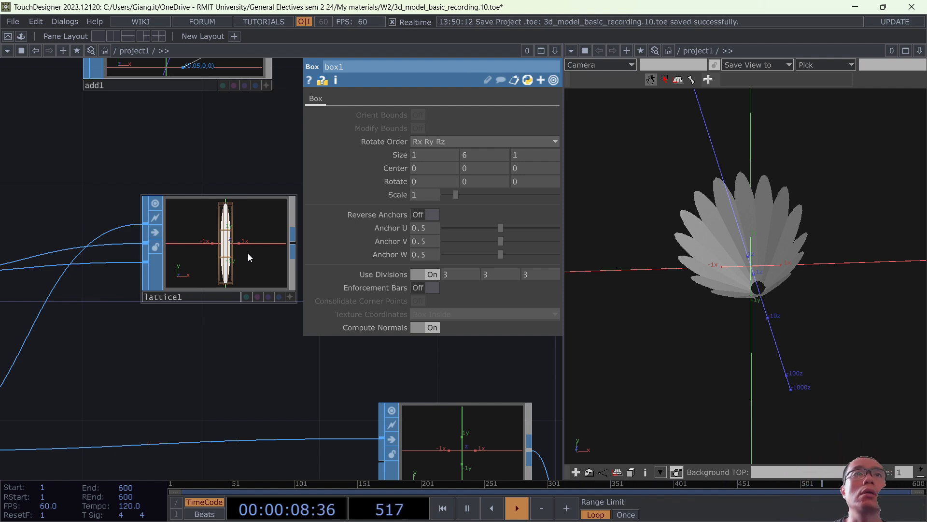
scroll(241, 212, "up", 7)
scroll(242, 212, "down", 4)
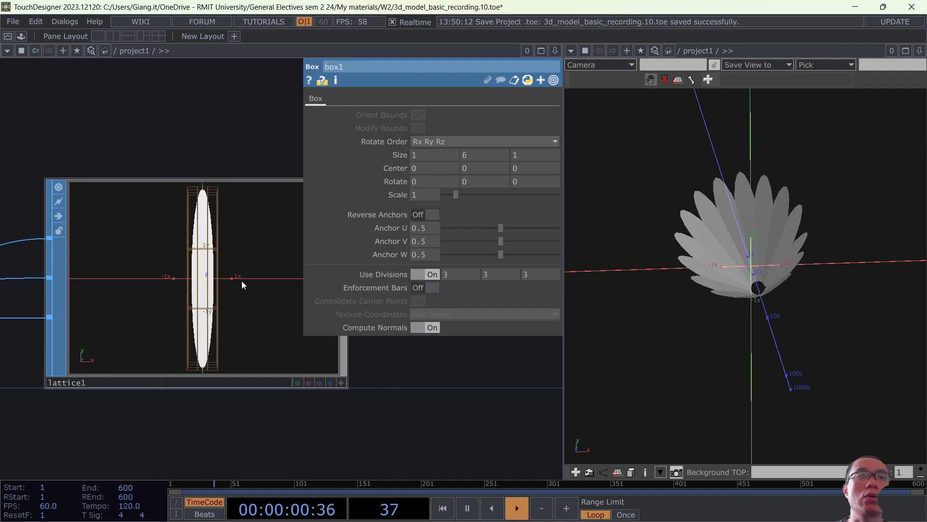
scroll(260, 320, "down", 4)
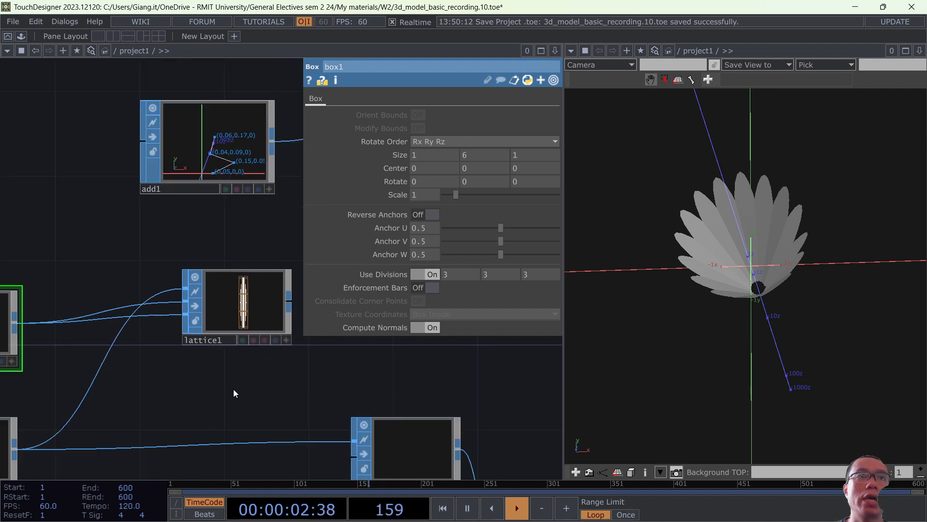
Line box1 up directly above circle1, level with lattice1.
left_click_drag(233, 389, 289, 379)
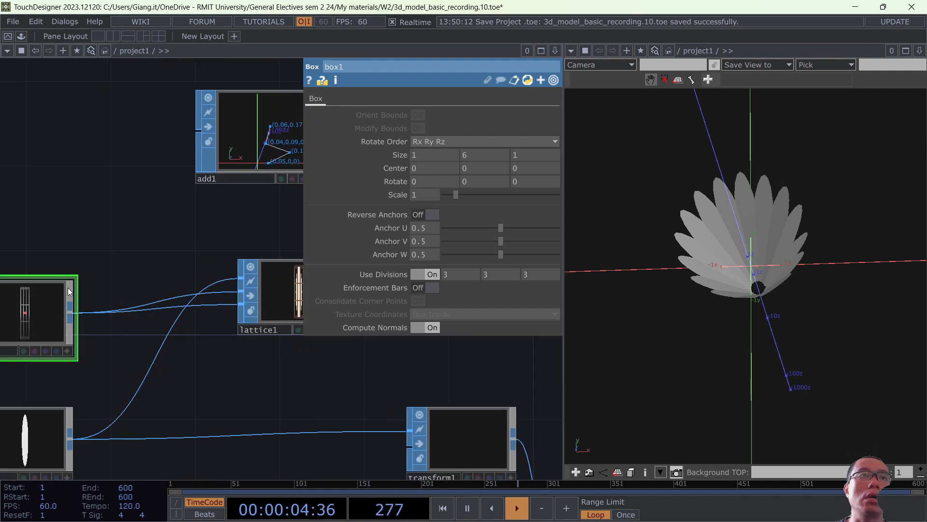
left_click_drag(68, 287, 89, 246)
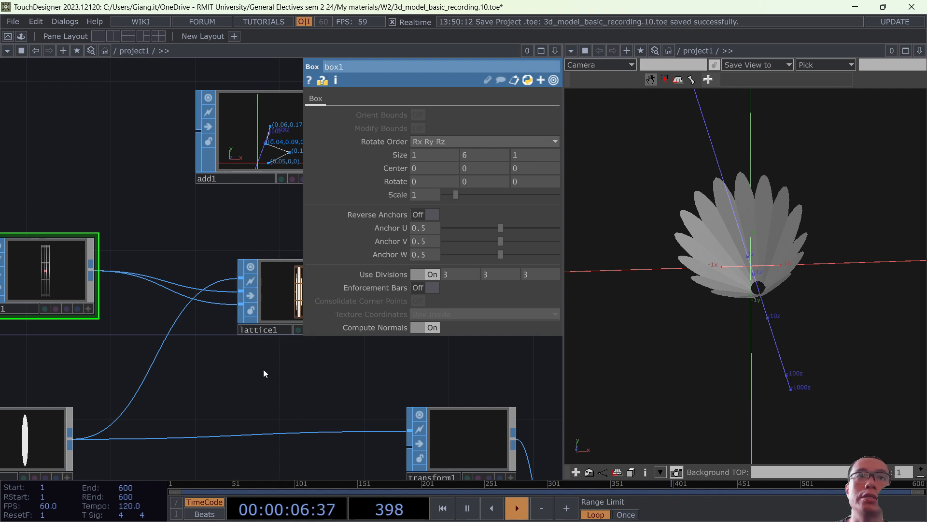
scroll(264, 370, "down", 3)
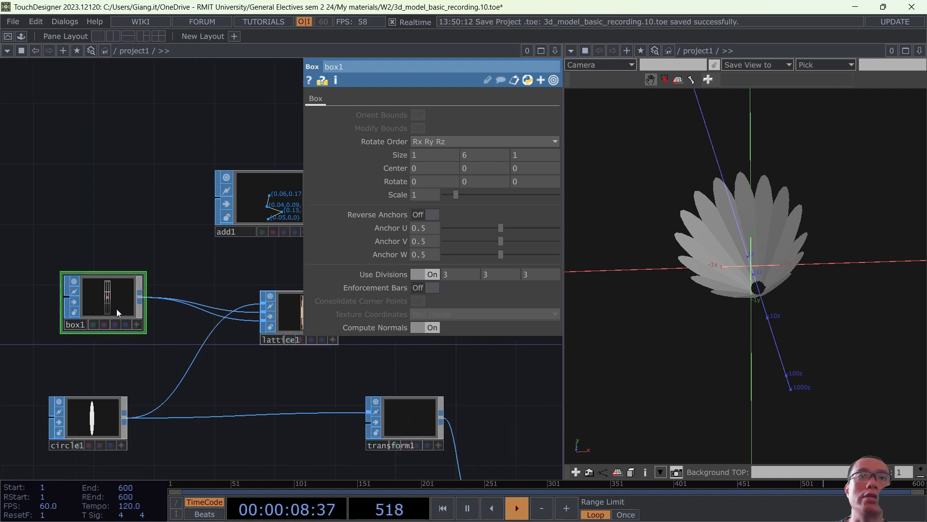
left_click_drag(116, 313, 101, 328)
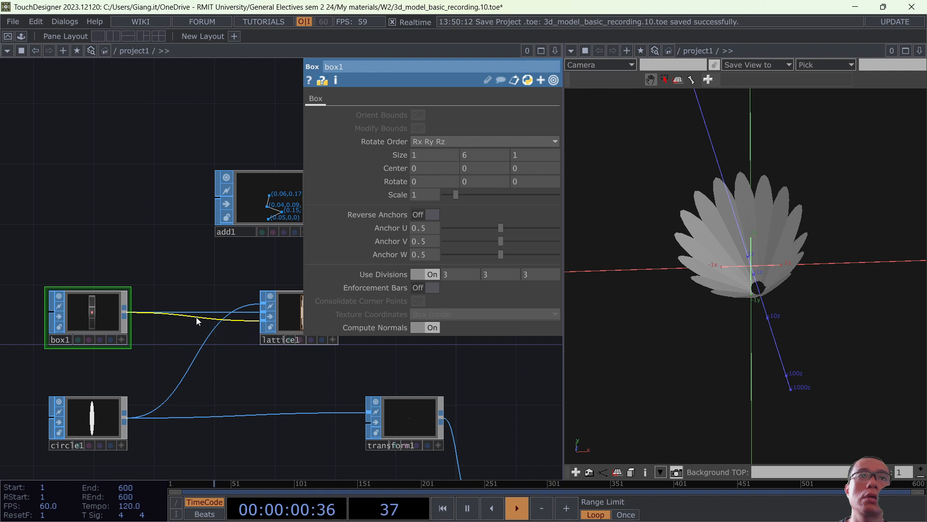
Insert a Twist SOP on the connection between box1 and lattice1's third input.
right_click(196, 317)
left_click(215, 300)
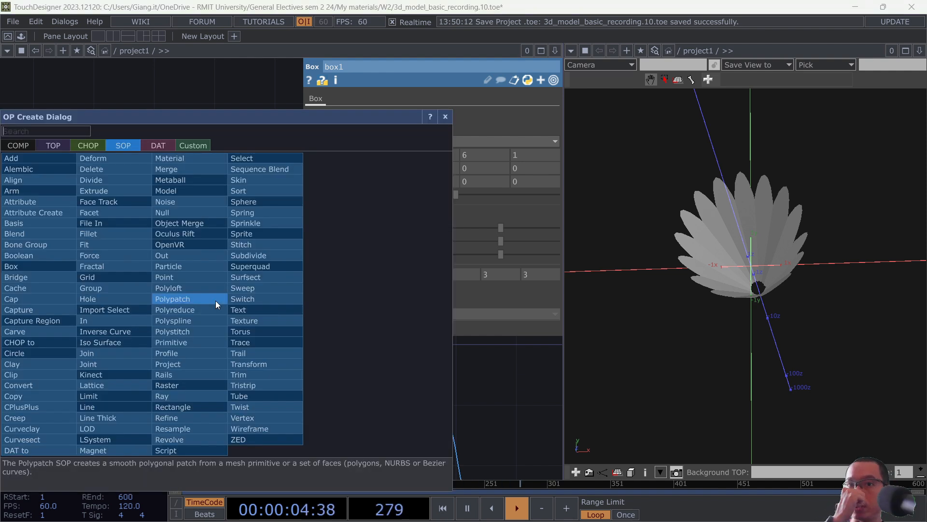
type("t")
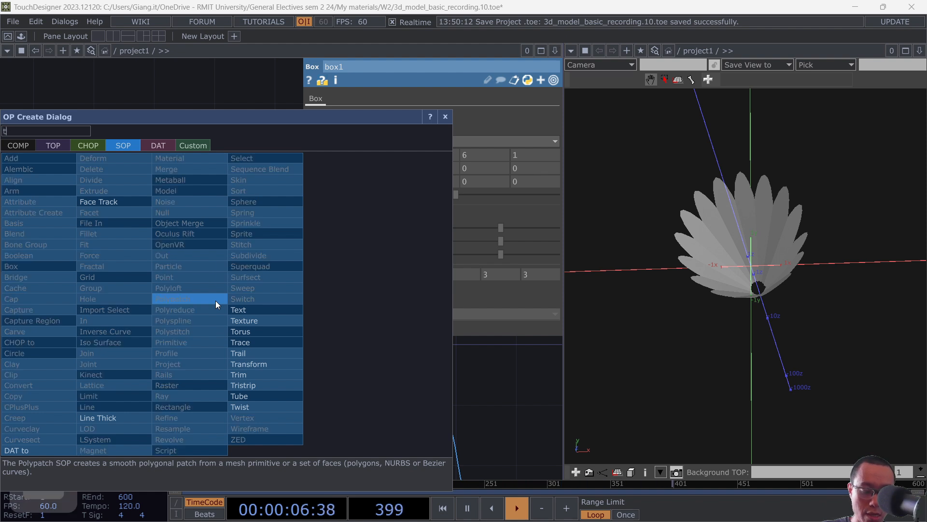
type("wist")
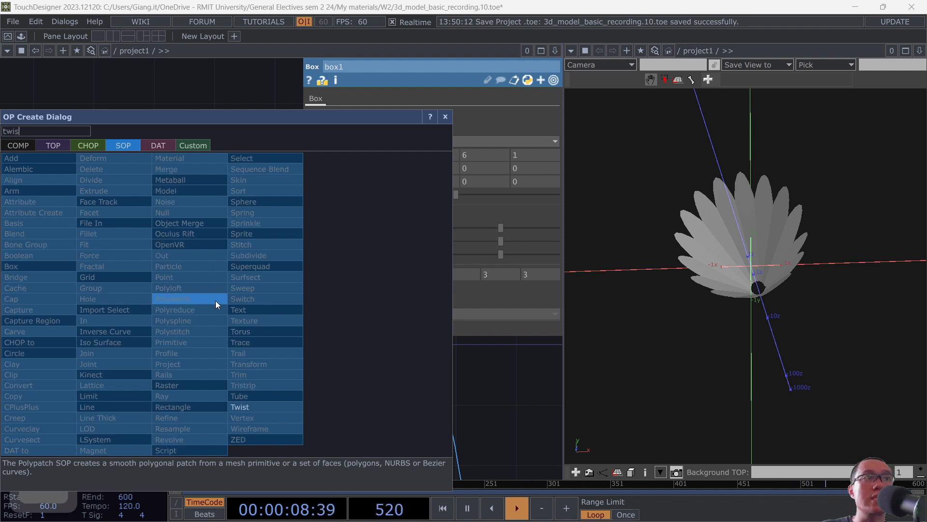
left_click(257, 410)
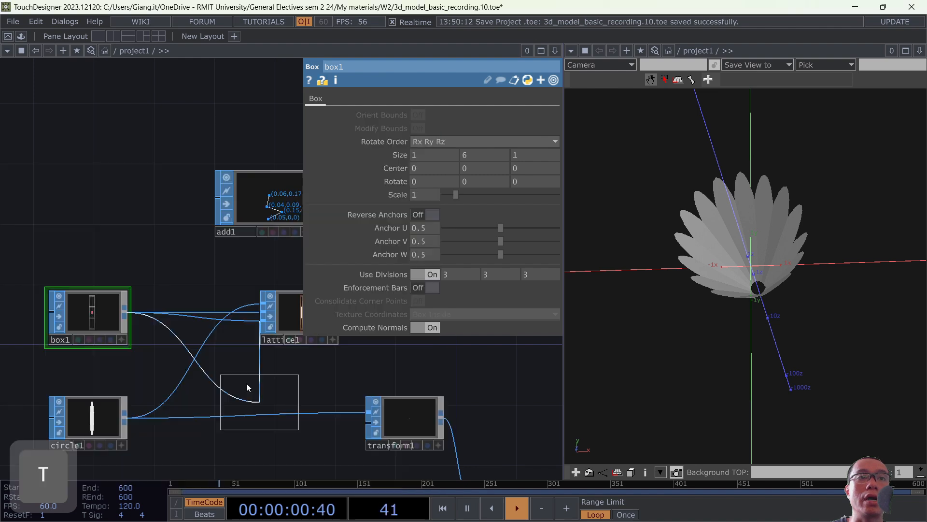
left_click(218, 334)
scroll(319, 314, "up", 5)
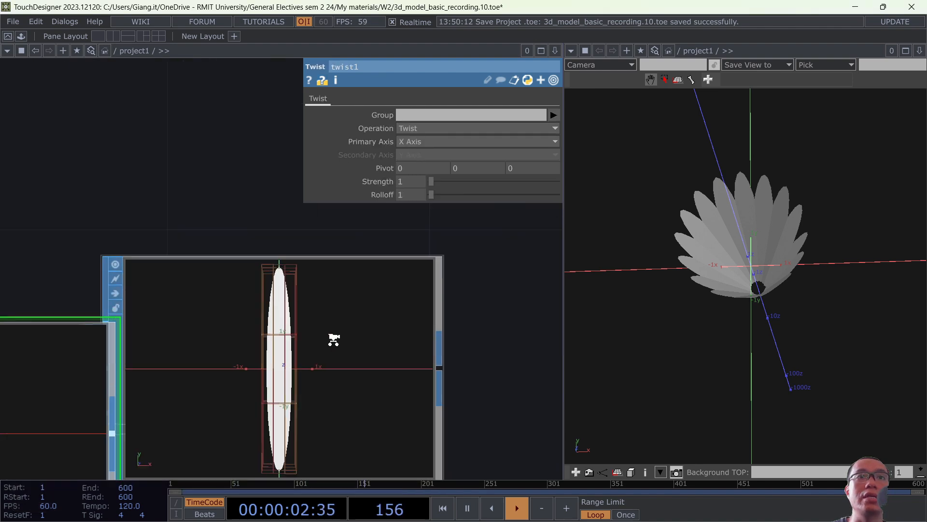
Move box1 up level with lattice1, reorient lattice1's 3D view, and lower twist1 slightly beneath the connection between them.
scroll(311, 325, "down", 4)
left_click_drag(317, 347, 444, 327)
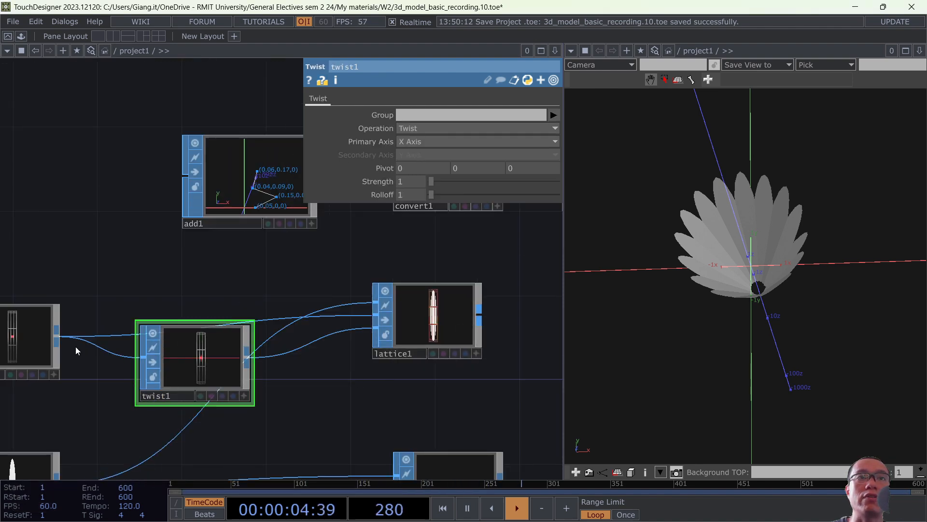
left_click_drag(34, 313, 55, 292)
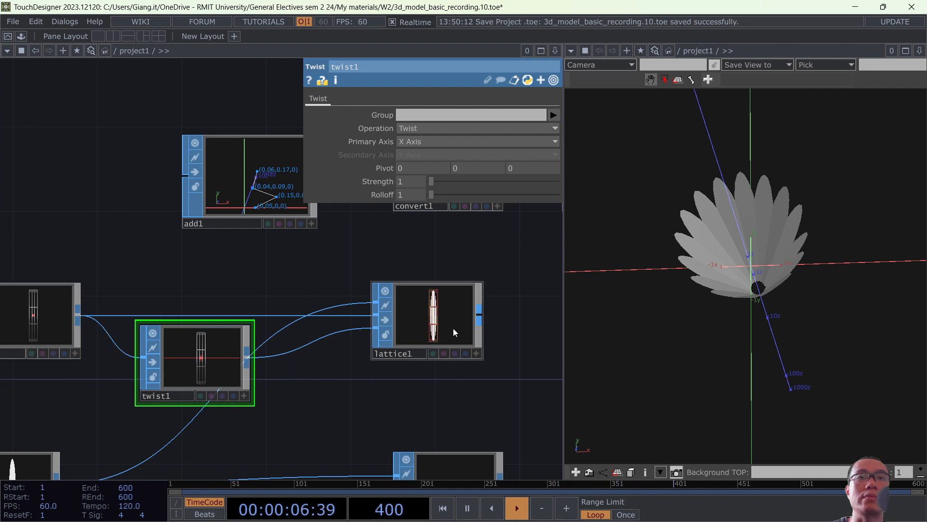
left_click(476, 354)
mouse_move(448, 321)
left_mouse_down()
mouse_move(435, 323)
mouse_move(444, 325)
left_mouse_up()
left_click_drag(213, 363, 213, 384)
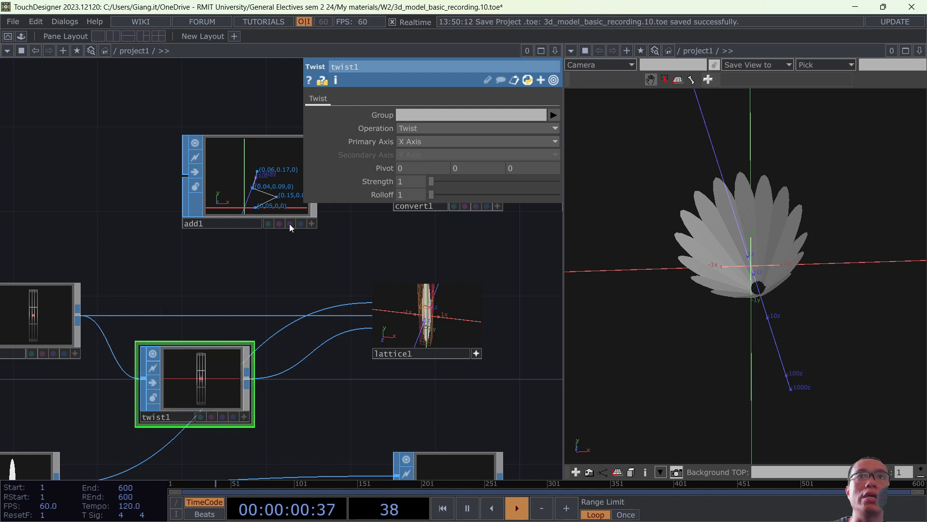
Set twist1's strength to 124 and inspect the twisted cage from several angles in lattice1's viewer.
left_click_drag(430, 182, 473, 180)
scroll(405, 327, "up", 3)
scroll(438, 317, "down", 1)
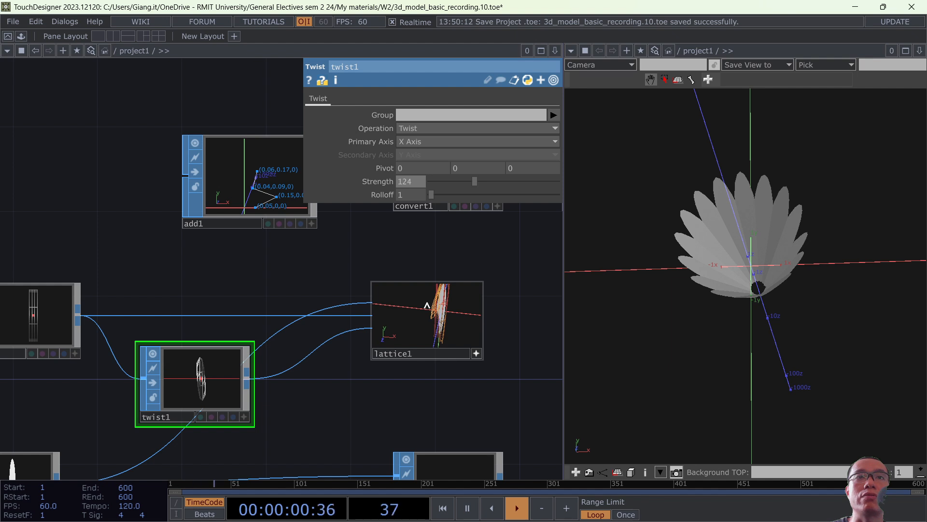
left_click(478, 353)
left_click(474, 353)
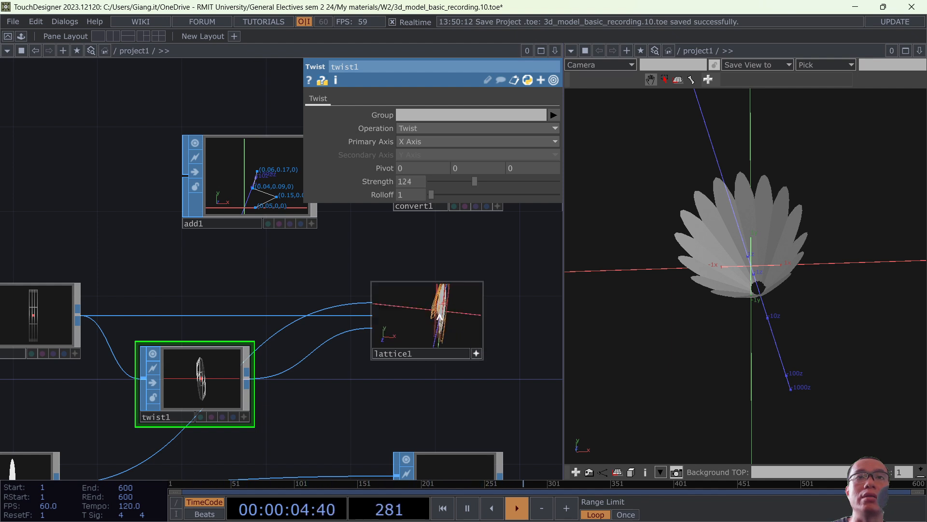
mouse_move(435, 314)
left_mouse_down()
mouse_move(419, 307)
mouse_move(438, 313)
left_mouse_up()
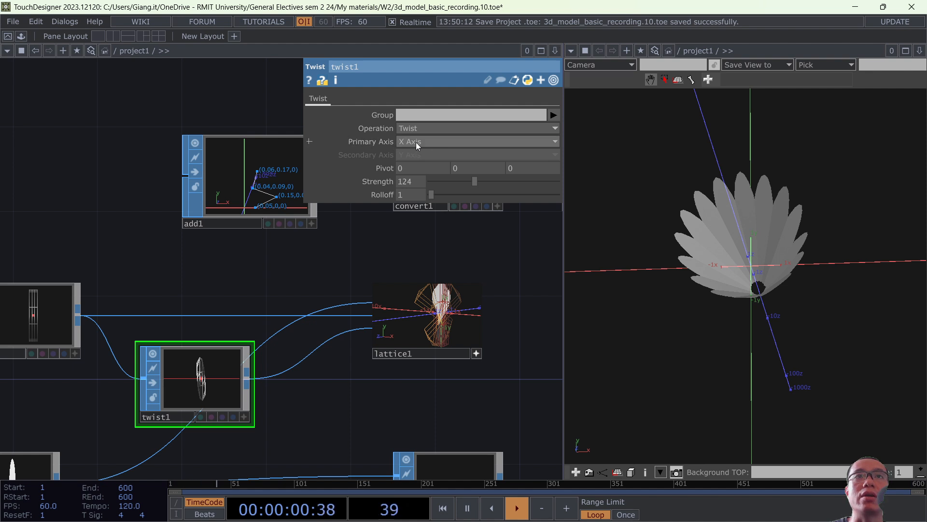
left_click_drag(439, 321, 429, 314)
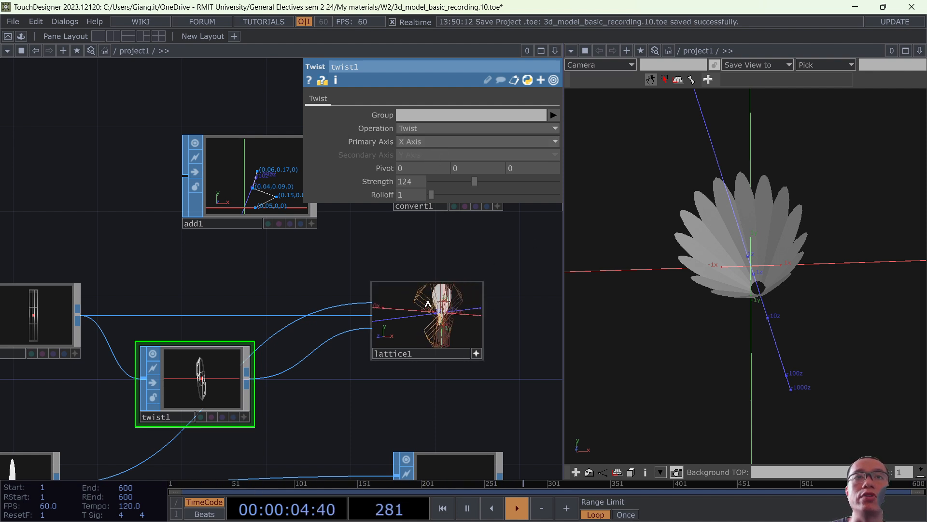
left_click(477, 354)
Switch twist1's operation to Bend and reduce its strength to 15.
left_click(430, 129)
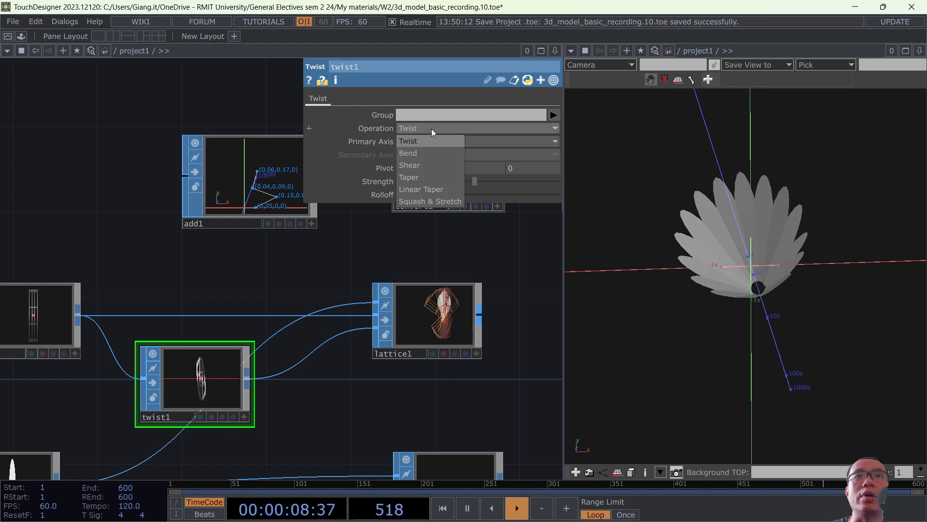
left_click(430, 153)
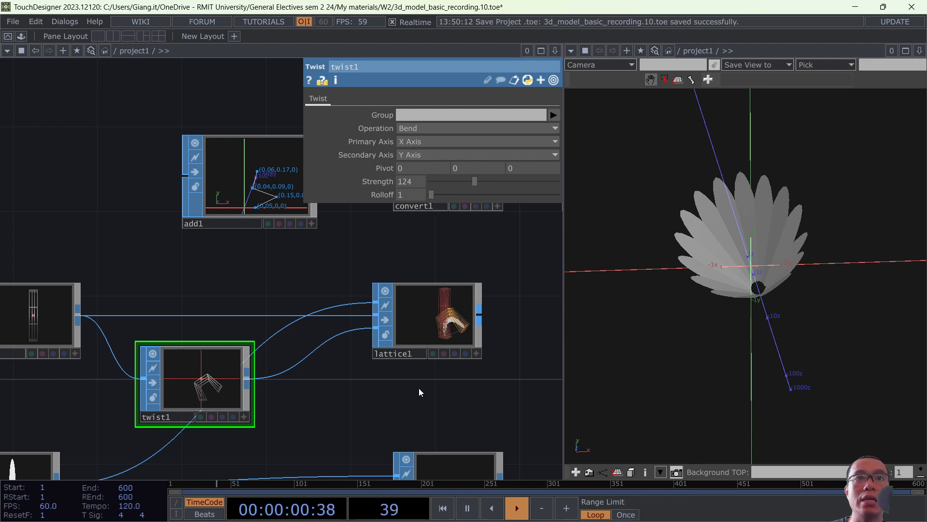
scroll(459, 340, "up", 5)
scroll(459, 340, "down", 3)
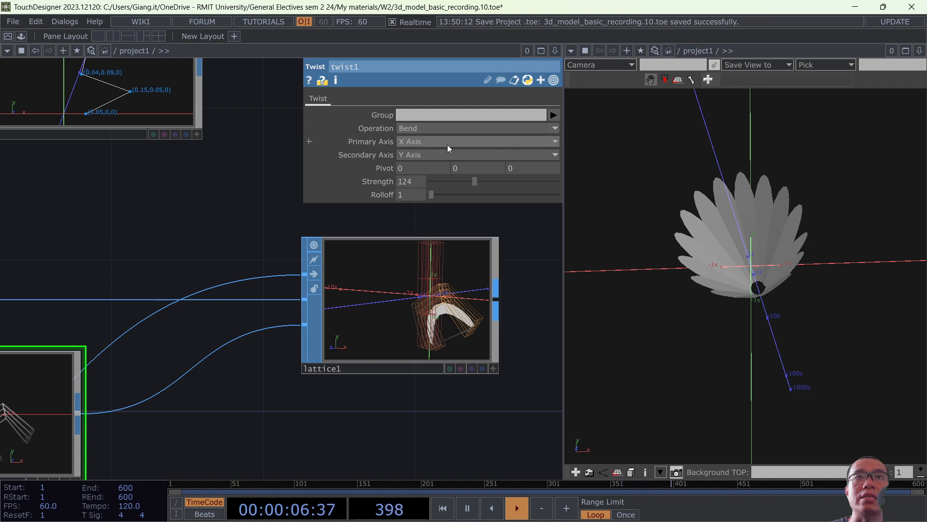
left_click_drag(472, 181, 442, 175)
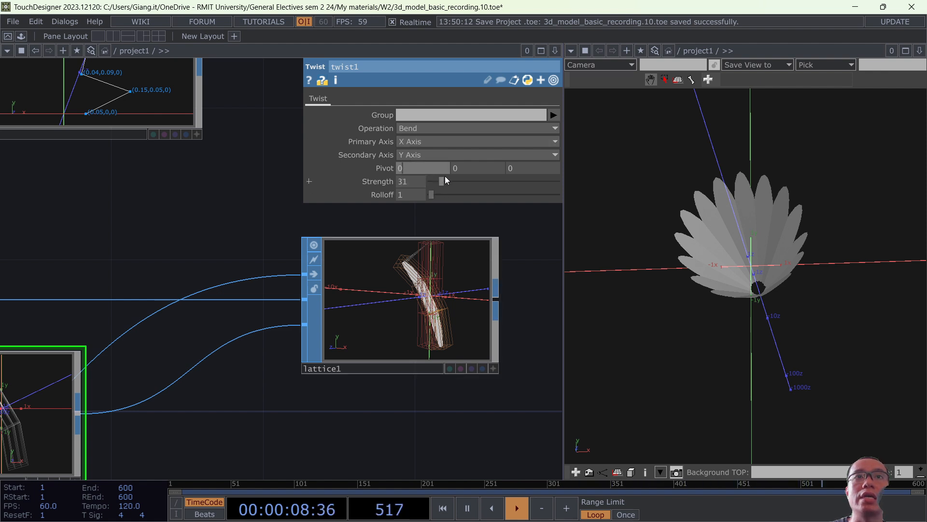
mouse_move(441, 181)
left_mouse_down()
mouse_move(485, 180)
mouse_move(436, 184)
left_mouse_up()
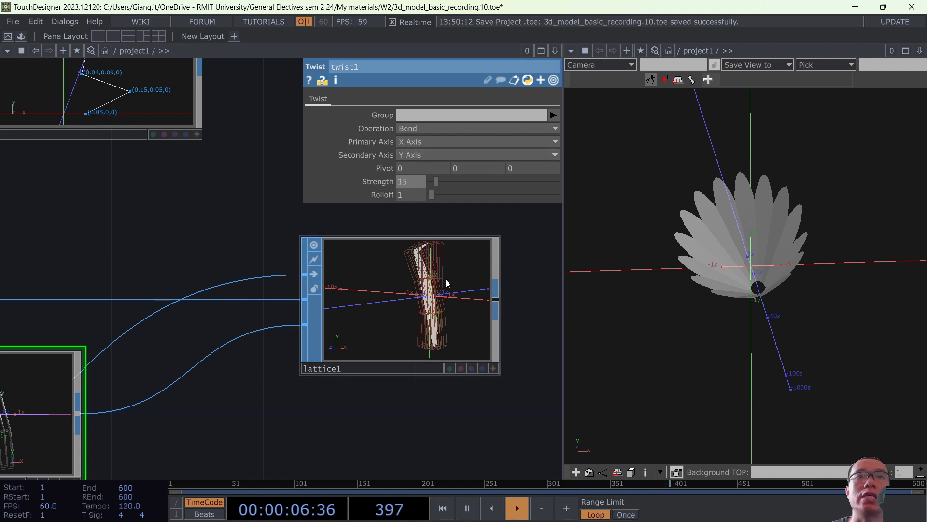
Inspect the bent petal's tip against the cage in lattice1's viewer and make the lattice1 node slightly taller.
scroll(390, 280, "down", 3)
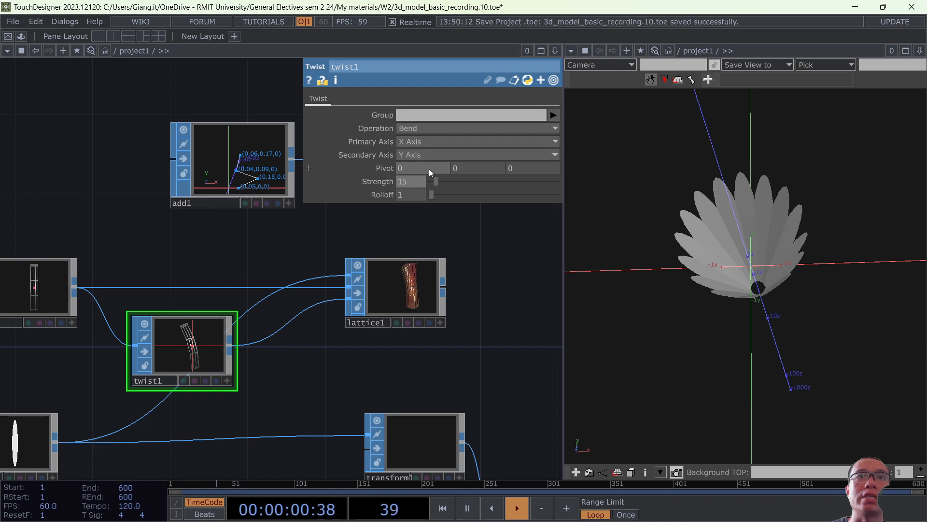
scroll(431, 265, "up", 2)
scroll(413, 268, "up", 3)
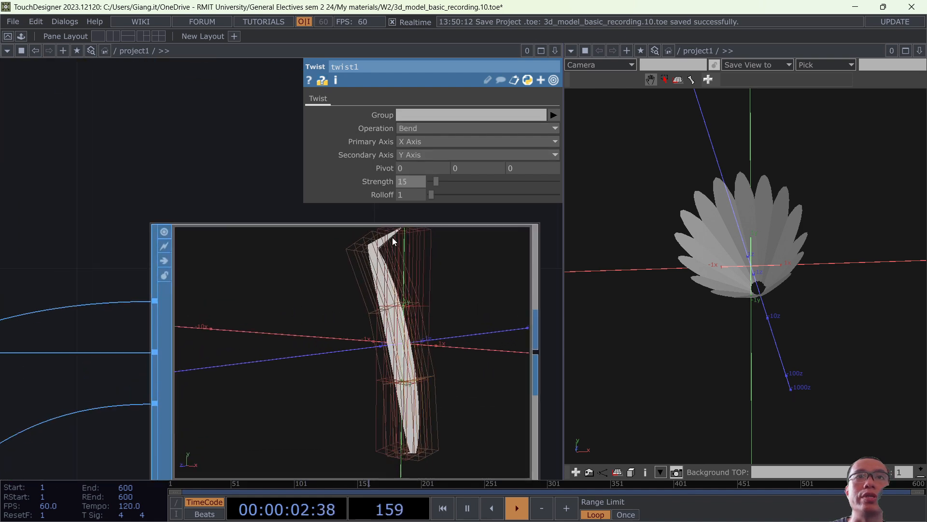
scroll(401, 230, "down", 2)
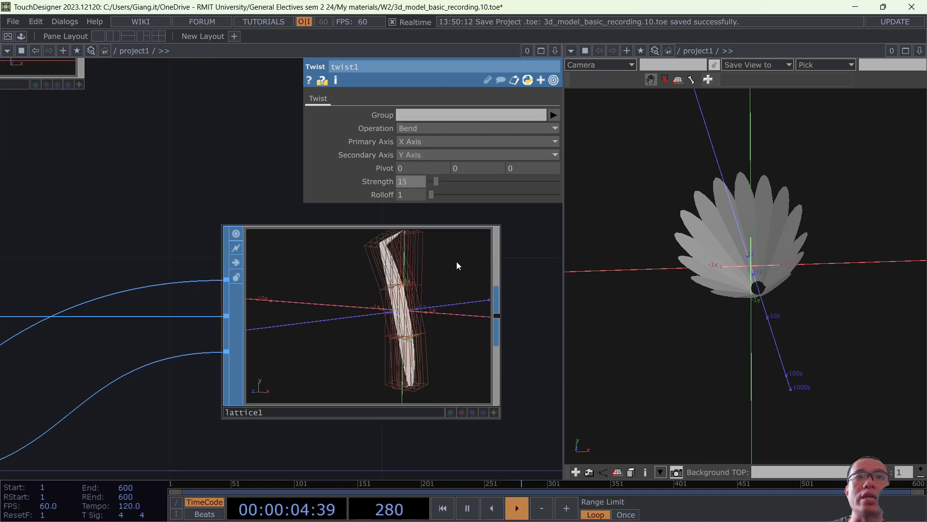
left_click(434, 227)
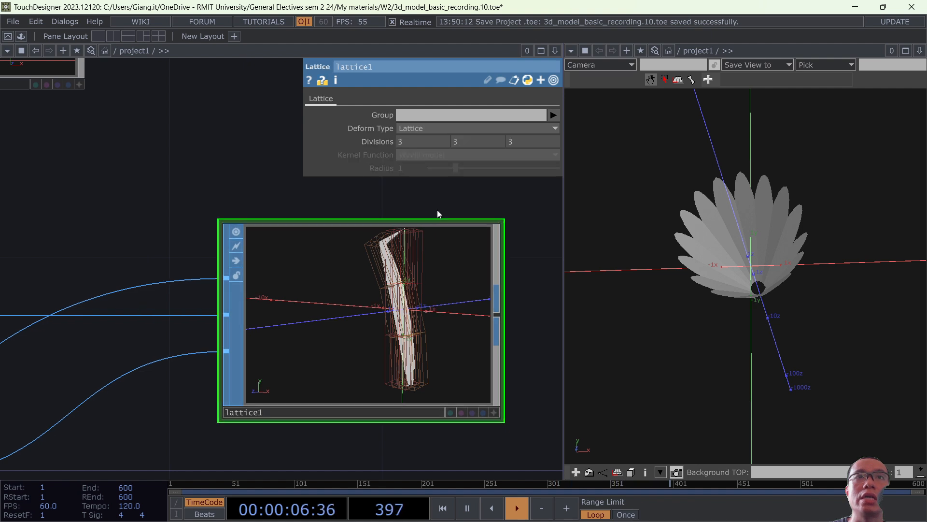
left_click_drag(438, 211, 435, 199)
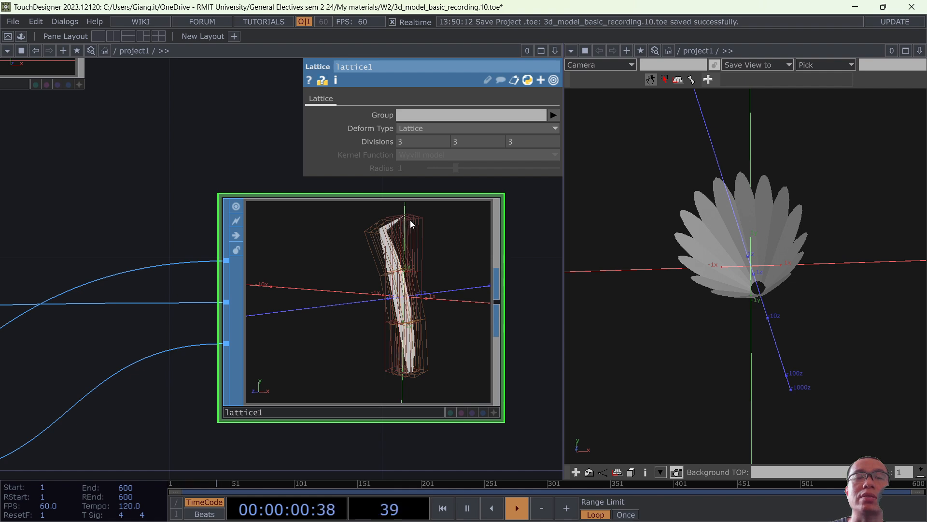
Set box1's Y size to 6.6 and check the cage around the bent petal in lattice1.
scroll(410, 219, "down", 3)
left_click(59, 259)
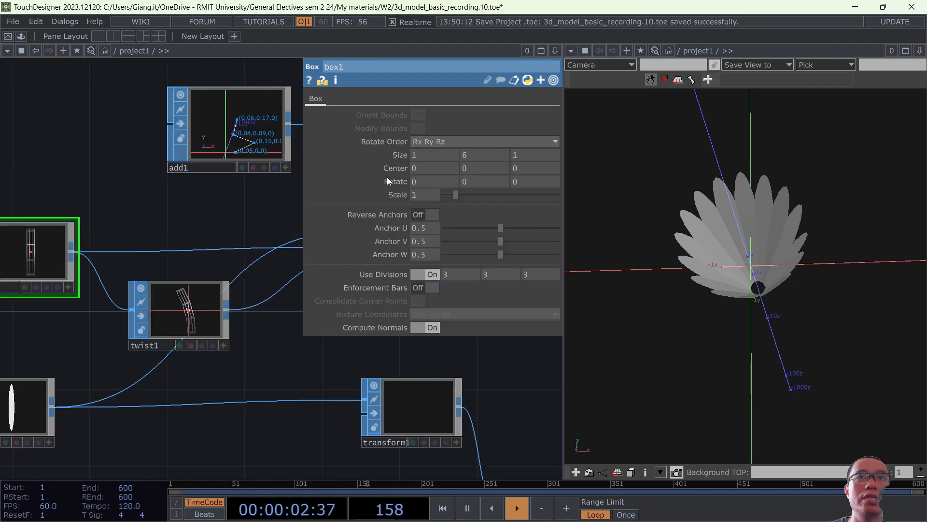
middle_click_drag(484, 158, 502, 157)
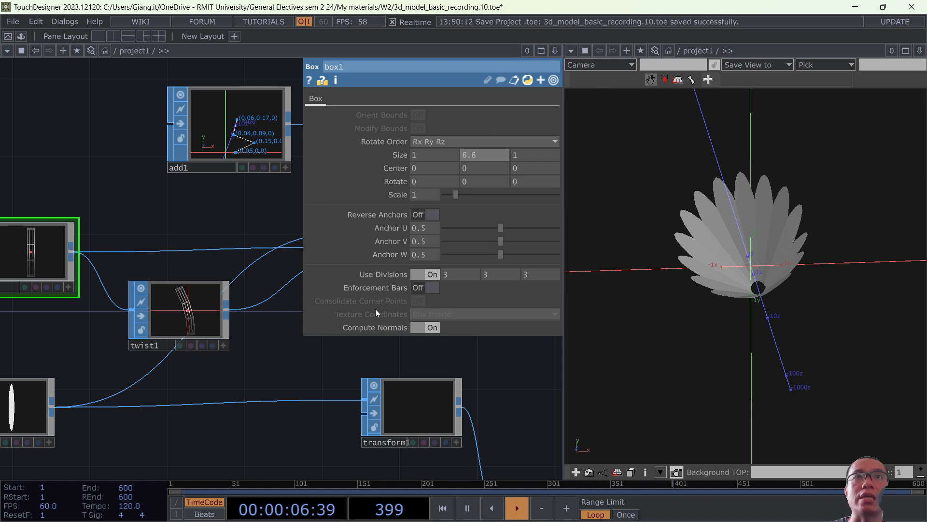
scroll(213, 268, "up", 5)
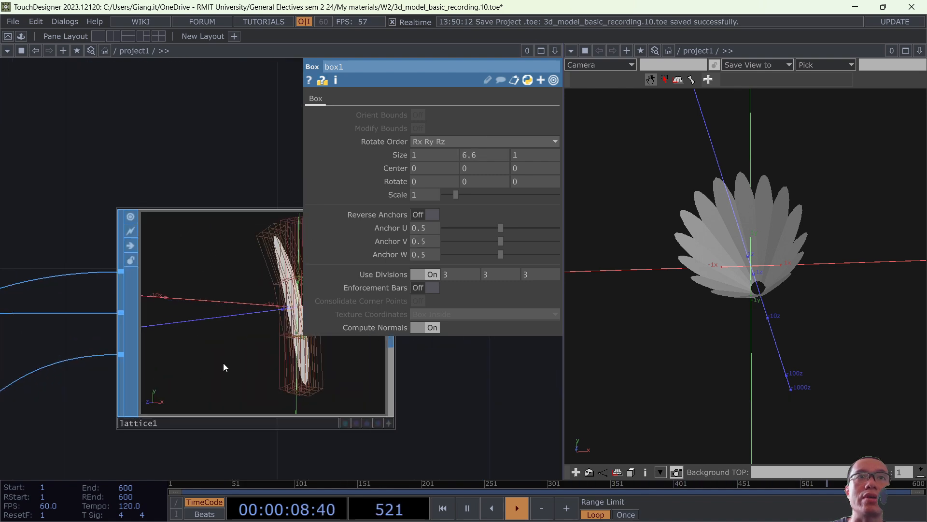
scroll(224, 363, "down", 5)
left_click(294, 350)
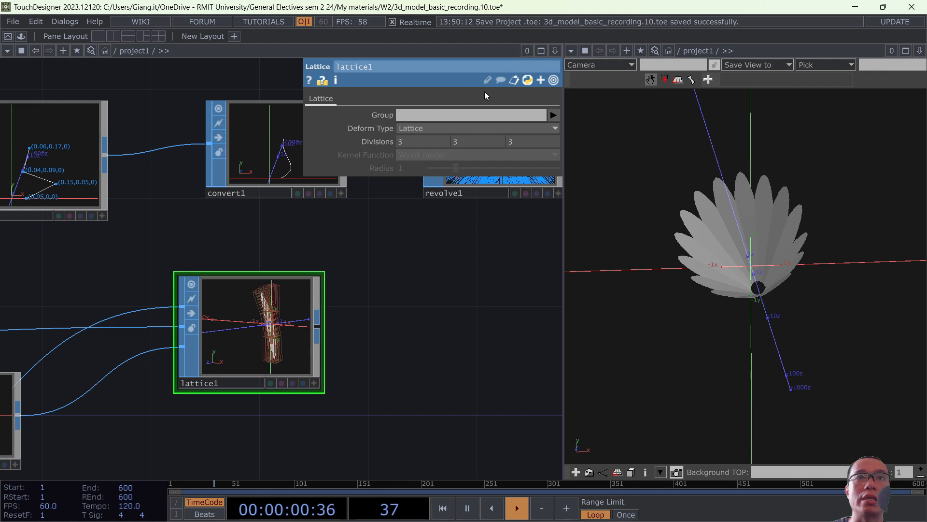
Raise twist1's bend strength to 77 and examine the curved petal in lattice1's viewer.
scroll(120, 352, "down", 4)
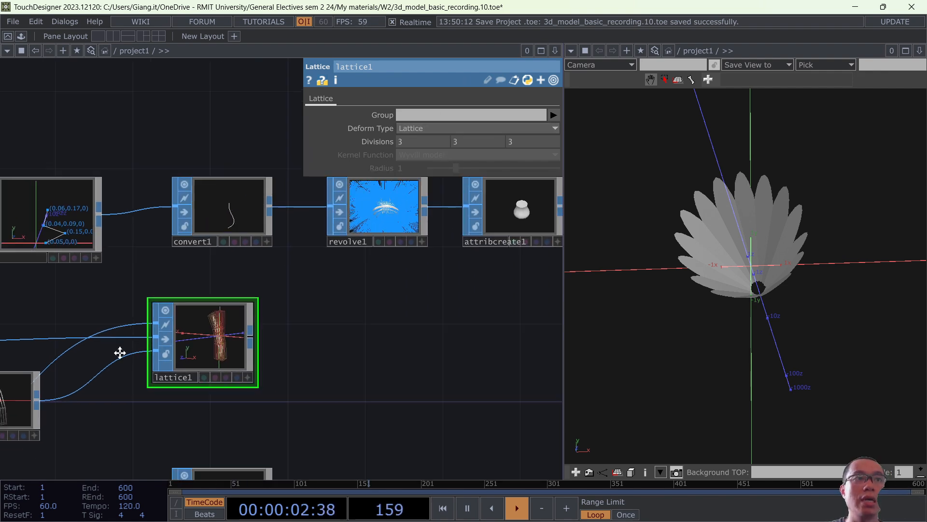
left_click(18, 386)
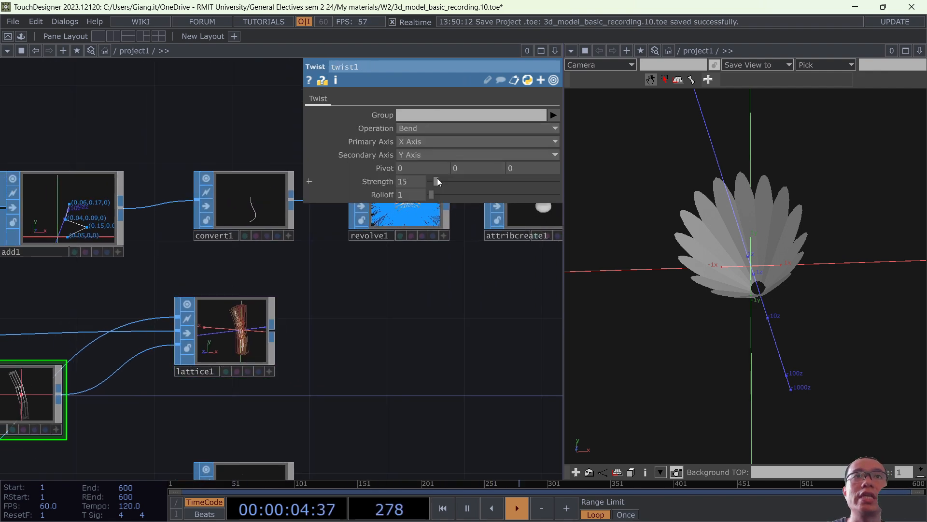
left_click_drag(439, 178, 459, 182)
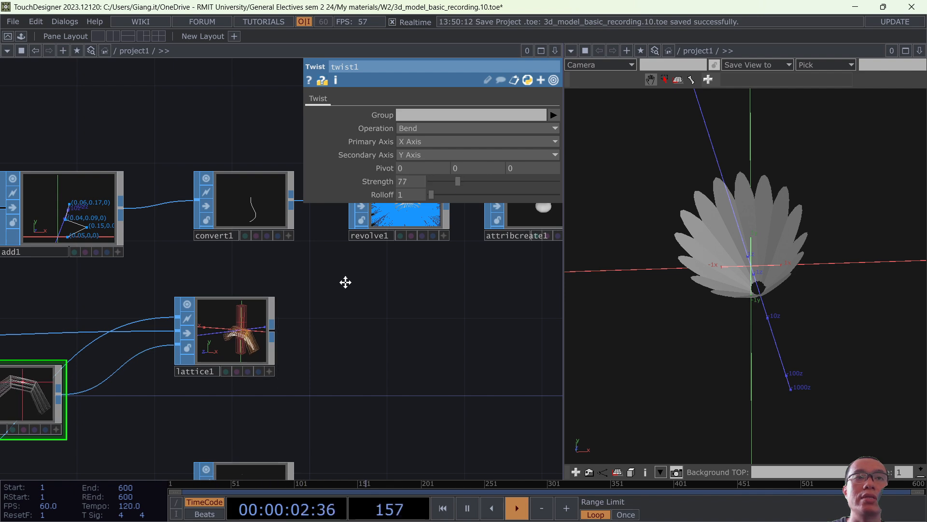
left_click_drag(345, 282, 355, 112)
left_click_drag(378, 352, 295, 247)
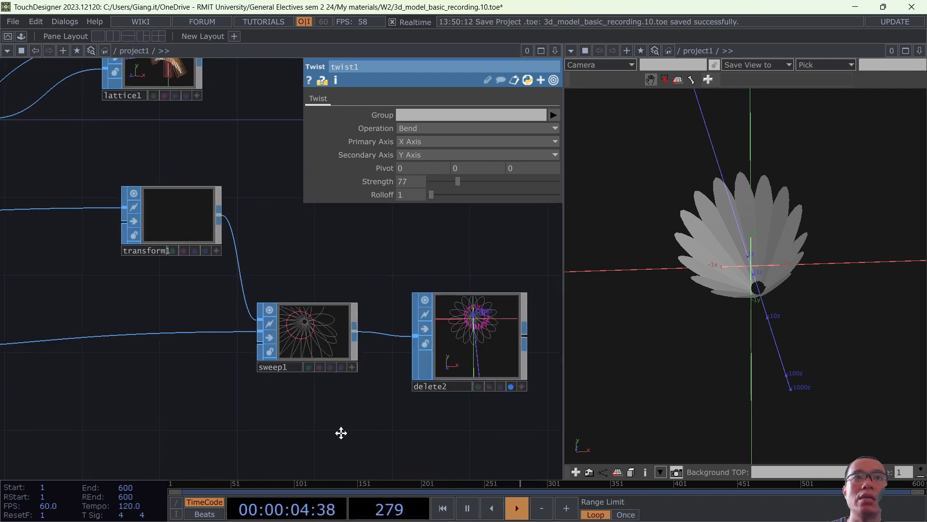
left_click_drag(341, 433, 373, 478)
left_click_drag(306, 277, 355, 425)
scroll(234, 260, "up", 6)
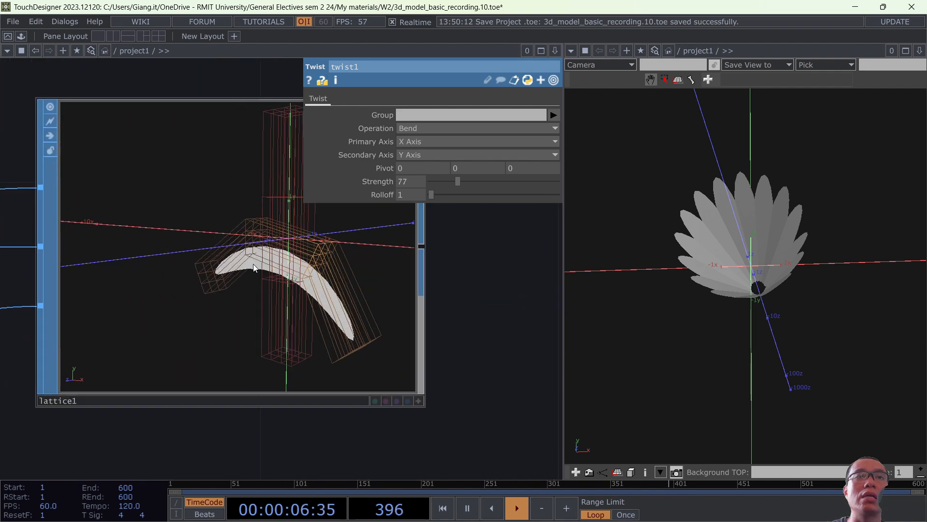
scroll(368, 245, "down", 5)
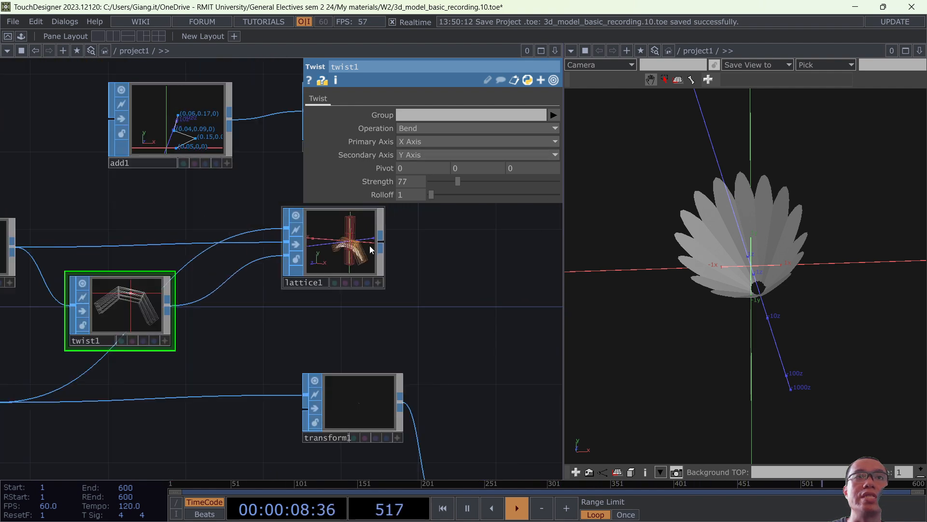
left_click_drag(407, 314, 346, 309)
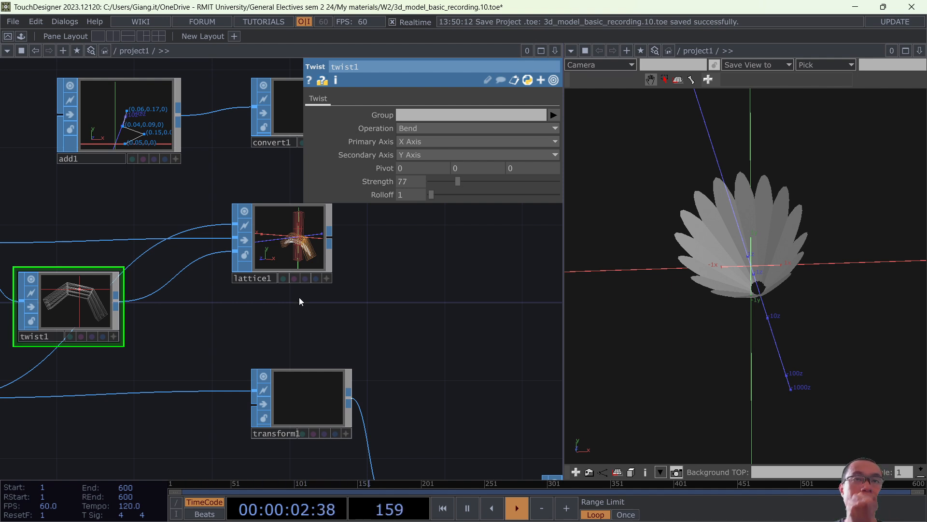
Try bending twist1 with Y Axis as the primary axis and X Axis as the secondary axis.
left_click(416, 142)
left_click(413, 166)
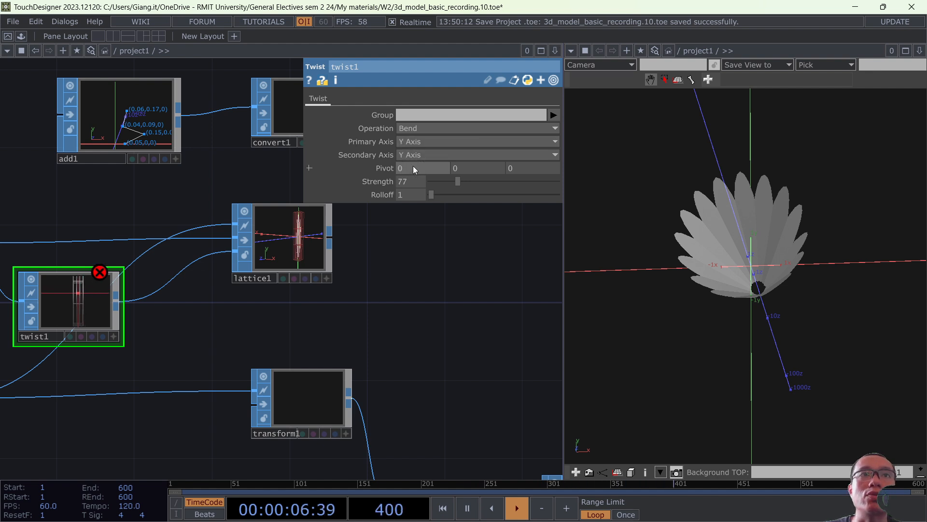
left_click(424, 158)
left_click(420, 169)
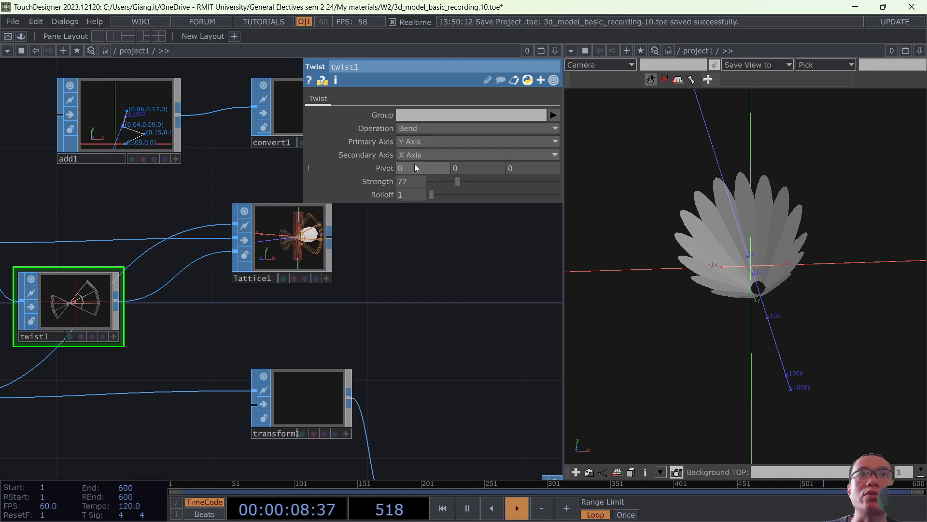
Set twist1's secondary axis to Z Axis and its primary axis to X Axis, checking the result in lattice1.
left_click(424, 155)
left_click(416, 193)
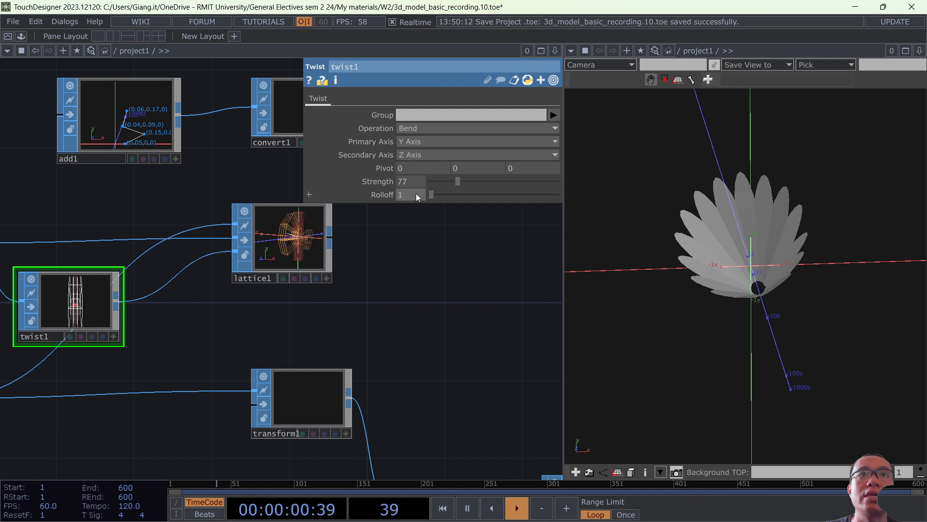
left_click(421, 139)
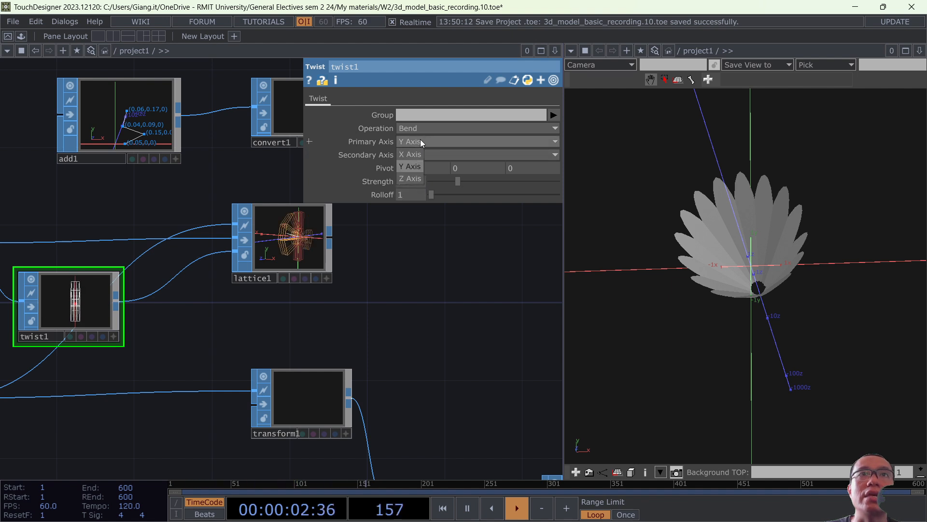
left_click(410, 154)
scroll(311, 243, "up", 6)
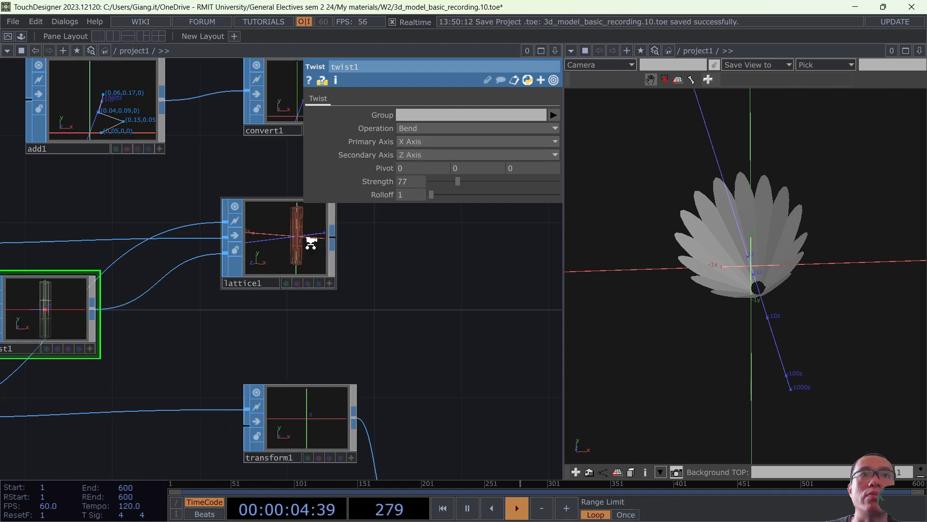
scroll(311, 242, "down", 3)
Set twist1's secondary axis to Y Axis and its bend strength to 75, keeping X Axis as primary.
left_click(415, 140)
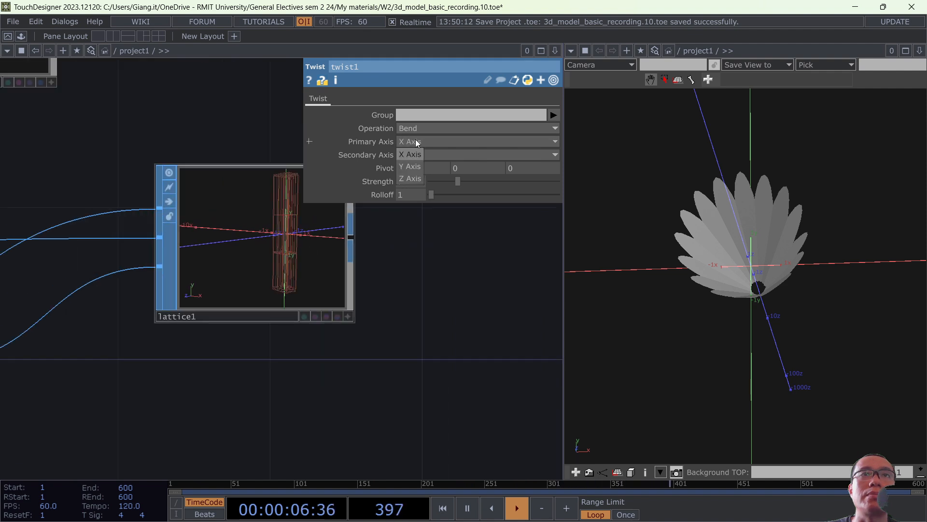
left_click(411, 155)
left_click(418, 157)
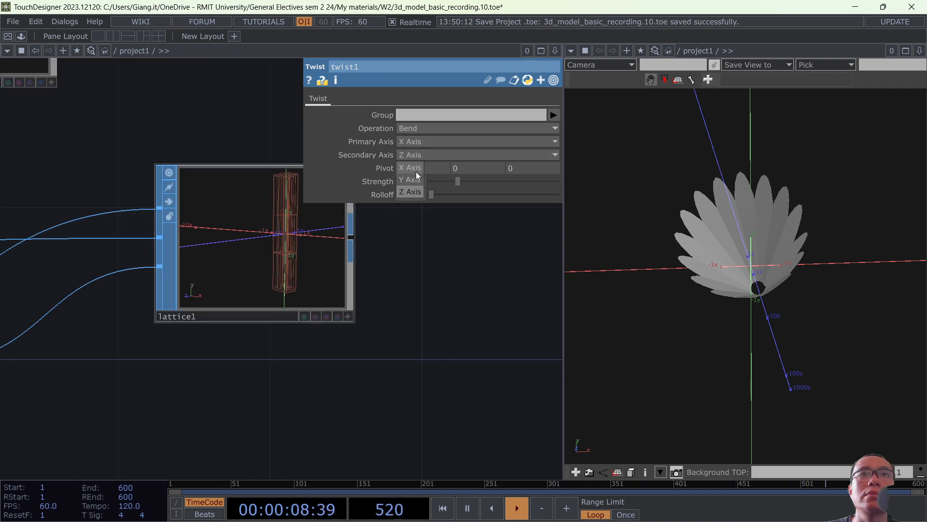
left_click(416, 179)
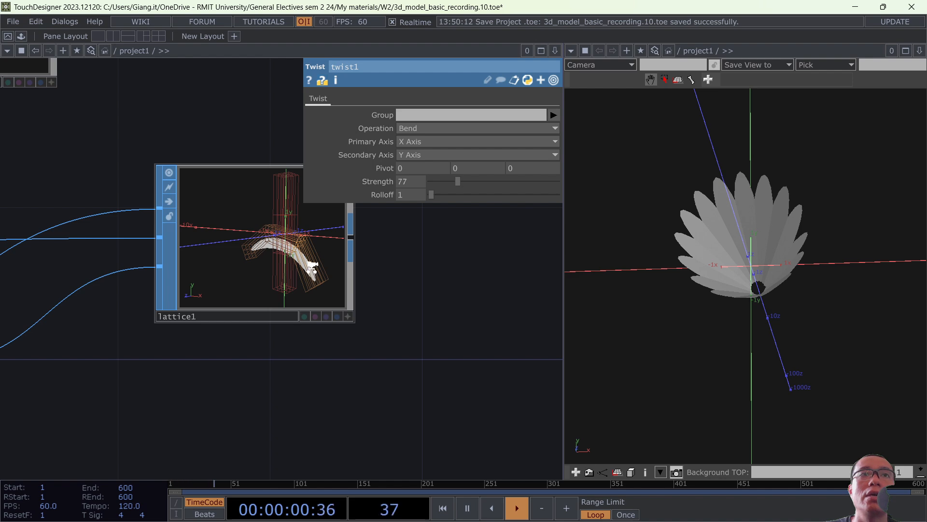
scroll(312, 268, "down", 3)
left_click_drag(455, 179, 459, 176)
scroll(302, 265, "up", 5)
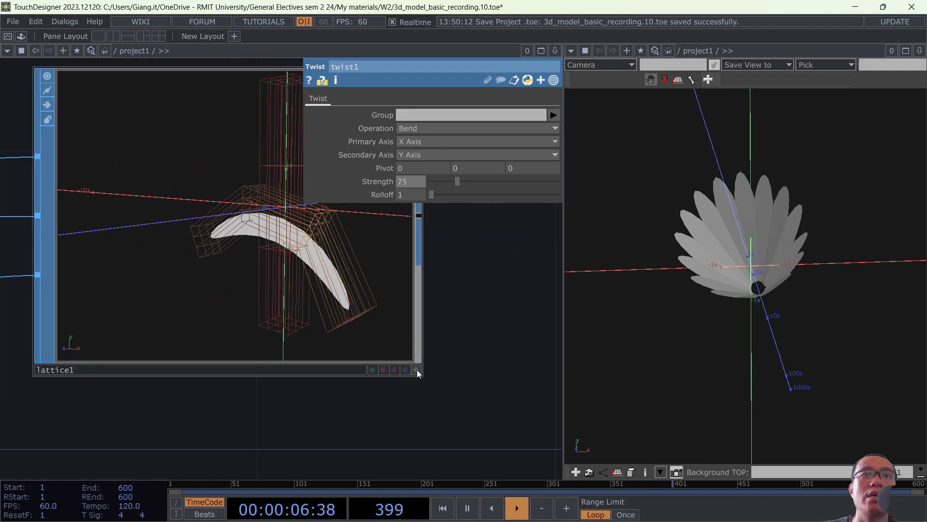
Examine the bent petal and its cage from several angles in lattice1's viewer.
left_click(417, 371)
left_click_drag(277, 263, 288, 193)
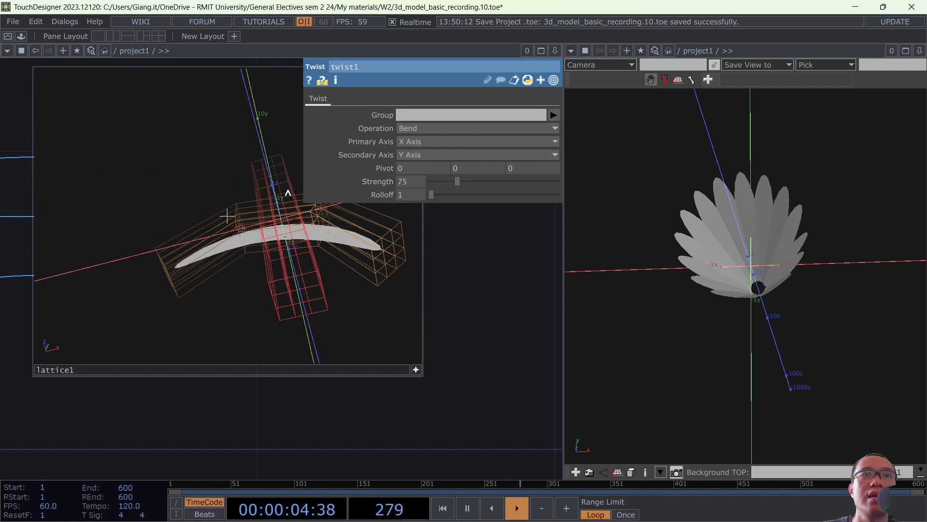
mouse_move(251, 238)
left_mouse_down()
mouse_move(319, 290)
mouse_move(306, 311)
mouse_move(248, 226)
left_mouse_up()
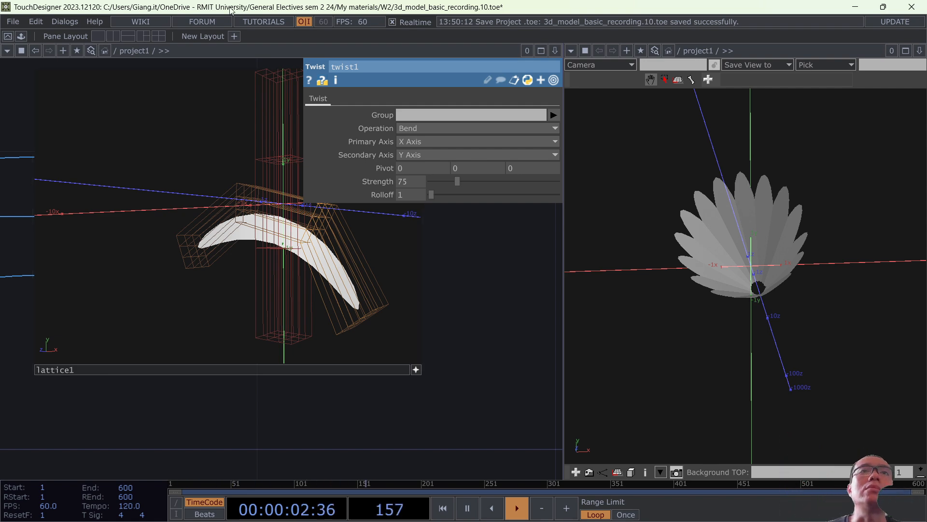
left_click_drag(227, 214, 222, 238)
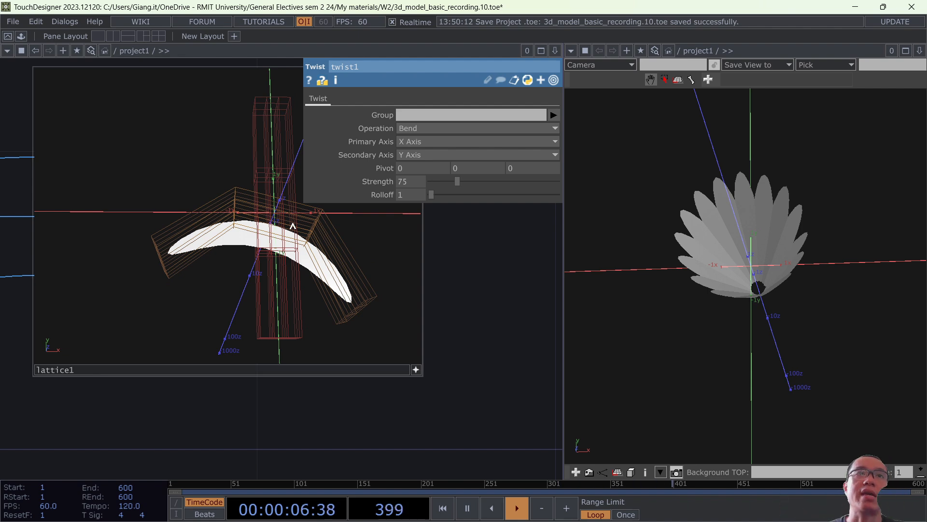
left_click_drag(282, 241, 221, 247)
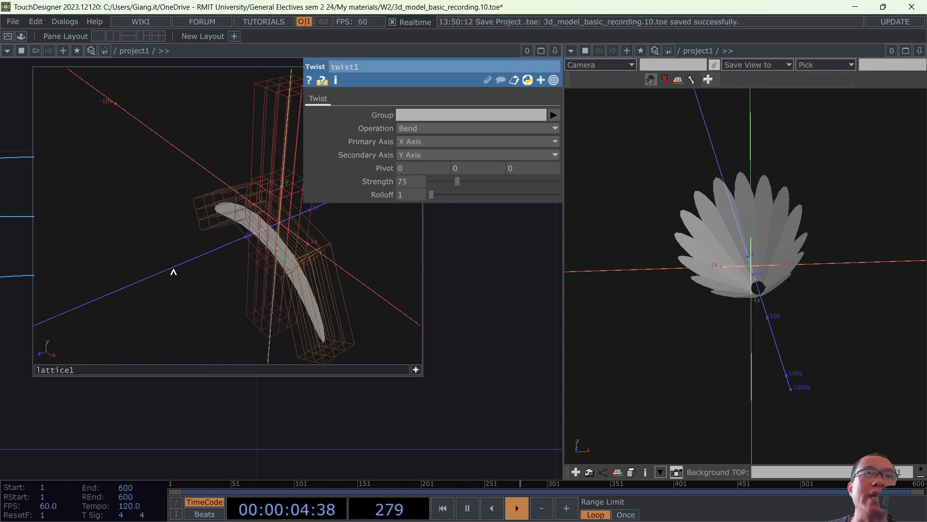
Set twist1's primary axis to Z Axis and its strength to 60, checking the petal's curve in lattice1.
left_click(443, 140)
left_click(408, 175)
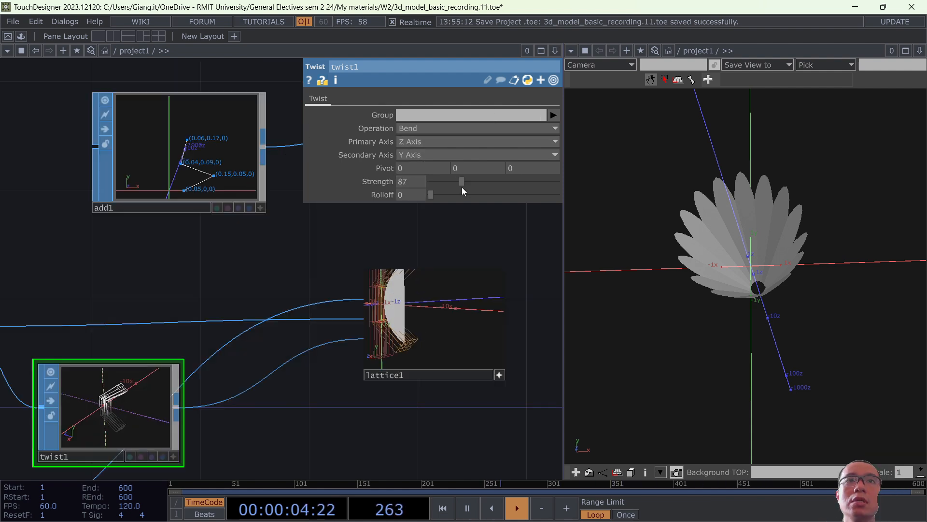
left_click_drag(461, 187, 452, 184)
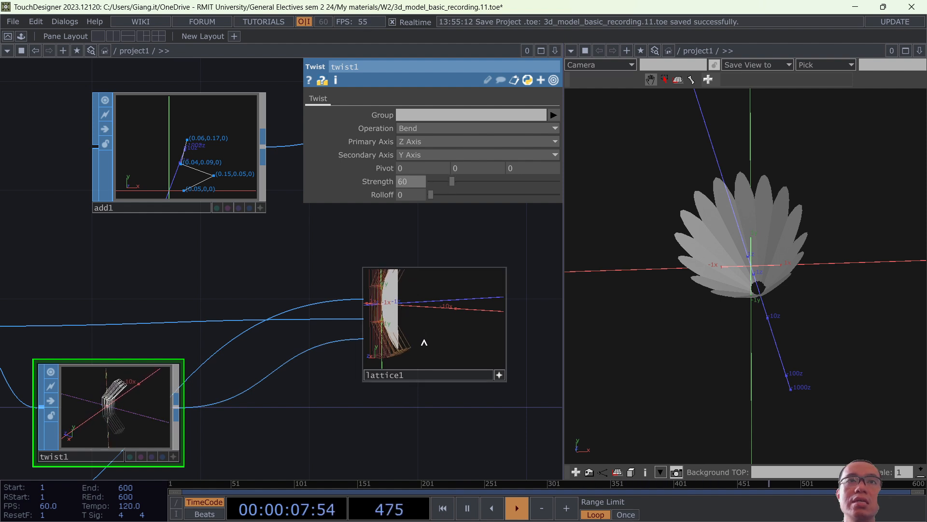
left_click_drag(424, 344, 429, 316)
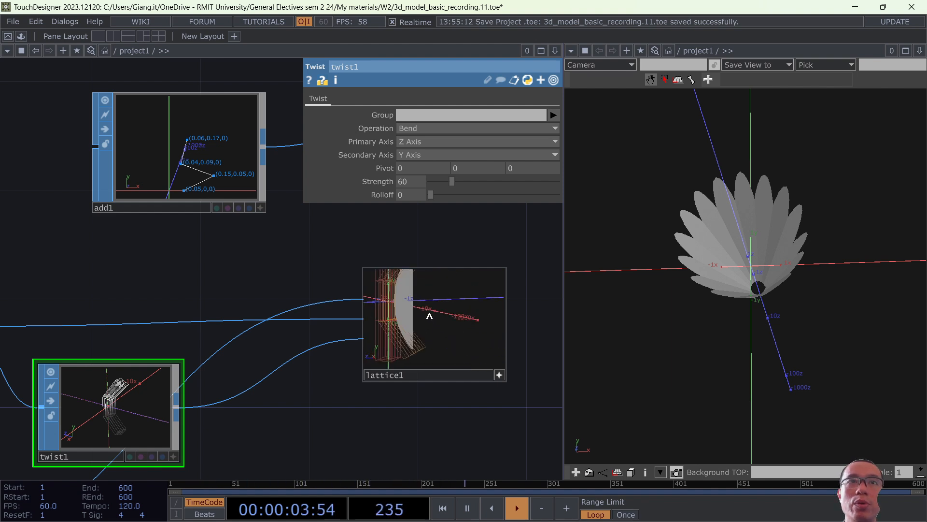
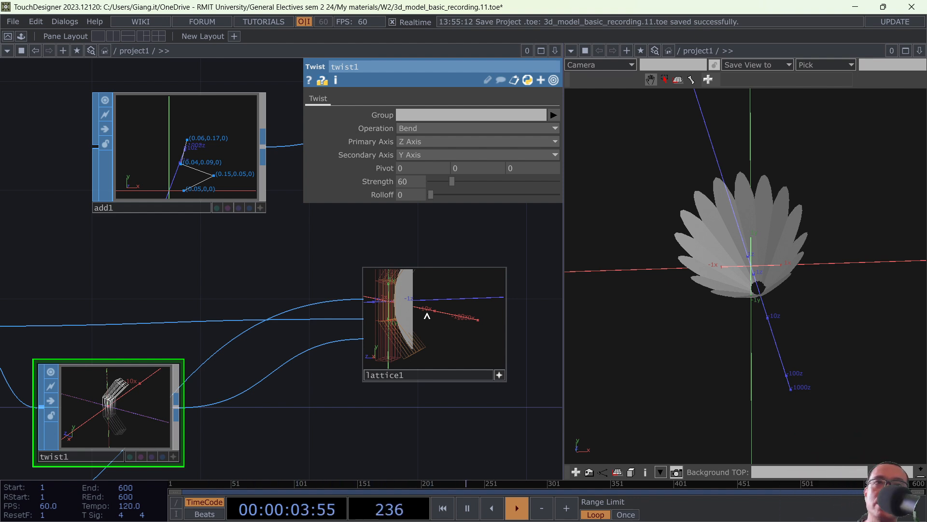
scroll(426, 316, "down", 1)
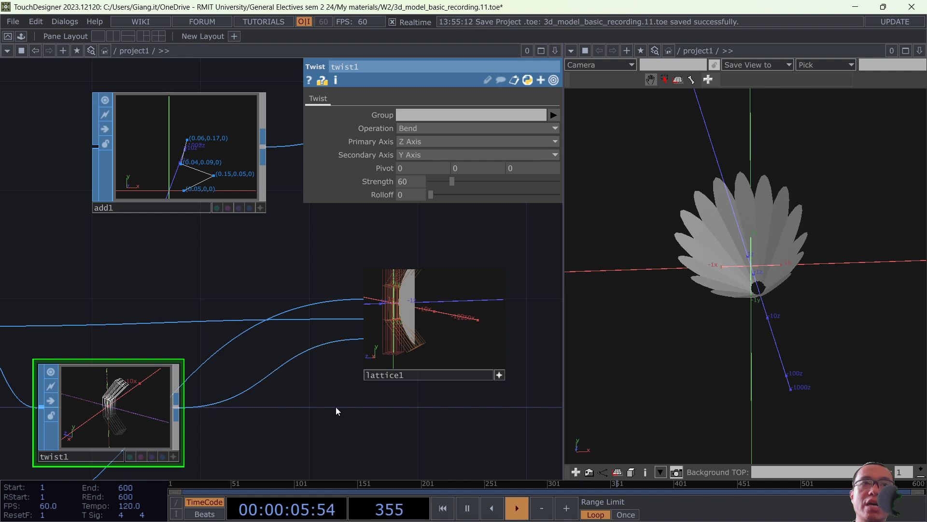
Set box1's divisions to 5, 5 and 5.
left_click_drag(347, 406, 464, 375)
middle_click_drag(149, 326, 169, 287)
left_click_drag(169, 287, 230, 309)
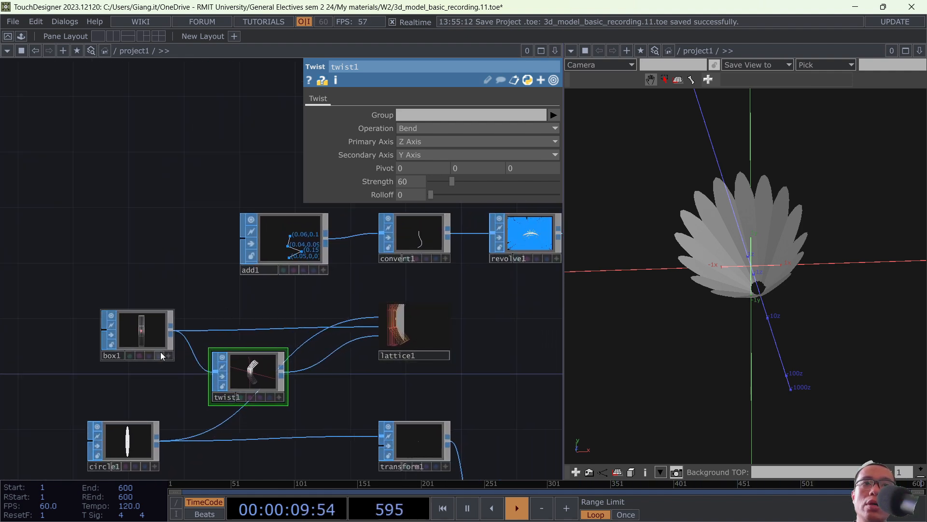
scroll(159, 351, "up", 4)
left_click(150, 317)
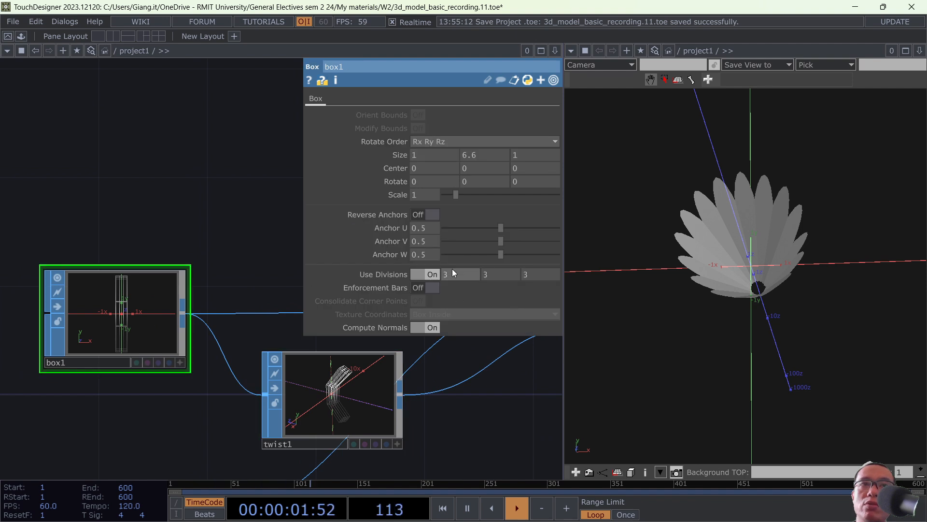
scroll(478, 391, "down", 2)
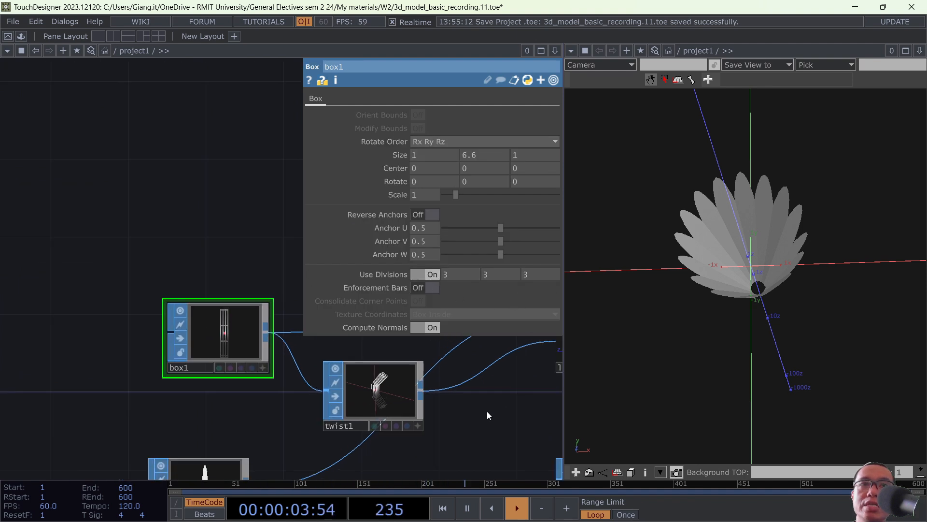
left_click_drag(487, 410, 244, 410)
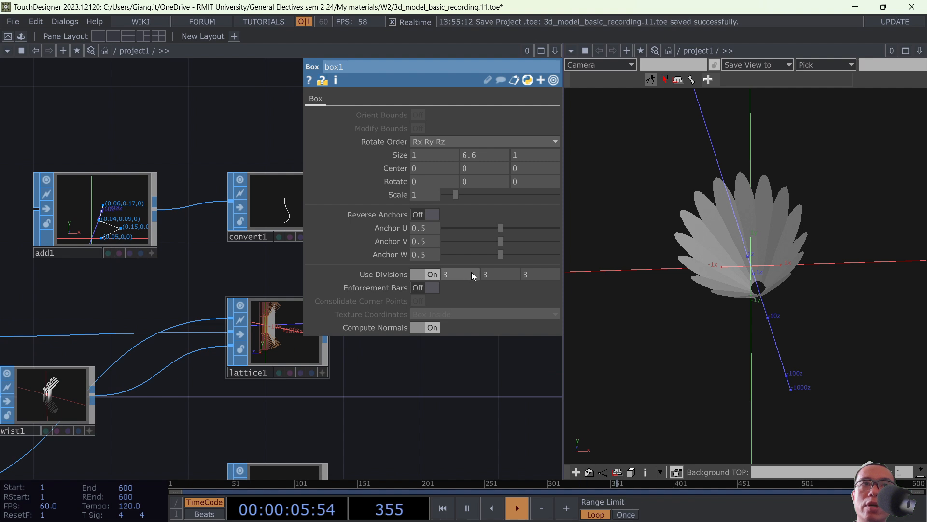
scroll(72, 333, "down", 3)
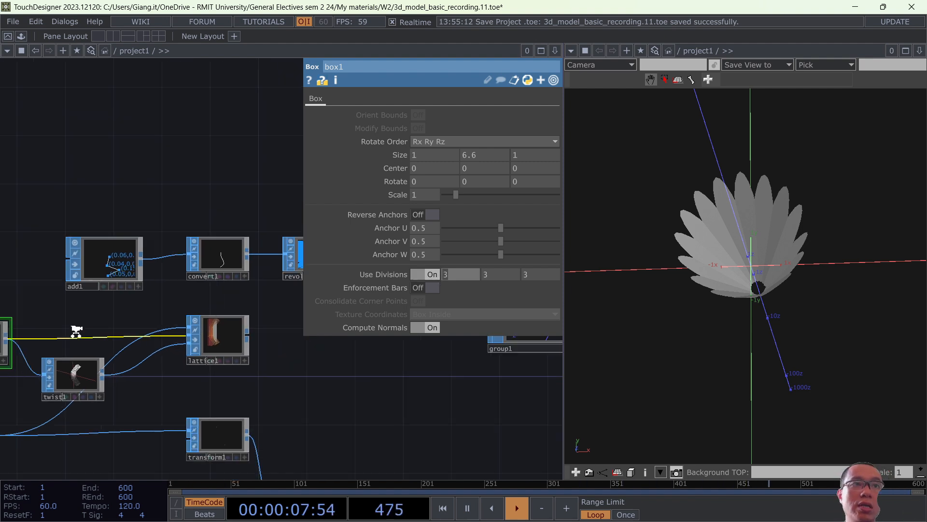
type("5")
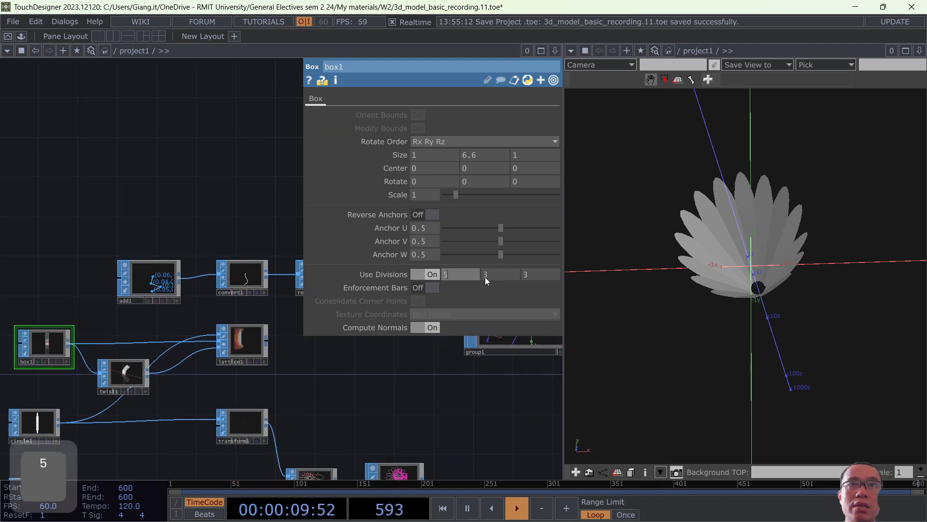
left_click(485, 276)
type("5")
left_click(537, 276)
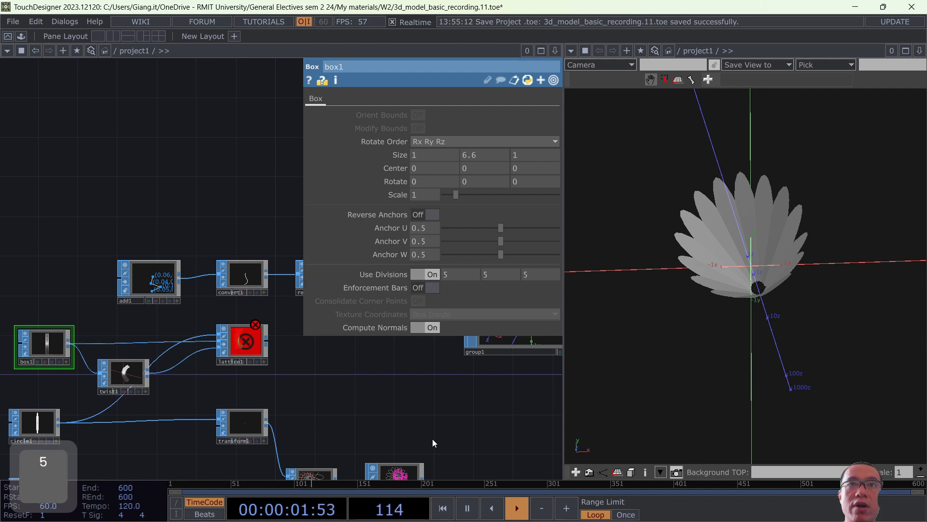
Match lattice1's divisions to the box by setting them to 5, 5 and 5.
scroll(263, 340, "up", 5)
middle_click(246, 265)
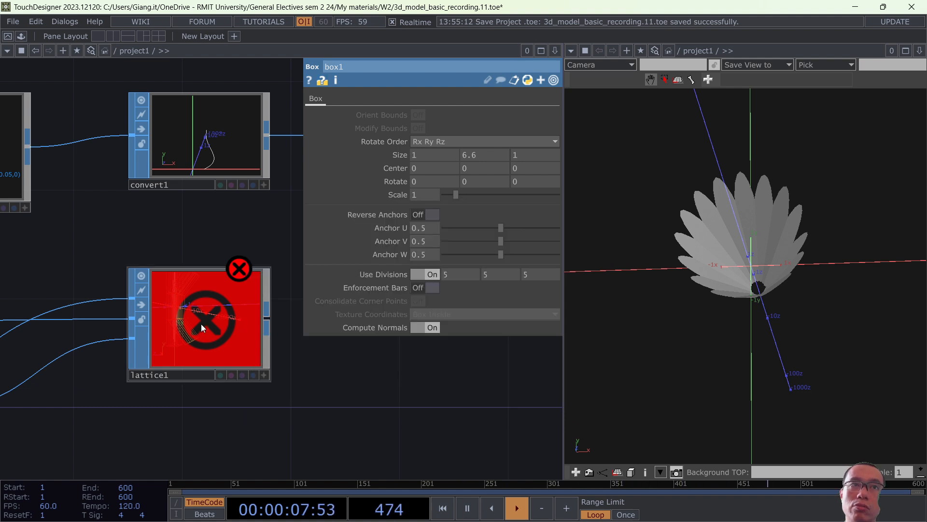
left_click(201, 323)
type("5")
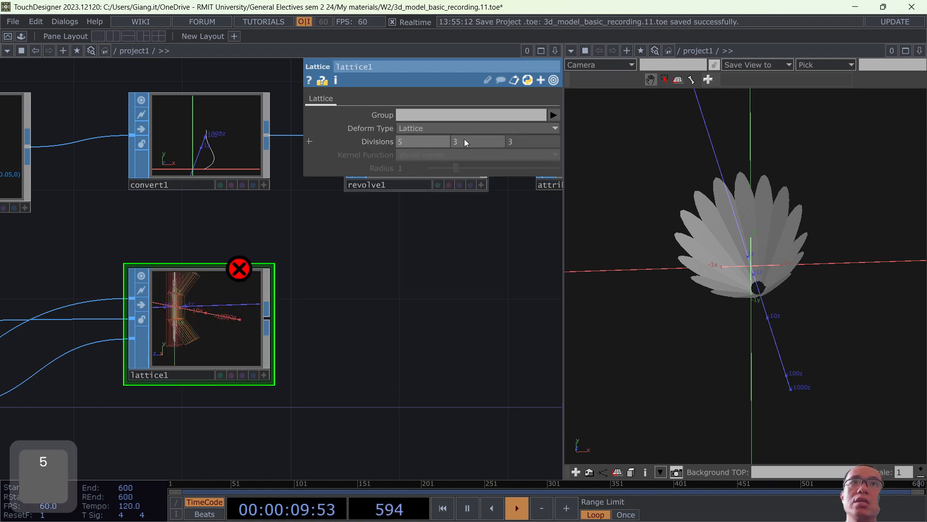
left_click_drag(466, 140, 428, 145)
type("5")
left_click_drag(537, 141, 425, 139)
type("5")
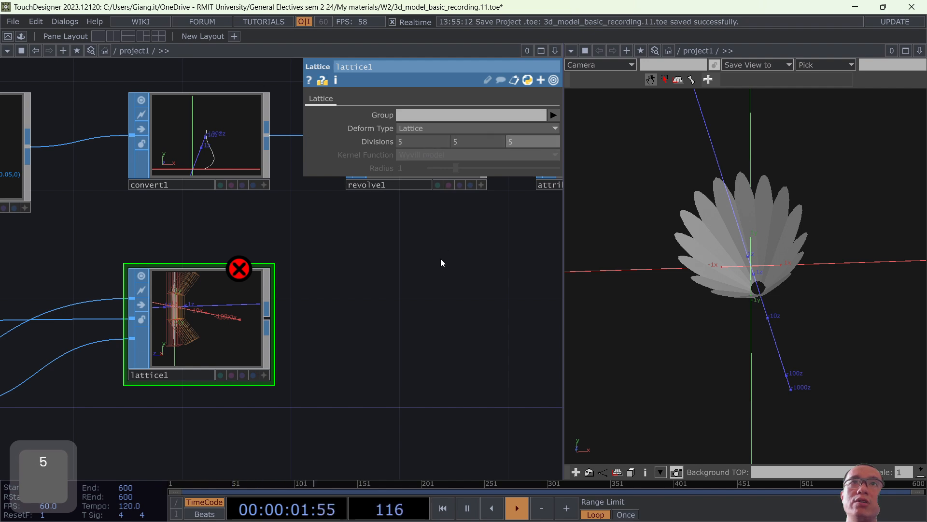
scroll(198, 341, "up", 3)
scroll(198, 340, "down", 5)
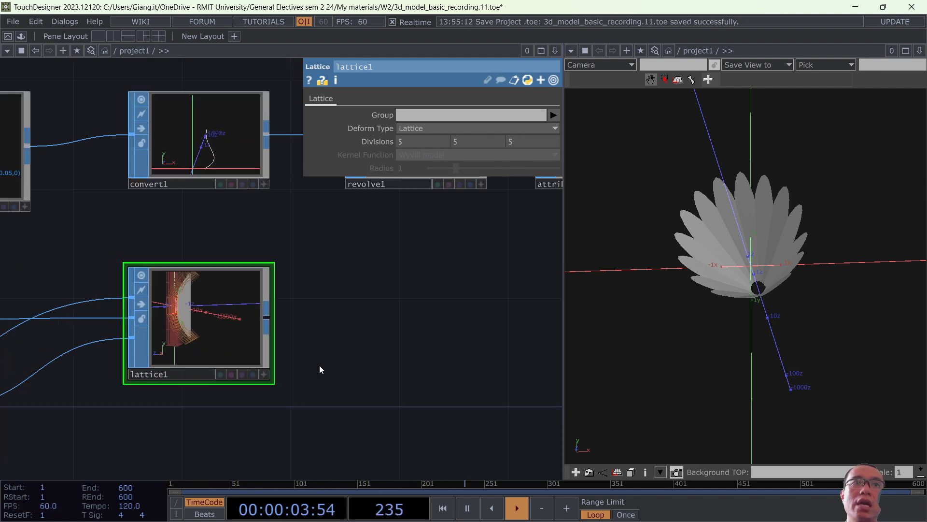
Switch circle1's node viewer to wireframe display to inspect the petal's geometry.
left_click_drag(422, 342, 532, 313)
left_click_drag(326, 366, 497, 306)
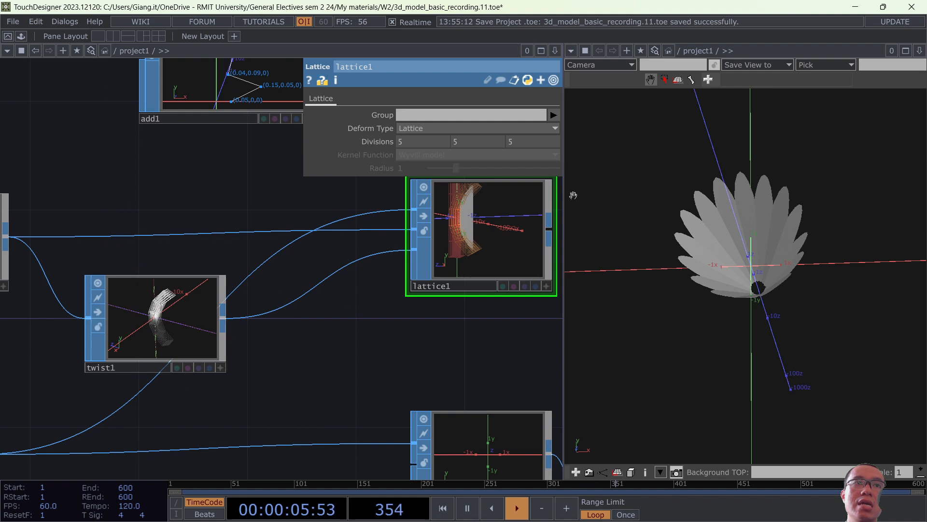
left_click_drag(538, 259, 511, 259)
scroll(199, 318, "down", 3)
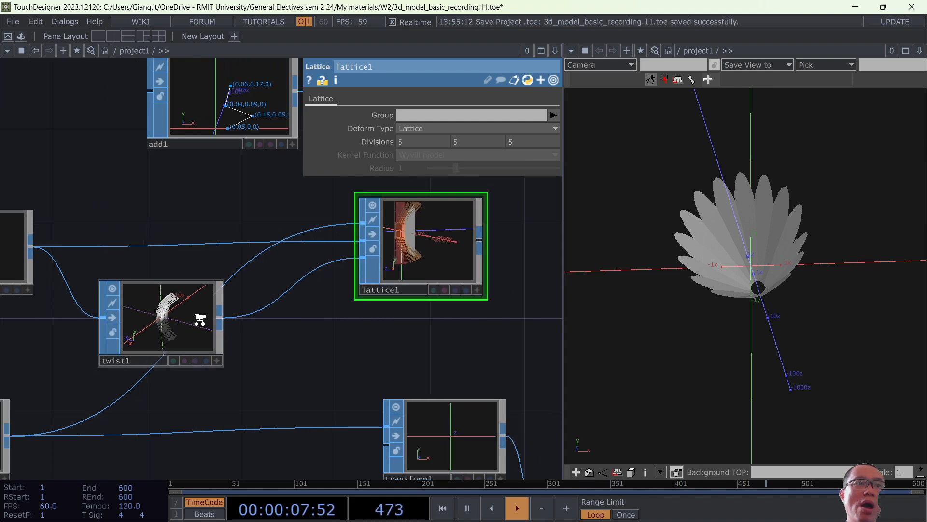
left_click_drag(213, 356, 363, 334)
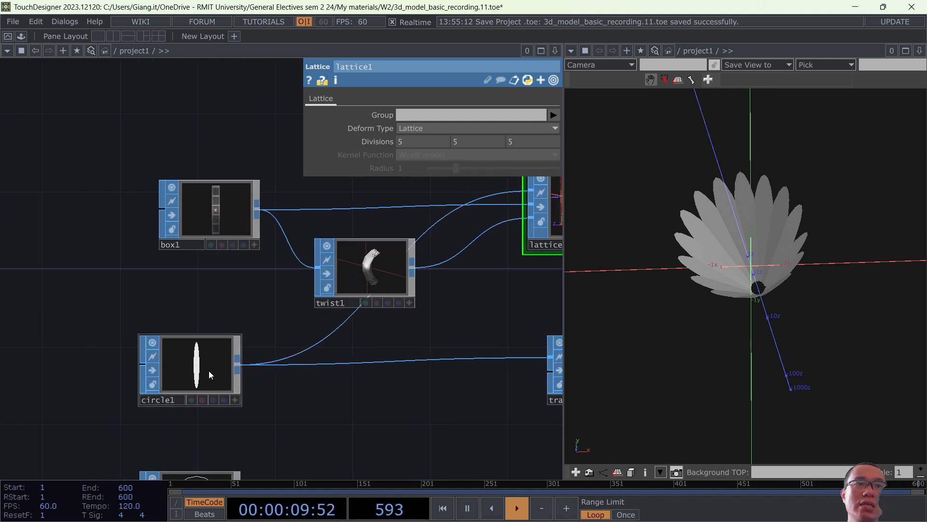
left_click(234, 400)
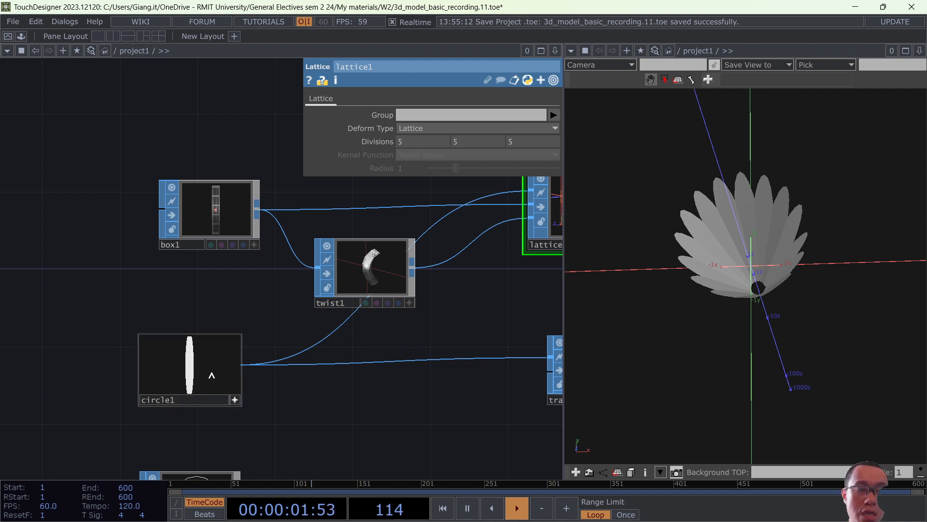
key("w")
key("w")
key("w")
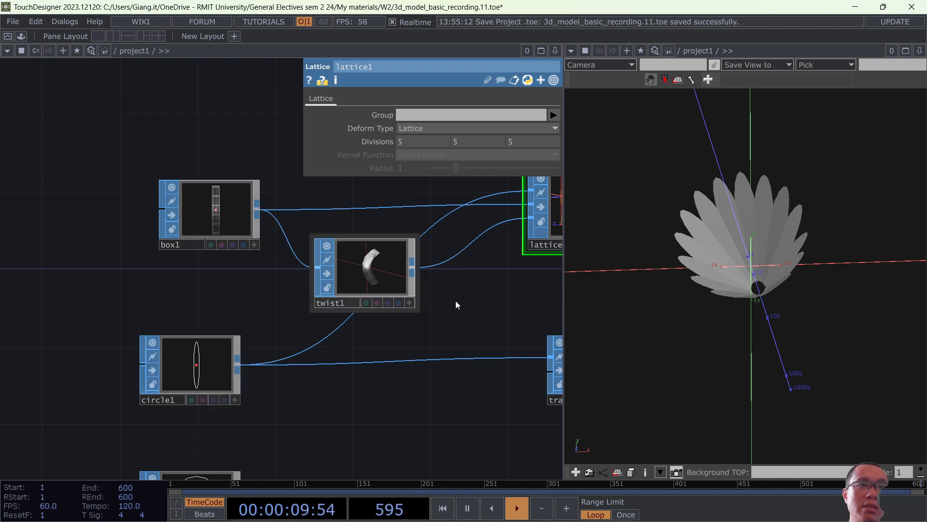
Reposition the twist1 node above the connection between box1 and lattice1, clear of the circle1 wire.
left_click_drag(455, 304, 234, 381)
scroll(337, 351, "up", 5)
scroll(334, 347, "up", 1)
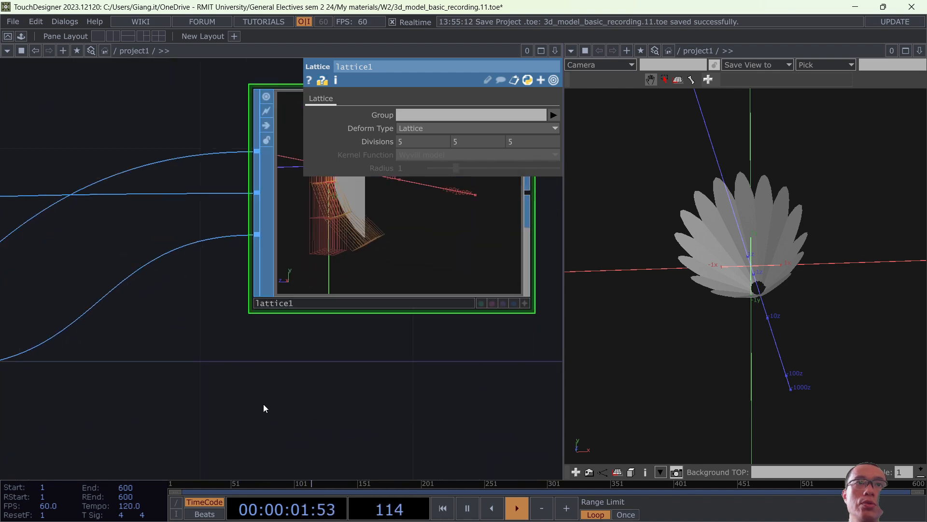
left_click_drag(302, 409, 515, 380)
scroll(96, 362, "down", 7)
left_click_drag(393, 388, 608, 351)
left_click_drag(286, 366, 146, 388)
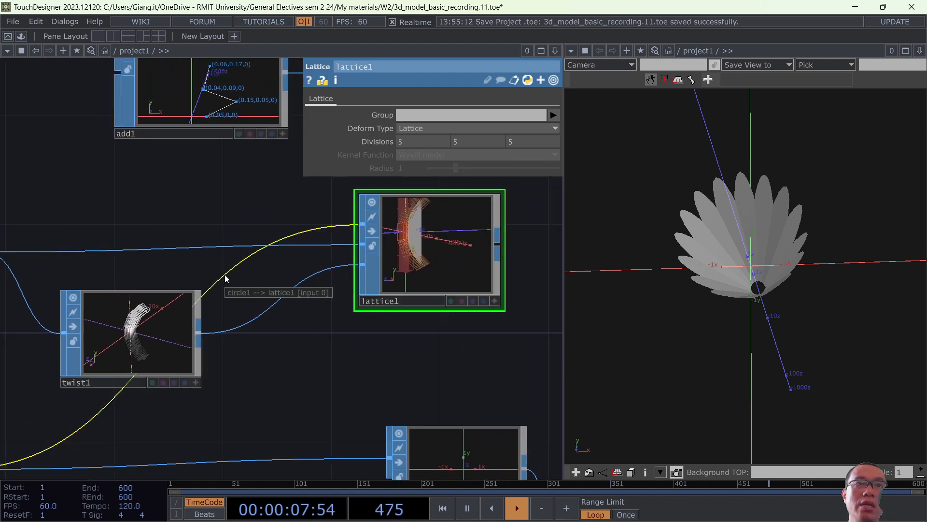
left_click_drag(144, 346, 123, 214)
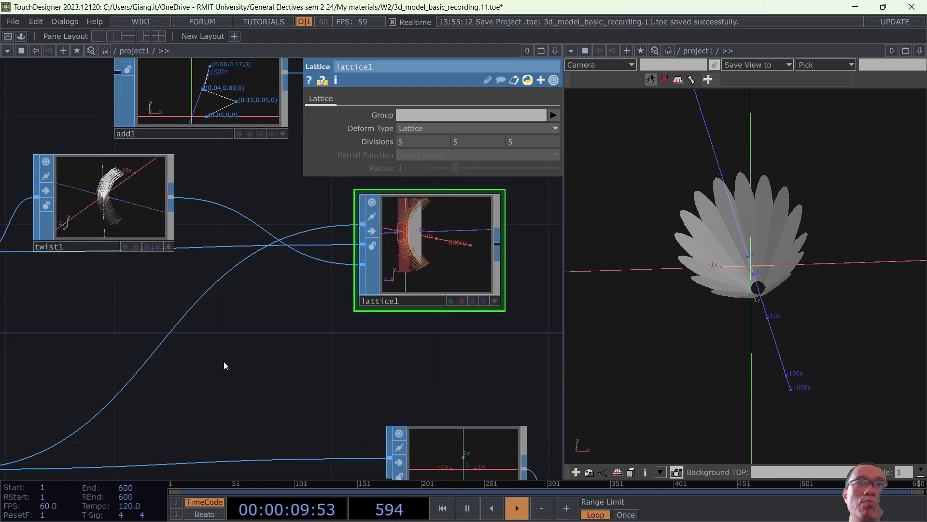
Open circle1's parameters and review its connection to lattice1.
left_click_drag(438, 352, 672, 279)
left_click(114, 393)
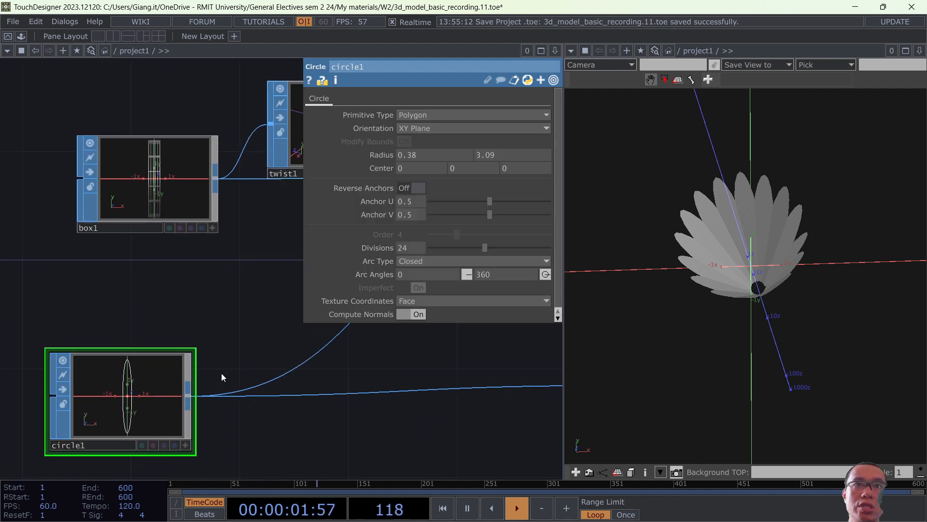
left_click_drag(253, 270, 104, 294)
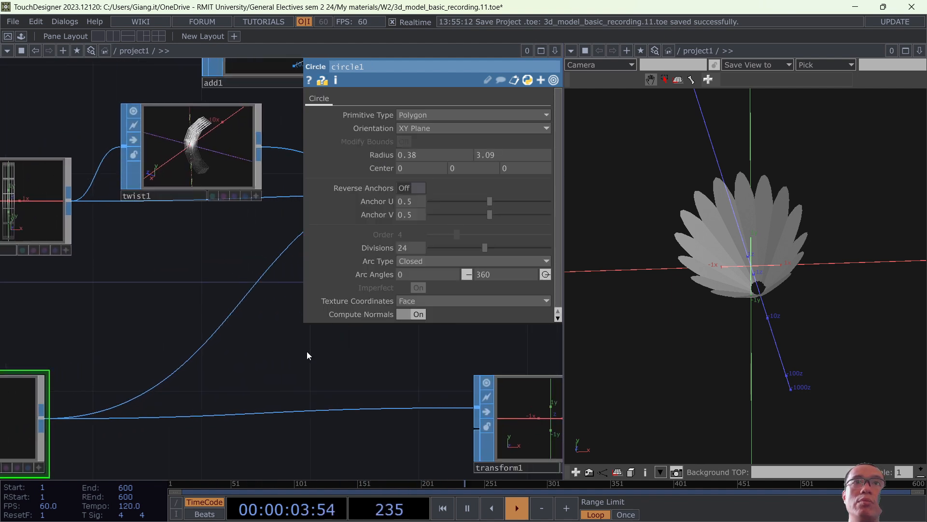
left_click_drag(306, 352, 201, 360)
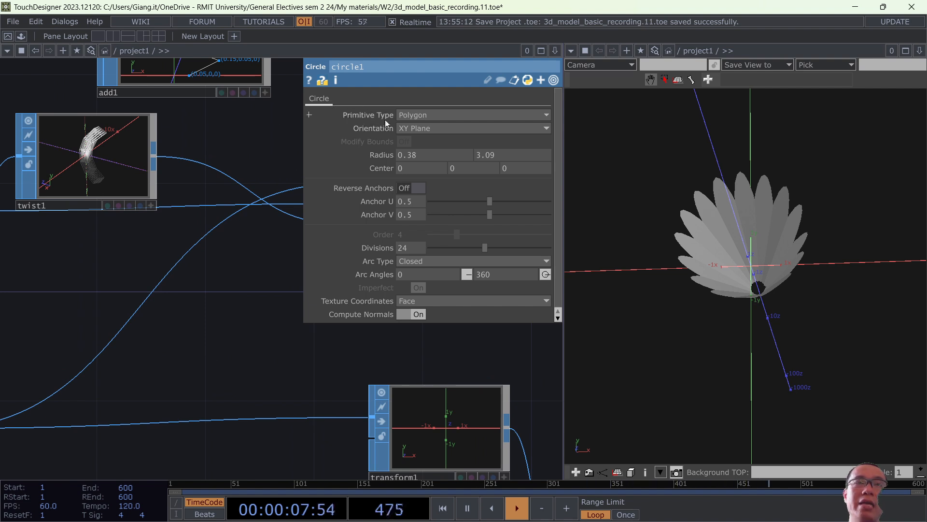
Try the Primitive type on circle1, and return its primitive type to Polygon.
left_click(414, 115)
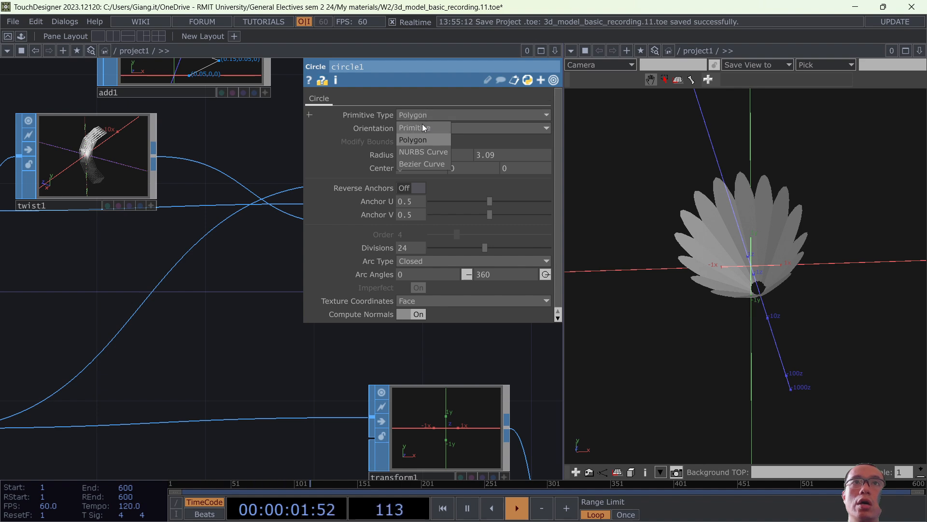
left_click(421, 127)
scroll(285, 348, "down", 3)
left_click_drag(283, 338, 450, 181)
left_click_drag(93, 392, 235, 344)
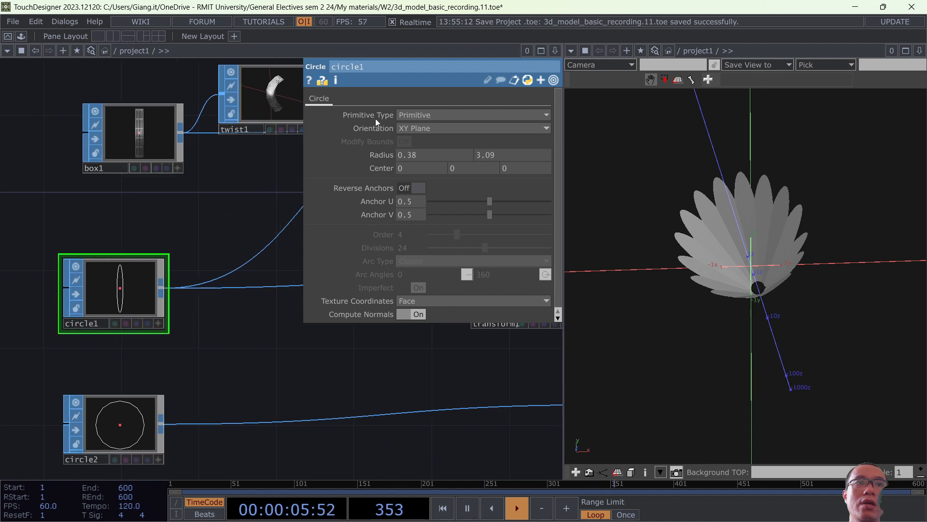
left_click(417, 109)
left_click(427, 139)
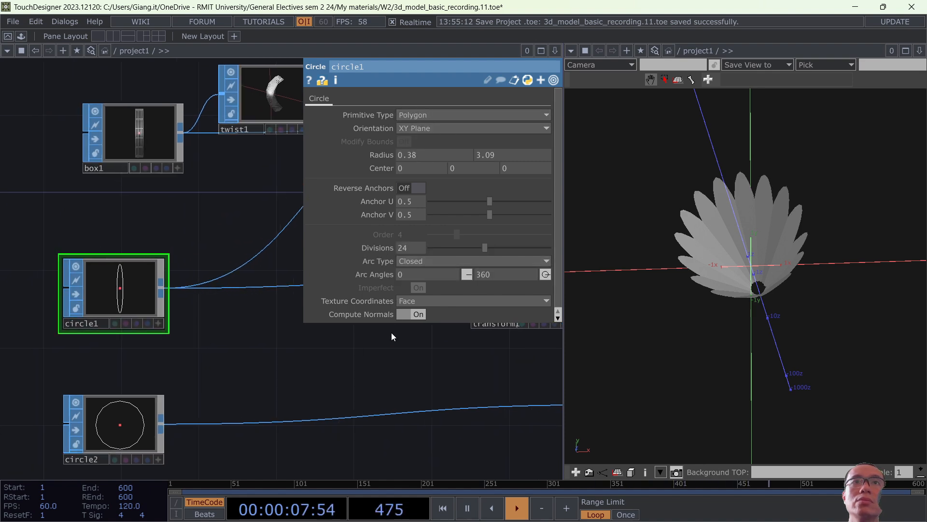
Insert a Subdivide SOP into the connection between circle1 and lattice1.
scroll(285, 228, "down", 4)
left_click_drag(284, 246, 111, 293)
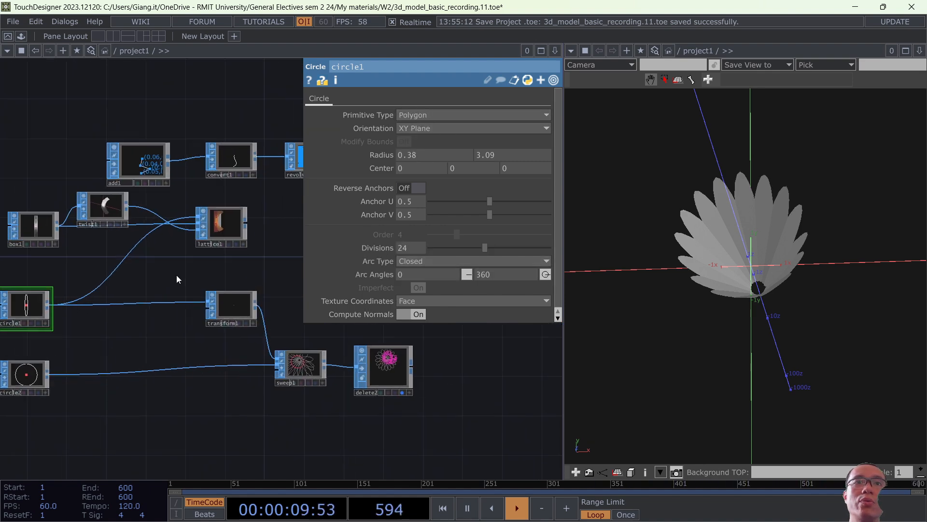
scroll(174, 275, "up", 4)
right_click(95, 235)
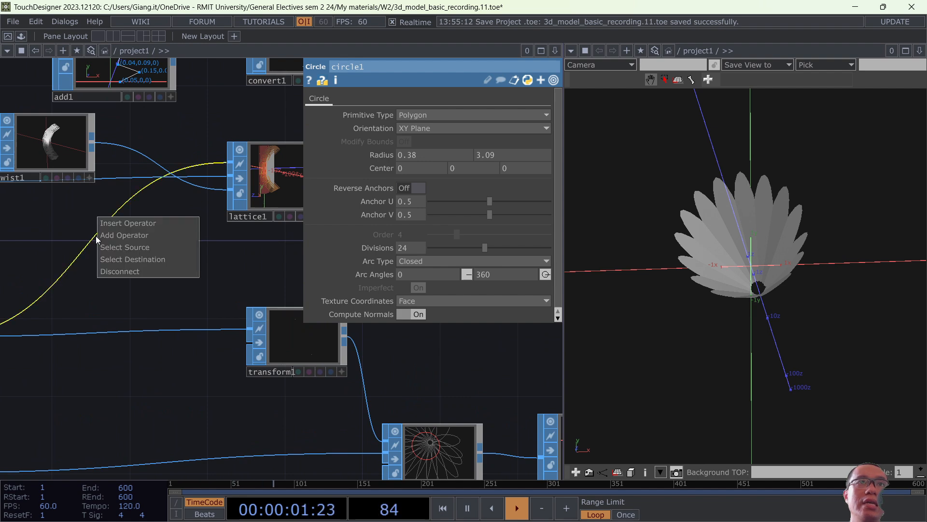
left_click(118, 222)
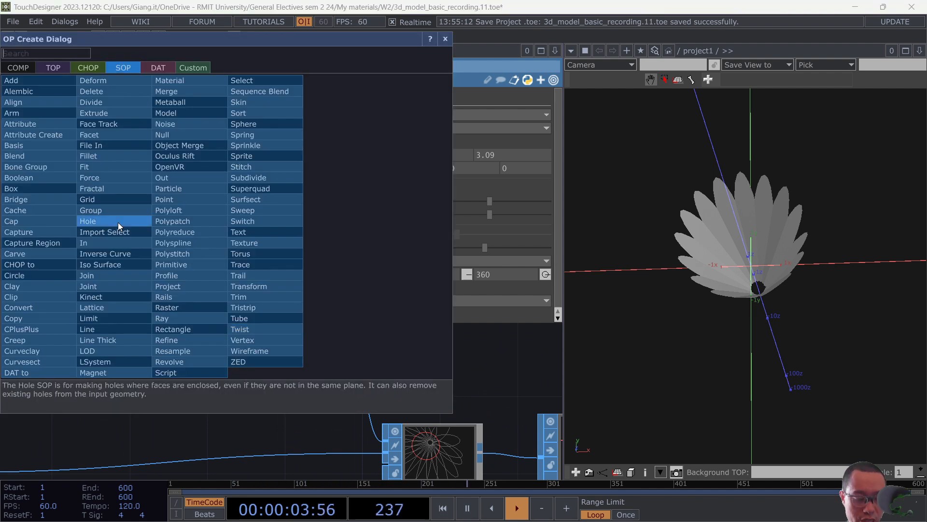
type("sub")
key("Return")
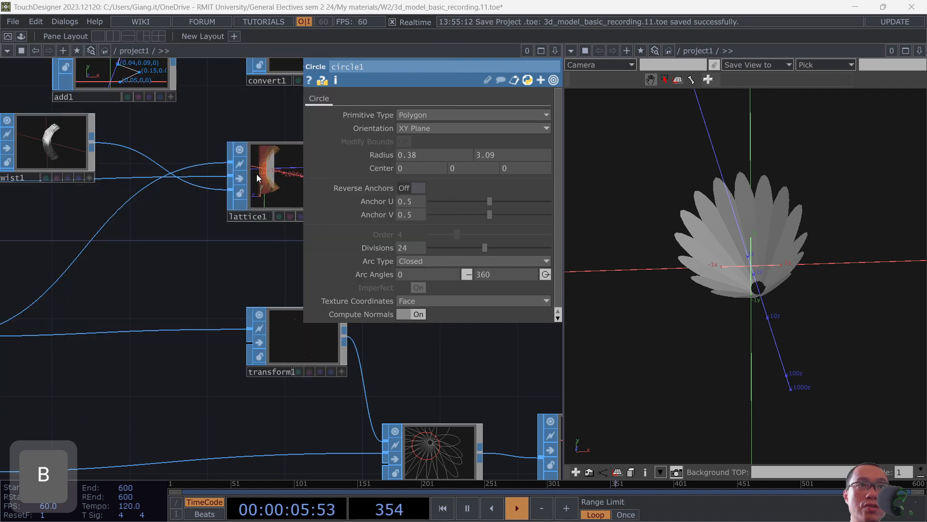
left_click(103, 248)
scroll(232, 238, "up", 6)
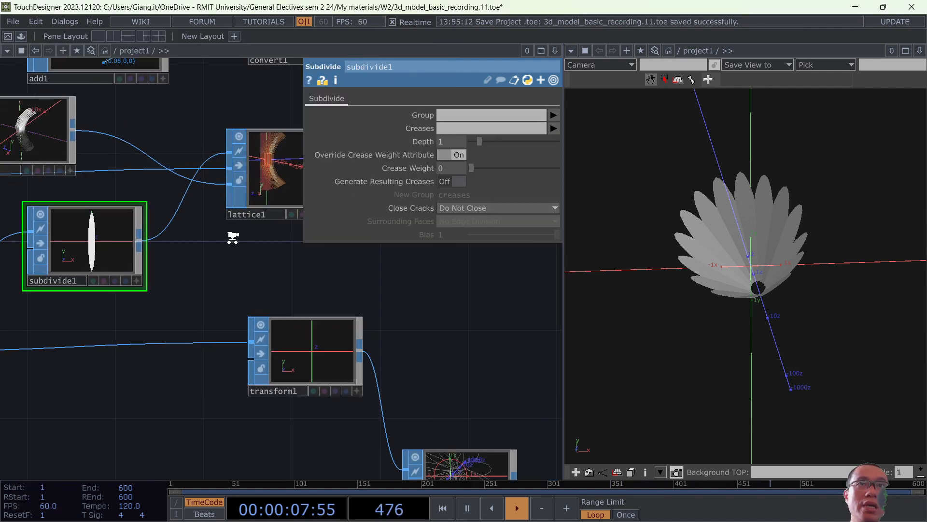
Make subdivide1's viewer active and display its petal geometry as wireframe.
scroll(164, 262, "down", 7)
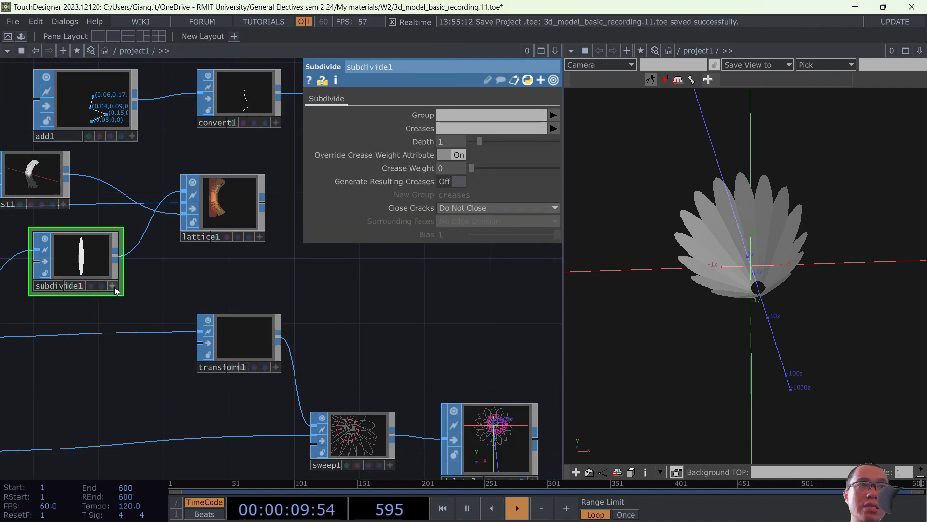
left_click(113, 286)
left_click_drag(156, 290, 271, 356)
key("w")
key("w")
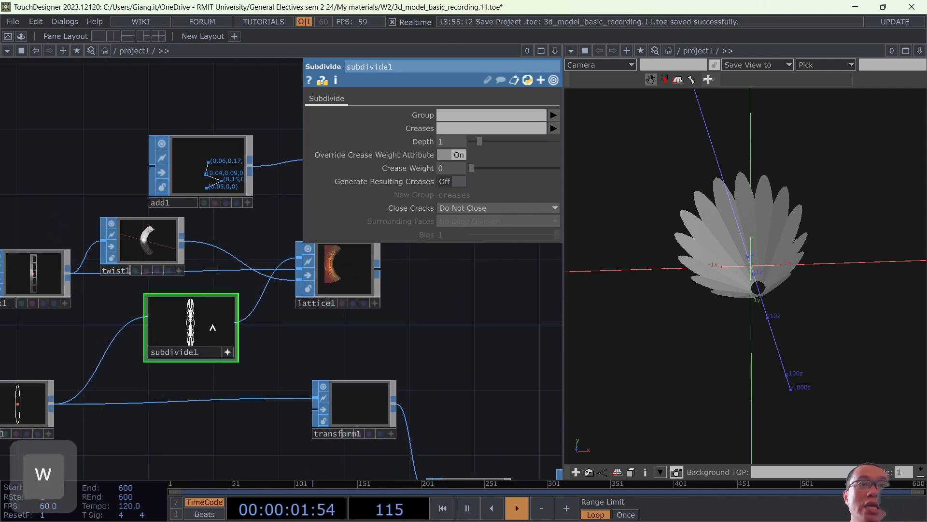
scroll(201, 333, "up", 3)
scroll(195, 329, "down", 2)
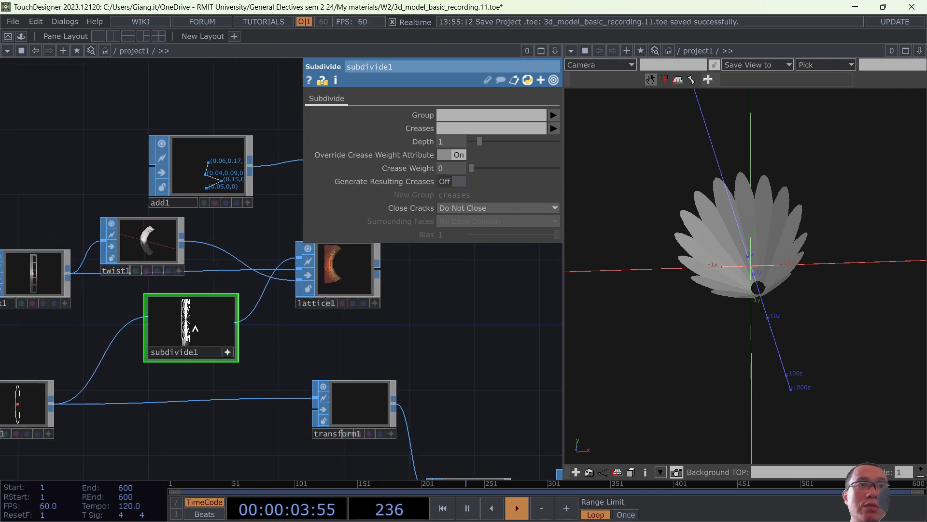
Set subdivide1's depth to 2, inspect the bent petal in lattice1, and deactivate subdivide1's viewer.
left_click(489, 140)
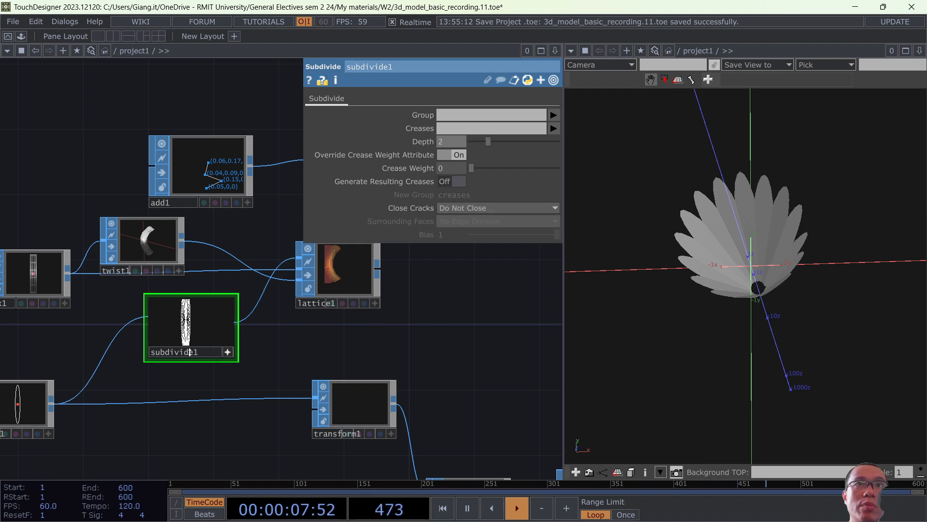
scroll(324, 323, "up", 5)
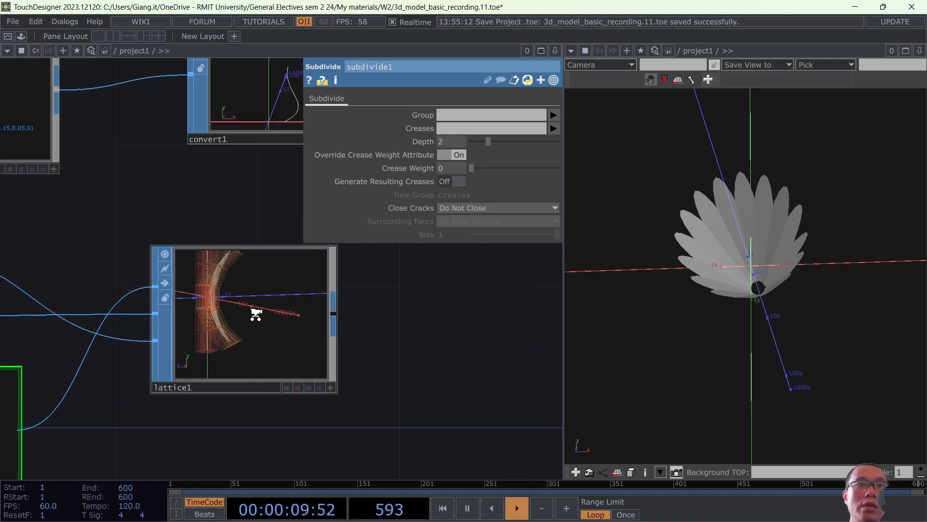
scroll(256, 314, "up", 4)
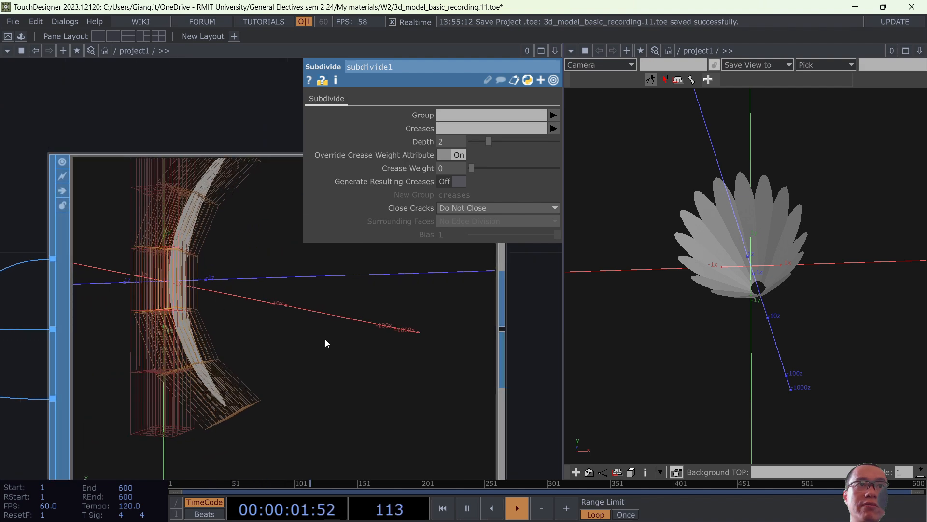
scroll(333, 331, "down", 8)
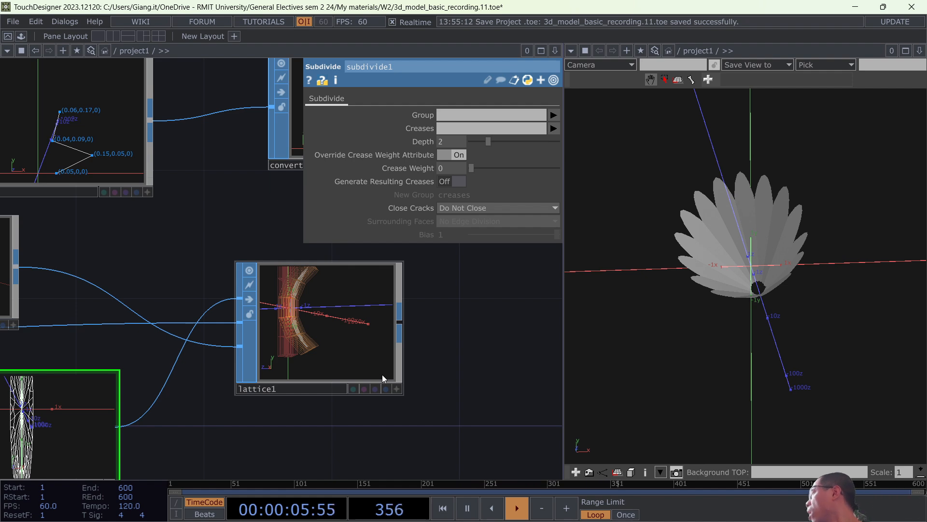
scroll(325, 393, "down", 4)
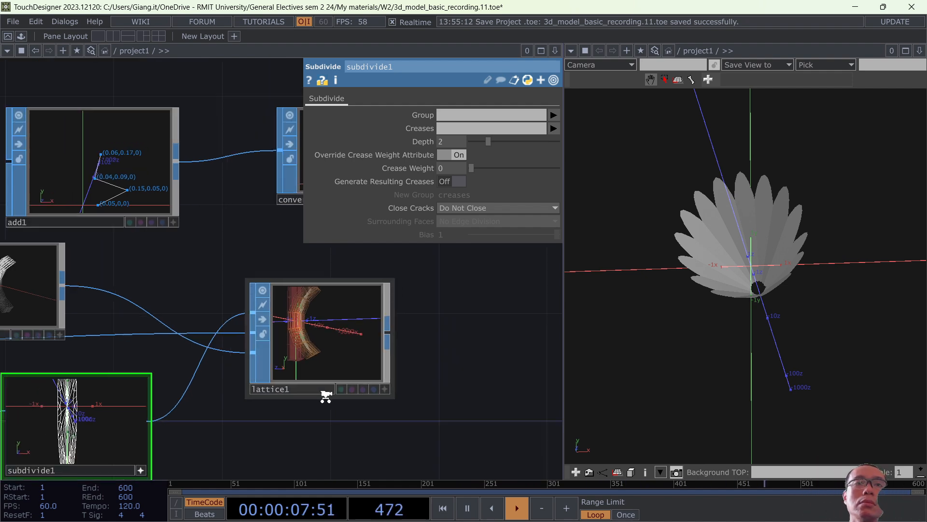
left_click(82, 400)
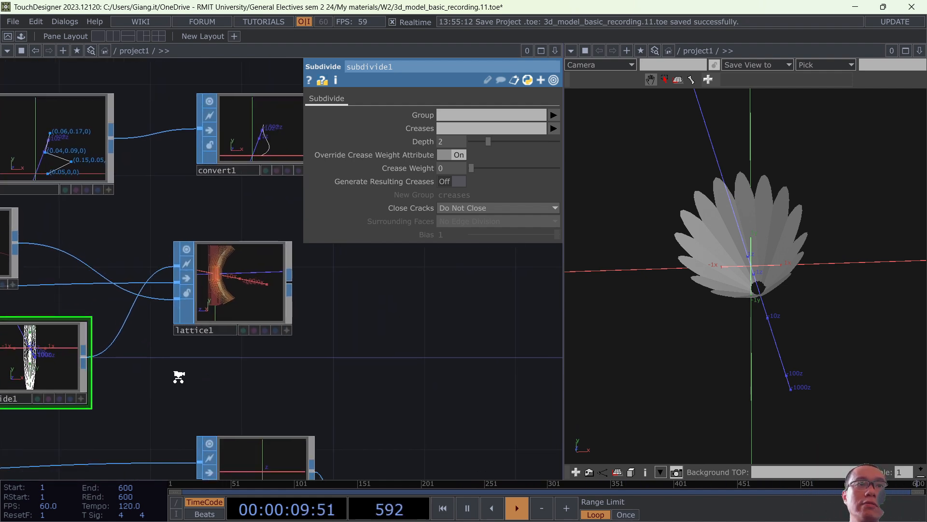
Connect lattice1's output to transform1's input in place of circle1, and inspect the resulting flower in the 3D view.
scroll(233, 315, "down", 4)
left_click_drag(235, 314, 271, 255)
left_click_drag(284, 297, 253, 318)
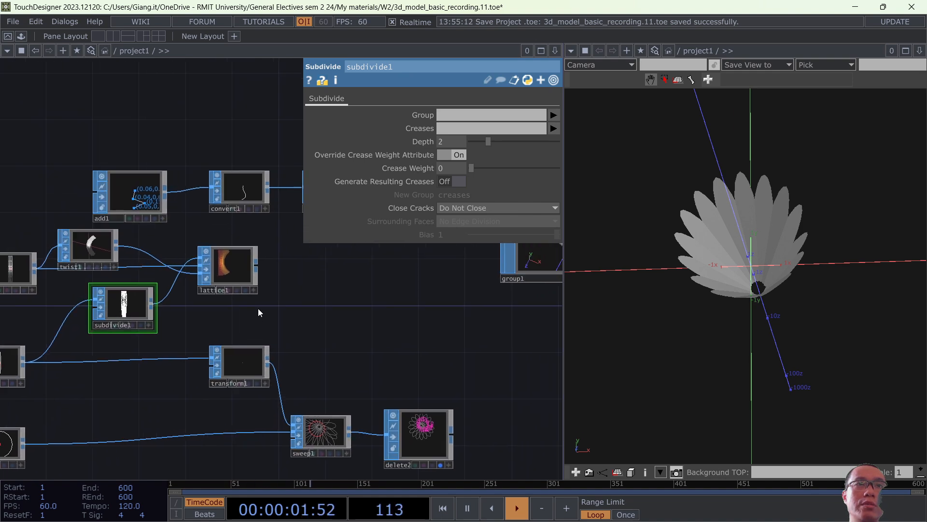
scroll(261, 299, "up", 3)
left_click(256, 249)
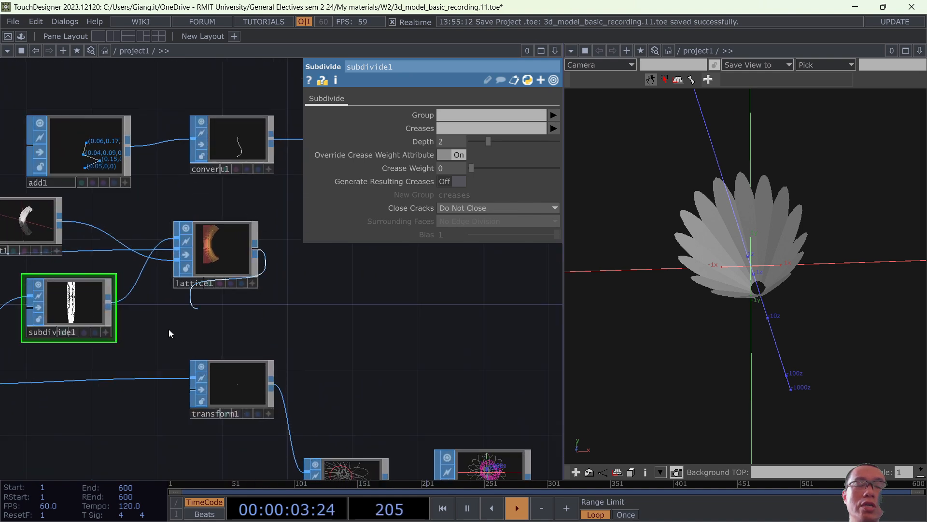
left_click(184, 377)
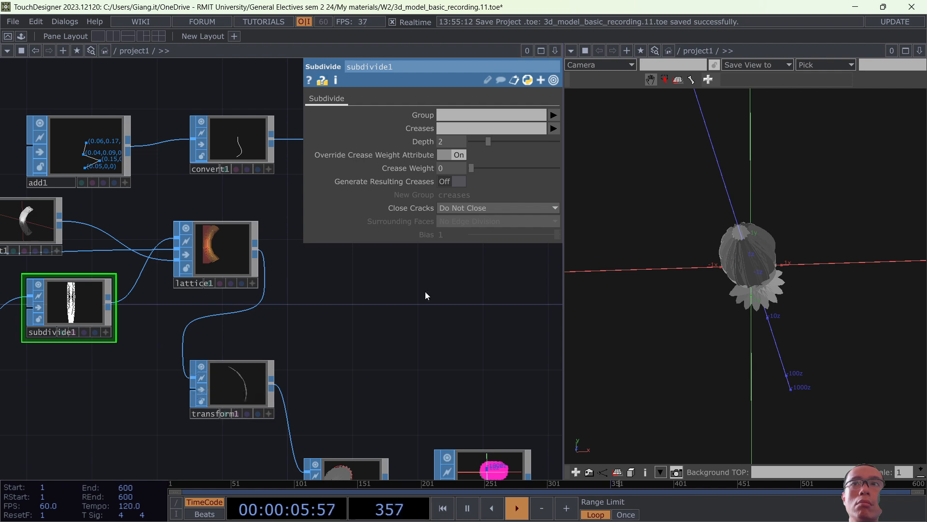
left_click_drag(346, 421, 314, 296)
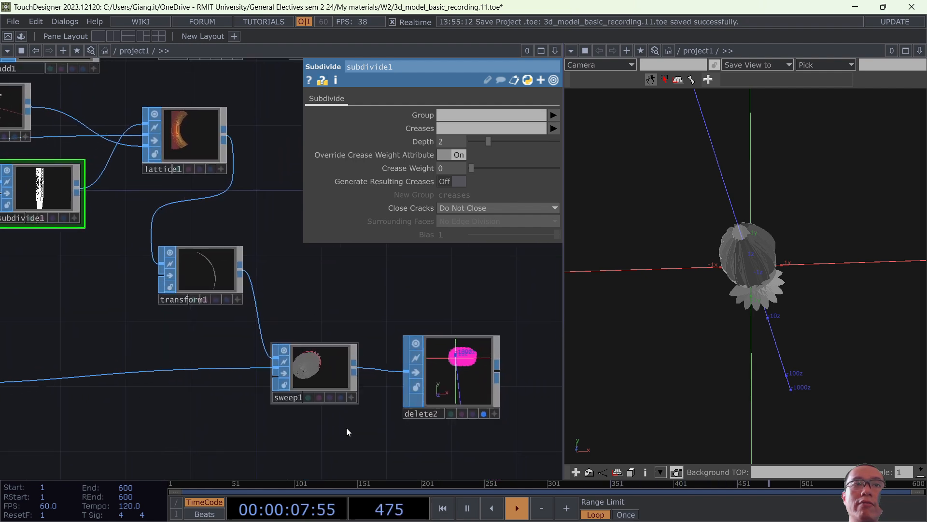
left_click_drag(355, 439, 375, 357)
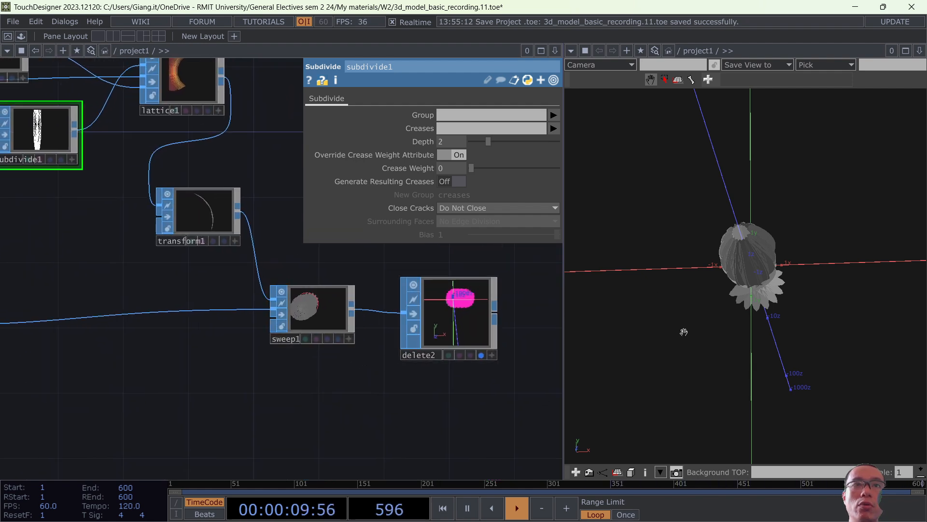
left_click_drag(724, 290, 512, 221)
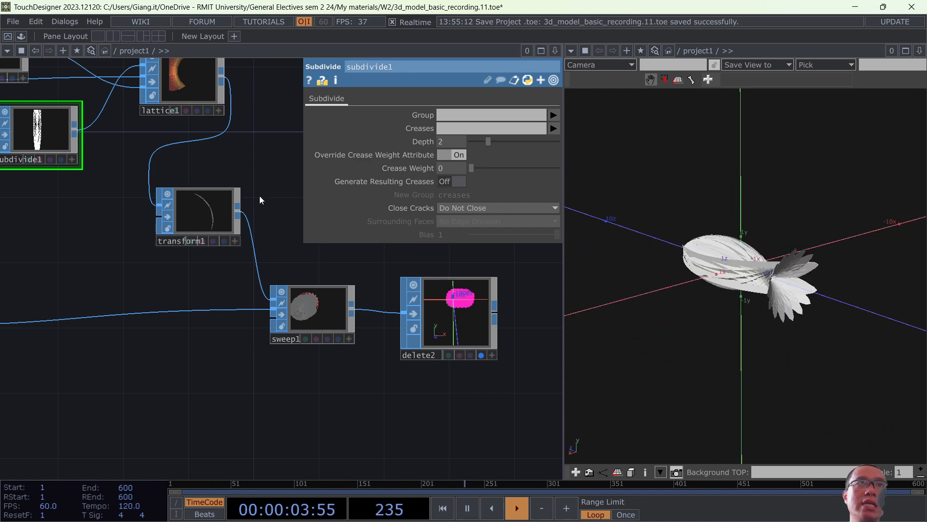
Reset transform1's Y and Z rotation to 0.
left_click_drag(215, 149, 259, 311)
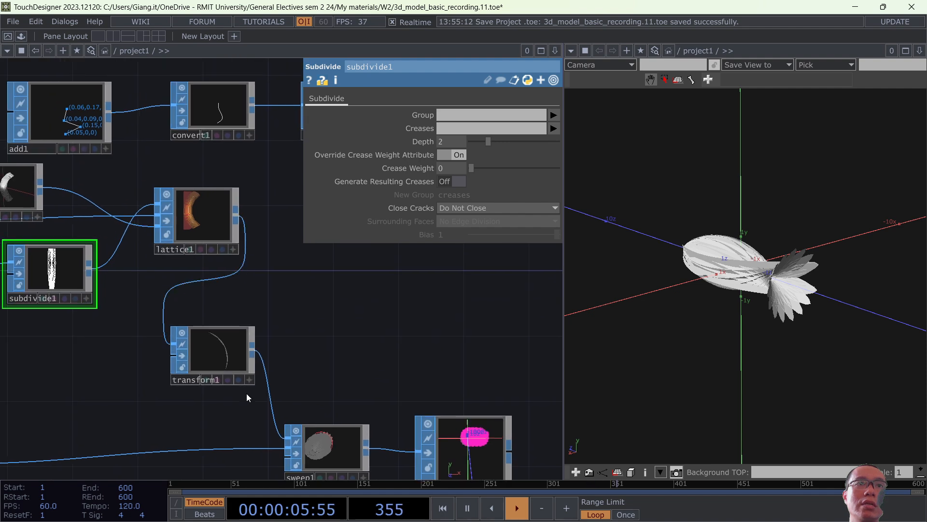
scroll(319, 348, "down", 2)
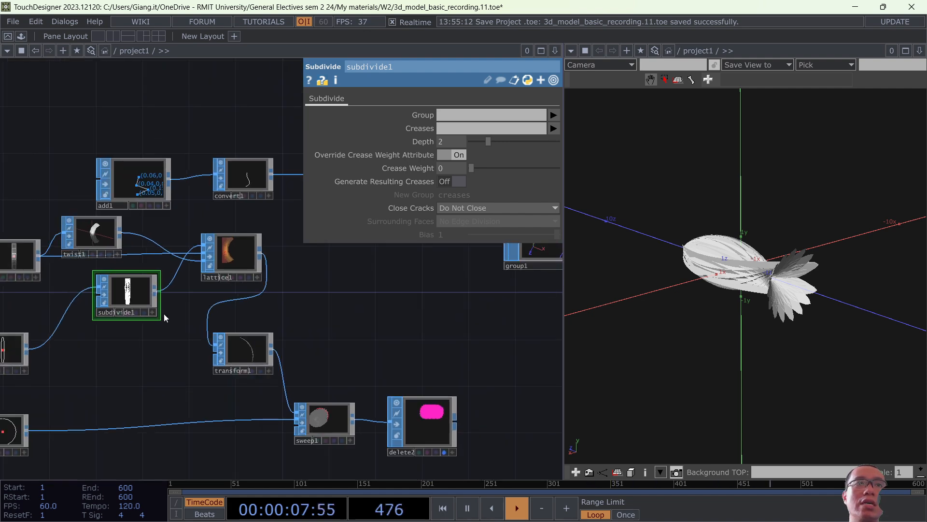
left_click(247, 350)
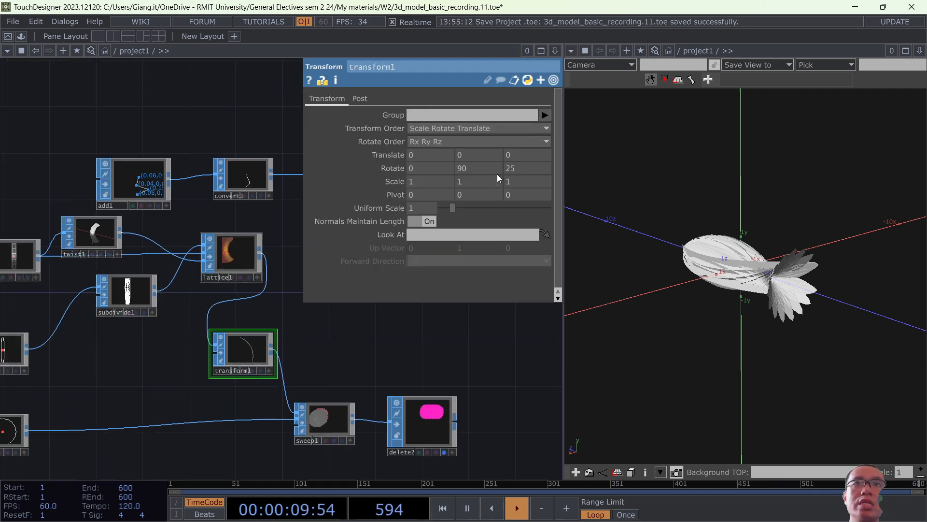
type("0")
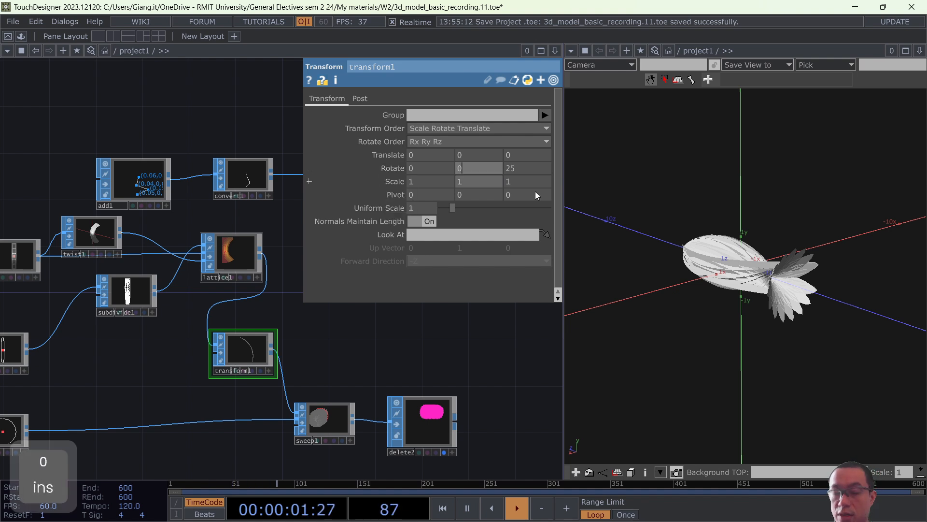
left_click(535, 167)
type("0")
key("Return")
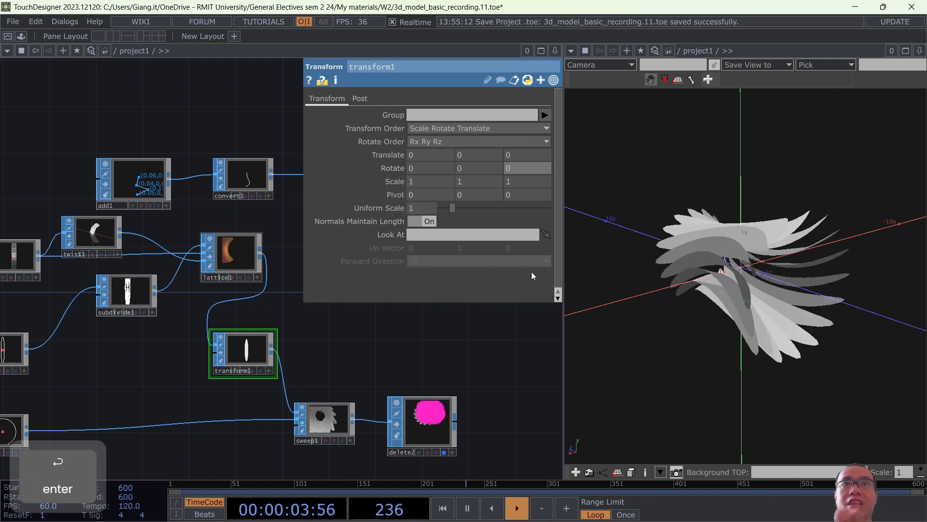
Examine the direction of the petal's bend in lattice1's viewer from different angles and compare it with transform1.
scroll(238, 289, "up", 5)
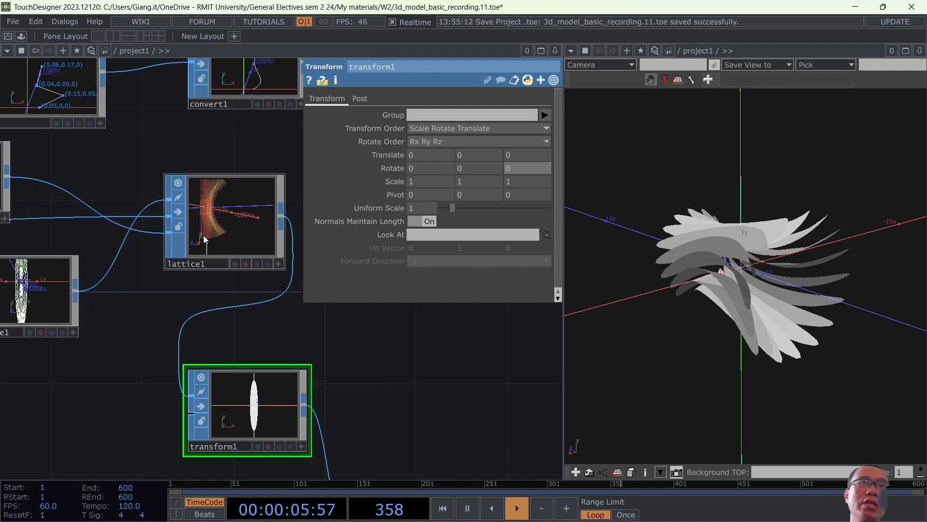
scroll(239, 314, "down", 2)
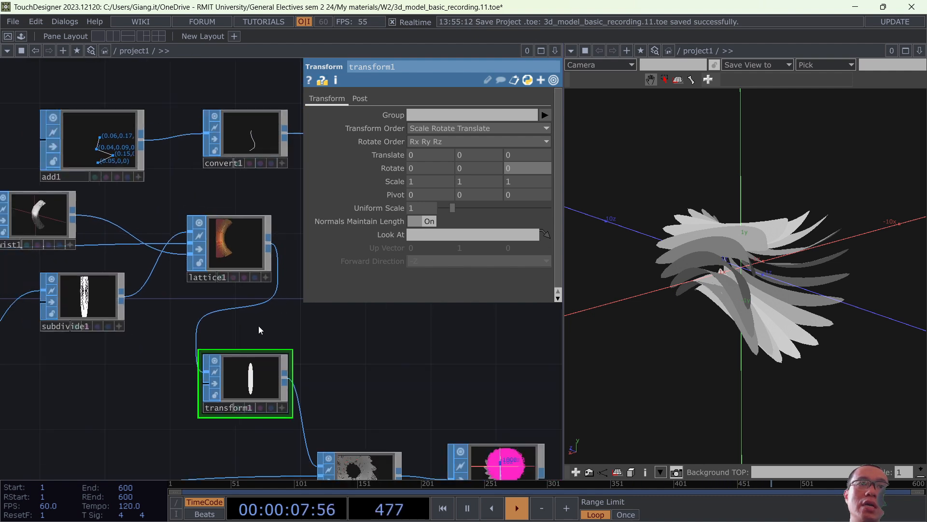
left_click_drag(247, 344, 249, 423)
scroll(240, 306, "up", 5)
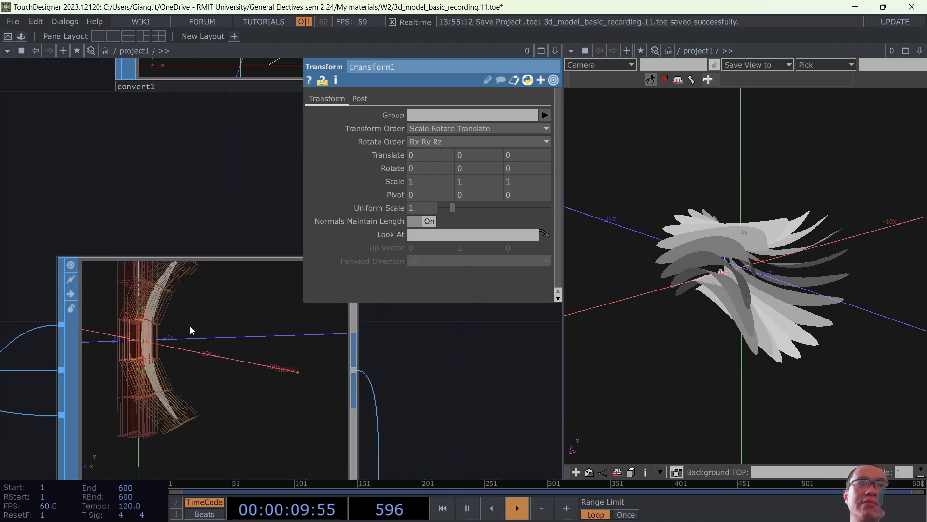
scroll(309, 387, "down", 2)
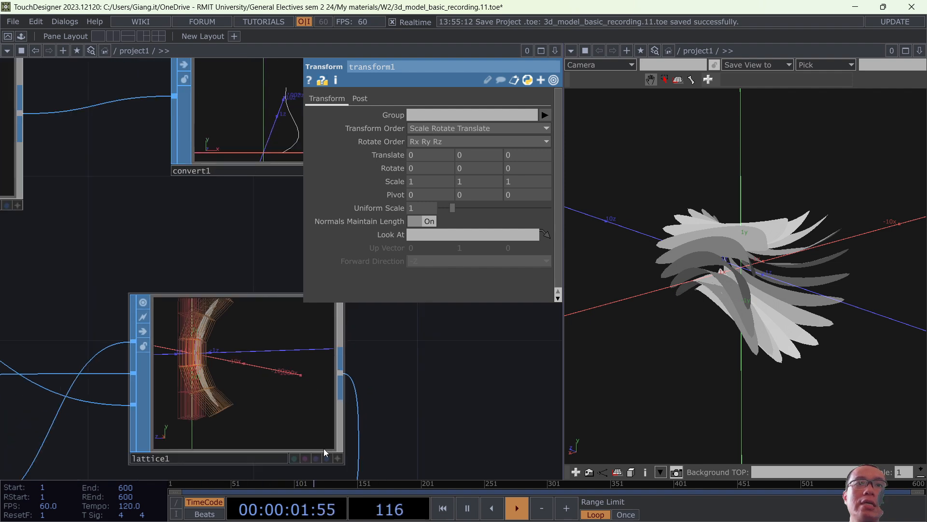
left_click_drag(286, 389, 208, 392)
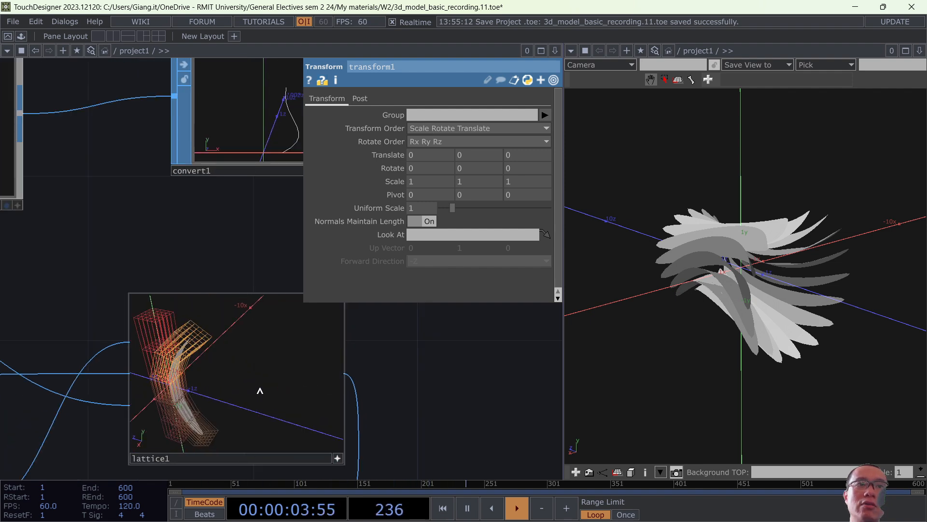
scroll(236, 377, "down", 3)
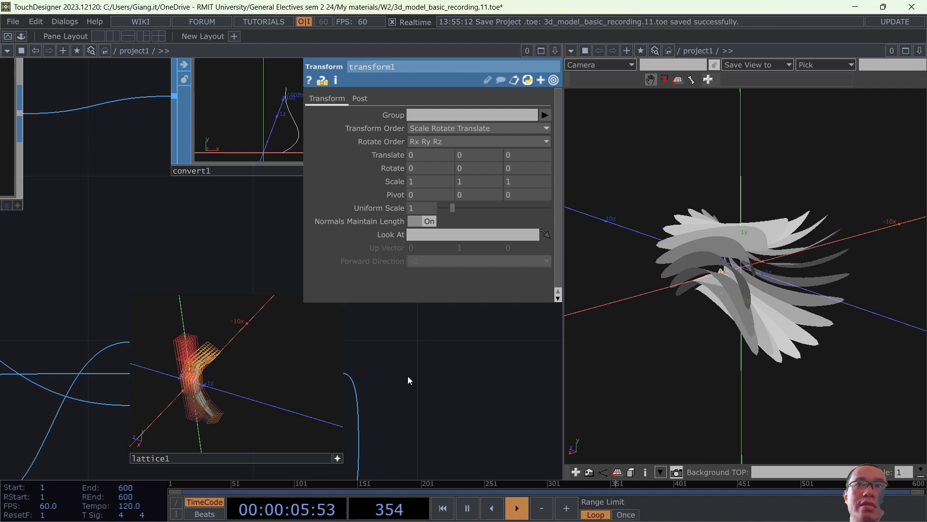
scroll(408, 376, "down", 2)
left_click_drag(424, 407, 394, 278)
scroll(354, 362, "down", 3)
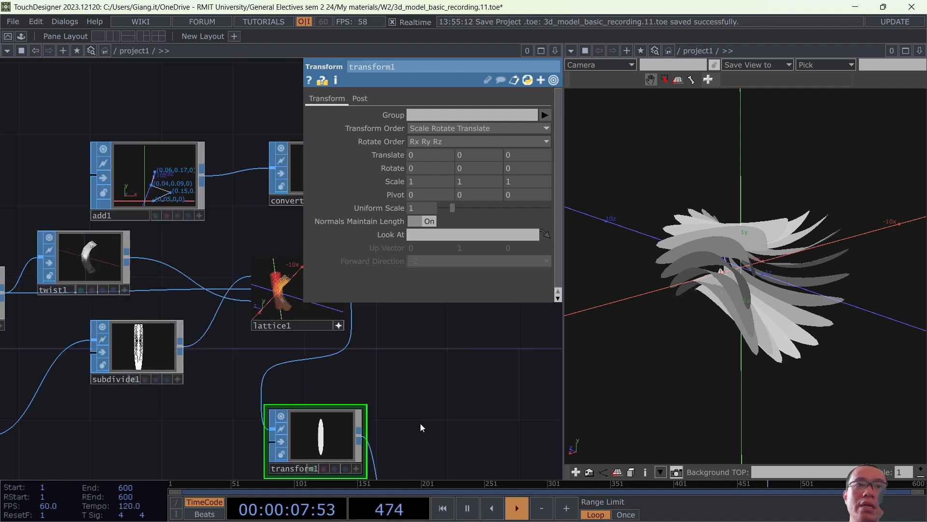
Set transform1's Z rotation to 30.
scroll(420, 424, "down", 1)
left_click_drag(420, 406, 304, 305)
scroll(322, 419, "up", 5)
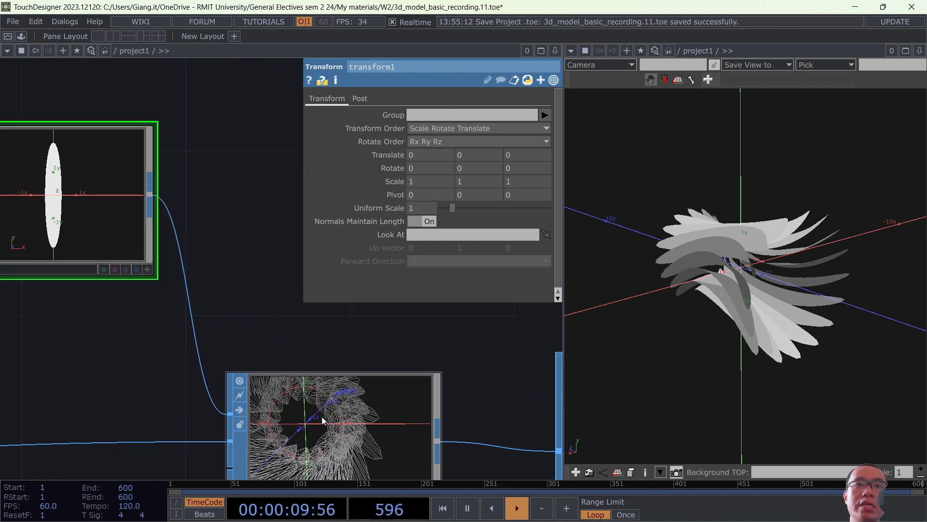
scroll(322, 420, "down", 4)
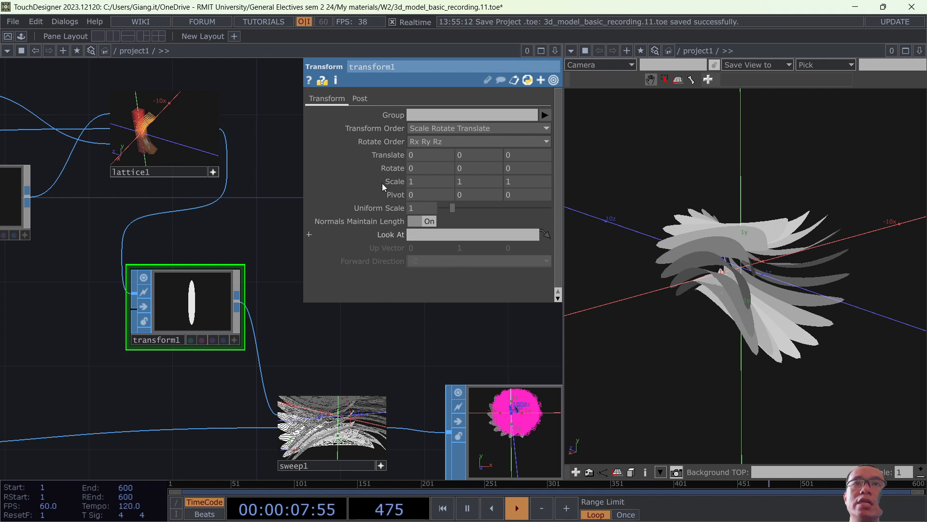
left_click(533, 167)
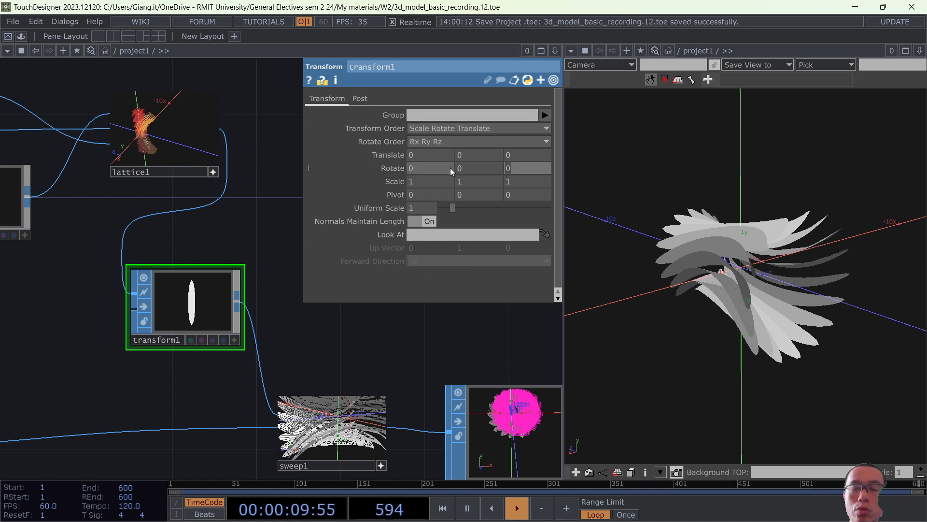
type("30")
key("Return")
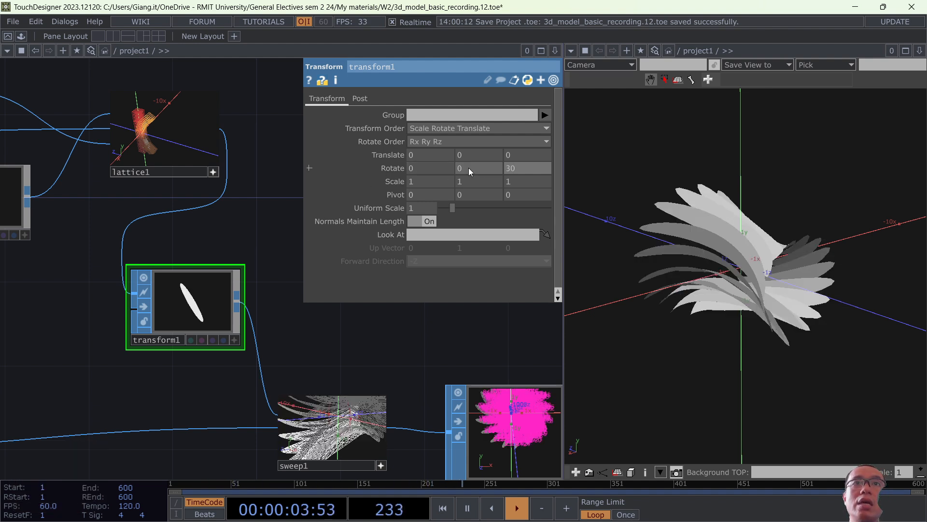
Set transform1's X rotation to 30 and its Y rotation to -90.
mouse_move(425, 166)
middle_mouse_down()
mouse_move(417, 166)
mouse_move(431, 183)
middle_mouse_up()
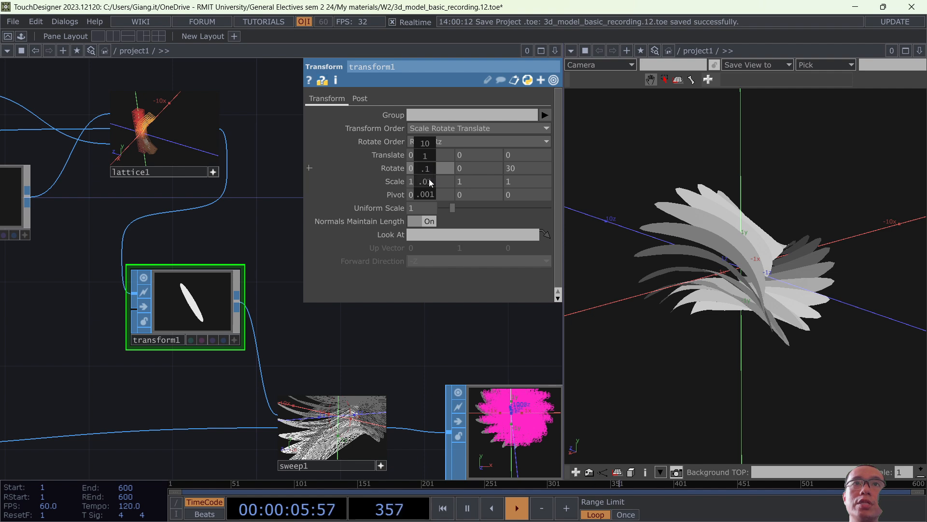
middle_click_drag(432, 142, 428, 145)
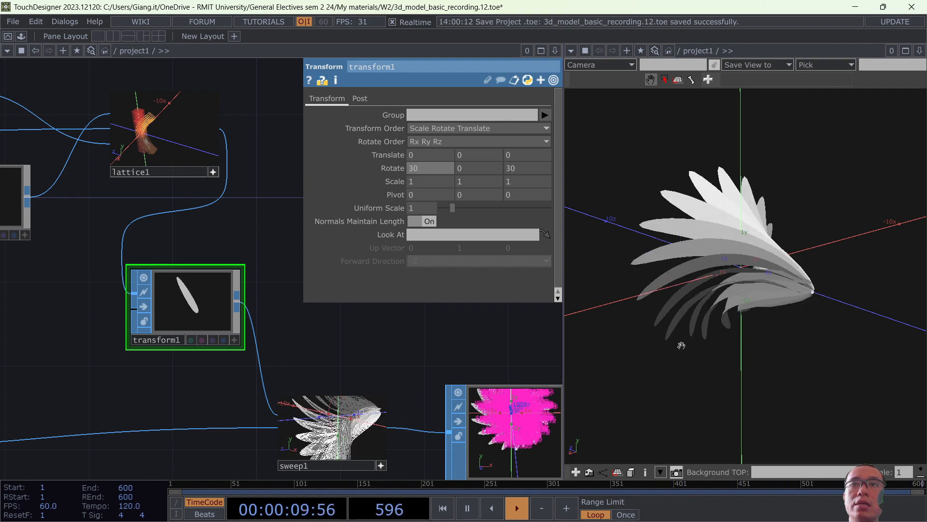
left_click_drag(686, 336, 805, 319)
mouse_move(480, 146)
middle_mouse_down()
mouse_move(464, 146)
mouse_move(474, 149)
middle_mouse_up()
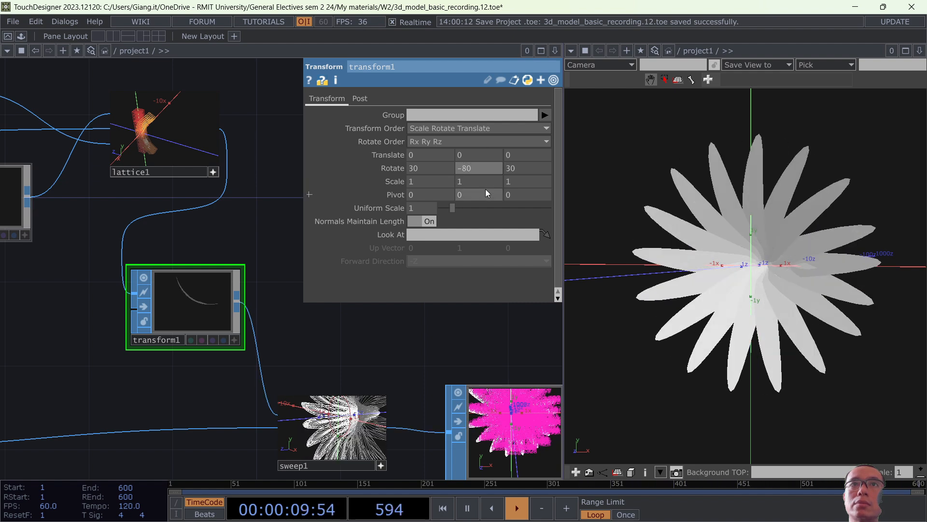
type("-90")
key("Return")
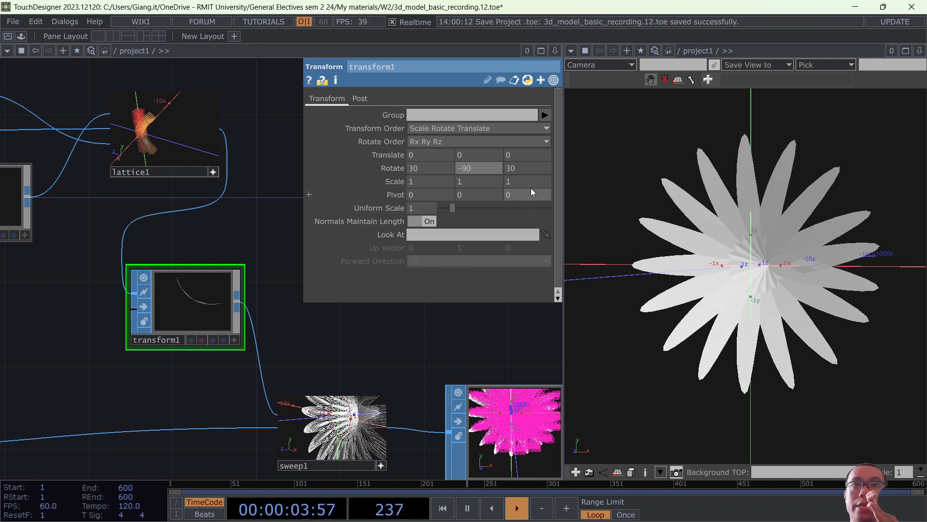
Try a Z rotation of 20 on transform1 and inspect the flower's shape from the side.
scroll(398, 415, "down", 5)
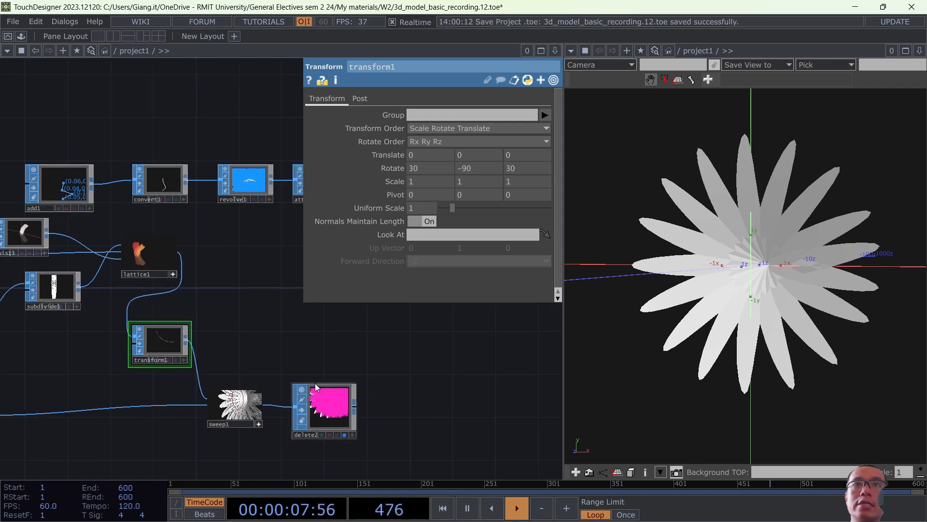
left_click_drag(850, 262, 705, 282)
middle_click_drag(532, 166, 519, 145)
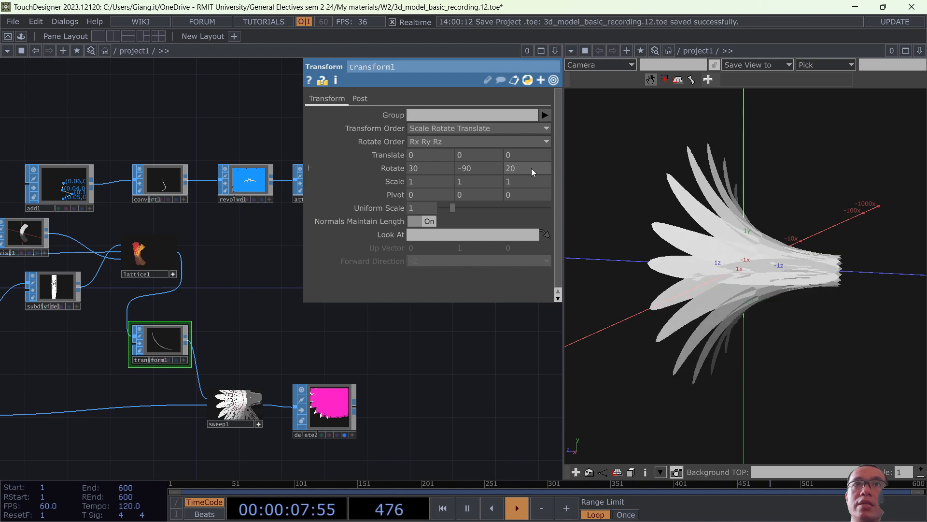
left_click_drag(686, 285, 783, 301)
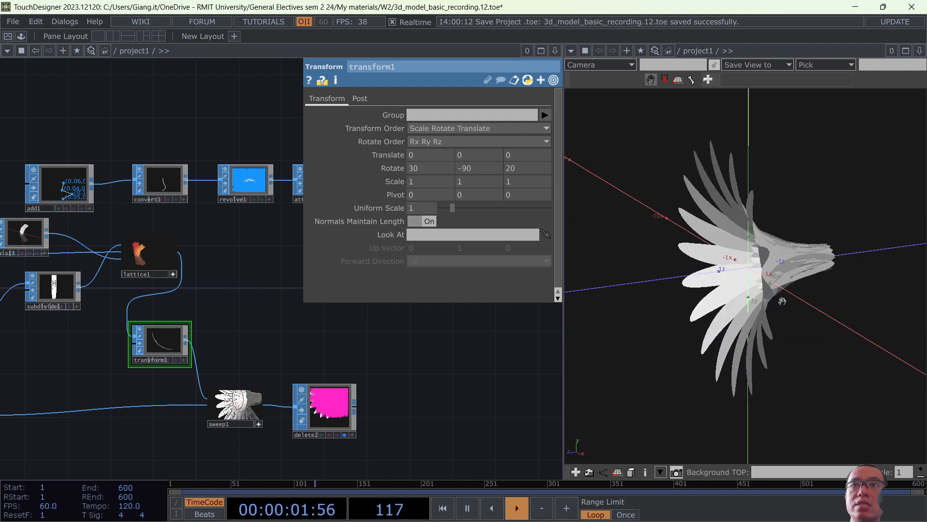
scroll(783, 261, "up", 3)
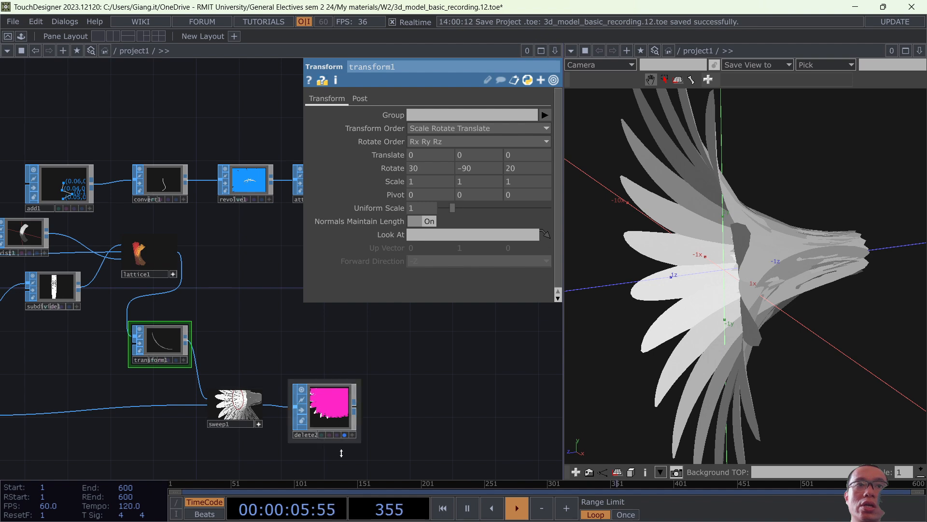
Move delete2 farther away from sweep1 and inspect the flower's centre and the swept wireframe up close.
left_click_drag(325, 424, 378, 423)
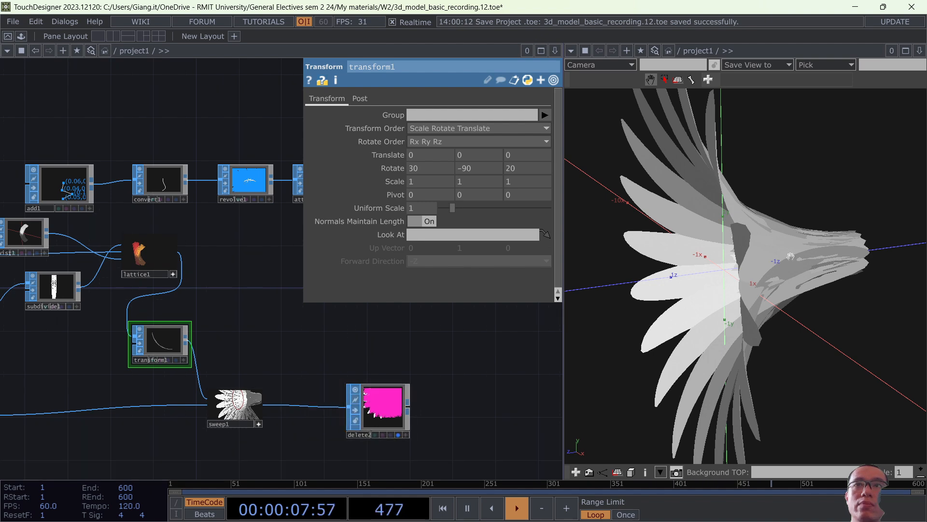
left_click_drag(791, 257, 851, 242)
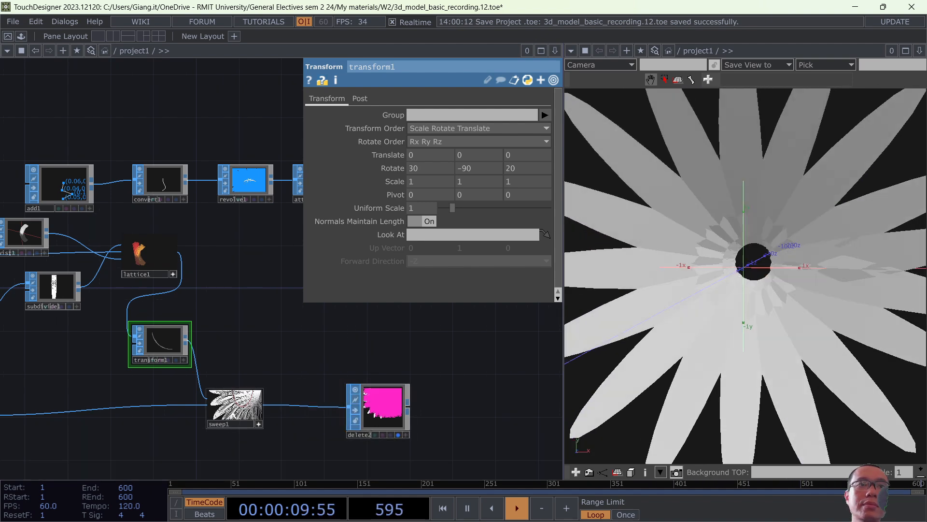
scroll(239, 413, "up", 5)
scroll(239, 413, "up", 2)
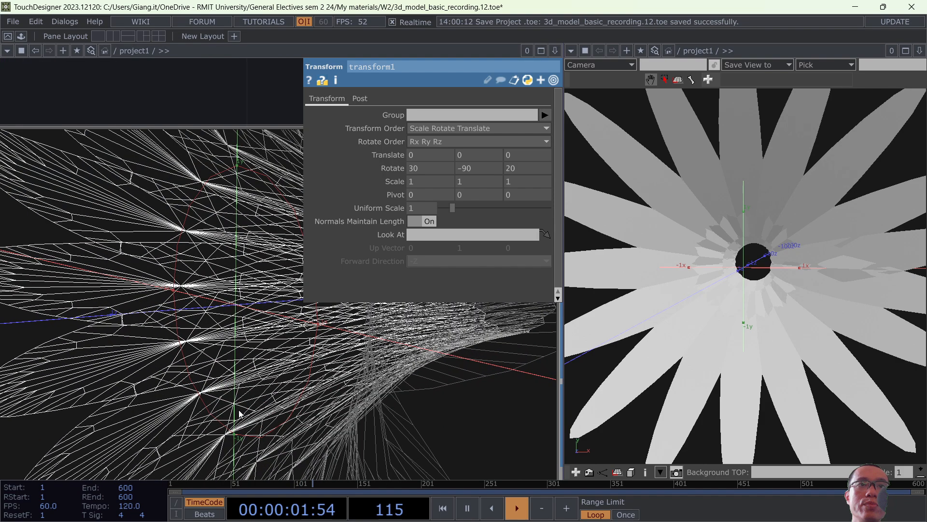
scroll(232, 396, "down", 10)
scroll(219, 362, "up", 2)
Hide the magenta primitive markers in delete2's viewer through its display options.
left_click_drag(220, 363, 107, 363)
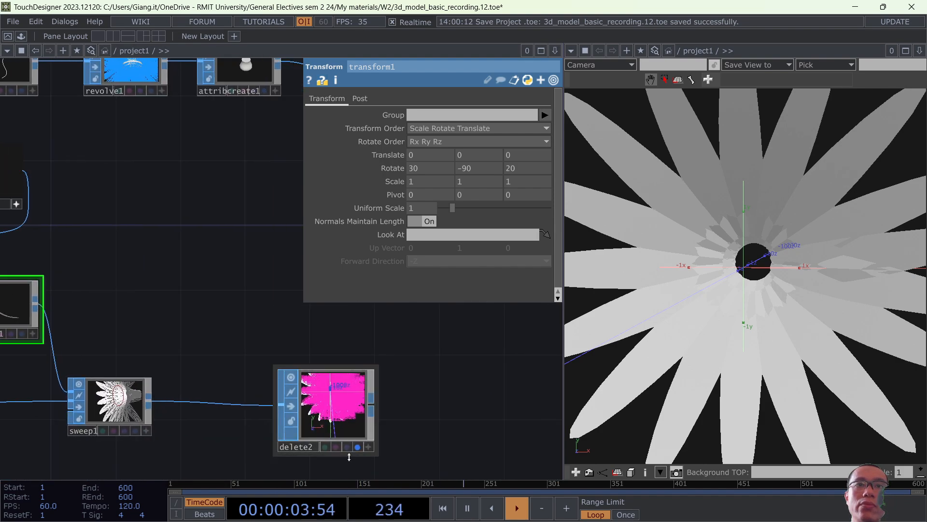
left_click_drag(320, 389, 334, 397)
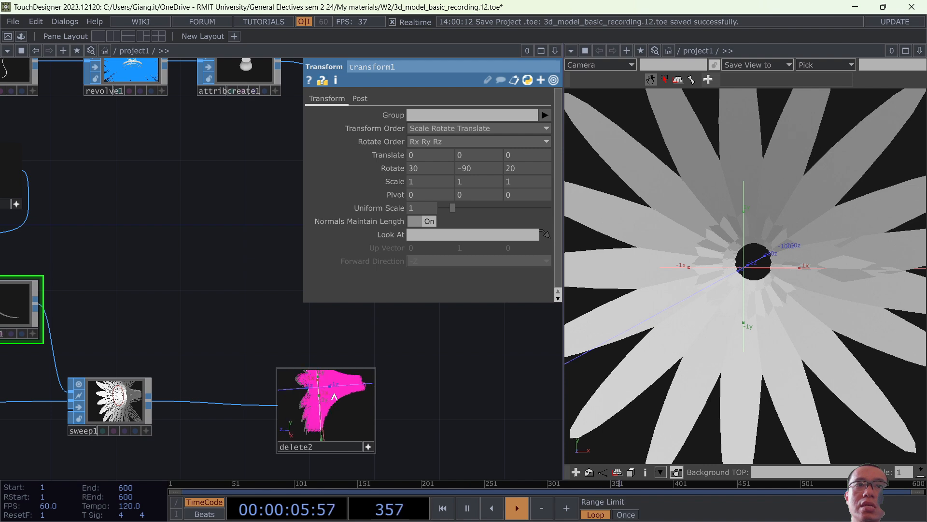
key("p")
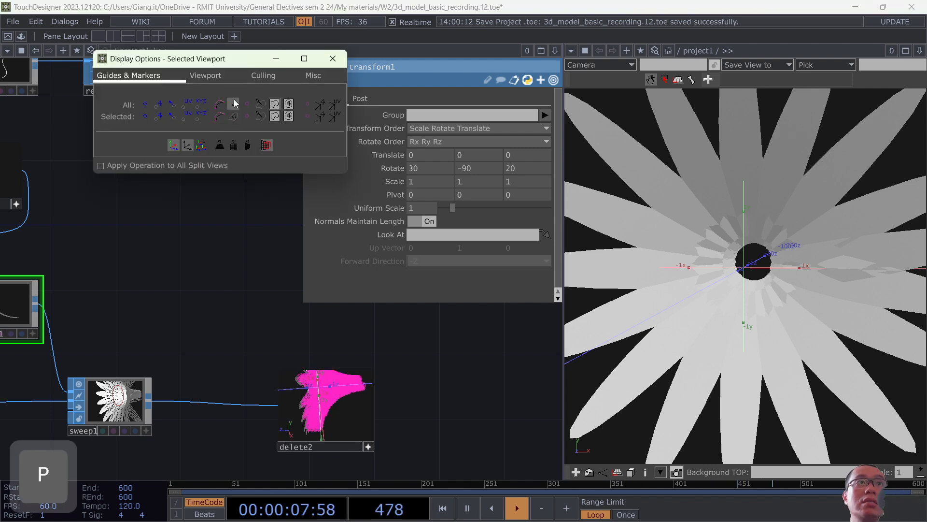
left_click(234, 103)
left_click_drag(764, 232, 758, 255)
left_click(332, 59)
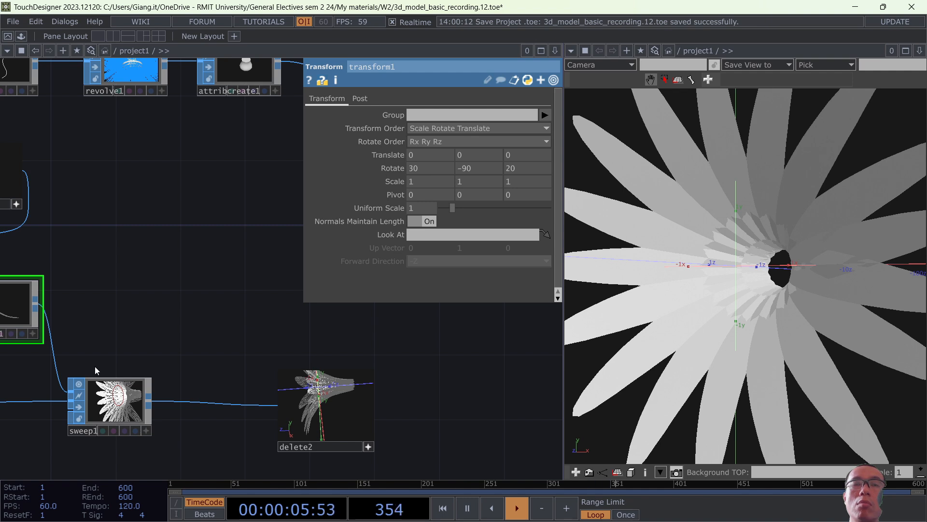
Scale transform1 uniformly to 0.6 on all three axes.
scroll(184, 349, "down", 4)
left_click_drag(184, 350, 236, 380)
scroll(187, 410, "up", 5)
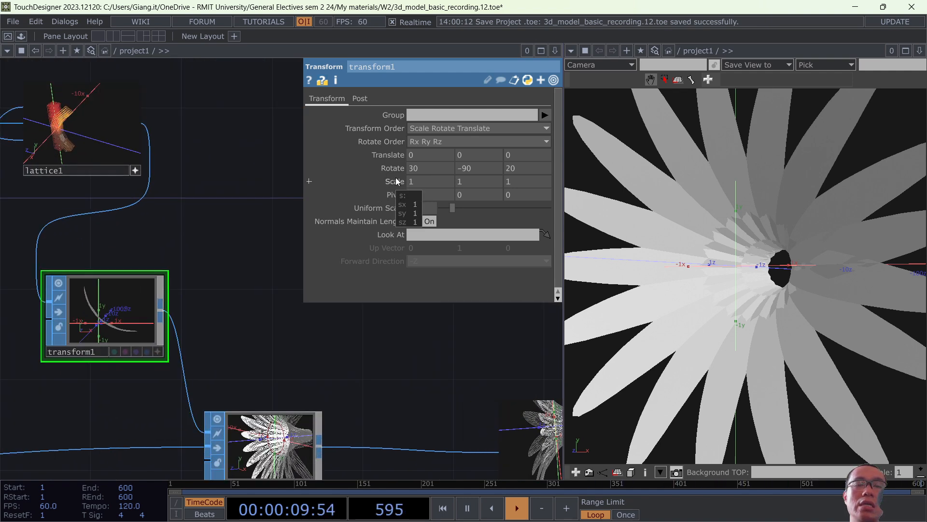
mouse_move(395, 182)
middle_mouse_down()
mouse_move(379, 169)
mouse_move(392, 170)
mouse_move(394, 186)
mouse_move(382, 193)
middle_mouse_up()
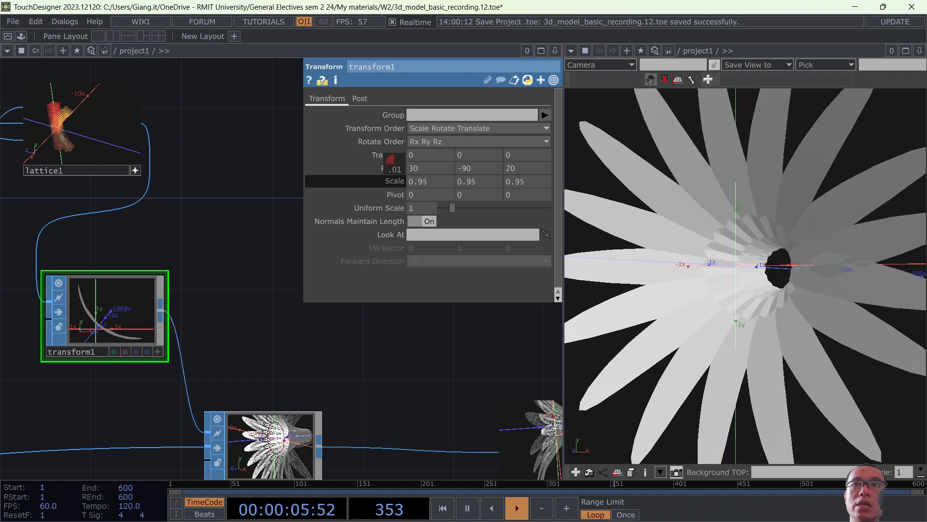
middle_click_drag(390, 159, 394, 163)
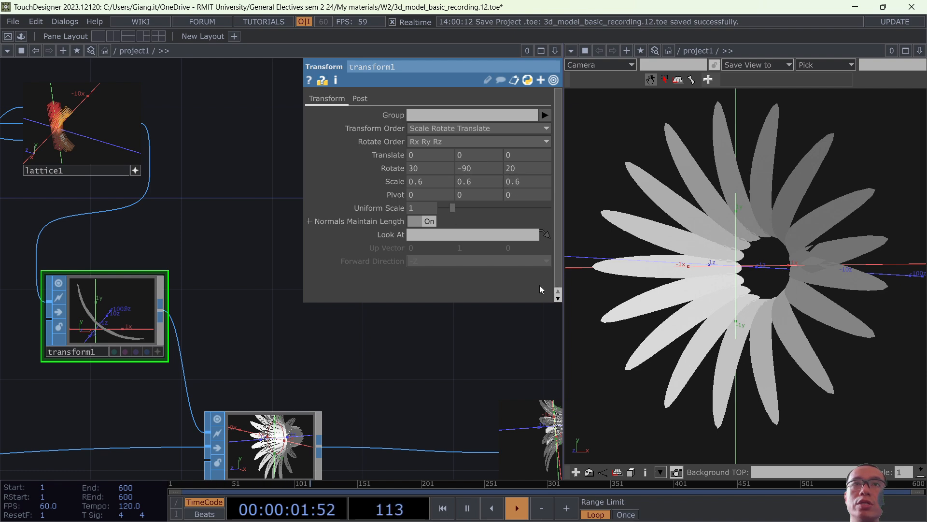
Set transform1's Z rotation back to 30 and check the flower from the side and front.
left_click_drag(834, 317, 744, 320)
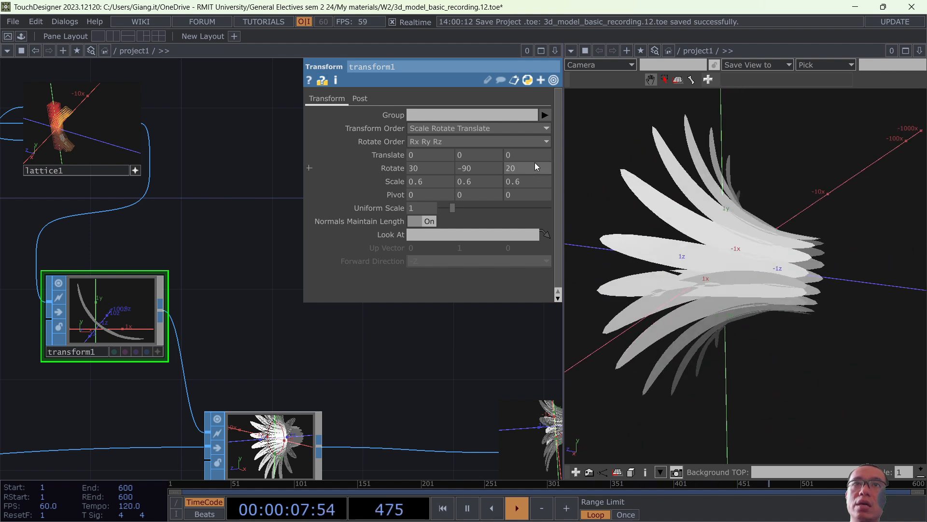
middle_click_drag(529, 158, 550, 143)
left_click_drag(686, 276, 729, 276)
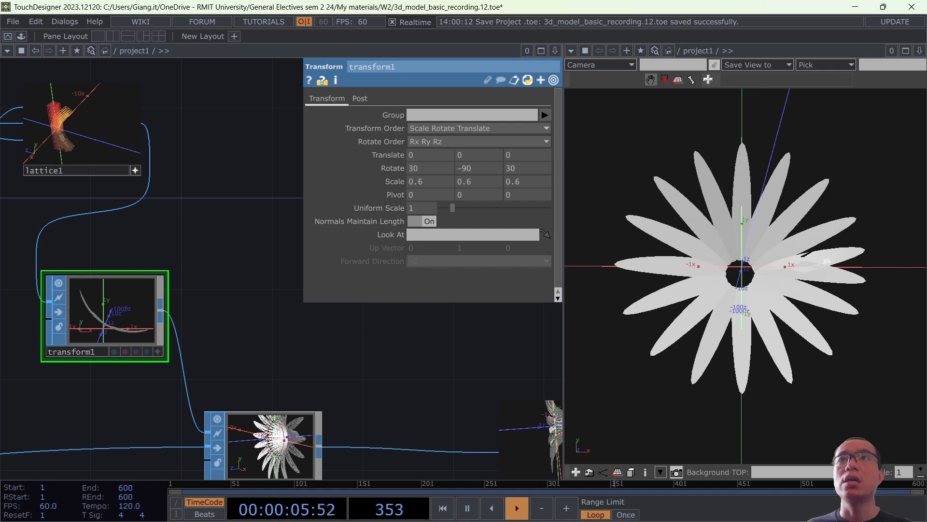
left_click_drag(826, 262, 825, 281)
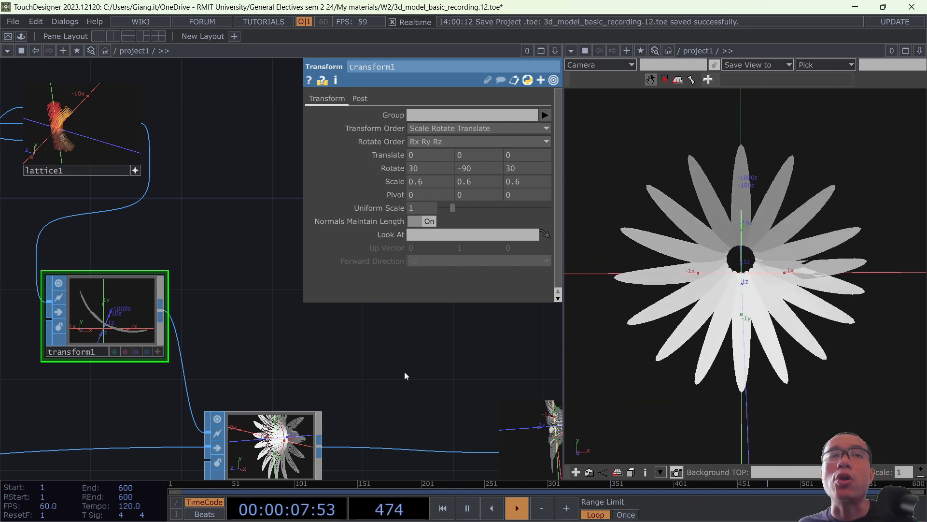
Review the operator network from the petal and lattice branch through transform1 and sweep1 to delete2.
scroll(408, 379, "down", 5)
left_click_drag(392, 367, 289, 346)
scroll(353, 406, "up", 7)
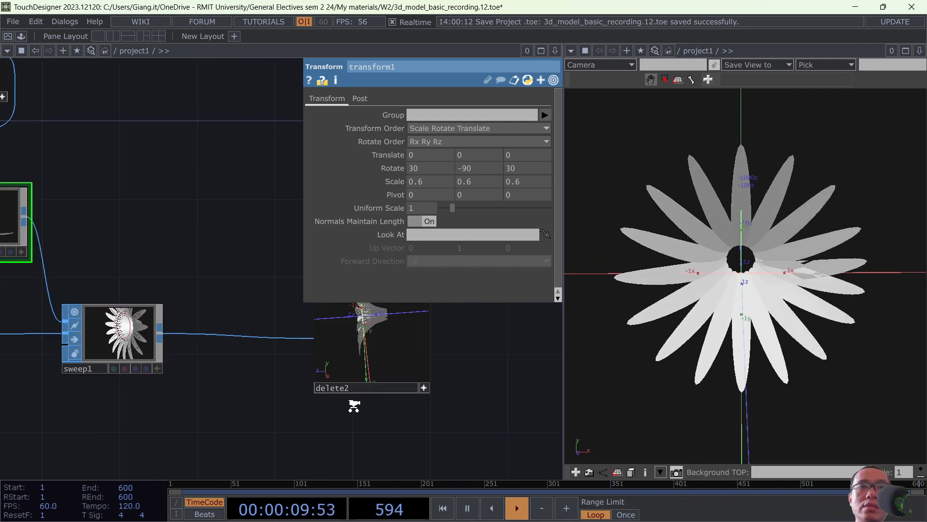
scroll(508, 374, "down", 5)
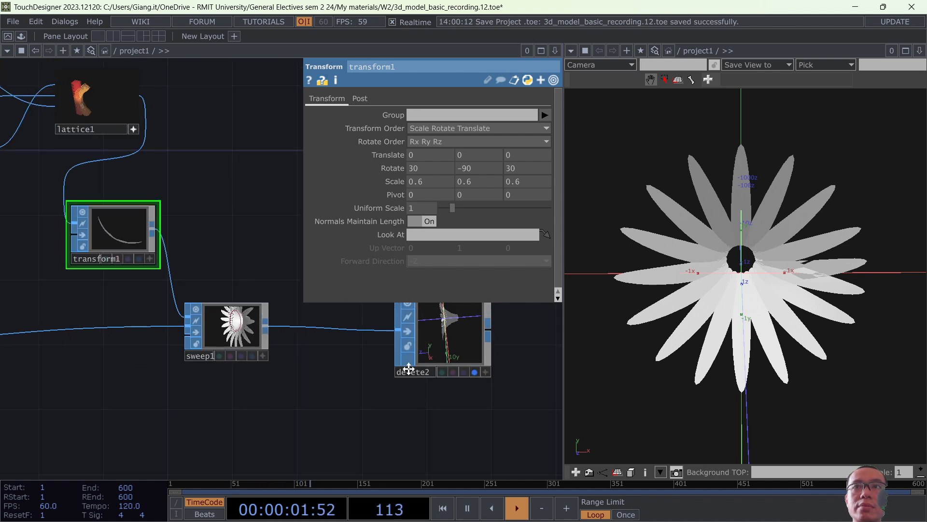
left_click_drag(407, 370, 288, 367)
mouse_move(792, 238)
left_mouse_down()
mouse_move(665, 235)
mouse_move(840, 241)
mouse_move(803, 245)
left_mouse_up()
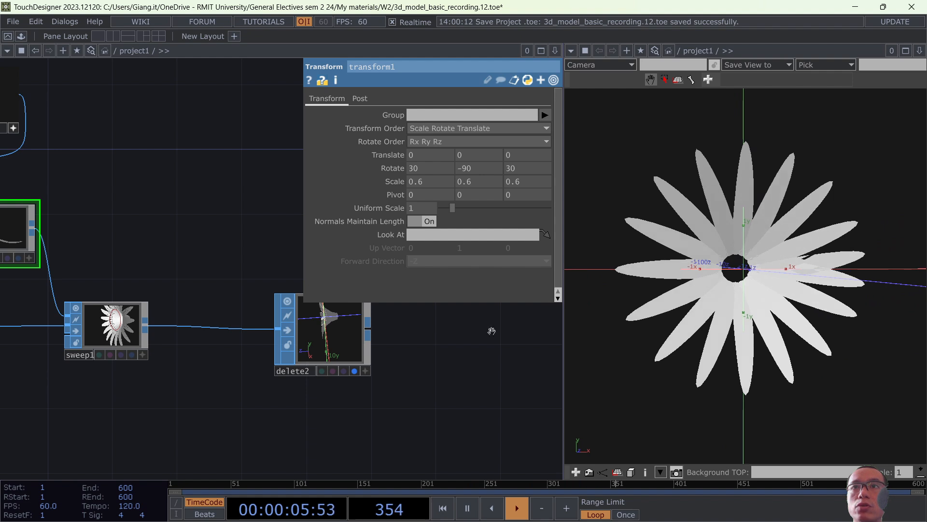
scroll(261, 352, "down", 4)
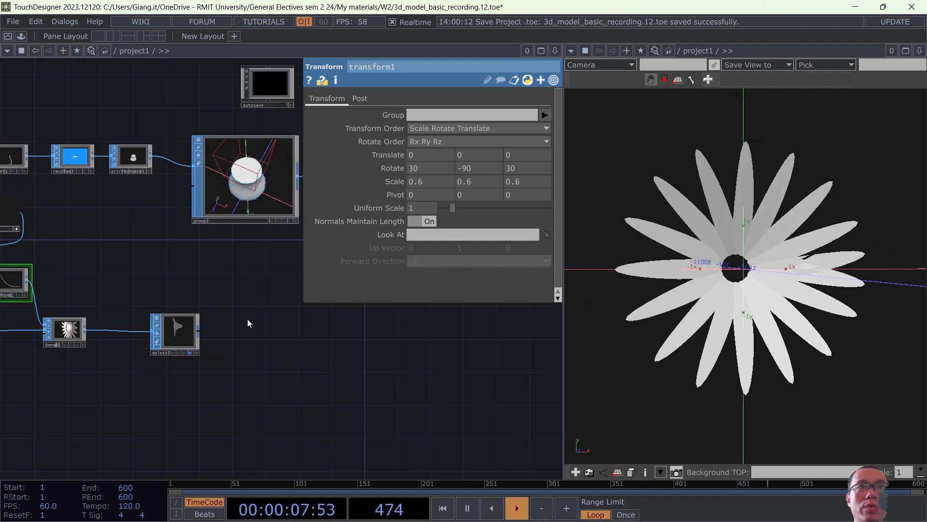
scroll(249, 323, "down", 3)
left_click_drag(245, 379, 314, 363)
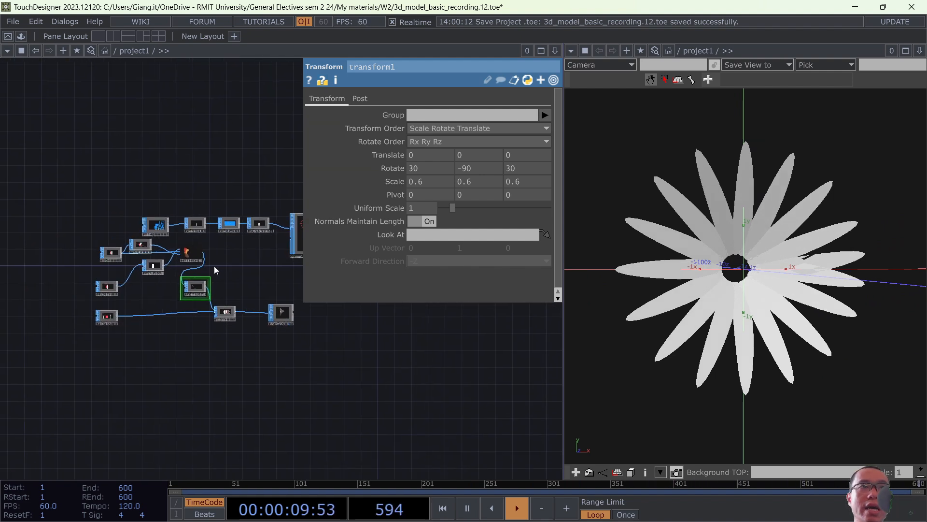
scroll(215, 270, "up", 8)
scroll(217, 304, "down", 6)
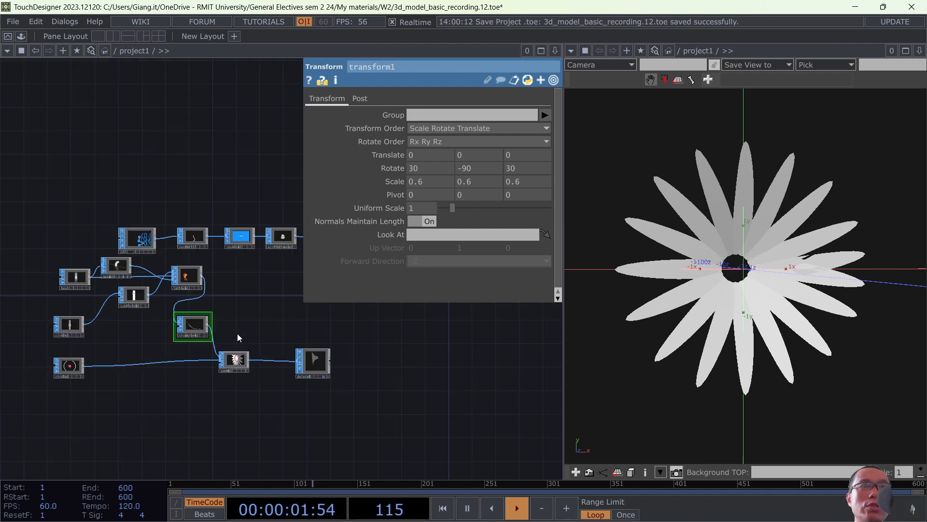
left_click_drag(238, 337, 340, 318)
left_click_drag(358, 406, 259, 408)
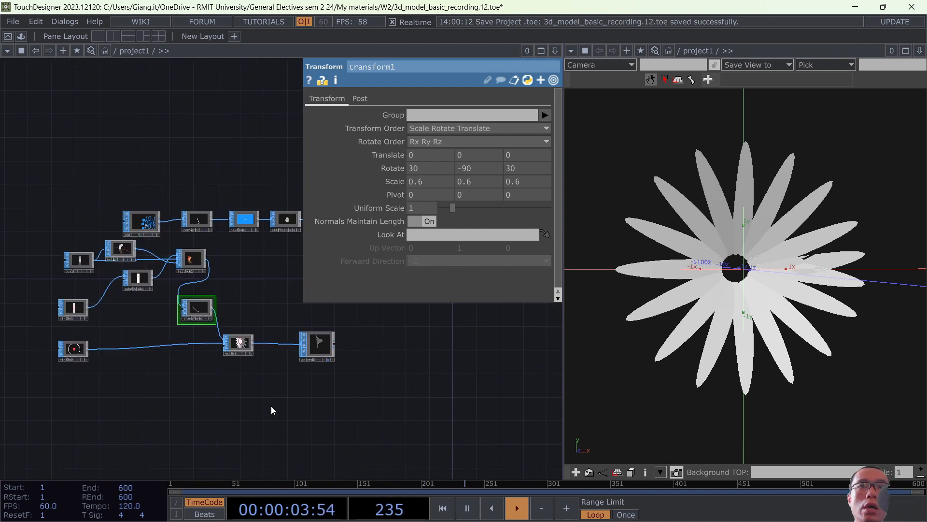
scroll(261, 376, "down", 5)
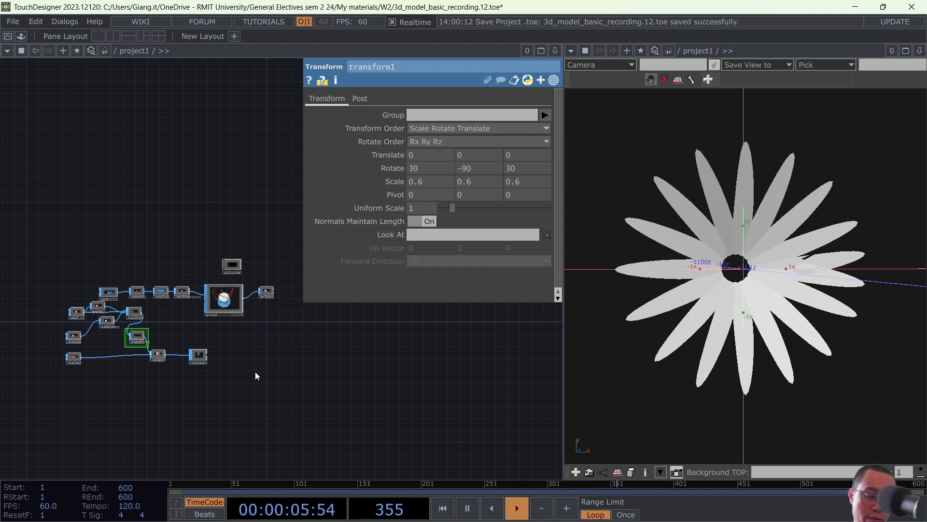
left_click_drag(246, 384, 233, 311)
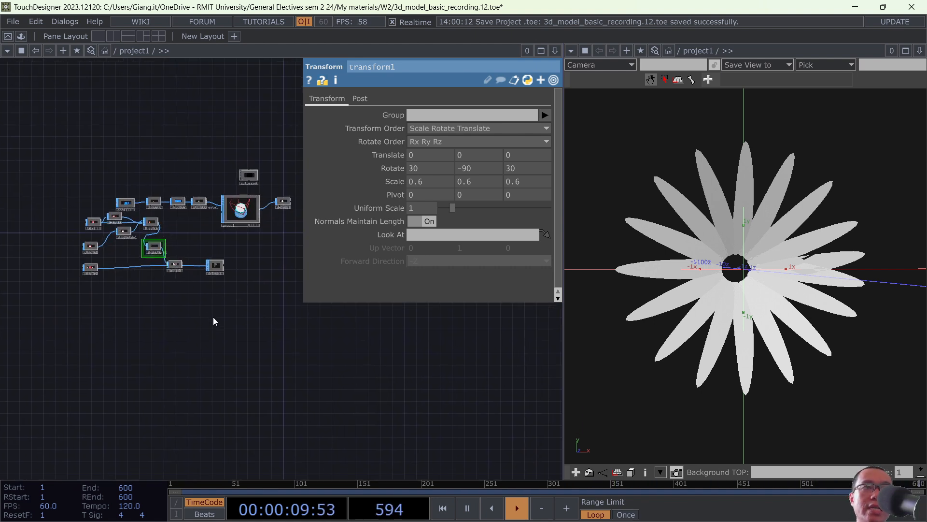
scroll(260, 318, "up", 5)
middle_click_drag(182, 322, 227, 334)
left_click_drag(250, 358, 355, 353)
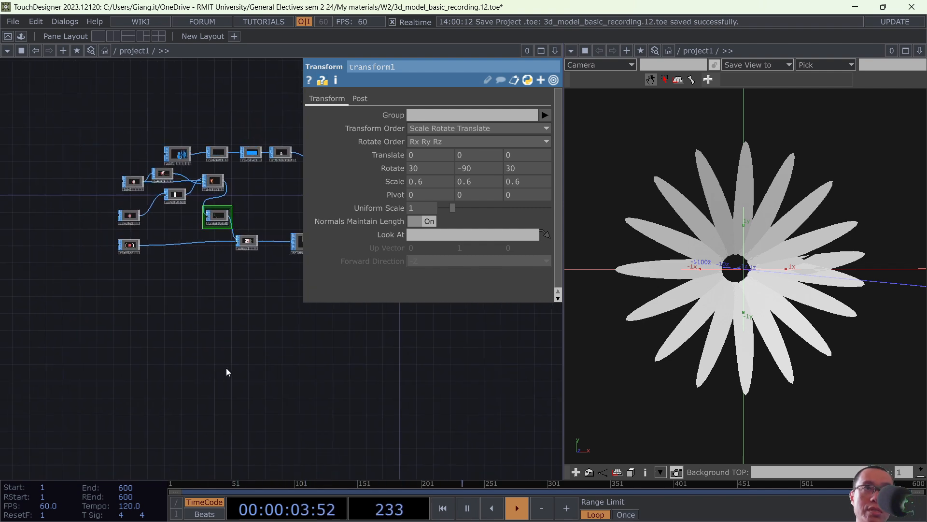
Add a Circle SOP below circle2 in the network and set its arc type to Open Arc.
key("Tab")
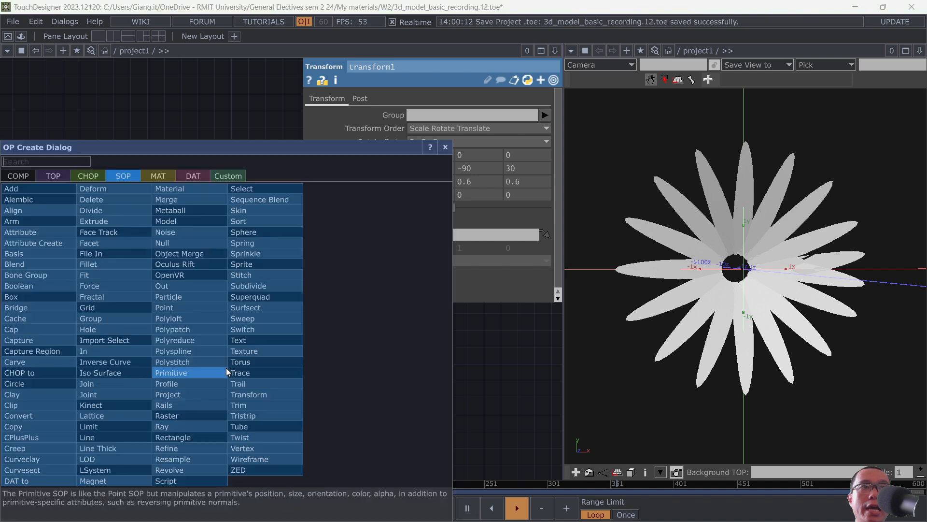
type("cir")
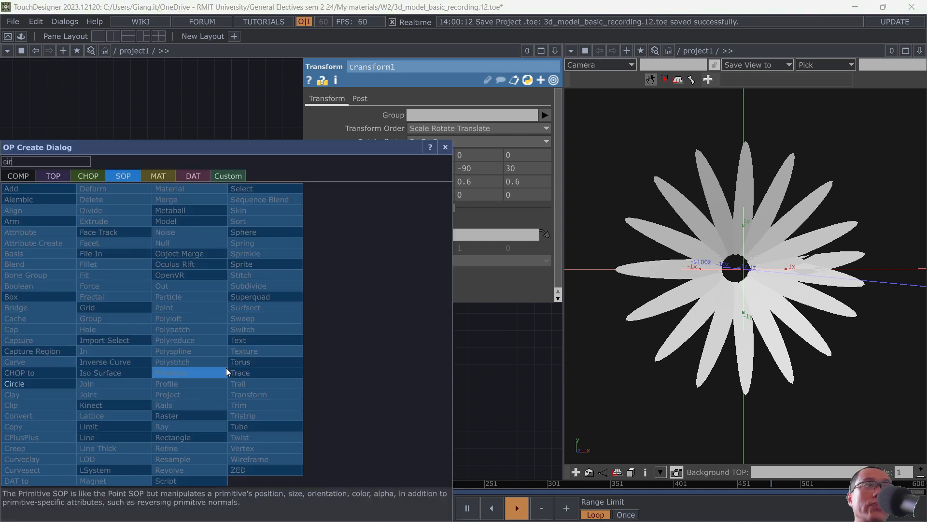
left_click(14, 384)
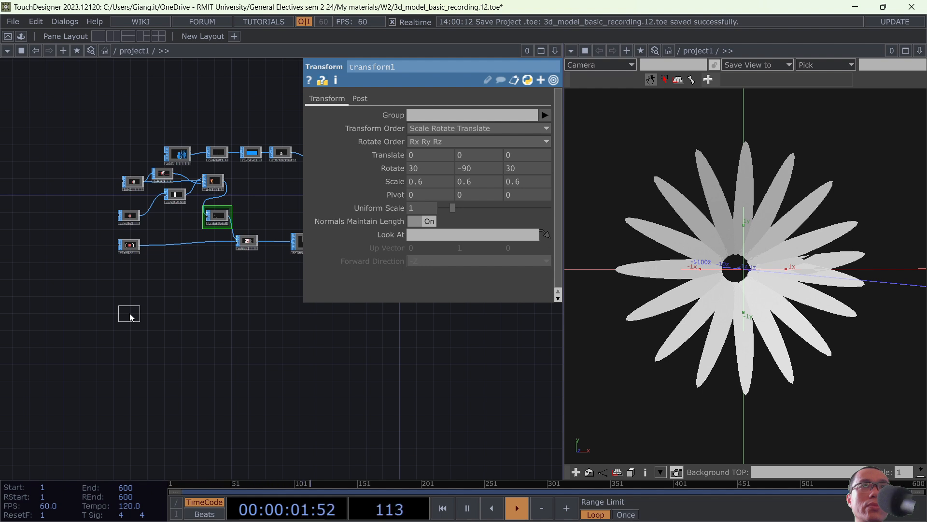
left_click(129, 314)
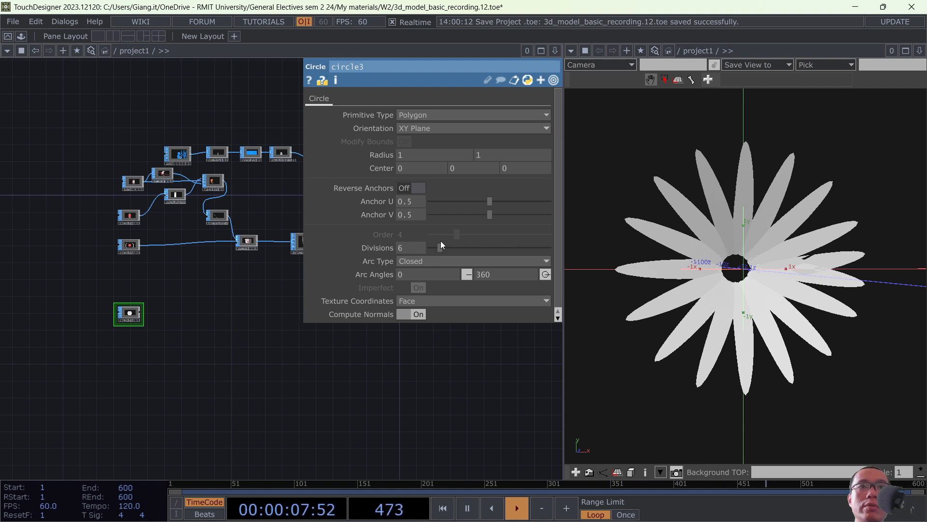
left_click(485, 263)
left_click(416, 286)
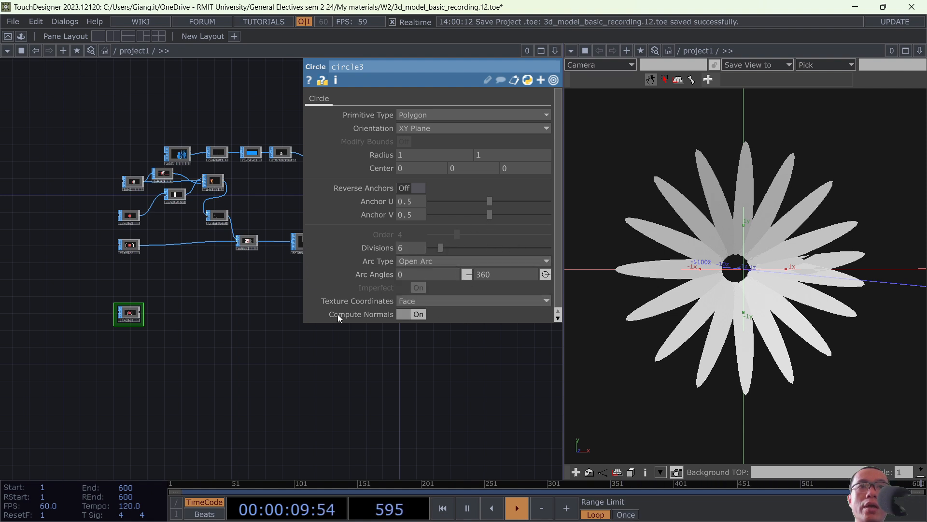
Copy add1 and convert1 together and paste the pair between circle2 and the new hexagonal circle.
scroll(139, 331, "up", 5)
left_click_drag(205, 270, 150, 390)
scroll(206, 317, "down", 5)
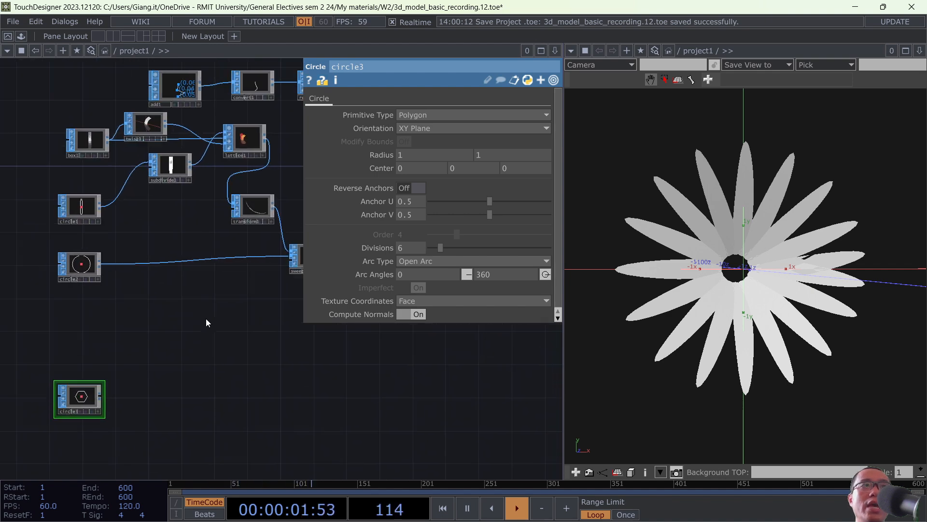
left_click_drag(209, 352, 157, 368)
scroll(143, 227, "up", 5)
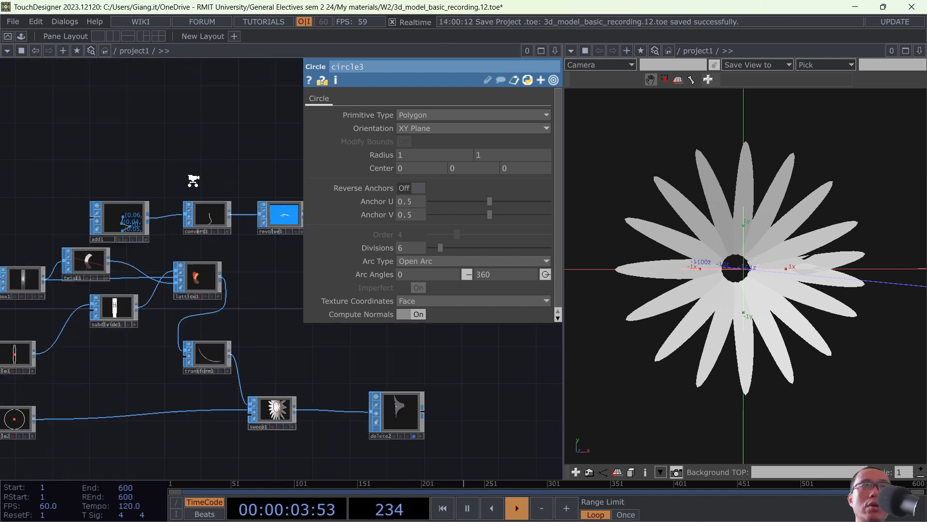
scroll(190, 178, "up", 3)
left_click(89, 251)
scroll(221, 208, "down", 2)
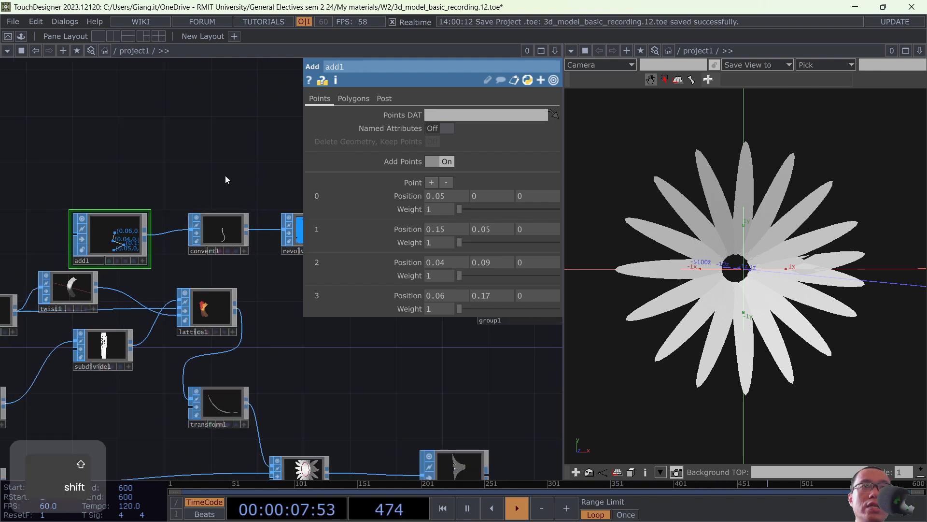
left_click_drag(225, 175, 183, 119, "shift")
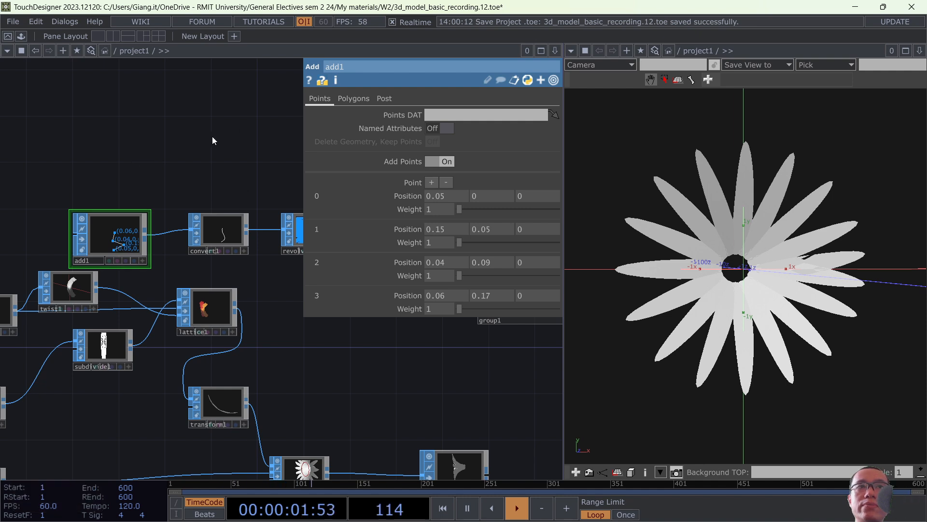
scroll(179, 191, "down", 2)
scroll(178, 193, "up", 5)
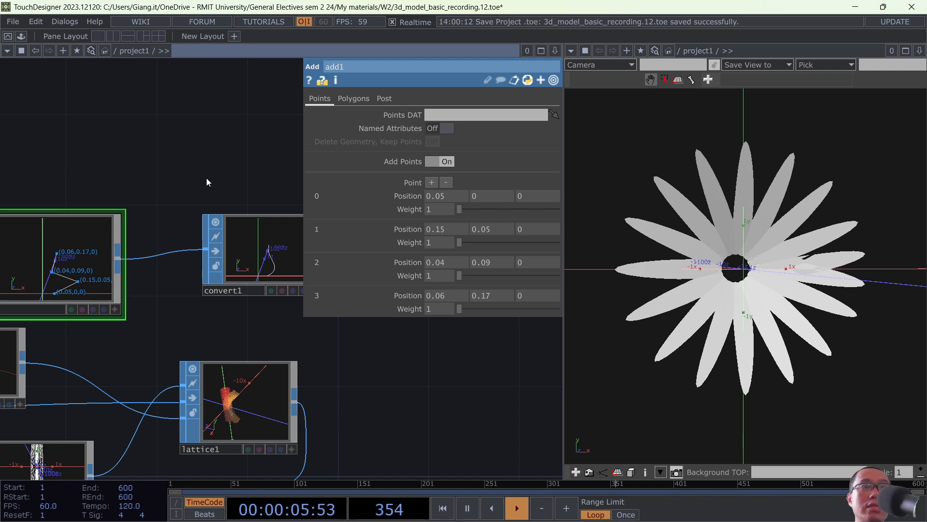
scroll(206, 180, "down", 2)
left_click_drag(206, 179, 221, 198)
scroll(200, 127, "down", 2)
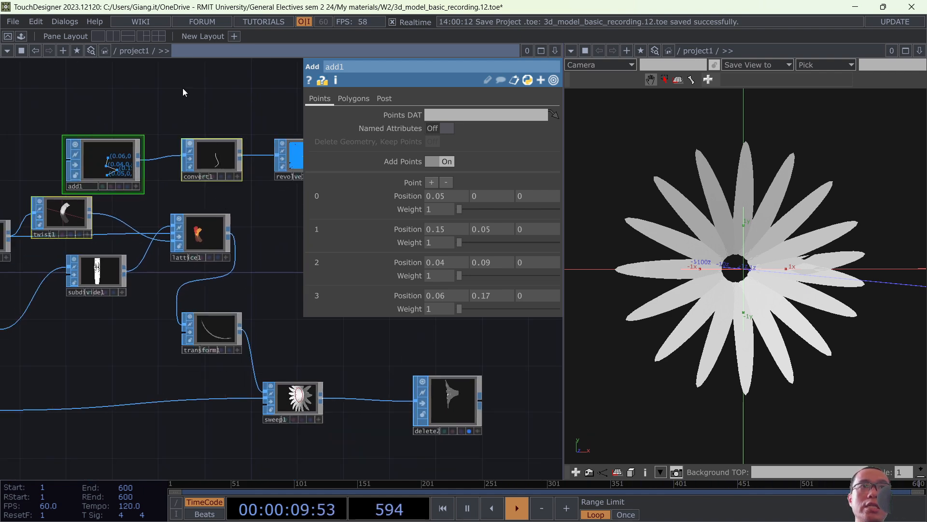
mouse_move(109, 105)
left_mouse_down()
mouse_move(188, 183)
mouse_move(227, 175)
left_mouse_up()
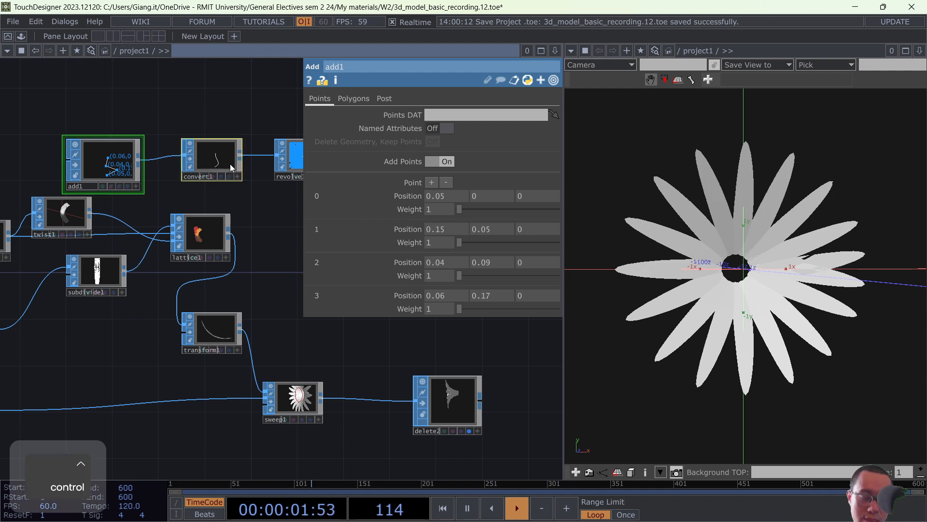
key("ctrl+c")
scroll(242, 182, "down", 4)
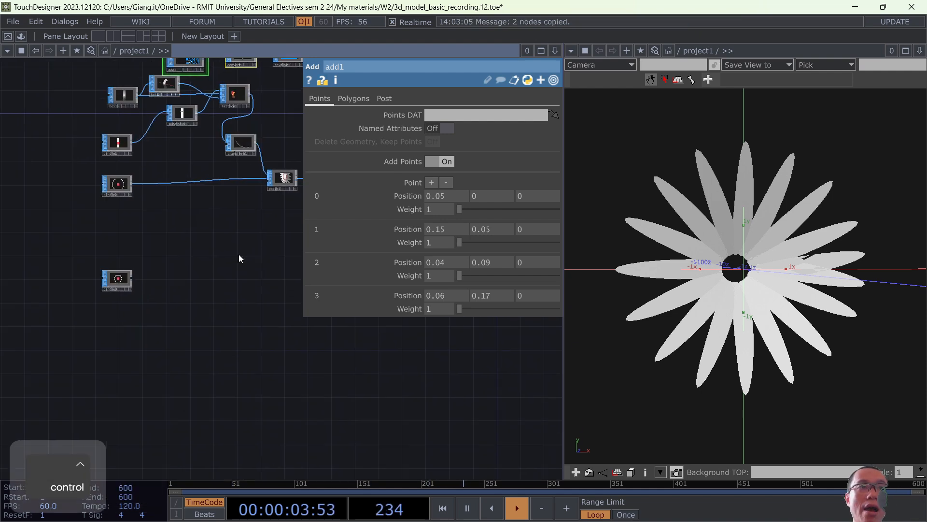
key("ctrl+v")
left_click_drag(217, 376, 129, 241)
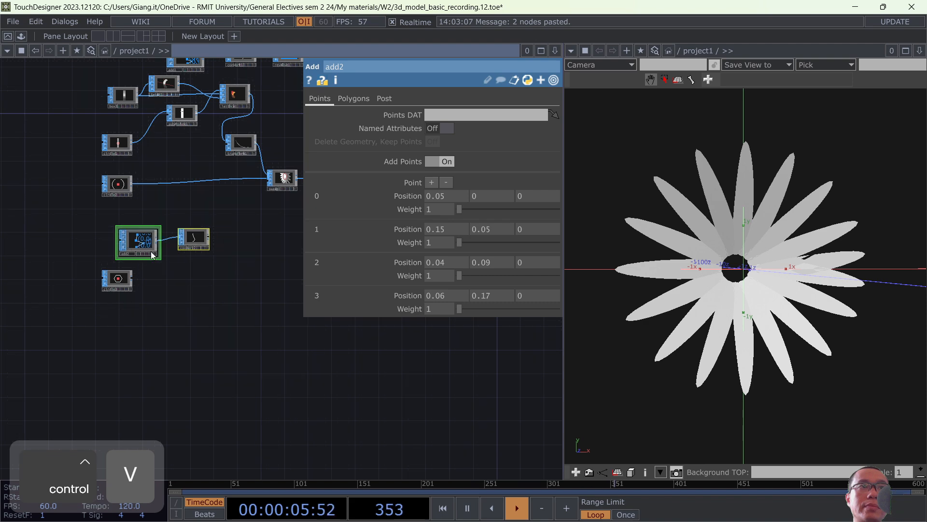
Reposition circle3 so that it sits directly below the pasted add2 node.
left_click_drag(178, 275, 176, 357)
scroll(176, 358, "up", 3)
left_click_drag(217, 395, 299, 402)
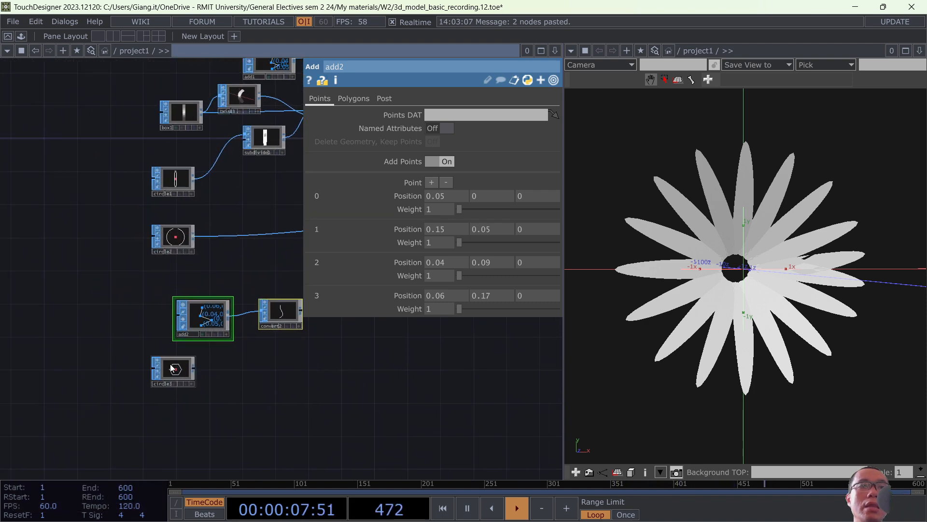
left_click_drag(179, 369, 121, 334)
scroll(139, 336, "up", 5)
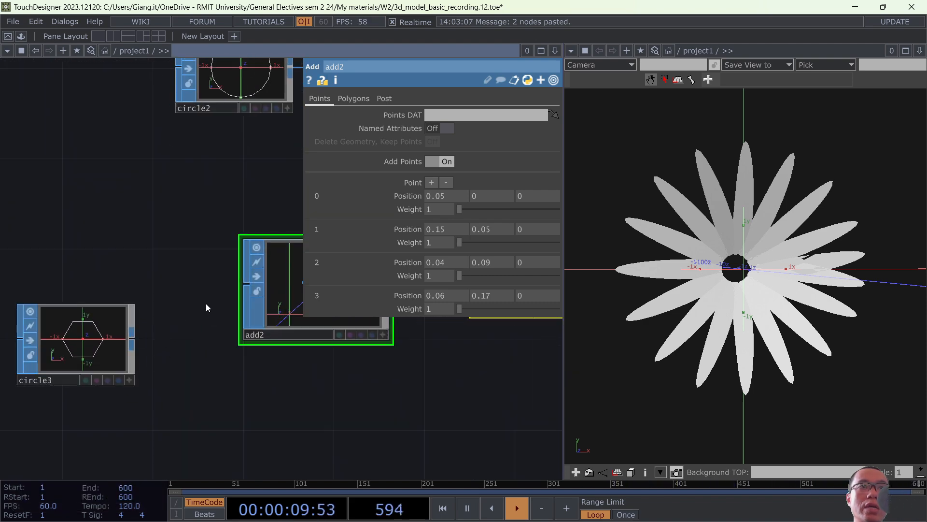
left_click_drag(205, 303, 36, 302)
scroll(151, 309, "down", 5)
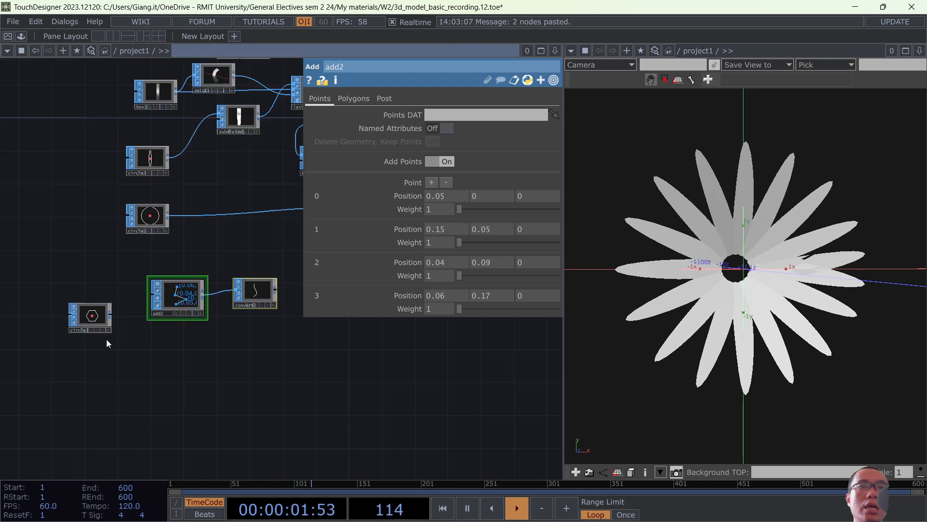
left_click_drag(92, 320, 173, 378)
left_click_drag(269, 376, 177, 378)
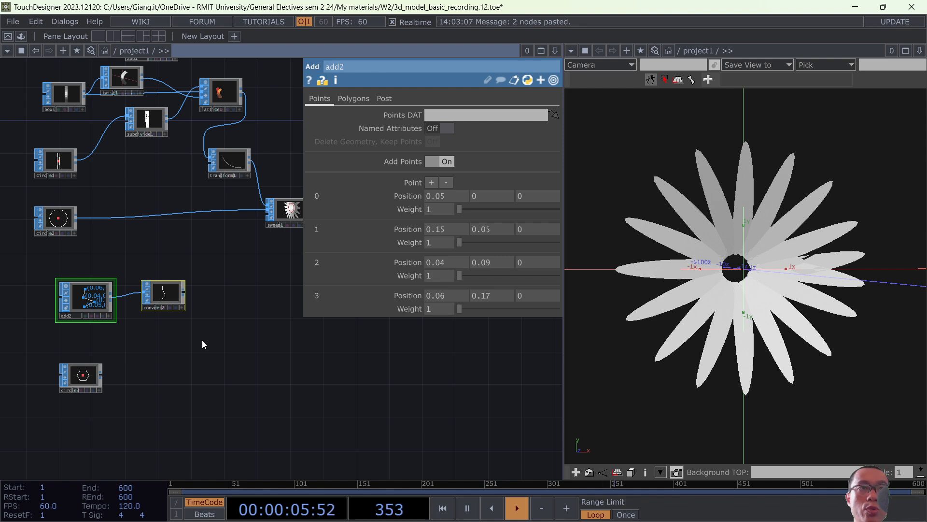
Add a Sweep SOP below and to the right of convert2.
scroll(159, 298, "up", 8)
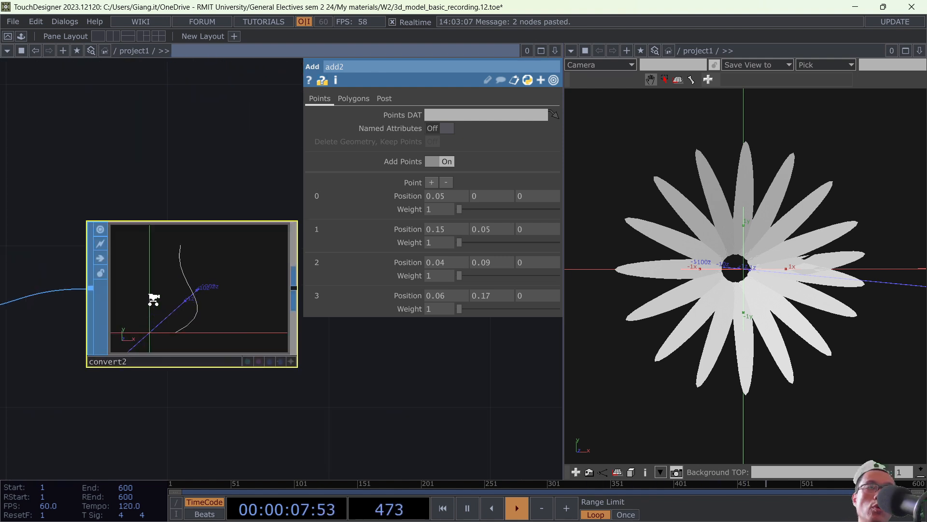
scroll(185, 235, "down", 5)
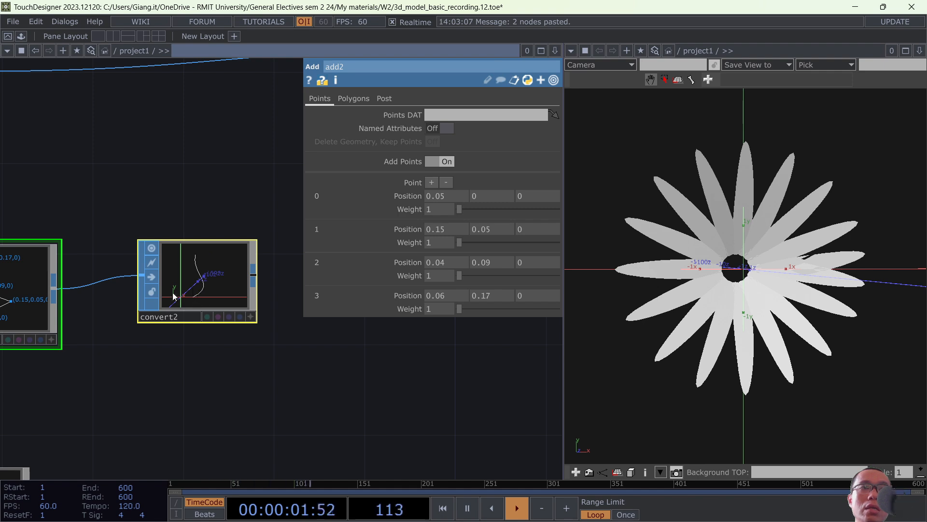
left_click_drag(234, 369, 235, 364)
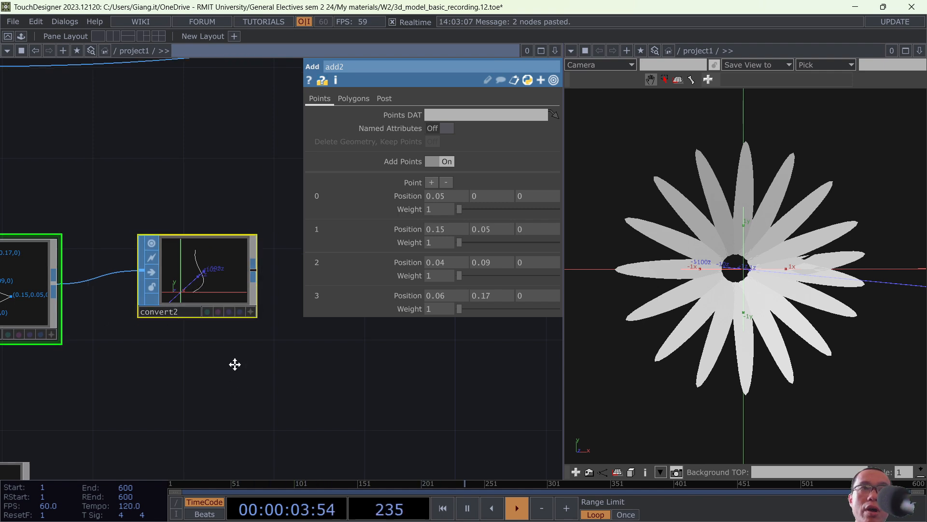
key("Tab")
type("swe")
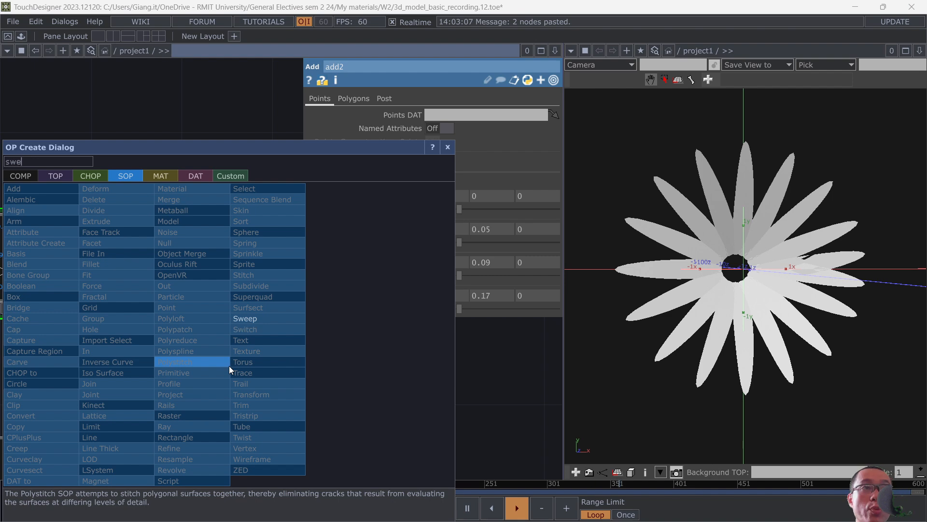
left_click(247, 320)
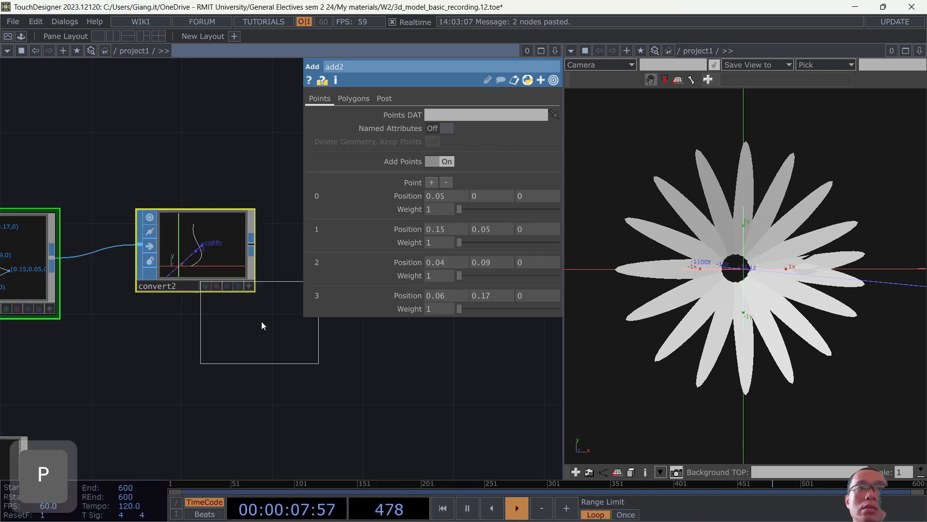
left_click(407, 399)
Wire convert2 into sweep2's first input and circle3 into its second input.
left_click_drag(251, 240, 340, 389)
left_click_drag(256, 380, 276, 279)
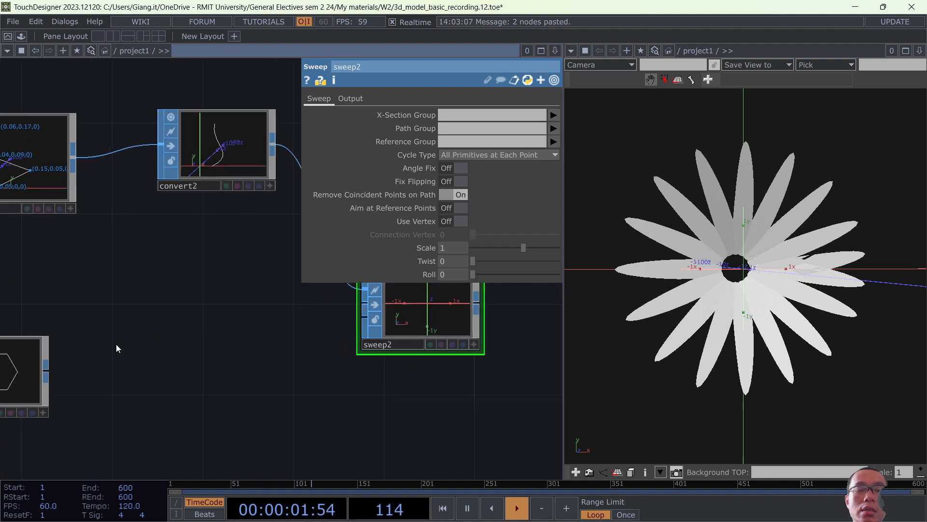
left_click_drag(46, 372, 346, 302)
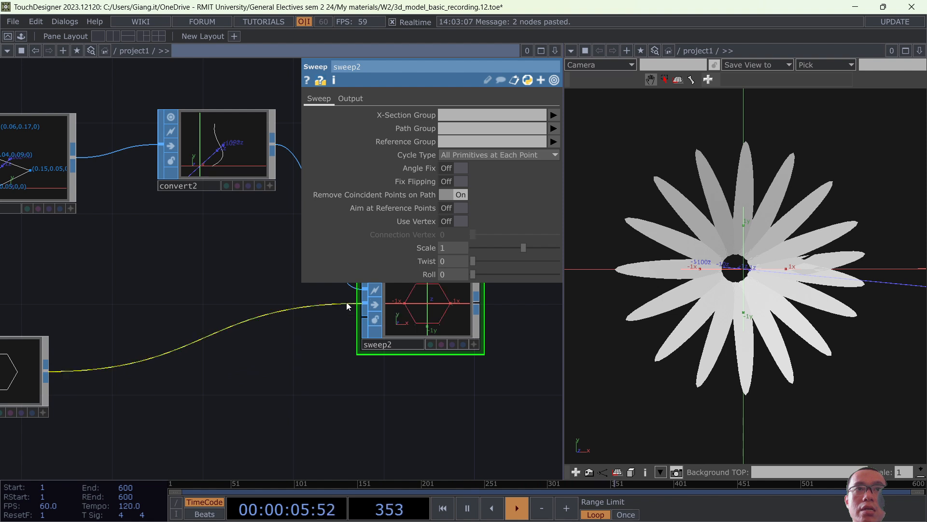
scroll(328, 328, "down", 3)
left_click_drag(299, 373, 124, 372)
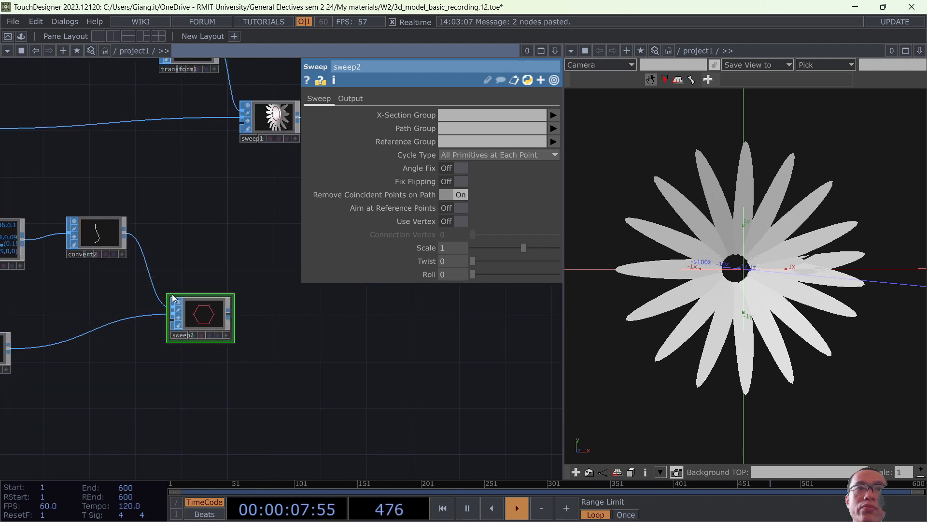
scroll(128, 285, "up", 2)
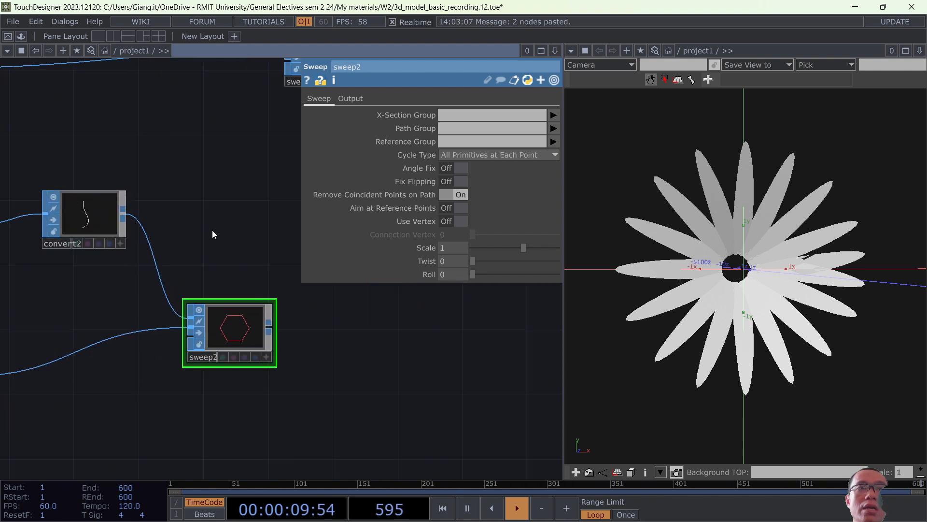
Swap sweep2's inputs so circle3 feeds the first one and convert2 feeds the second.
left_click_drag(160, 226, 211, 149)
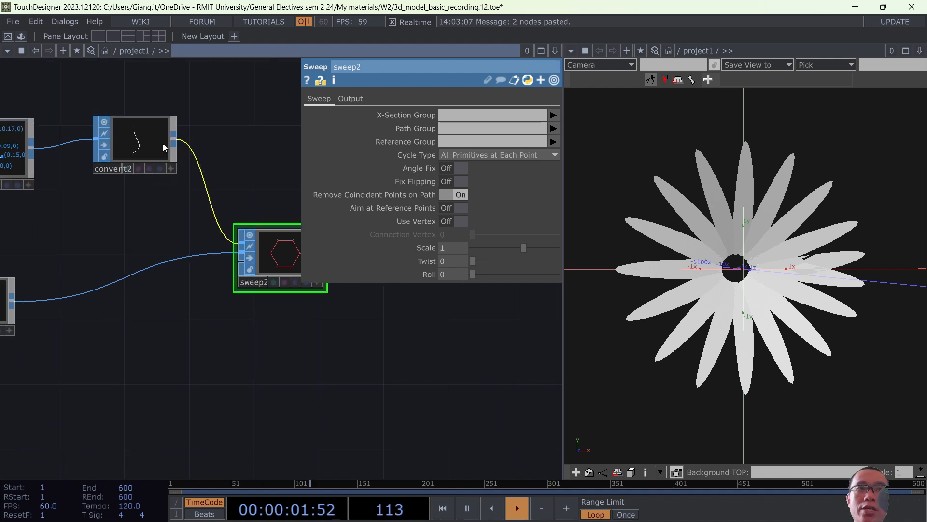
left_click_drag(174, 141, 235, 252)
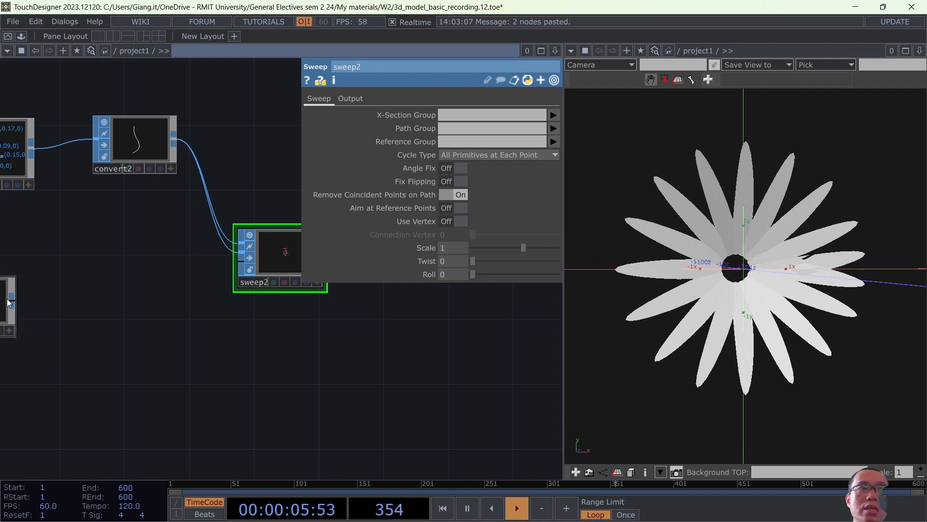
left_click_drag(9, 303, 236, 242)
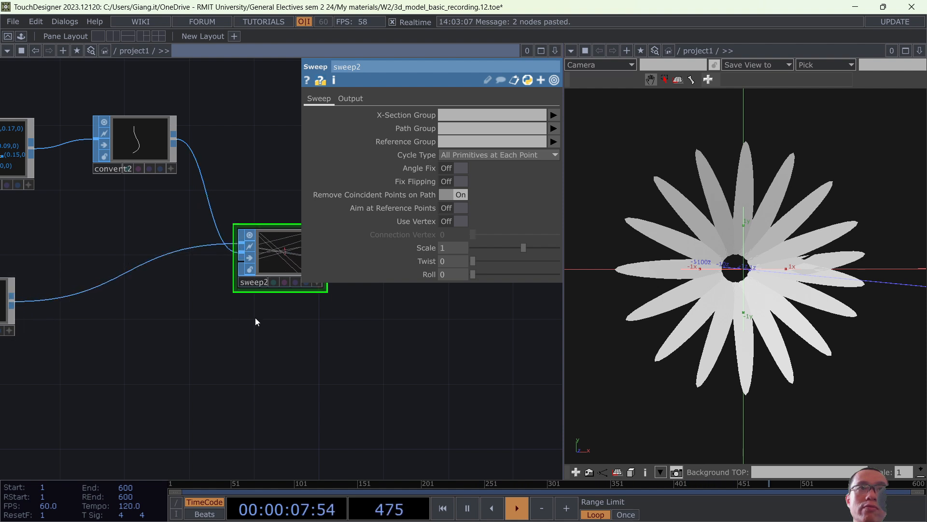
Examine the swept geometry in sweep2's viewer up close, along with the circle3 and convert2 nodes feeding it.
scroll(263, 260, "up", 4)
scroll(268, 299, "down", 2)
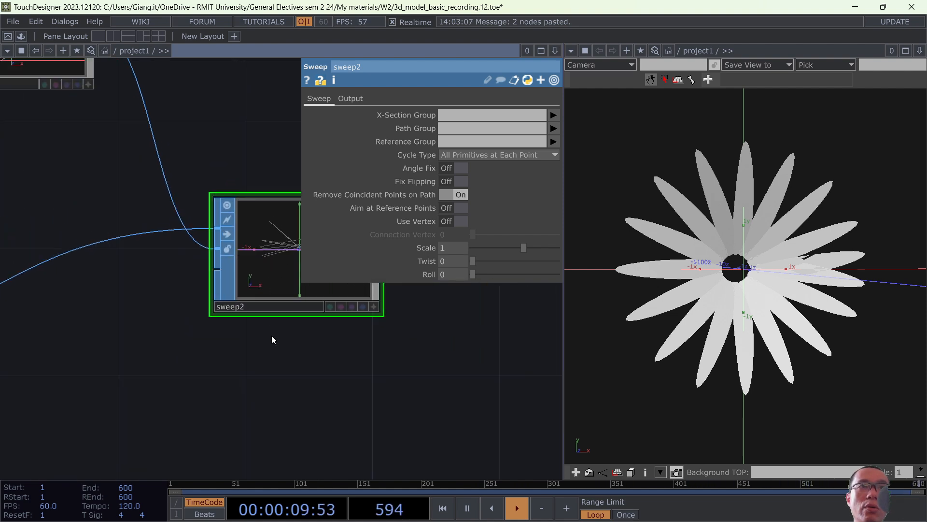
scroll(184, 280, "up", 5)
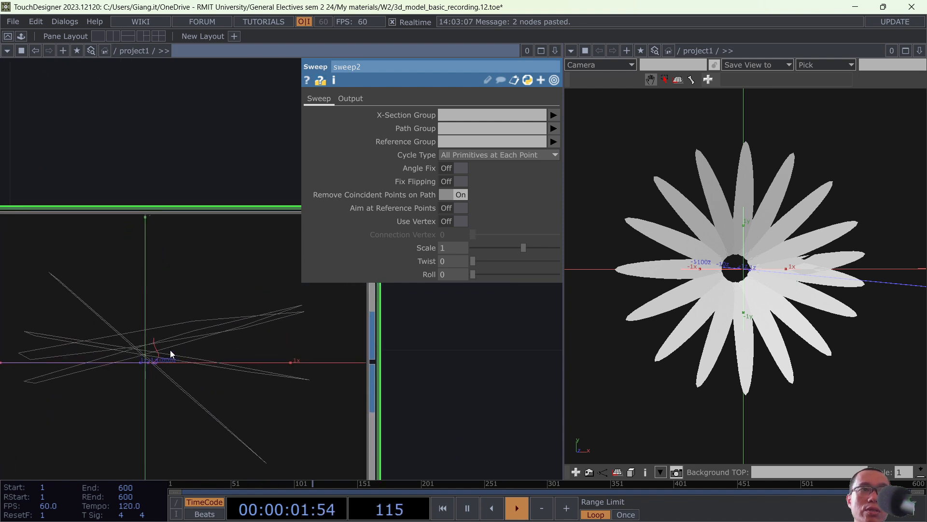
scroll(172, 378, "down", 3)
left_click_drag(141, 205, 248, 141)
scroll(39, 355, "down", 4)
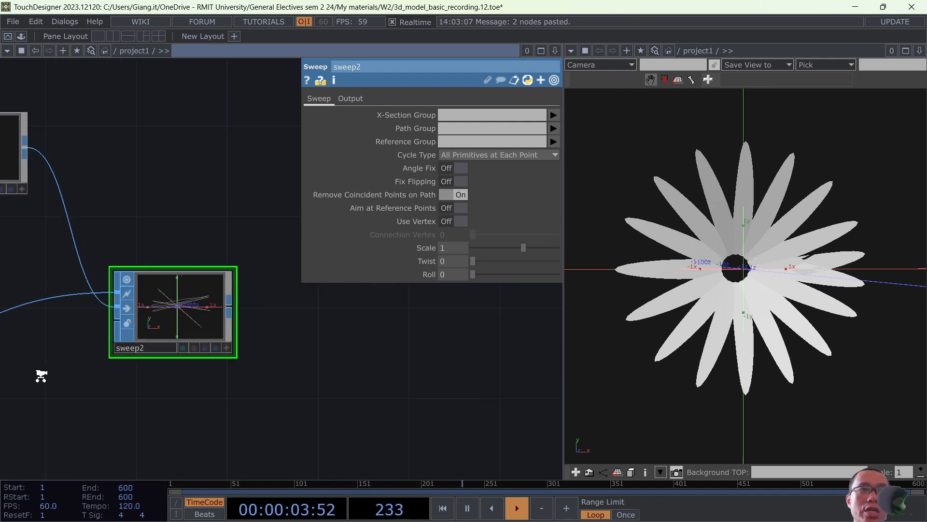
left_click_drag(39, 374, 68, 355)
scroll(128, 344, "up", 5)
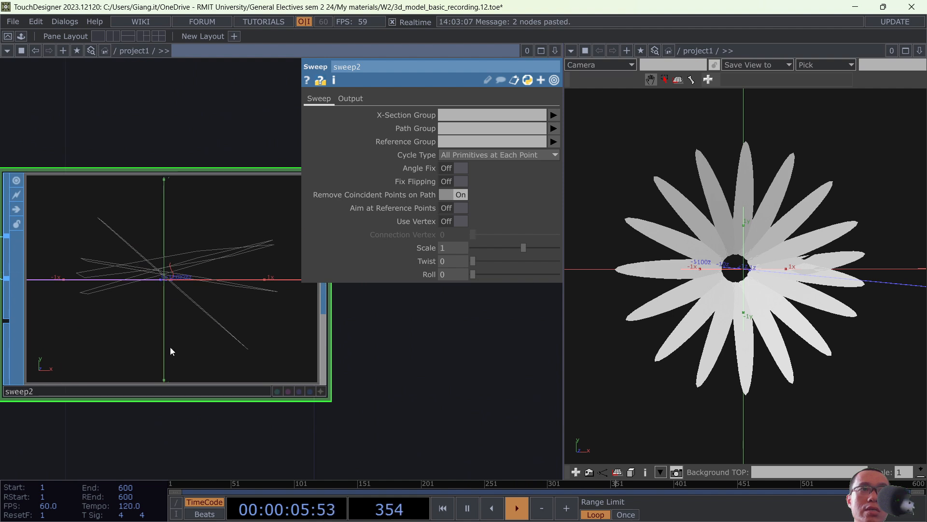
scroll(123, 380, "down", 3)
left_click_drag(194, 459, 579, 399)
scroll(168, 310, "down", 3)
scroll(168, 309, "down", 2)
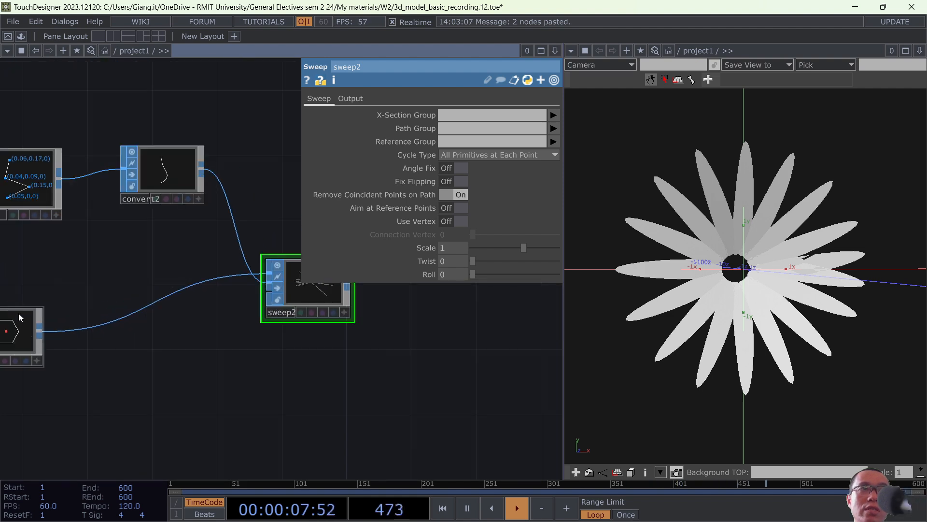
Set both radius values of circle3 to 0.1.
left_click(18, 313)
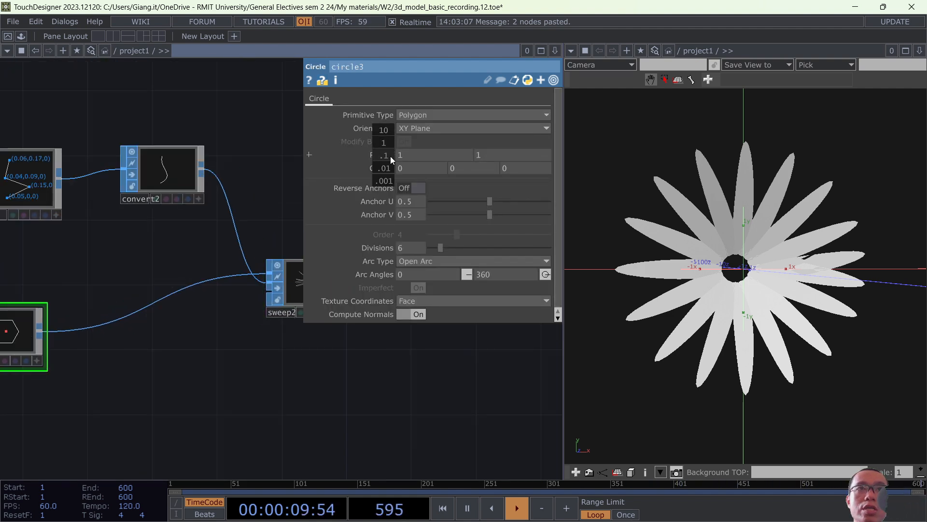
middle_click_drag(390, 156, 357, 155)
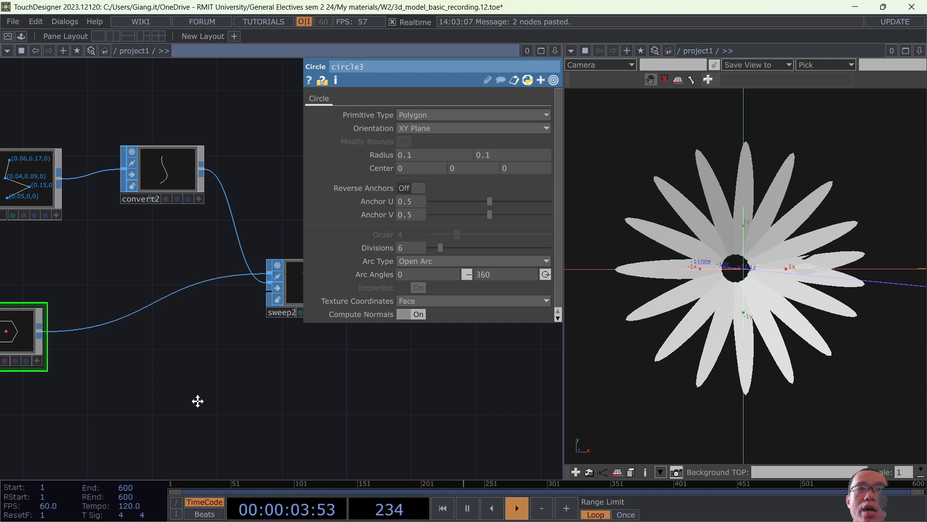
scroll(222, 307, "up", 5)
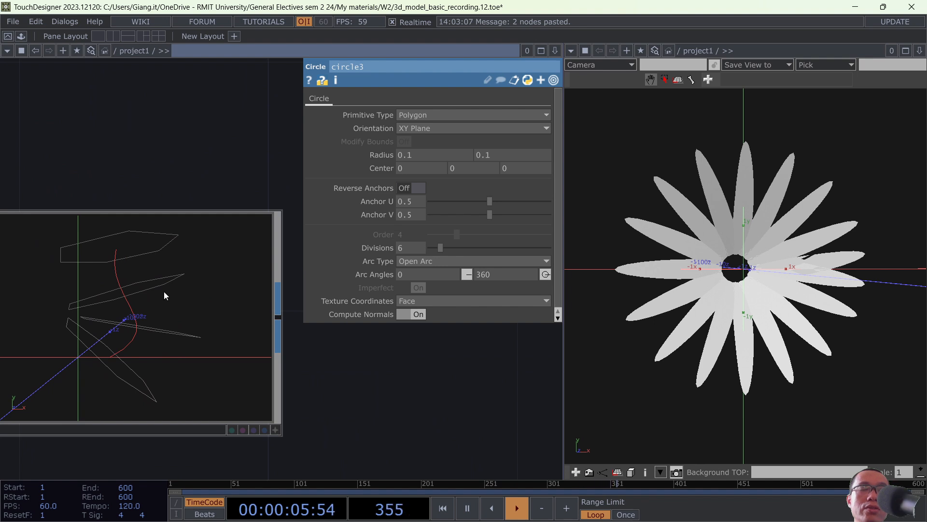
Examine the resized hexagonal sections along the curve in sweep2's viewer and the convert2 connection feeding it.
left_click_drag(163, 291, 181, 289)
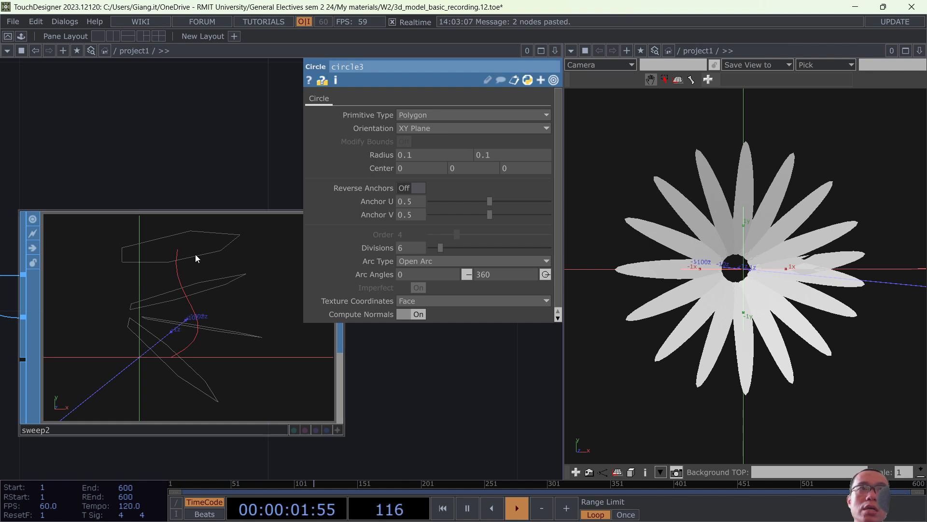
scroll(199, 153, "down", 5)
left_click_drag(161, 155, 262, 294)
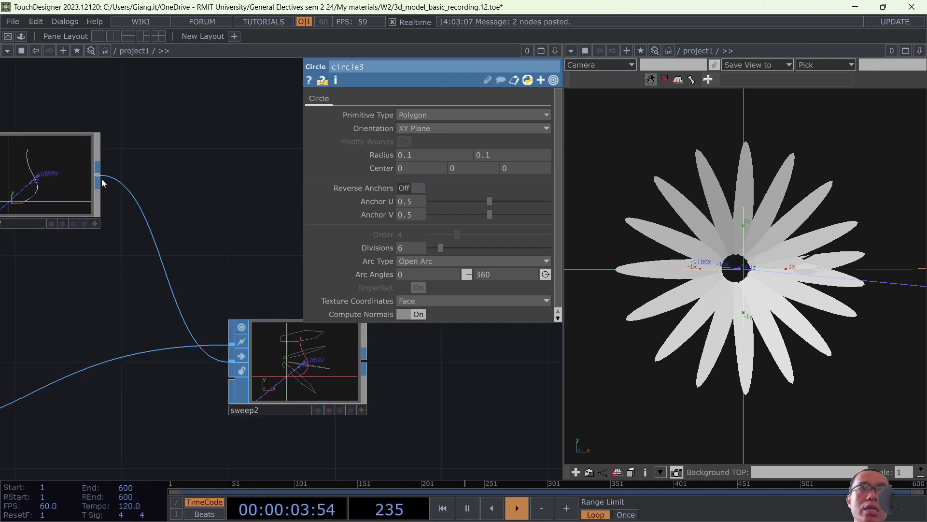
left_click_drag(209, 262, 214, 235)
left_click_drag(246, 299, 163, 298)
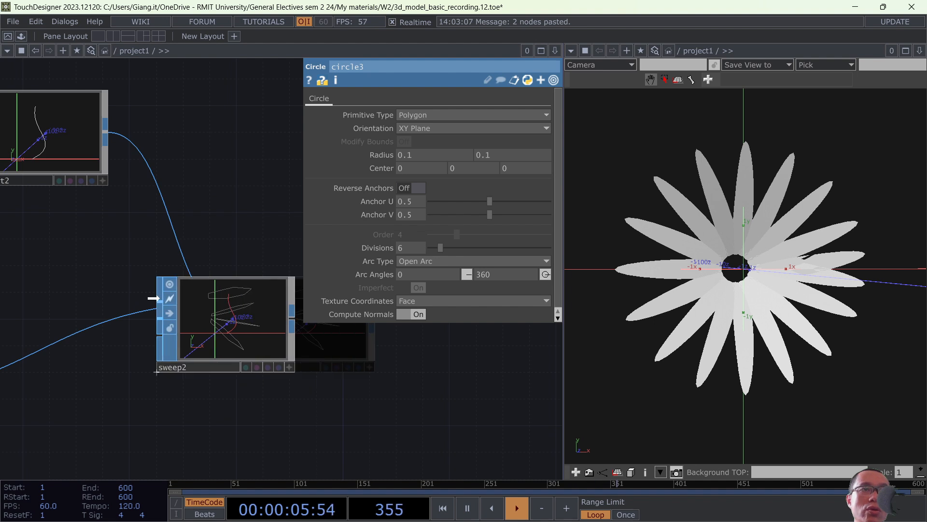
key("ctrl+z")
left_click_drag(284, 395, 189, 398)
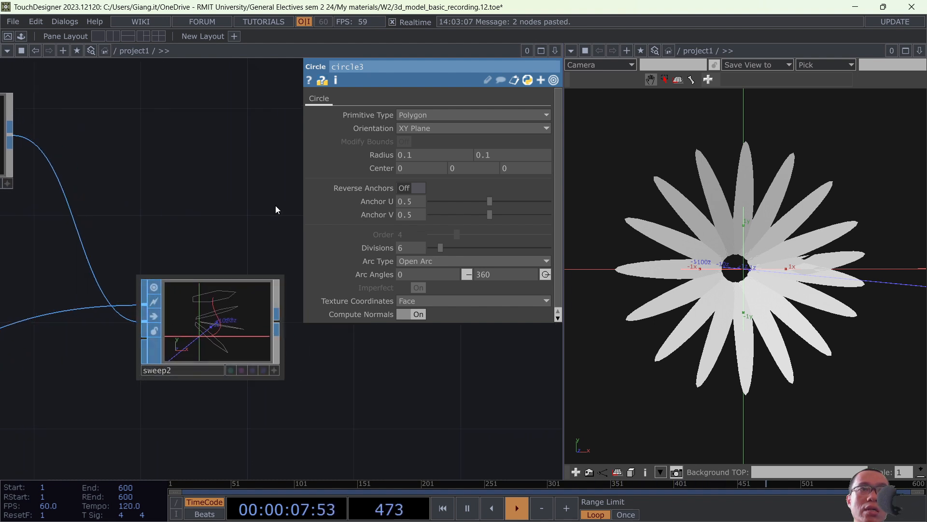
Turn on point markers for all points in sweep2's viewer through its display options.
scroll(232, 313, "up", 5)
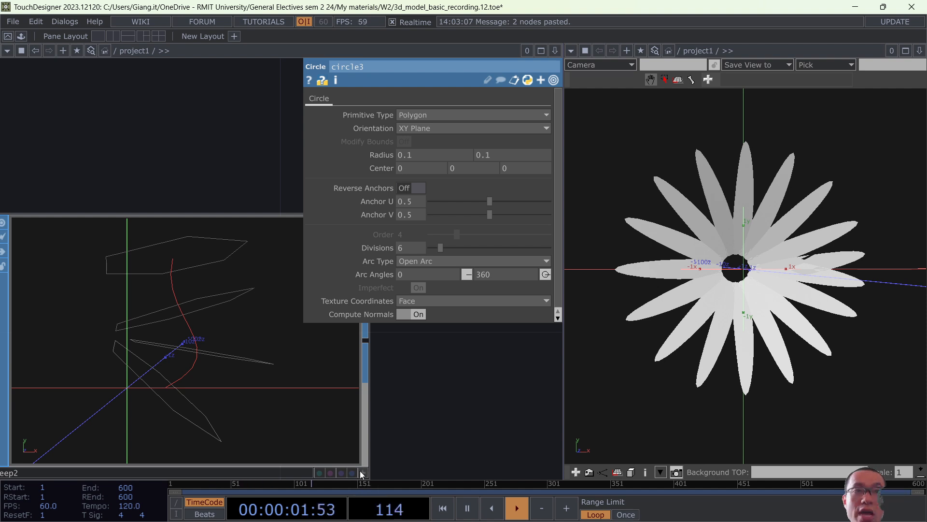
left_click(361, 472)
key("p")
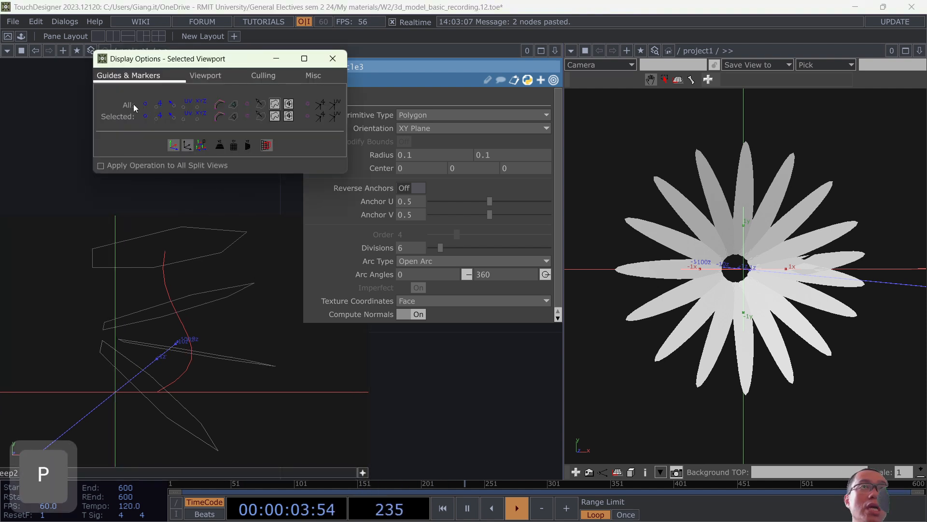
left_click(145, 103)
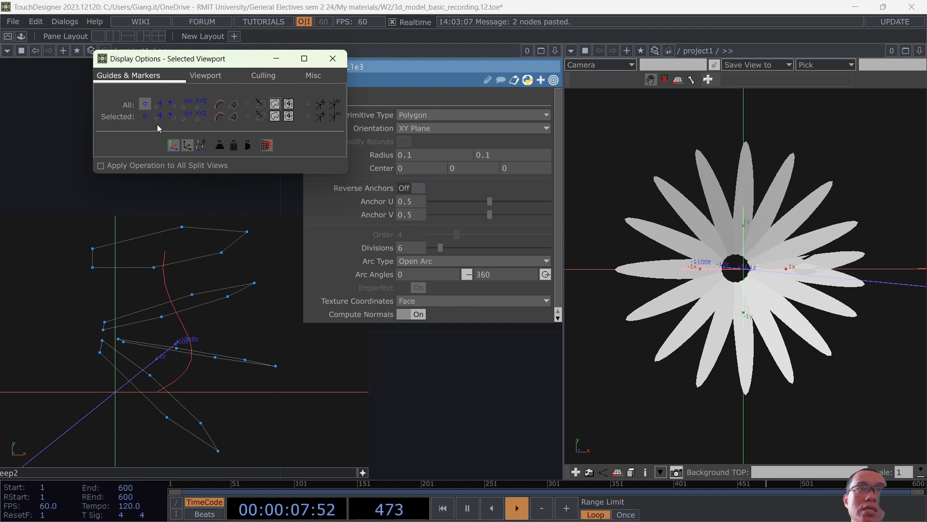
left_click(160, 104)
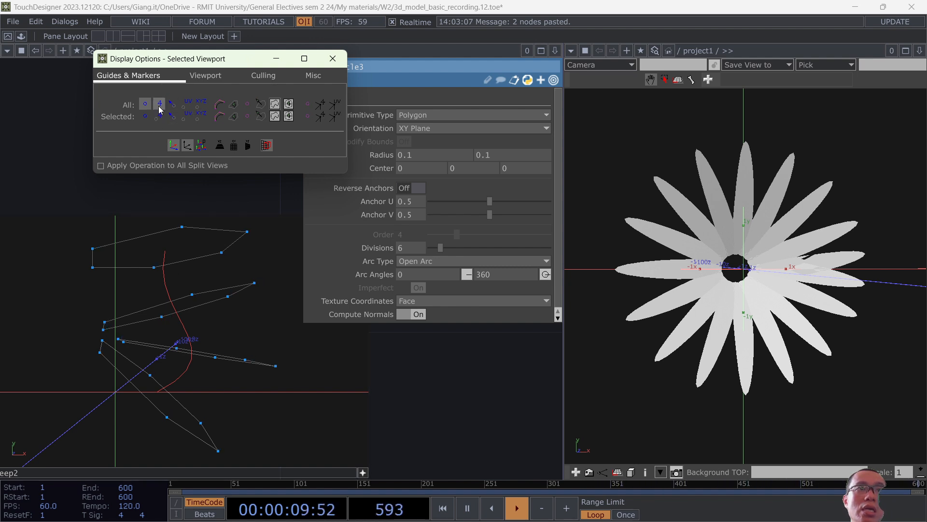
left_click(332, 59)
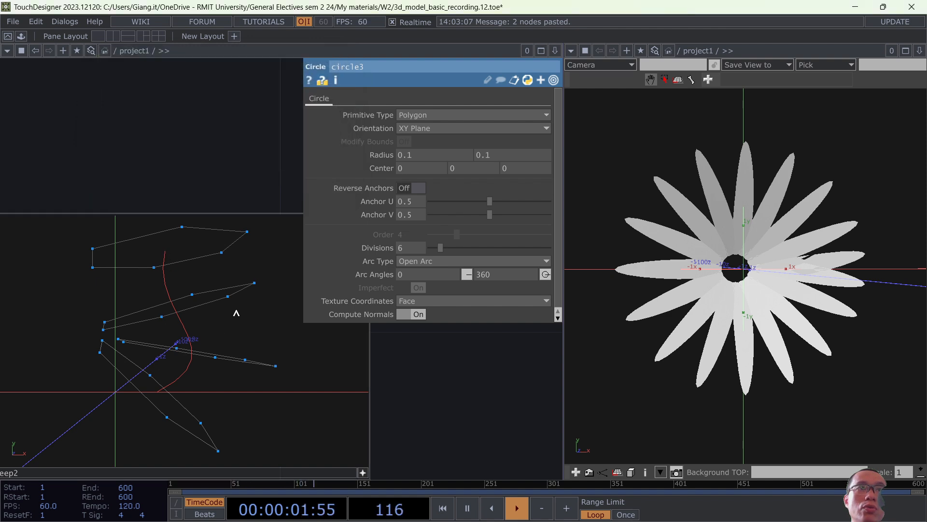
Compare sweep2's sections with the add2 and convert2 curves, and turn off the point markers in sweep2's viewer.
scroll(243, 213, "down", 5)
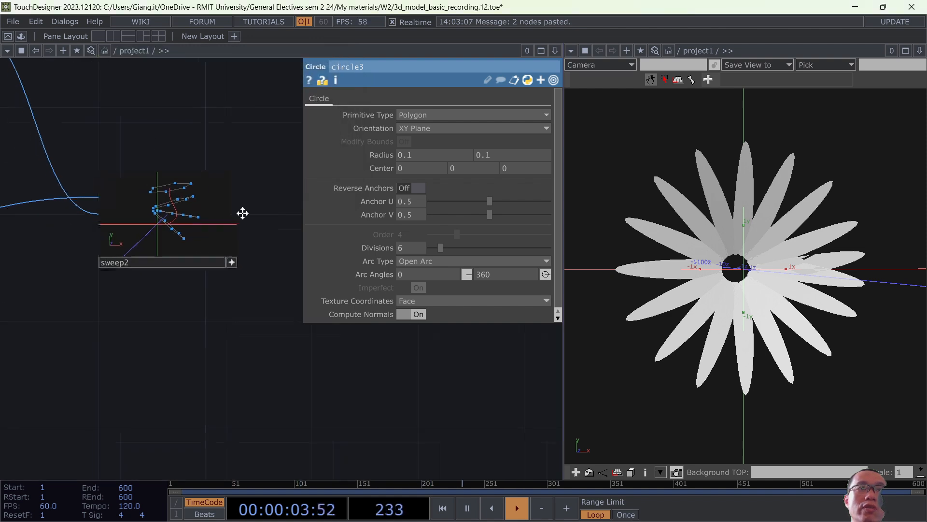
left_click_drag(143, 153, 337, 389)
left_click_drag(88, 374, 287, 364)
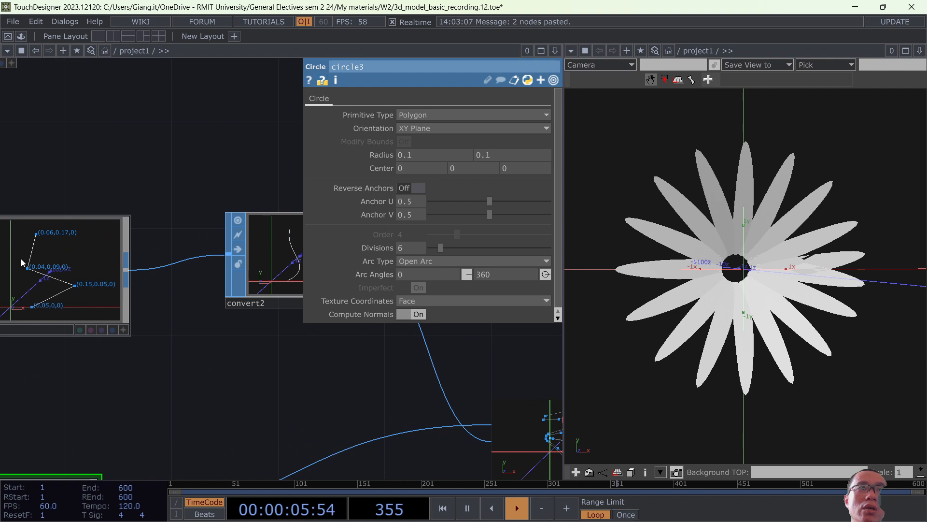
left_click_drag(408, 435, 343, 433)
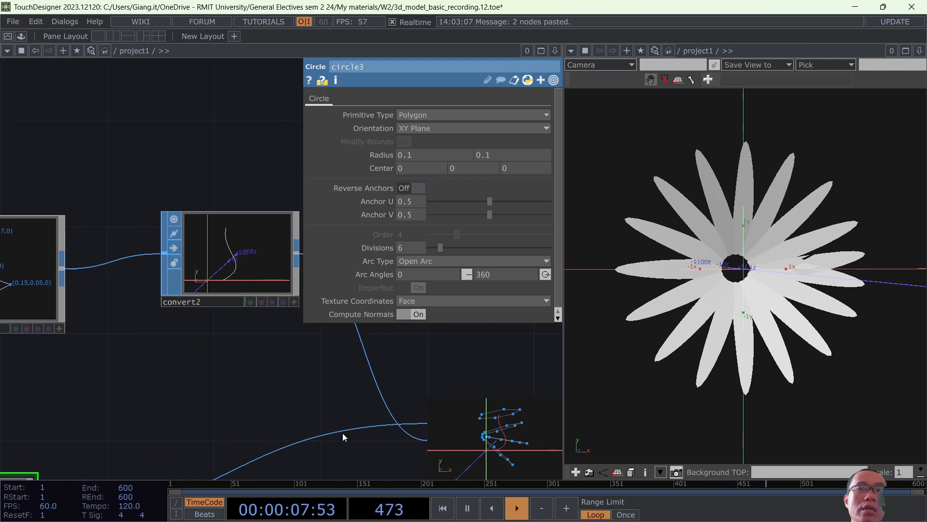
left_click_drag(302, 404, 53, 299)
left_click(312, 384)
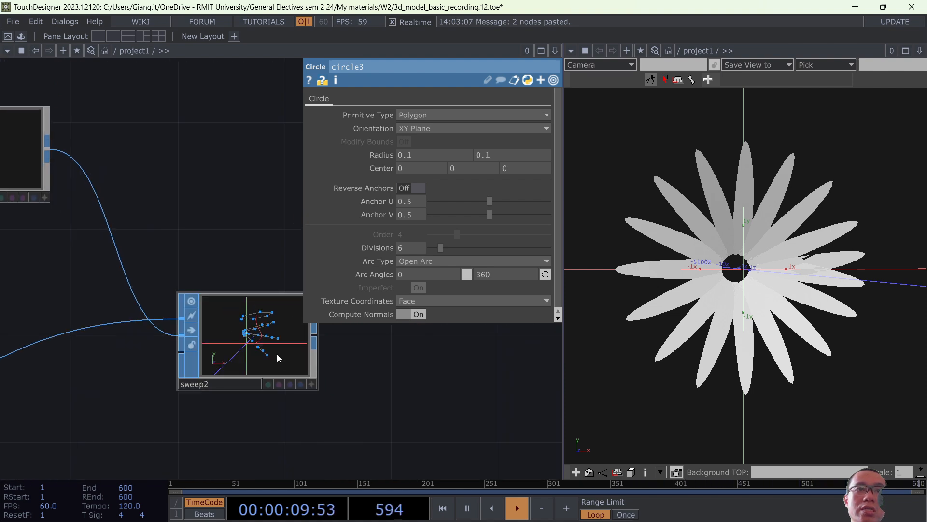
scroll(248, 333, "up", 5)
scroll(251, 328, "down", 1)
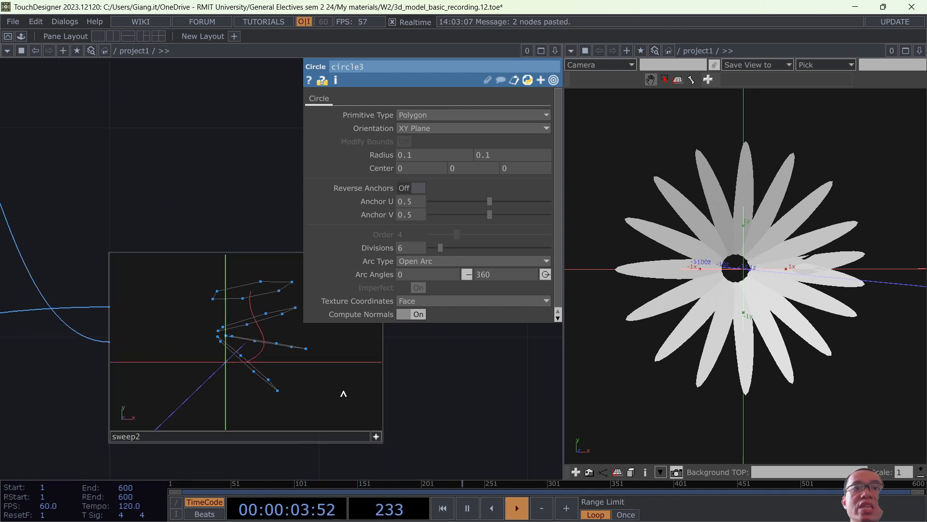
key("p")
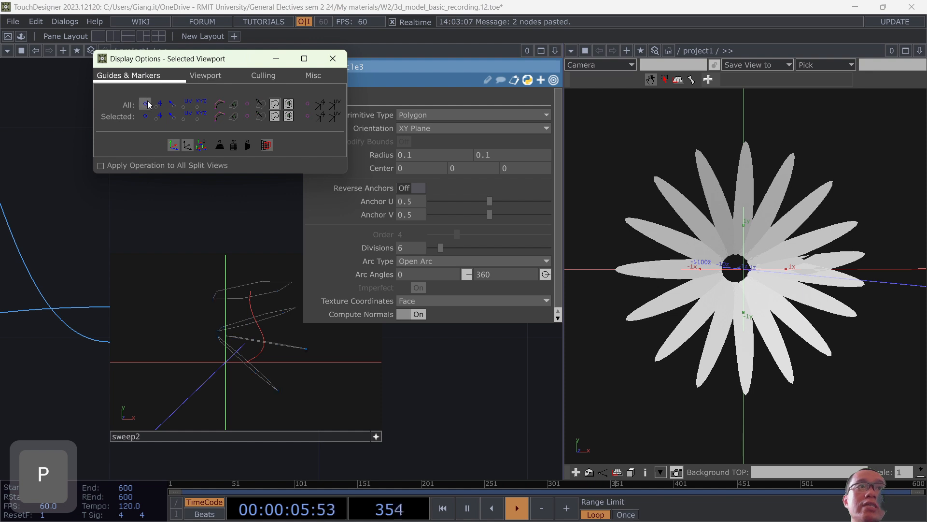
left_click(333, 57)
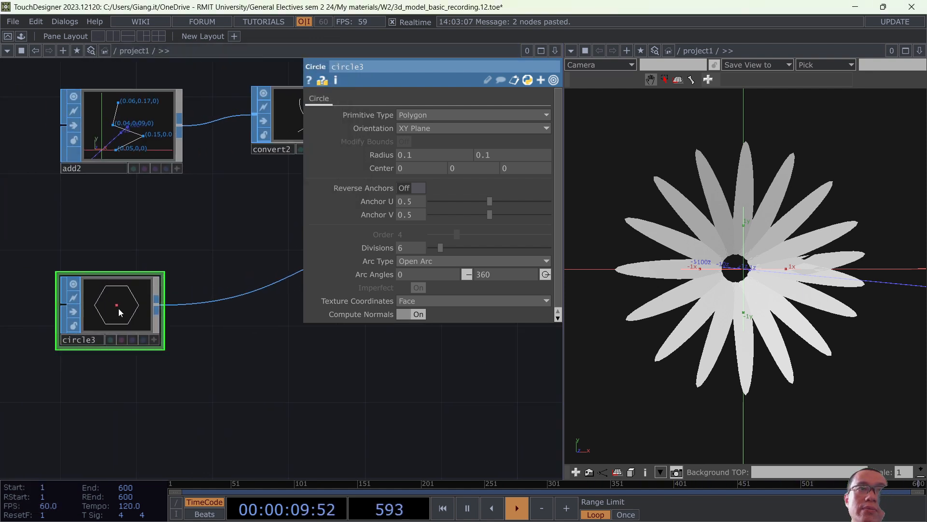
Reduce circle3's radius to 0.067 in both directions and check the sections in sweep2's viewer.
middle_click_drag(381, 153, 375, 181)
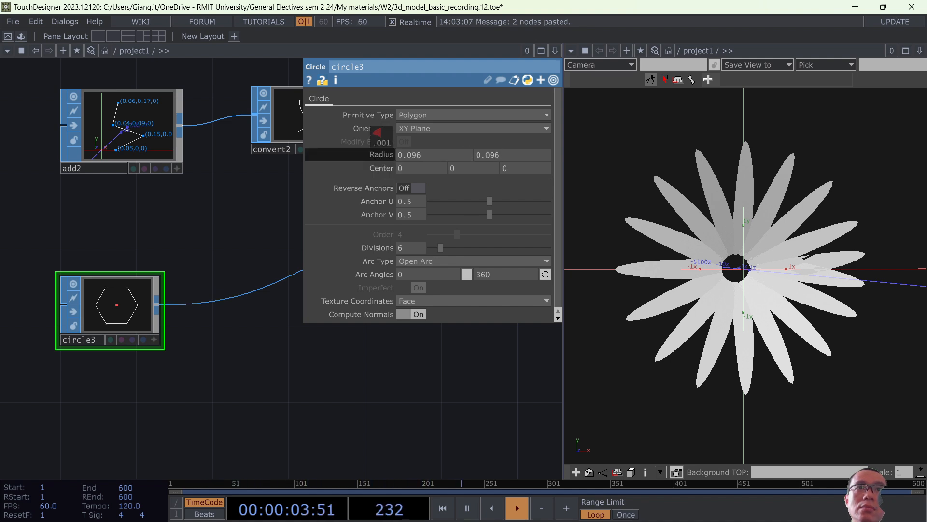
middle_click_drag(377, 131, 381, 137)
scroll(345, 336, "down", 3)
left_click_drag(345, 338, 94, 340)
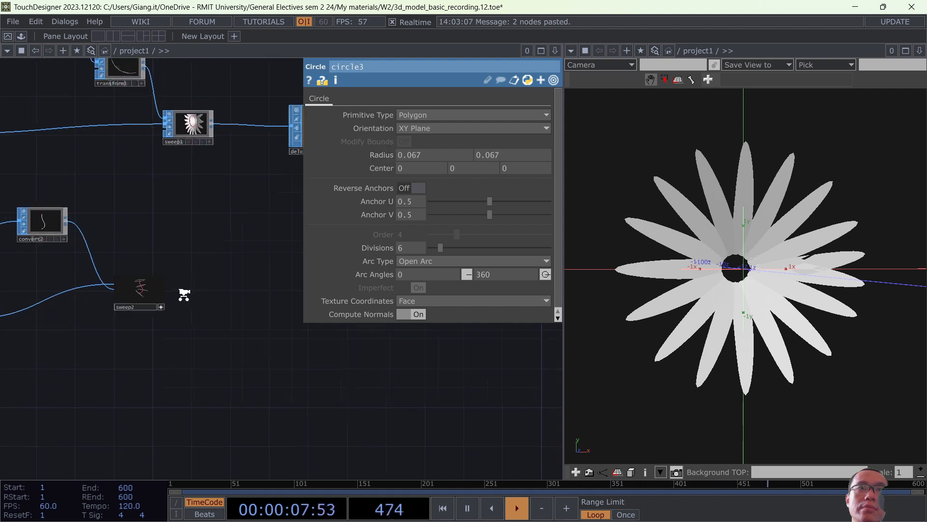
scroll(184, 294, "up", 5)
scroll(197, 302, "down", 4)
left_click_drag(386, 401, 550, 389)
left_click_drag(310, 355, 518, 354)
Reduce both radius values of circle3 to 0.01 and save the project.
middle_click_drag(392, 156, 393, 158)
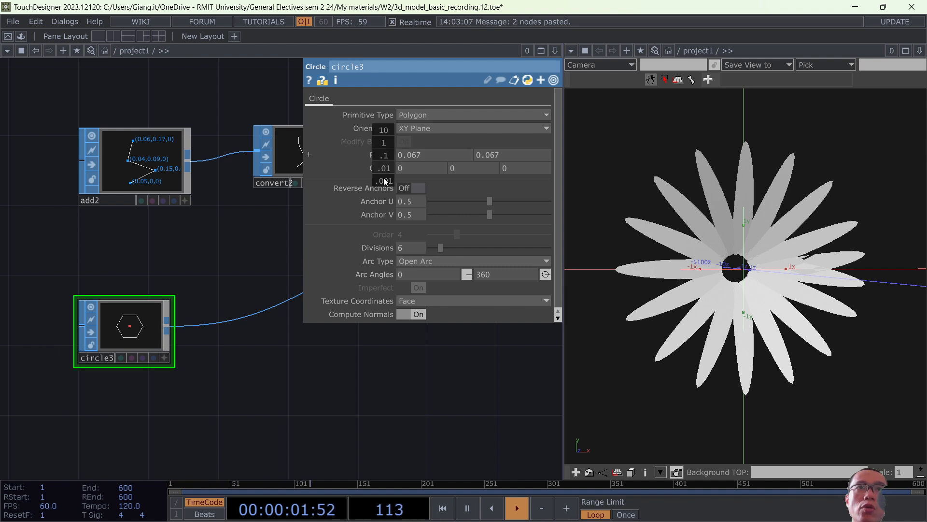
middle_click_drag(309, 155, 384, 137)
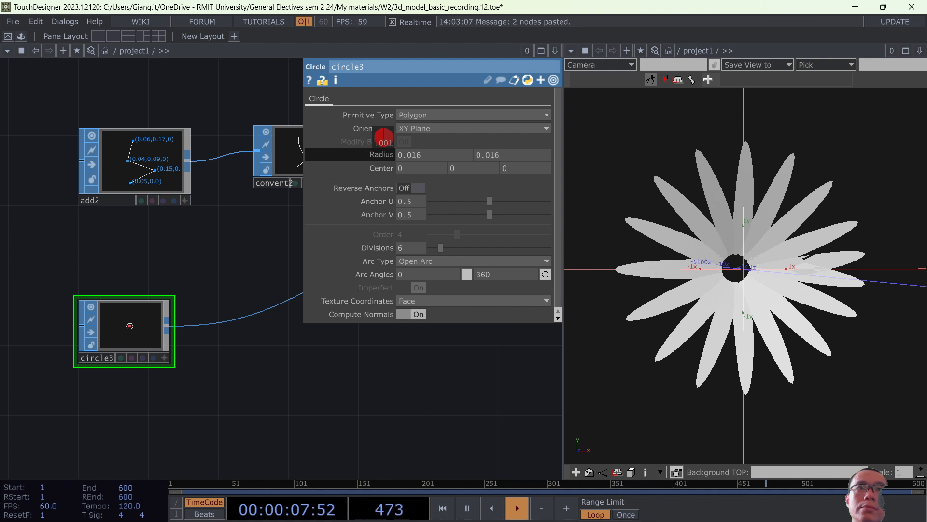
middle_click_drag(384, 137, 384, 137)
key("ctrl+s")
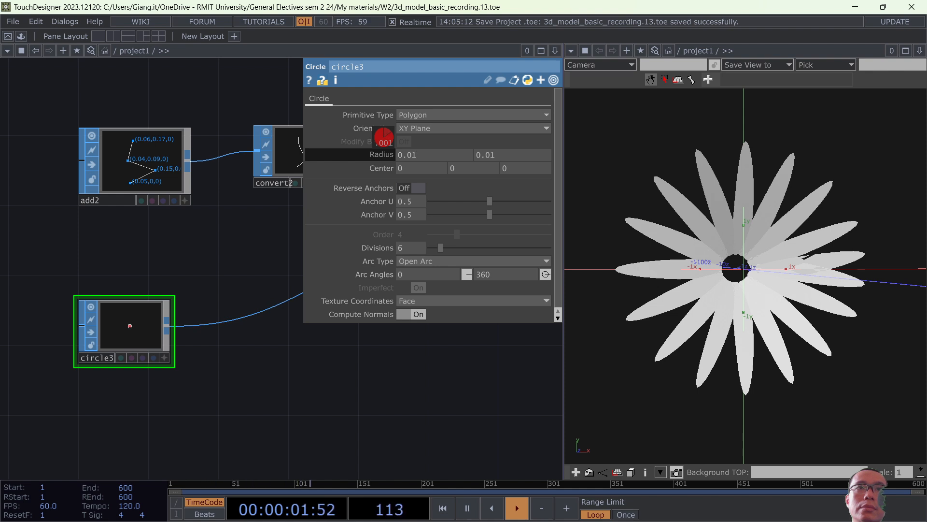
middle_click_drag(383, 137, 383, 137)
Examine the small hexagonal sections along the curve in sweep2's viewer from an angled view.
left_click_drag(433, 406, 101, 432)
scroll(176, 318, "up", 5)
left_click_drag(190, 323, 333, 360)
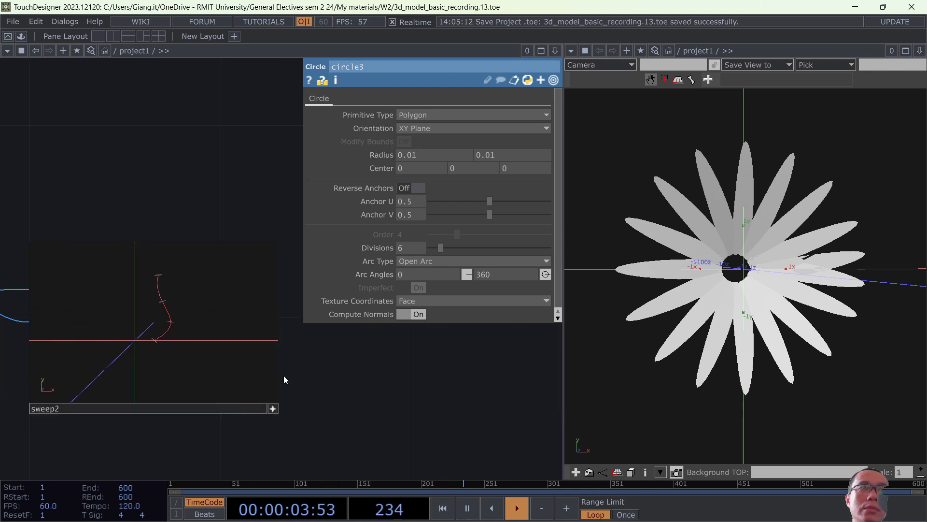
left_click_drag(284, 376, 294, 390)
scroll(203, 333, "up", 3)
left_click_drag(168, 302, 148, 303)
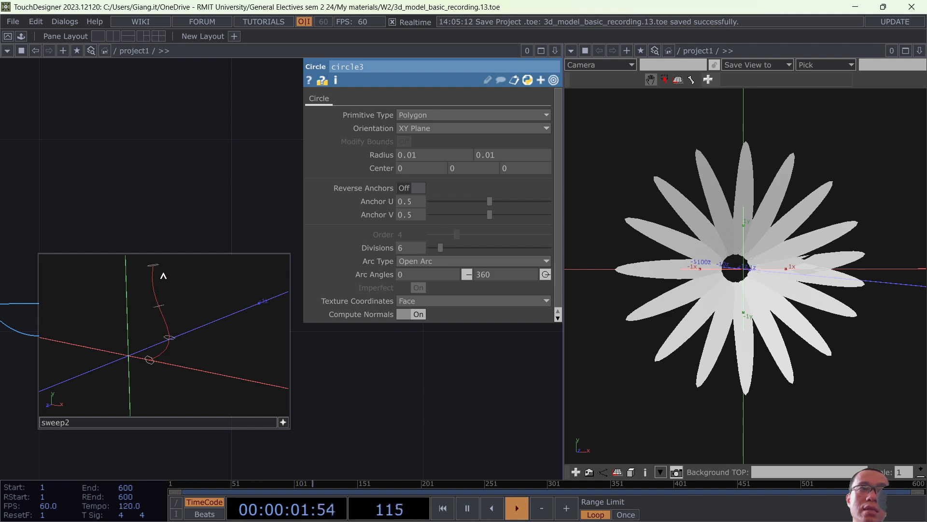
left_click(284, 422)
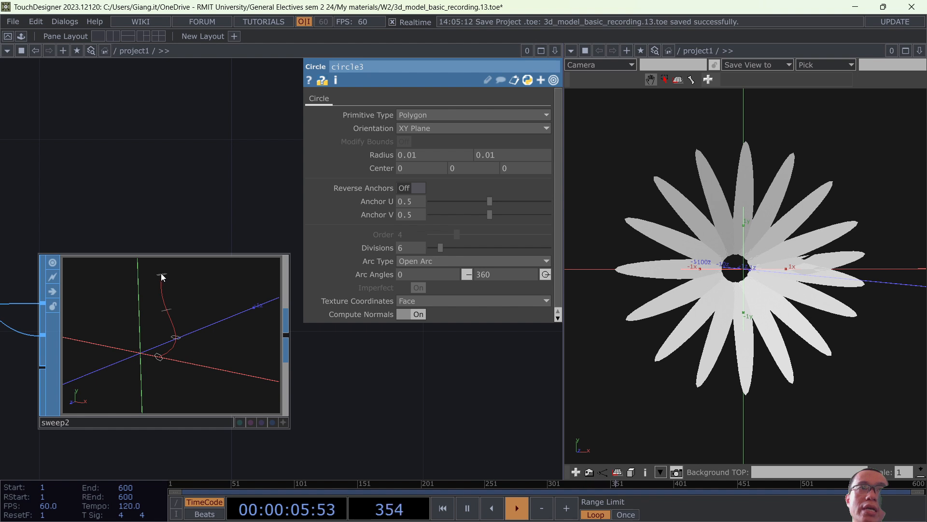
left_click_drag(168, 331, 139, 324)
scroll(336, 364, "down", 3)
Add a Skin SOP to the right of sweep2.
left_click_drag(363, 394, 316, 404)
key("Tab")
type("ski")
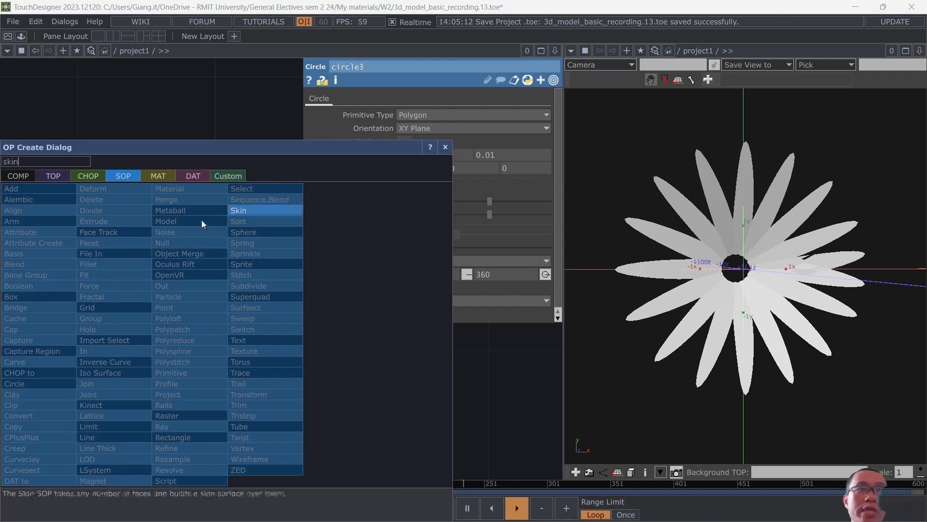
left_click(237, 214)
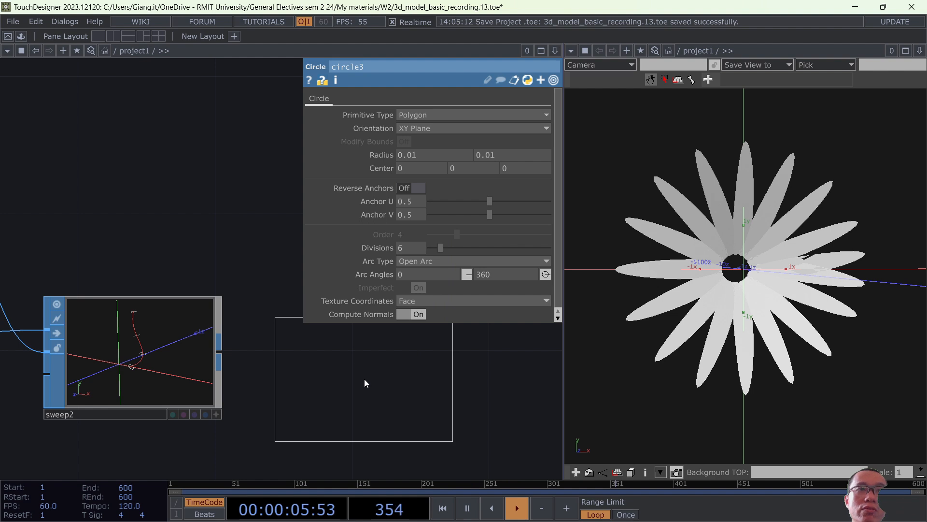
left_click(348, 400)
left_click_drag(360, 330, 369, 331)
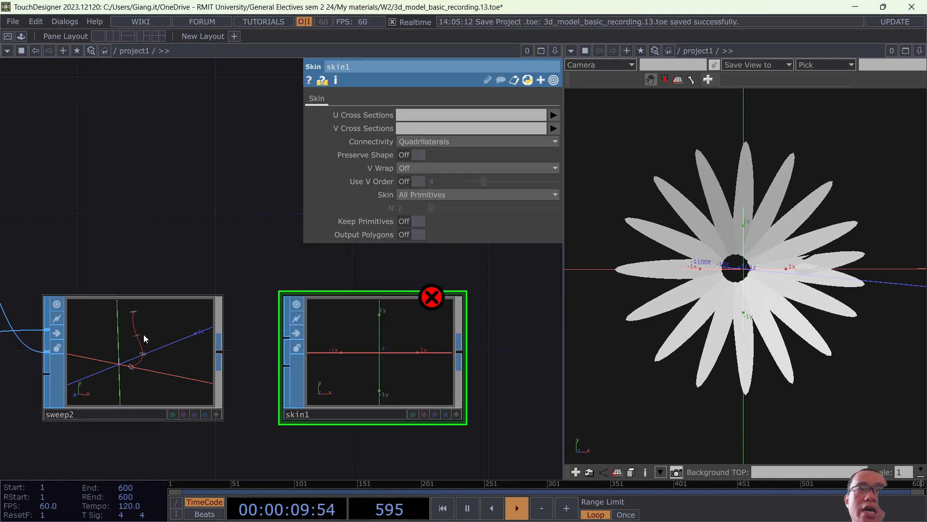
Inspect sweep2's cross-sections and wire sweep2's output into skin1's first input.
scroll(144, 334, "up", 5)
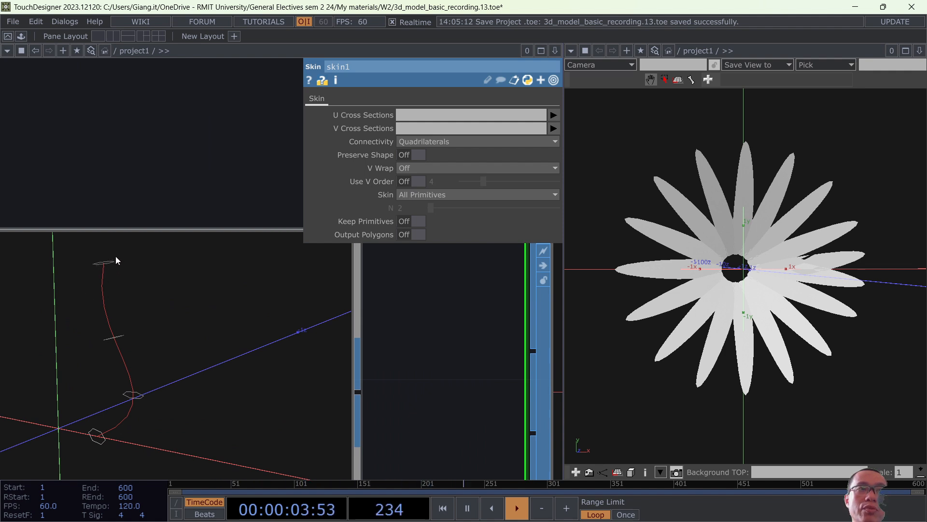
scroll(288, 346, "down", 3)
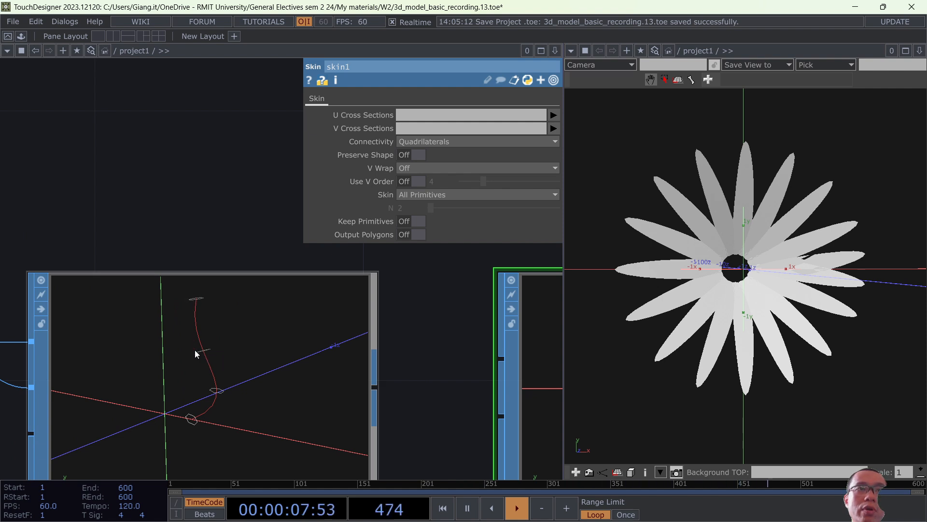
left_click_drag(414, 368, 411, 315)
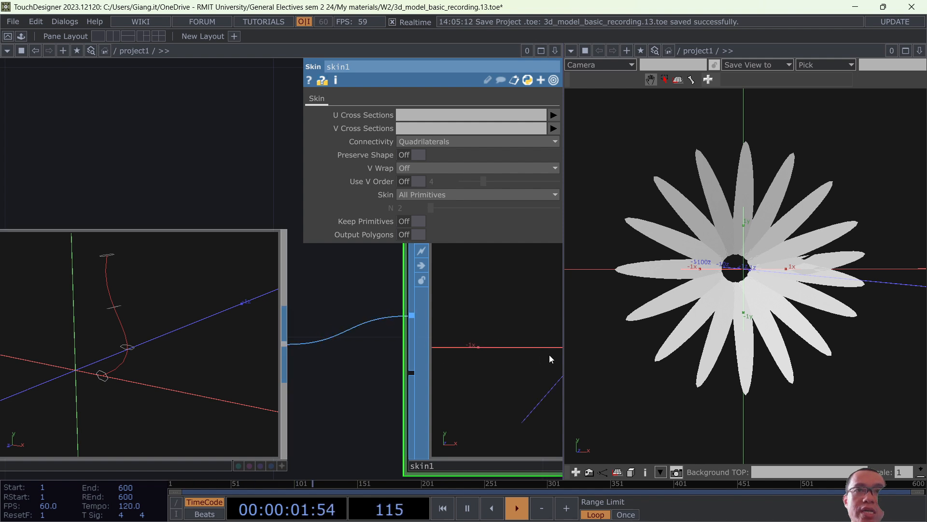
Reposition skin1 clear of sweep2 and examine its skinned surface up close.
scroll(539, 355, "down", 5)
left_click_drag(537, 355, 483, 378)
left_click_drag(312, 415, 1, 403)
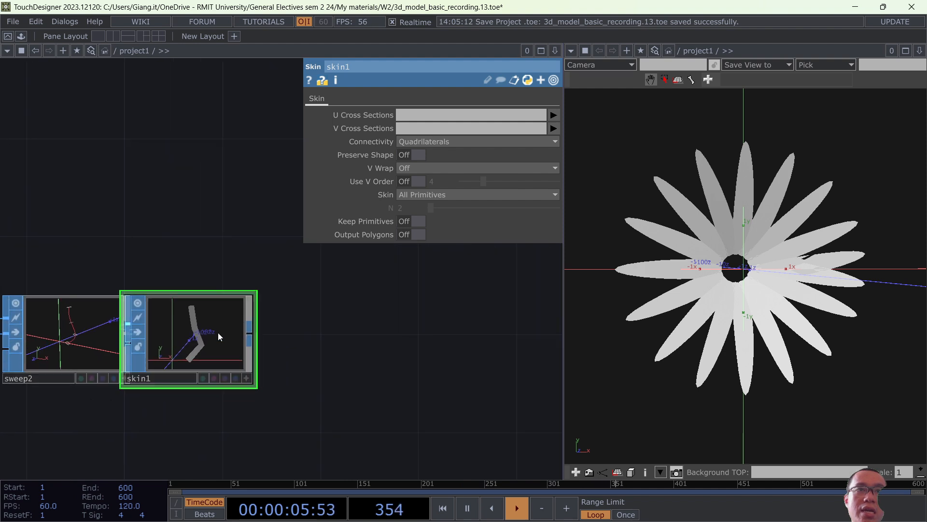
left_click_drag(217, 332, 306, 345)
scroll(306, 344, "up", 5)
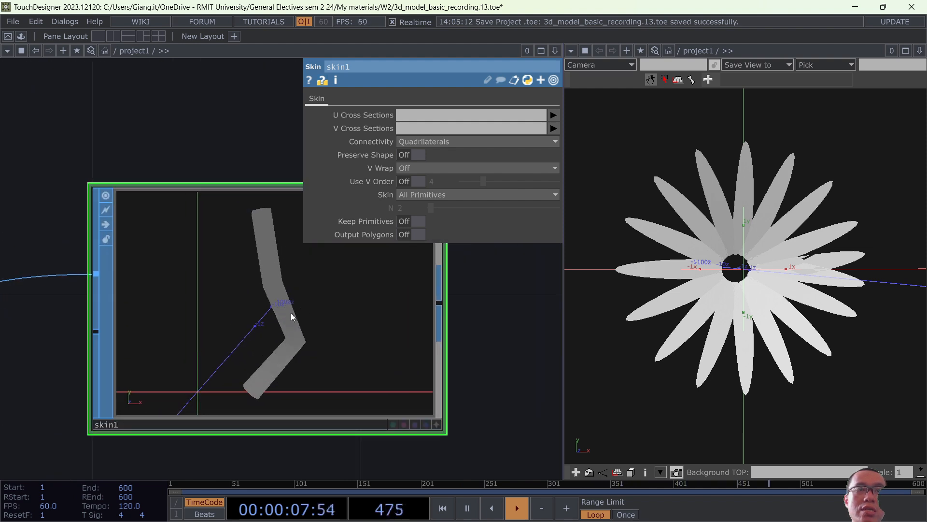
Turn on polygon output for skin1 and display its geometry as a wireframe in its viewer.
scroll(286, 316, "down", 4)
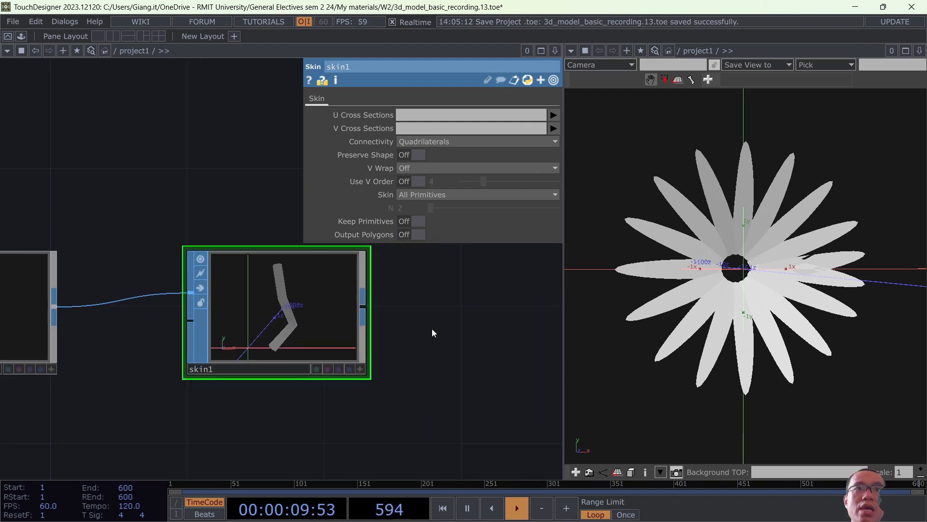
left_click_drag(431, 329, 336, 356)
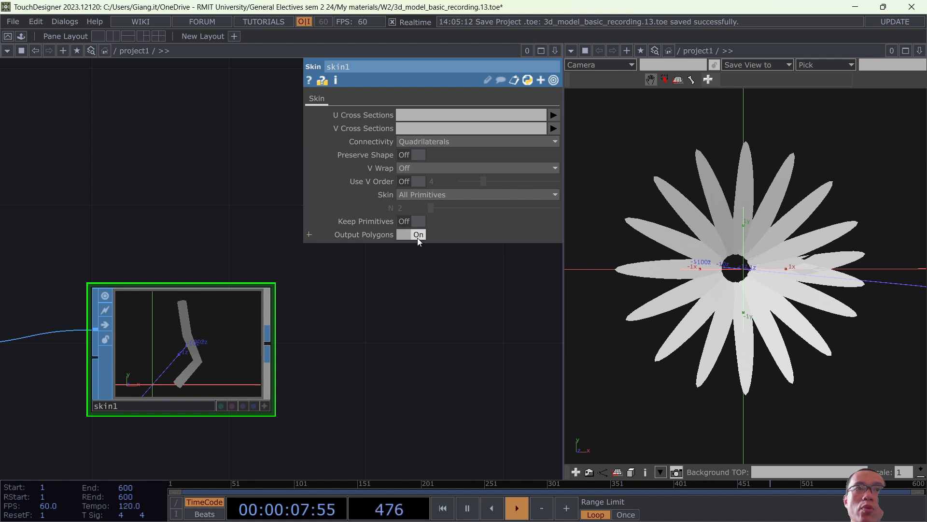
left_click(265, 406)
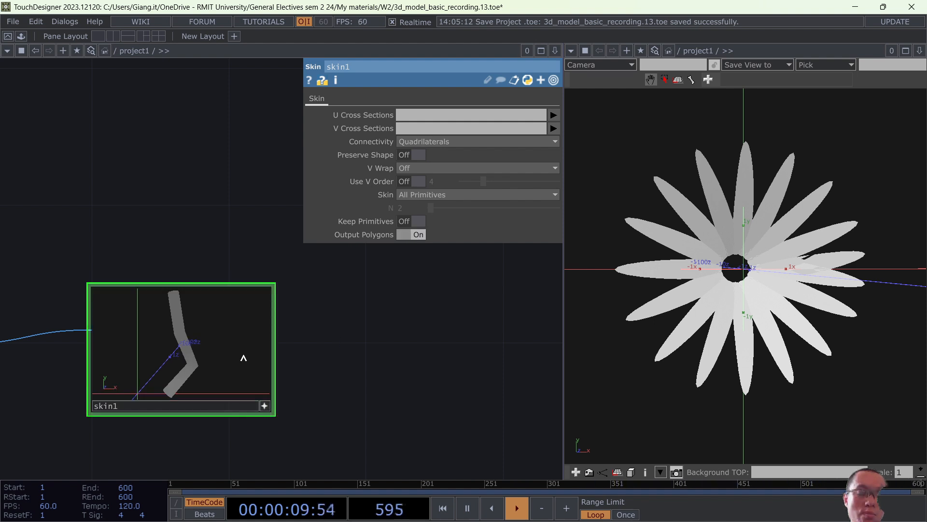
key("w")
key("w")
key("w")
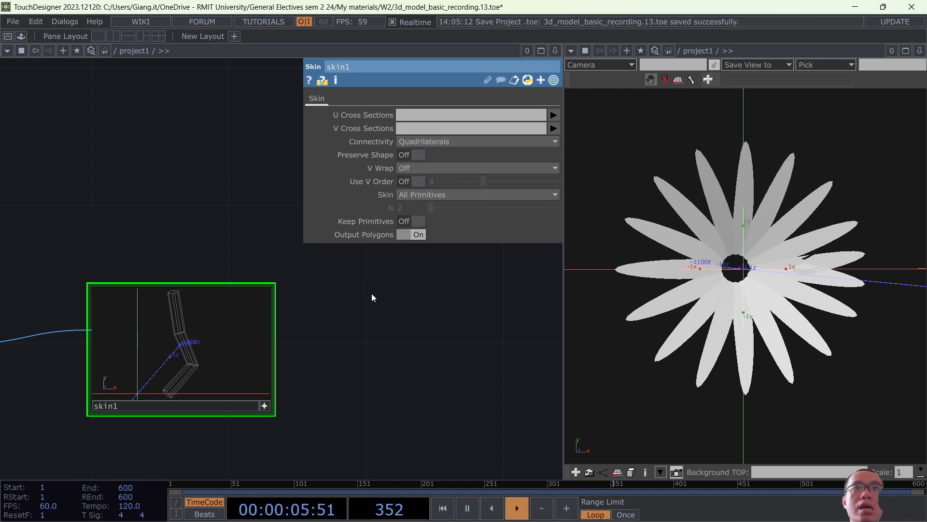
left_click(266, 405)
Add a Subdivide SOP to the right of skin1 and wire skin1's output into its first input.
key("Tab")
type("sub")
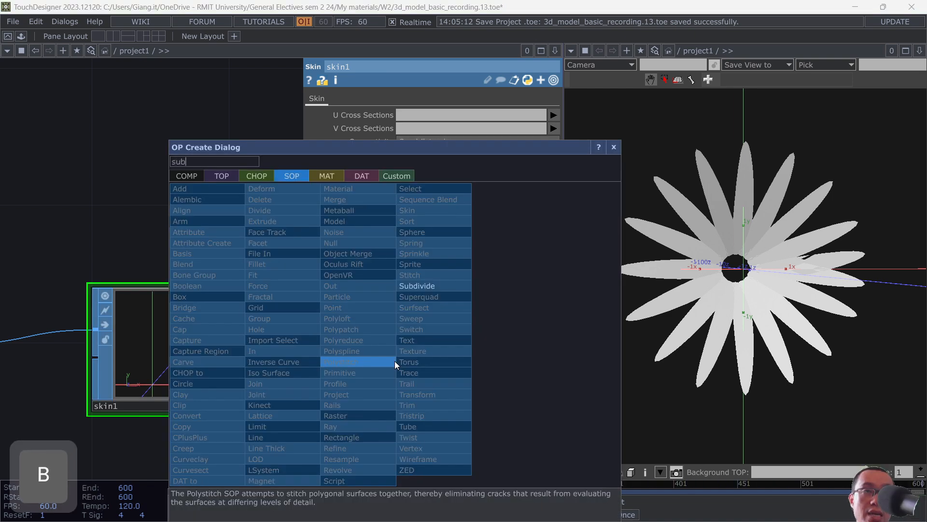
left_click(425, 284)
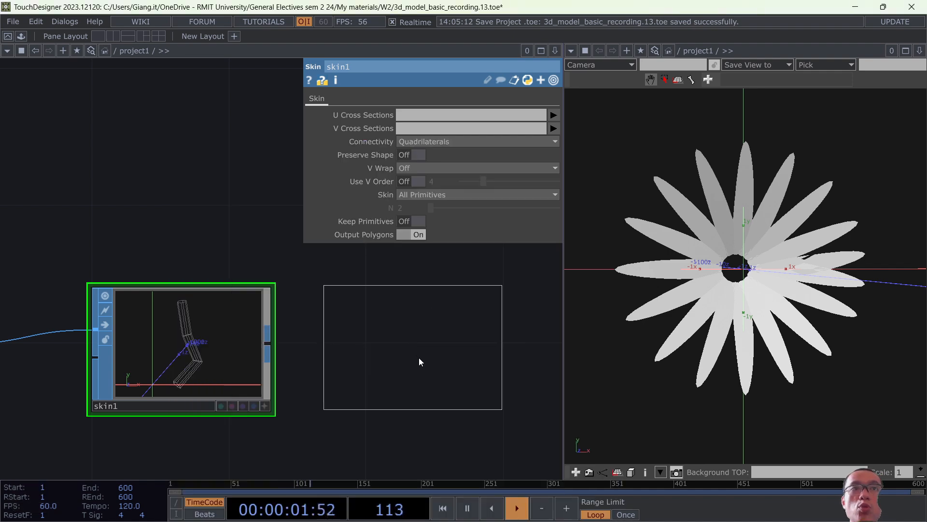
left_click(418, 357)
left_click_drag(269, 344, 333, 330)
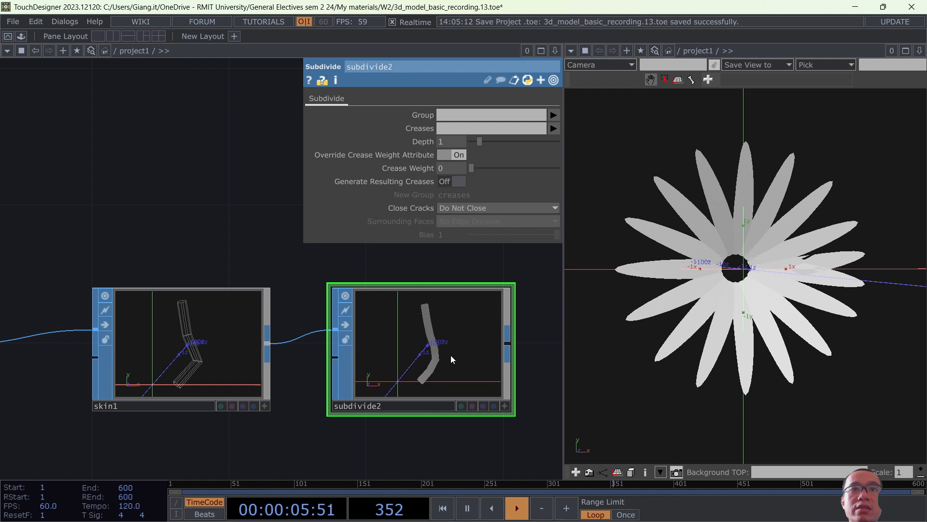
Set subdivide2's depth to 2 and display its smoothed tube as a wireframe in its viewer.
scroll(449, 355, "up", 3)
scroll(445, 357, "down", 3)
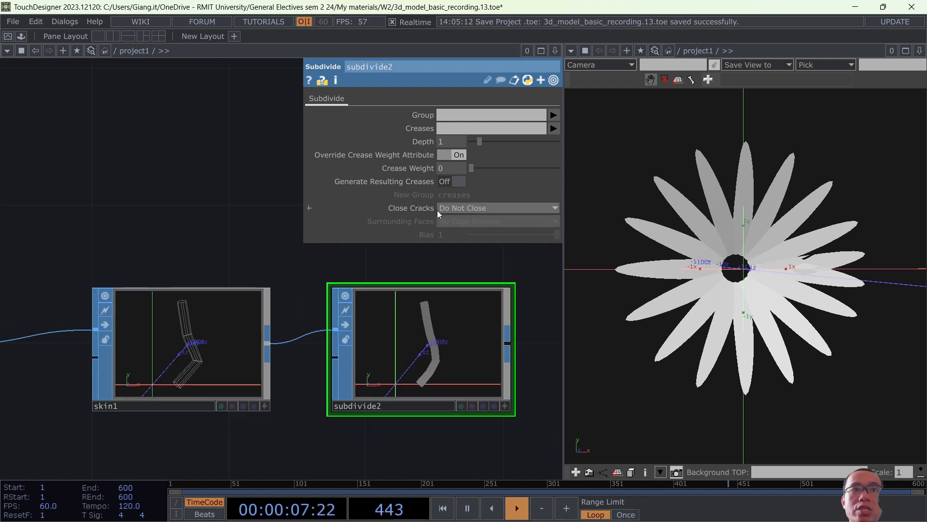
left_click(492, 141)
left_click(504, 410)
key("w")
key("w")
key("w")
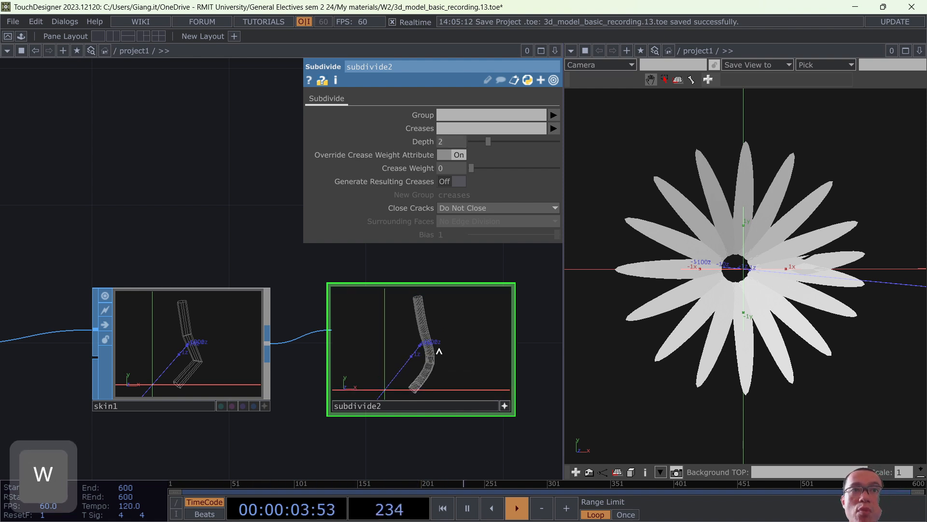
left_click(504, 407)
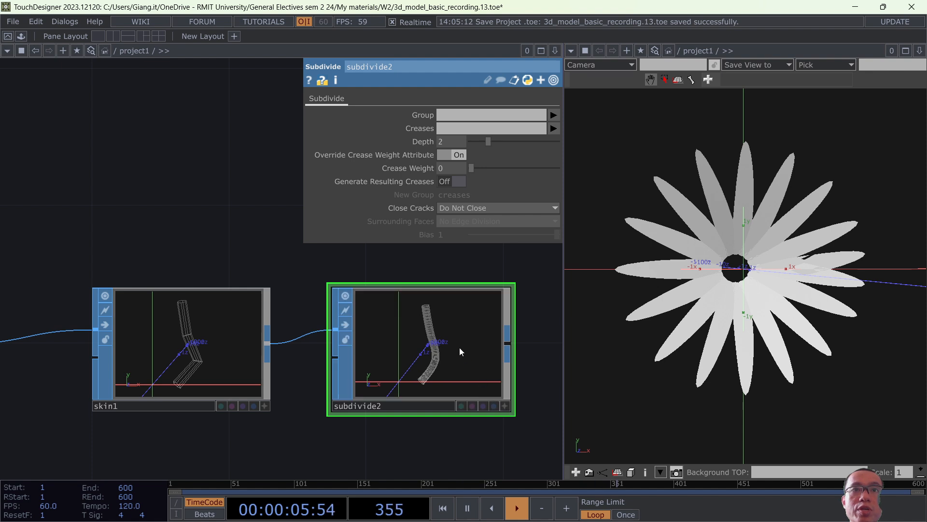
scroll(377, 249, "down", 3)
left_click_drag(261, 242, 15, 223)
scroll(285, 309, "down", 2)
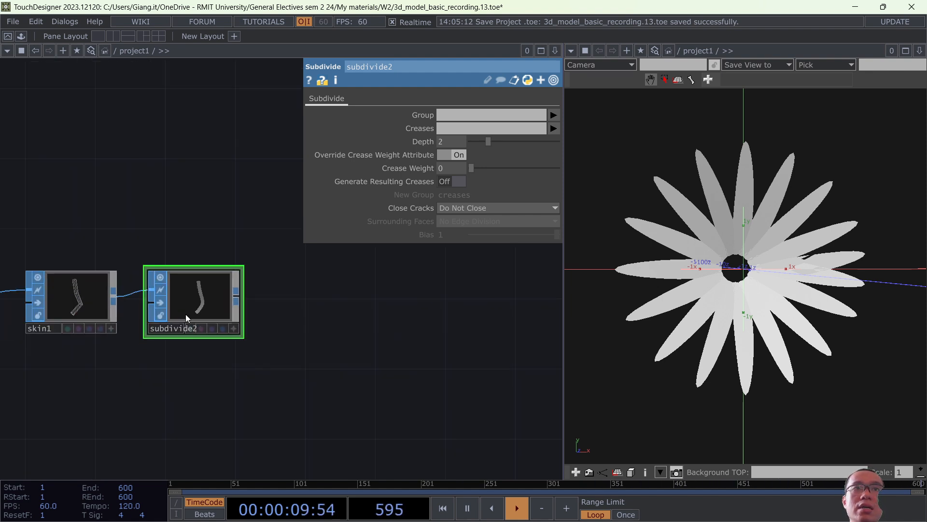
Turn off the wireframe display in subdivide2's viewer and check the smoothed tube.
scroll(185, 314, "up", 5)
left_click(323, 364)
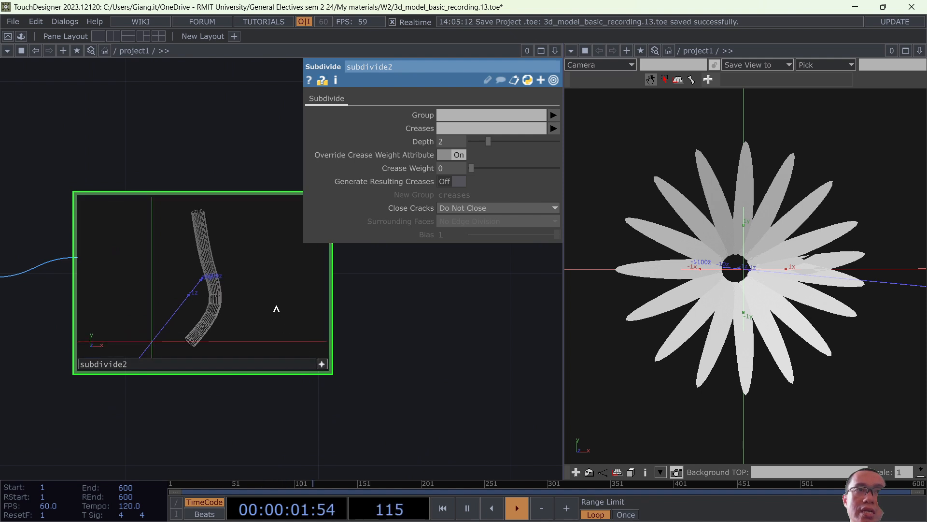
key("w")
scroll(209, 286, "up", 5)
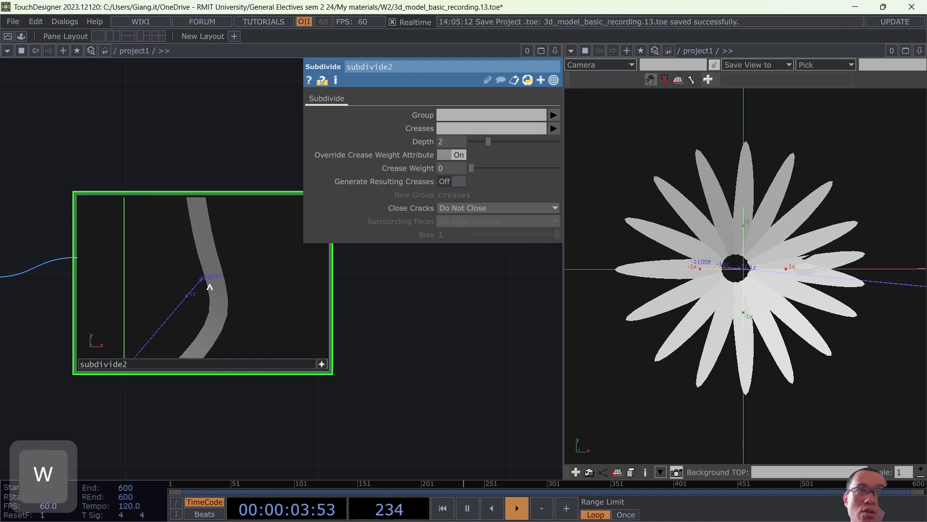
scroll(209, 285, "down", 6)
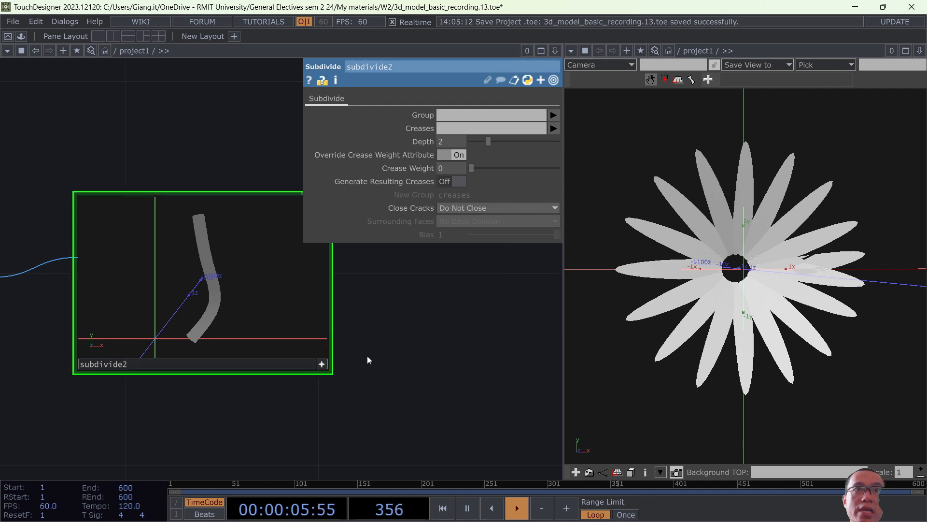
Add an Attribute Create SOP, feed it from subdivide2, and turn on Compute Normals.
key("Tab")
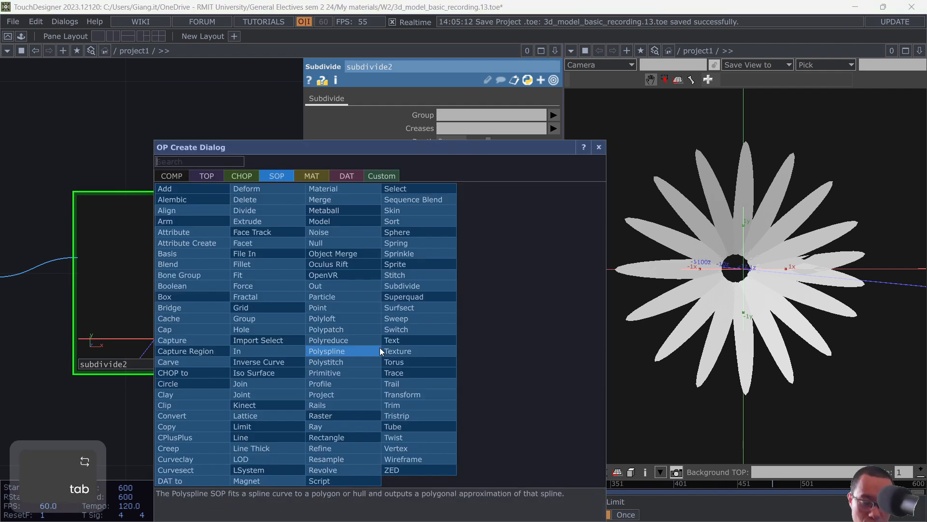
type("att")
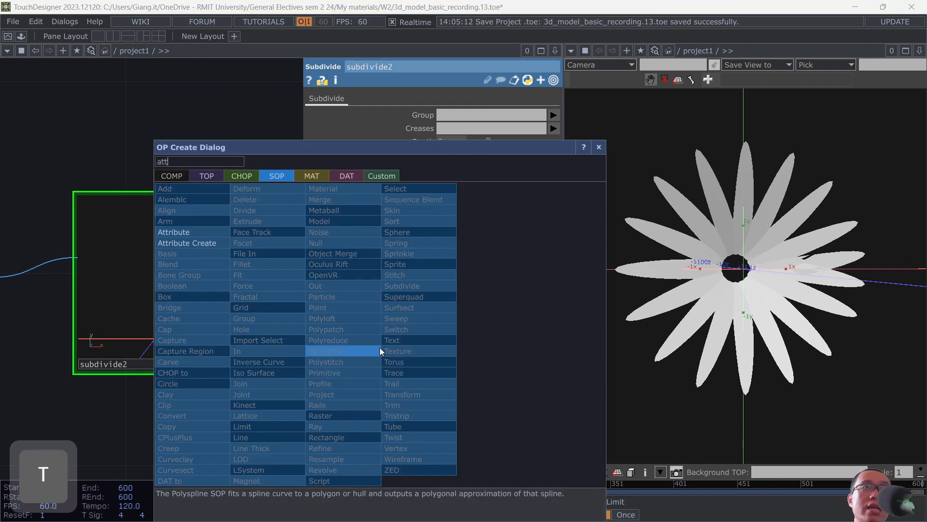
left_click(222, 244)
left_click(497, 310)
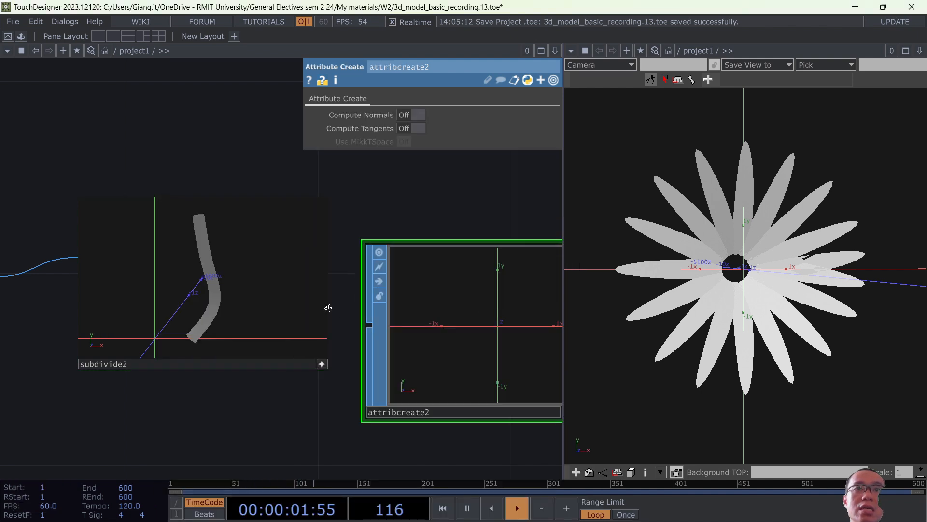
left_click_drag(328, 288, 369, 325)
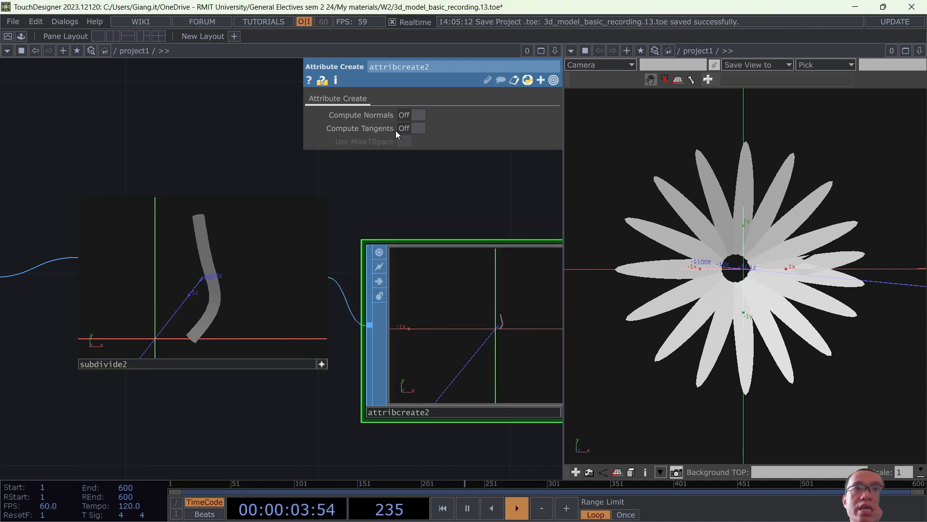
left_click(407, 114)
Move the delete2 and attribcreate2 nodes to make room in the network.
scroll(525, 390, "down", 4)
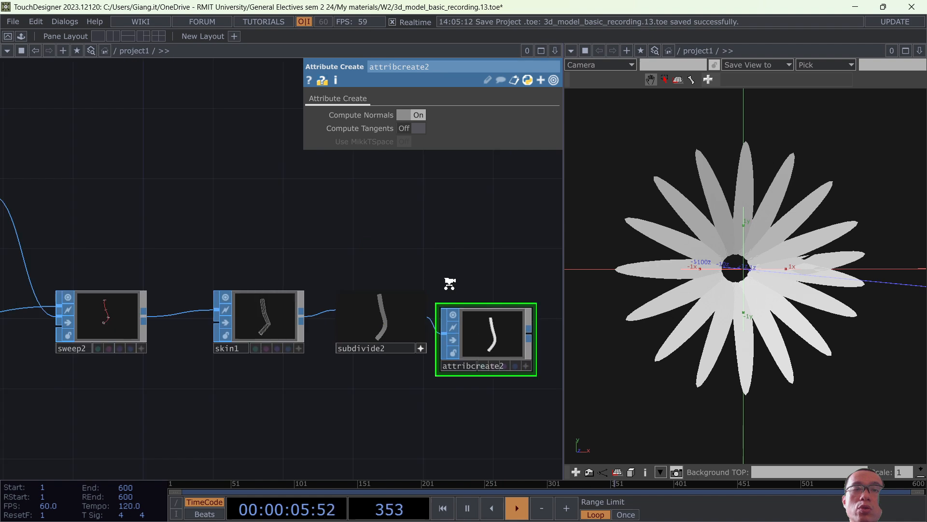
scroll(449, 283, "down", 4)
left_click_drag(451, 265, 344, 349)
left_click_drag(311, 247, 366, 248)
left_click_drag(340, 401, 384, 364)
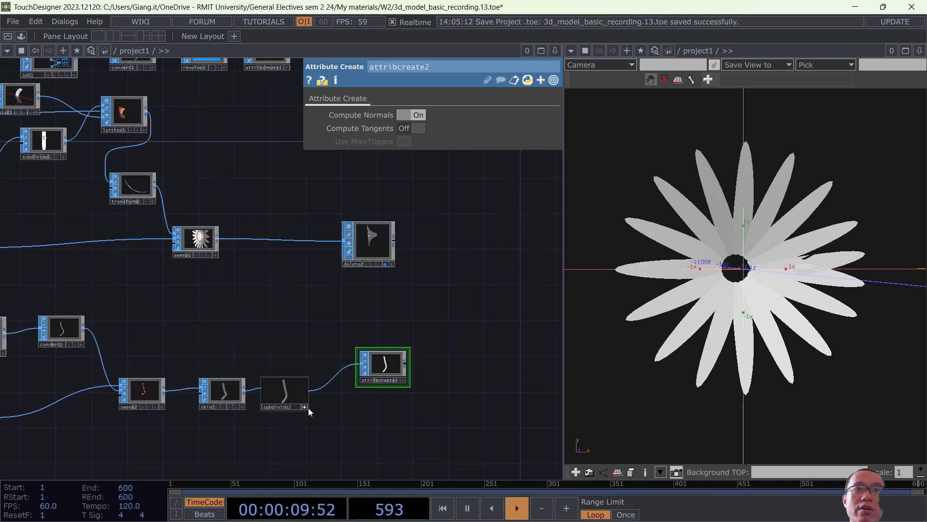
scroll(424, 308, "down", 5)
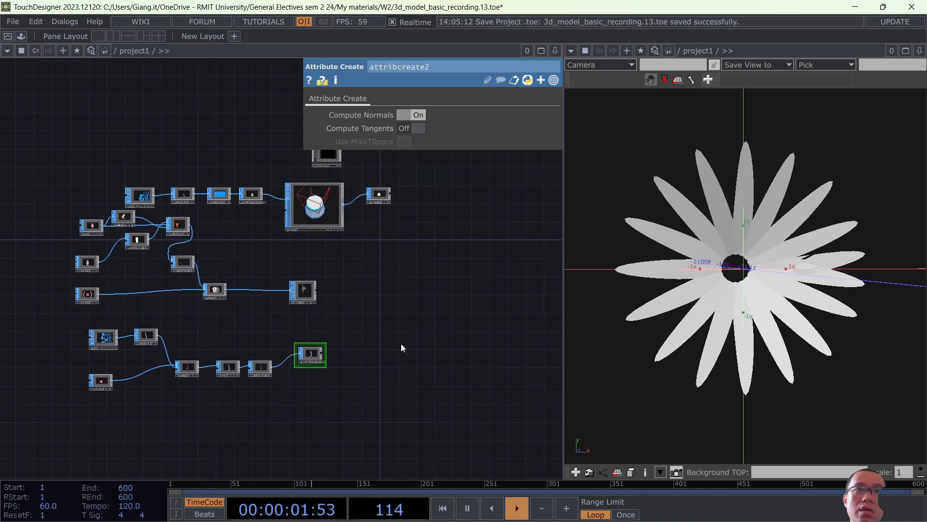
key("Tab")
type("merge")
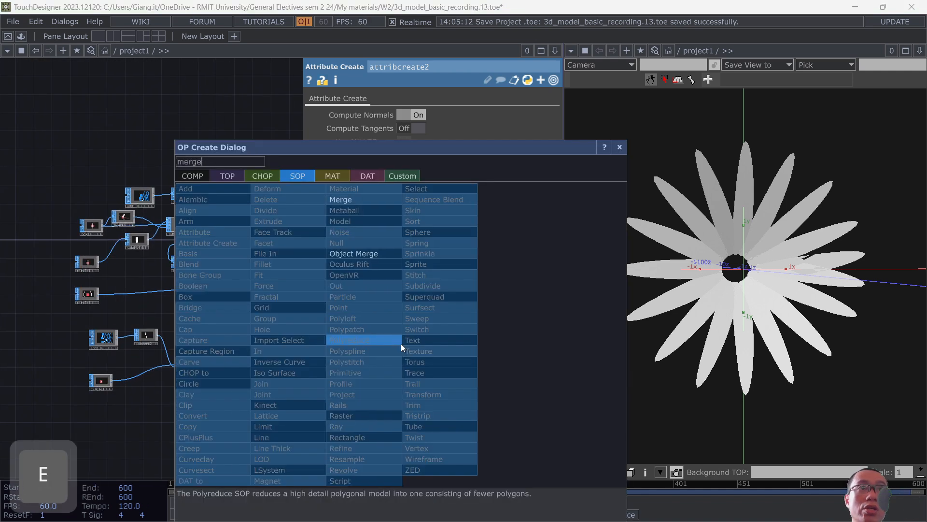
left_click(380, 252)
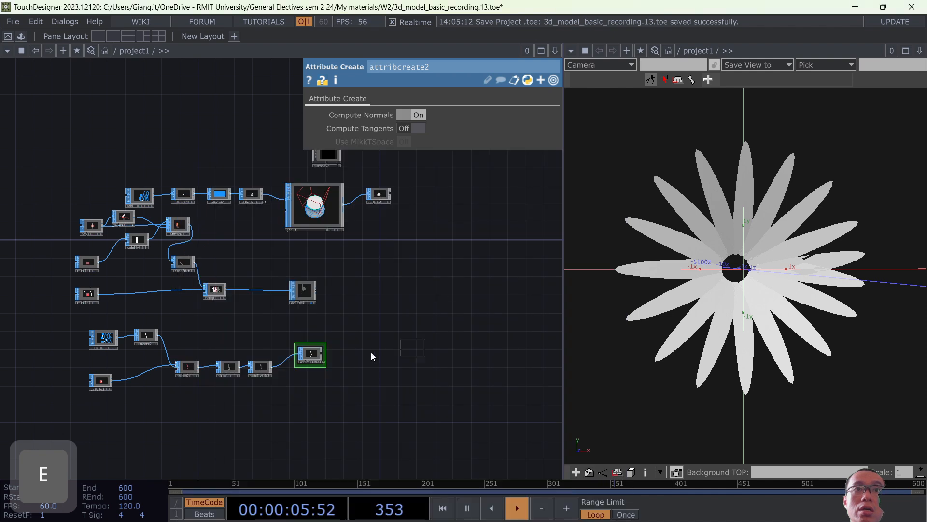
left_click(399, 334)
scroll(370, 332, "up", 5)
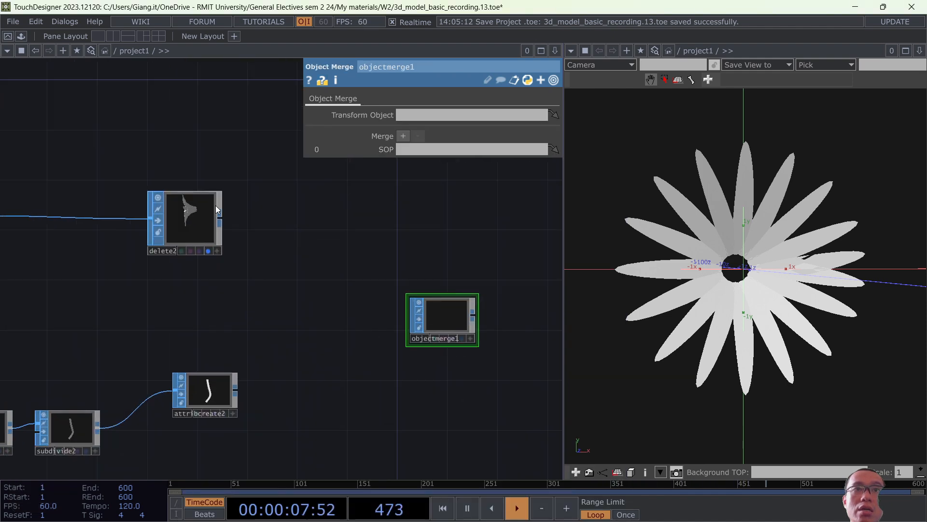
left_click_drag(220, 221, 454, 314)
key("Delete")
Add a Merge SOP and connect delete2 and attribcreate2 to its input.
key("Tab")
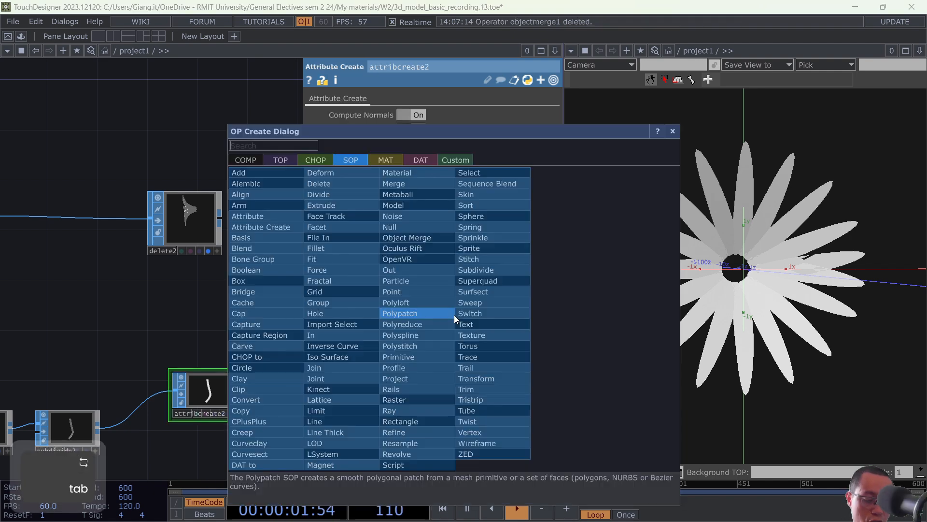
type("mer")
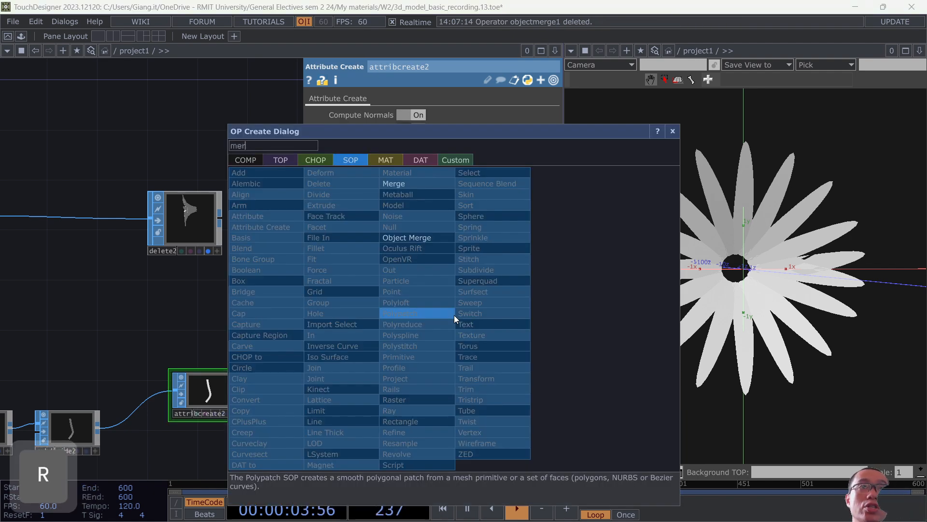
type("ge")
left_click(397, 185)
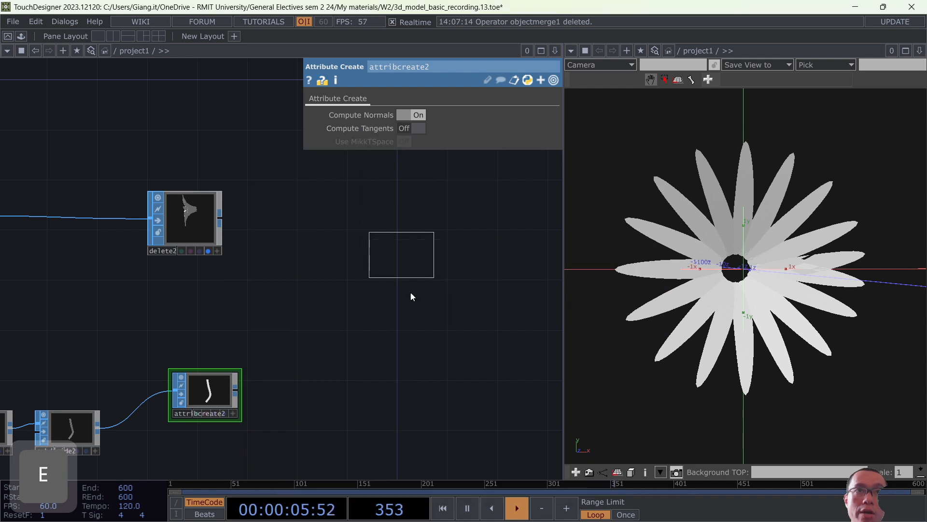
left_click(423, 366)
left_click_drag(219, 218, 385, 327)
left_click_drag(235, 393, 413, 341)
Check the combined geometry in merge1's viewer and switch the display flag from delete2 to merge1.
left_click(444, 353)
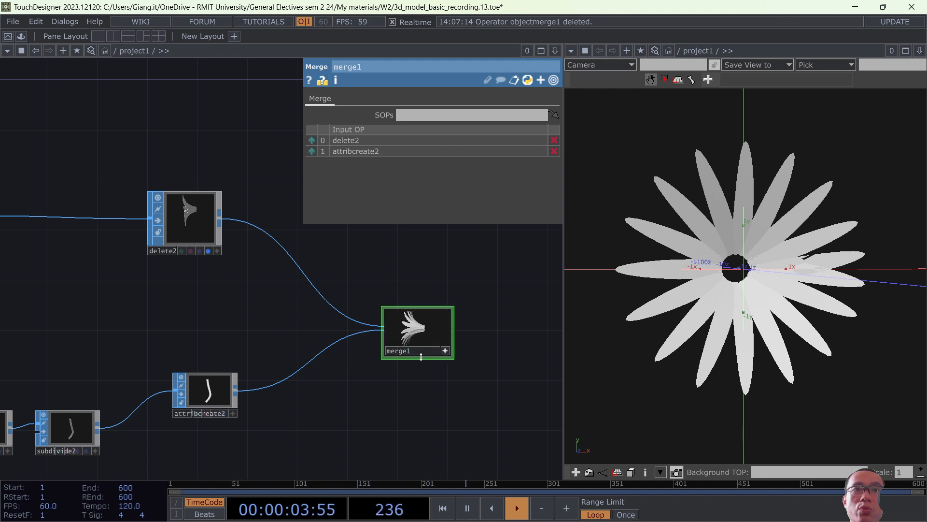
scroll(437, 366, "up", 5)
scroll(436, 366, "down", 7)
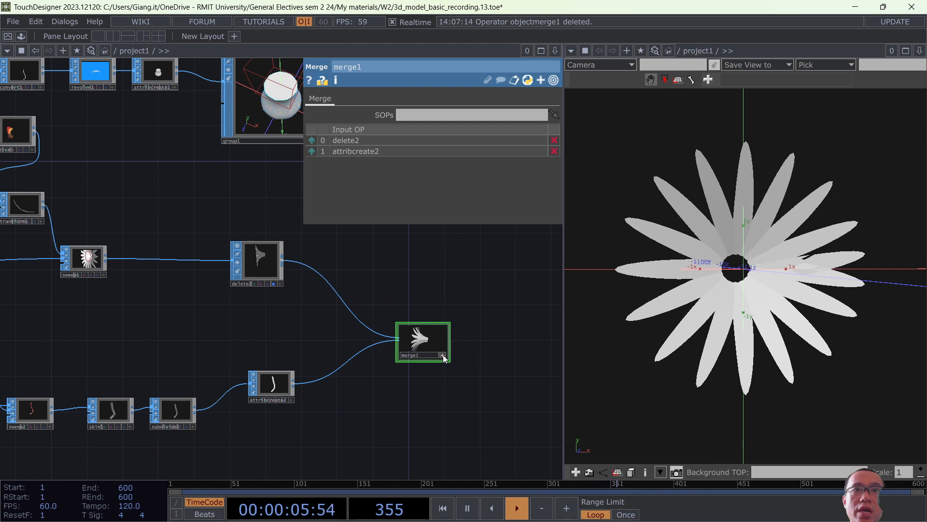
left_click(442, 354)
scroll(264, 340, "down", 5)
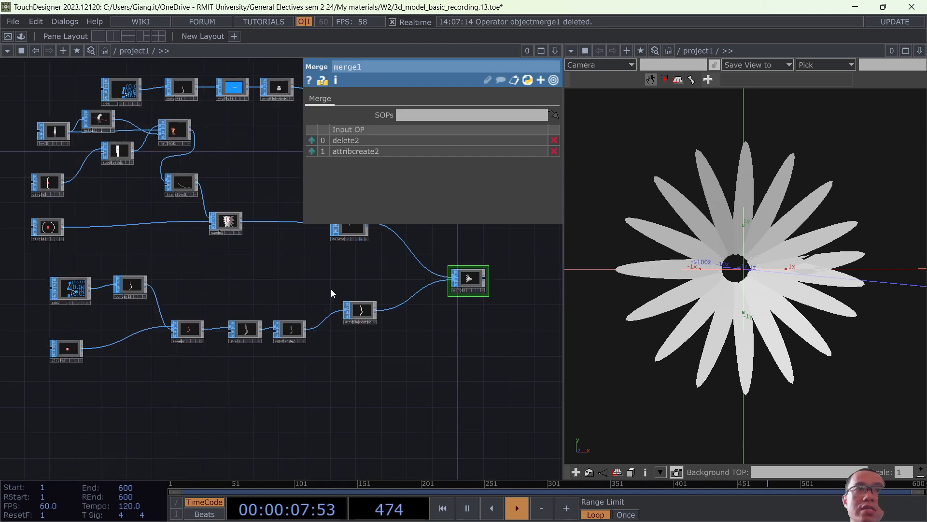
scroll(285, 314, "up", 5)
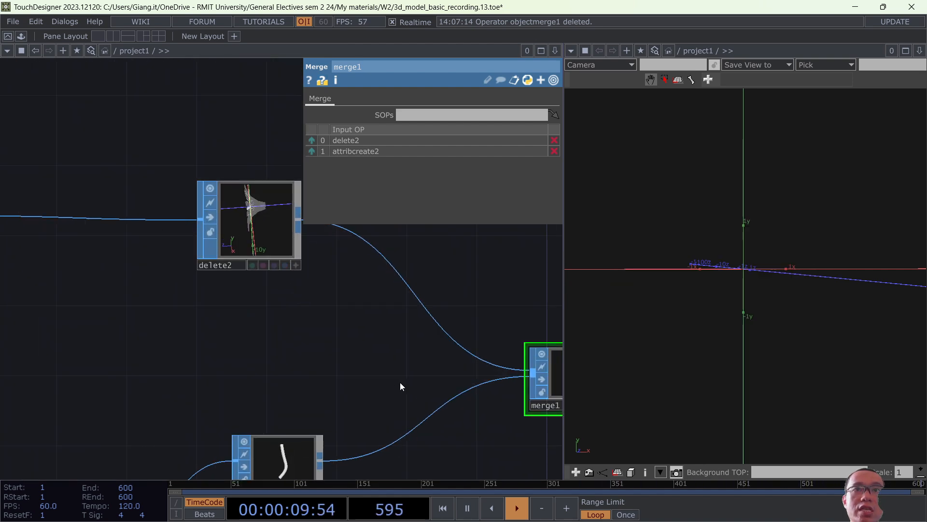
left_click_drag(399, 386, 314, 369)
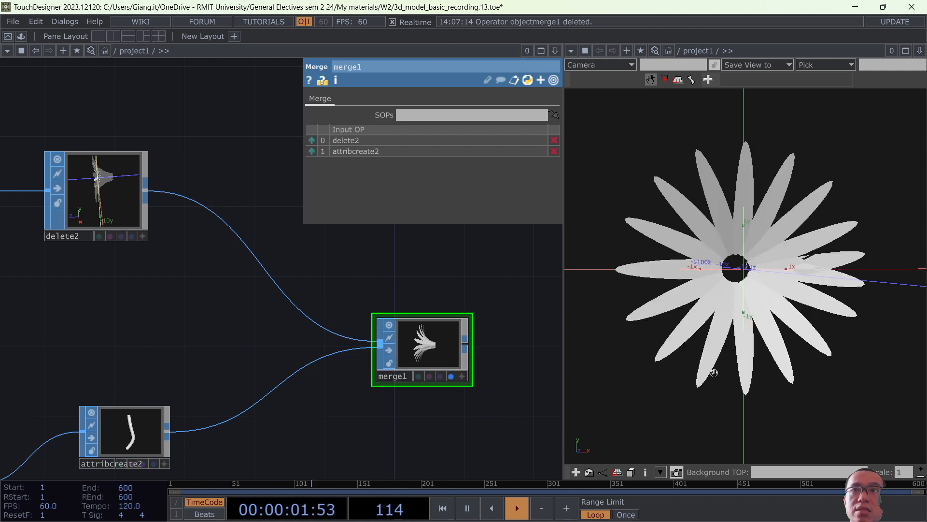
Examine the tube in attribcreate2's viewer and compare its size and position with the petals from the side and inside the flower.
scroll(458, 398, "down", 3)
left_click_drag(279, 407, 179, 294)
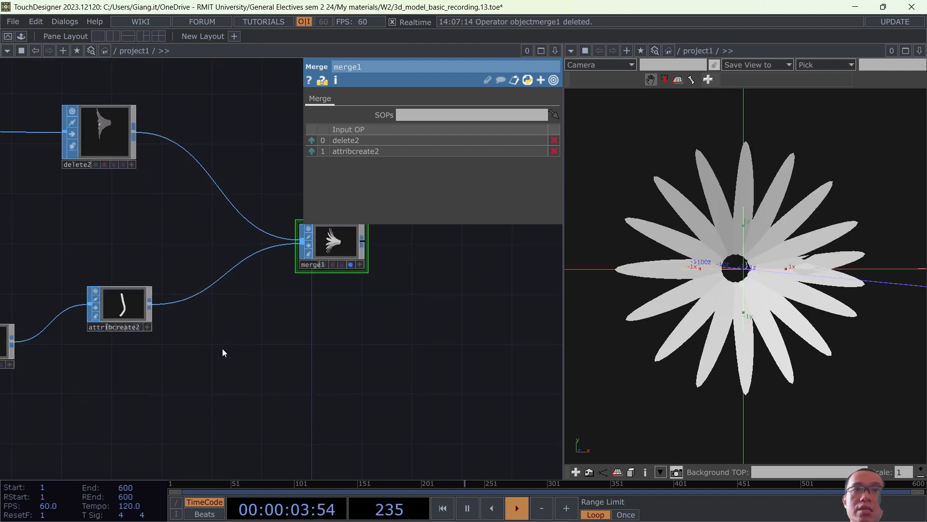
scroll(176, 338, "up", 5)
scroll(274, 333, "down", 2)
left_click_drag(865, 271, 604, 280)
scroll(188, 326, "up", 5)
scroll(188, 328, "up", 4)
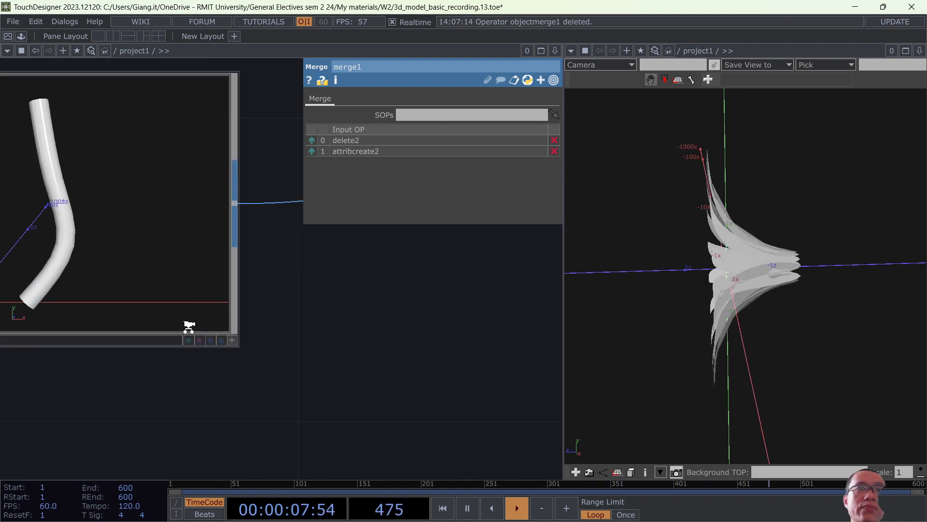
scroll(189, 329, "down", 8)
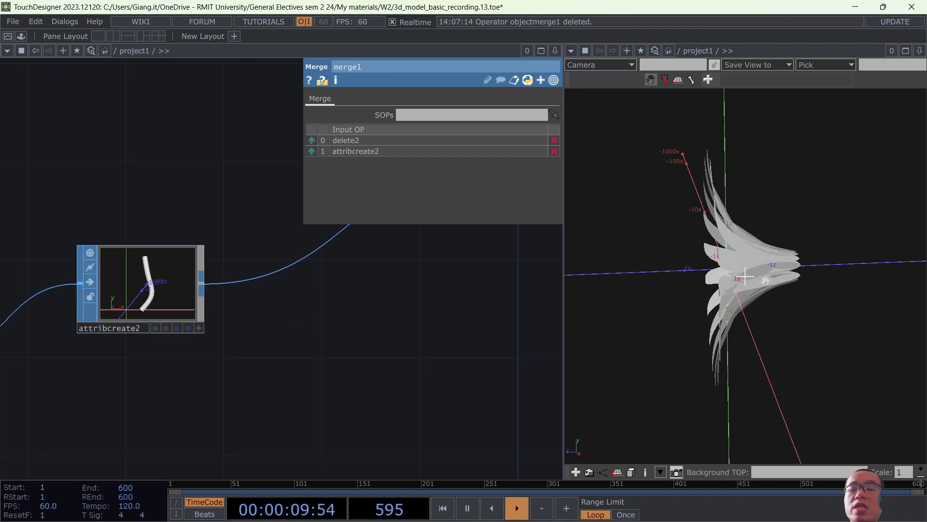
scroll(758, 241, "up", 5)
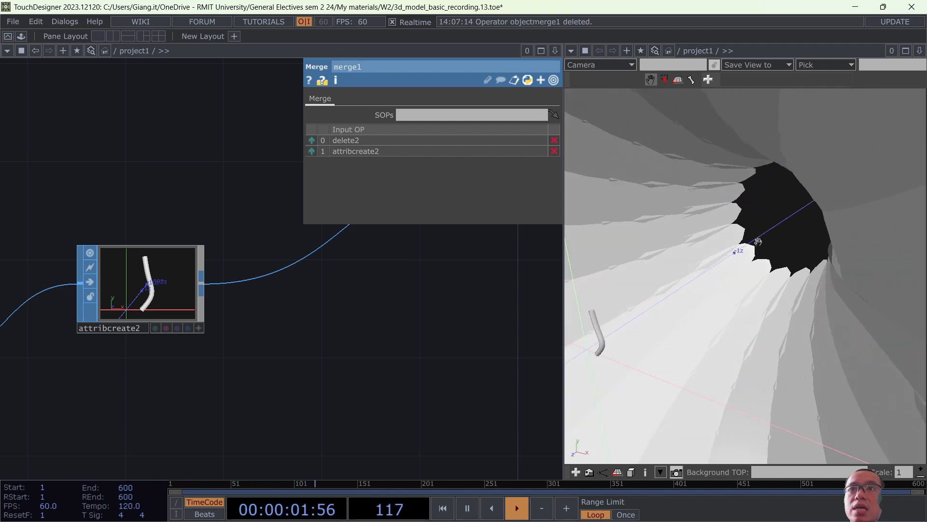
left_click_drag(765, 291, 689, 312)
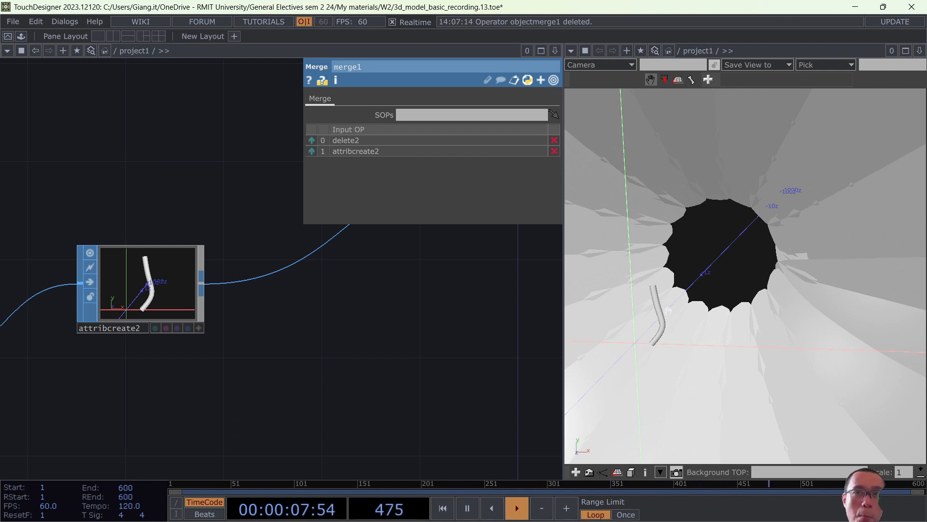
scroll(726, 274, "down", 10)
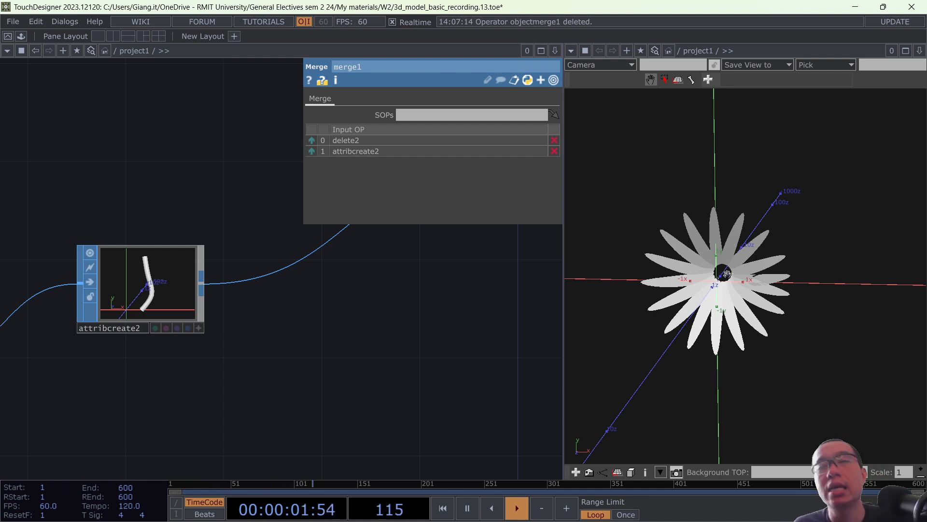
Insert a Transform SOP between delete2 and merge1 and set its scale to 0.07 on all three axes.
scroll(349, 367, "down", 4)
left_click_drag(377, 331, 317, 404)
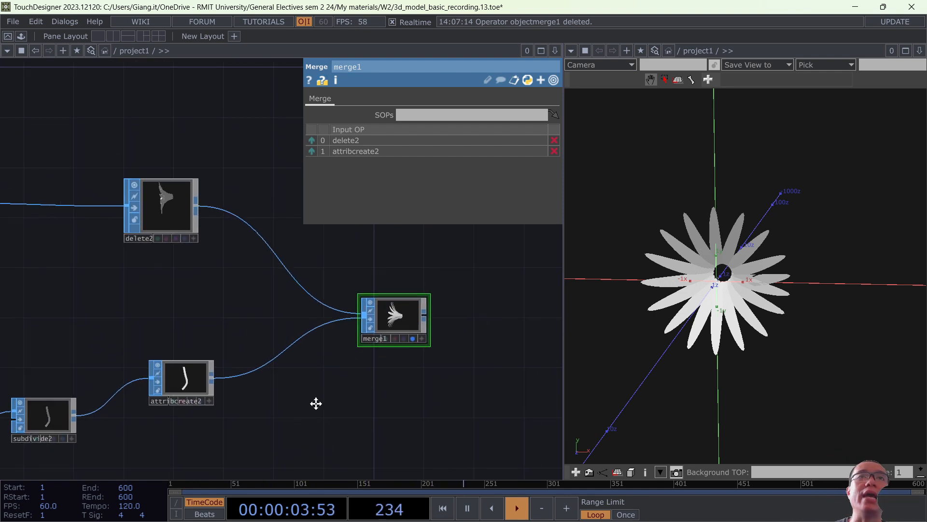
right_click(255, 242)
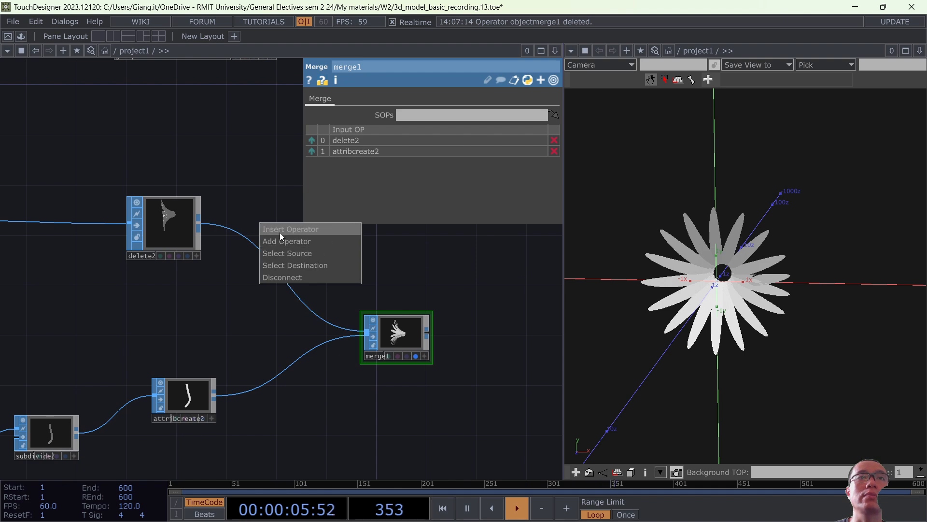
left_click(280, 230)
type("tran")
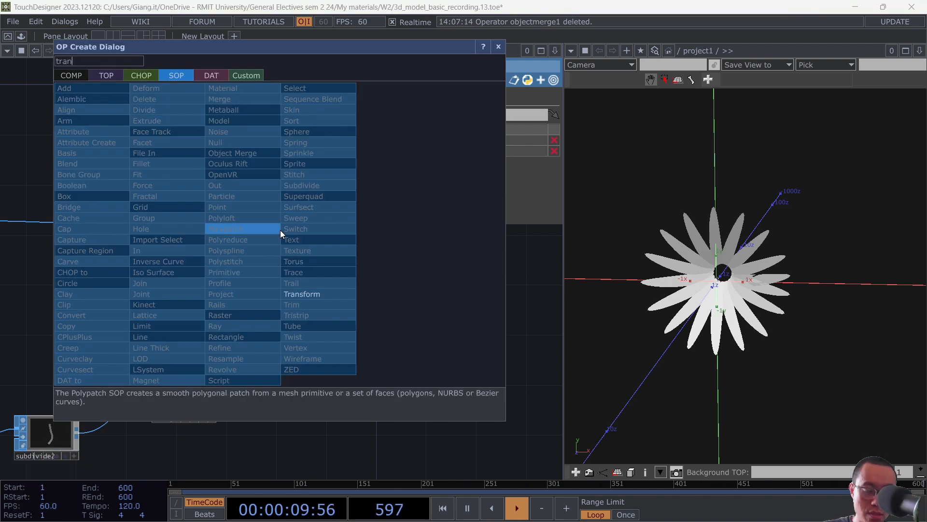
type("for")
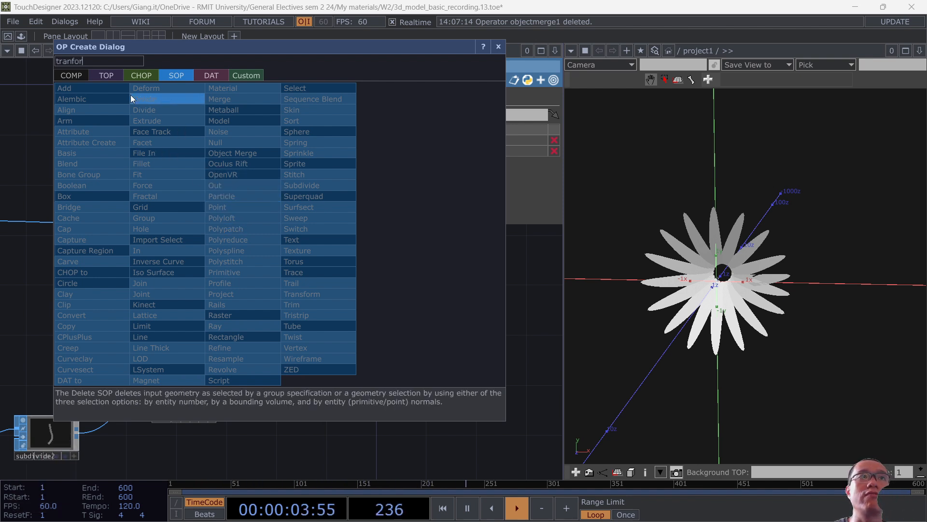
key("BackSpace")
key("BackSpace")
key("BackSpace")
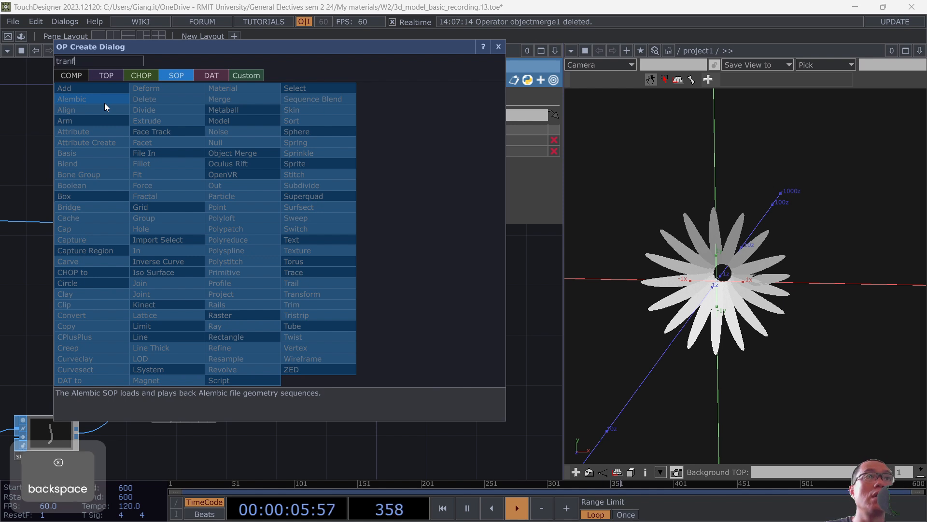
type("s")
left_click(319, 297)
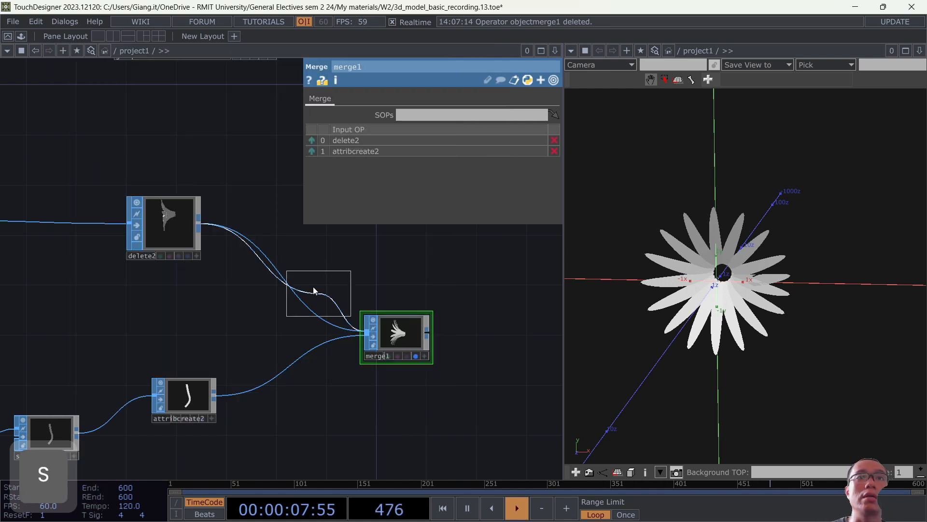
left_click(273, 262)
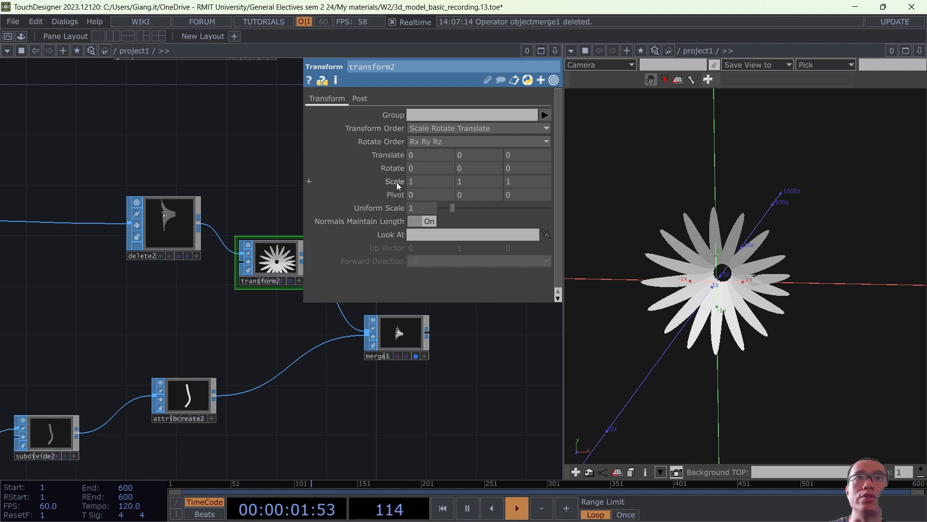
mouse_move(396, 181)
middle_mouse_down()
mouse_move(399, 195)
mouse_move(394, 164)
middle_mouse_up()
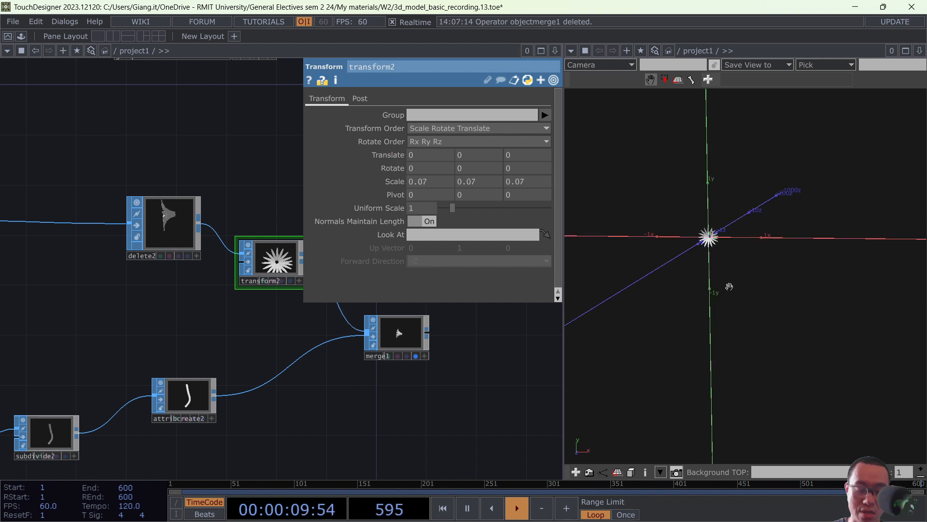
Check the merged flower from the side and move merge1 and transform2 to make room between the nodes.
key("h")
left_click_drag(834, 279, 741, 280)
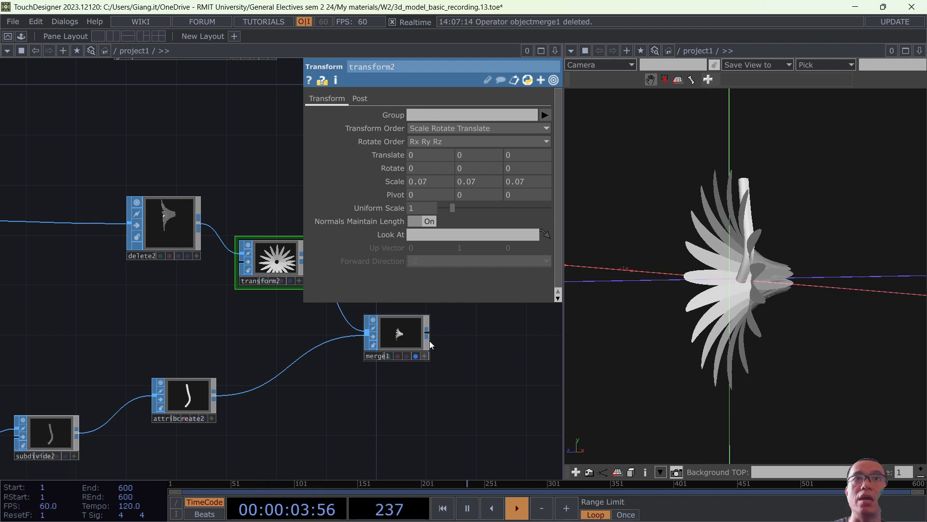
scroll(430, 340, "down", 3)
left_click_drag(461, 375, 302, 405)
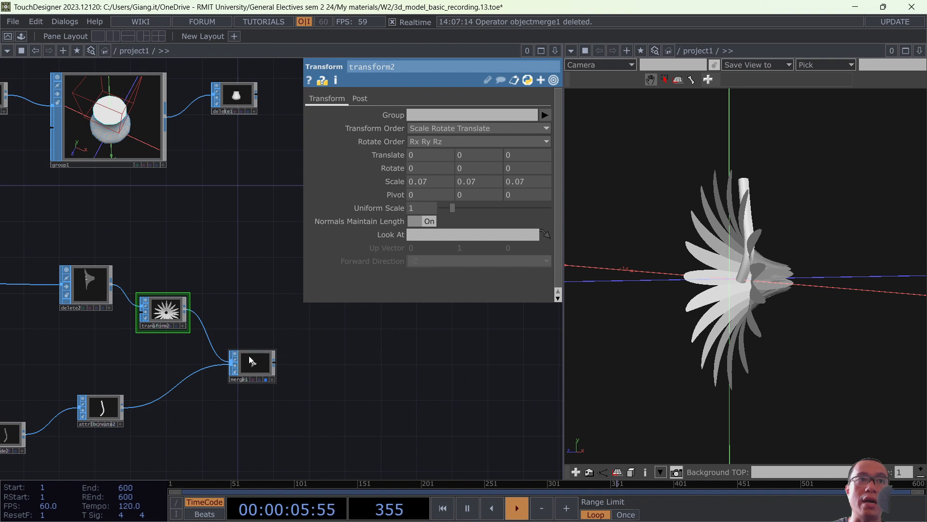
left_click_drag(250, 361, 364, 370)
left_click_drag(164, 311, 181, 303)
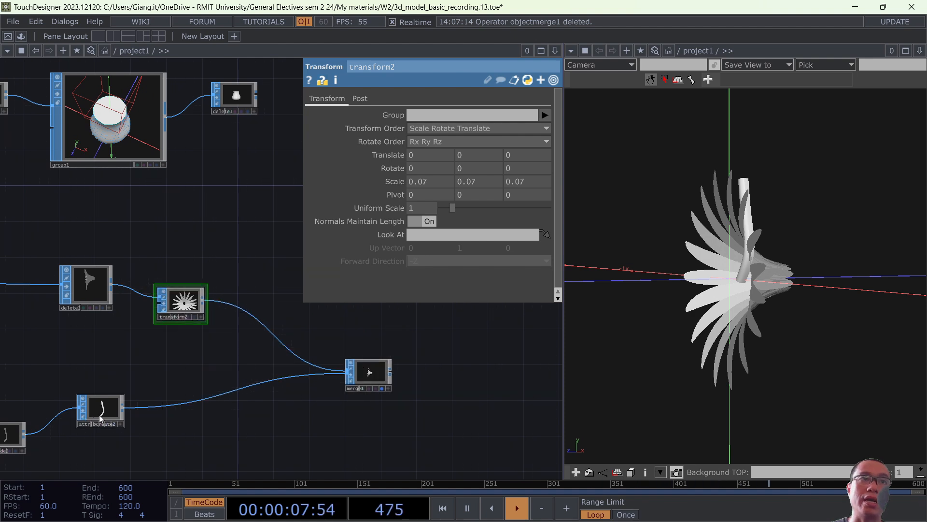
Insert a Transform SOP between attribcreate2 and merge1.
right_click(224, 396)
left_click(260, 380)
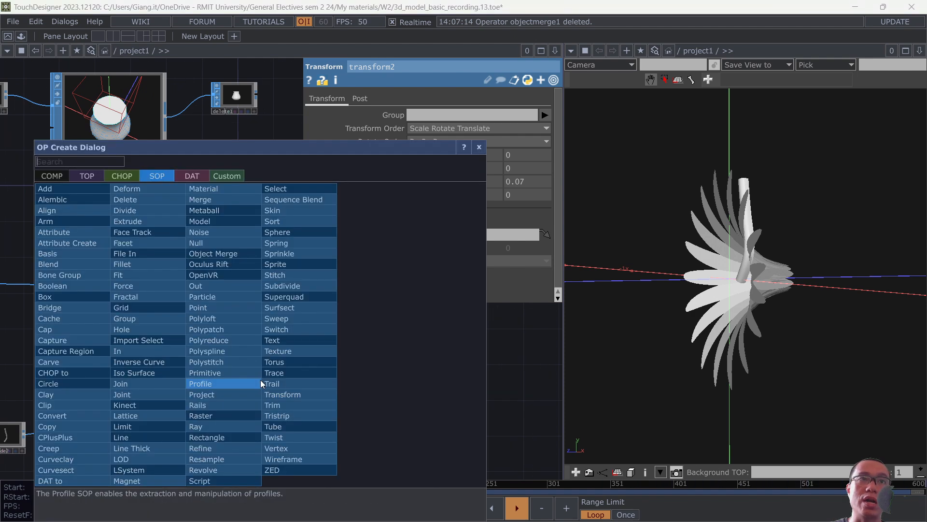
type("trans")
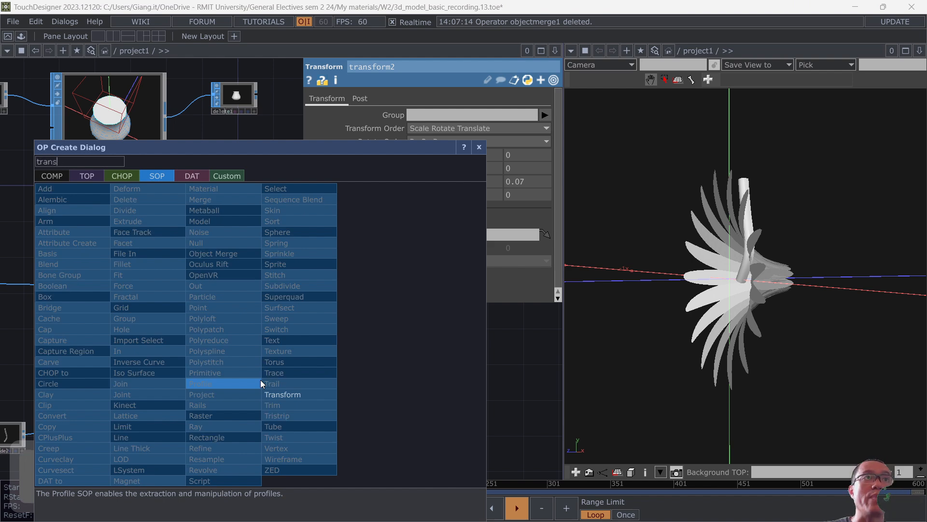
left_click(283, 394)
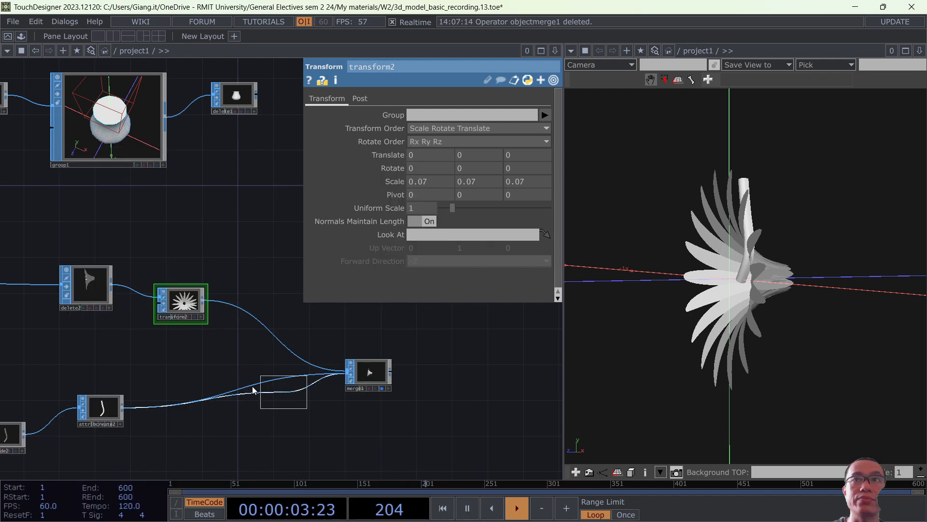
left_click(203, 396)
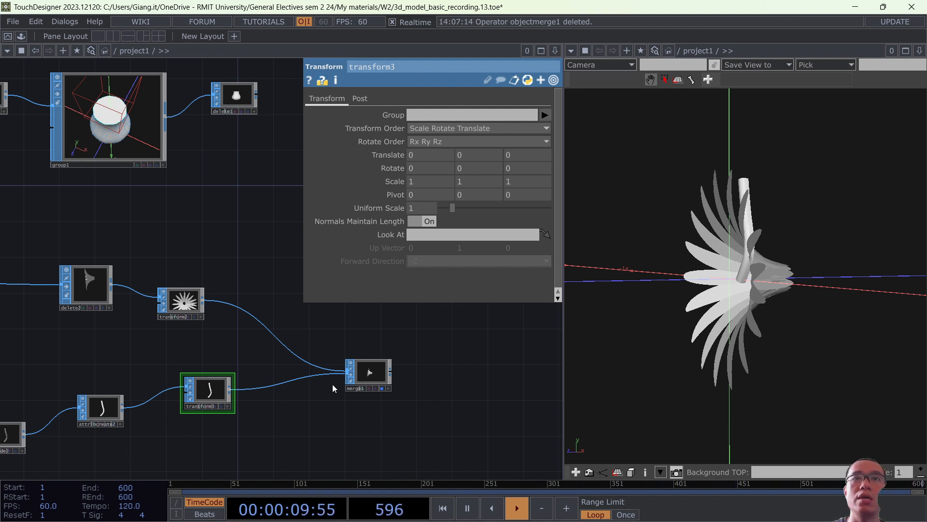
Set transform3's Y rotation to 90 and check the tube against the petals from the side.
left_click(456, 168)
type("90")
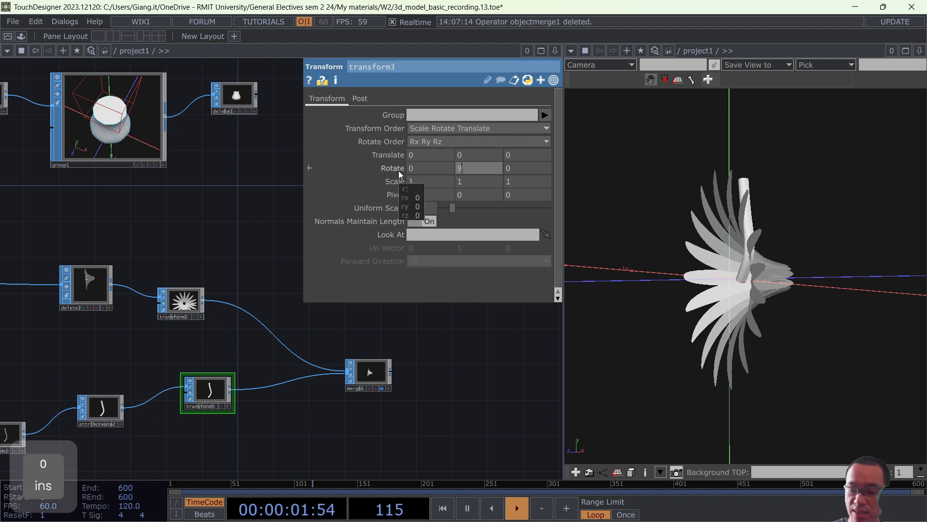
key("Return")
left_click_drag(815, 199, 726, 223)
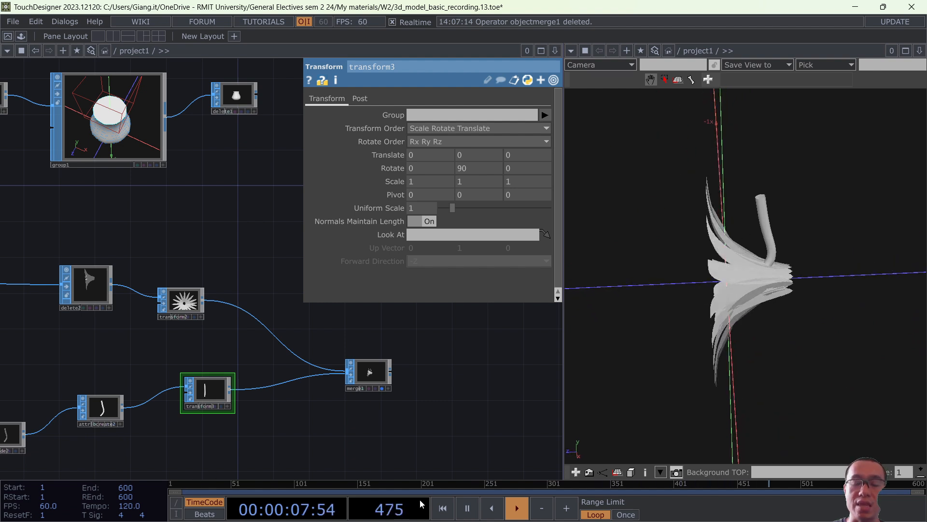
key("1")
key("3")
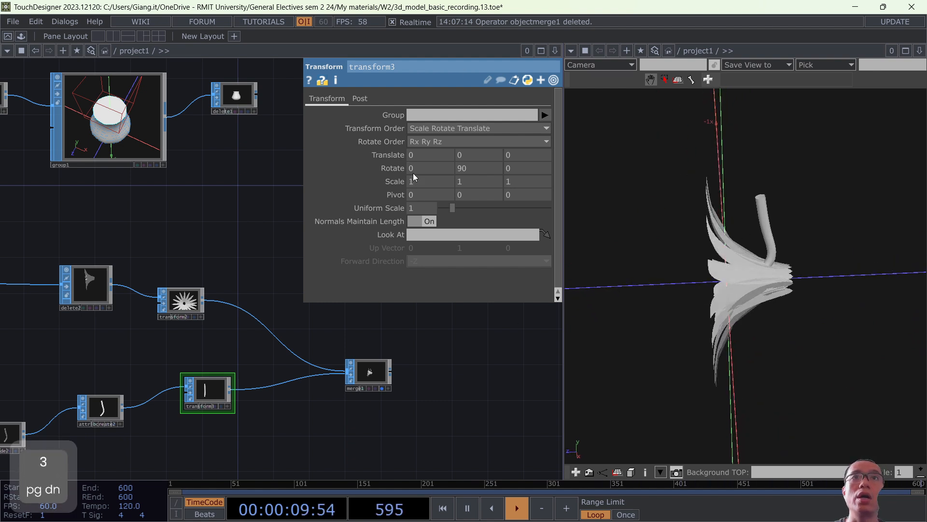
Try a Z rotation of 90 on the tube, check it from the front, and reset the Z rotation to 0.
middle_click_drag(420, 167, 422, 170)
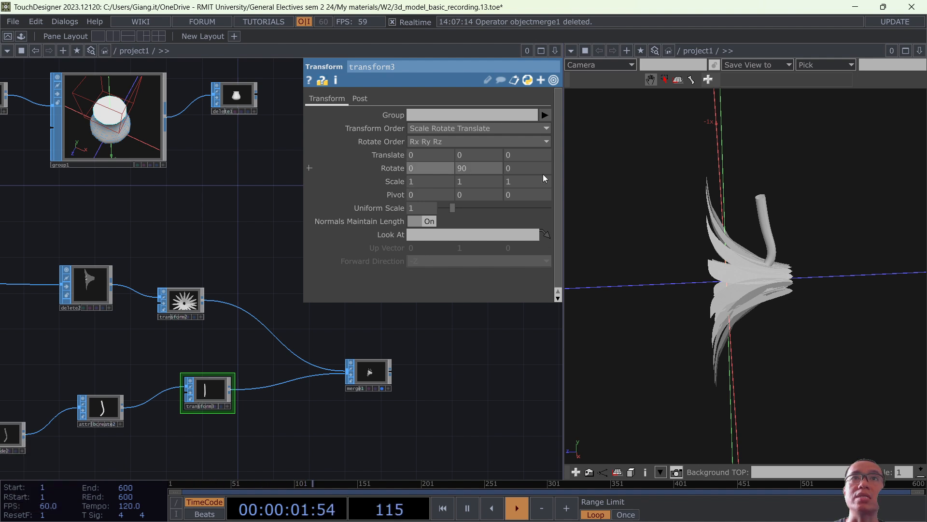
type("90")
key("Return")
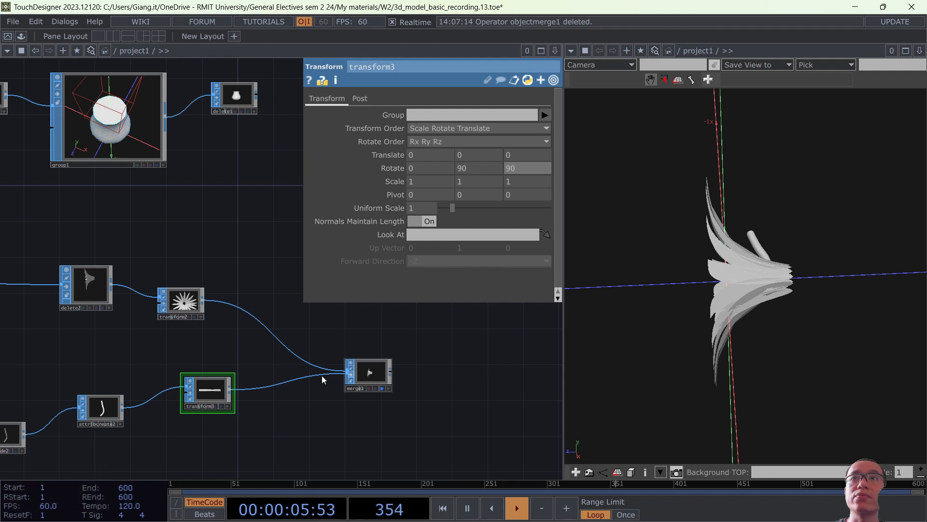
scroll(354, 381, "up", 5)
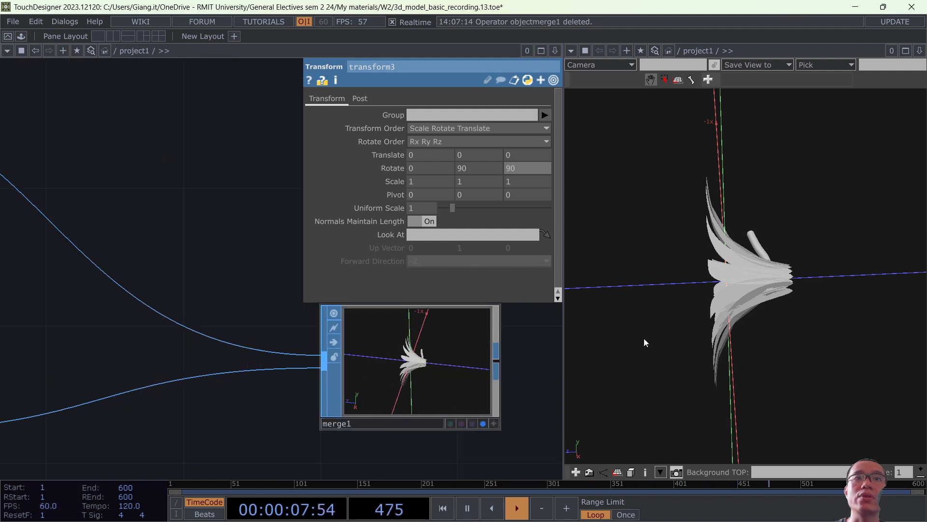
left_click_drag(747, 275, 816, 266)
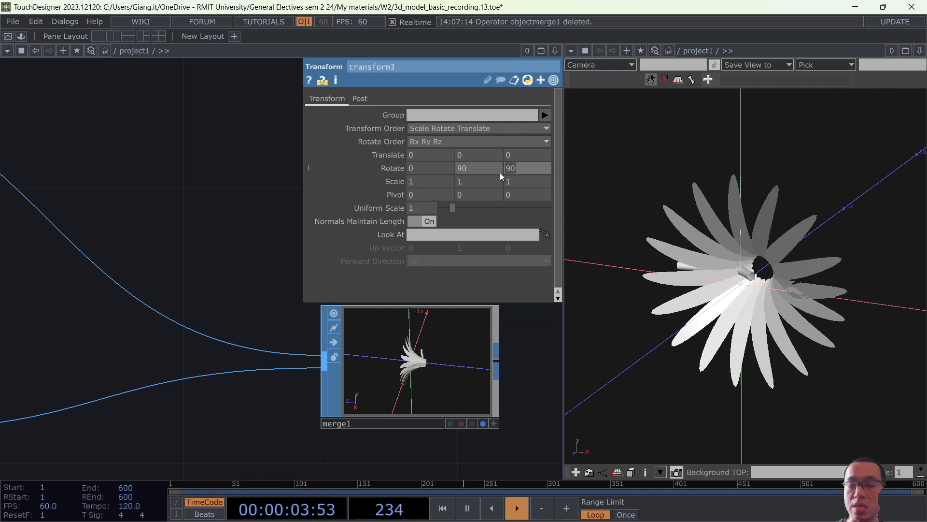
type("0")
key("Return")
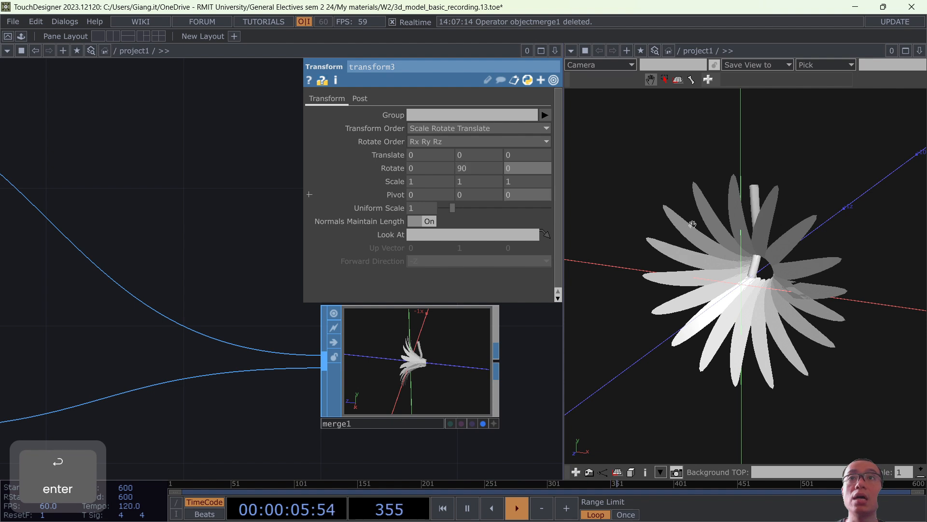
Try different Y, X and Z rotation values for the tube while viewing the flower from the side.
left_click_drag(732, 223, 665, 222)
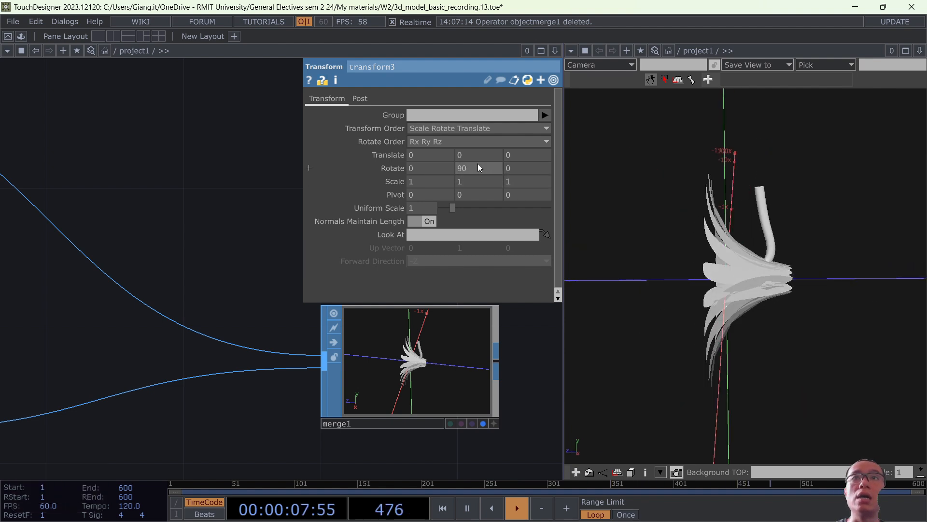
middle_click_drag(478, 167, 492, 146)
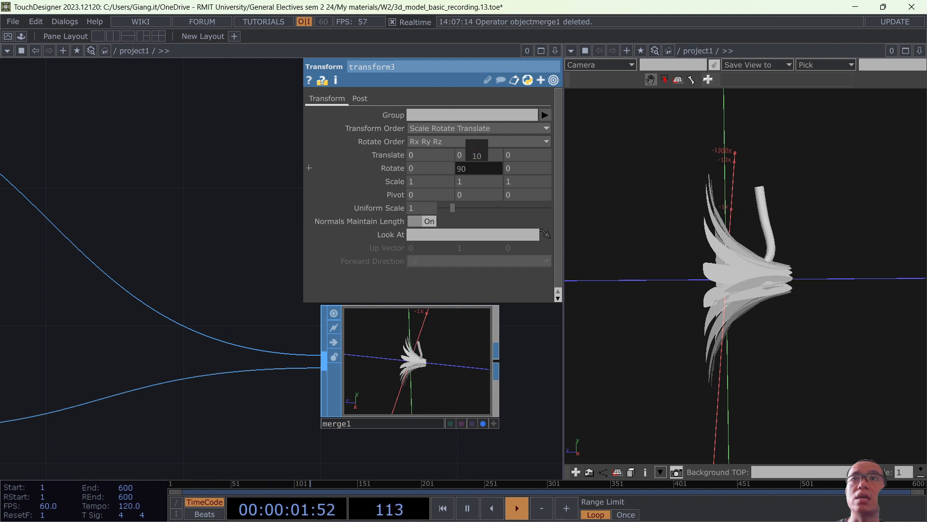
middle_click_drag(427, 169, 429, 145)
mouse_move(520, 171)
middle_mouse_down()
mouse_move(511, 147)
mouse_move(468, 148)
mouse_move(515, 147)
mouse_move(521, 171)
middle_mouse_up()
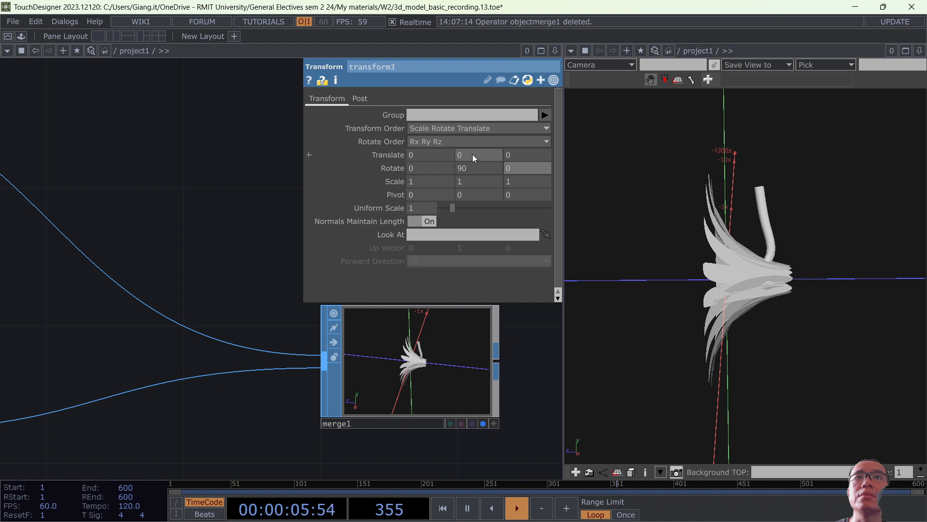
Lower the tube with a Y translation of -0.18 in transform3 and adjust its X and Z translation toward the petals' base.
middle_click_drag(472, 155, 505, 151)
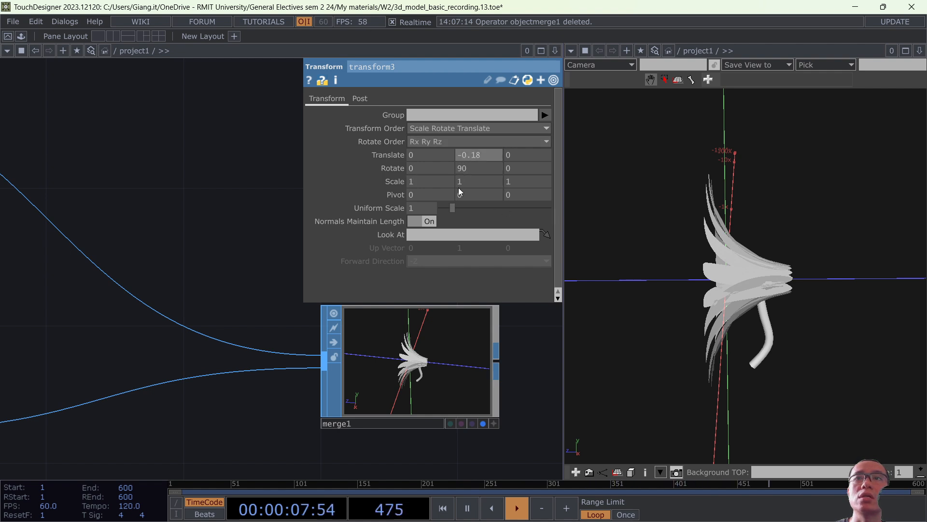
mouse_move(436, 157)
middle_mouse_down()
mouse_move(449, 171)
mouse_move(433, 156)
middle_mouse_up()
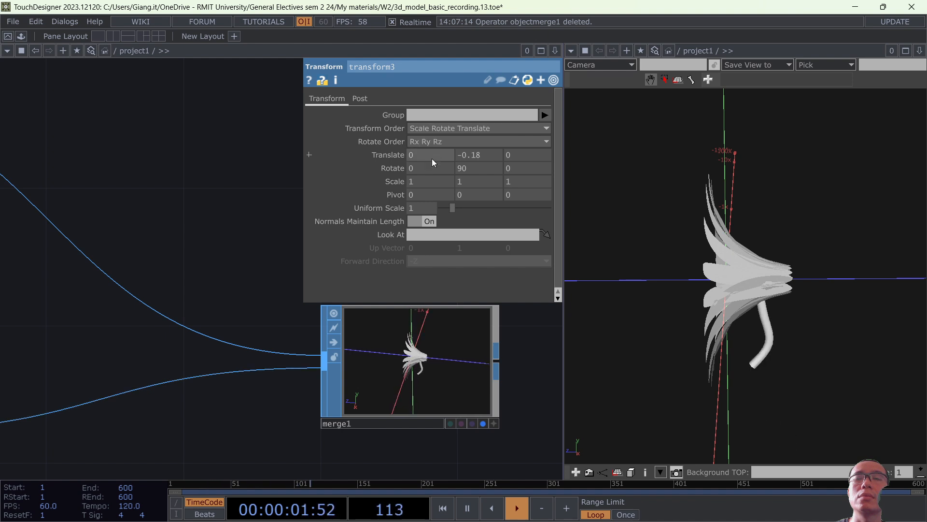
mouse_move(511, 153)
middle_mouse_down()
mouse_move(535, 170)
mouse_move(509, 169)
middle_mouse_up()
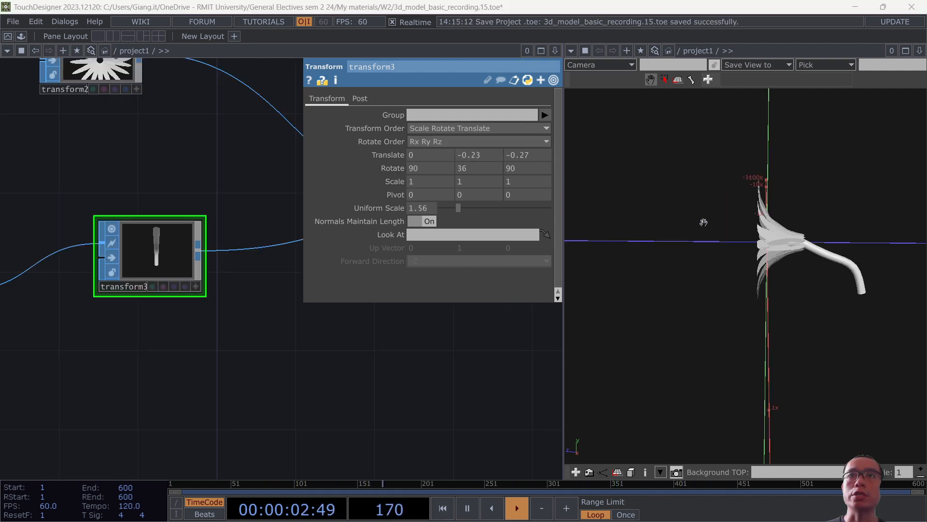
Inspect the stem's attachment to the petals from several angles, return to the start of the tube's node chain, and save the project.
left_click_drag(763, 213, 642, 206)
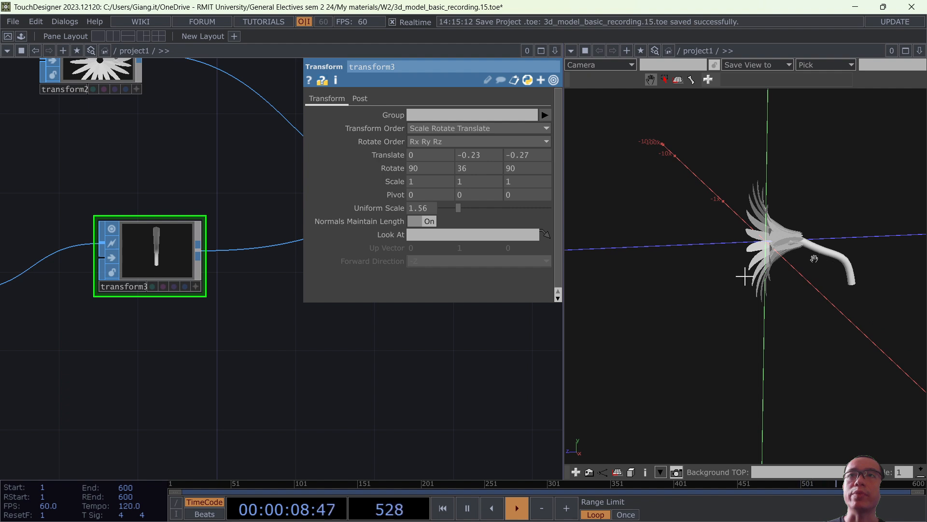
mouse_move(815, 258)
left_mouse_down()
mouse_move(761, 275)
mouse_move(859, 273)
mouse_move(811, 243)
left_mouse_up()
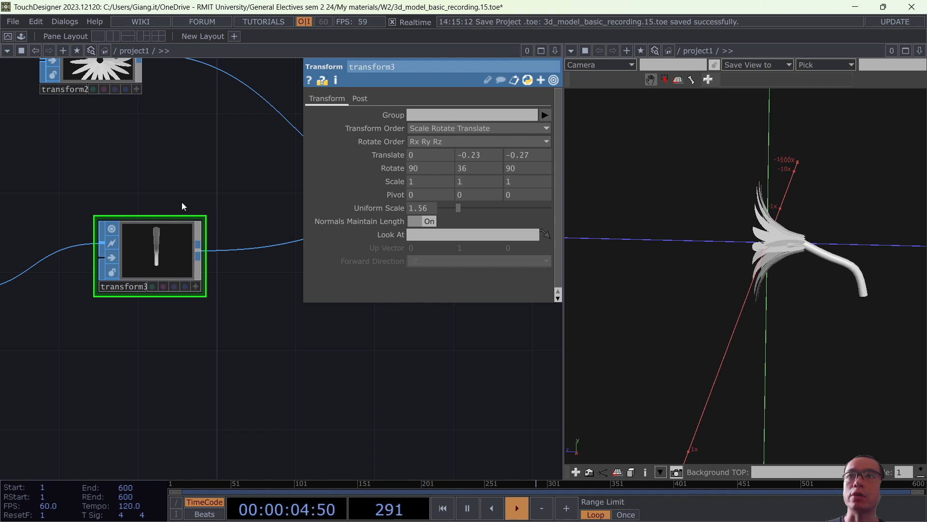
scroll(279, 315, "down", 4)
left_click_drag(211, 337, 391, 317)
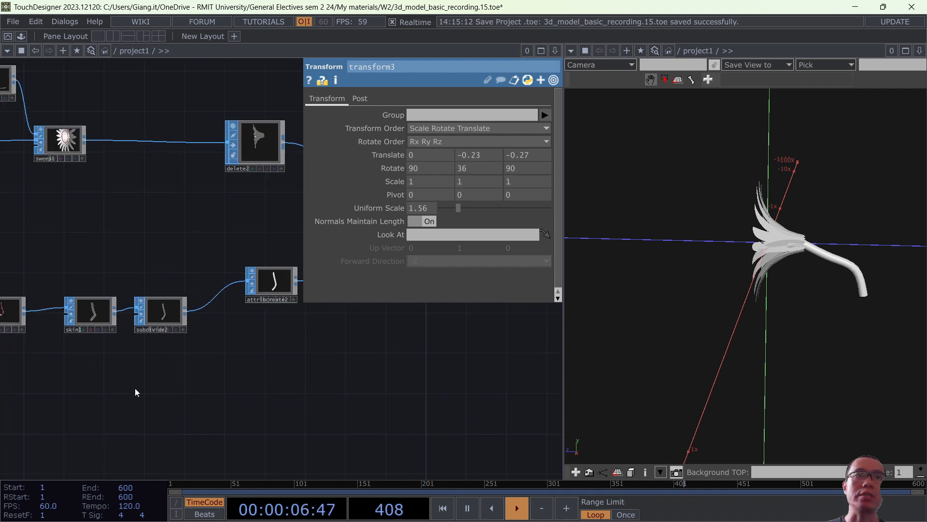
left_click_drag(135, 390, 373, 371)
key("ctrl+s")
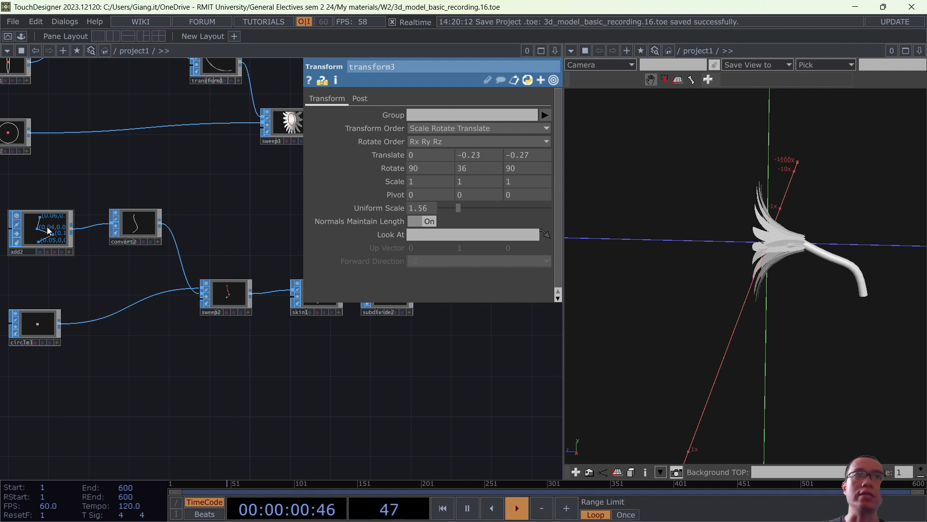
Examine add2's point positions and the curve they produce in convert2 and sweep2.
left_click(49, 231)
scroll(152, 235, "up", 5)
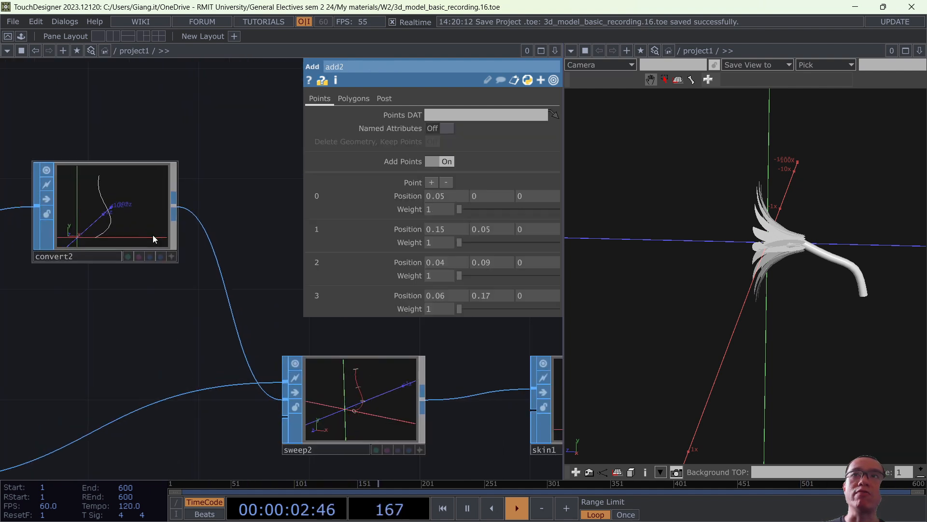
scroll(152, 235, "down", 5)
left_click_drag(200, 214, 279, 196)
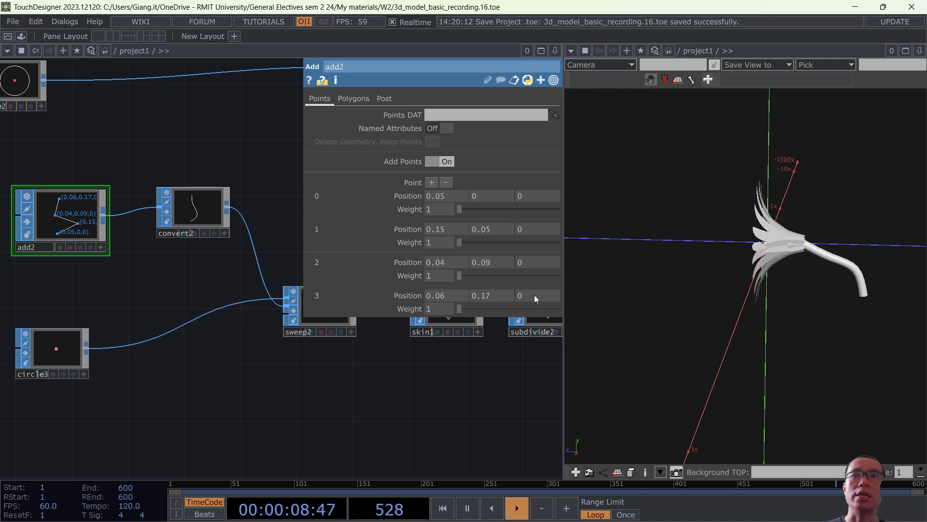
scroll(73, 207, "up", 5)
scroll(74, 209, "down", 3)
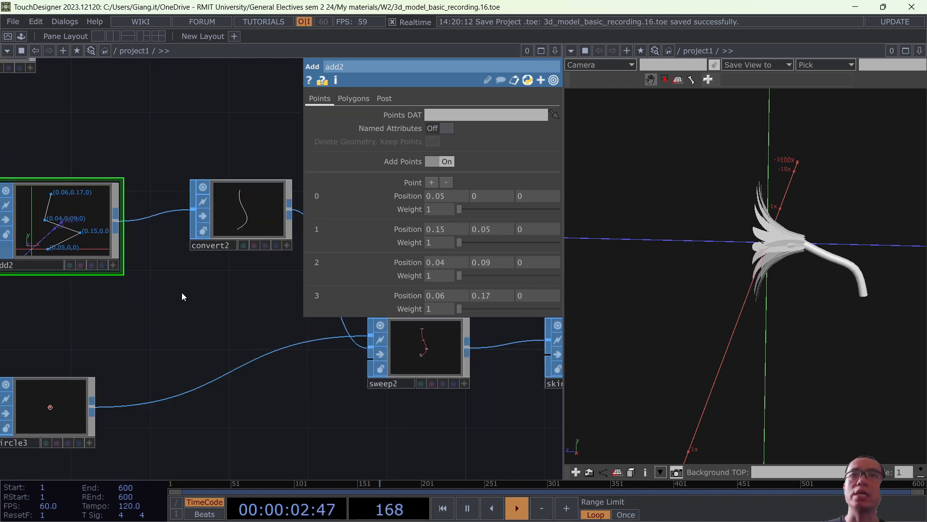
Add a second Merge SOP in the empty network area beyond merge1.
scroll(182, 292, "down", 5)
left_click_drag(284, 378, 72, 375)
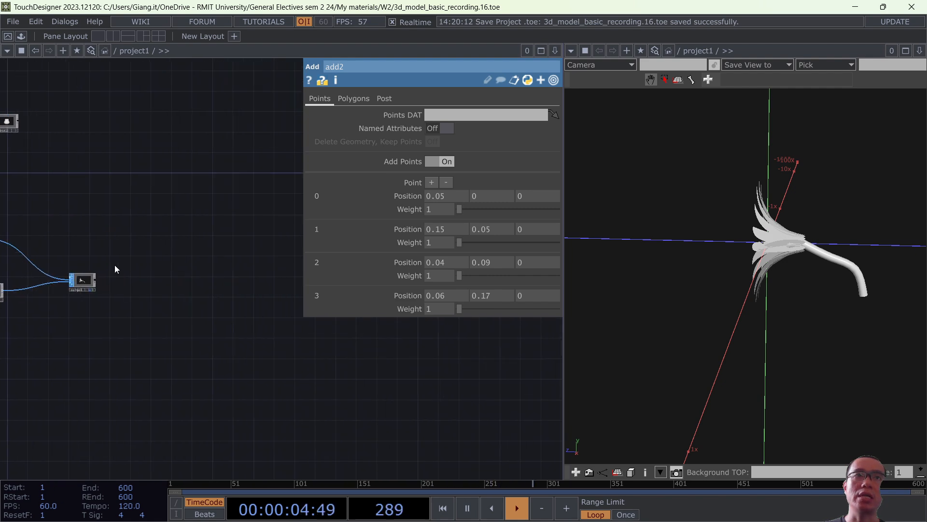
scroll(184, 251, "down", 4)
key("Tab")
type("me")
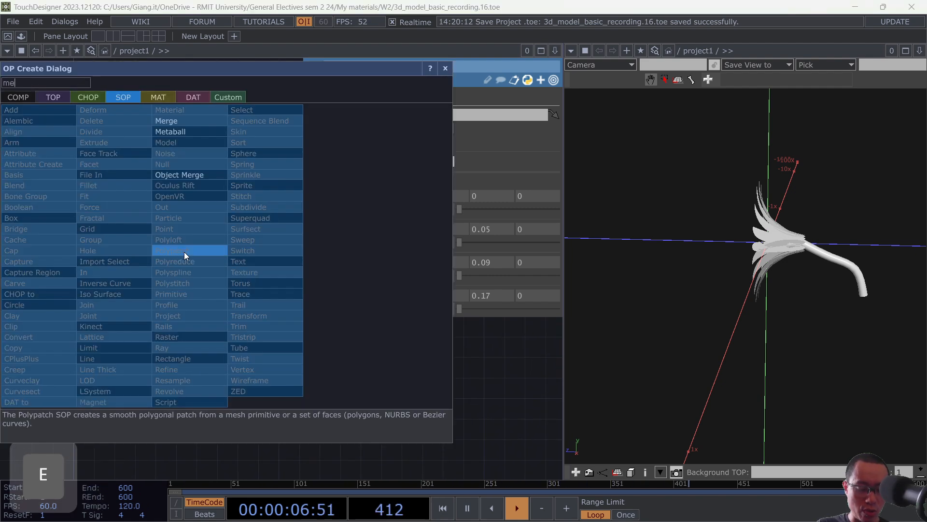
type("rg")
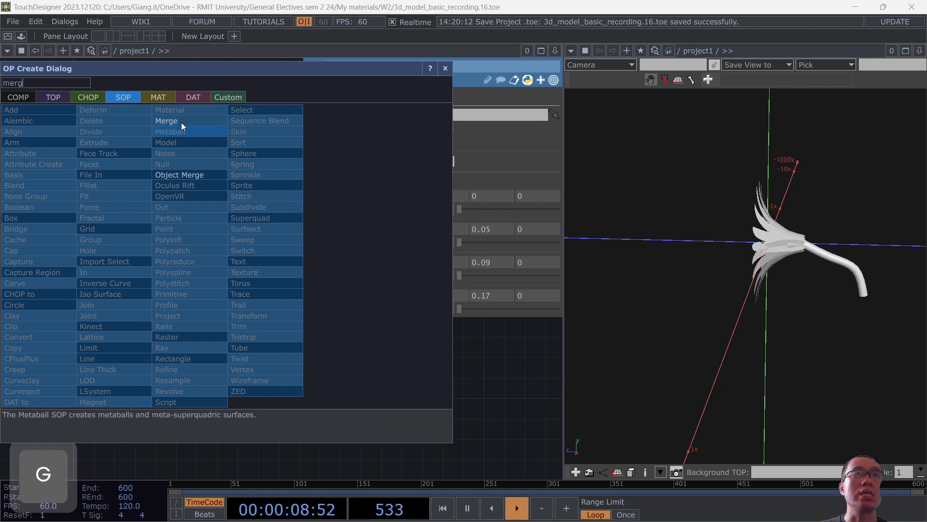
left_click(181, 122)
left_click(232, 267)
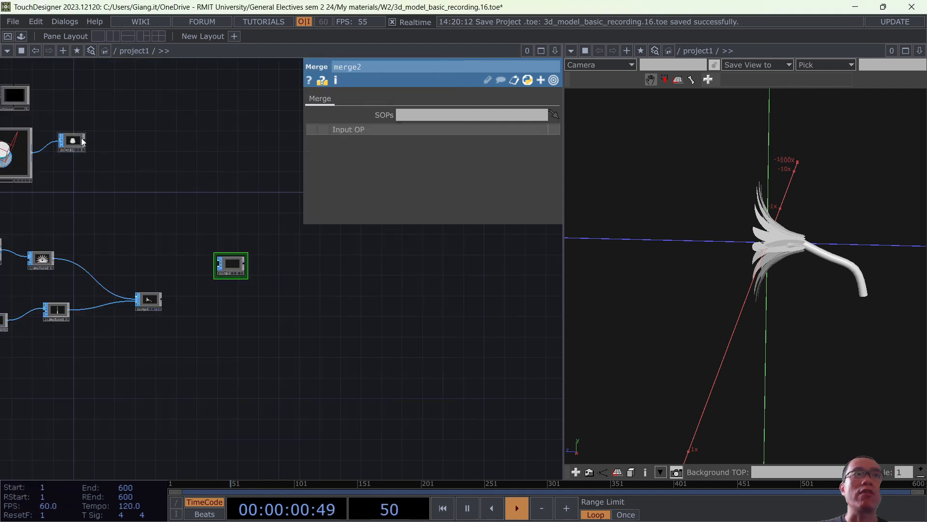
Connect delete1 and merge1 to merge2's input and check the combined geometry in its viewer.
left_click_drag(85, 140, 216, 265)
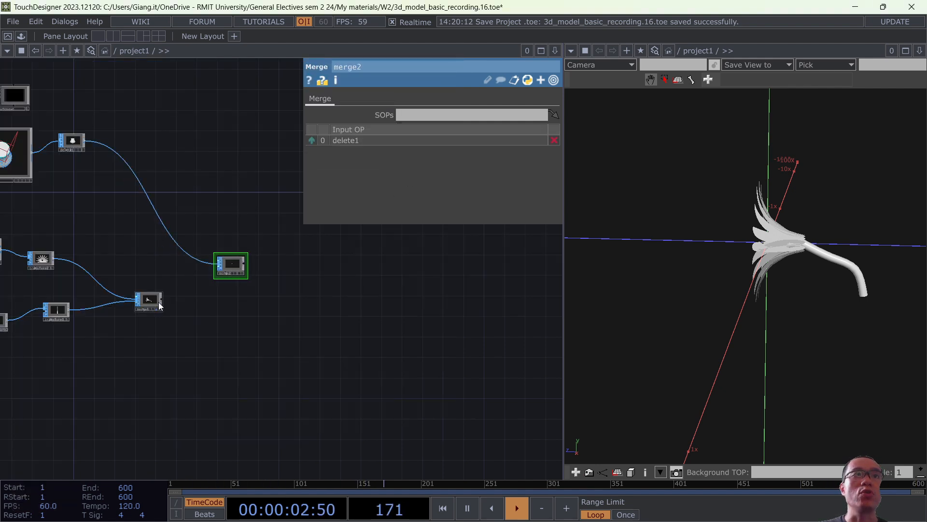
left_click_drag(161, 300, 216, 269)
scroll(232, 269, "up", 10)
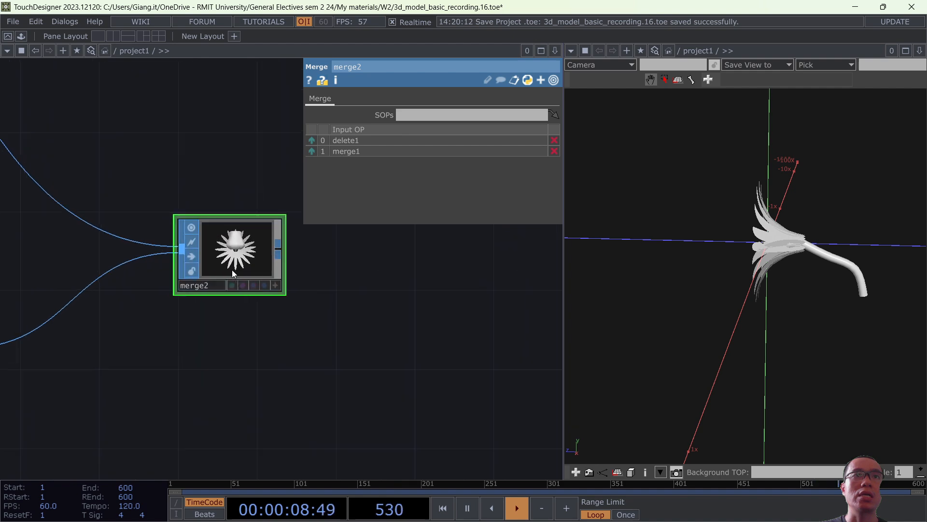
scroll(251, 259, "down", 10)
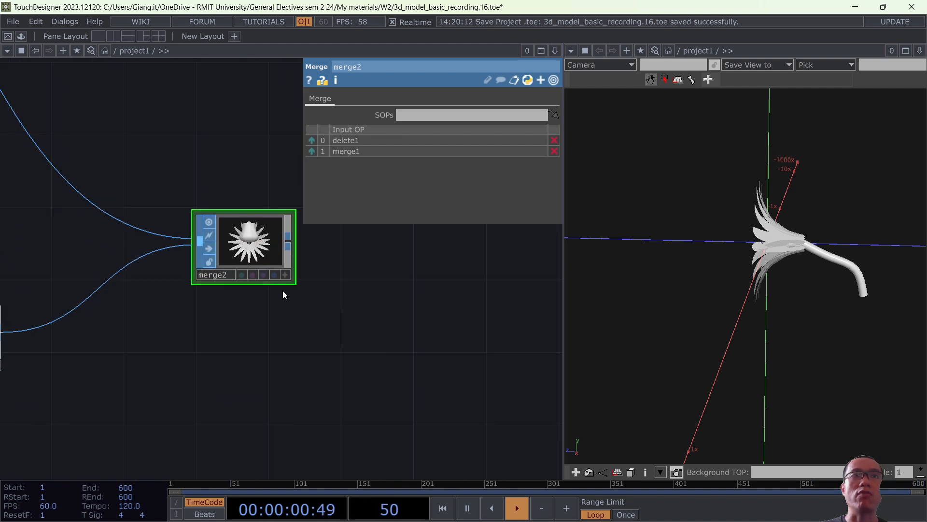
Examine merge2's place in the node network and inspect its combined geometry from the side in its viewer.
left_click_drag(296, 330, 455, 377)
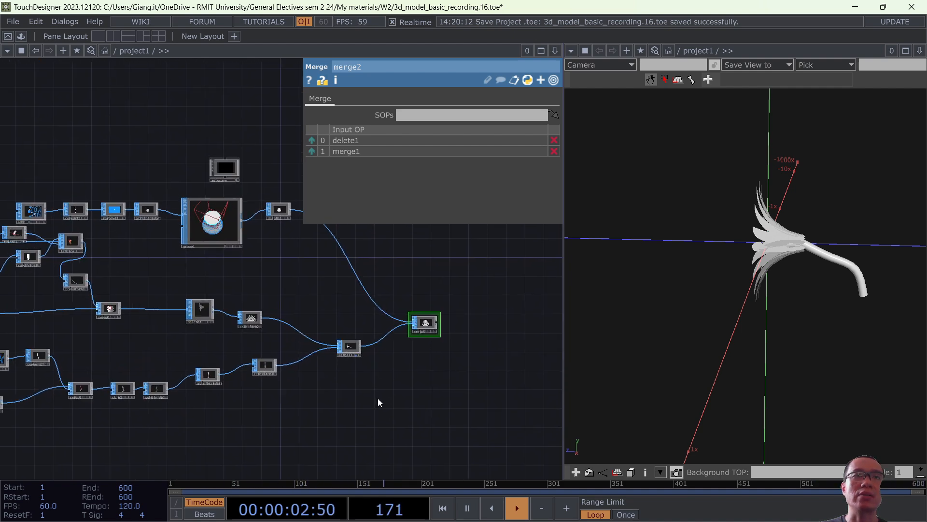
left_click_drag(374, 398, 288, 401)
scroll(330, 337, "up", 4)
scroll(331, 337, "up", 5)
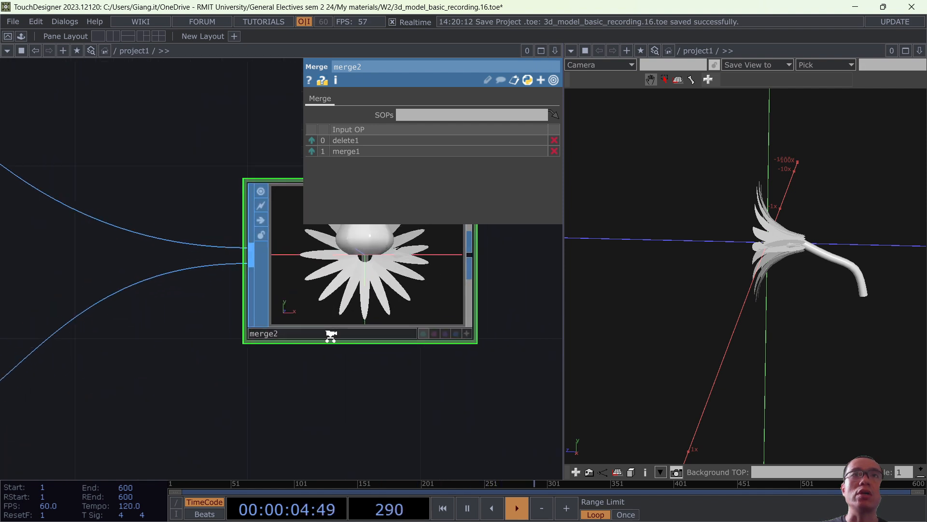
scroll(331, 337, "down", 2)
left_click(409, 335)
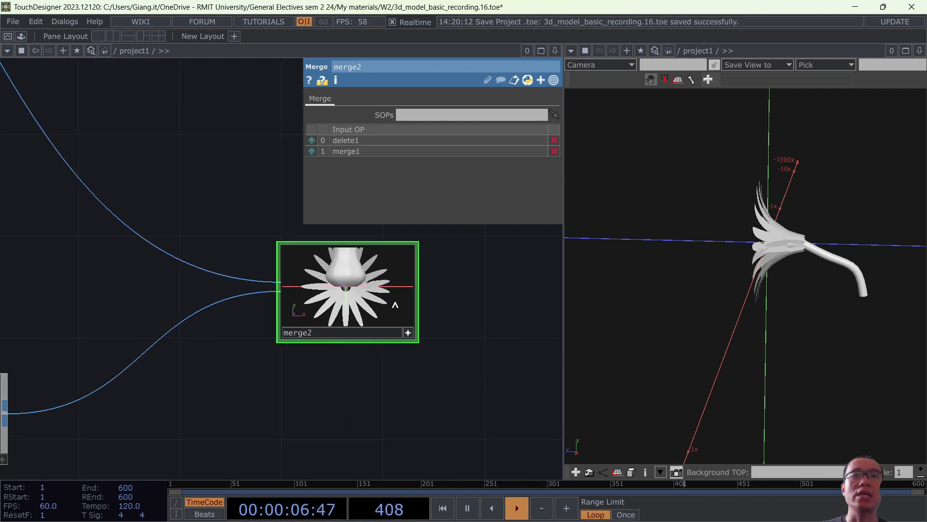
left_click_drag(395, 303, 343, 304)
left_click_drag(357, 306, 359, 306)
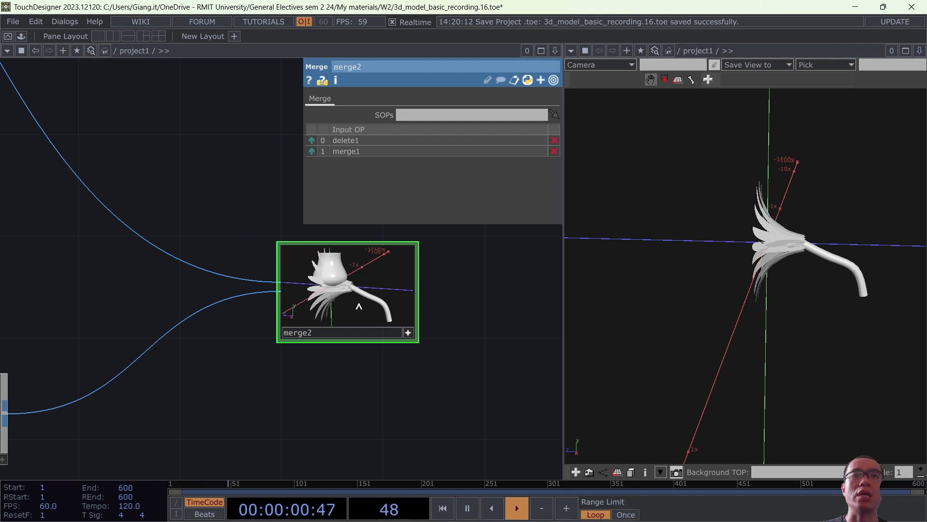
Insert a Transform SOP on the wire between merge1 and merge2 and set its uniform scale to 0.49.
right_click(172, 328)
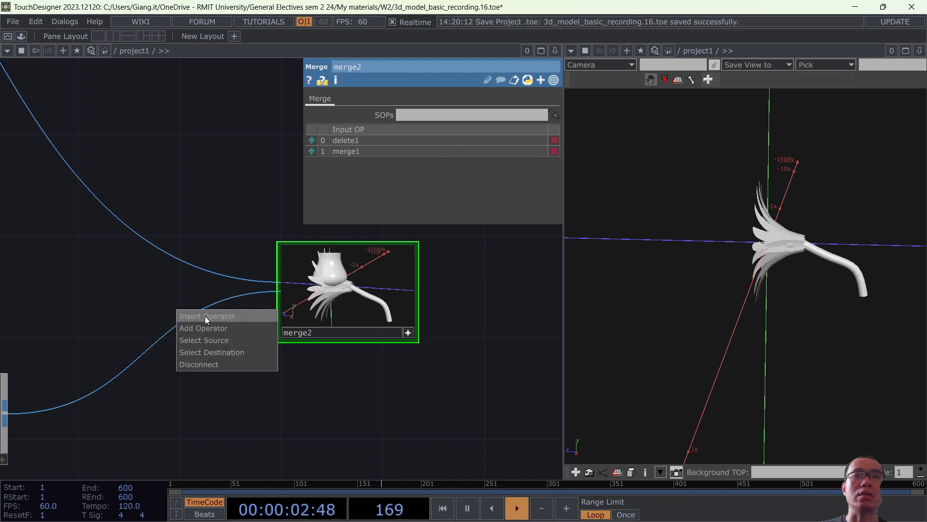
left_click(205, 316)
type("trans")
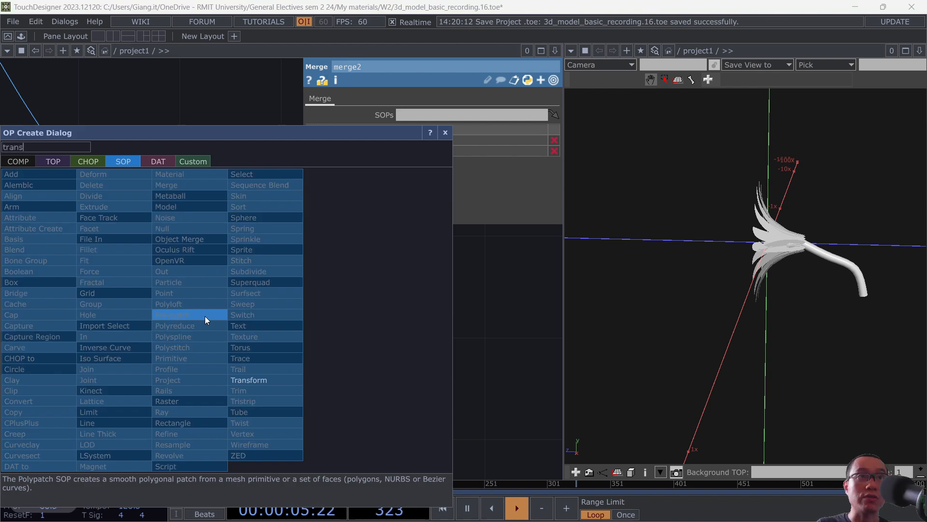
left_click(239, 375)
left_click(140, 365)
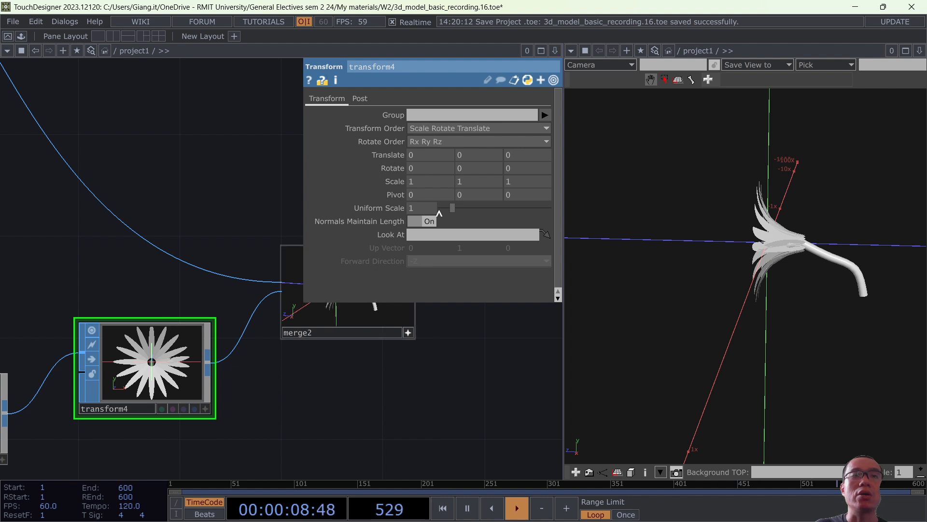
left_click_drag(450, 209, 446, 209)
Display merge2 in the 3D view instead of merge1, and move merge2's node farther away from transform4.
left_click(410, 331)
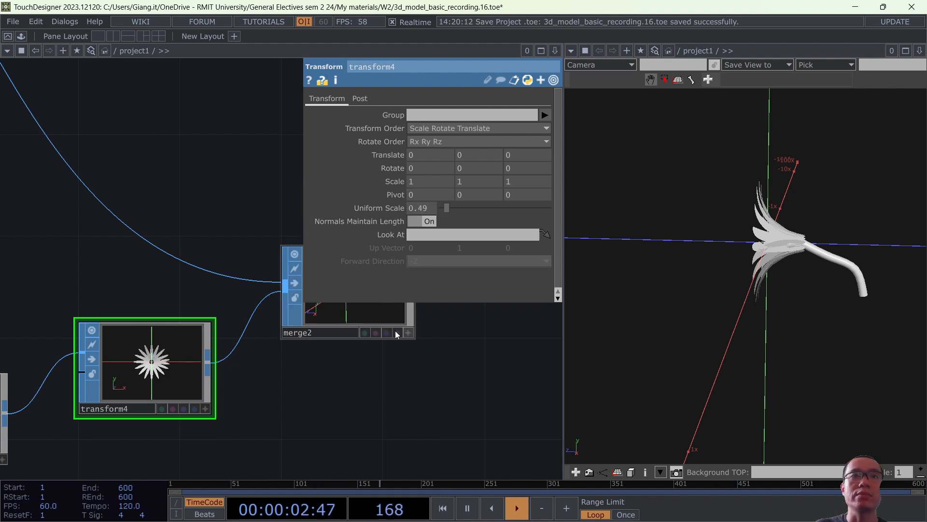
left_click(398, 331)
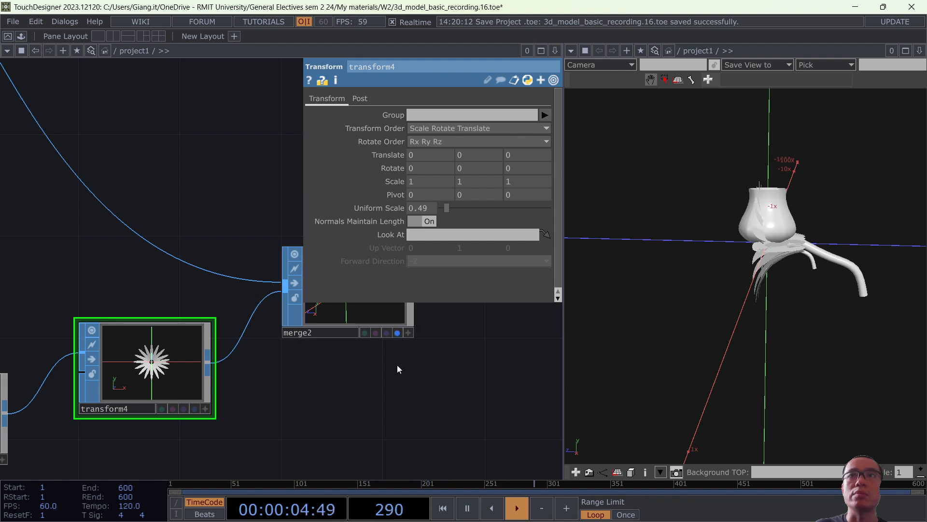
scroll(399, 369, "down", 4)
left_click_drag(404, 367, 381, 402)
scroll(276, 416, "up", 2)
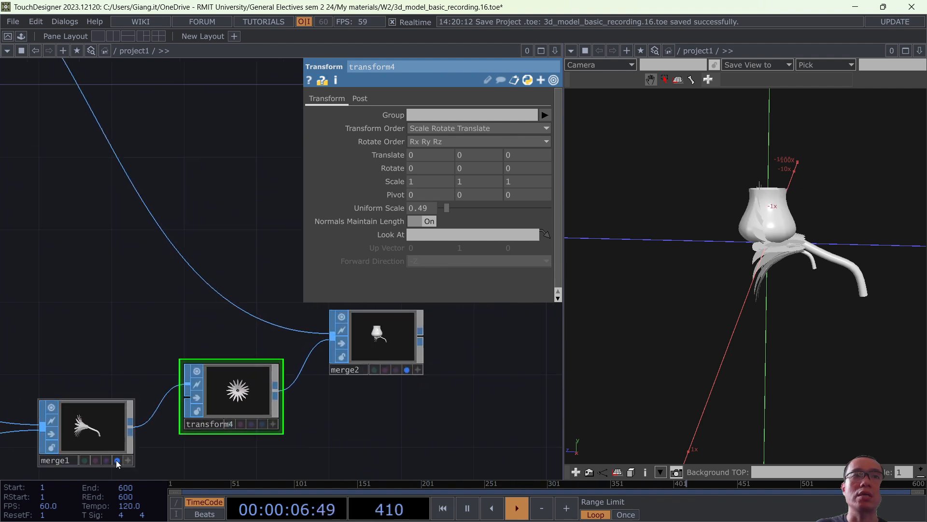
left_click(117, 461)
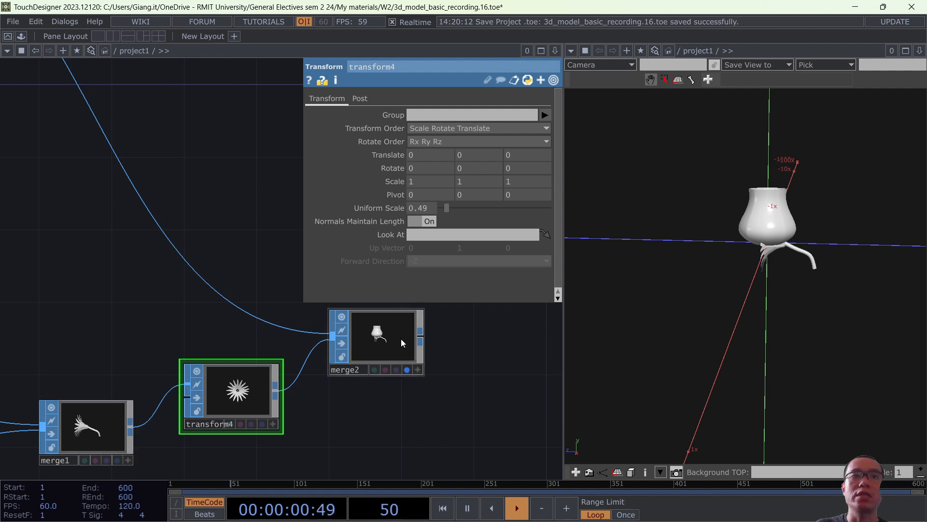
left_click_drag(401, 338, 455, 320)
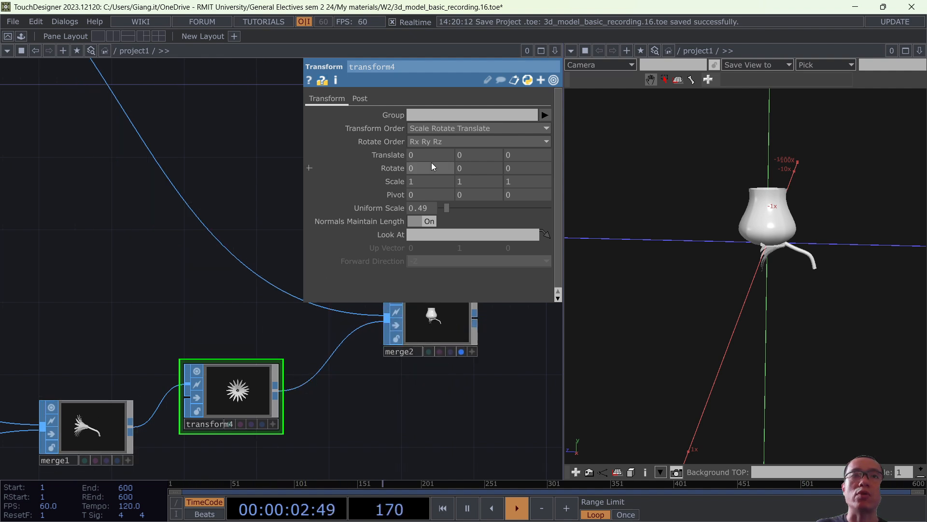
Set transform4's translation to 0.22 in Y and 0.14 in Z to lift the flower to the vase's opening.
middle_click_drag(477, 160, 489, 131)
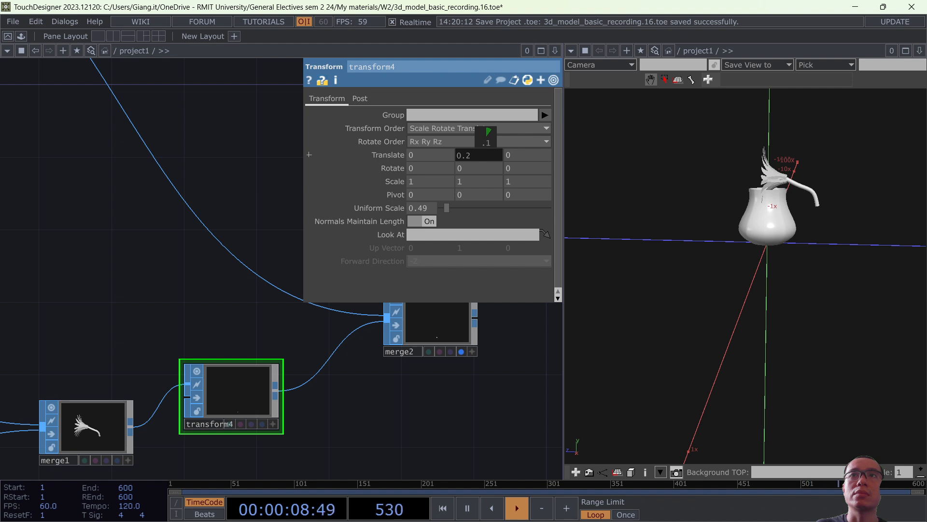
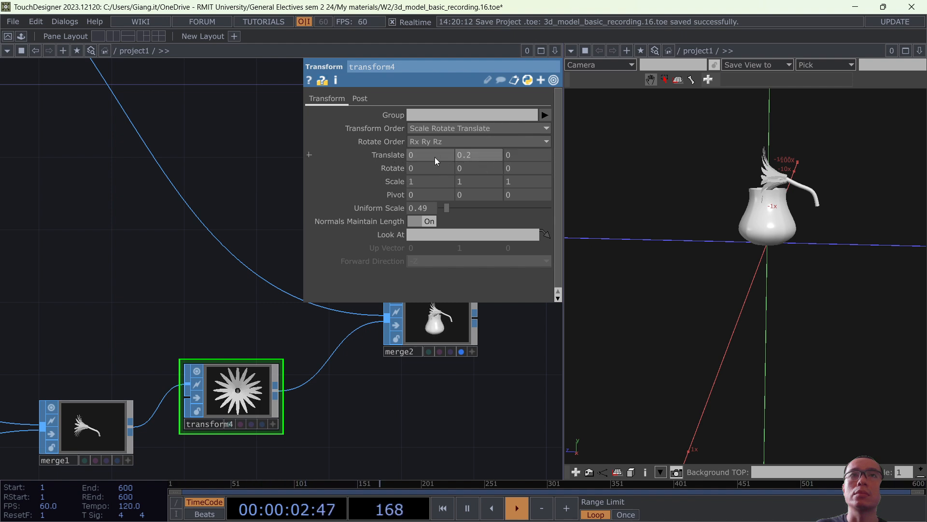
middle_click_drag(435, 158, 435, 154)
mouse_move(517, 153)
middle_mouse_down()
mouse_move(488, 155)
mouse_move(531, 155)
mouse_move(518, 155)
middle_mouse_up()
middle_click_drag(518, 155, 500, 168)
Go back along the stem's node chain and select add2 to open its point positions.
scroll(309, 374, "down", 2)
left_click_drag(282, 436, 382, 364)
scroll(266, 403, "down", 1)
left_click_drag(155, 443, 406, 403)
scroll(419, 418, "down", 1)
scroll(271, 415, "up", 3)
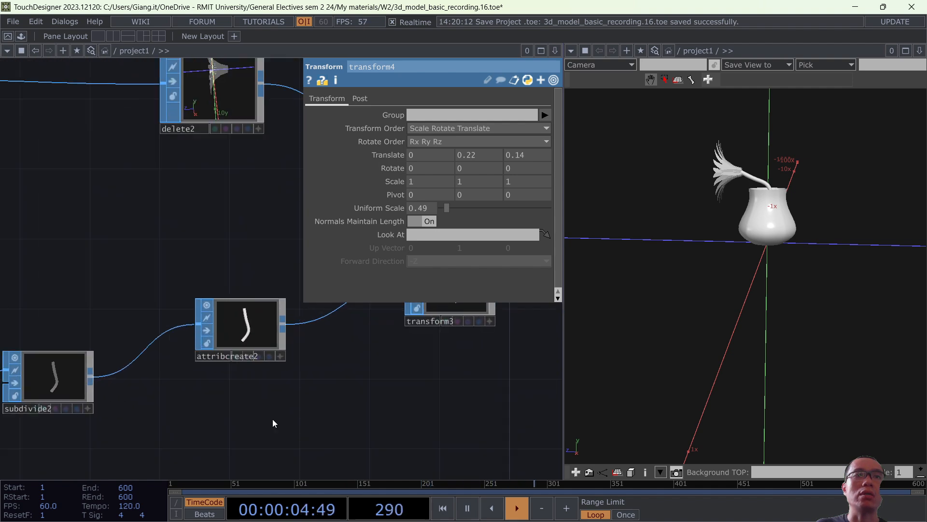
scroll(198, 416, "down", 1)
left_click_drag(115, 450, 436, 438)
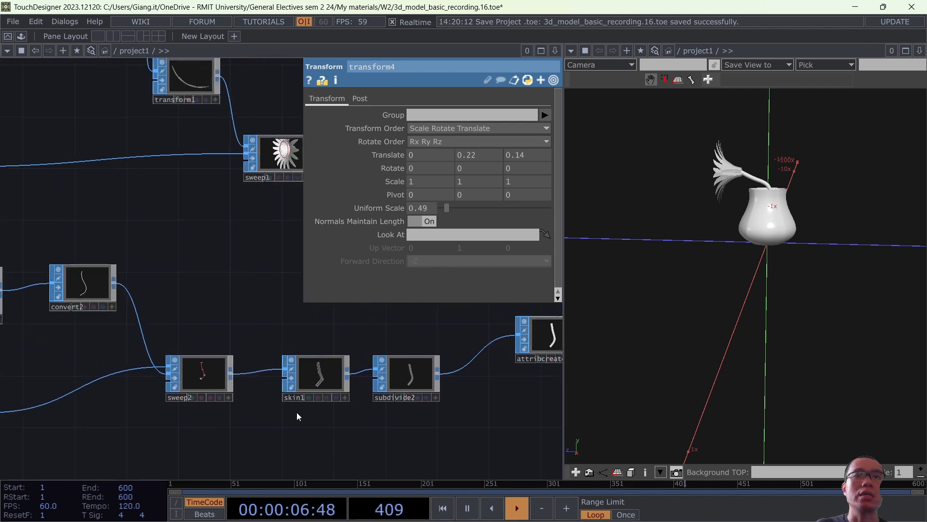
left_click(93, 300)
left_click_drag(48, 349, 224, 355)
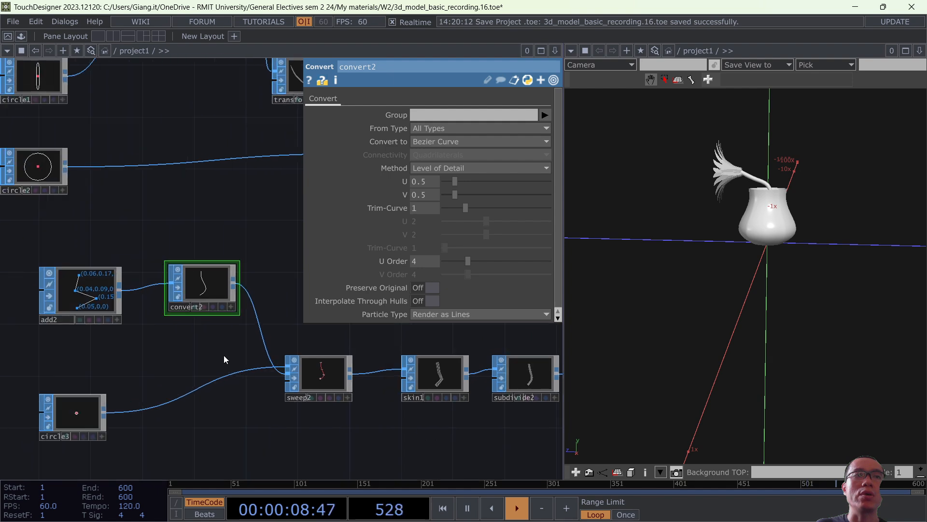
scroll(164, 297, "up", 1)
left_click(163, 297)
left_click_drag(197, 387, 101, 386)
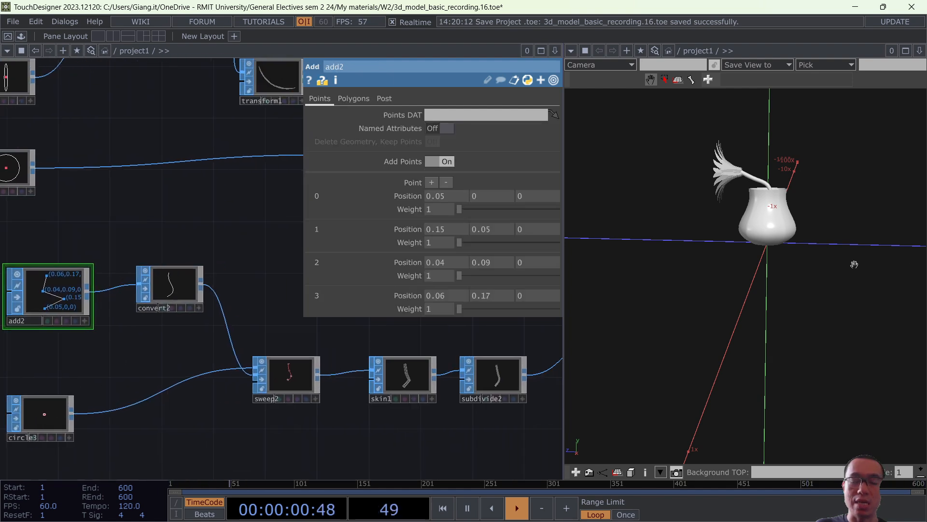
Show the 3D geometry as wireframe and examine add2's labelled points up close.
key("w")
mouse_move(840, 225)
left_mouse_down()
mouse_move(824, 221)
mouse_move(850, 222)
left_mouse_up()
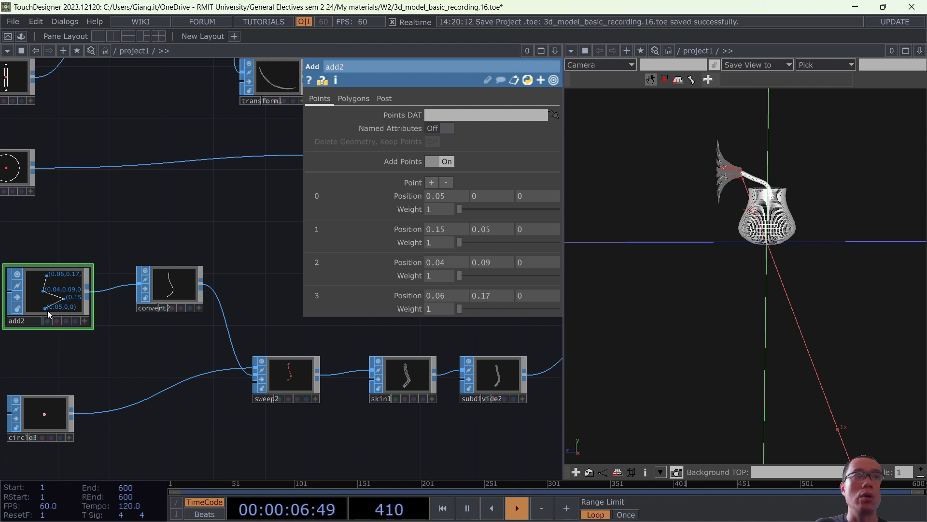
scroll(43, 310, "up", 5)
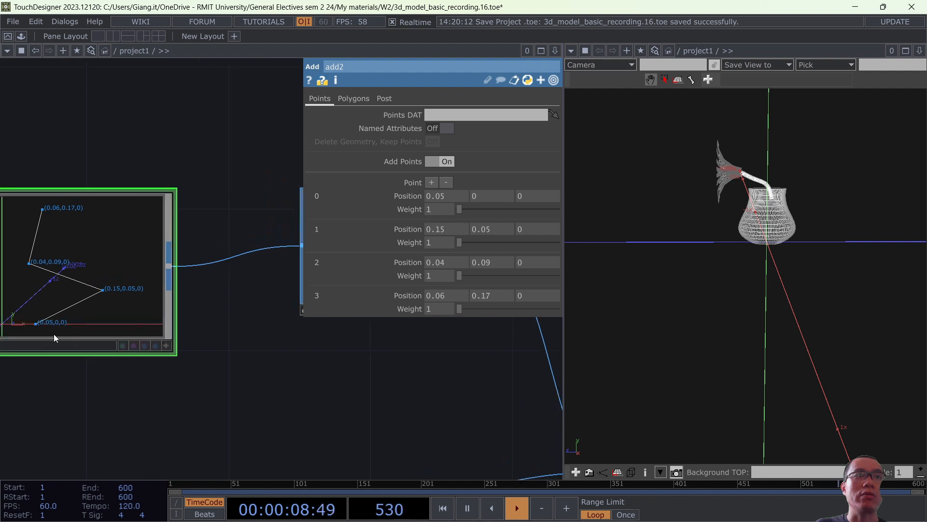
scroll(48, 332, "down", 3)
scroll(45, 325, "up", 3)
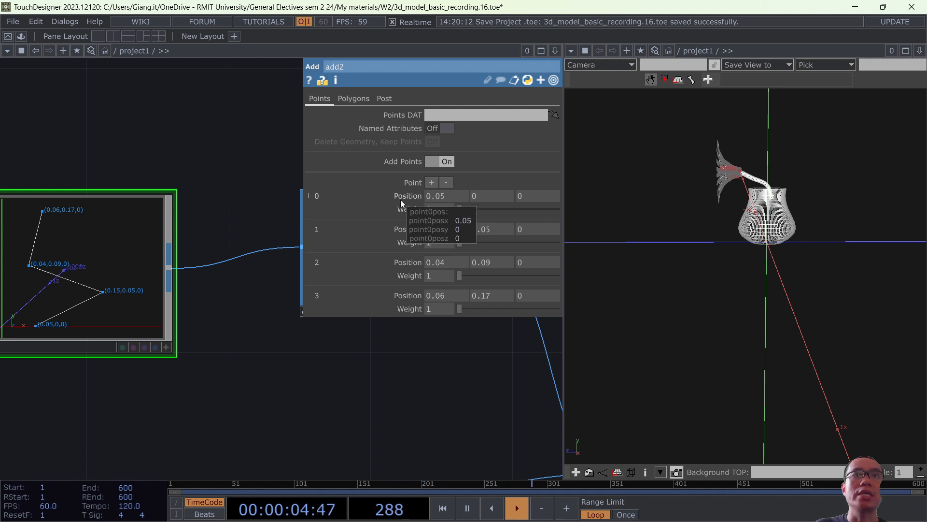
Set the position of point 0 in add2 to -0.15 in X and -0.008 in Y to reshape the stem's lower end.
middle_click_drag(487, 196, 321, 213)
middle_click_drag(271, 168, 269, 169)
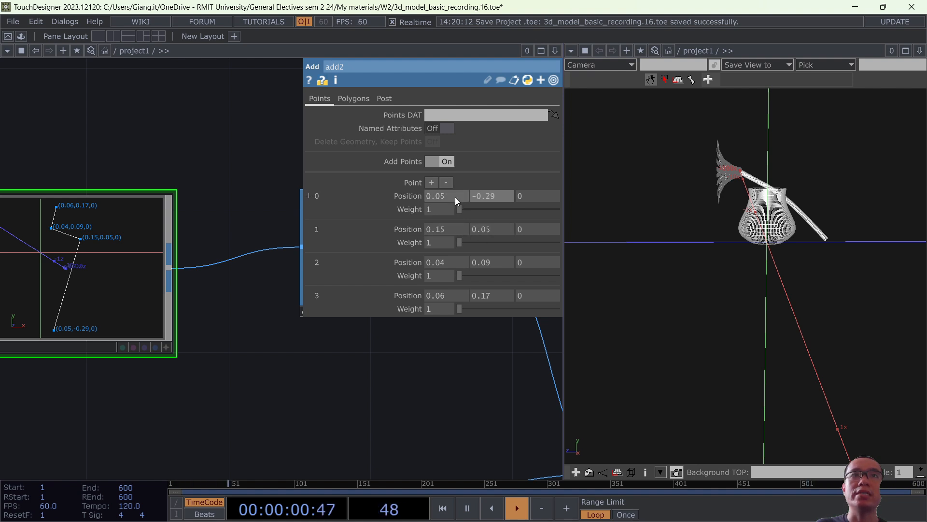
middle_click_drag(457, 196, 427, 199)
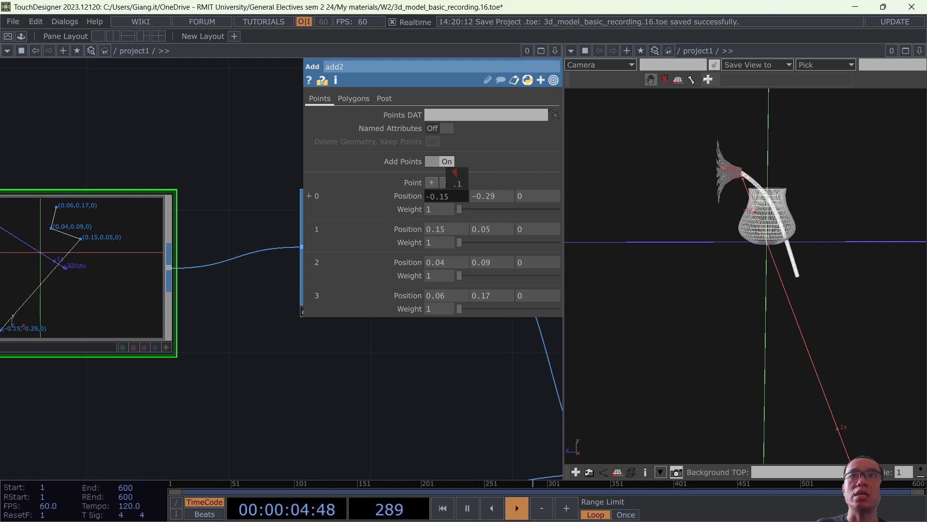
middle_click_drag(503, 196, 526, 217)
middle_click_drag(507, 173, 500, 201)
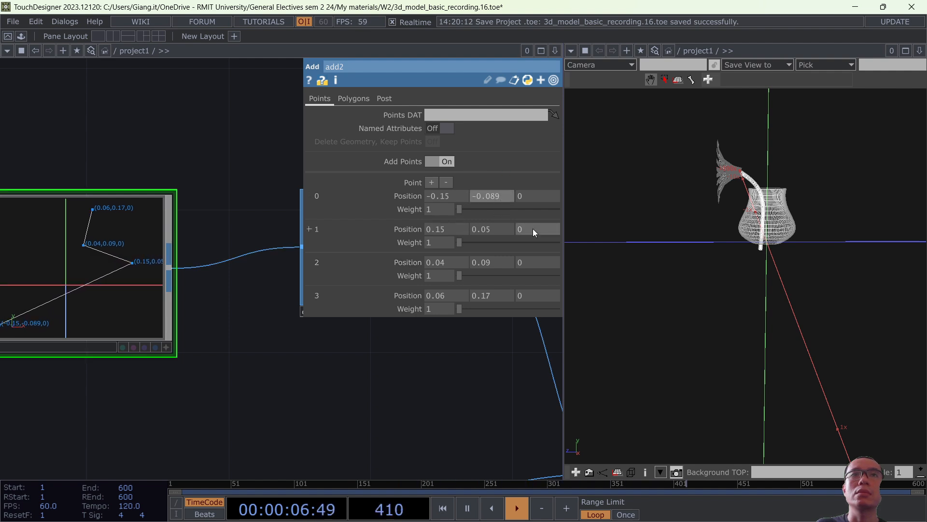
middle_click_drag(503, 225, 536, 225)
mouse_move(501, 178)
middle_mouse_down()
mouse_move(536, 179)
mouse_move(505, 179)
middle_mouse_up()
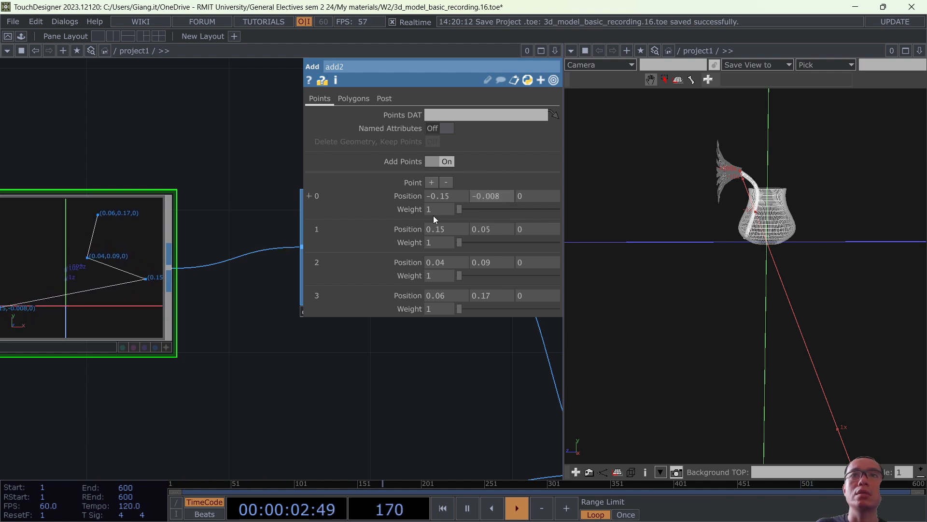
Check add2's full point layout and inspect the stem inside the wireframe vase from another angle.
left_click_drag(67, 300, 100, 298)
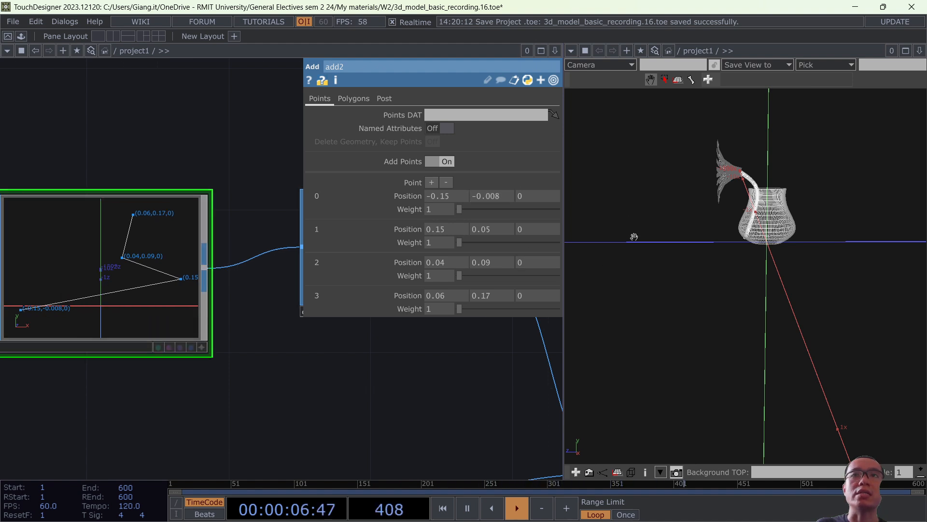
left_click_drag(746, 211, 677, 231)
left_click_drag(601, 237, 724, 268)
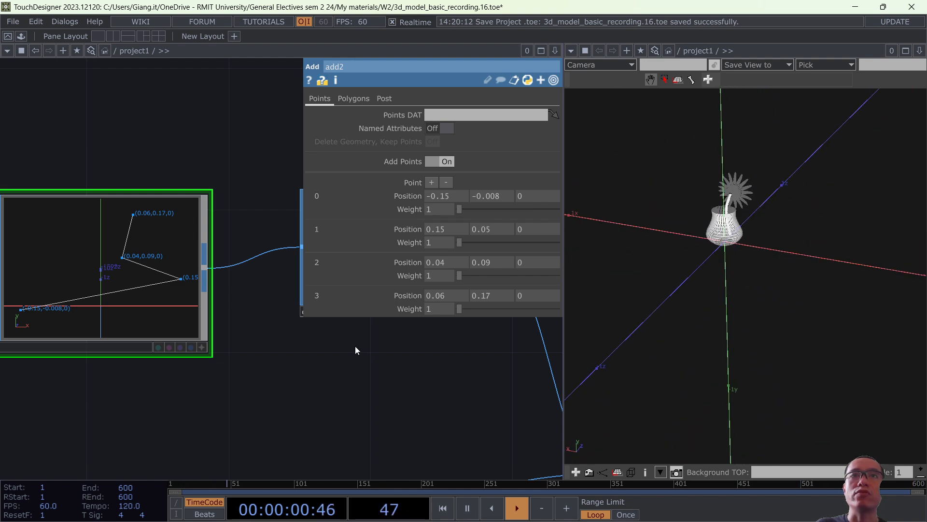
Select transform3 at the end of the stem's chain and try adjusting its translation against a close view of the vase.
middle_click_drag(215, 356, 2, 389)
left_click_drag(32, 389, 2, 389)
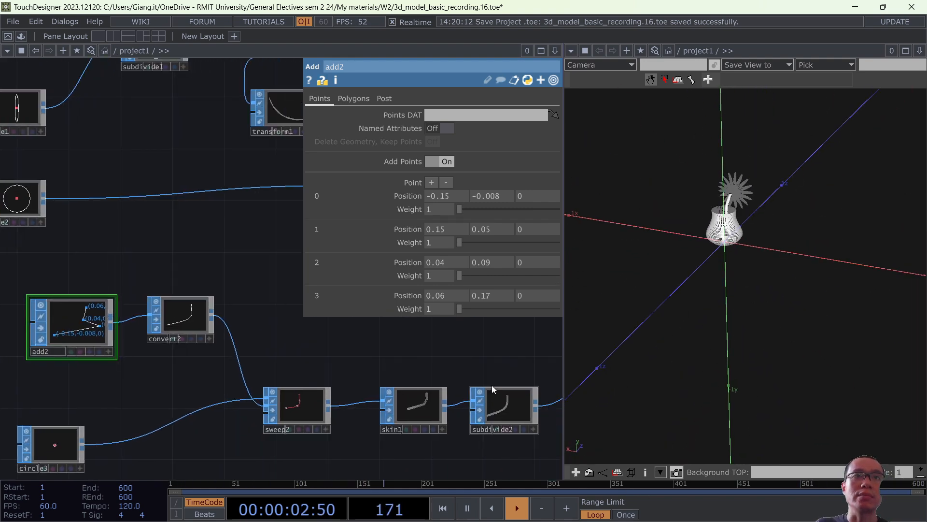
left_click_drag(522, 420, 252, 383)
left_click_drag(368, 417, 97, 420)
left_click_drag(362, 362, 226, 381)
left_click_drag(236, 428, 158, 458)
middle_click_drag(251, 385, 65, 385)
left_click(116, 366)
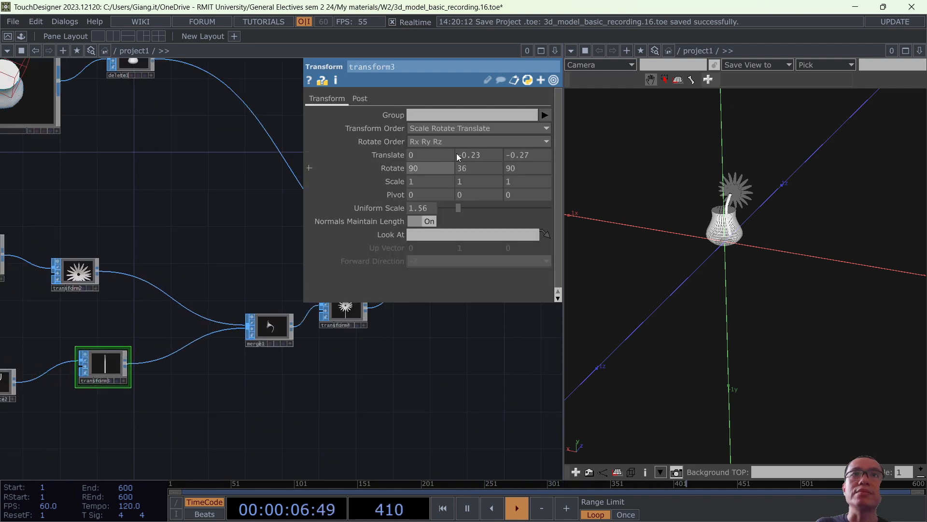
left_click_drag(765, 240, 715, 236)
scroll(718, 183, "up", 5)
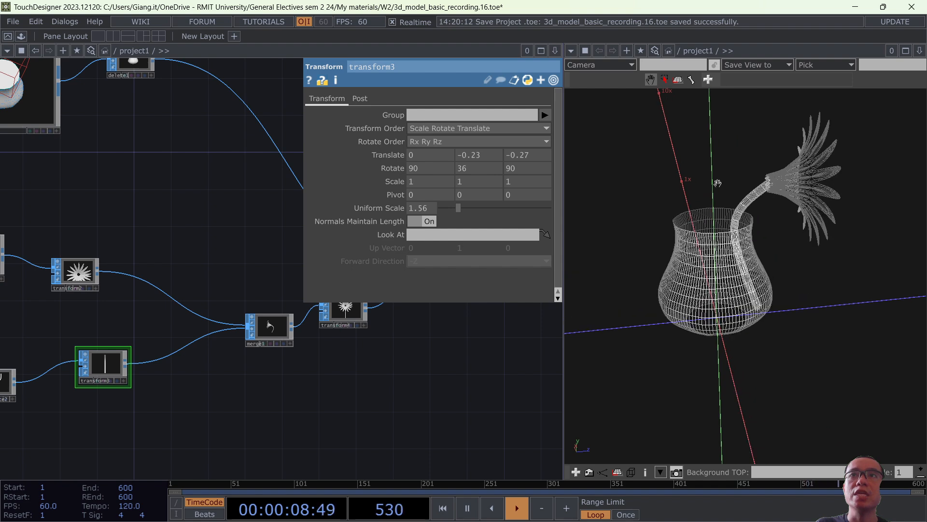
middle_click_drag(486, 159, 512, 154)
Set transform4's Z translation to 0.115 to bring the stem closer to the vase's centre.
left_click_drag(456, 334, 243, 389)
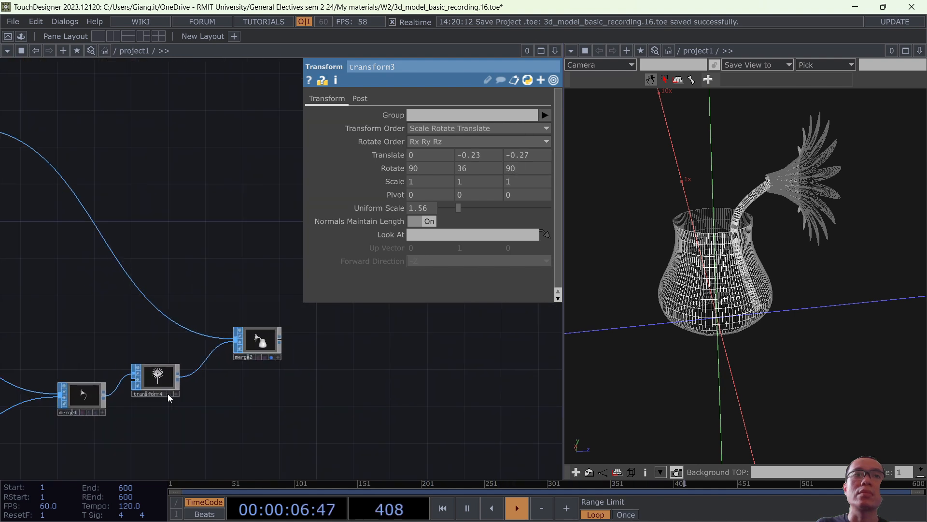
left_click(157, 379)
mouse_move(532, 154)
middle_mouse_down()
mouse_move(522, 154)
mouse_move(531, 153)
mouse_move(532, 198)
mouse_move(532, 137)
middle_mouse_up()
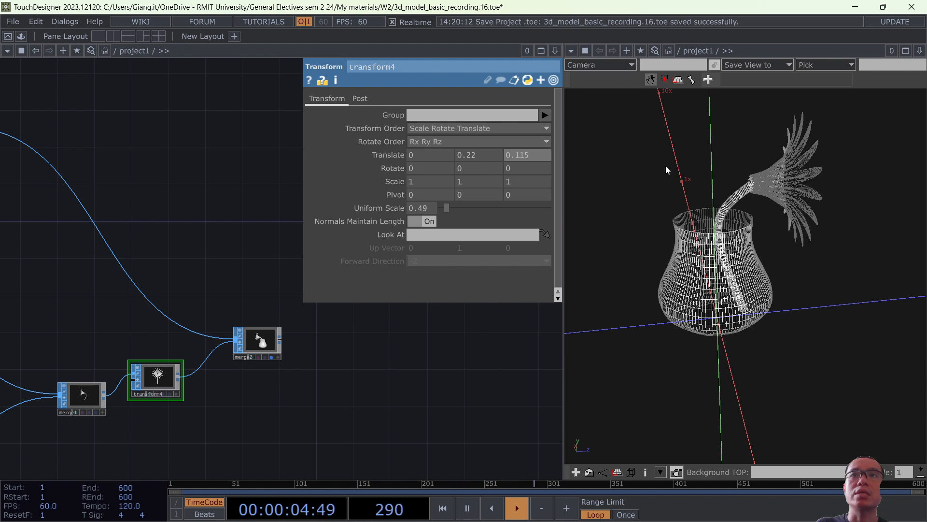
Return the 3D view to solid shading and inspect the flower in the vase from the side.
key("w")
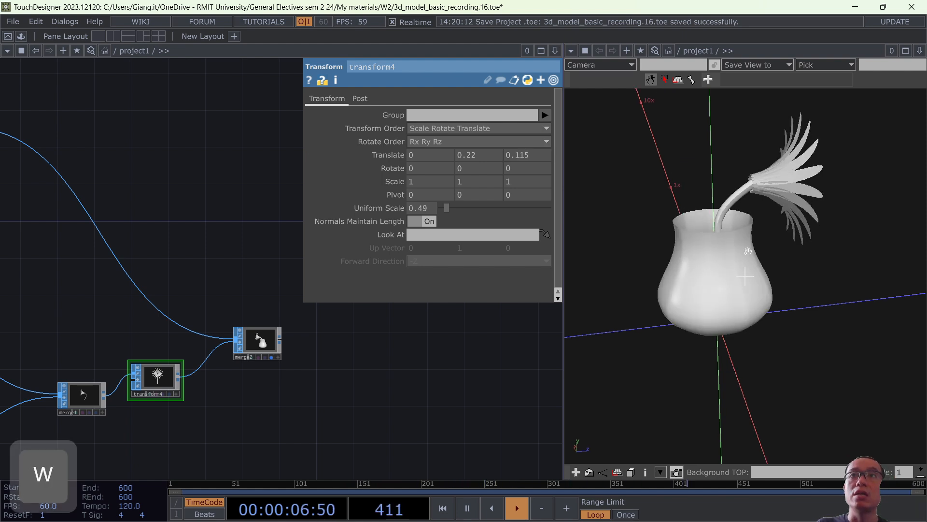
mouse_move(812, 265)
left_mouse_down()
mouse_move(901, 250)
mouse_move(848, 242)
mouse_move(777, 257)
left_mouse_up()
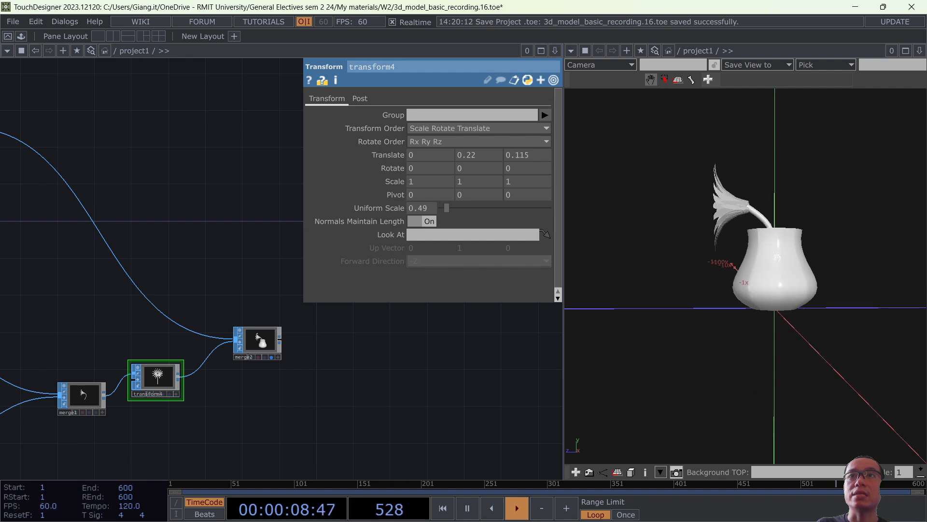
mouse_move(791, 203)
left_mouse_down()
mouse_move(861, 223)
mouse_move(804, 207)
mouse_move(794, 215)
left_mouse_up()
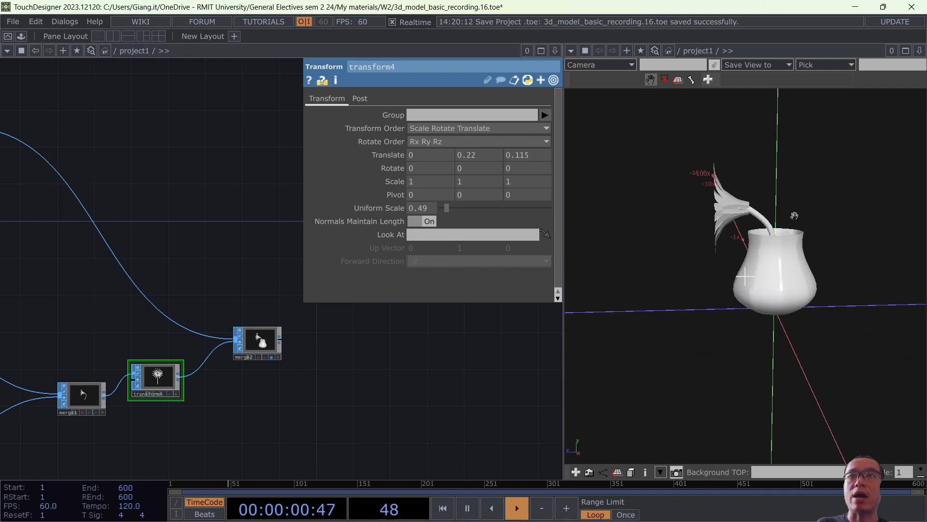
Add a Rectangle SOP in the free space below the stem's circle3 and turn on its rounded corners.
scroll(399, 375, "down", 3)
left_click_drag(381, 373, 377, 329)
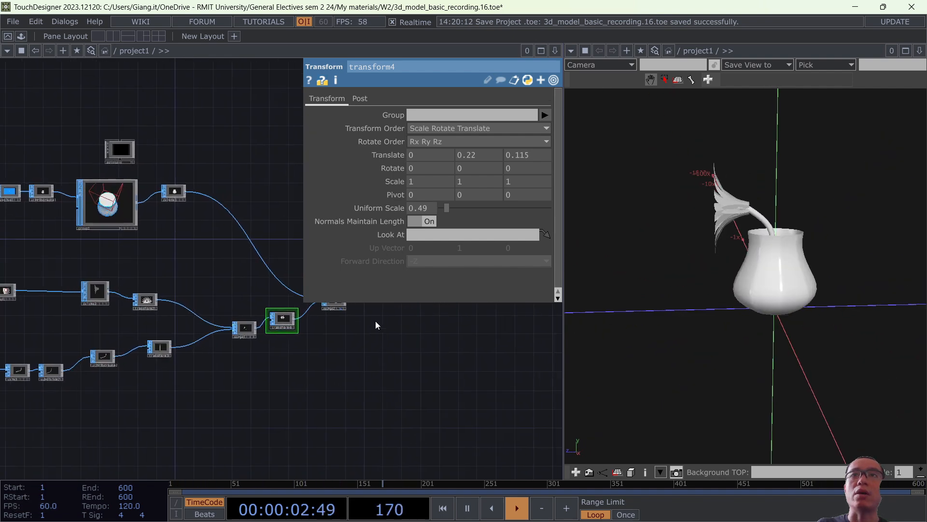
scroll(375, 321, "down", 1)
scroll(227, 370, "down", 3)
key("Tab")
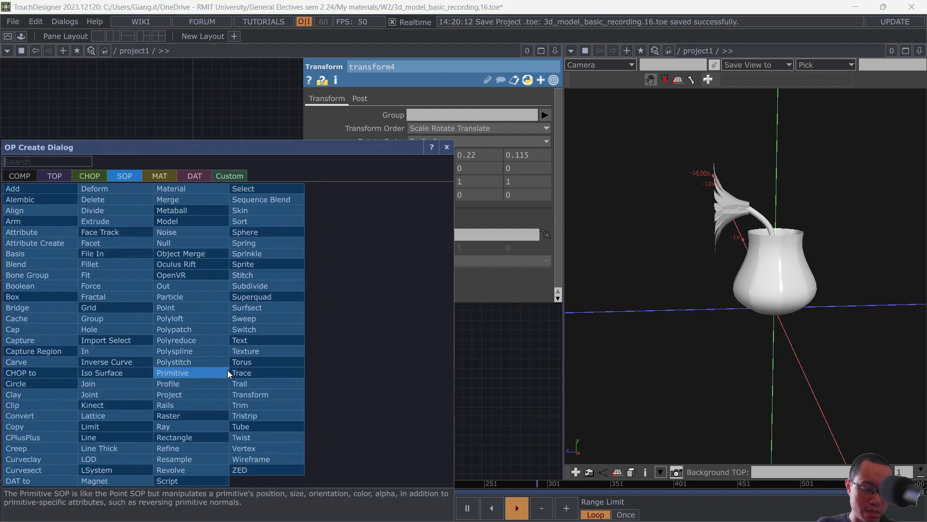
type("red")
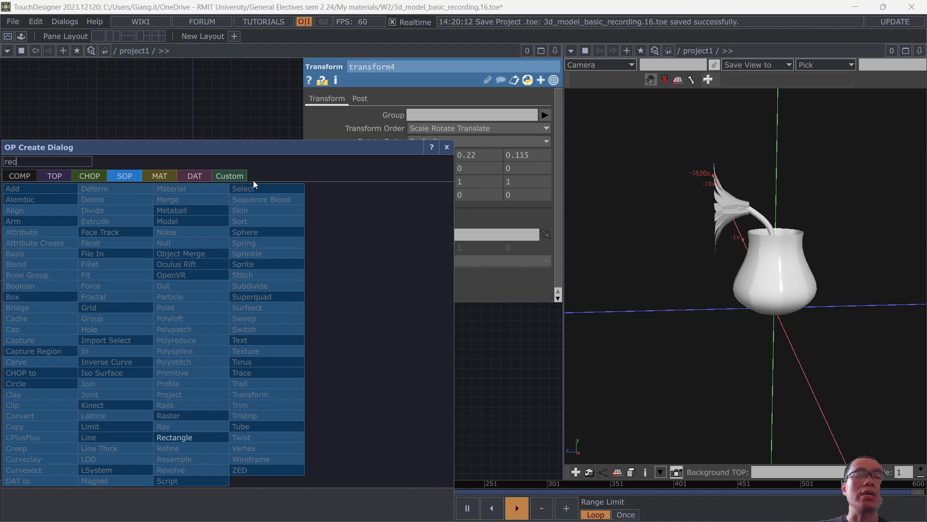
left_click(172, 437)
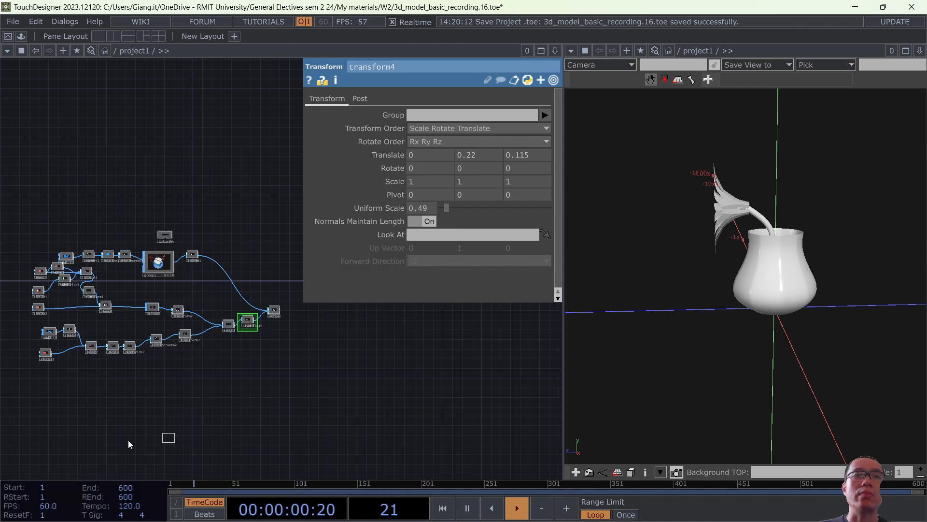
left_click(66, 405)
scroll(269, 391, "up", 3)
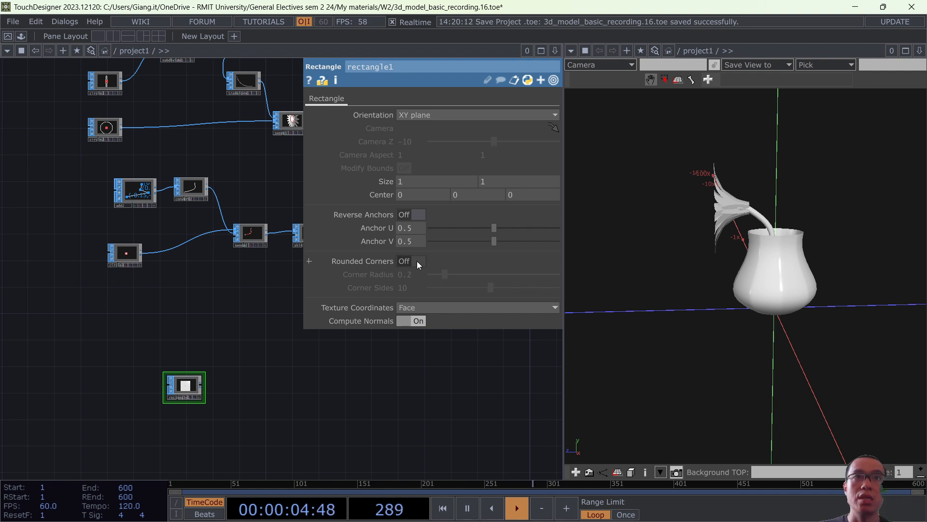
left_click_drag(184, 386, 126, 334)
scroll(136, 312, "up", 5)
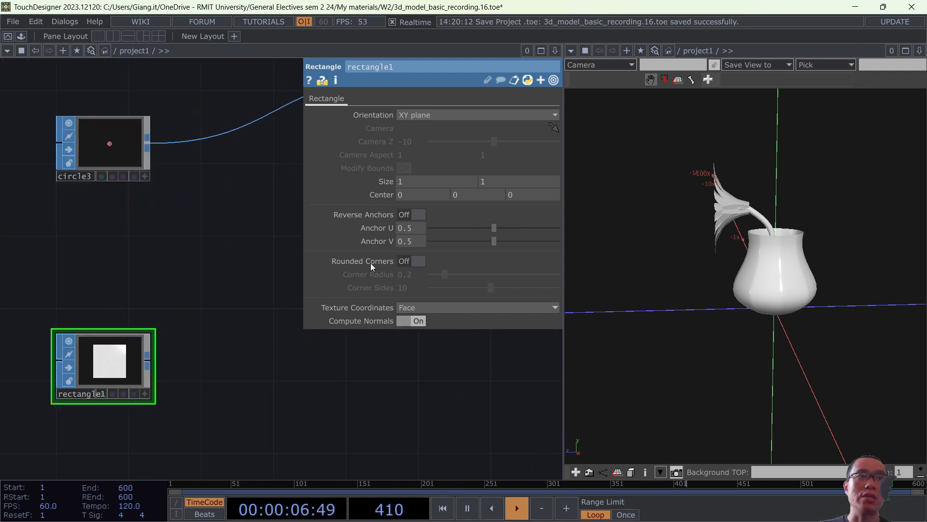
left_click(413, 261)
Add an Extrude SOP beside rectangle1 and wire rectangle1 into it.
key("Tab")
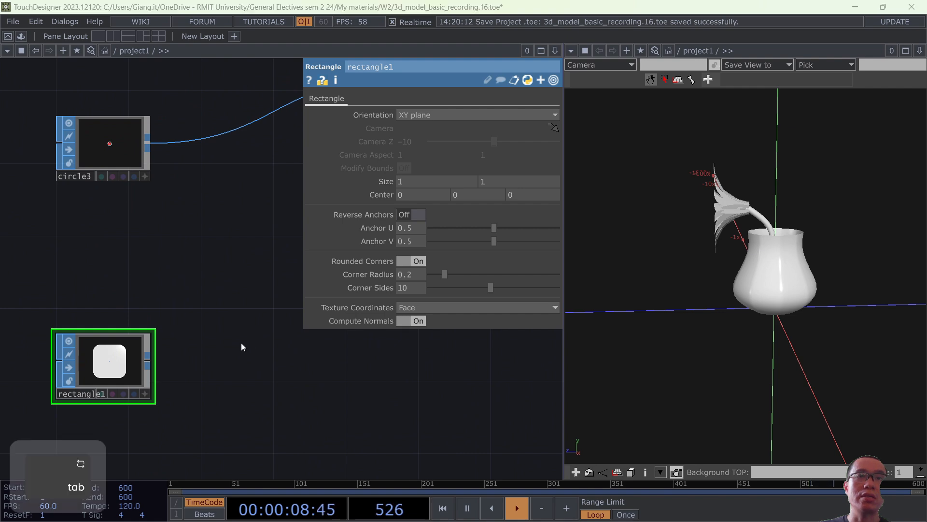
type("ex")
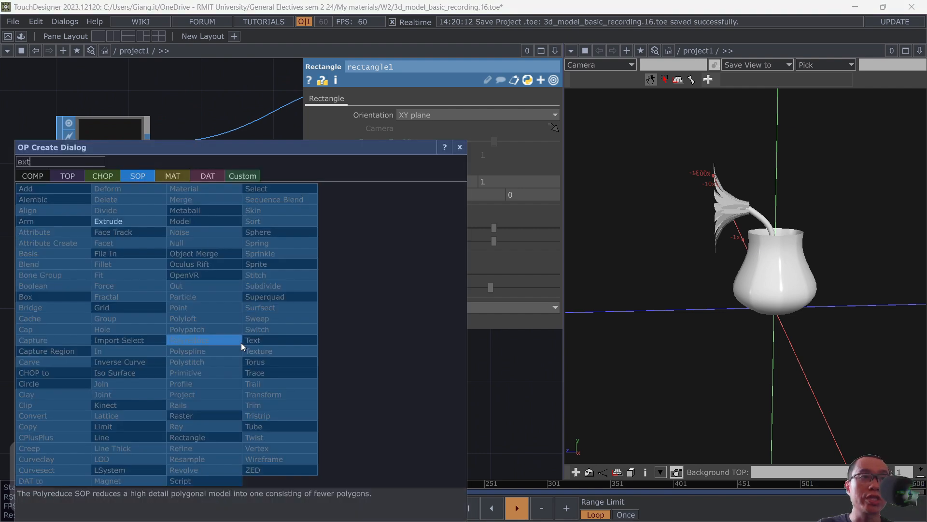
type("t")
left_click(142, 222)
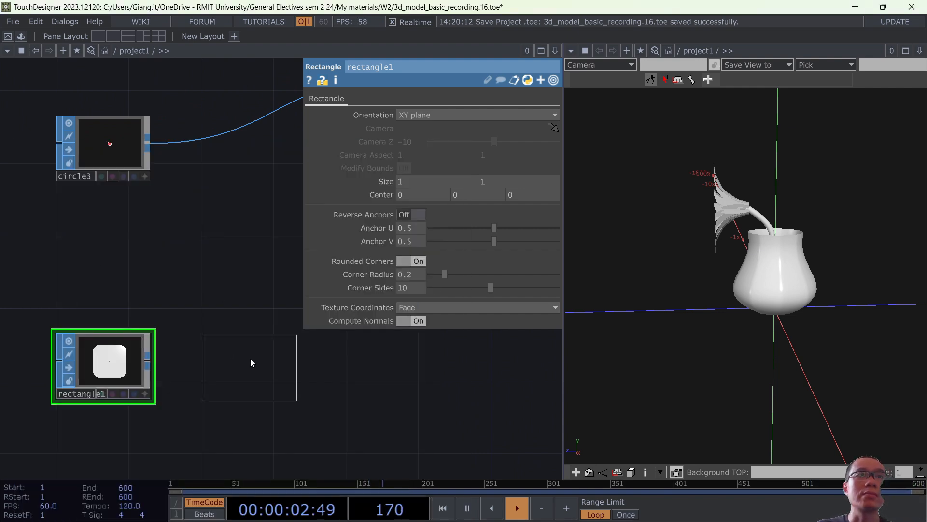
left_click(230, 367)
left_click_drag(222, 360, 148, 360)
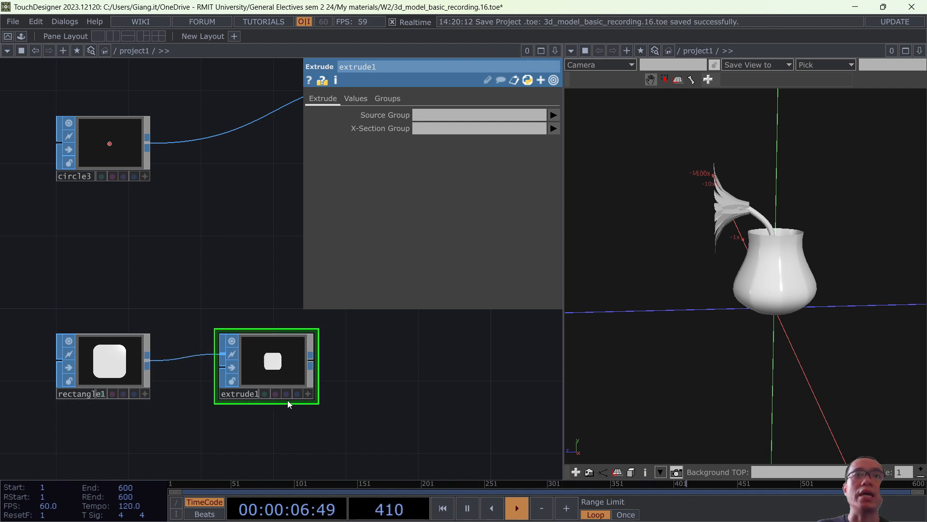
Turn extrude1's preview to show its thickness and set the Depth Scale to 0.071.
left_click(308, 394)
mouse_move(288, 366)
left_mouse_down()
mouse_move(299, 355)
mouse_move(305, 363)
left_mouse_up()
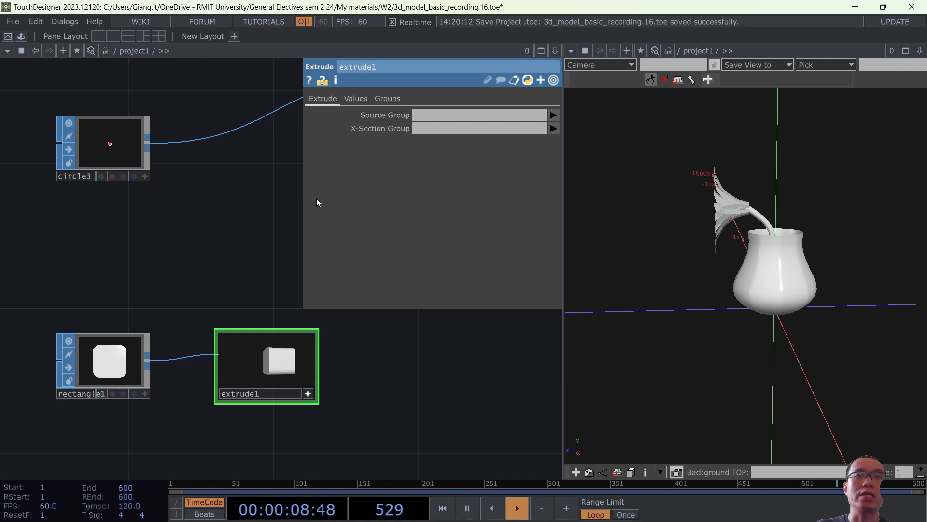
left_click(358, 98)
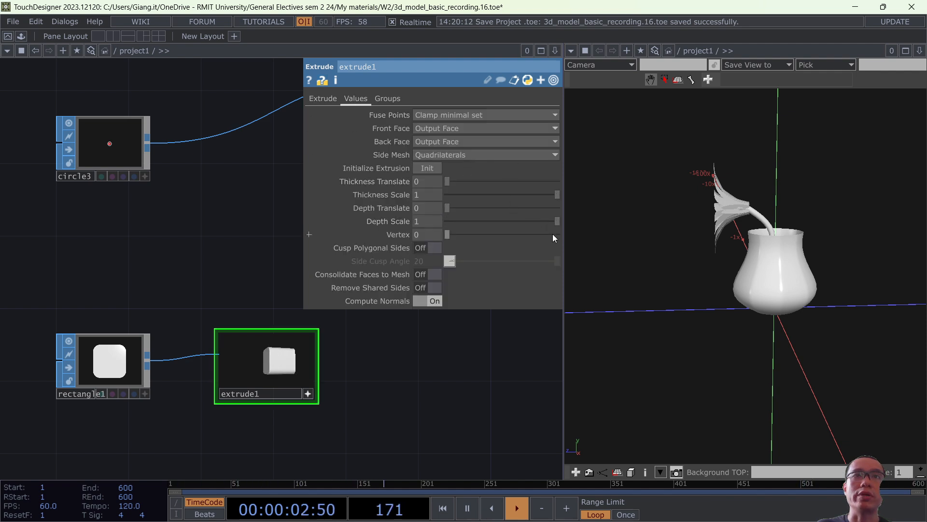
left_click_drag(558, 221, 456, 222)
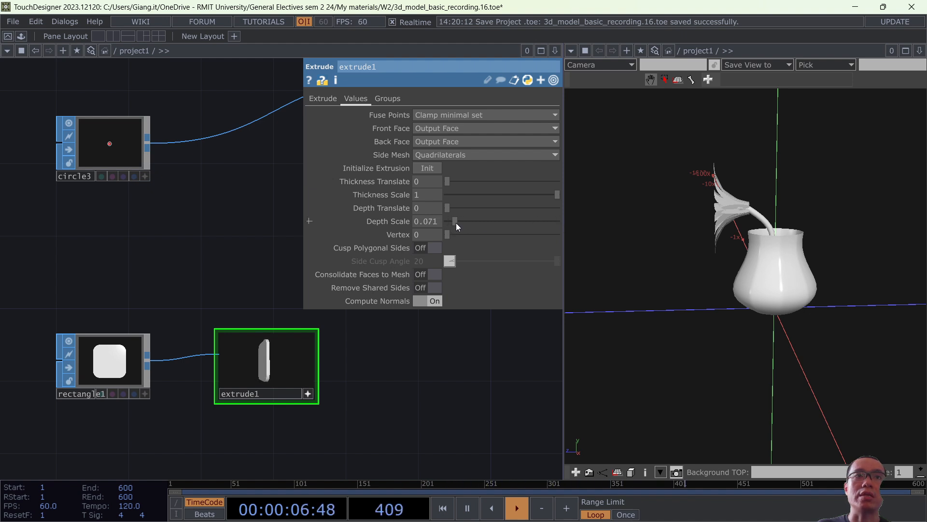
Move extrude1 along below the stem's chain and connect its output to merge1 with the flower and stem.
scroll(352, 393, "down", 2)
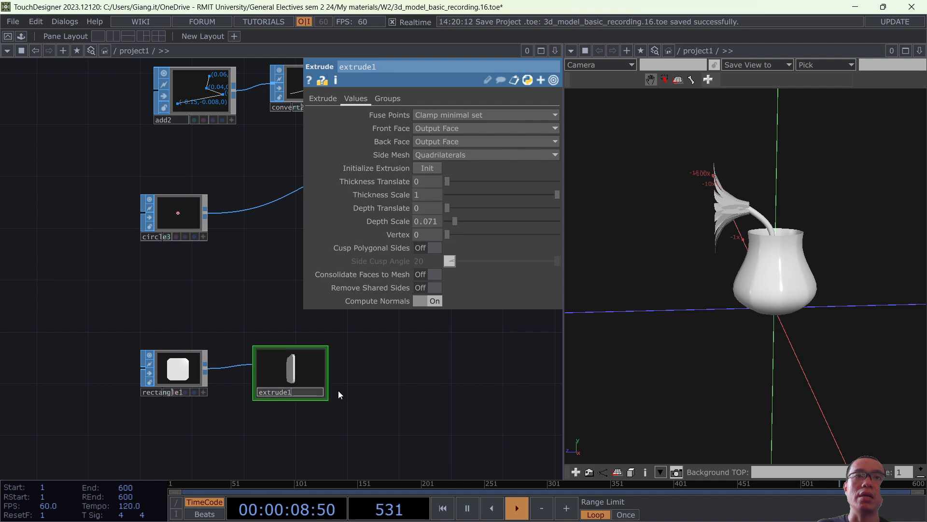
scroll(338, 390, "down", 5)
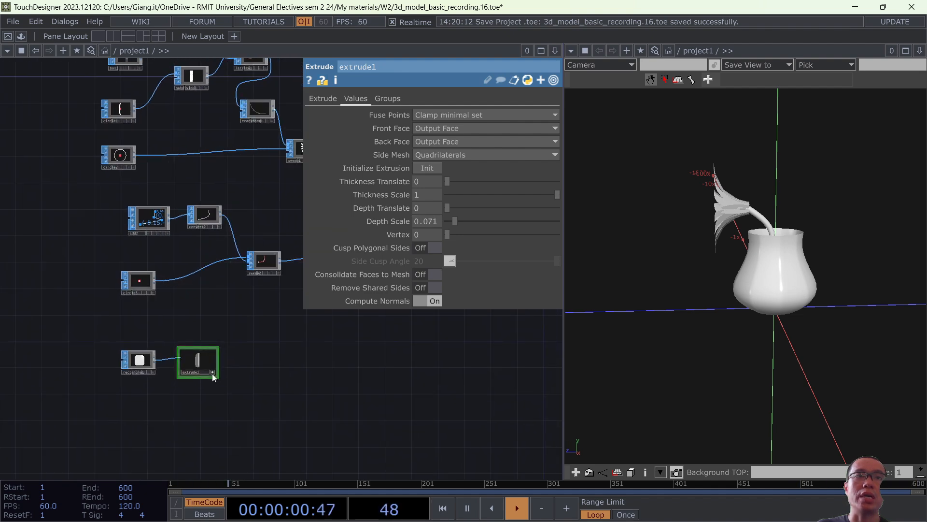
left_click(212, 372)
scroll(385, 367, "down", 3)
left_click_drag(385, 368, 280, 386)
scroll(187, 399, "down", 2)
left_click_drag(134, 387, 99, 452)
scroll(353, 395, "up", 3)
scroll(270, 382, "down", 2)
left_click_drag(128, 403, 271, 261)
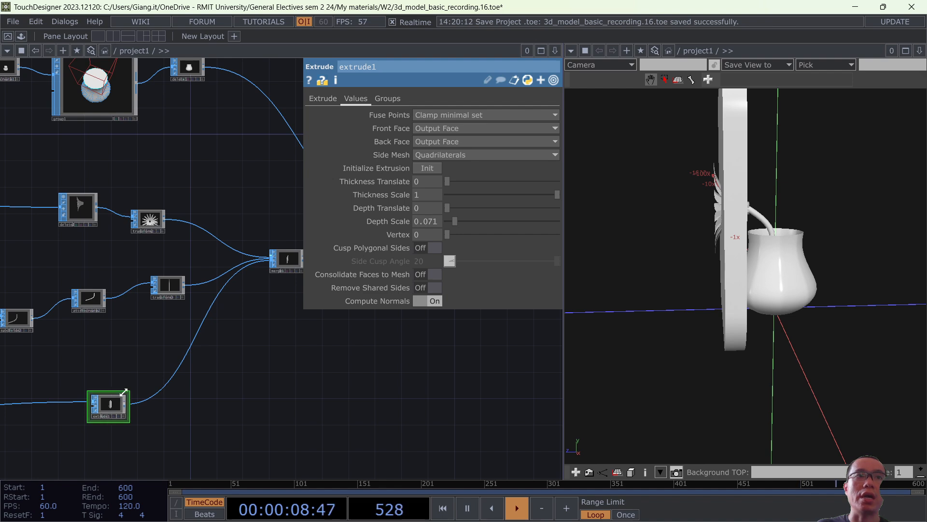
Insert a Transform SOP on the connection between rectangle1 and extrude1.
left_click_drag(284, 396, 524, 391)
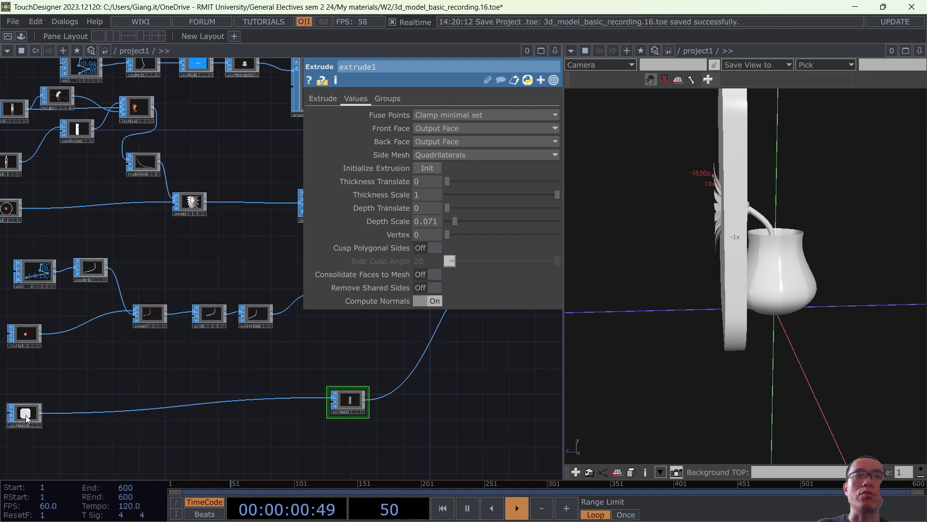
left_click(25, 415)
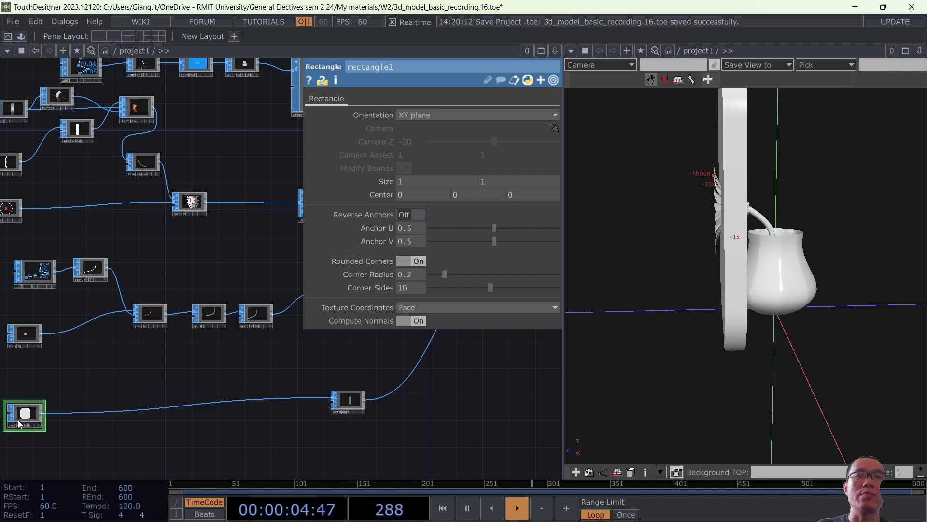
scroll(18, 420, "up", 5)
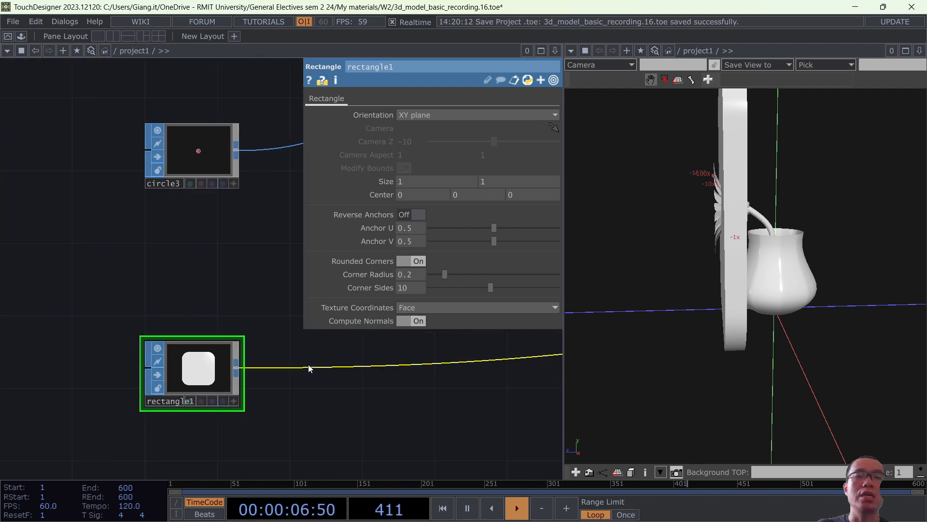
right_click(308, 365)
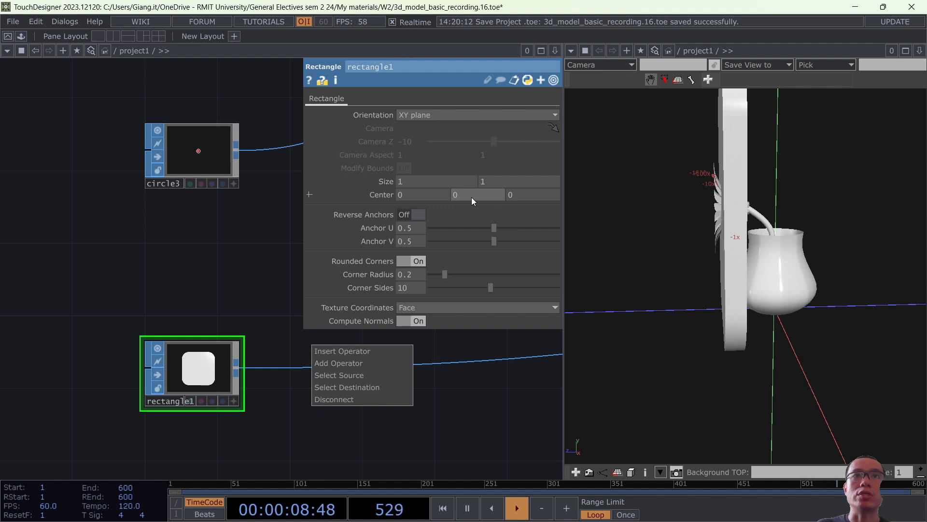
left_click(258, 375)
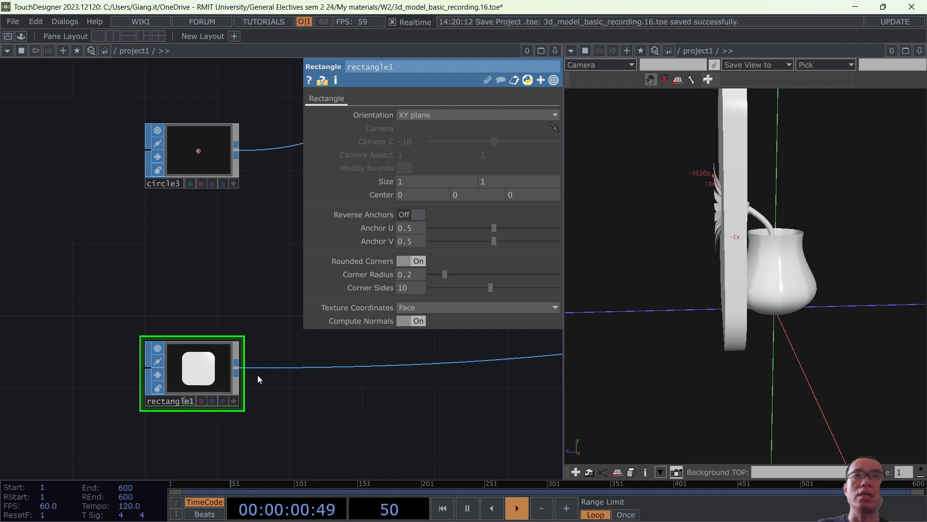
right_click(348, 367)
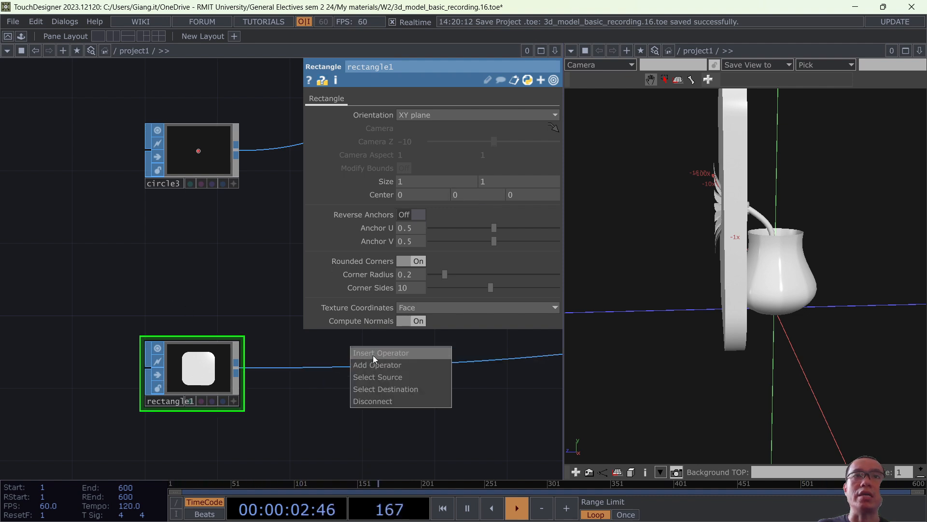
left_click(373, 355)
type("tran")
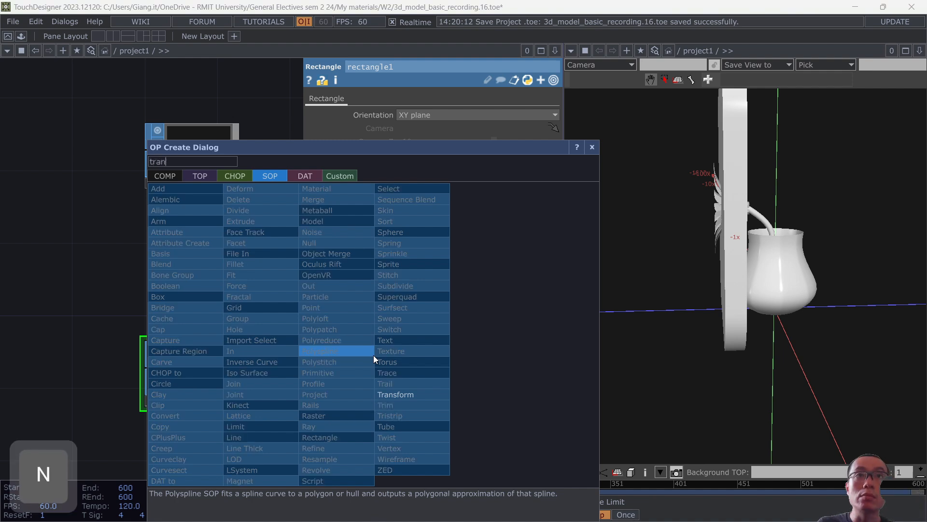
left_click(398, 394)
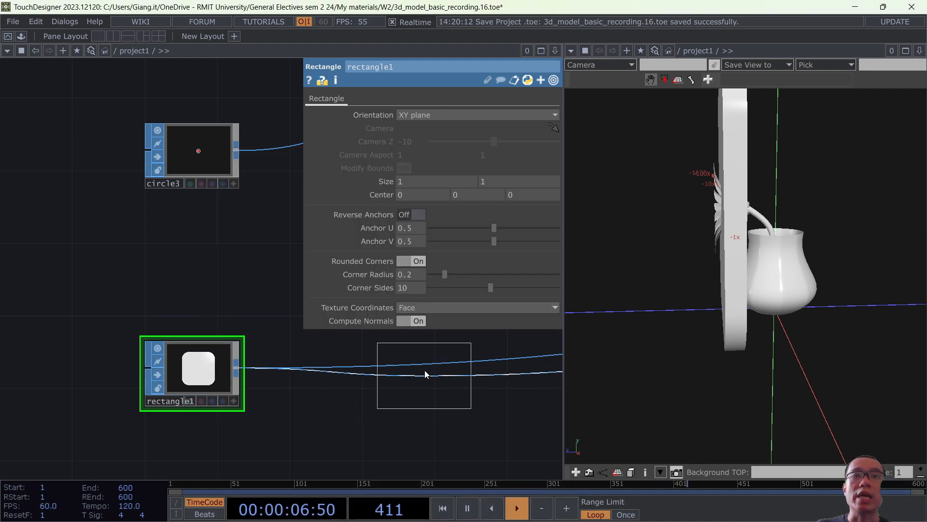
left_click(428, 357)
left_click_drag(444, 403, 96, 421)
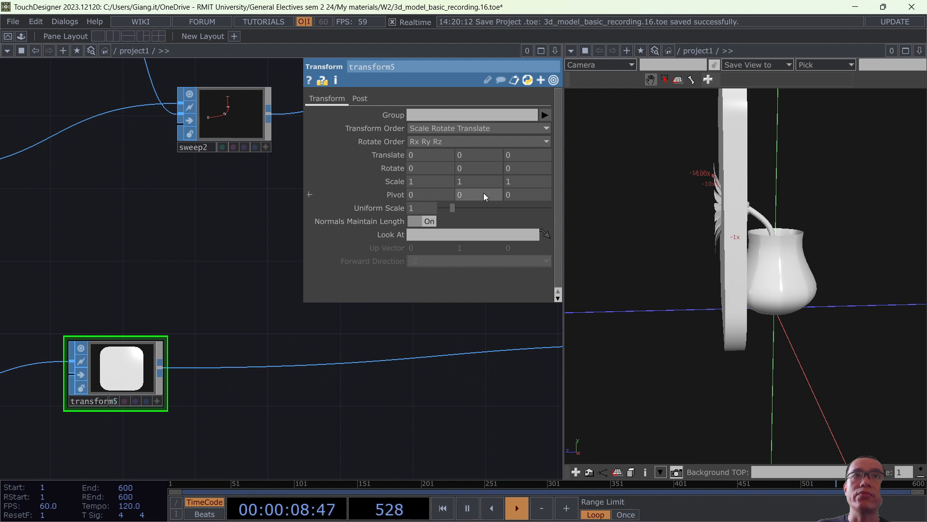
Try a Y rotation of 90 on transform5 and reset it to 0.
left_click(483, 167)
type("90")
key("Return")
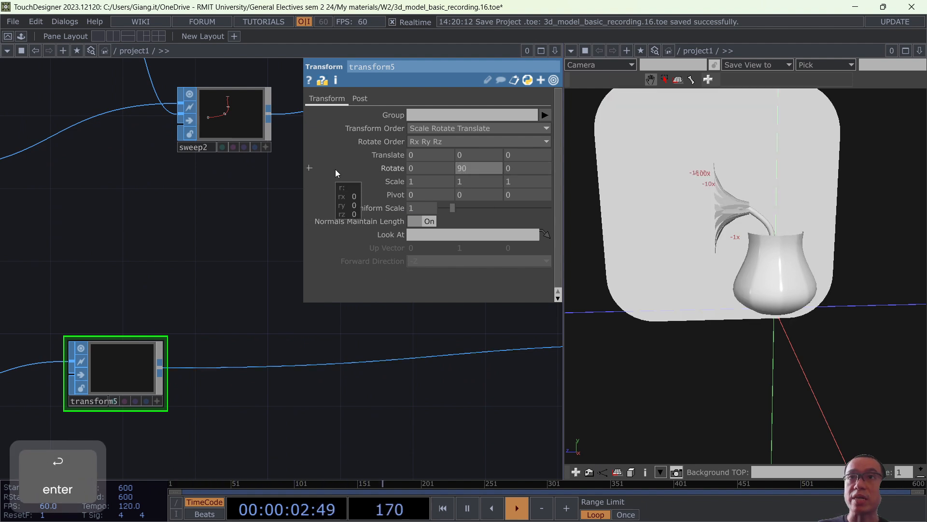
left_click(477, 169)
type("0")
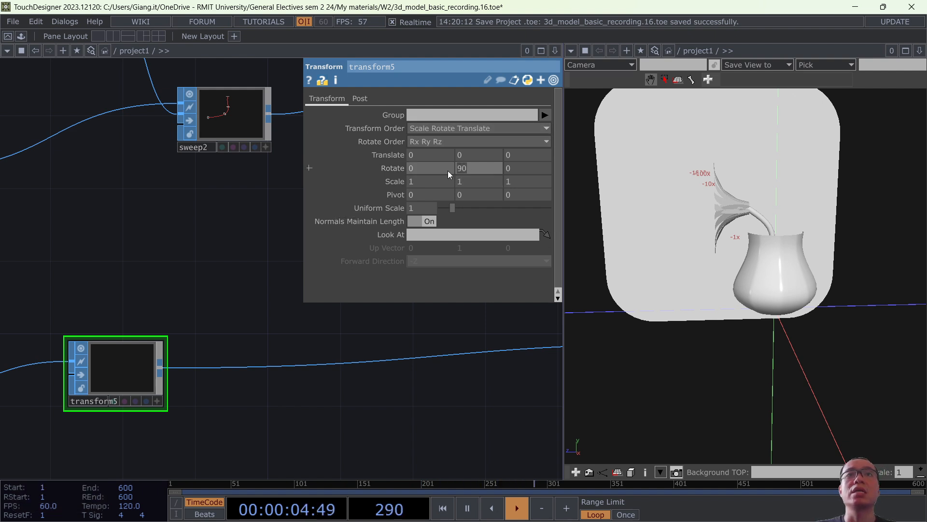
key("Return")
Set transform5's X rotation to 90 to lay the rounded slab flat.
left_click(436, 169)
type("90")
key("Return")
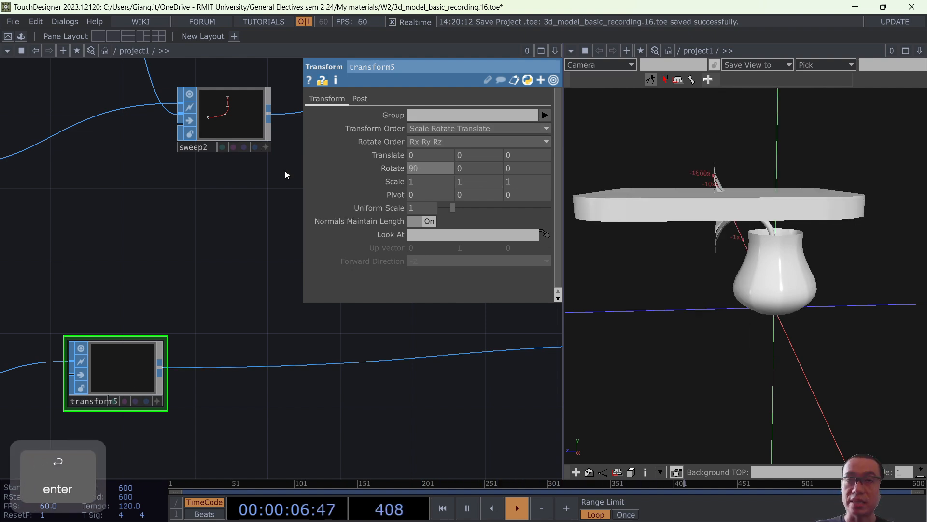
Set transform5's translation to -0.5 in Y and -0.2 in Z to place the slab beneath the vase.
scroll(337, 312, "down", 4)
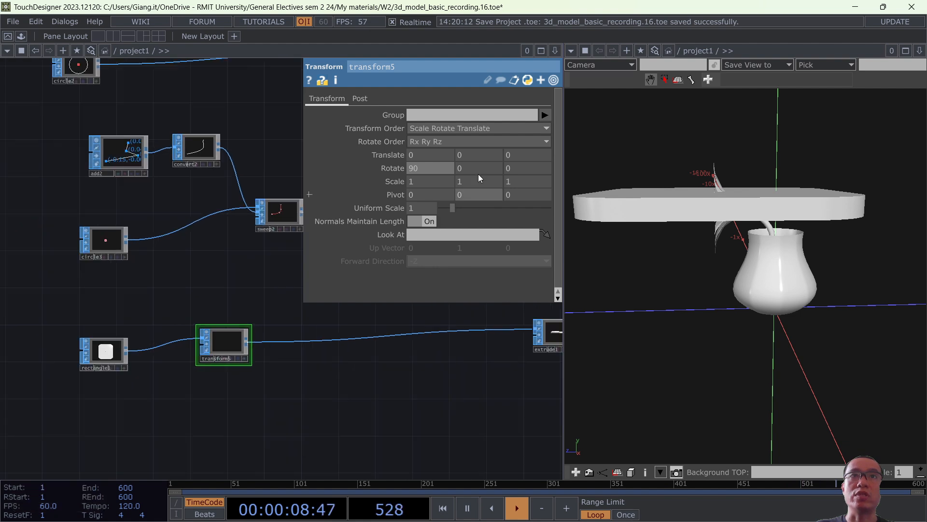
middle_click_drag(485, 155, 503, 180)
middle_click_drag(487, 131, 485, 136)
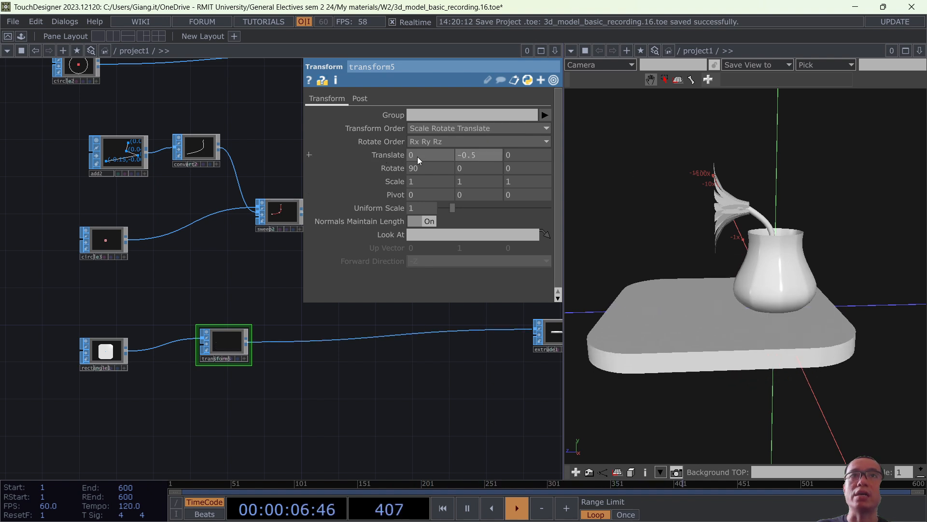
mouse_move(417, 157)
middle_mouse_down()
mouse_move(424, 143)
mouse_move(411, 131)
mouse_move(427, 155)
mouse_move(425, 143)
middle_mouse_up()
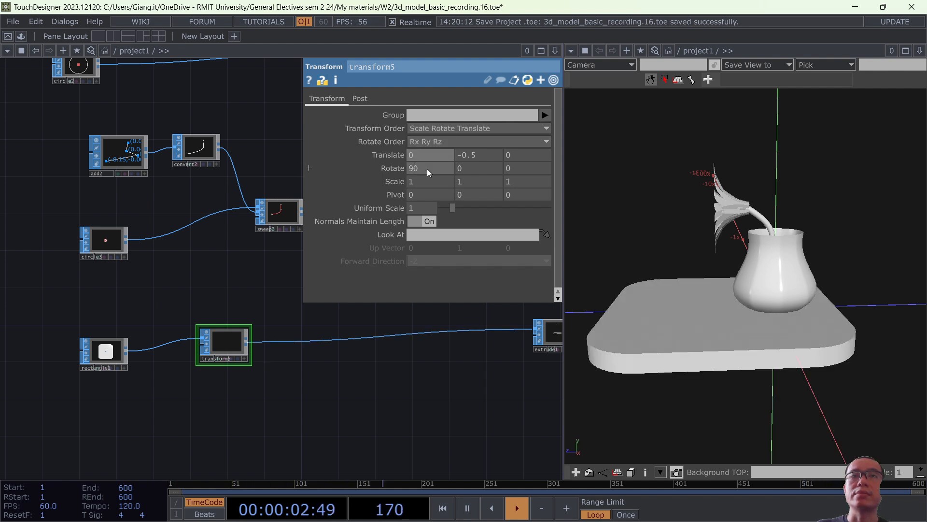
mouse_move(521, 154)
middle_mouse_down()
mouse_move(536, 155)
mouse_move(516, 155)
middle_mouse_up()
left_click_drag(764, 274, 650, 318)
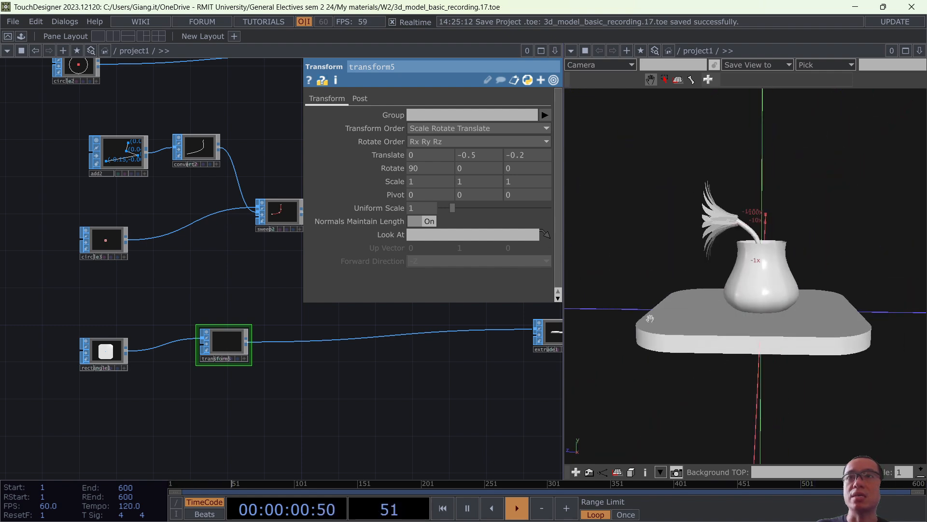
Examine how extrude1, the flower and the stem feed through merge1 and transform4 into the final merge with the vase.
left_click_drag(413, 438, 34, 425)
left_click_drag(276, 361, 98, 374)
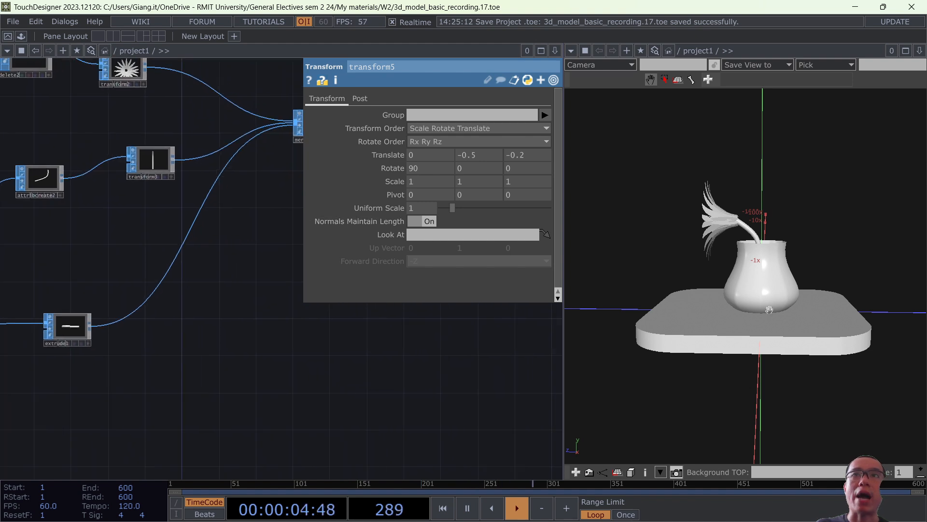
scroll(262, 253, "down", 3)
left_click_drag(244, 289, 96, 357)
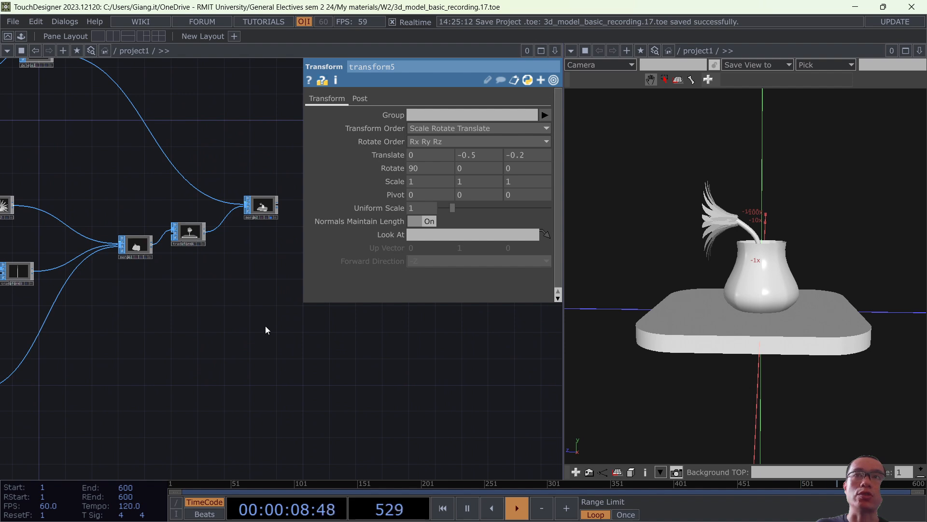
left_click_drag(266, 326, 171, 324)
scroll(201, 256, "up", 3)
left_click_drag(120, 289, 376, 371)
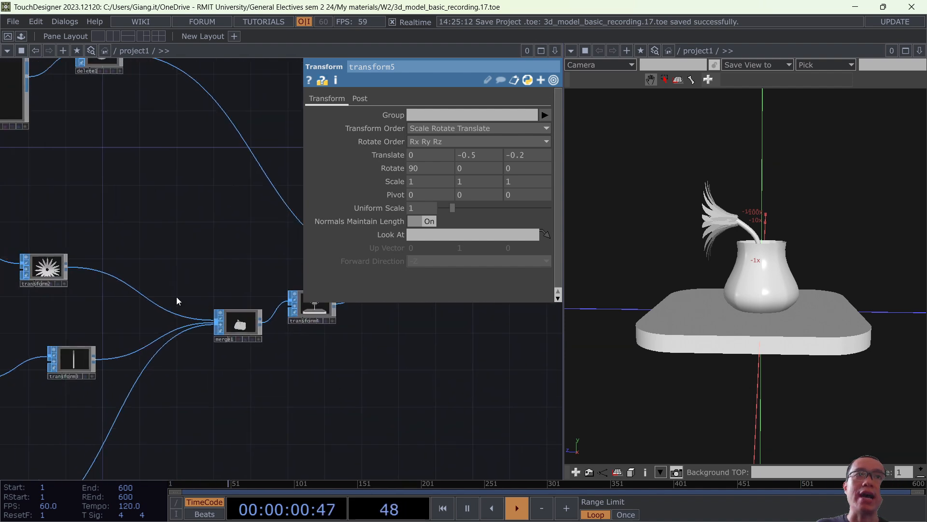
Make room between delete2 and transform2 and insert a Noise SOP into their connection.
scroll(176, 299, "down", 3)
left_click_drag(113, 310, 181, 300)
scroll(175, 254, "up", 8)
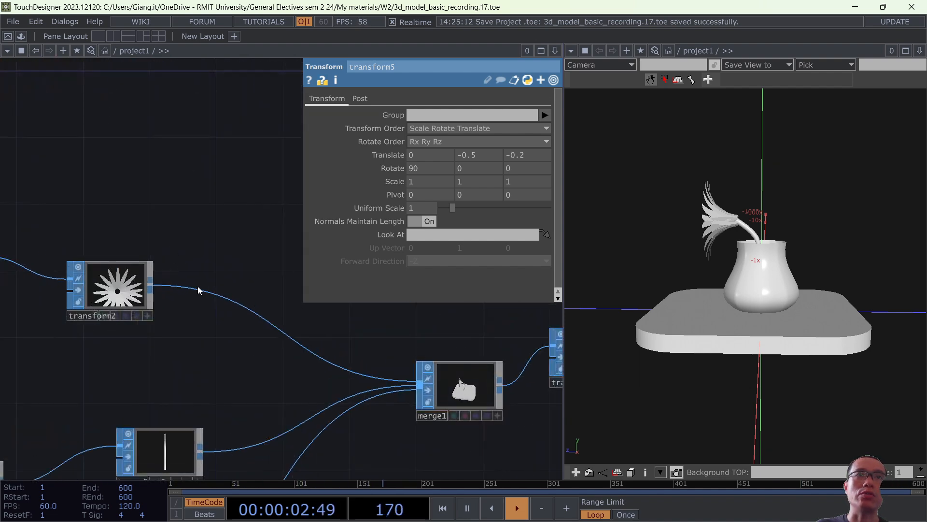
left_click_drag(211, 262, 390, 303)
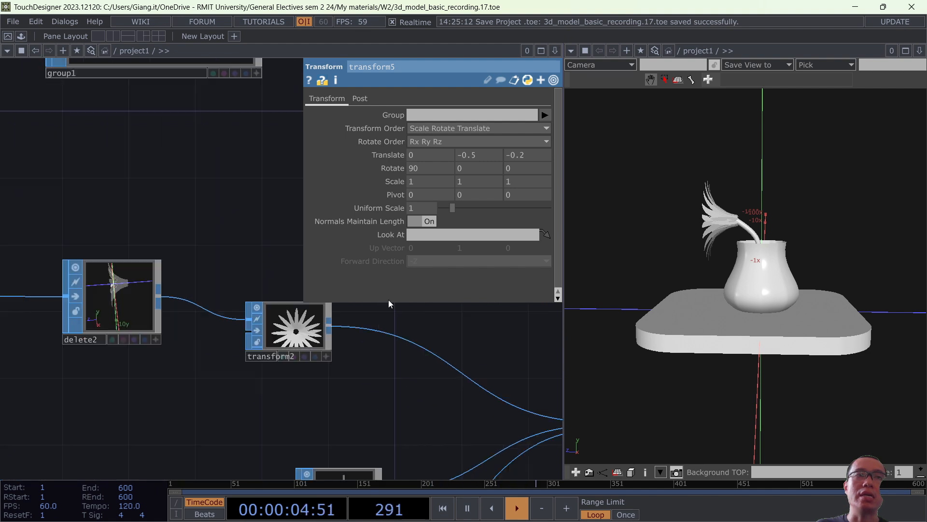
left_click_drag(217, 422, 333, 375)
left_click_drag(258, 267, 75, 250)
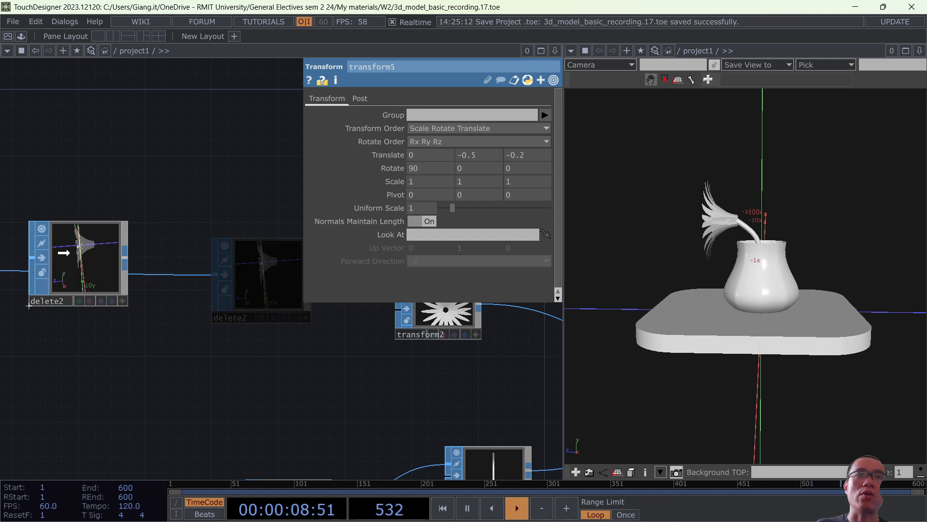
right_click(182, 260)
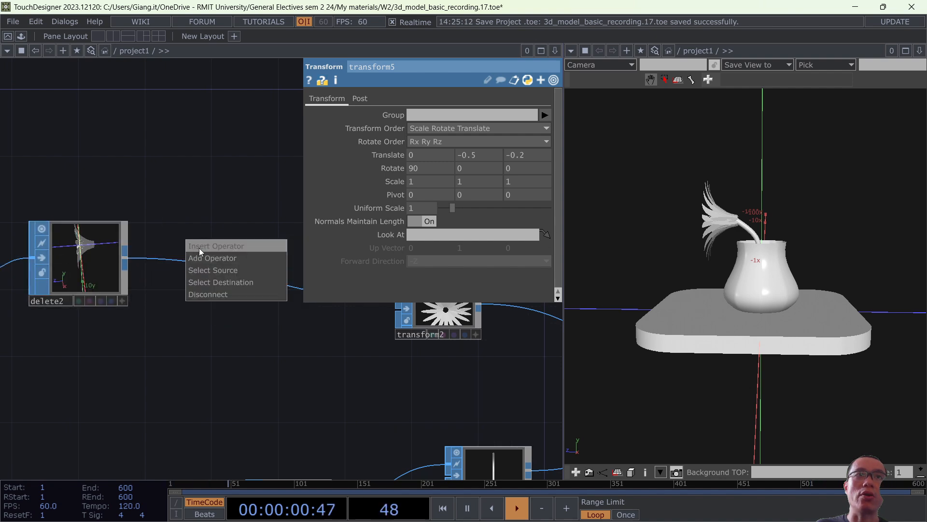
left_click(199, 248)
type("noise")
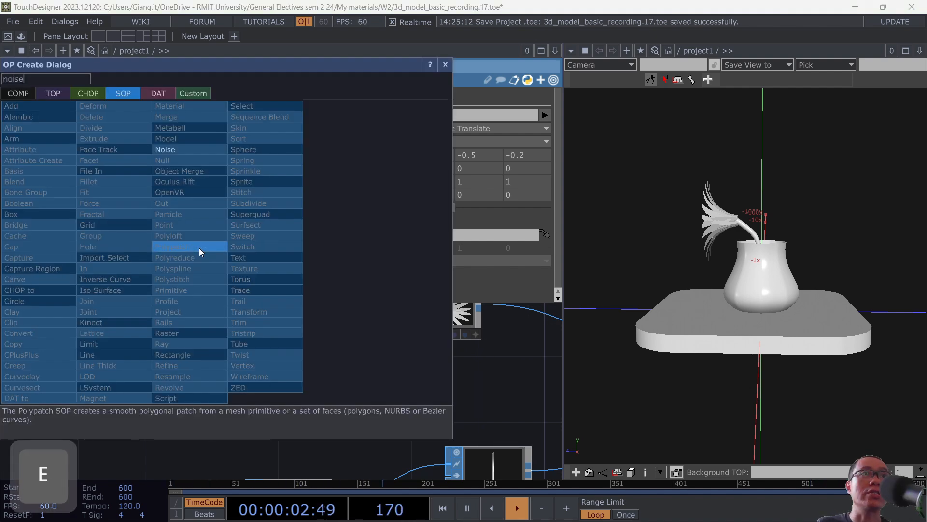
left_click(216, 150)
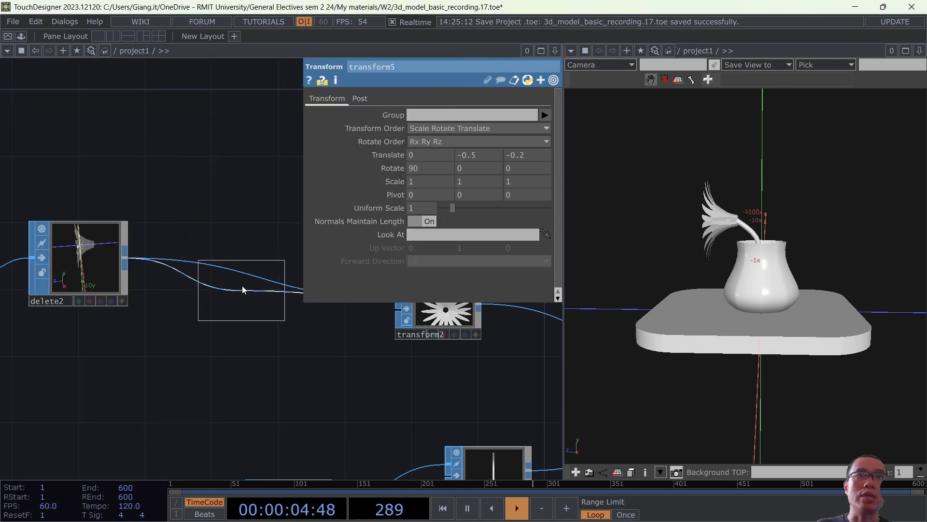
left_click(242, 278)
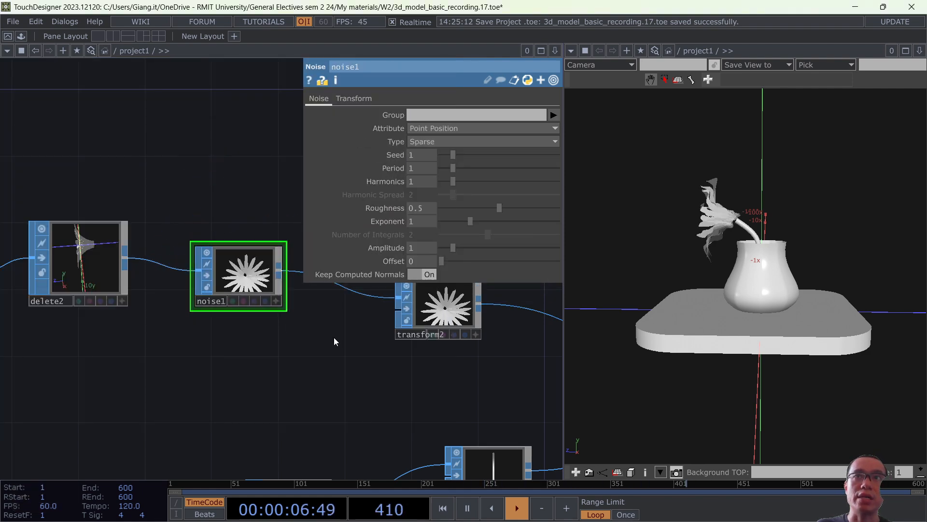
Try a Period of 0.43 on noise1 and inspect the petals from the side.
left_click_drag(265, 340, 173, 342)
scroll(155, 289, "up", 5)
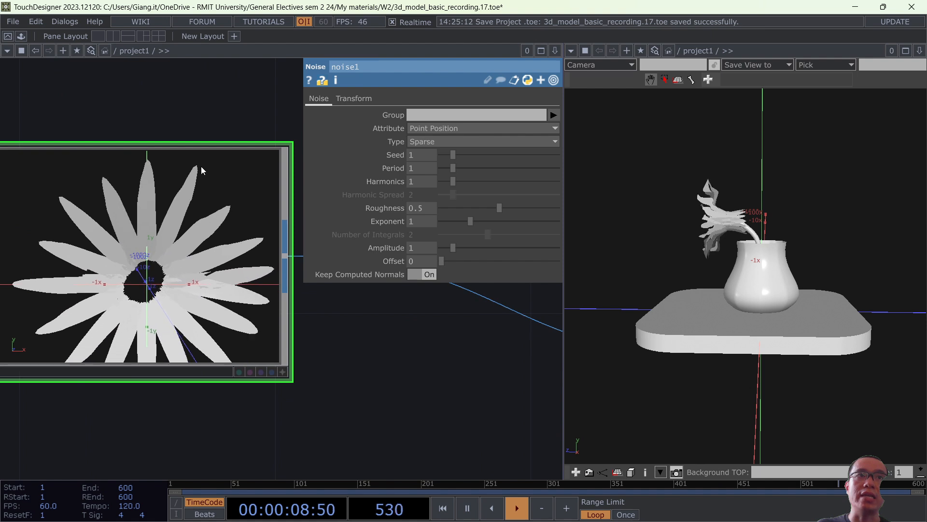
left_click_drag(753, 218, 795, 238)
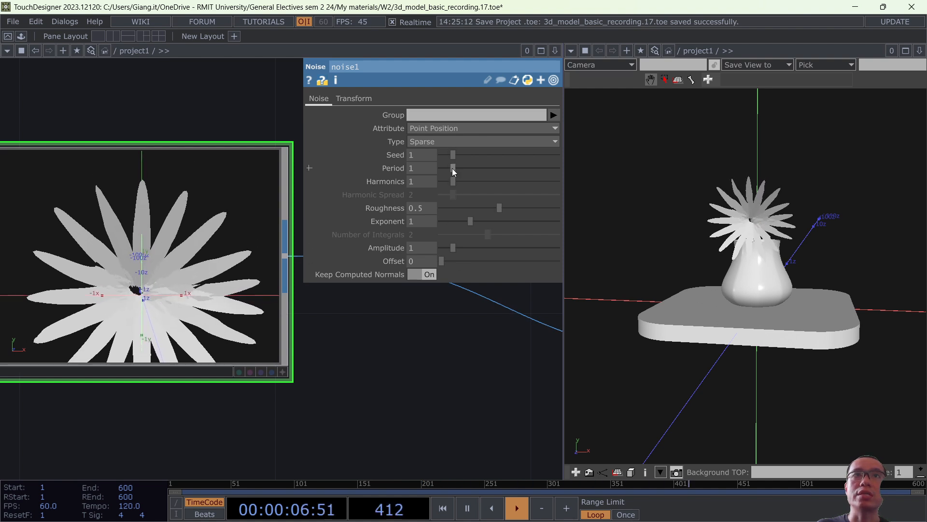
left_click_drag(452, 168, 445, 168)
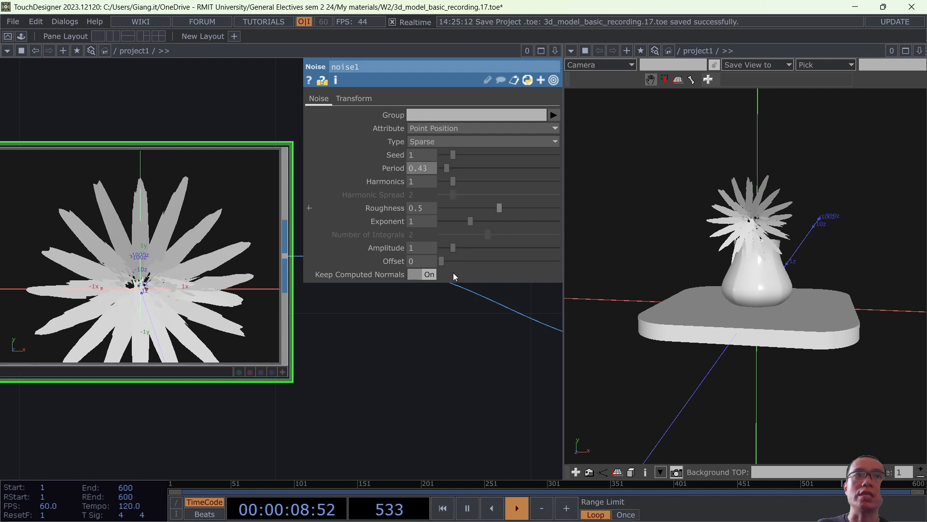
left_click_drag(734, 222, 666, 220)
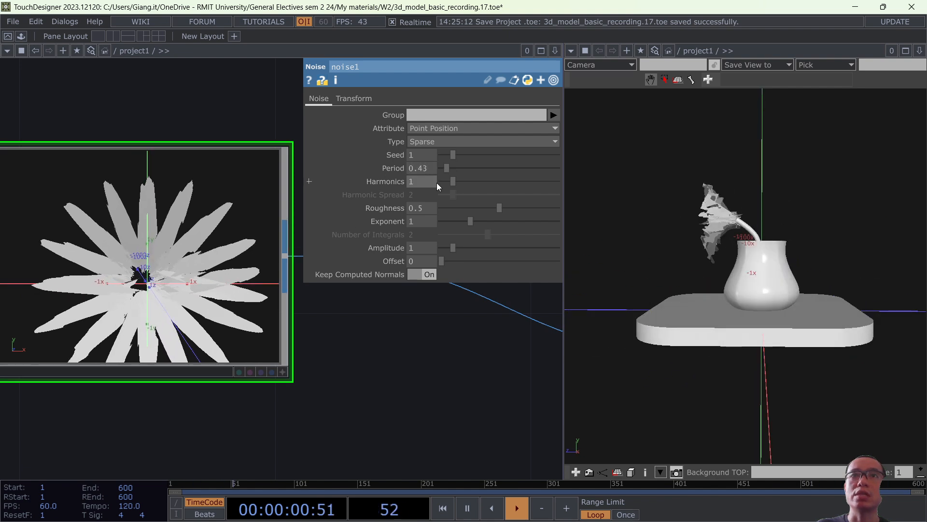
Set noise1's Period to 3 for a smoother deformation of the petals.
left_click_drag(446, 168, 472, 168)
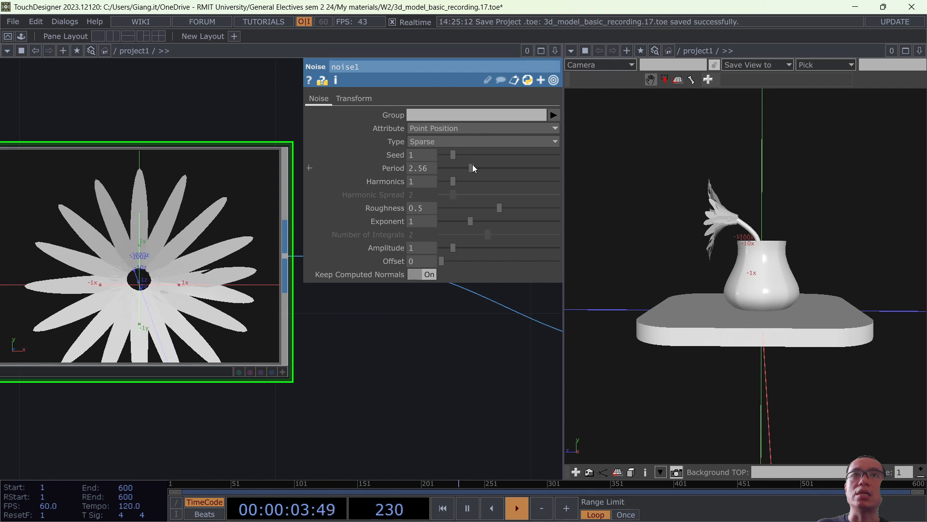
left_click(430, 168)
type("3")
key("Return")
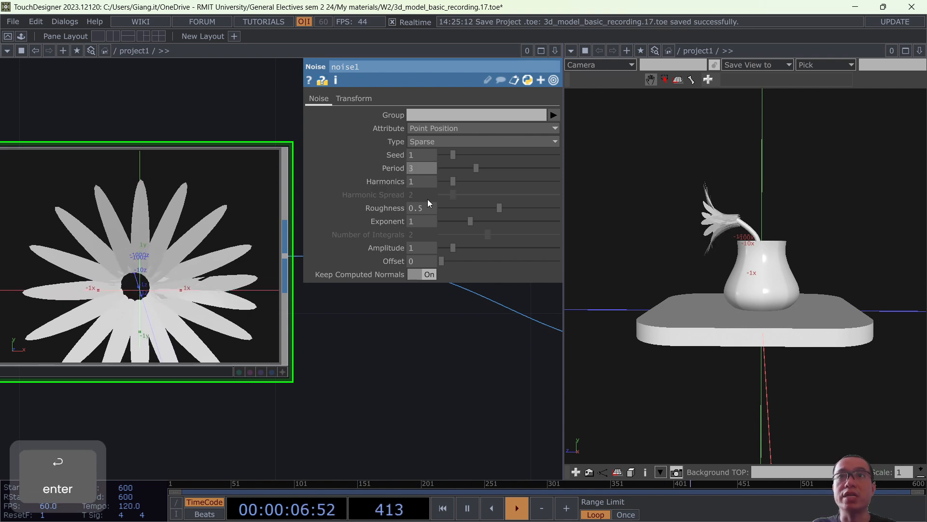
Reduce noise1's Amplitude to 0.31 and inspect the petals around the stem.
scroll(734, 217, "up", 3)
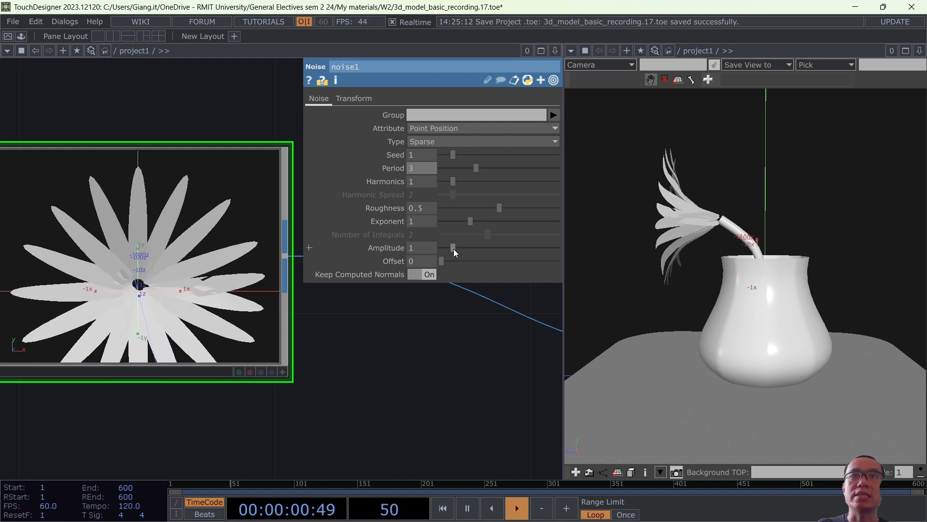
left_click_drag(453, 248, 440, 245)
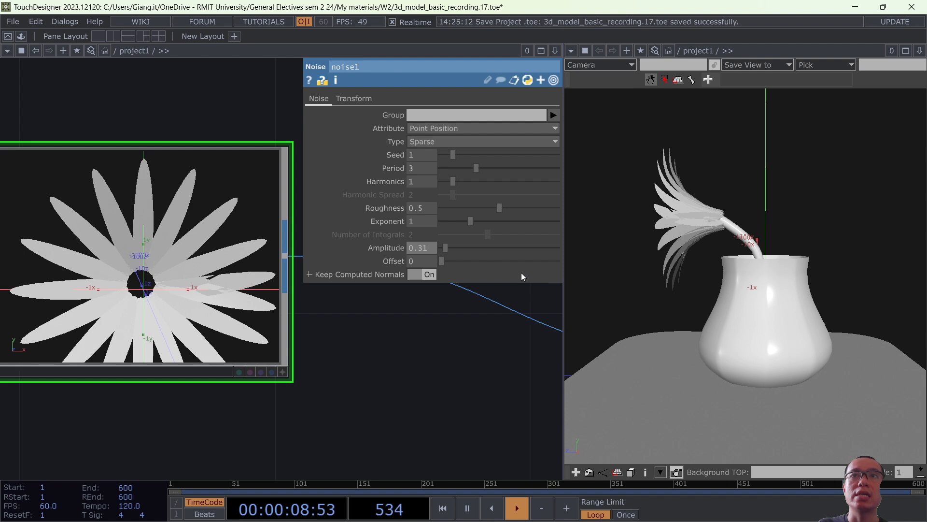
left_click_drag(742, 203, 708, 241)
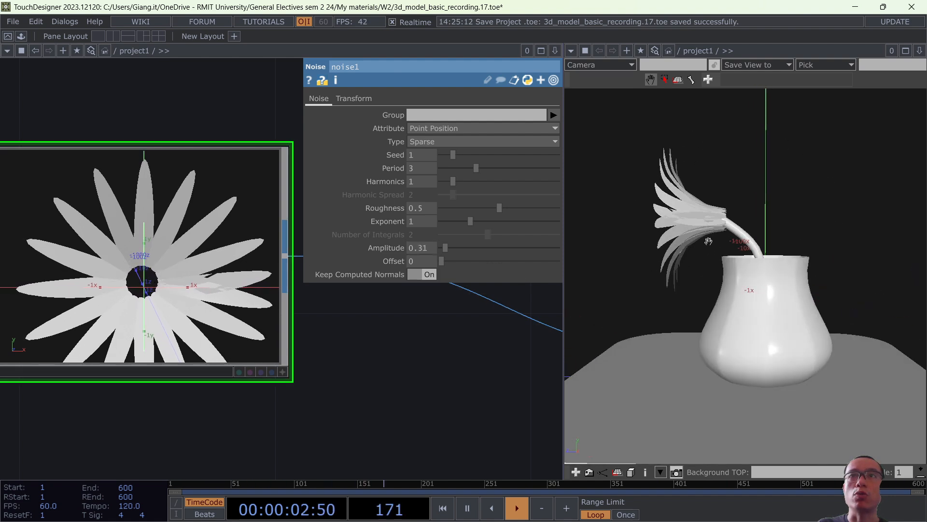
left_click_drag(767, 266, 704, 266)
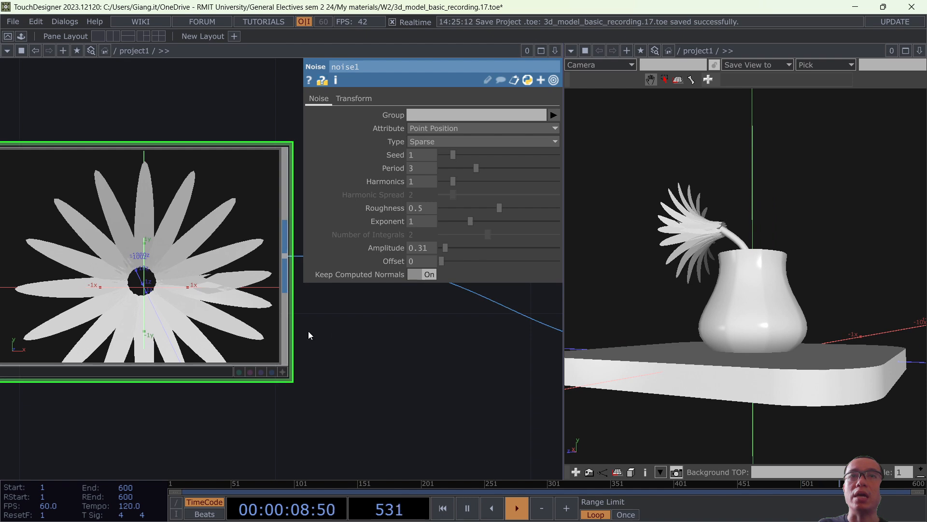
Examine where the flower head meets the stem and how the flower and stem branches run into merge1.
scroll(341, 334, "down", 6)
left_click_drag(343, 346, 72, 222)
scroll(719, 241, "up", 3)
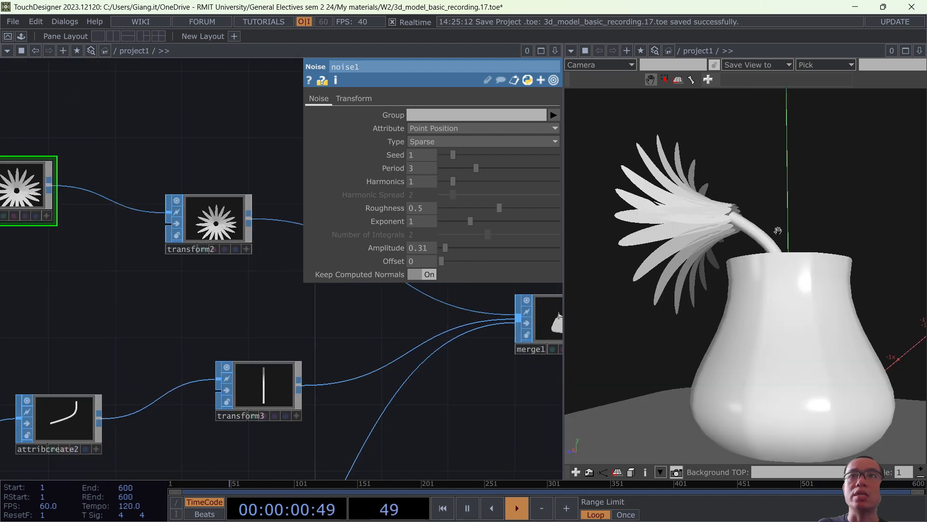
scroll(778, 231, "up", 3)
scroll(729, 252, "down", 5)
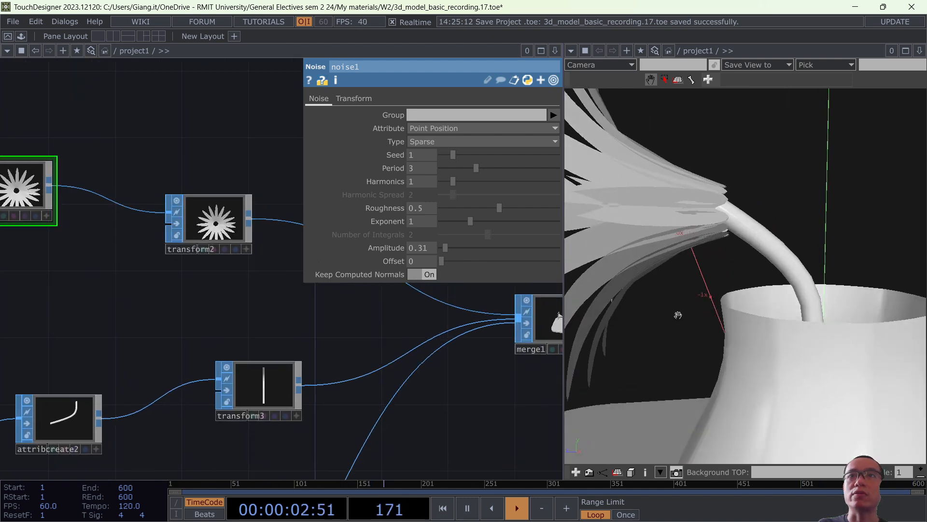
left_click_drag(363, 350, 1, 290)
scroll(222, 338, "up", 5)
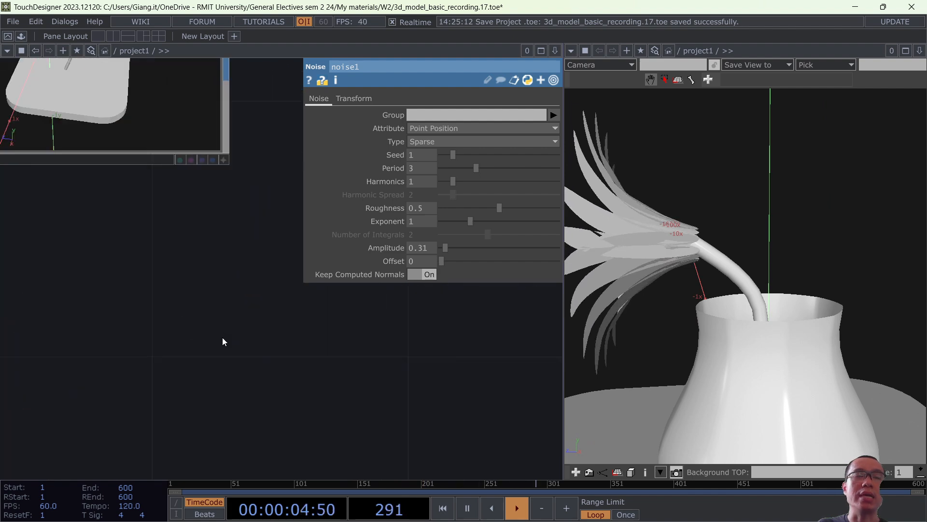
scroll(222, 337, "down", 3)
left_click_drag(39, 416, 2, 416)
scroll(254, 343, "down", 5)
left_click_drag(317, 360, 647, 347)
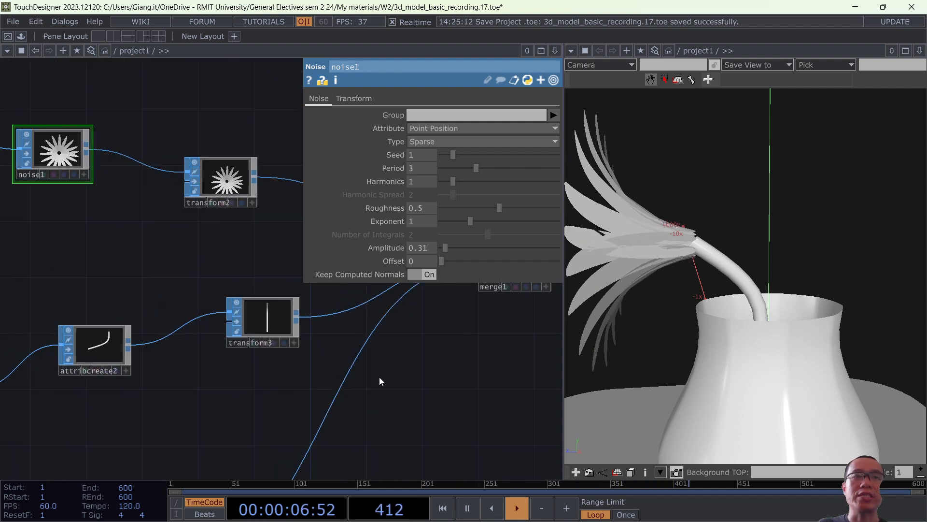
Move transform3 farther from attribcreate2 to widen the gap in the stem branch.
scroll(298, 322, "up", 5)
left_click_drag(231, 297, 160, 296)
left_click_drag(185, 406, 249, 411)
scroll(260, 408, "down", 3)
left_click_drag(344, 390, 230, 392)
scroll(219, 325, "down", 3)
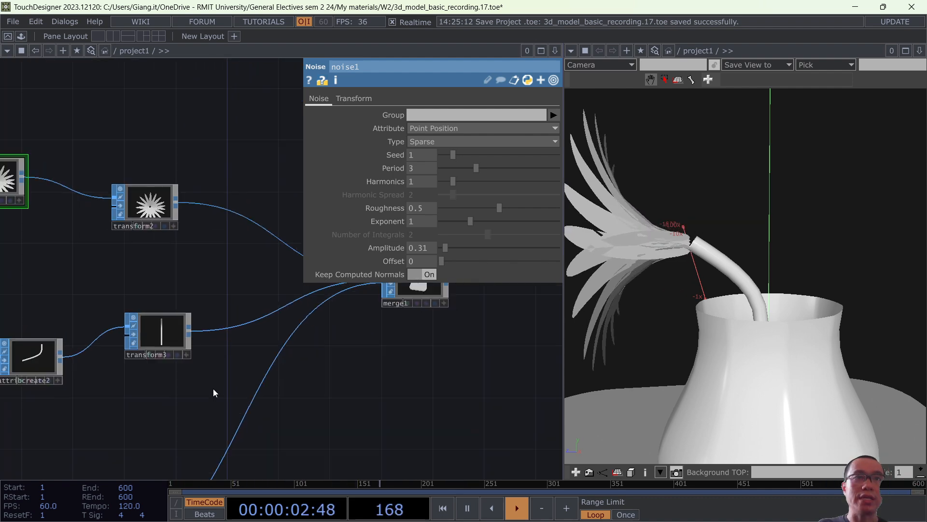
left_click_drag(372, 365, 413, 360)
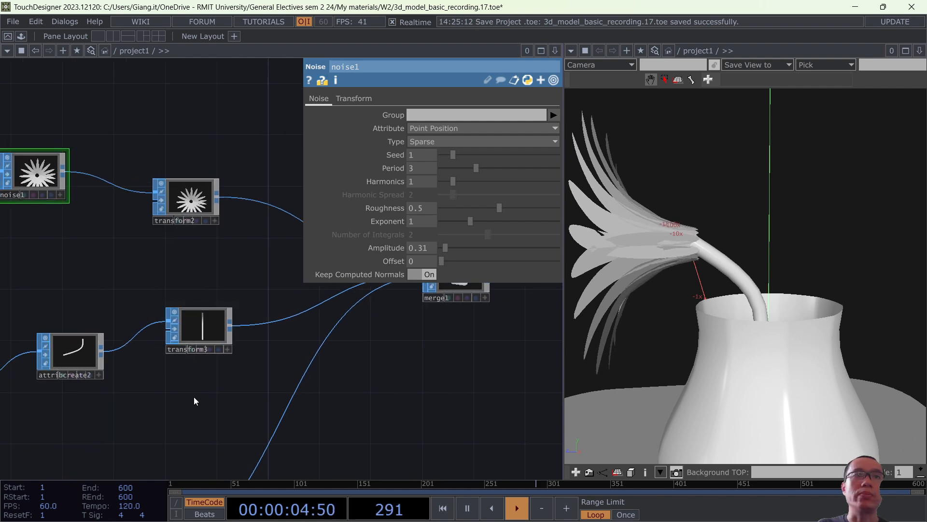
left_click_drag(187, 377, 211, 392)
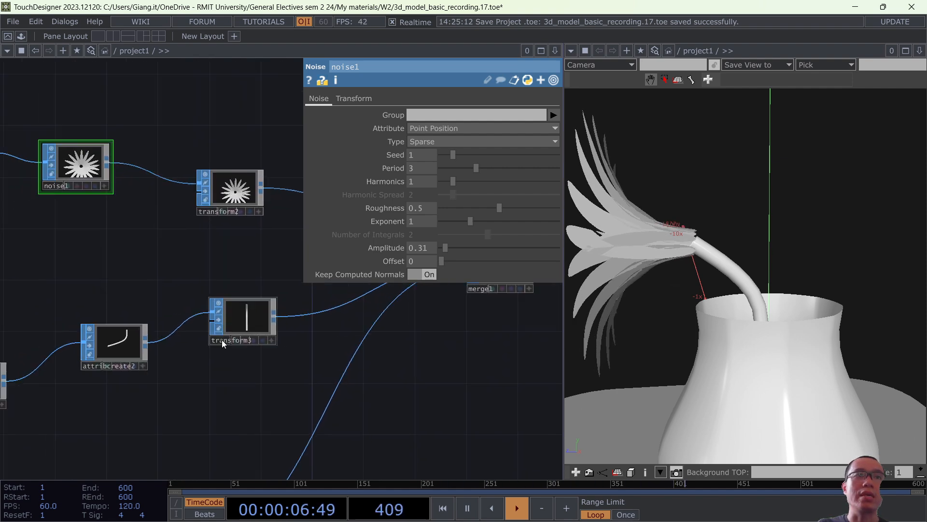
left_click_drag(221, 340, 300, 320)
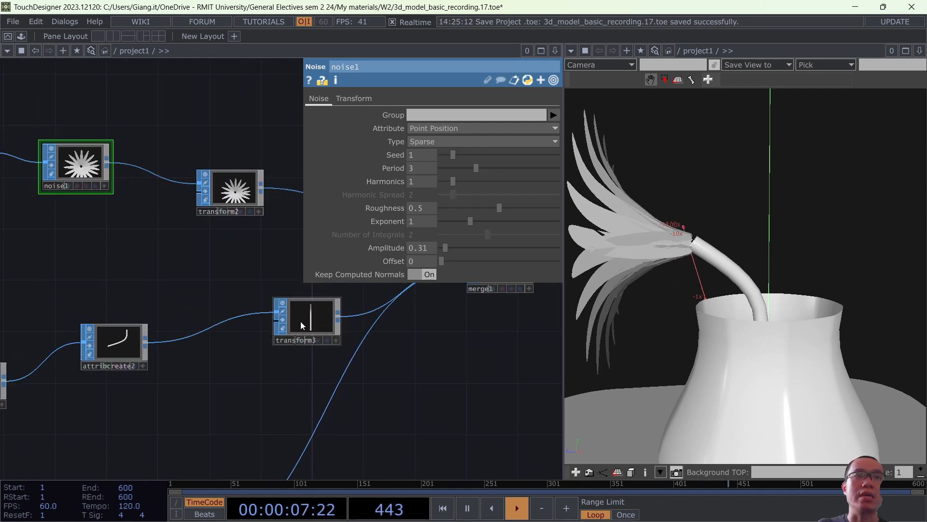
Insert a Fractal SOP into the connection between attribcreate2 and transform3.
right_click(196, 334)
left_click(205, 315)
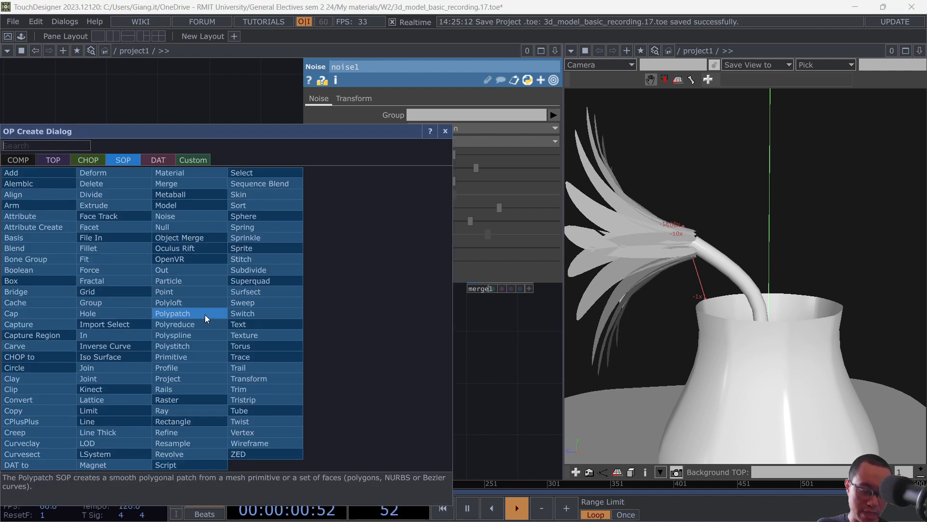
type("fra")
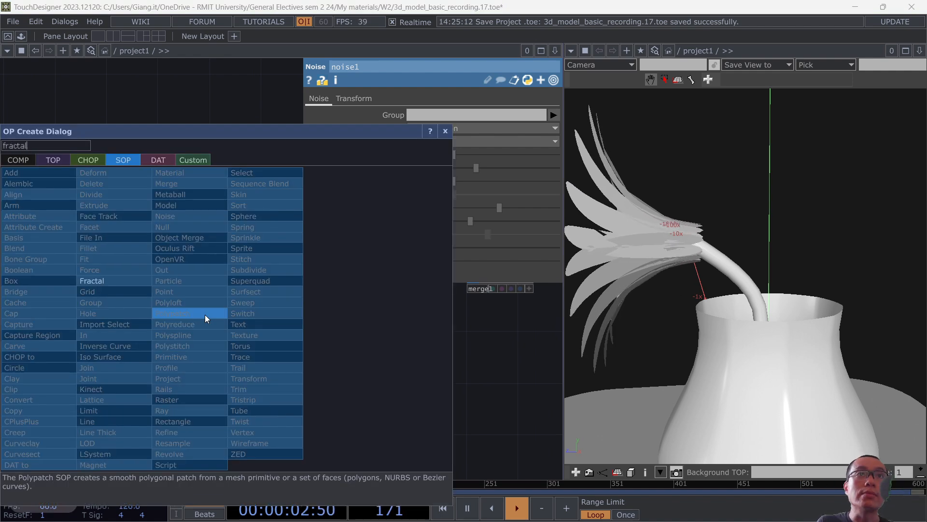
type("ctal")
left_click(106, 281)
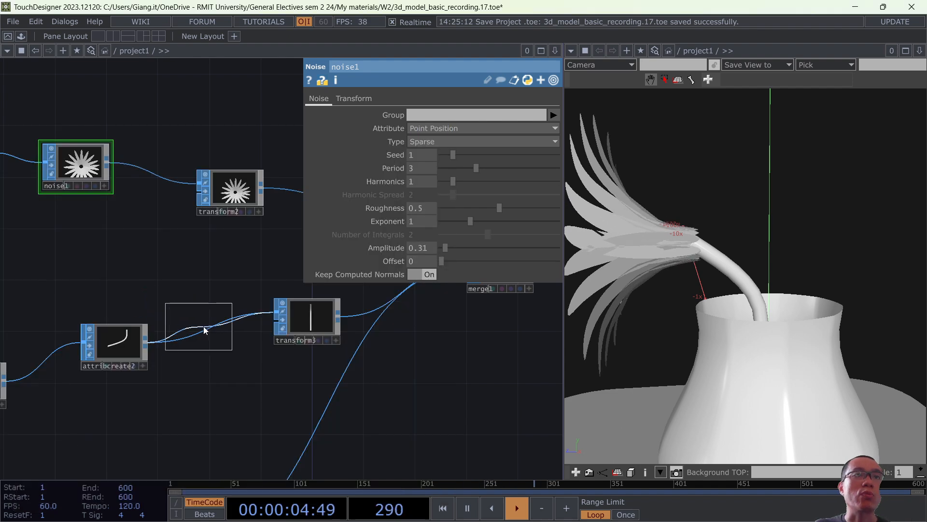
left_click(220, 322)
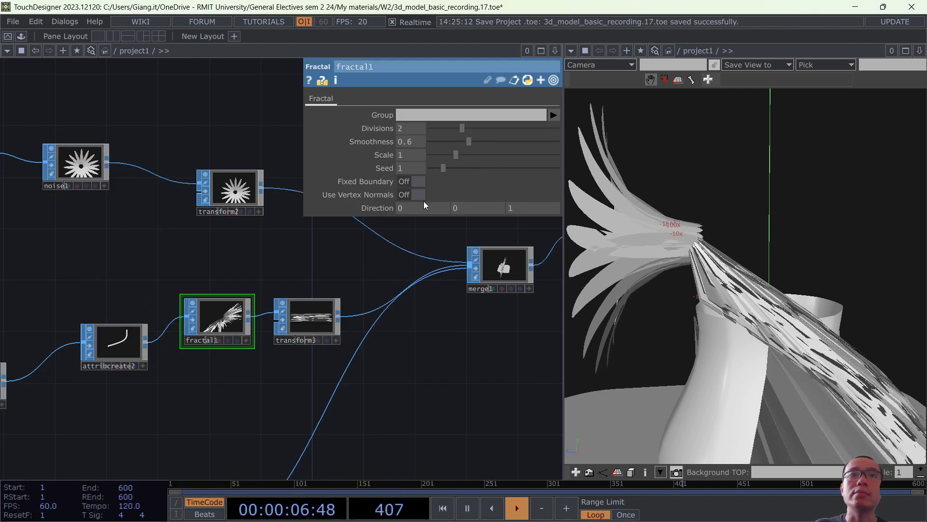
Set fractal1's Scale to 0.02, keeping Divisions at 2, and inspect the roughened stem up close.
left_click_drag(462, 129, 460, 131)
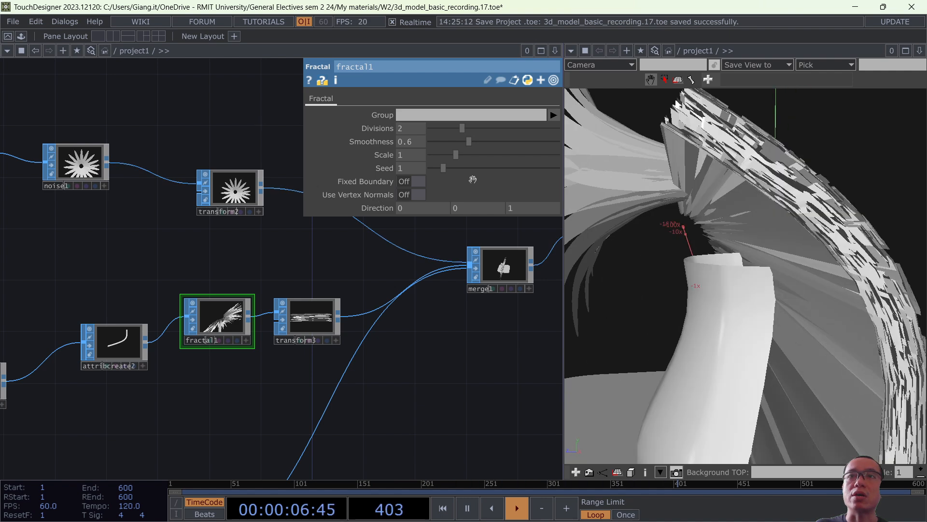
left_click_drag(453, 155, 429, 155)
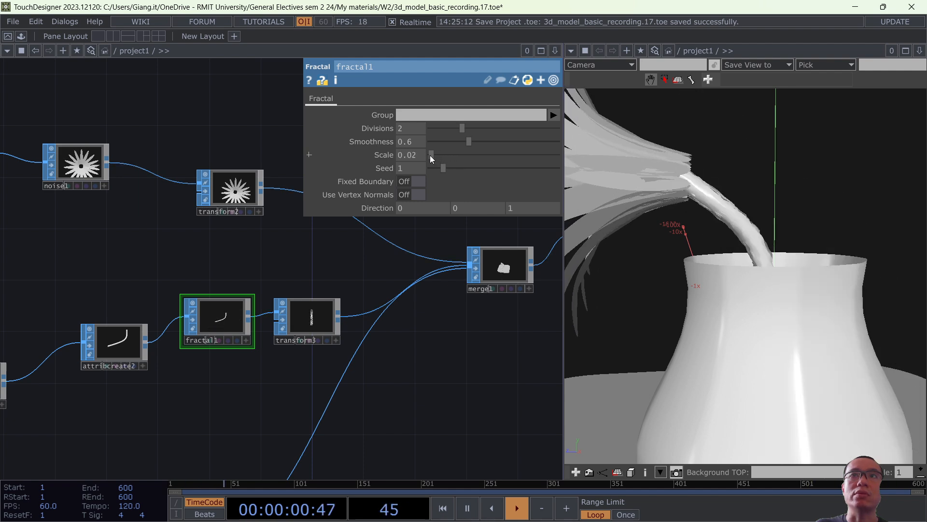
left_click_drag(785, 227, 657, 275)
scroll(304, 312, "up", 5)
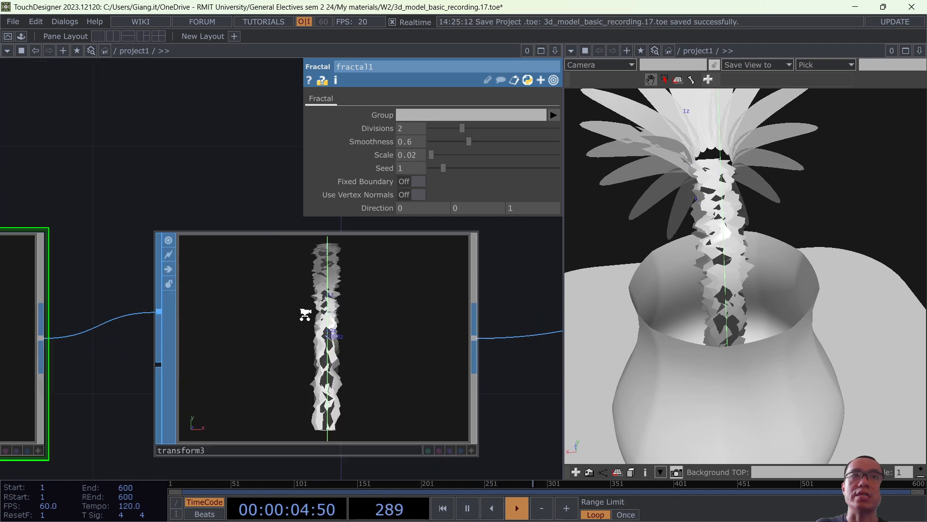
scroll(304, 314, "down", 2)
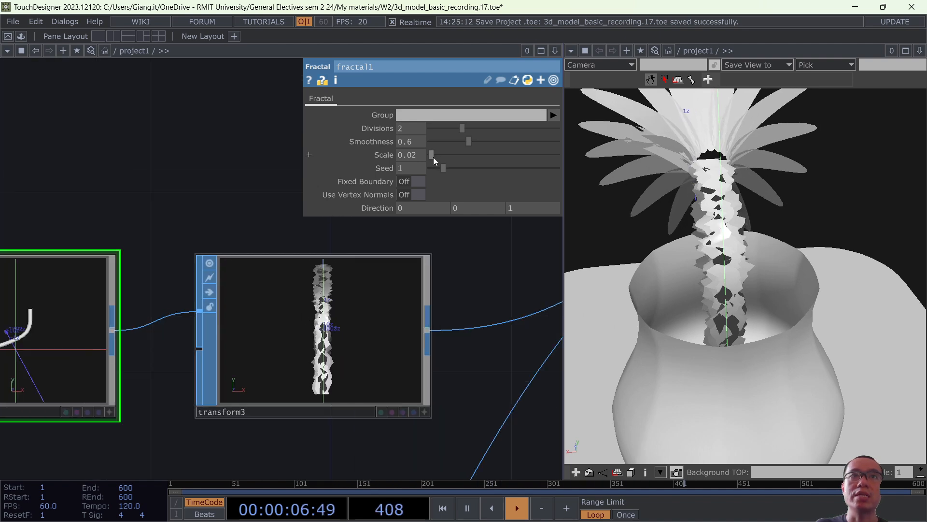
Turn on Fixed Boundary for fractal1 and raise its Smoothness to 1.943.
left_click(420, 181)
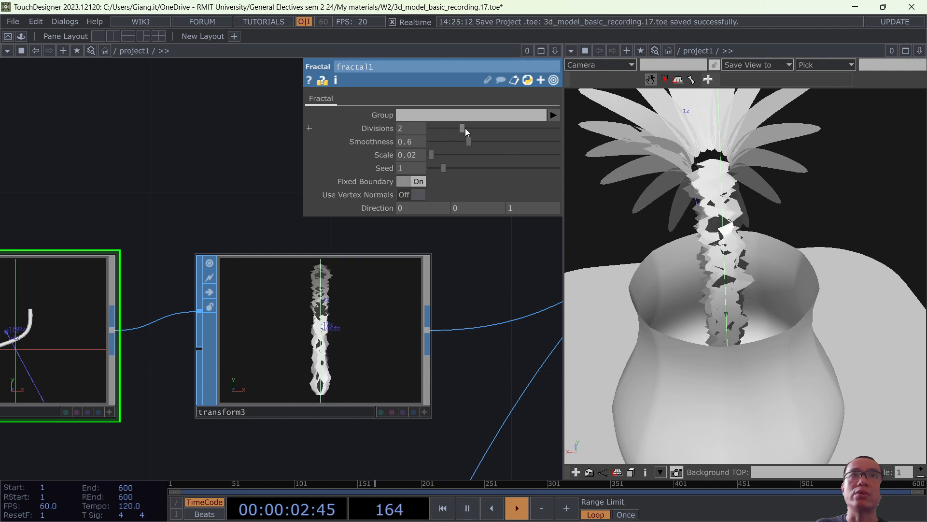
left_click_drag(465, 129, 578, 135)
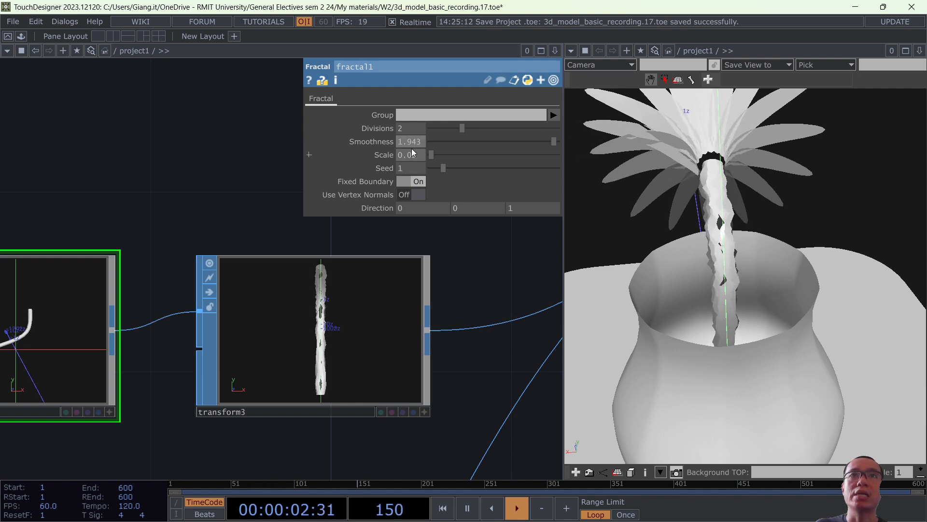
Raise fractal1's Smoothness to 3.943 and check the stem's surface up close.
left_click_drag(415, 133, 430, 131)
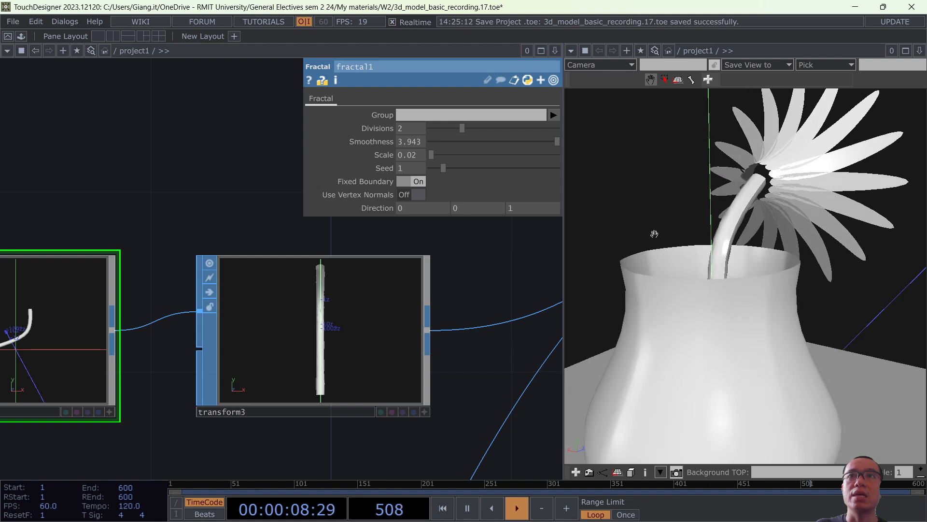
scroll(767, 213, "up", 3)
scroll(768, 213, "down", 3)
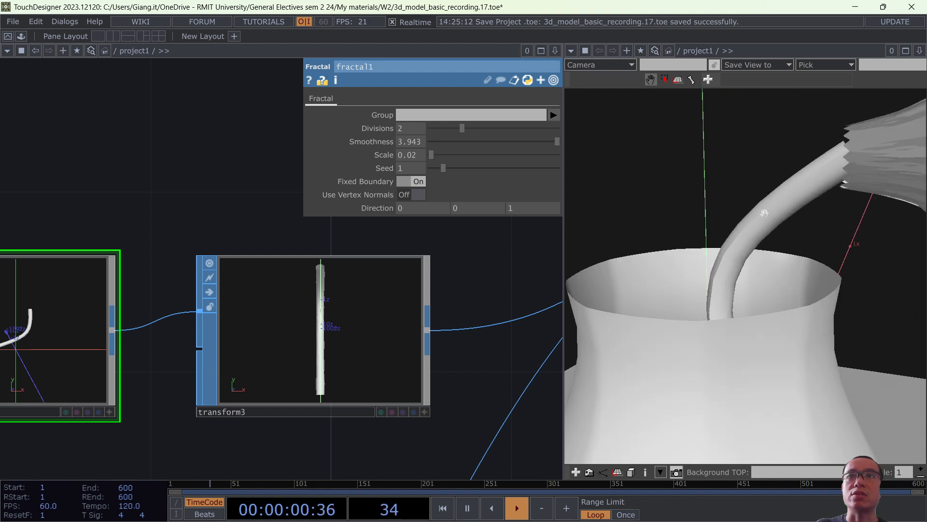
Try stronger Scale values of 0.1 and 0.07 on fractal1 and inspect the stem from the front.
left_click_drag(434, 154, 433, 155)
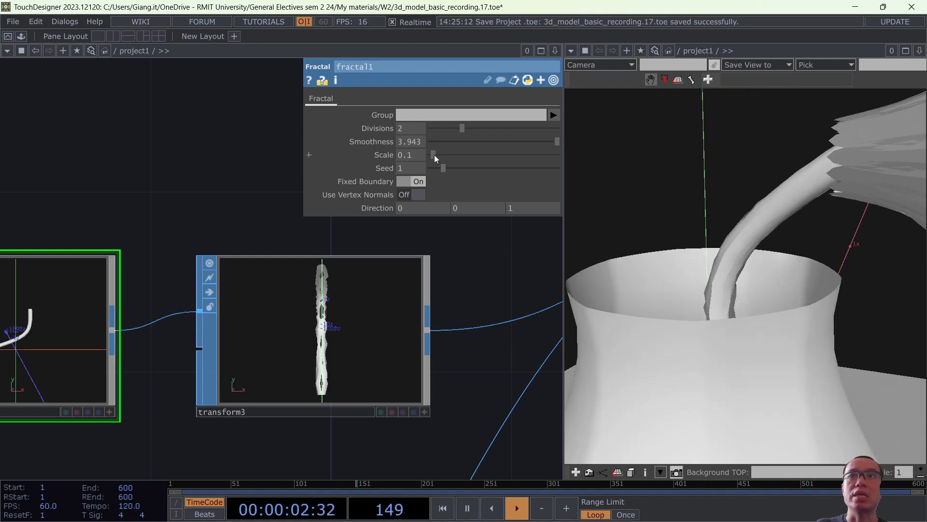
left_click_drag(624, 187, 834, 231)
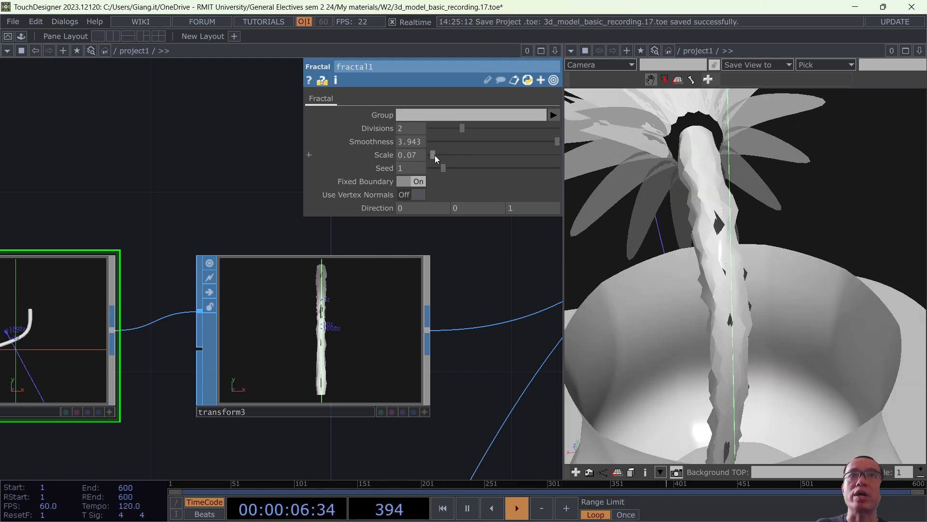
left_click_drag(435, 155, 431, 155)
key("ctrl+z")
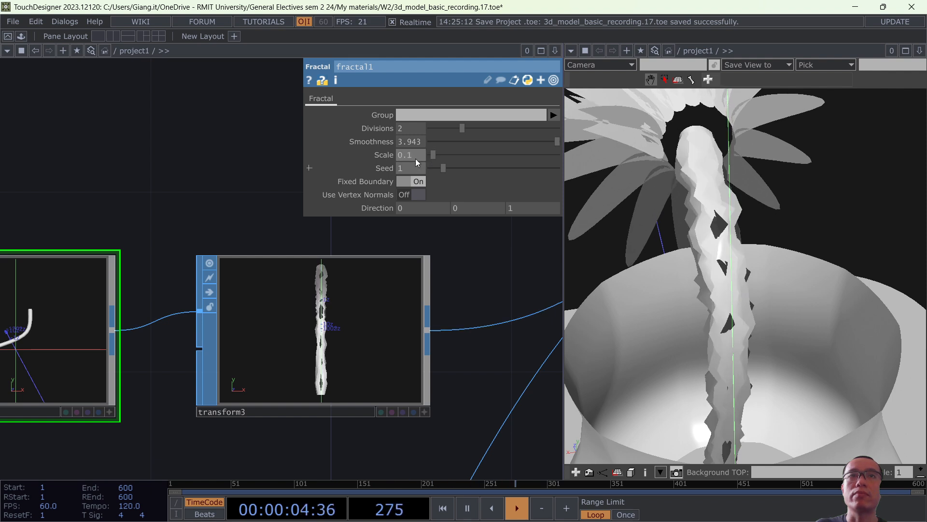
Set fractal1's Scale to 0.023 and review the stem within the whole vase model.
middle_click_drag(417, 156, 275, 181)
middle_click_drag(414, 137, 463, 155)
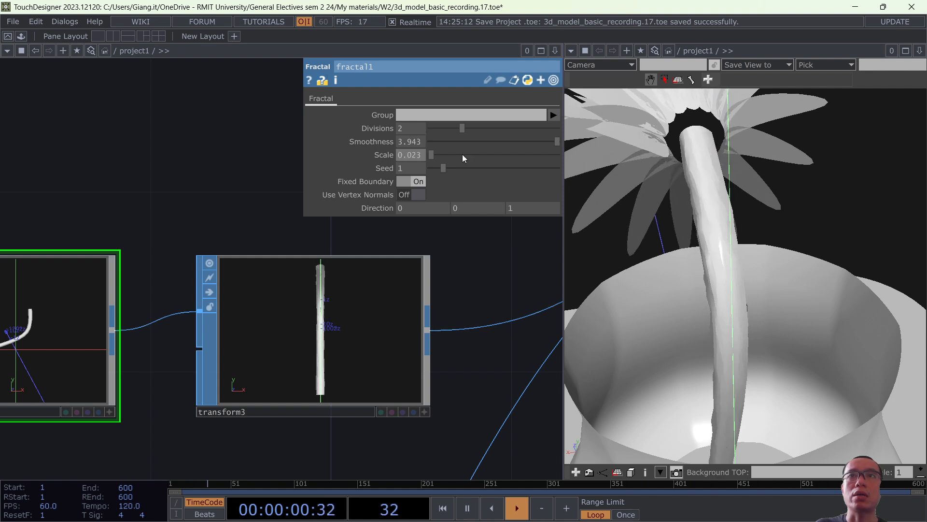
left_click_drag(655, 240, 527, 212)
scroll(786, 277, "down", 6)
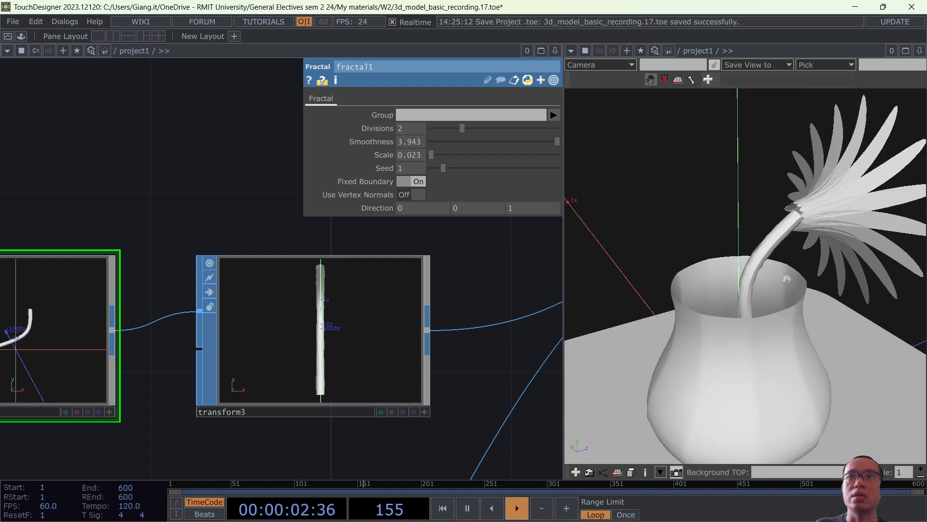
left_click_drag(829, 321, 775, 337)
scroll(369, 340, "down", 6)
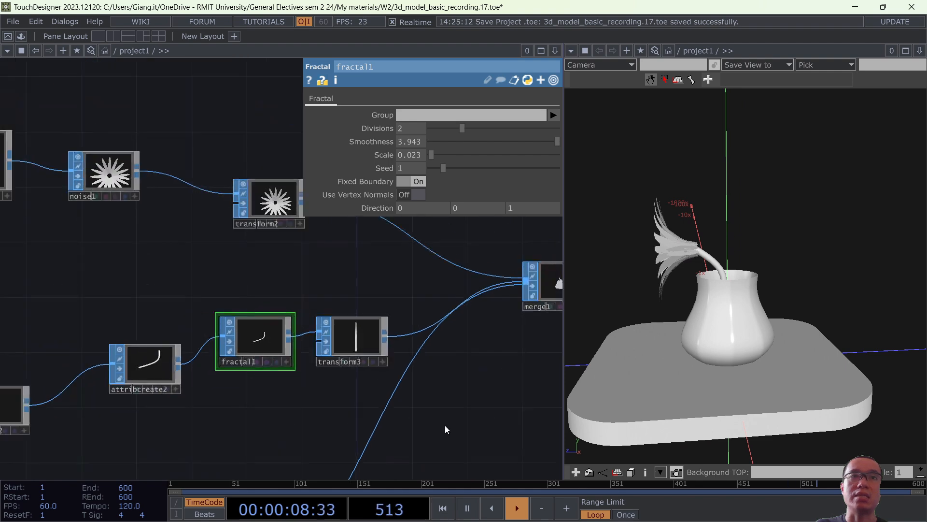
Insert a Wireframe SOP into the connection between the vase's delete1 and merge2.
scroll(347, 415, "down", 10)
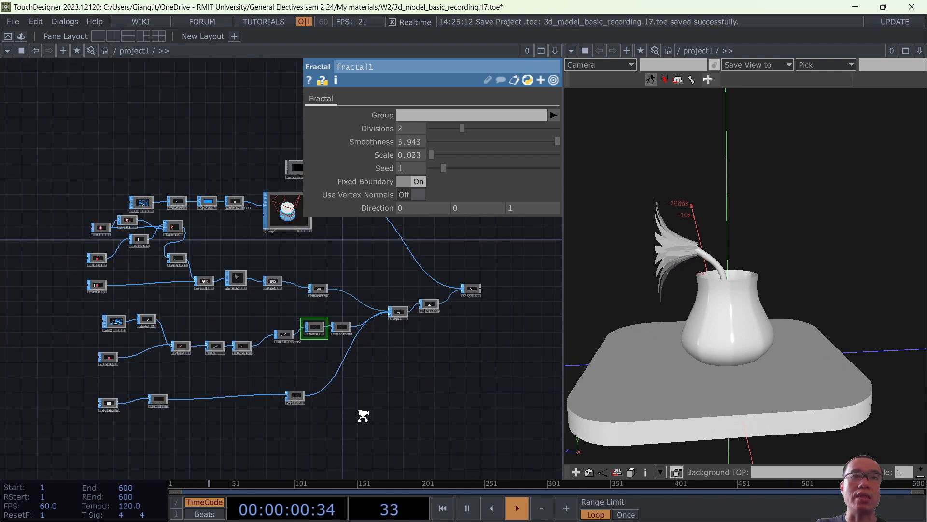
scroll(373, 363, "up", 6)
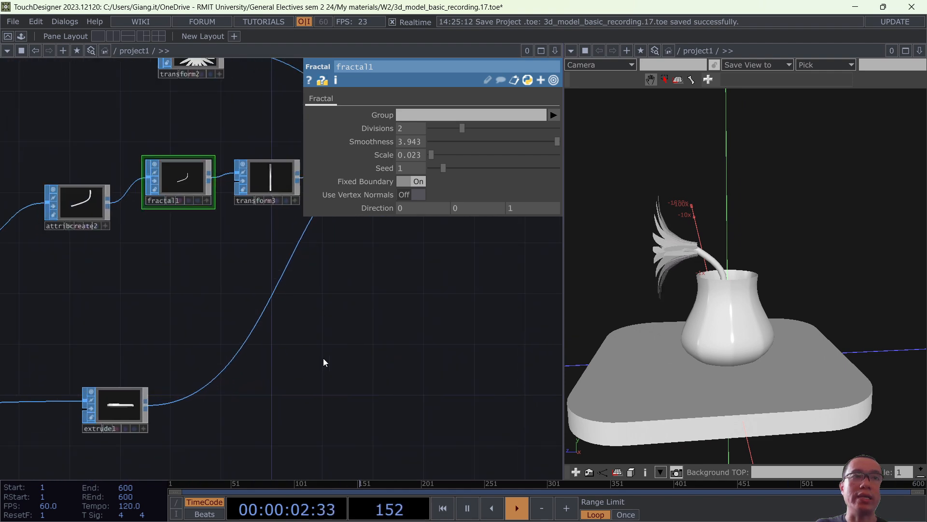
scroll(324, 376, "down", 3)
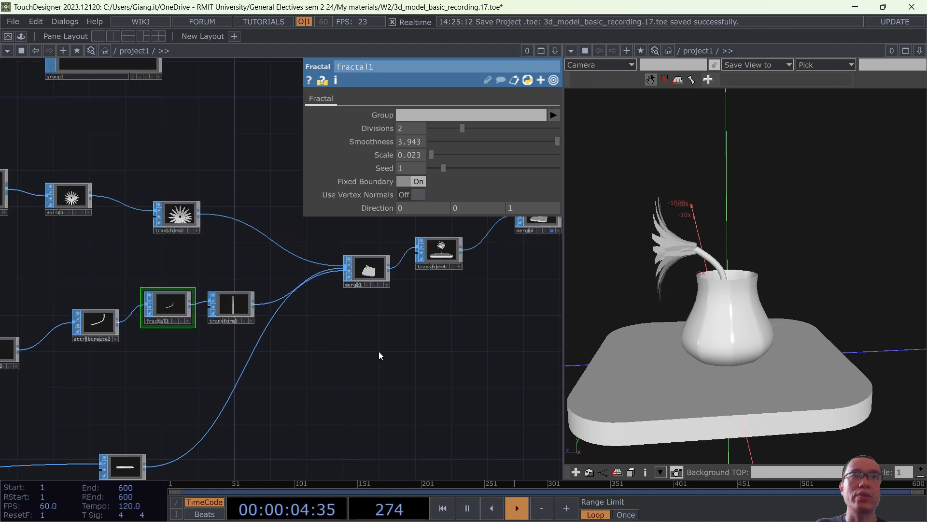
left_click_drag(381, 364, 375, 458)
left_click_drag(306, 303, 323, 420)
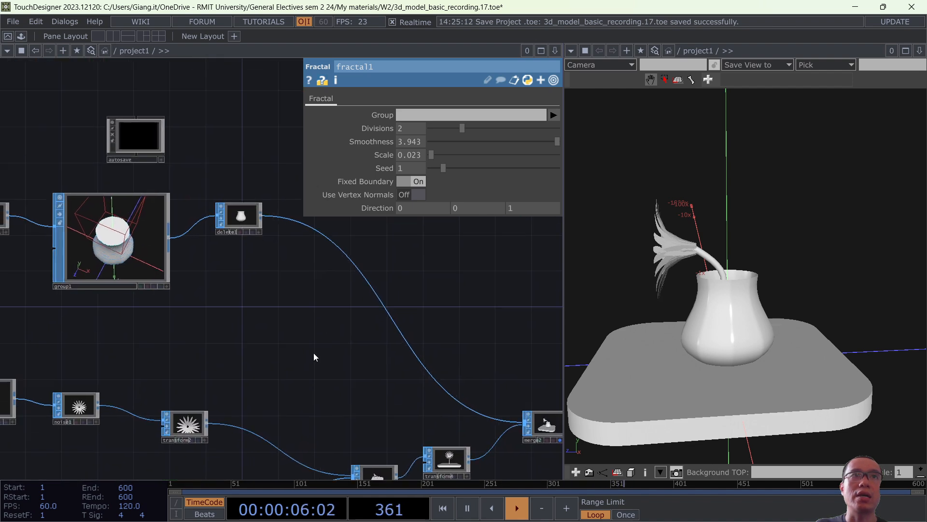
right_click(337, 240)
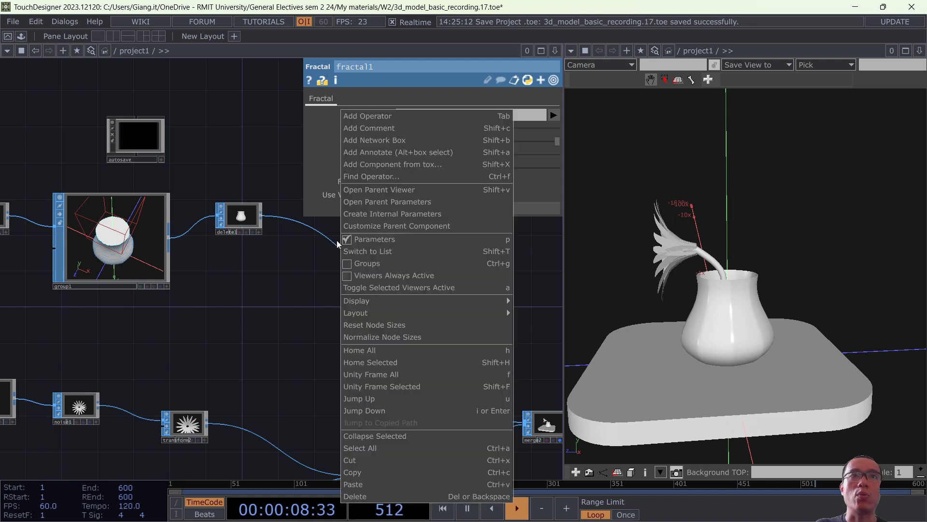
left_click(335, 243)
right_click(336, 245)
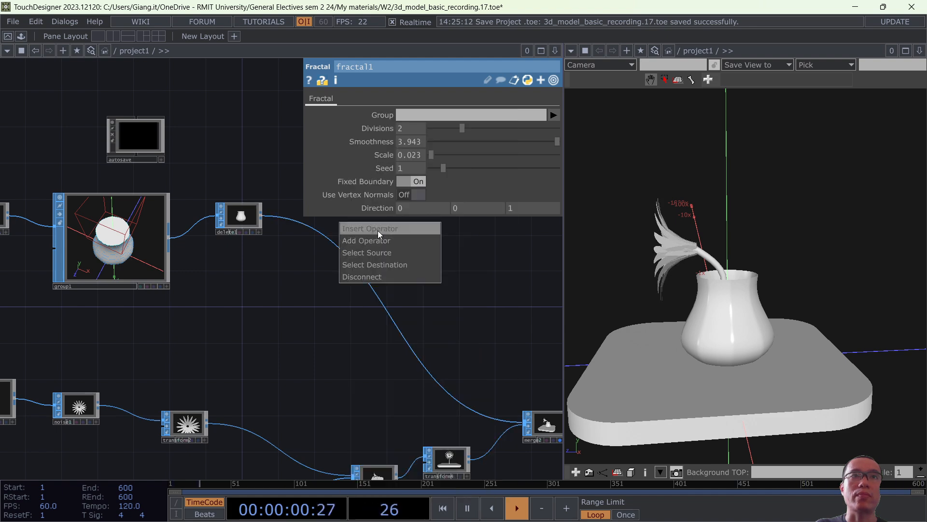
left_click(377, 234)
type("wire")
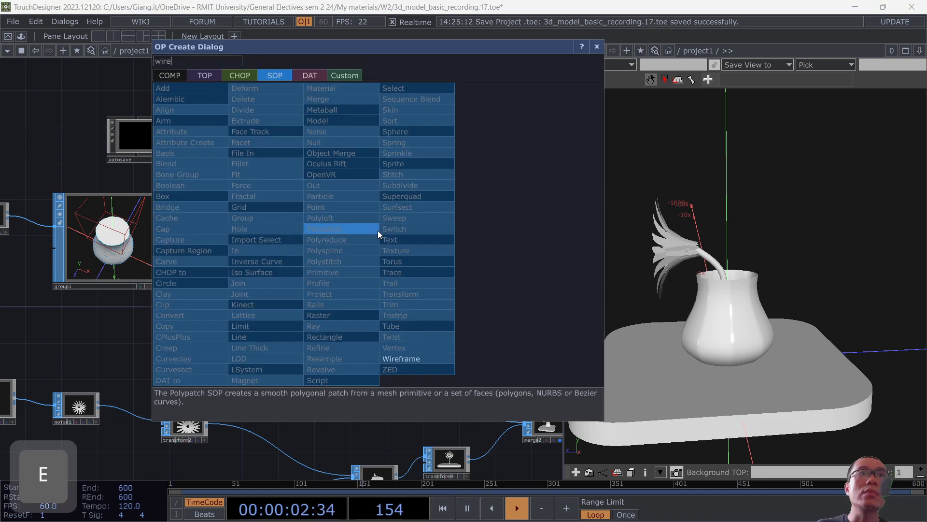
left_click(408, 360)
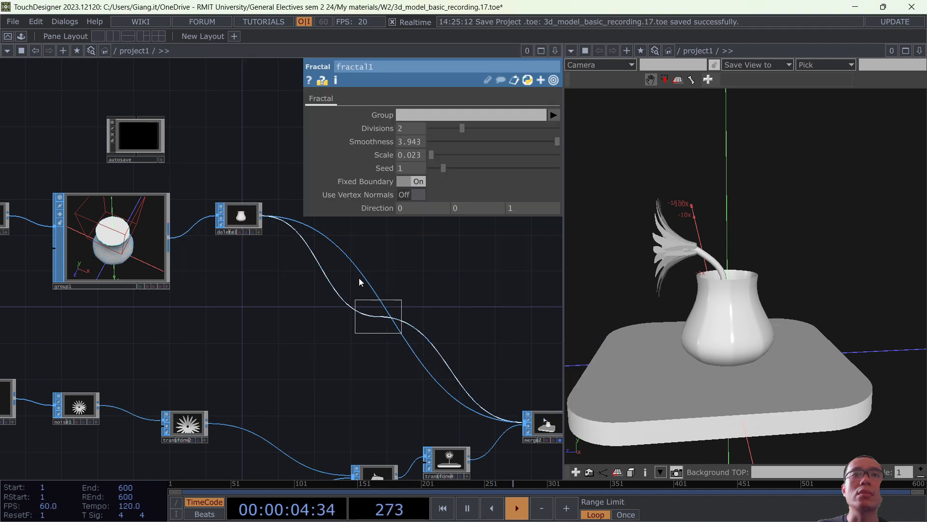
left_click(355, 263)
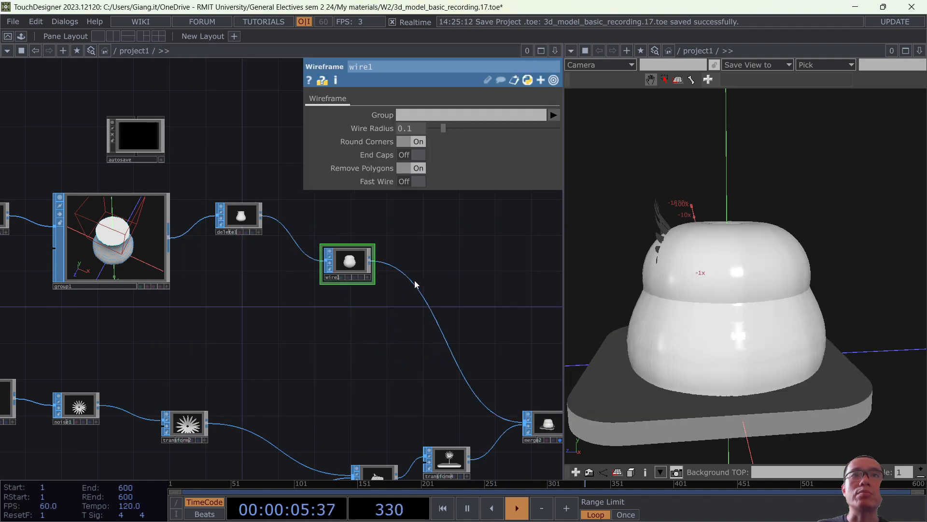
Set wire1's Wire Radius to 0.01 and turn off Remove Polygons.
scroll(382, 218, "up", 3)
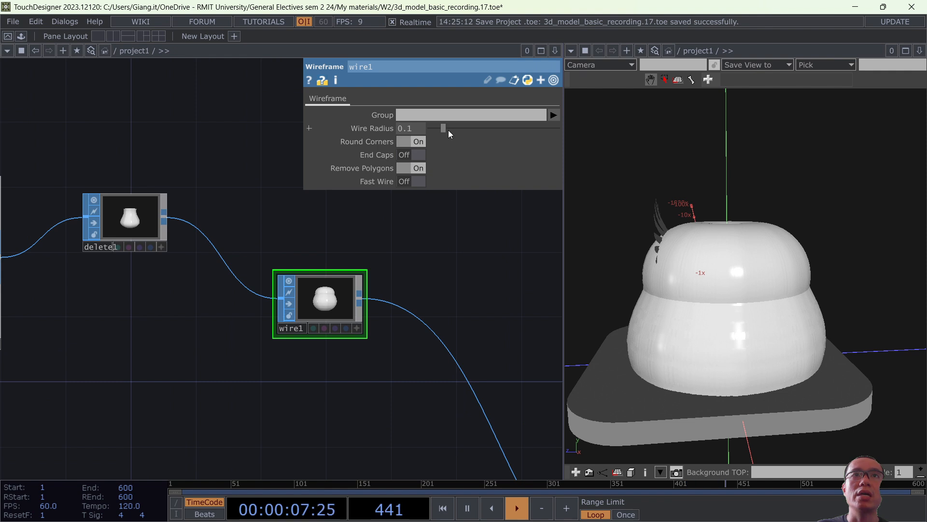
left_click_drag(443, 129, 431, 132)
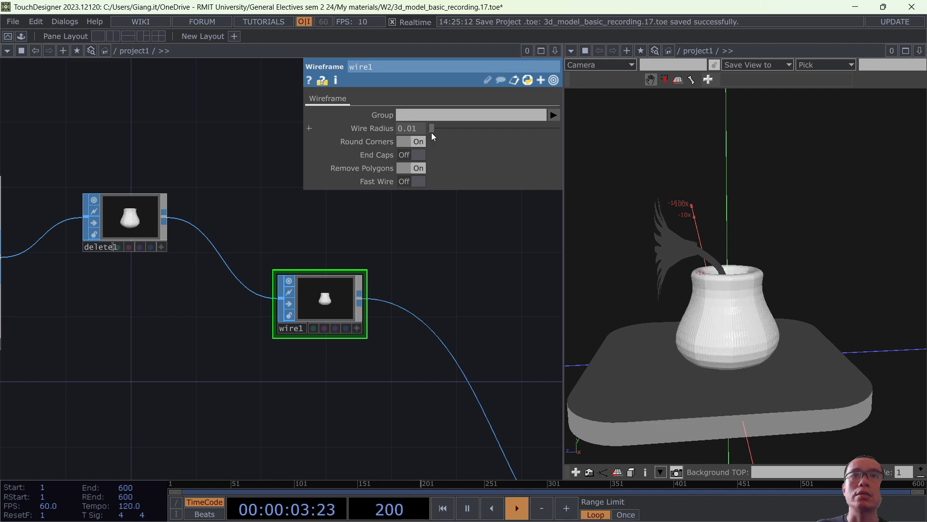
scroll(483, 299, "down", 6)
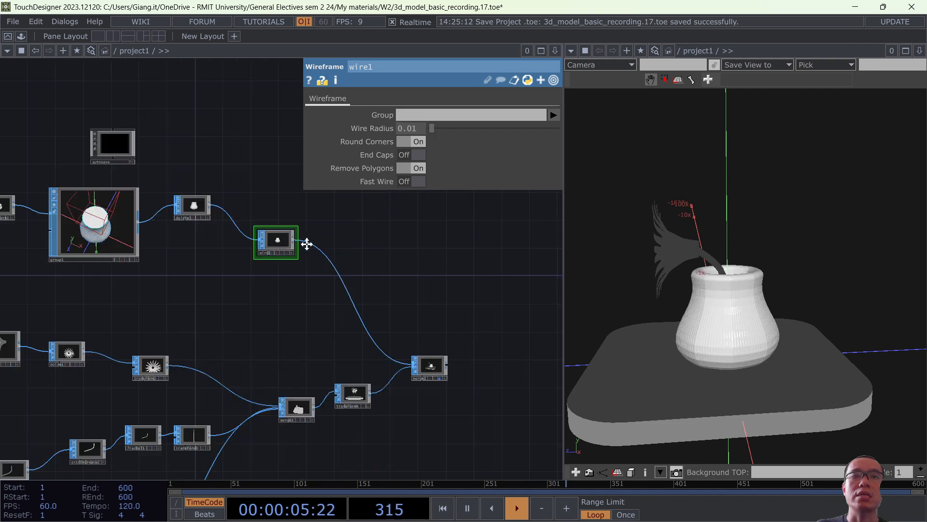
scroll(324, 332, "up", 5)
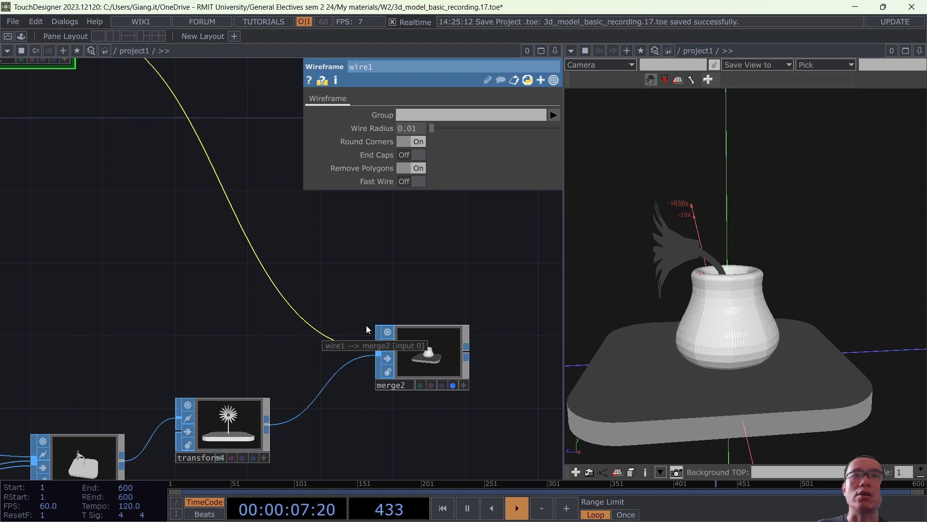
left_click_drag(453, 257, 497, 246)
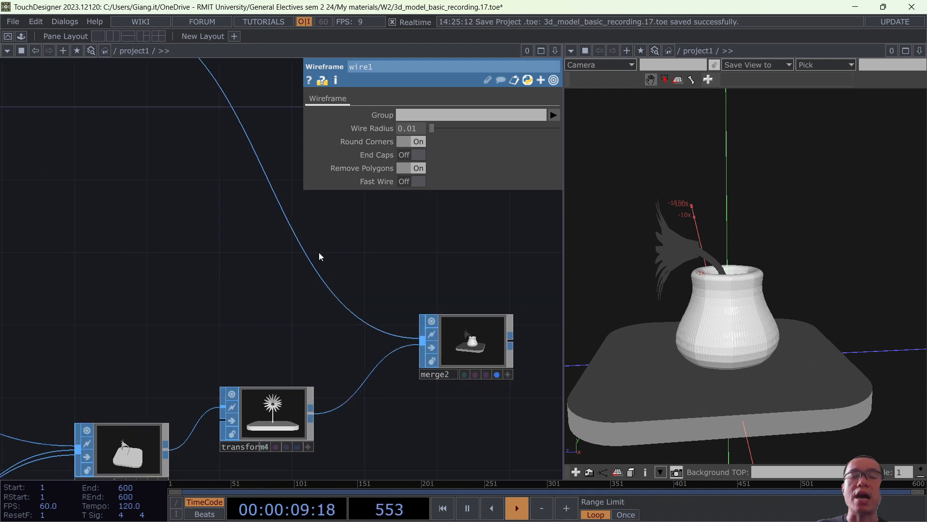
left_click_drag(426, 276, 500, 421)
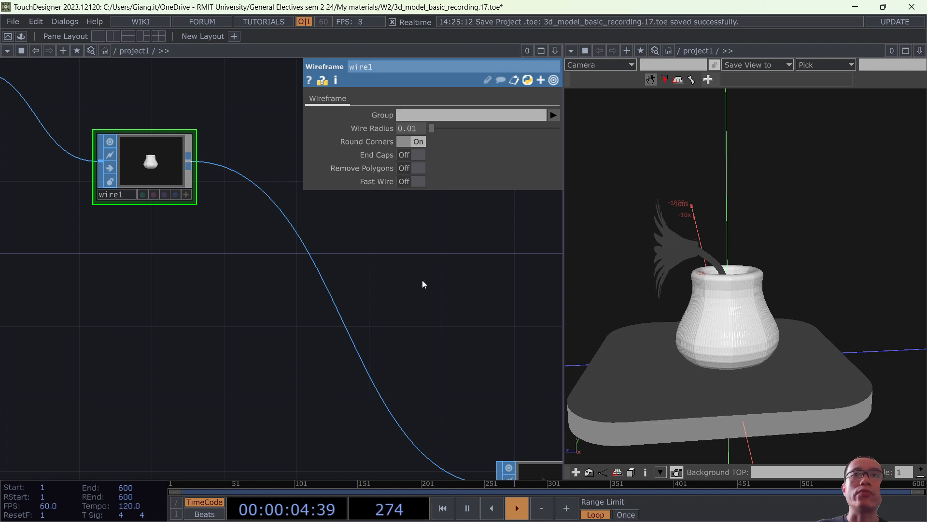
scroll(428, 304, "down", 4)
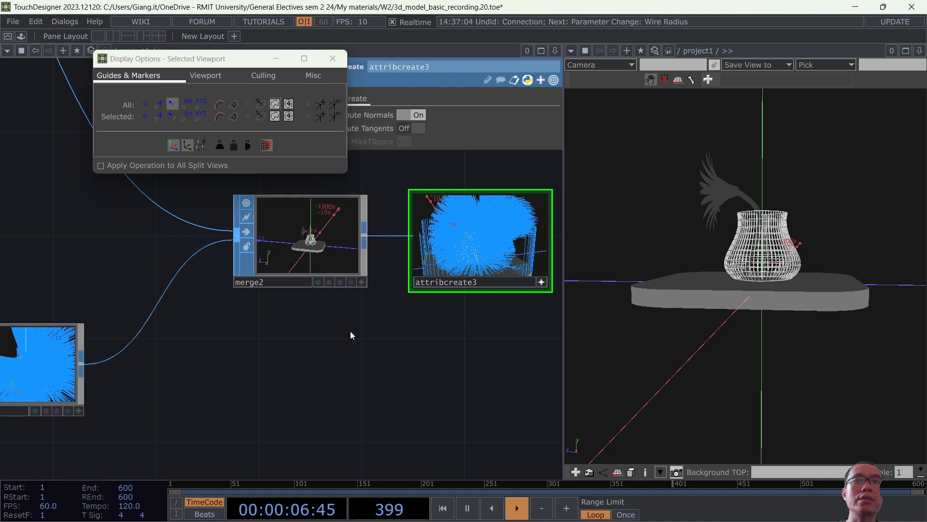
Close the Display Options window and move transform4 ahead of delete1 in merge2's input order.
left_click_drag(352, 331, 316, 340)
scroll(294, 259, "up", 5)
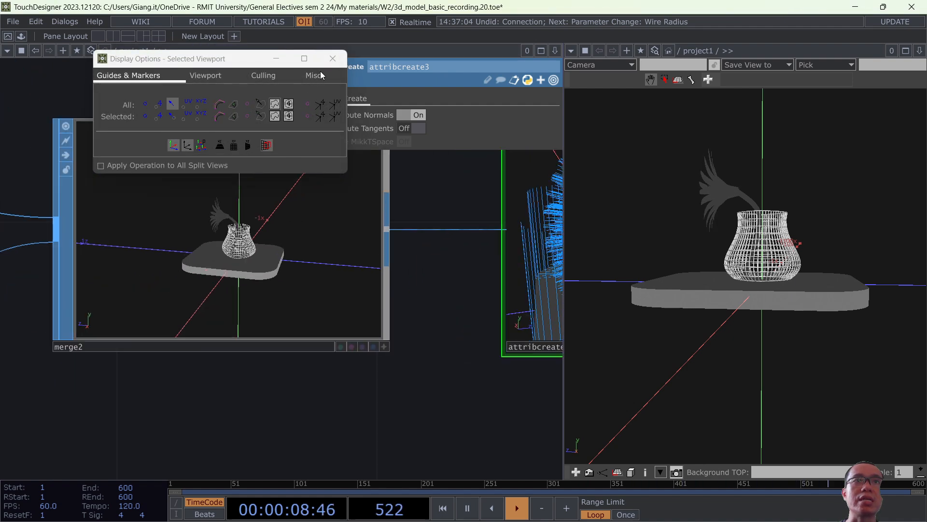
left_click(333, 59)
scroll(273, 290, "down", 2)
left_click(278, 276)
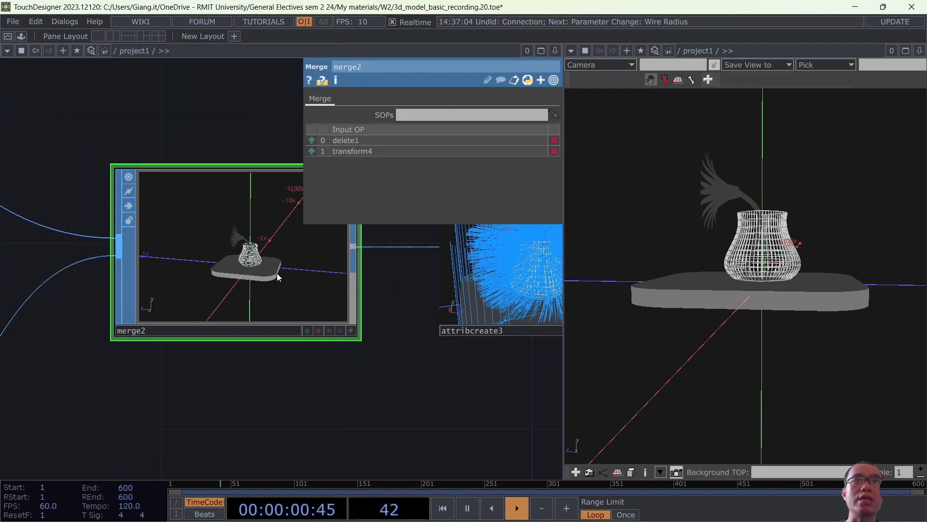
left_click_drag(323, 409, 185, 467)
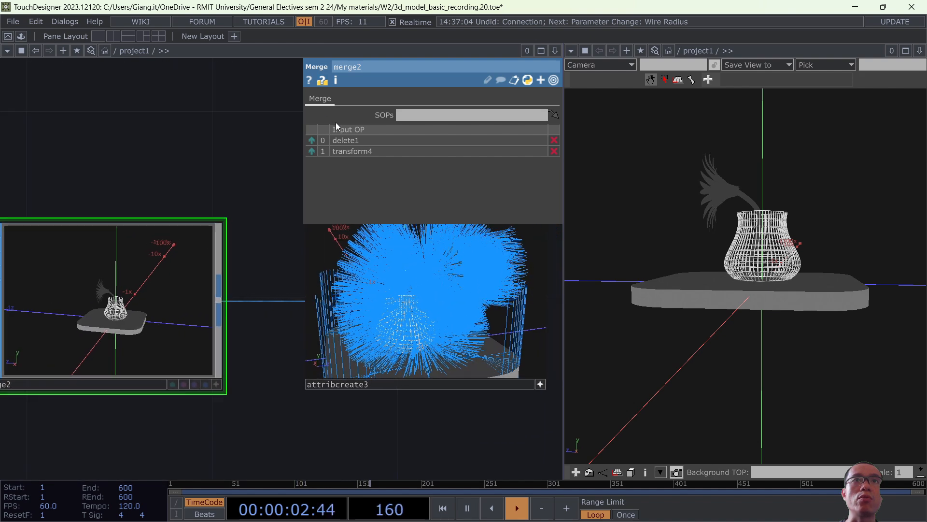
left_click(312, 152)
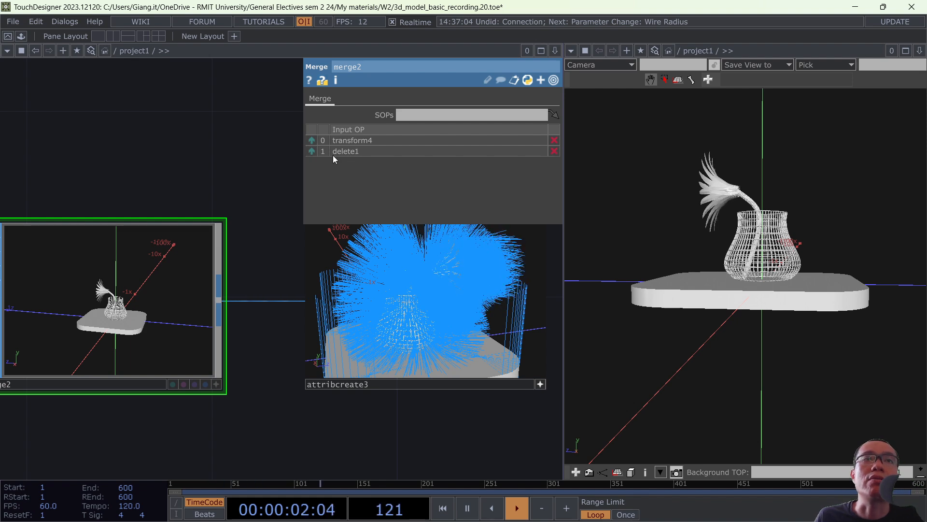
Deactivate attribcreate3's viewer and delete the attribcreate3 node that follows merge2.
scroll(148, 318, "down", 2)
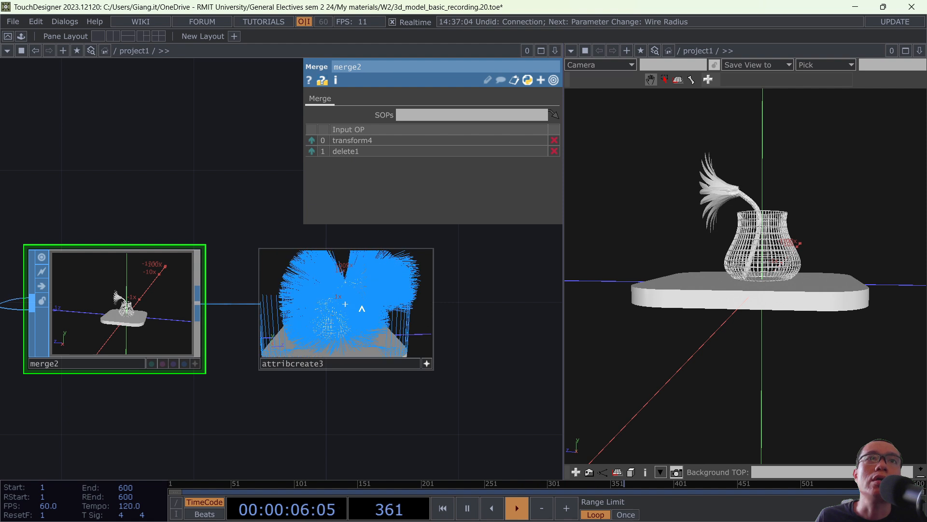
left_click(427, 364)
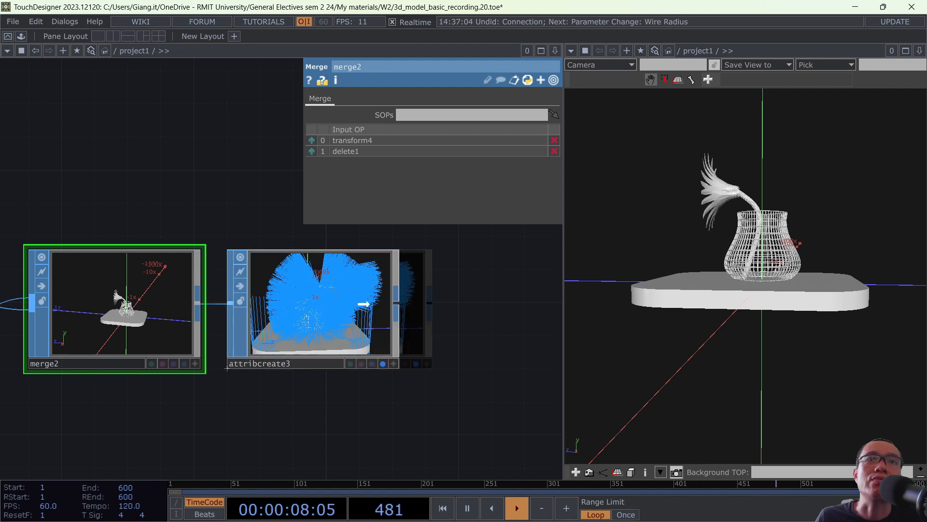
scroll(203, 220, "down", 3)
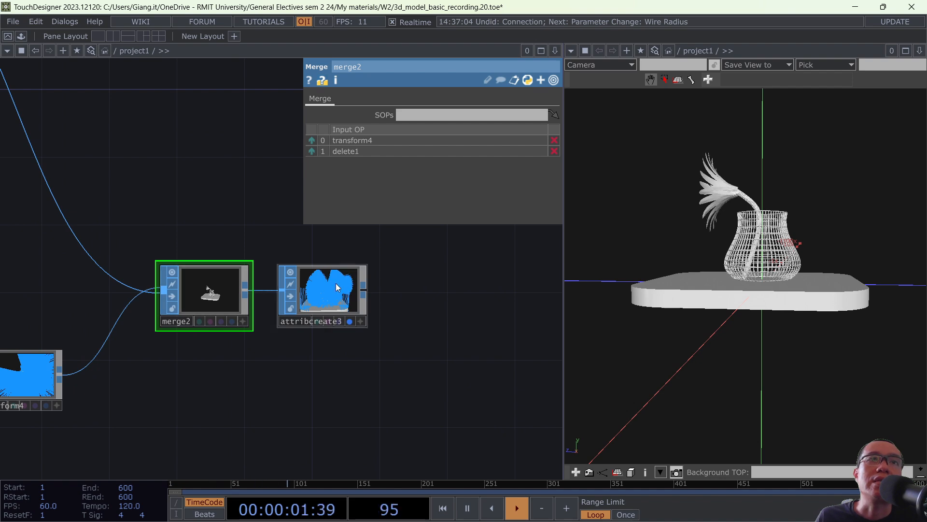
left_click(347, 310)
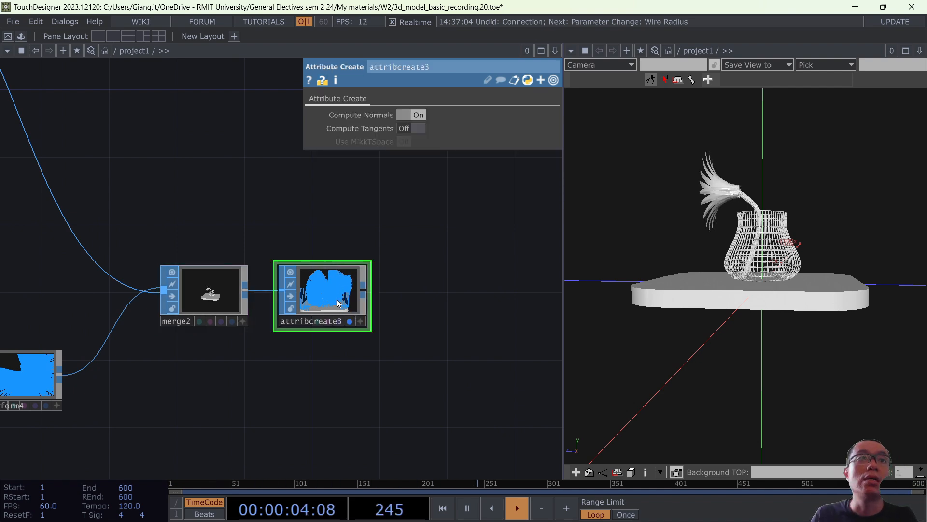
scroll(192, 285, "up", 4)
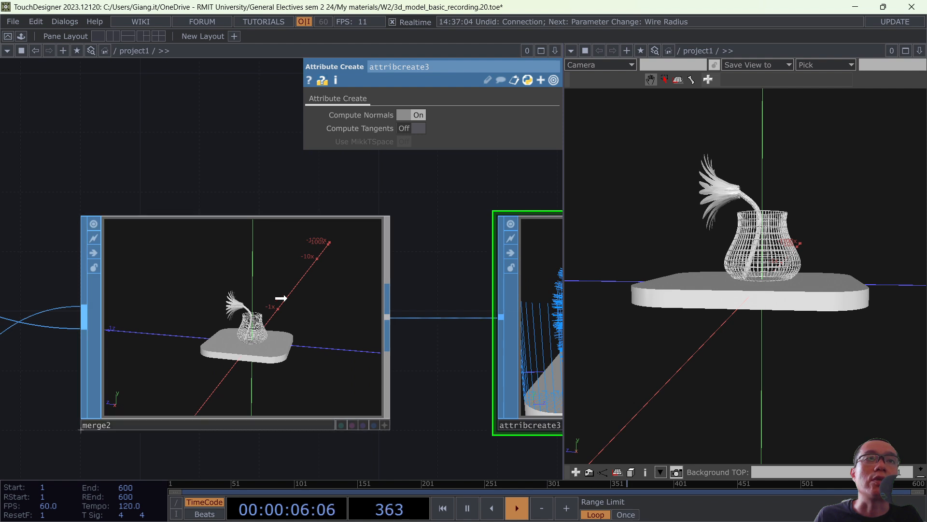
left_click_drag(474, 278, 406, 280)
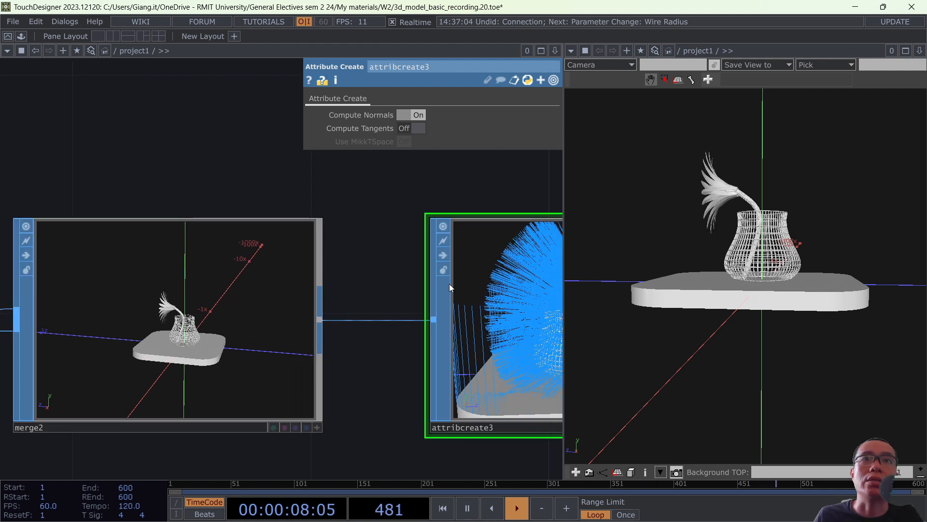
key("Delete")
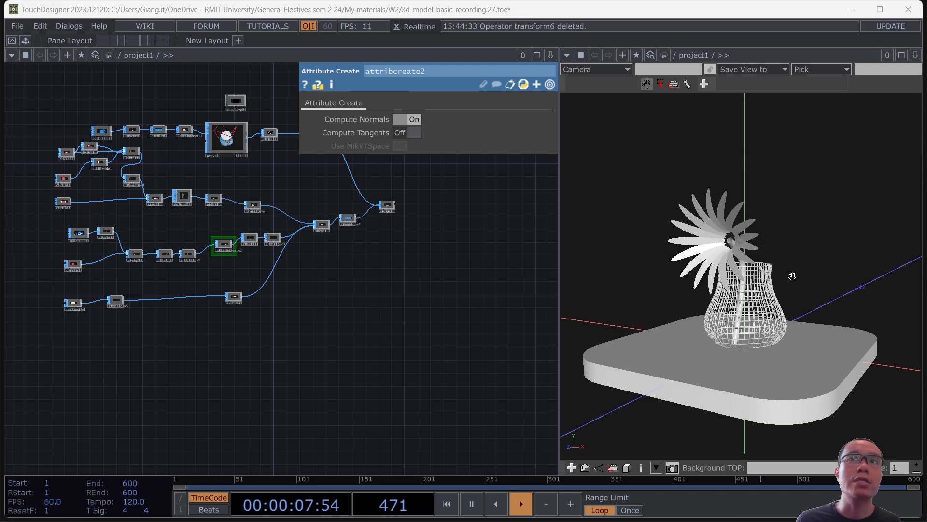
Add a Text TOP in the empty network area below extrude1.
left_click_drag(793, 276, 775, 305)
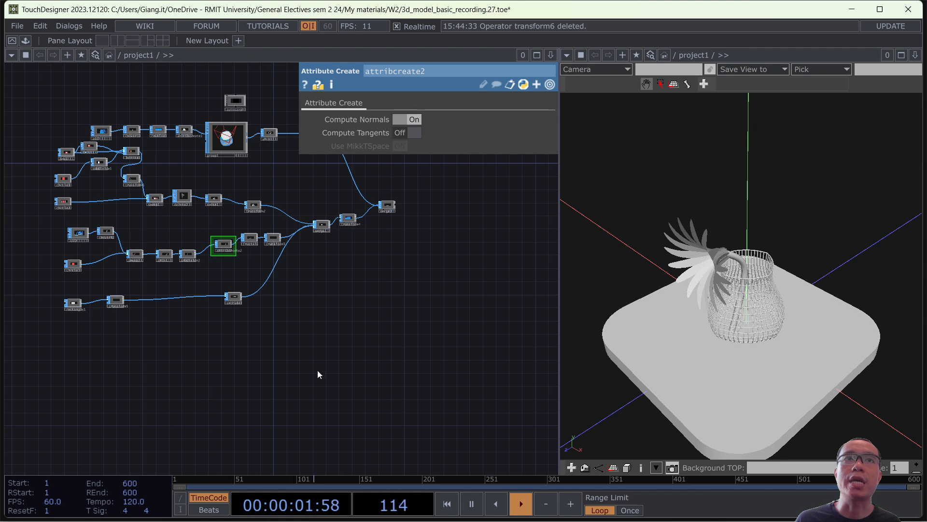
left_click_drag(758, 271, 767, 318)
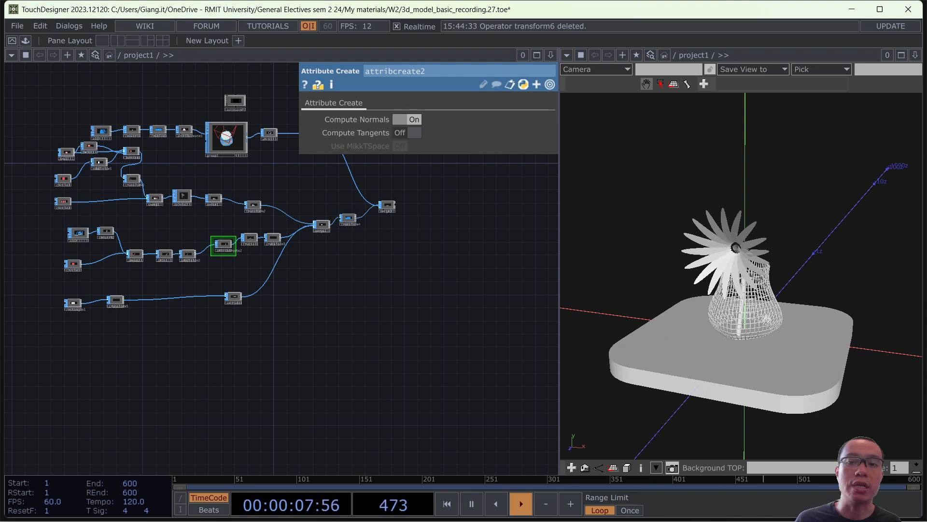
key("Tab")
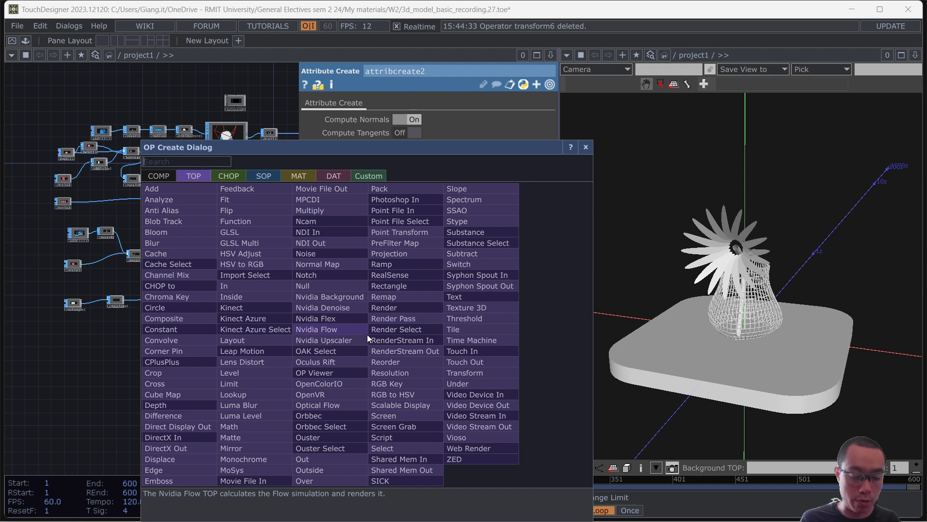
type("tet")
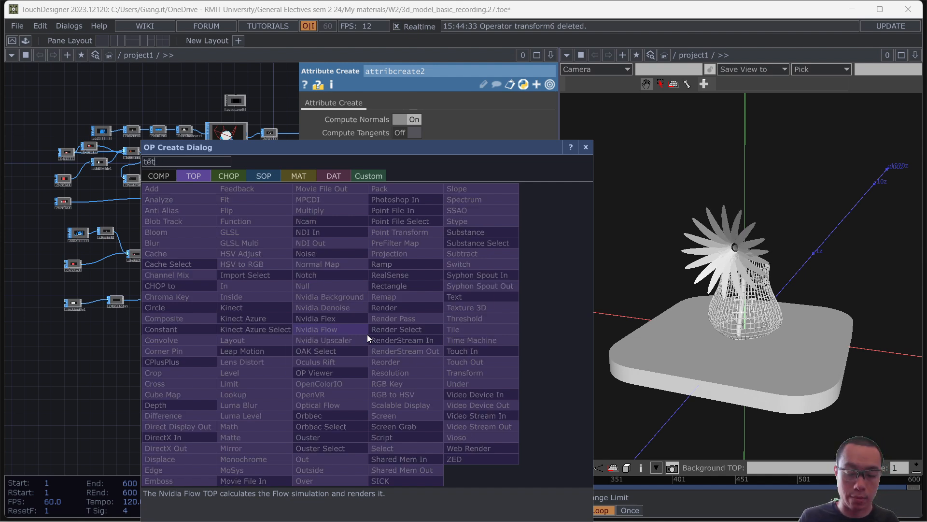
key("BackSpace")
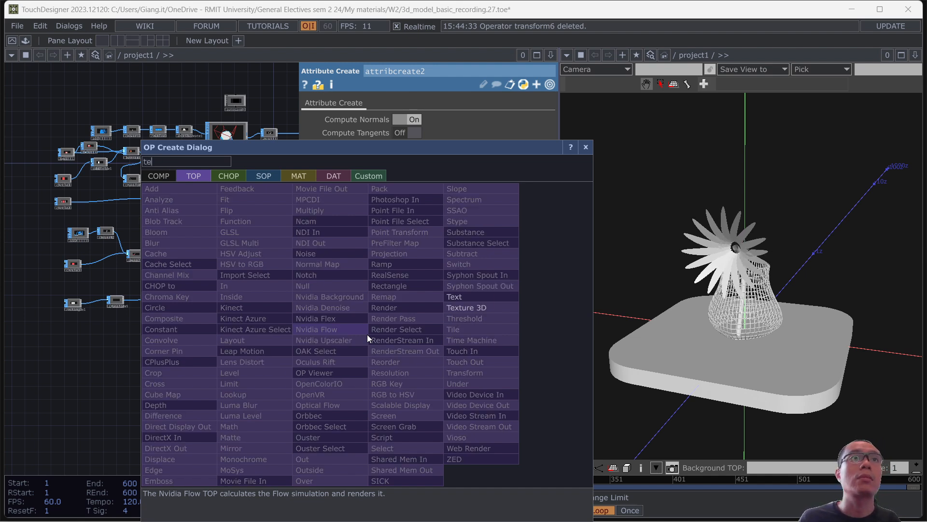
left_click(472, 297)
left_click(241, 349)
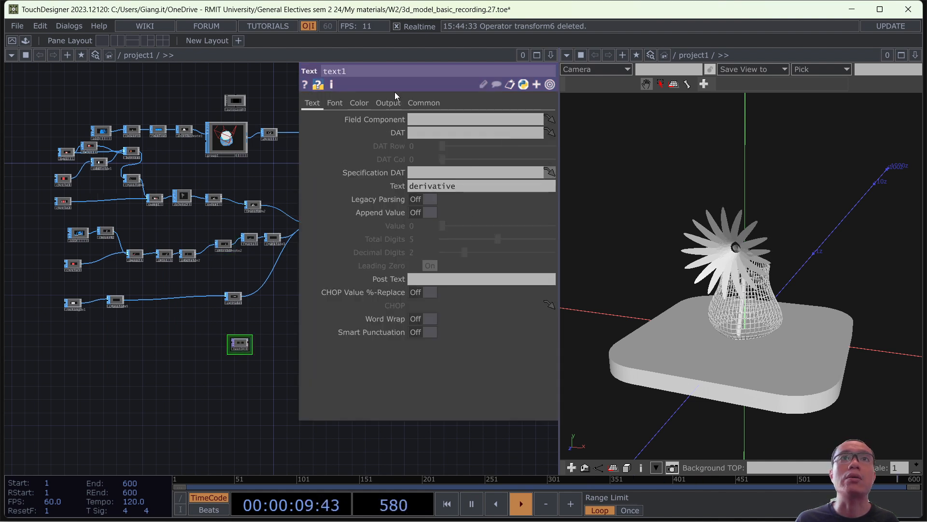
Set text1's font to Arial with the Black typeface and raise Font Size X to about 44.8.
left_click(340, 104)
left_click(541, 160)
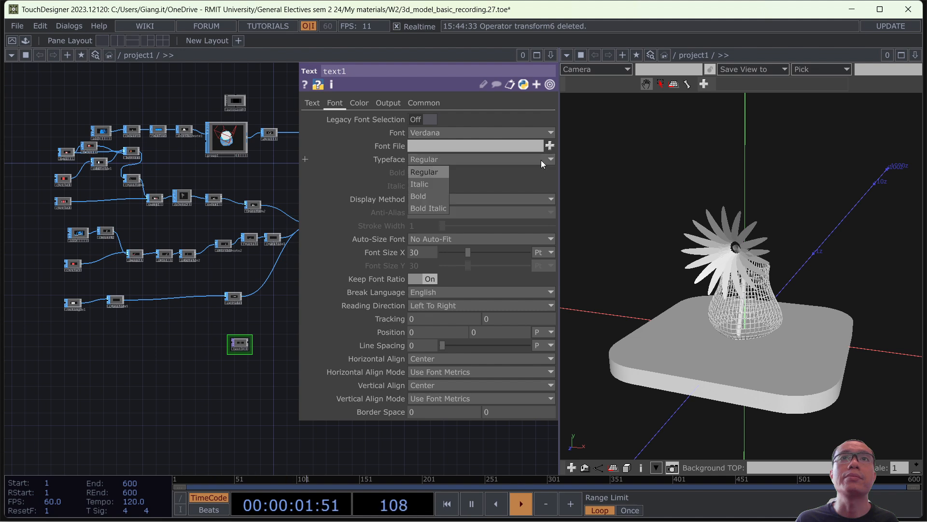
left_click(492, 135)
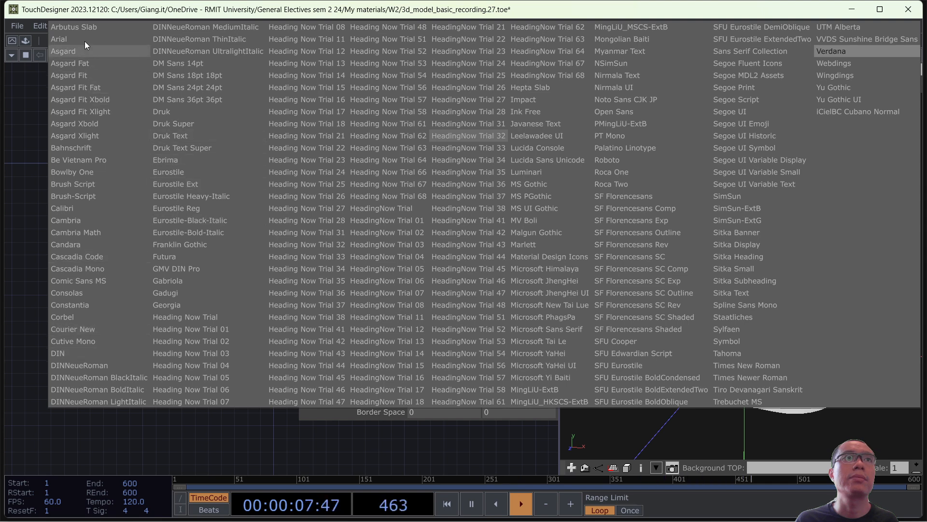
left_click(107, 42)
left_click(535, 159)
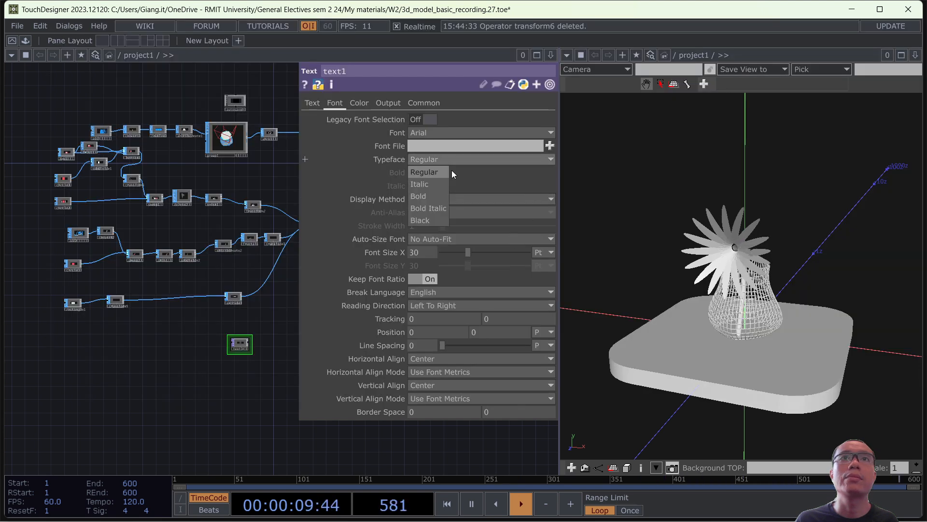
left_click(423, 220)
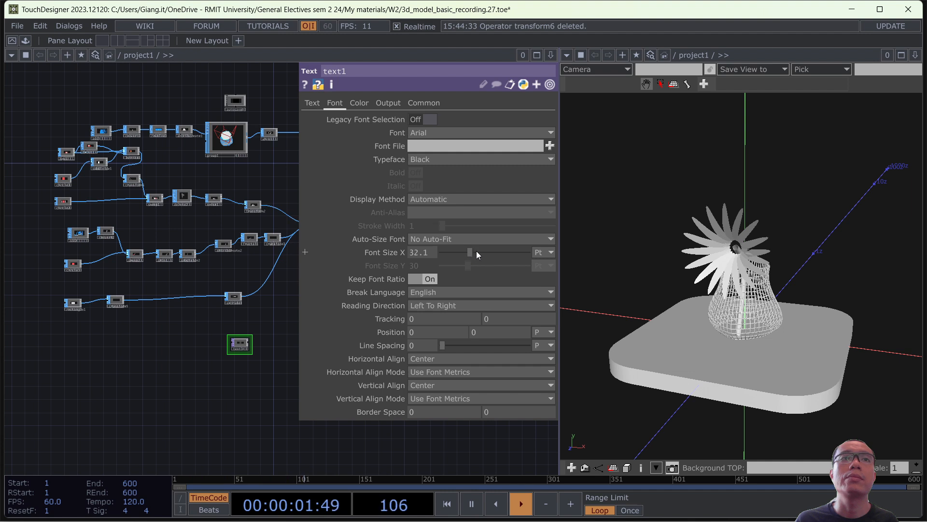
left_click_drag(476, 251, 482, 250)
scroll(190, 395, "up", 6)
left_click_drag(233, 363, 0, 414)
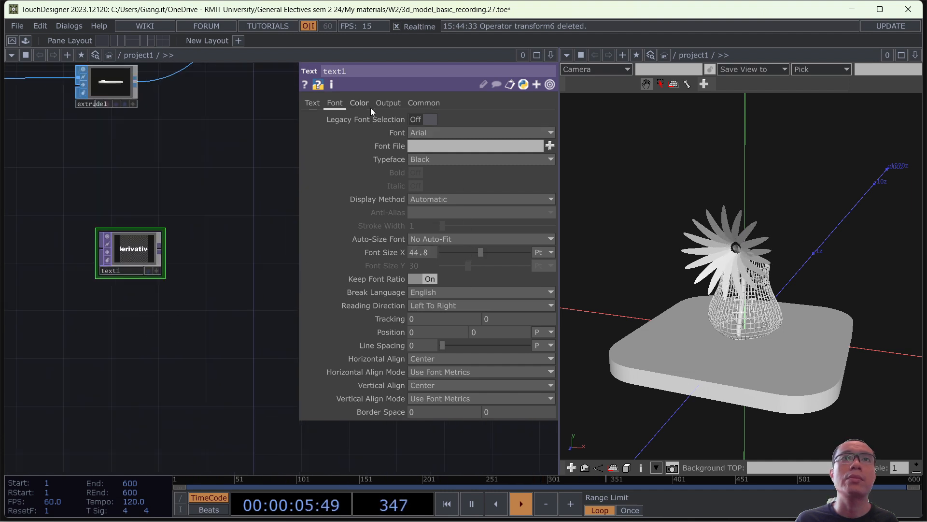
Change text1's text to NVL and enlarge its Font Size X to about 71.5.
left_click(312, 103)
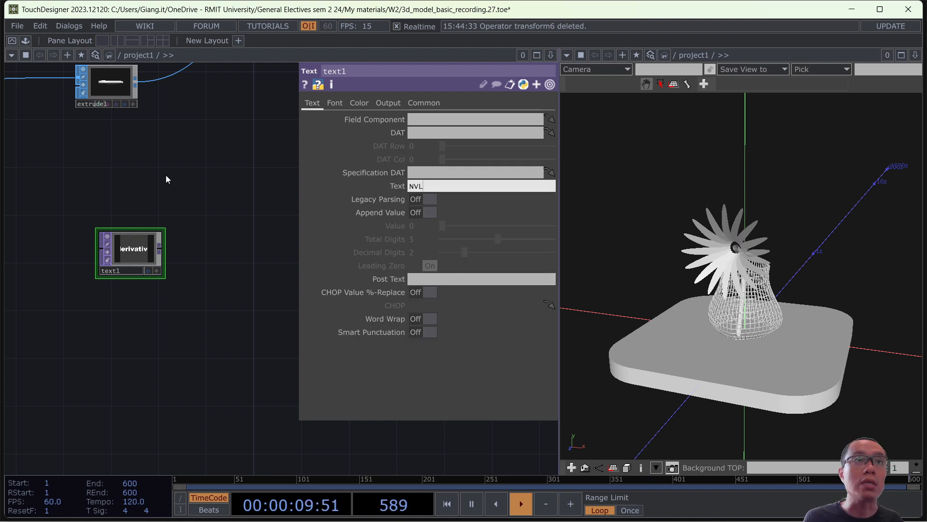
key("Return")
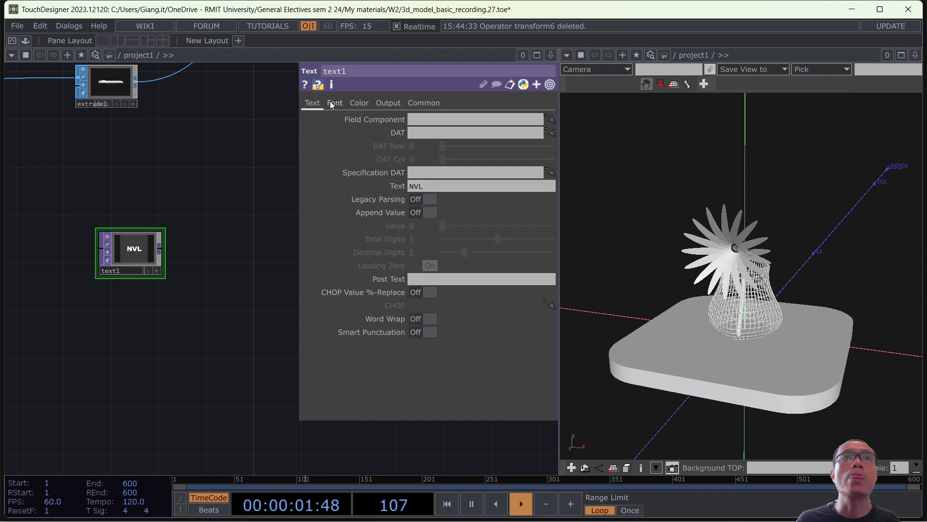
left_click(333, 103)
left_click_drag(488, 251, 502, 252)
left_click_drag(186, 324, 174, 328)
scroll(175, 326, "down", 3)
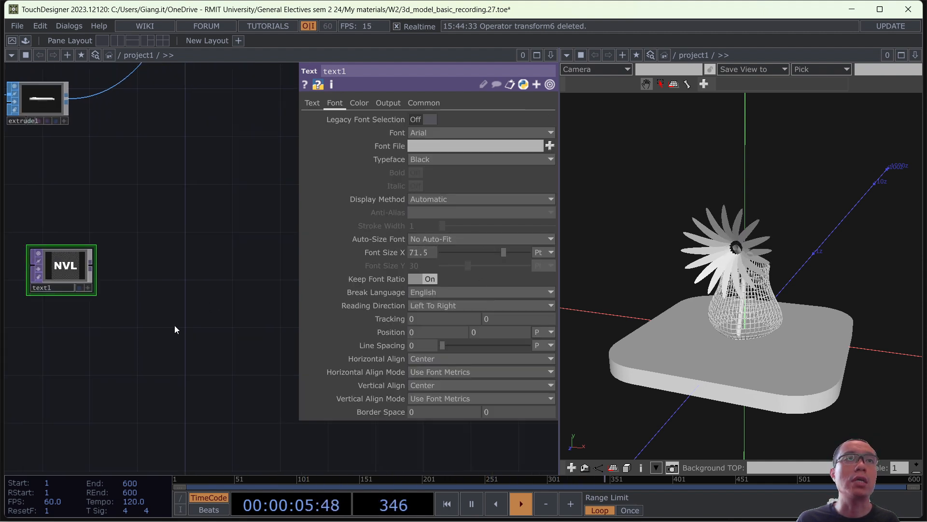
Add a Displace TOP beside text1 and feed text1 into its first input.
key("Tab")
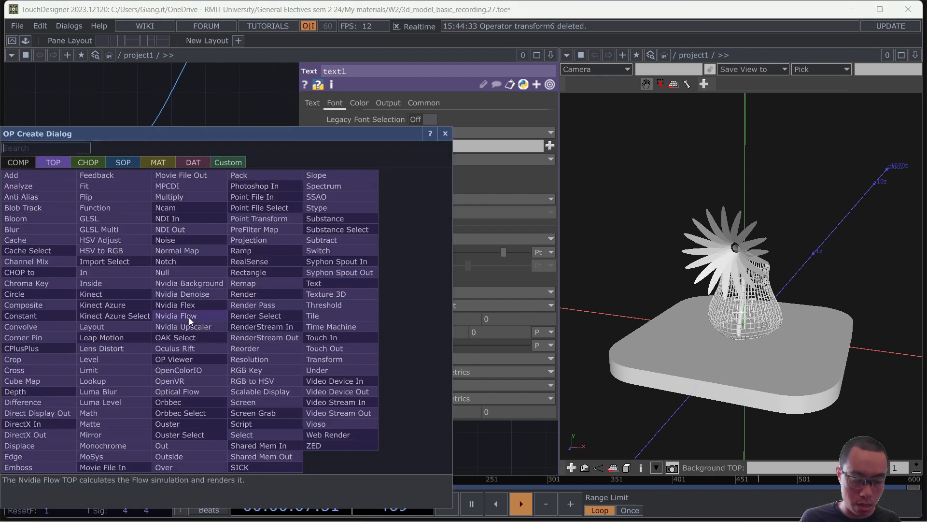
type("dis")
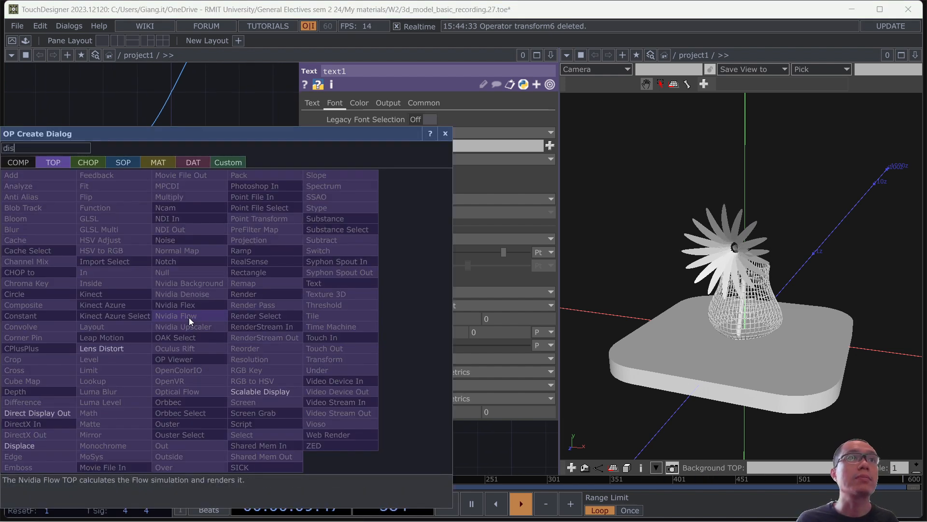
left_click(37, 441)
left_click(146, 248)
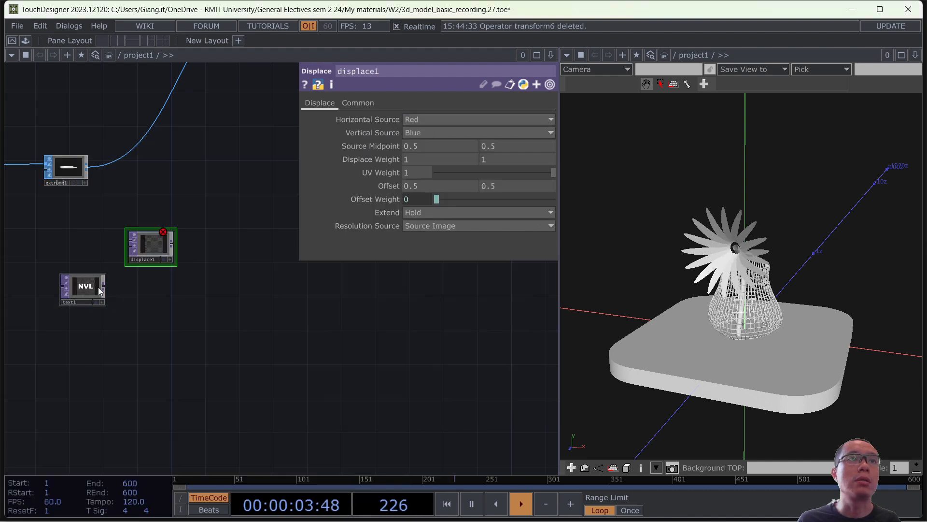
left_click_drag(103, 285, 179, 262)
Add a Noise TOP below displace1 and connect it to displace1's second input.
key("Tab")
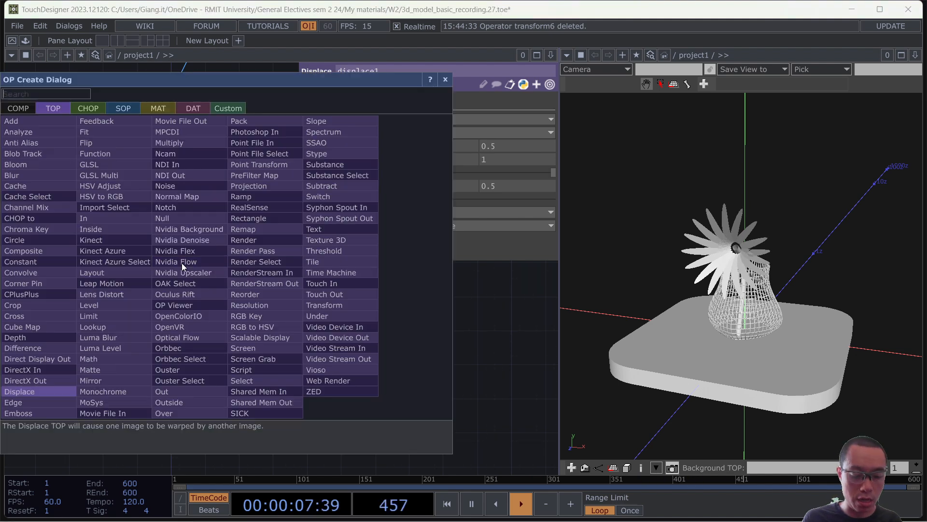
type("nói")
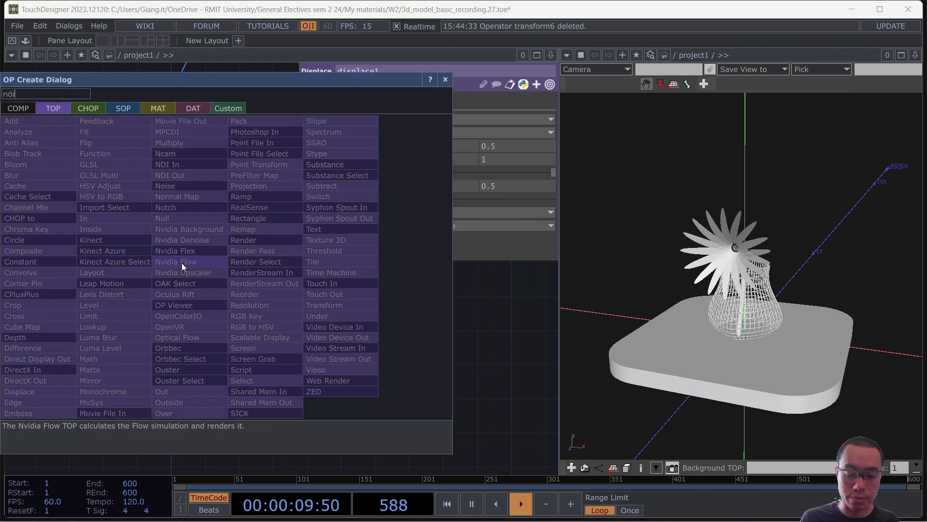
key("BackSpace")
key("BackSpace")
type("oise")
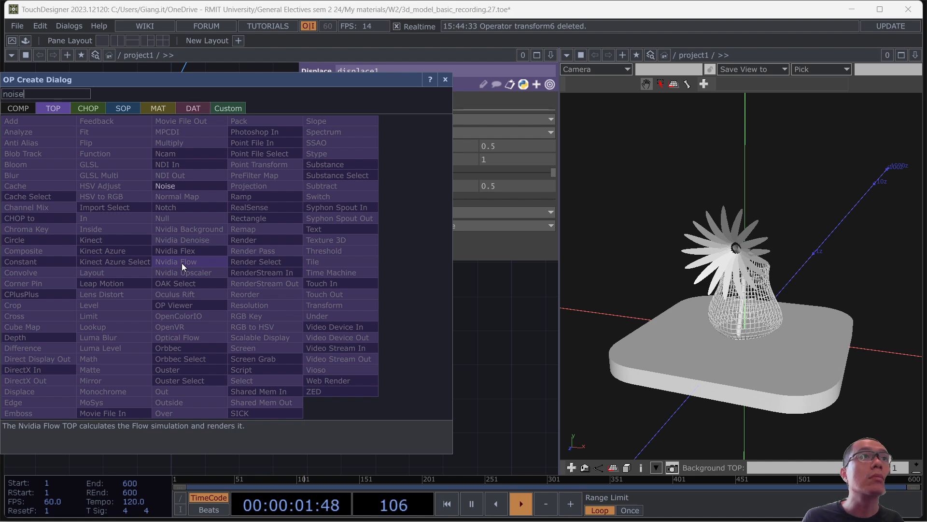
left_click(179, 186)
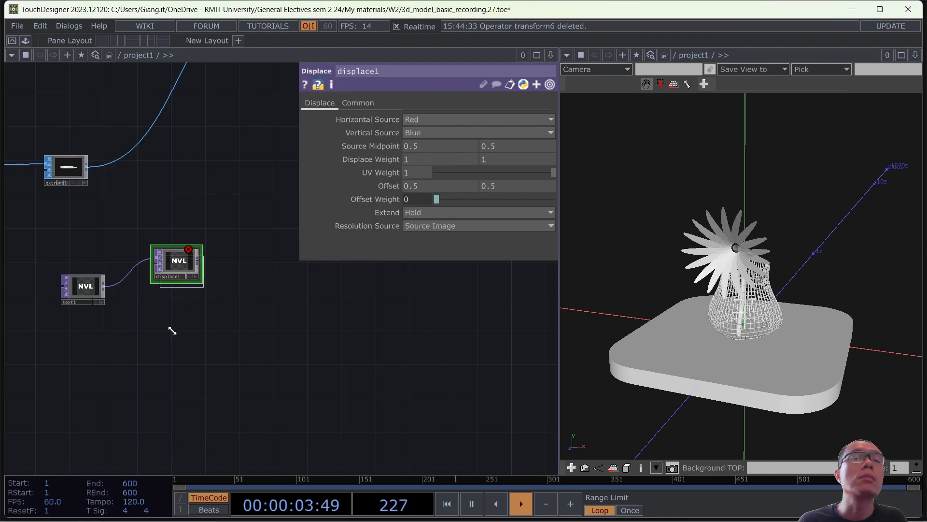
left_click(141, 340)
left_click_drag(167, 339, 155, 263)
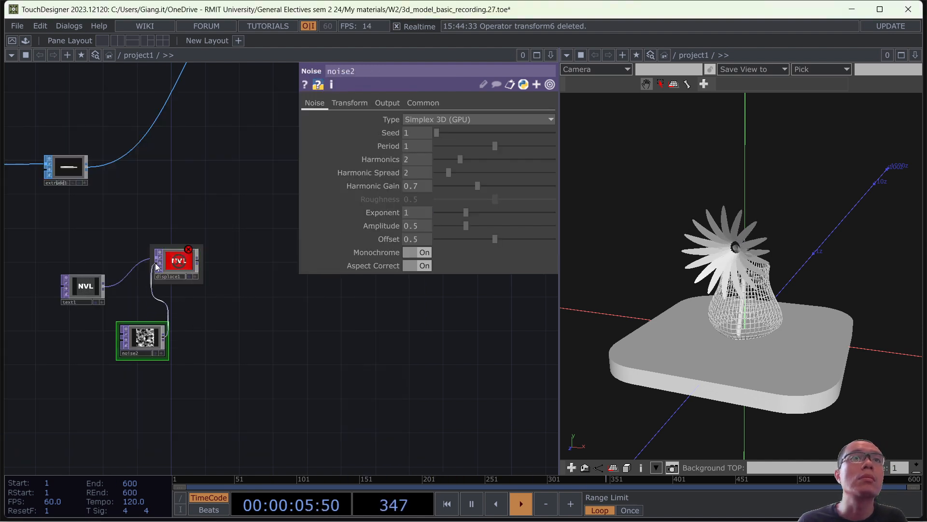
Set both Displace Weight values of displace1 to 0.01.
left_click(179, 264)
middle_click_drag(406, 160, 397, 169)
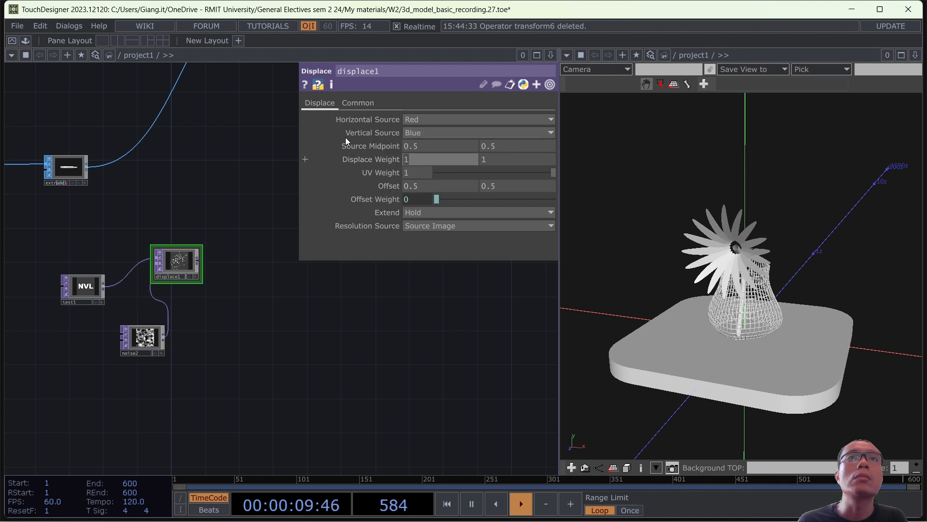
type("0.1")
key("Return")
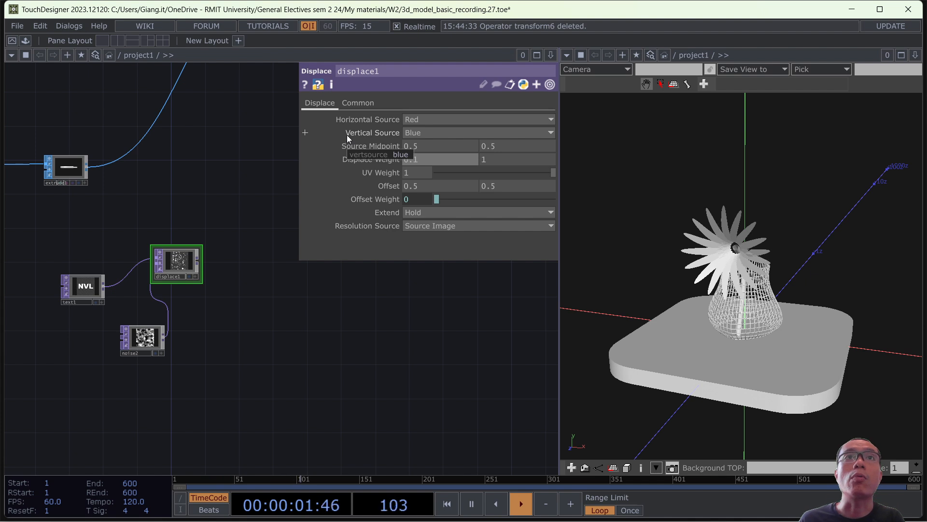
left_click(500, 160)
type("0.")
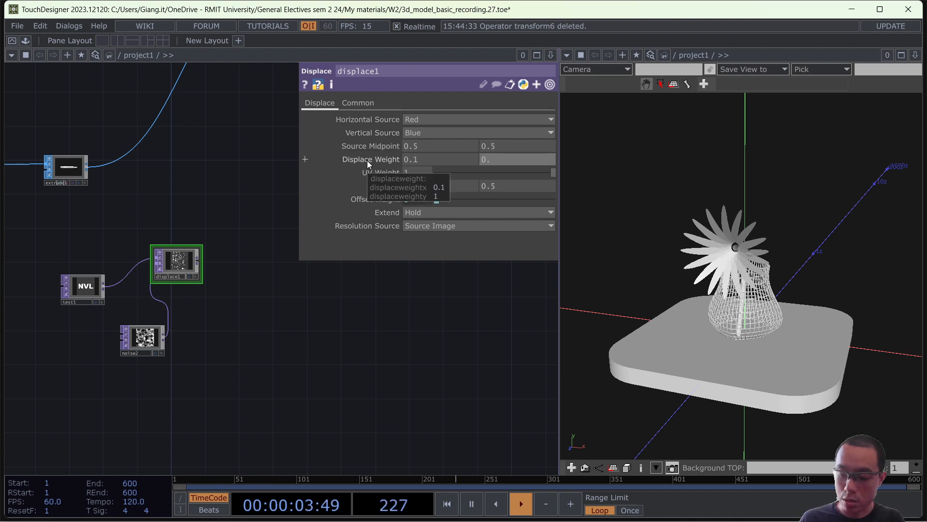
type("1")
scroll(159, 287, "up", 5)
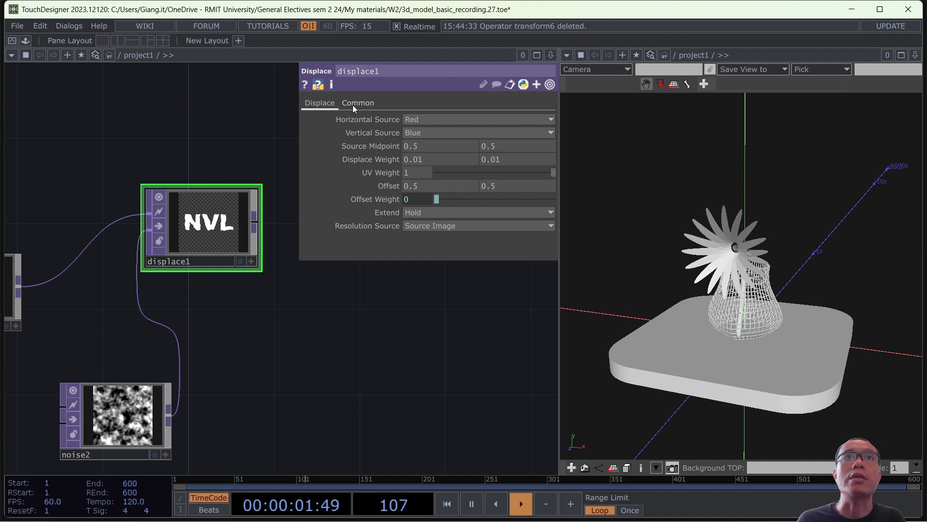
Animate noise2 by setting its Z Translate to the expression absTime.seconds.
left_click(159, 404)
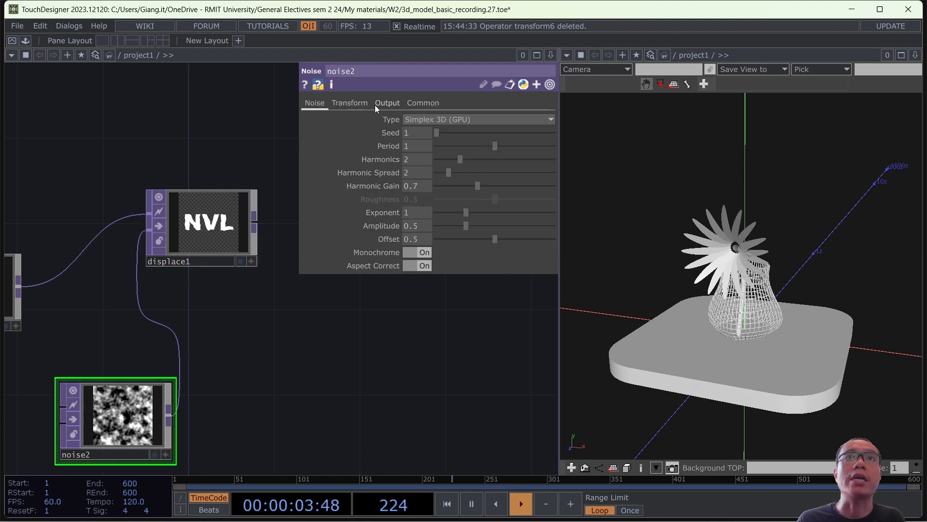
left_click(348, 103)
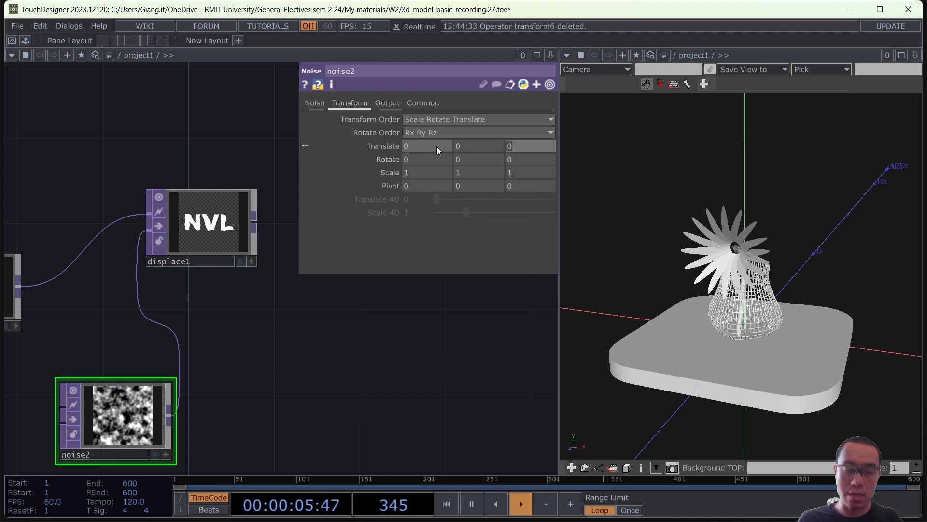
type("absTi")
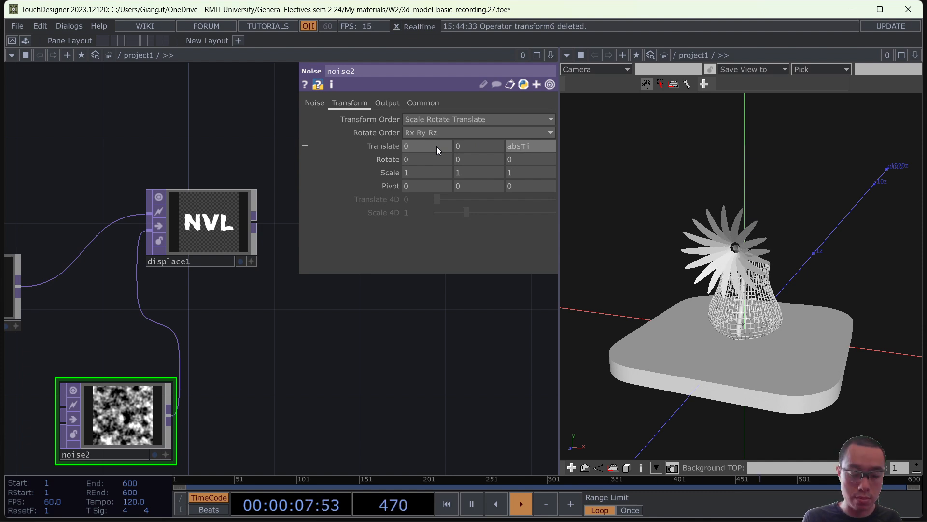
type("me.seco")
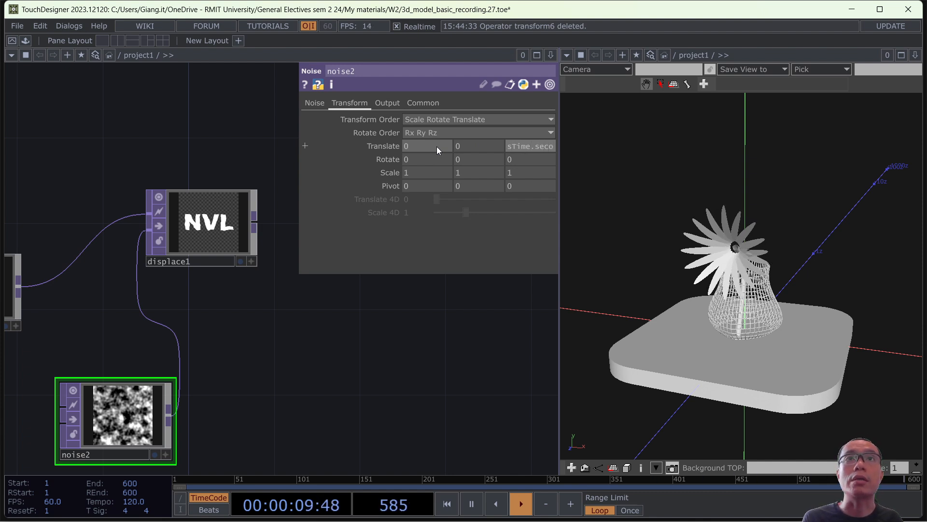
type("nds")
key("Return")
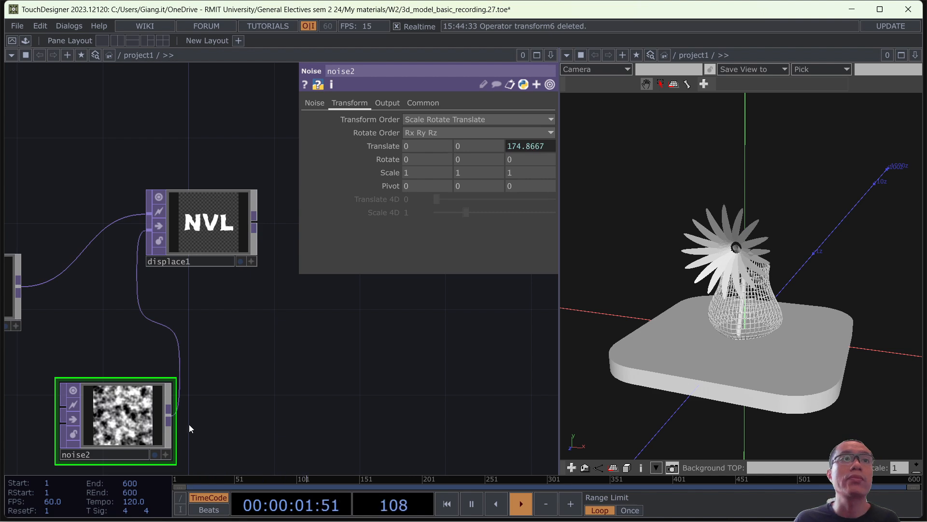
Add a Trace SOP to the network beside displace1.
left_click_drag(301, 352, 320, 358)
scroll(320, 359, "down", 6)
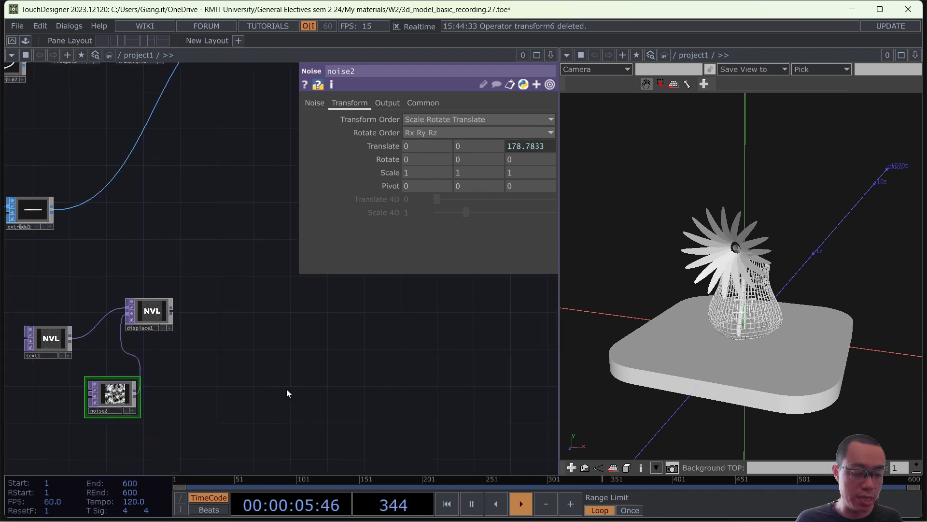
key("Tab")
left_click(189, 176)
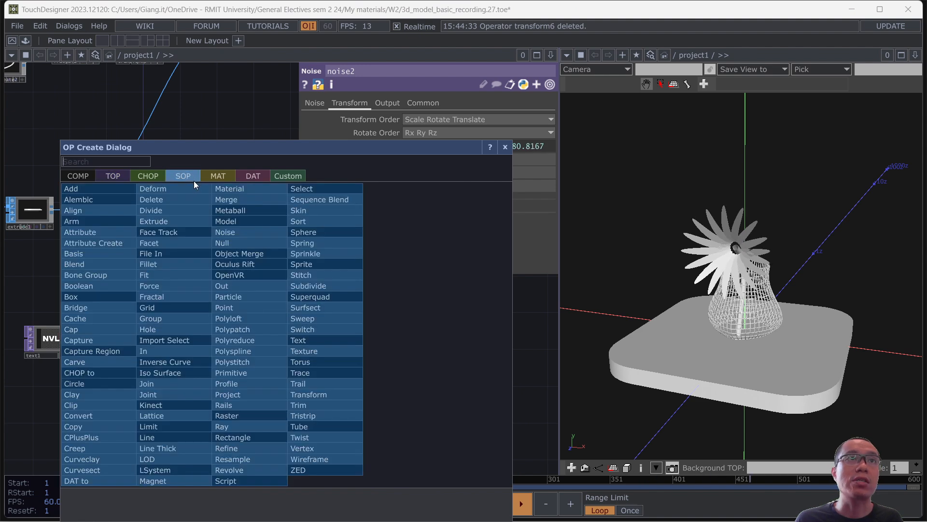
type("trace")
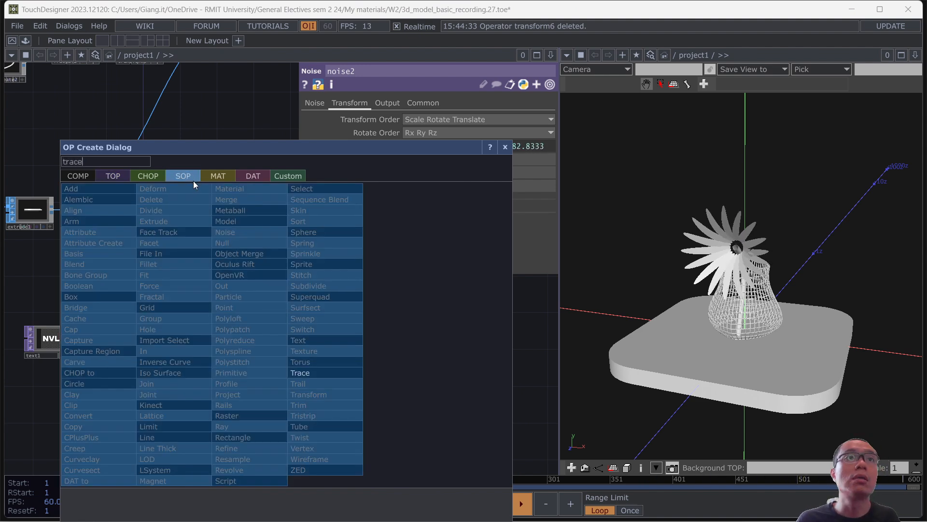
left_click(311, 371)
left_click(263, 360)
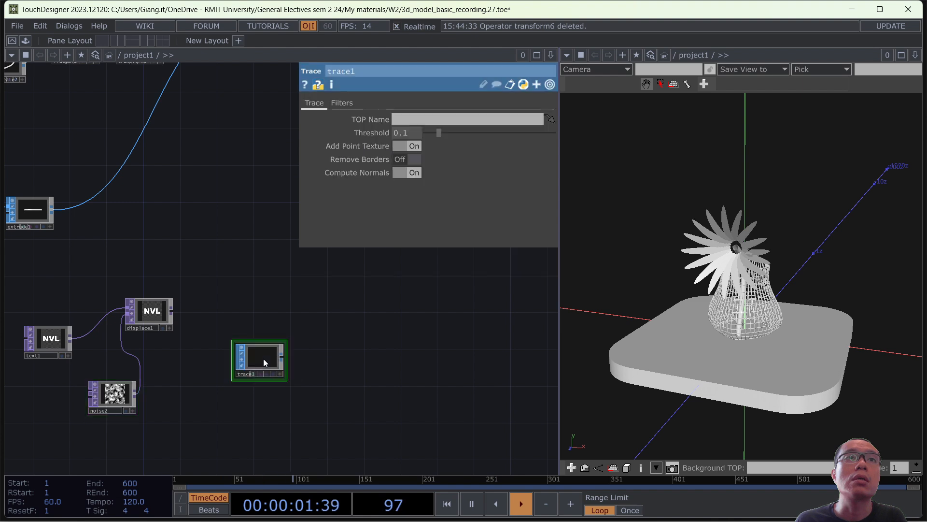
Assign displace1 as the source TOP of the trace1 SOP.
scroll(192, 334, "up", 2)
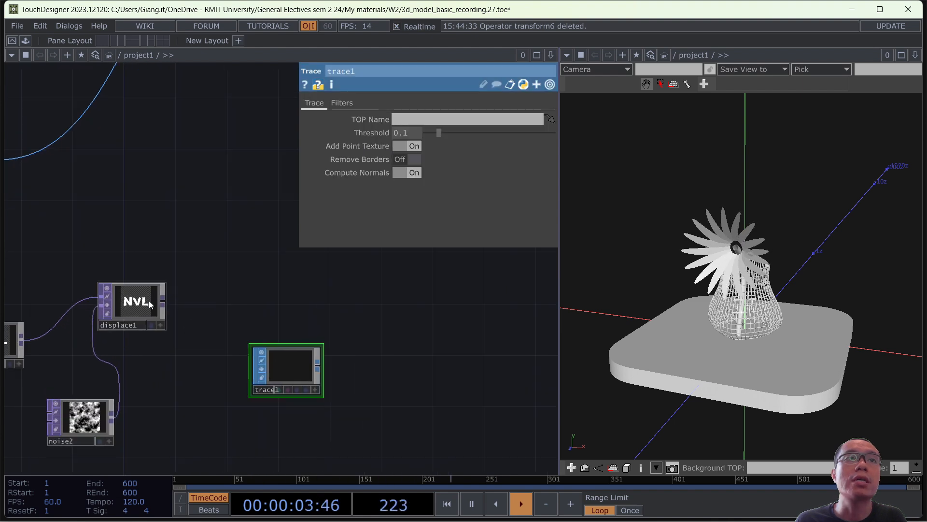
mouse_move(143, 298)
left_mouse_down()
mouse_move(259, 360)
mouse_move(393, 121)
left_mouse_up()
scroll(300, 379, "up", 5)
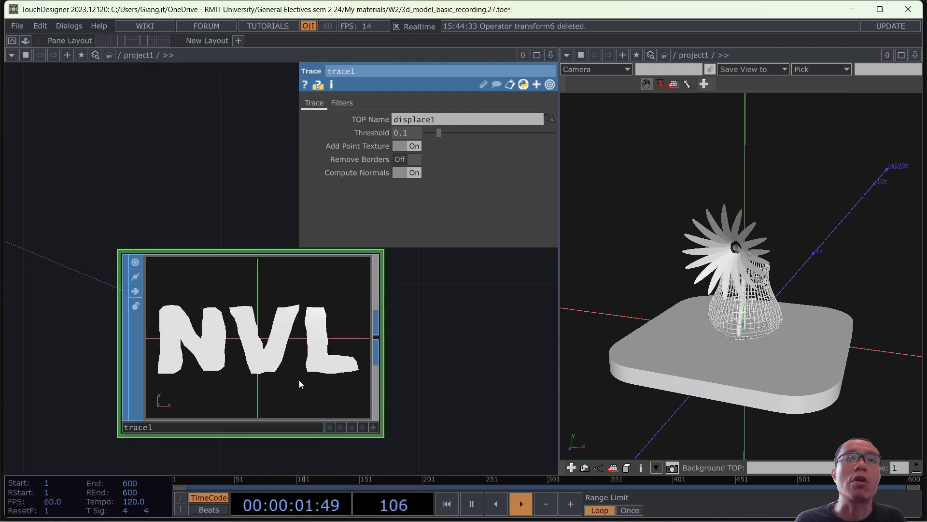
View trace1's outline at an angle in its interactive viewer and set the Step Size of its resampled shapes to 4.
left_click(372, 427)
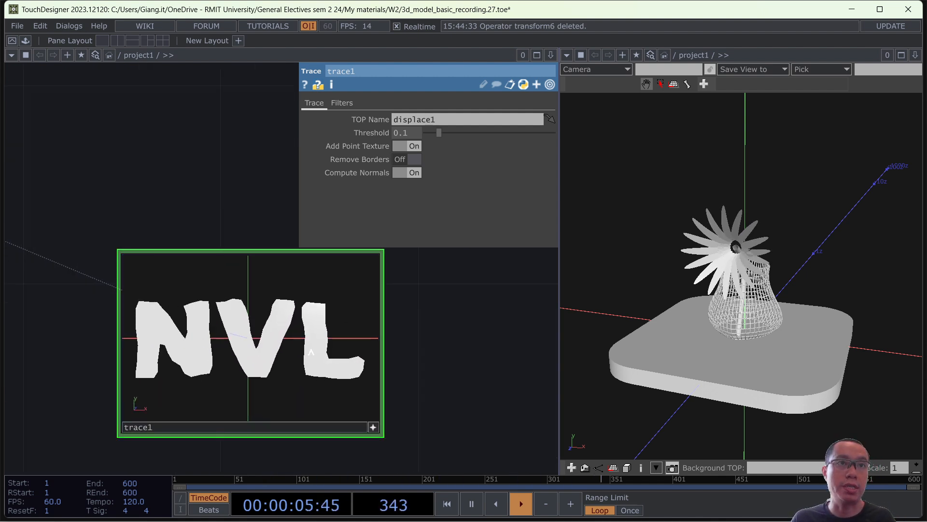
left_click_drag(310, 351, 294, 361)
scroll(294, 360, "down", 1)
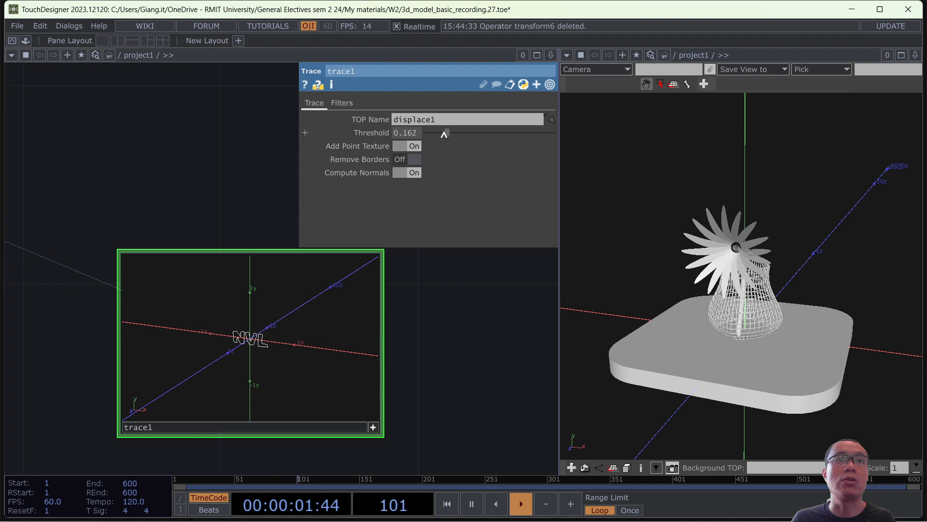
left_click(343, 103)
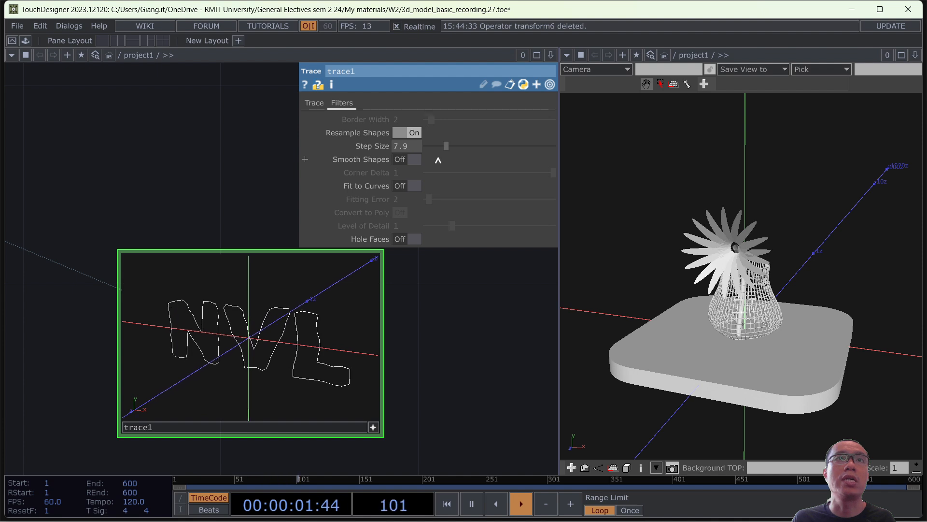
left_click_drag(437, 162, 438, 162)
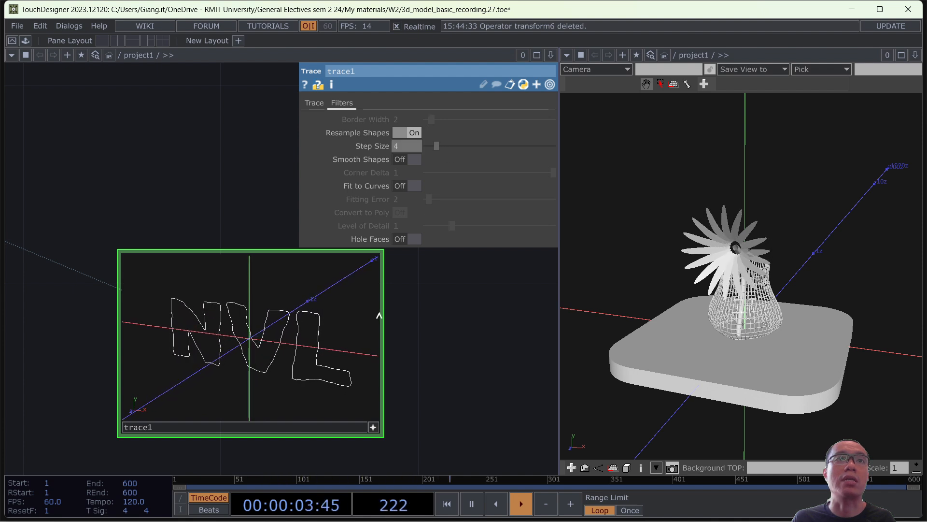
Add a Join SOP beside trace1, feed trace1's output into it, and leave extra space between the two nodes.
scroll(437, 380, "down", 2)
left_click_drag(436, 380, 338, 377)
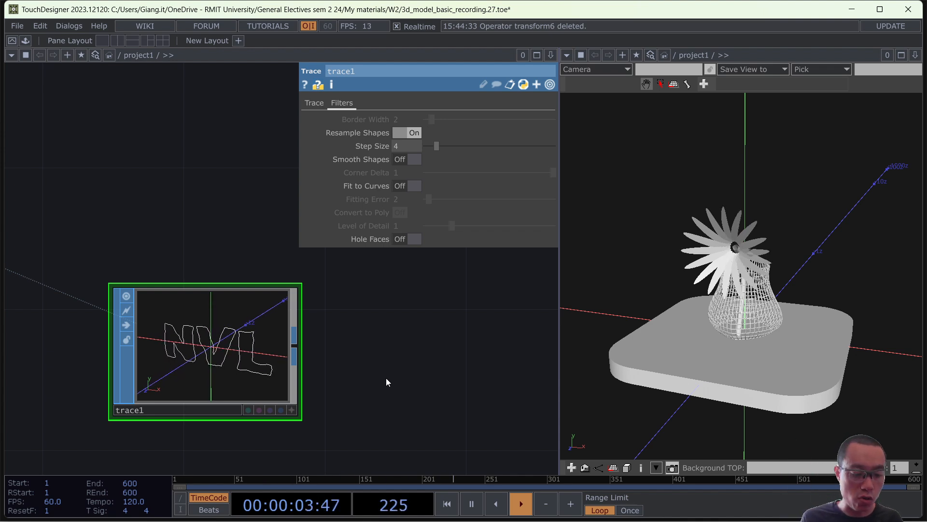
key("Tab")
type("joi")
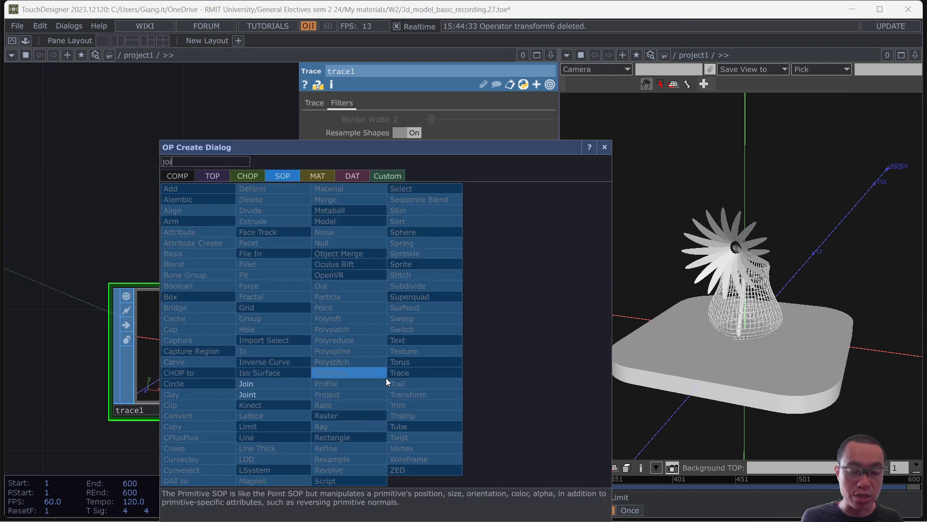
left_click(280, 383)
left_click(416, 340)
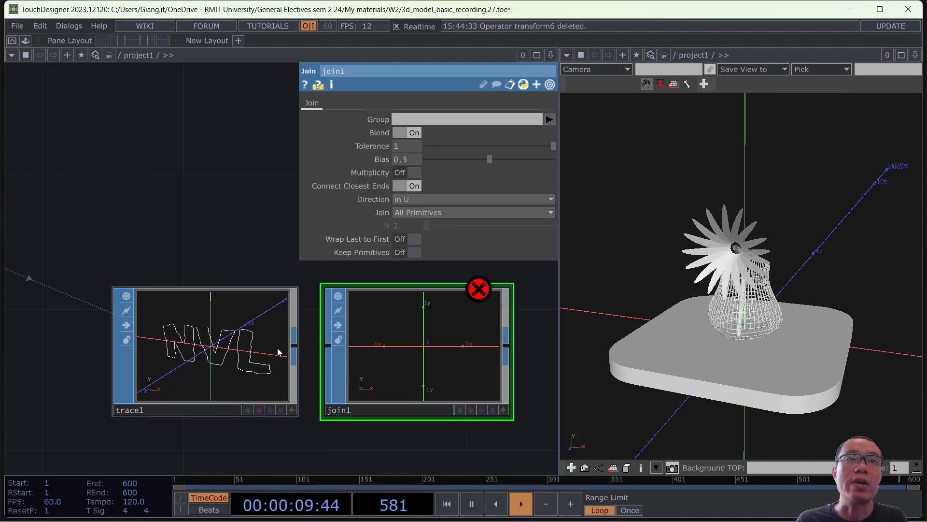
left_click_drag(295, 346, 328, 346)
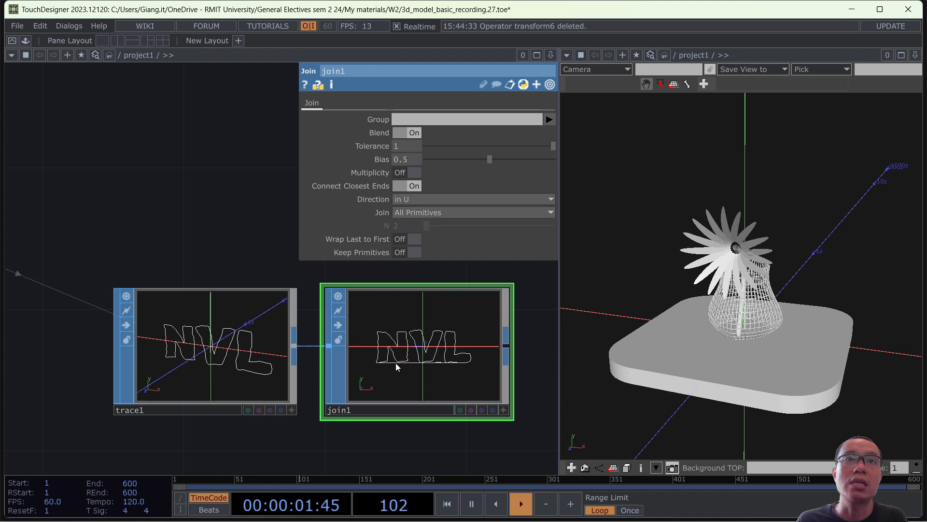
scroll(462, 350, "down", 3)
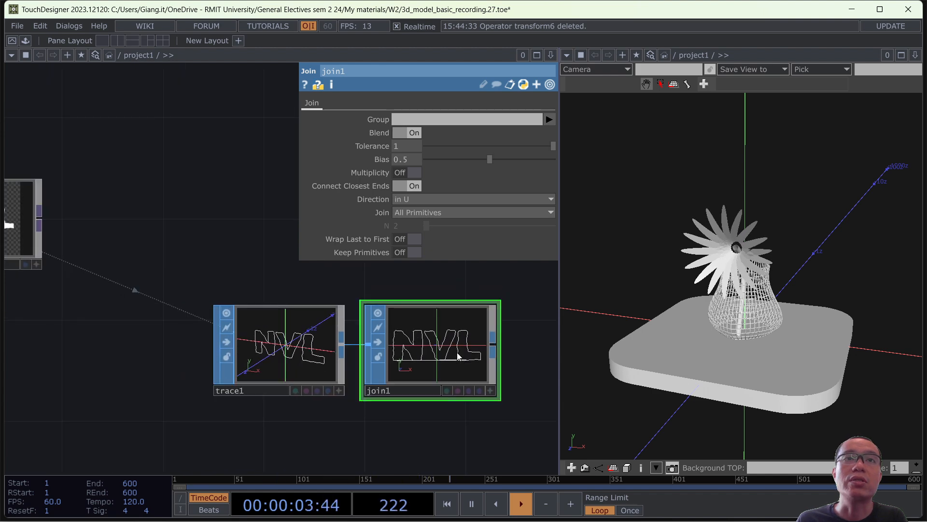
scroll(416, 358, "up", 2)
scroll(417, 358, "up", 3)
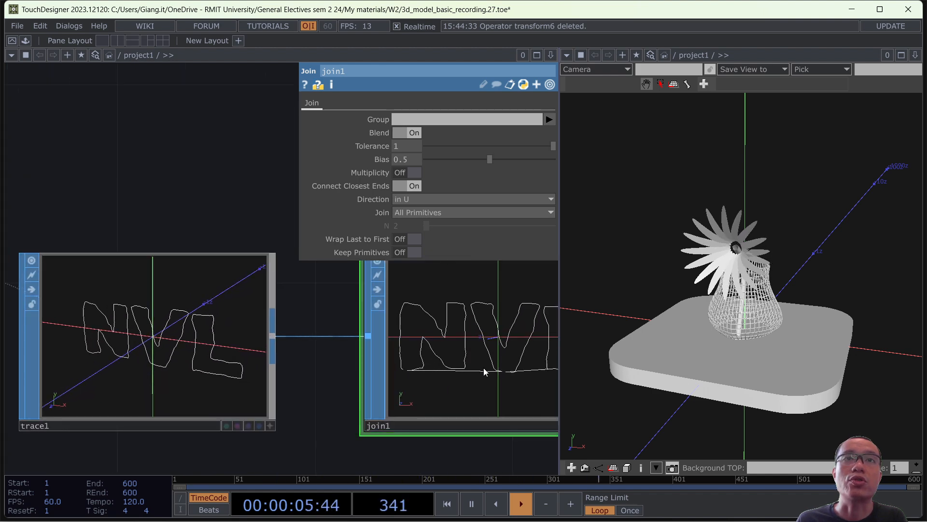
scroll(469, 372, "down", 2)
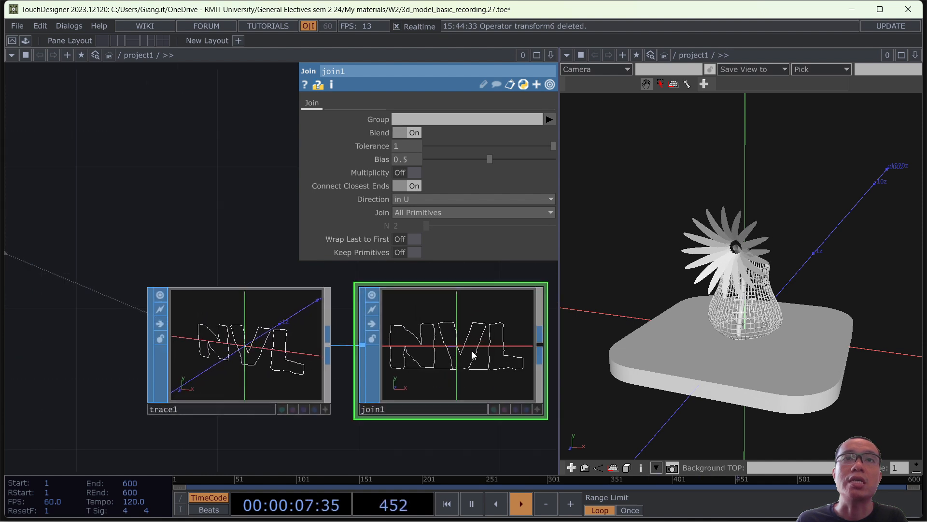
left_click_drag(444, 338, 480, 338)
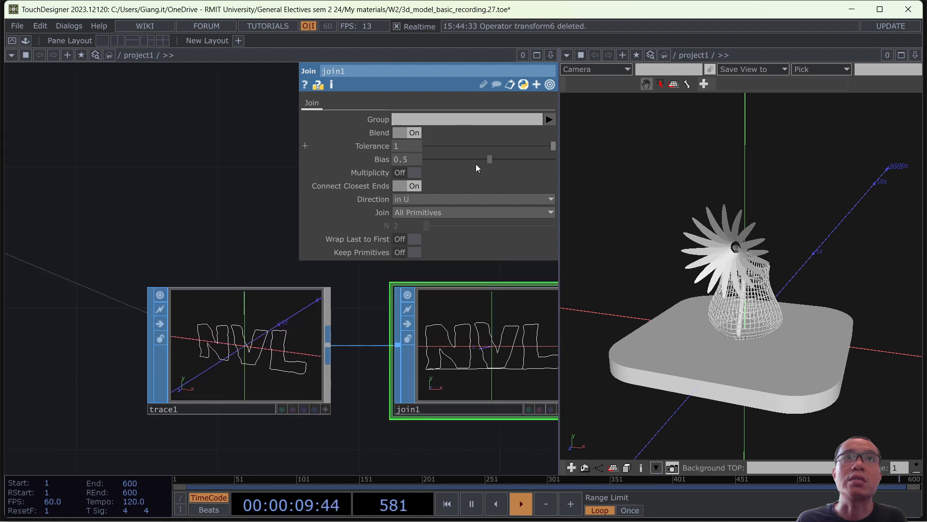
Try join1 with a Tolerance of 0.49, Direction in V and Multiplicity on, returning Direction to in U and Multiplicity to off.
mouse_move(494, 162)
left_mouse_down()
mouse_move(457, 158)
mouse_move(493, 160)
left_mouse_up()
left_click_drag(554, 146, 488, 152)
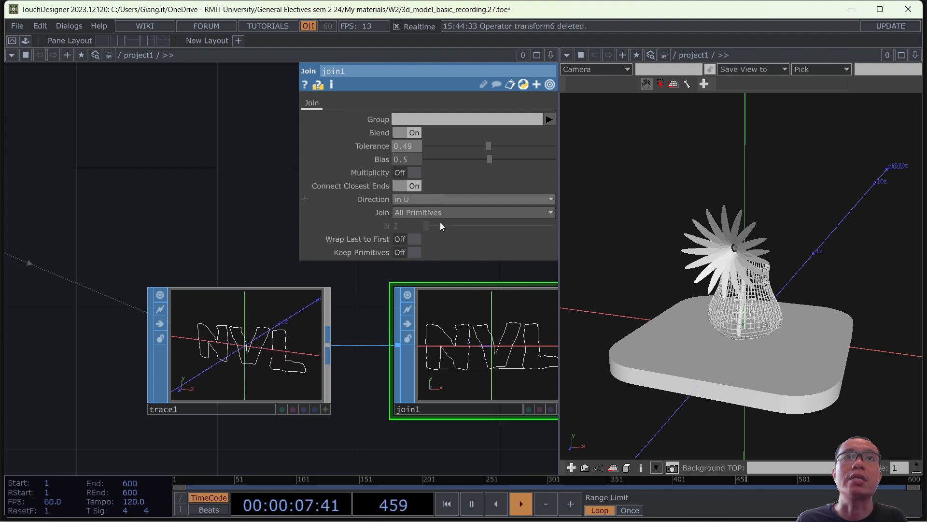
left_click(443, 199)
left_click(399, 226)
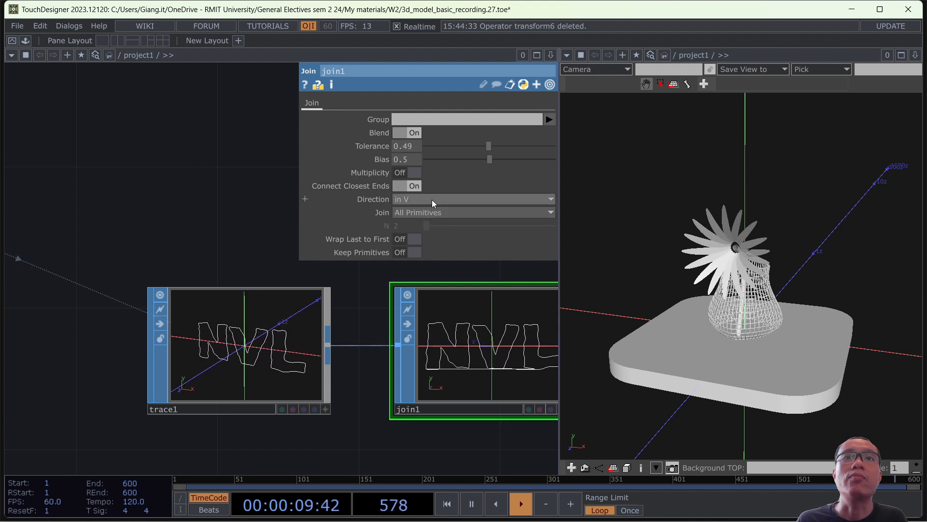
left_click(432, 199)
left_click(405, 212)
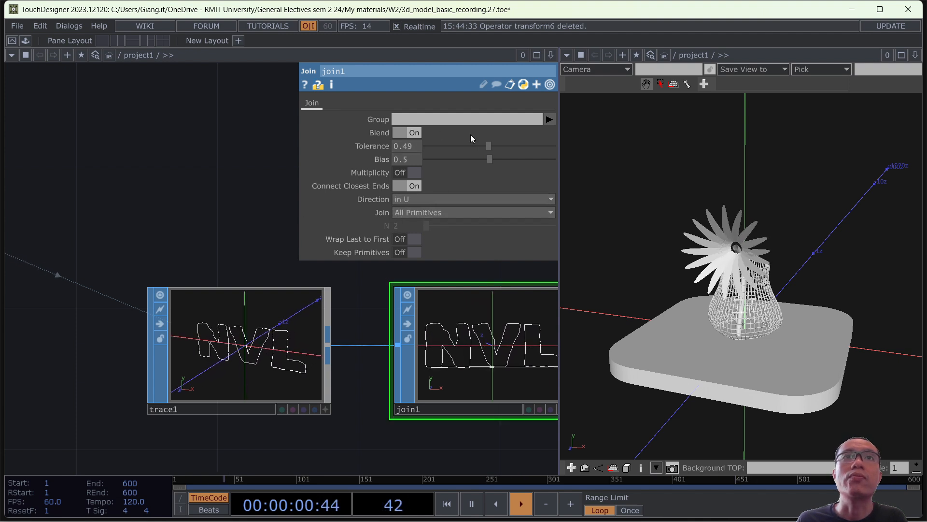
left_click(413, 173)
Insert a Subdivide SOP on the wire between trace1 and join1 and space the three nodes apart.
left_click_drag(248, 361, 178, 361)
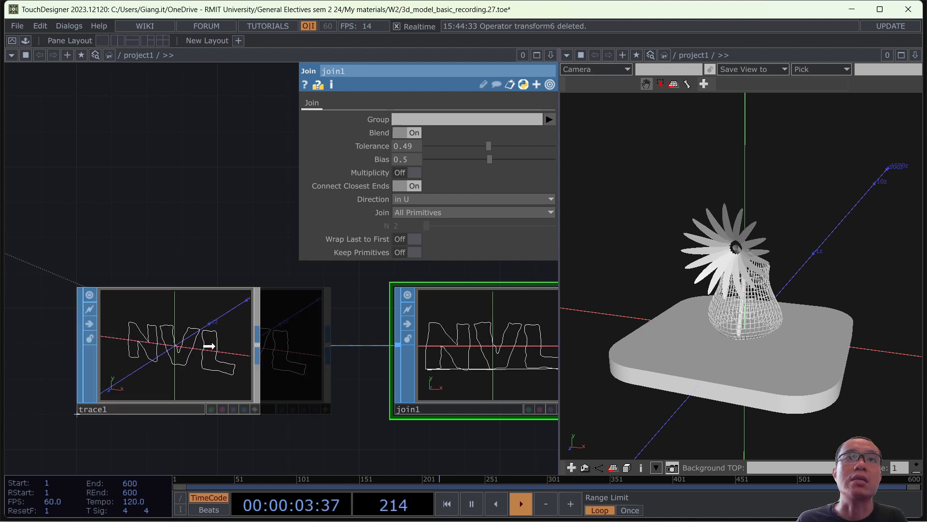
right_click(297, 345)
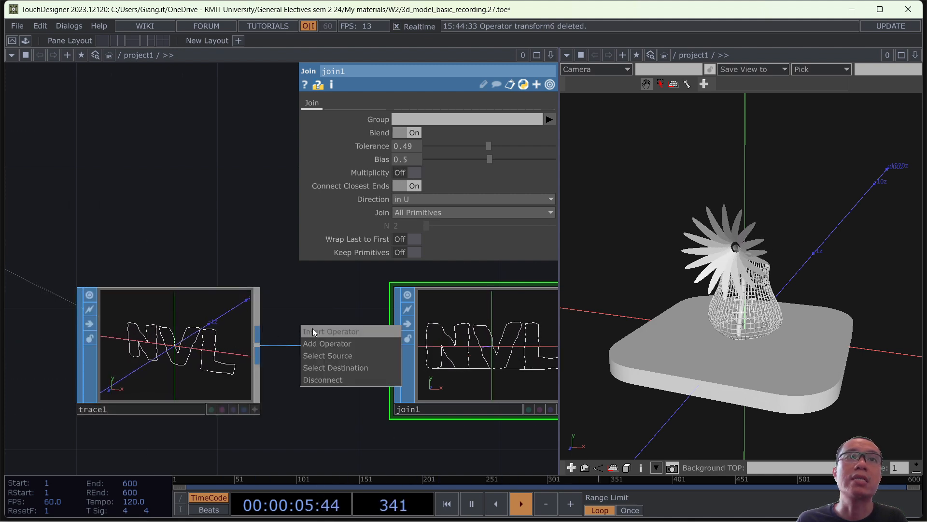
left_click(312, 329)
type("sub")
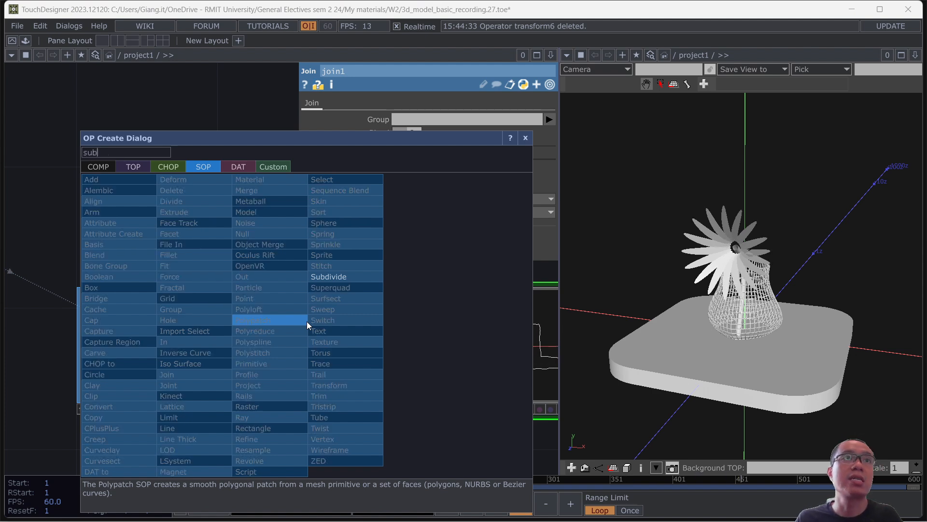
left_click(324, 277)
left_click(320, 342)
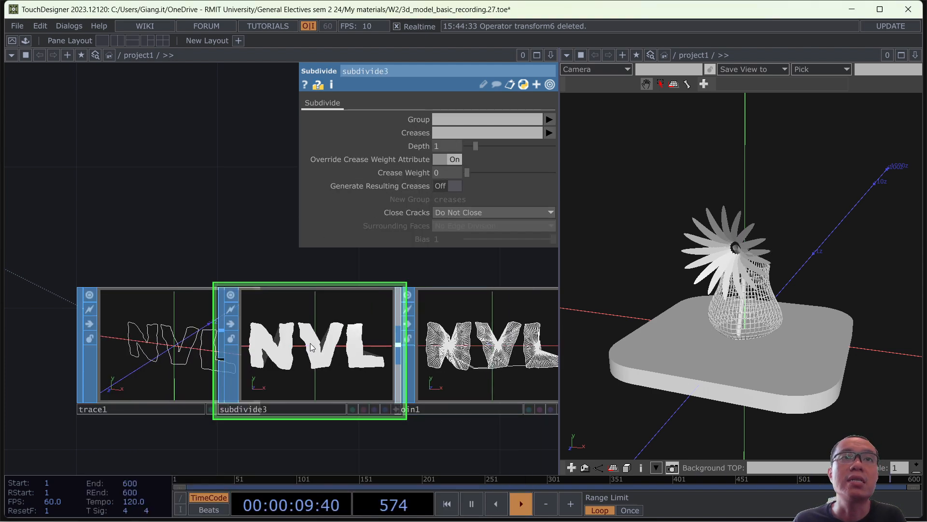
left_click_drag(154, 336, 50, 328)
left_click_drag(319, 358, 284, 360)
Set join1's Tolerance to 0.485 and Bias to 0.476, trying Wrap Last to First and Keep Primitives before switching both back off.
left_click(461, 345)
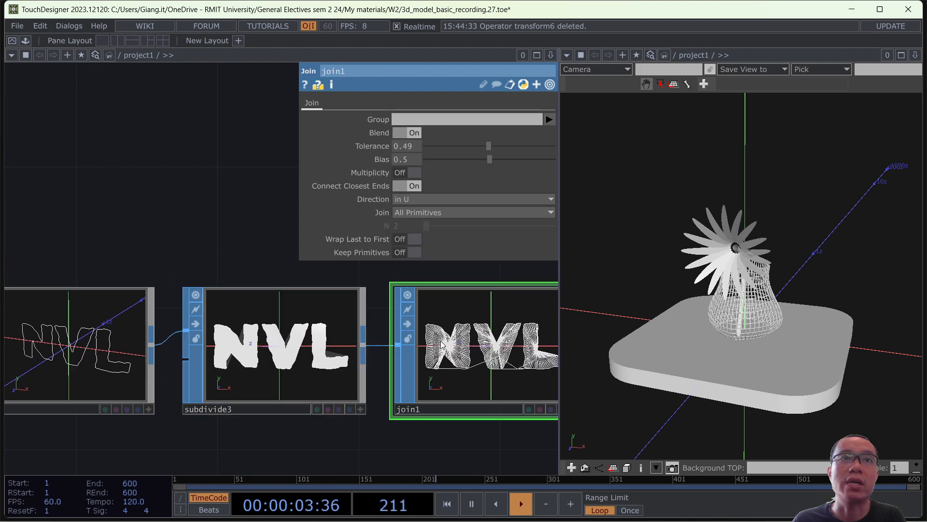
scroll(464, 336, "up", 2)
scroll(441, 323, "up", 1)
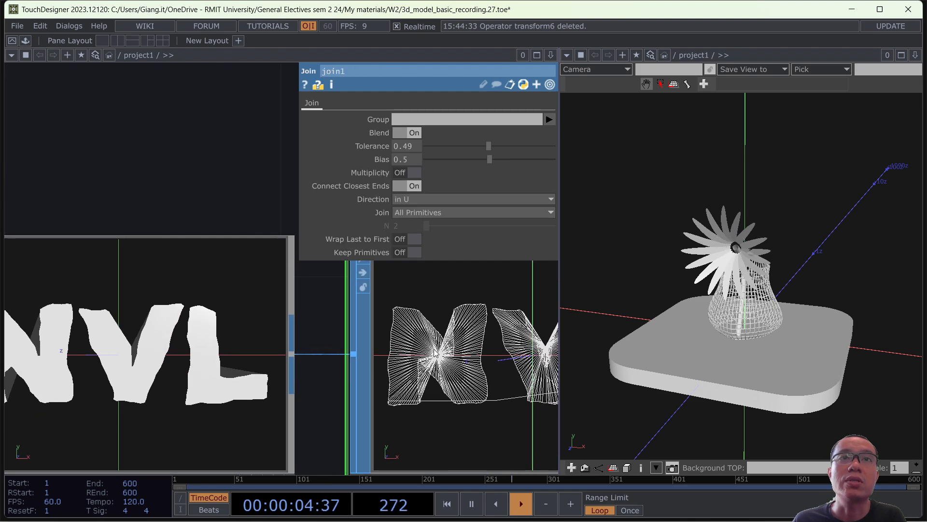
left_click(148, 377)
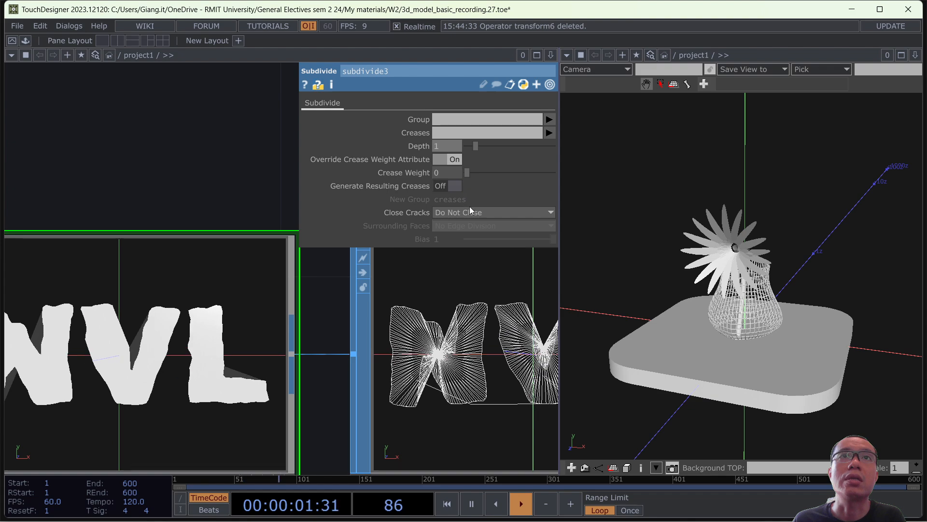
scroll(374, 325, "down", 2)
left_click(492, 400)
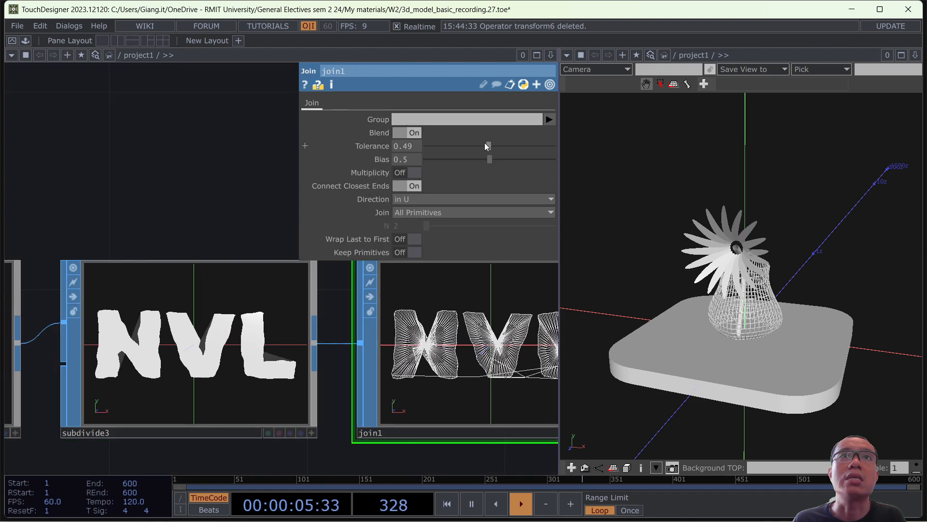
mouse_move(485, 144)
left_mouse_down()
mouse_move(456, 141)
mouse_move(500, 143)
mouse_move(488, 144)
mouse_move(482, 160)
mouse_move(456, 161)
mouse_move(486, 162)
left_mouse_up()
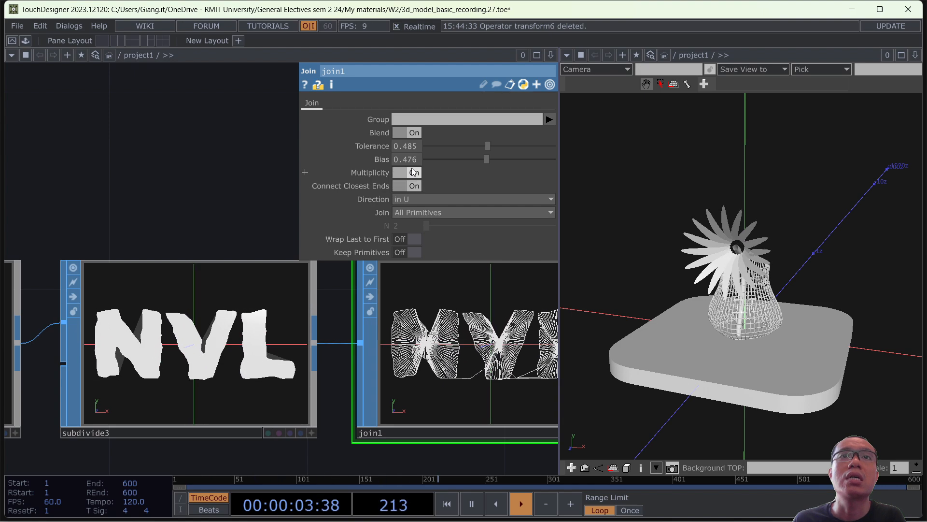
left_click(416, 239)
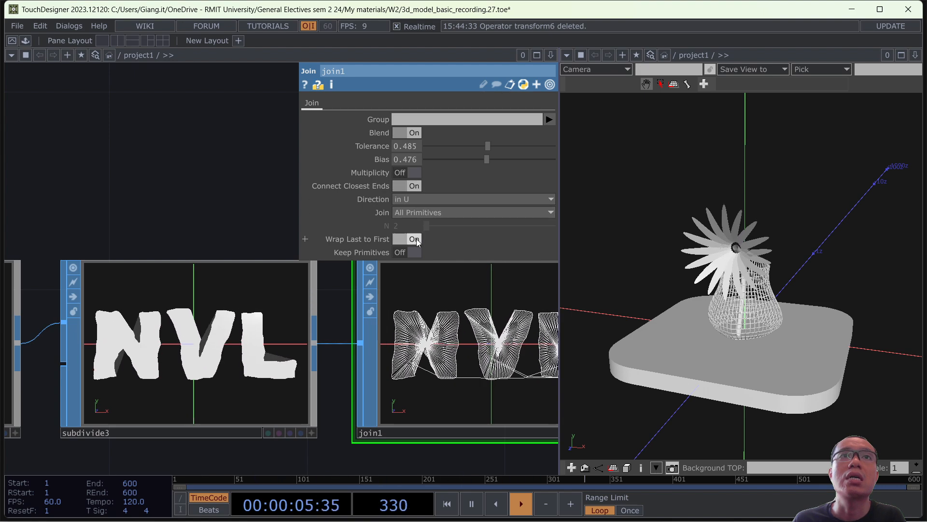
left_click(416, 239)
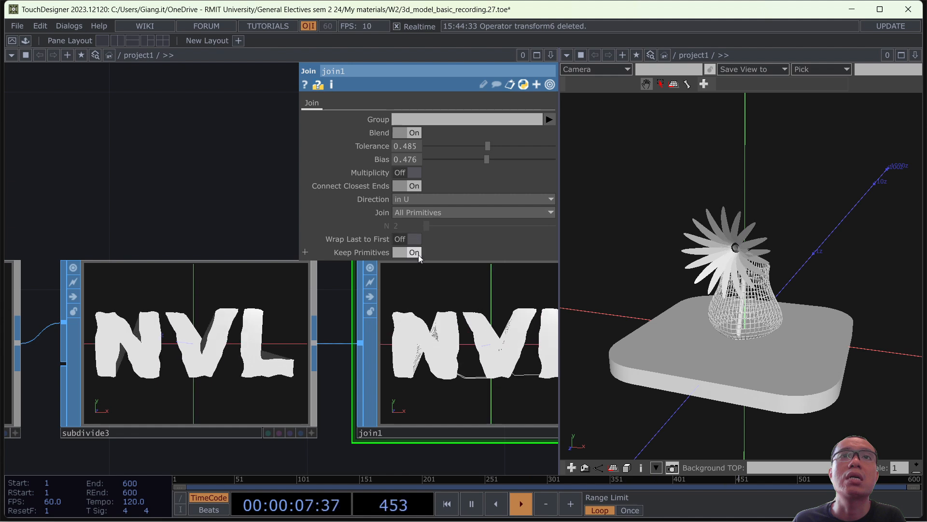
Try a Step Size of 21.9 on trace1, settle on 10.2, and save the project.
scroll(347, 360, "down", 5)
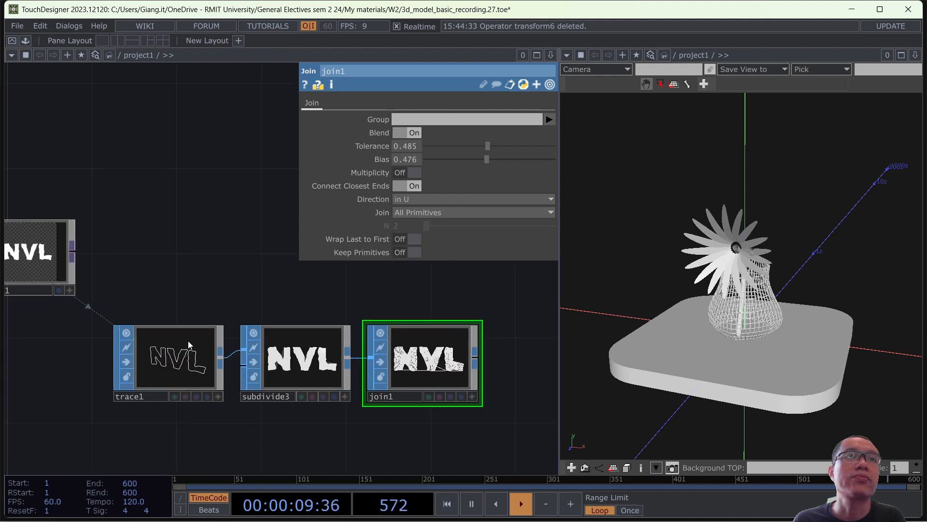
left_click(188, 340)
left_click_drag(436, 145, 483, 142)
scroll(441, 420, "up", 6)
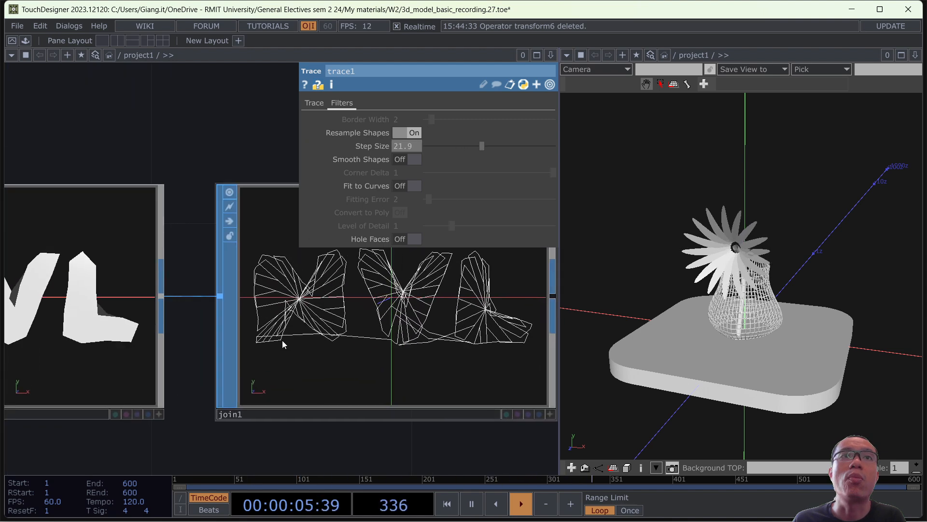
left_click_drag(481, 144, 448, 145)
key("ctrl+s")
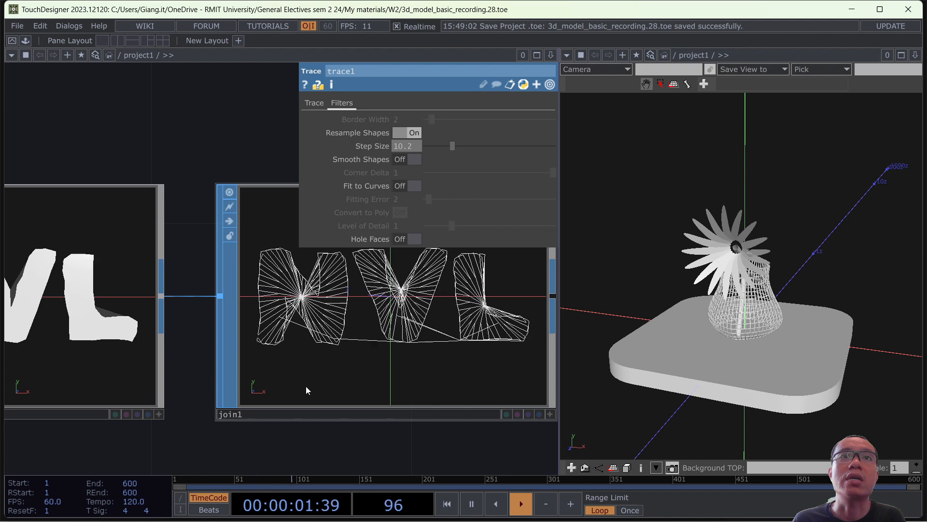
Try Smooth Shapes on trace1 and switch it off again.
scroll(321, 320, "down", 3)
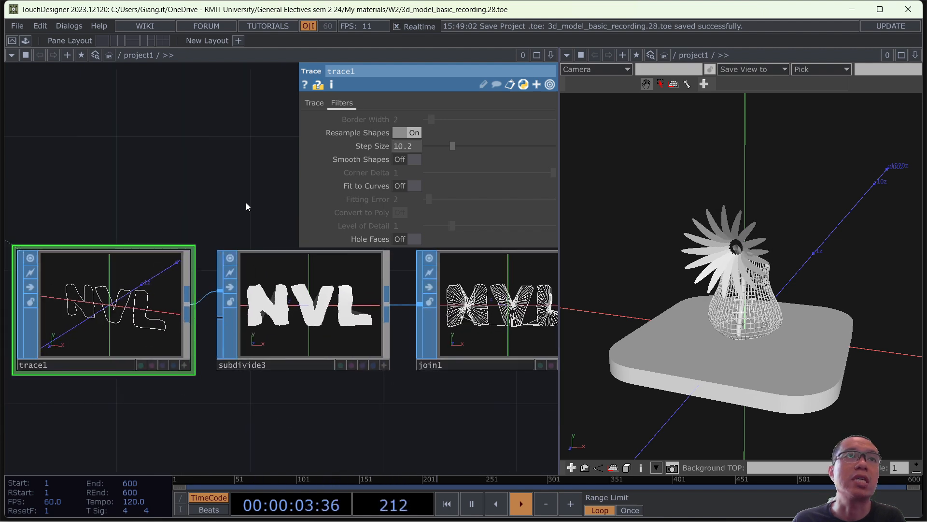
left_click(409, 160)
left_click(409, 160)
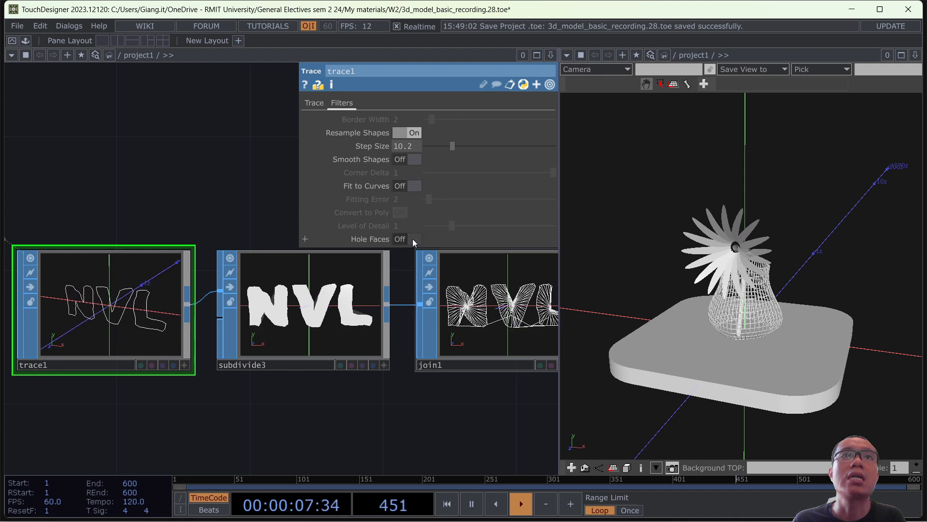
left_click_drag(306, 431, 184, 407)
scroll(184, 407, "down", 5)
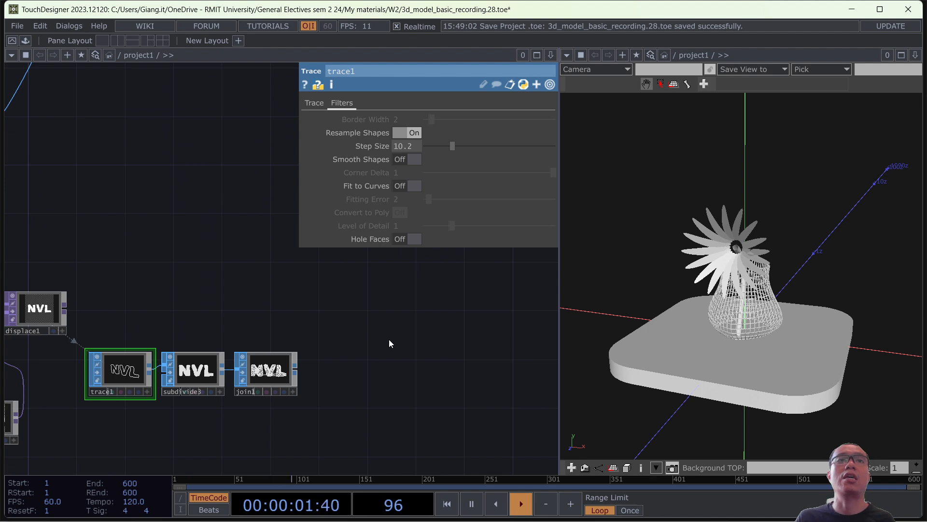
scroll(389, 339, "down", 5)
left_click_drag(395, 312, 312, 309)
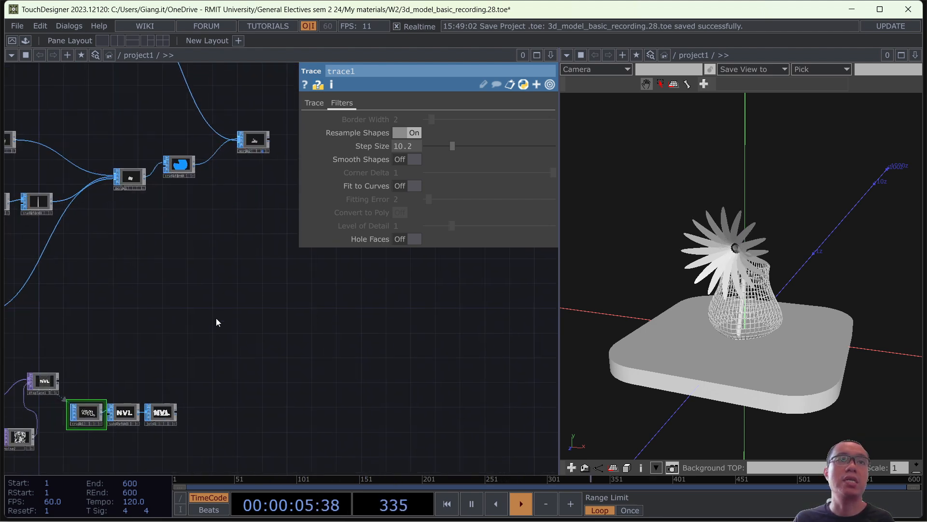
Connect join1's output into merge2 and move merge2 farther from transform4 in the network.
left_click(177, 411)
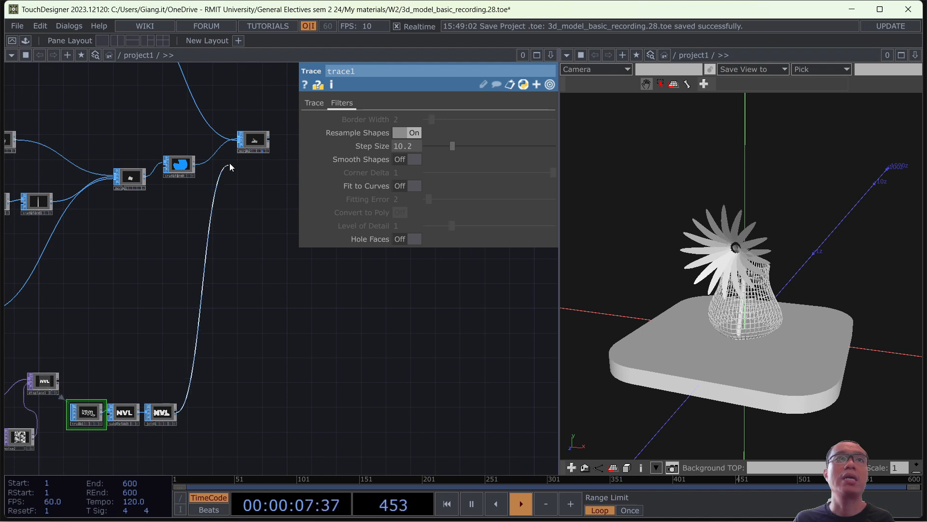
left_click(234, 142)
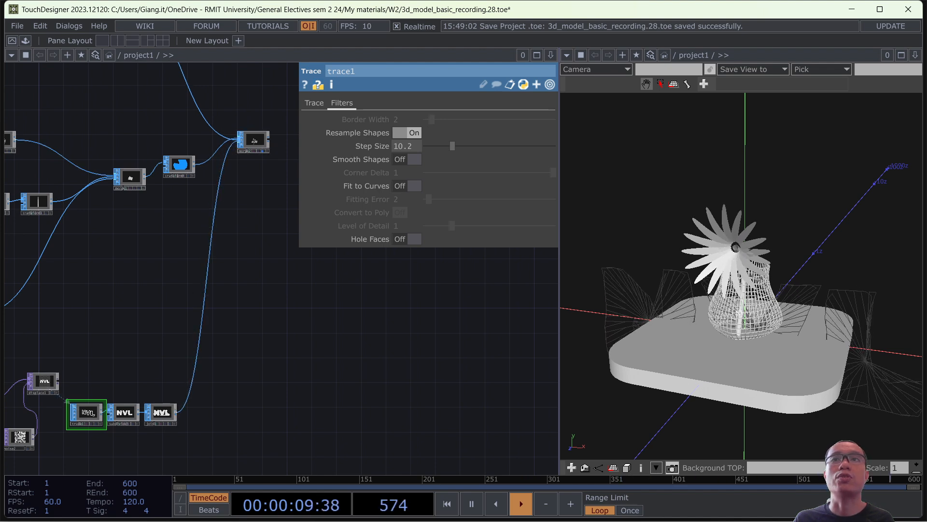
mouse_move(821, 318)
left_mouse_down()
mouse_move(763, 312)
mouse_move(816, 319)
left_mouse_up()
scroll(810, 303, "up", 5)
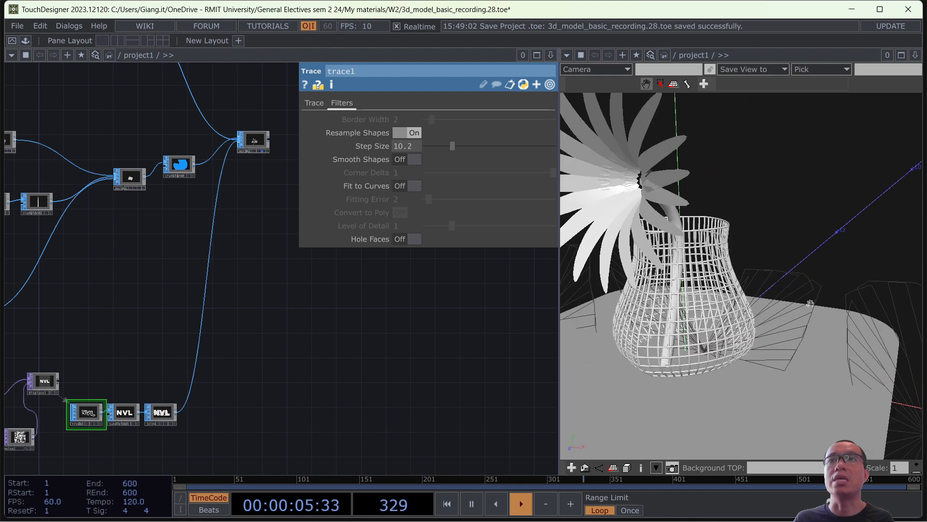
scroll(808, 284, "down", 3)
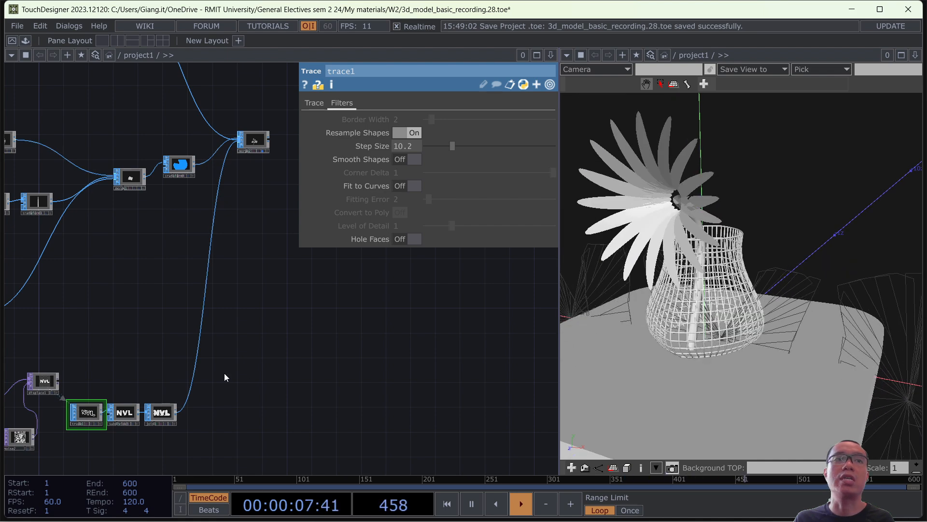
left_click_drag(239, 375, 314, 341)
scroll(314, 341, "up", 5)
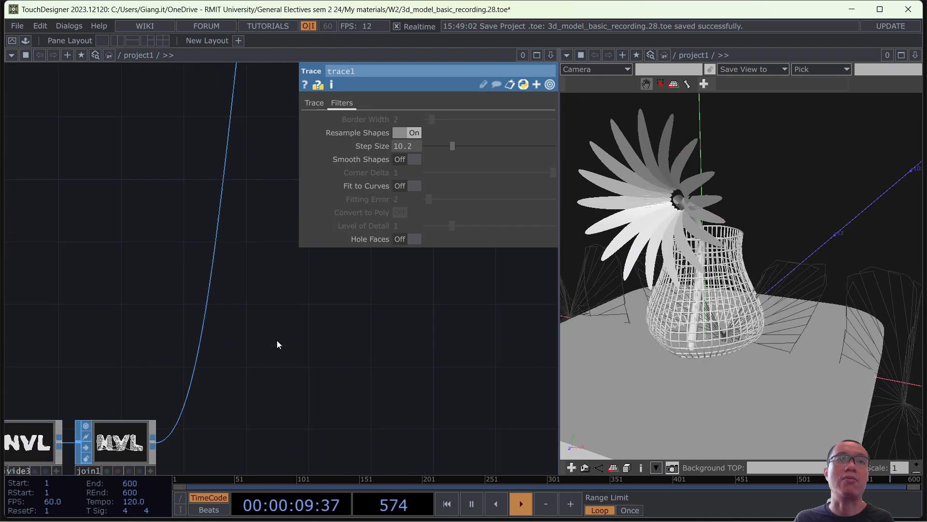
scroll(277, 340, "down", 4)
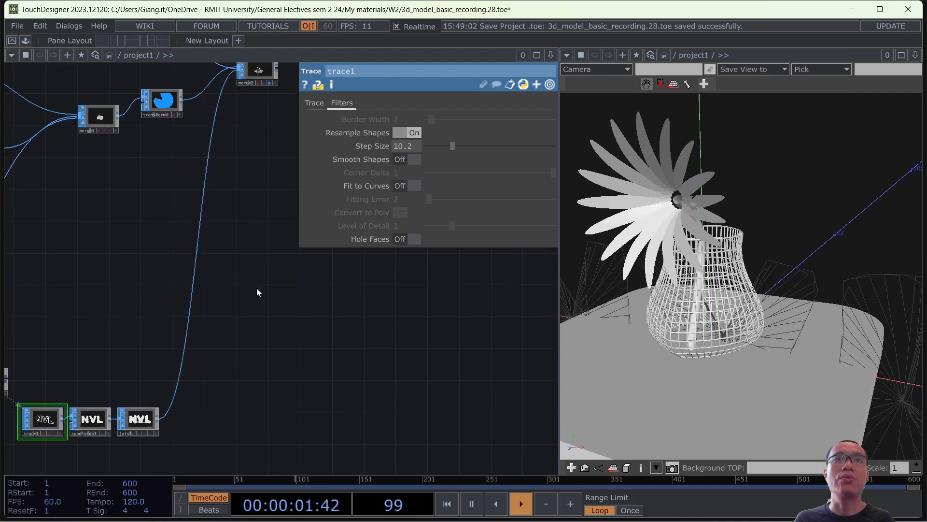
left_click_drag(267, 71, 298, 16)
left_click_drag(248, 296, 248, 355)
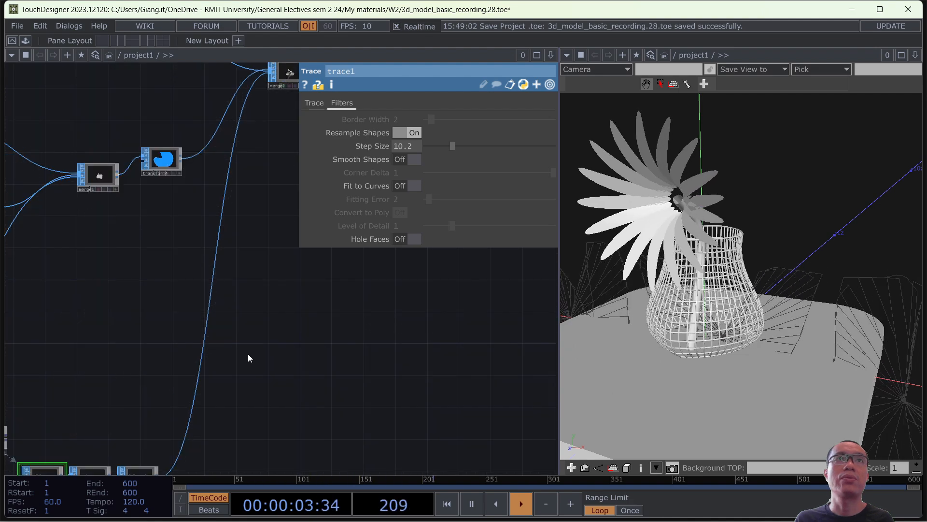
Try inserting an Attribute Create SOP on the wire between join1 and merge2.
left_click_drag(339, 370, 323, 306)
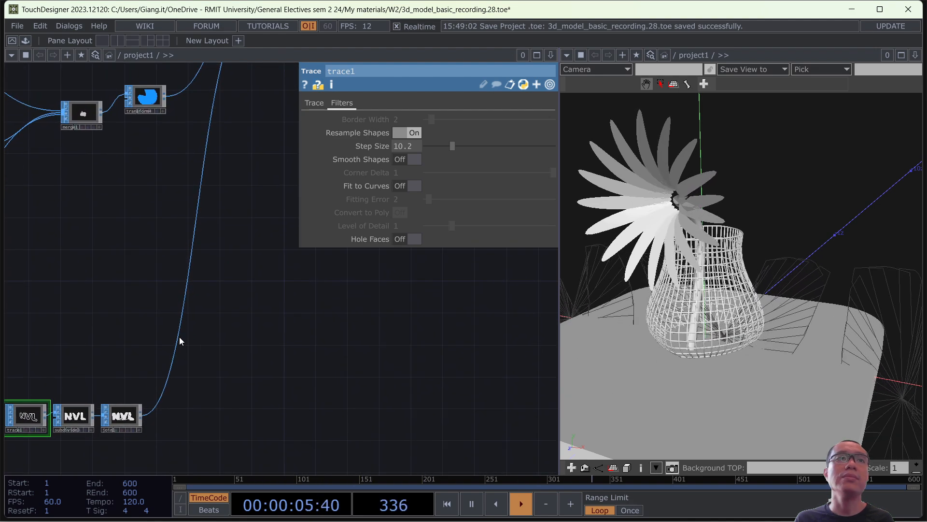
right_click(182, 320)
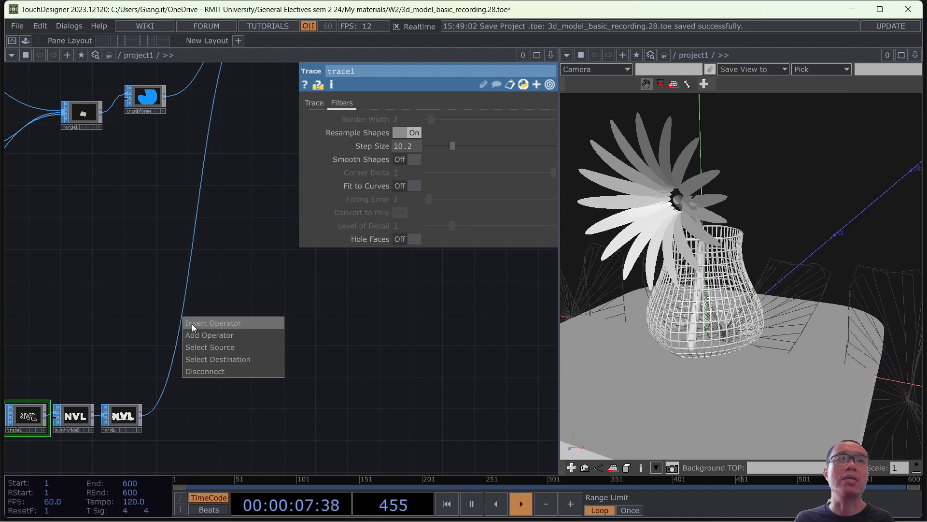
right_click(184, 313)
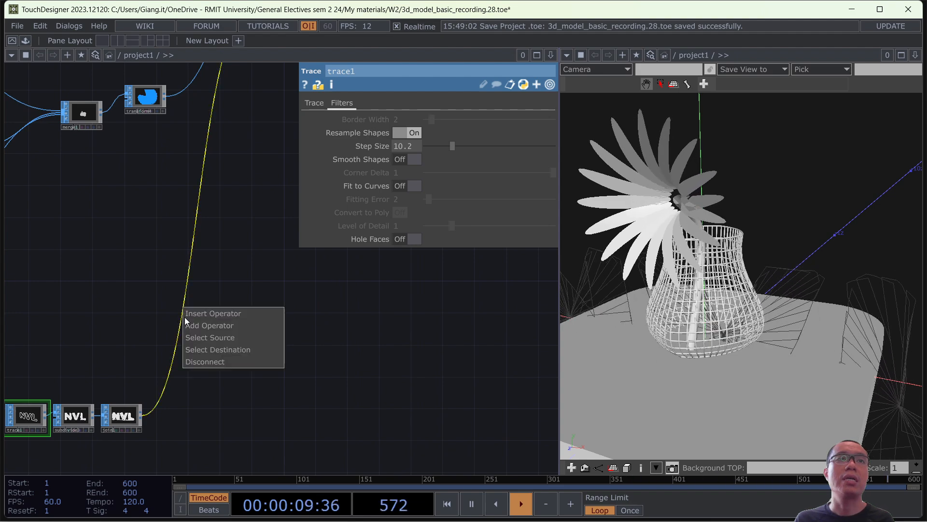
left_click(188, 314)
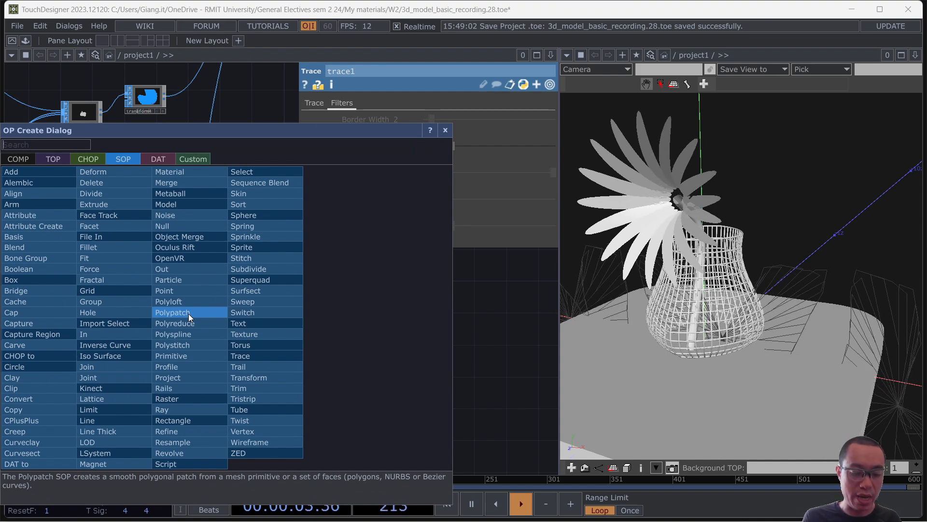
type("attri")
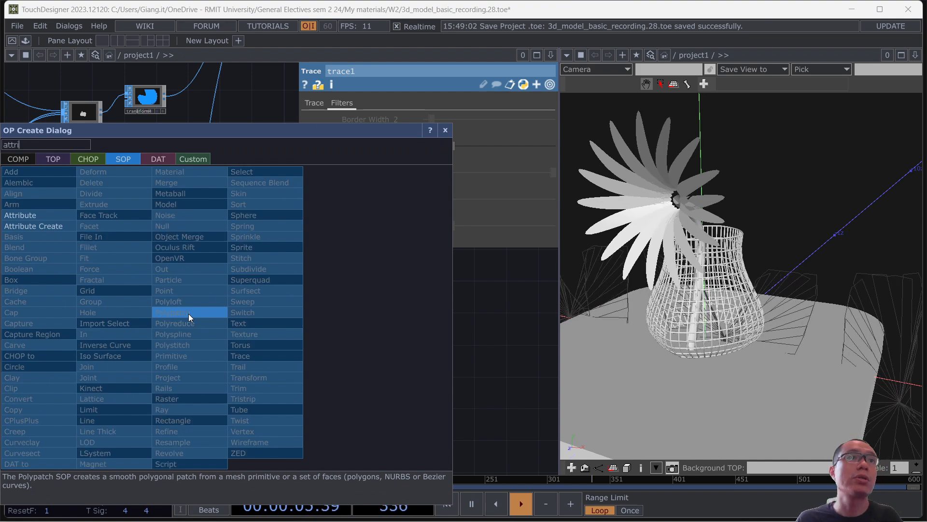
left_click(33, 226)
left_click(242, 304)
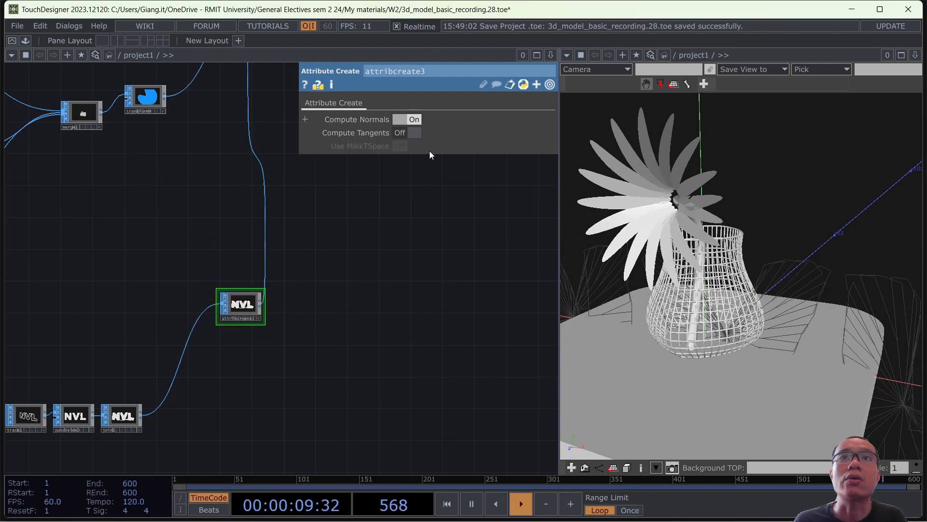
left_click_drag(339, 326, 228, 345)
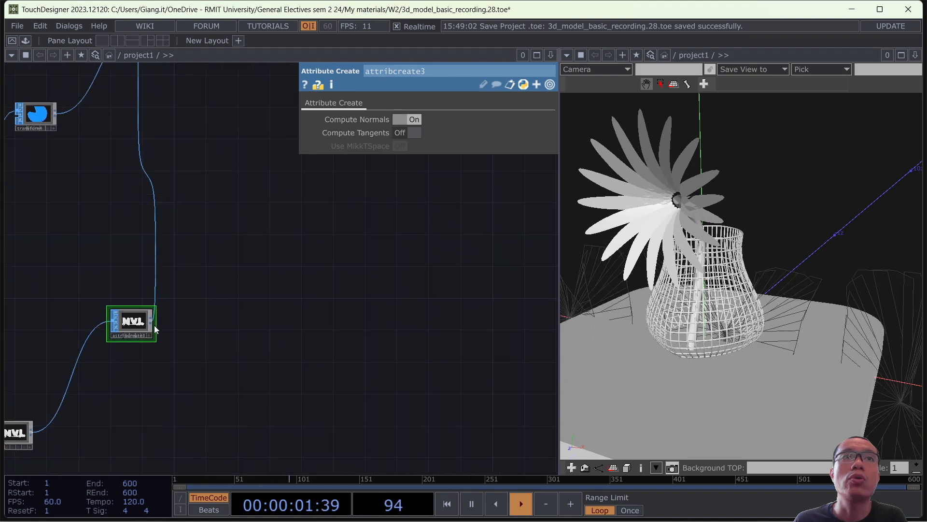
scroll(121, 326, "up", 5)
scroll(120, 323, "down", 4)
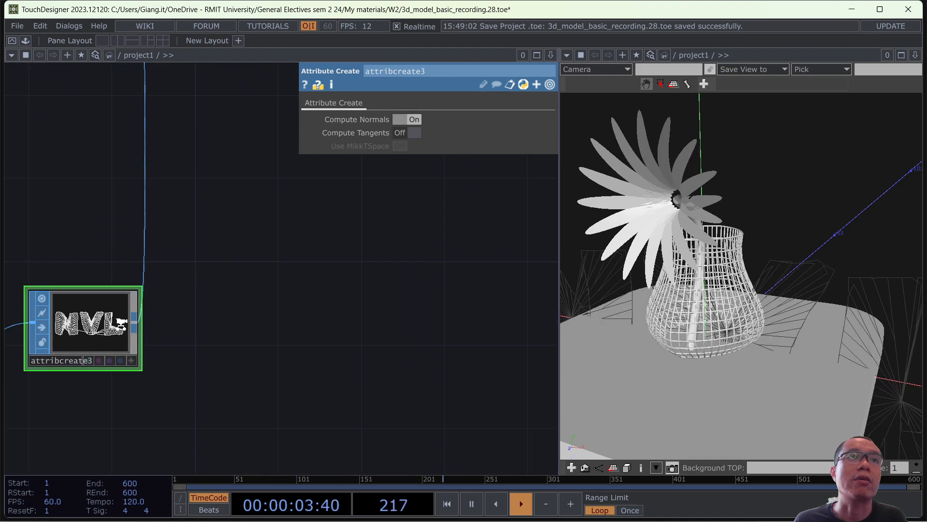
Check the NVL geometry in the 3D scene and delete the Attribute Create SOP between join1 and merge2.
left_click_drag(414, 248, 404, 306)
scroll(837, 302, "down", 4)
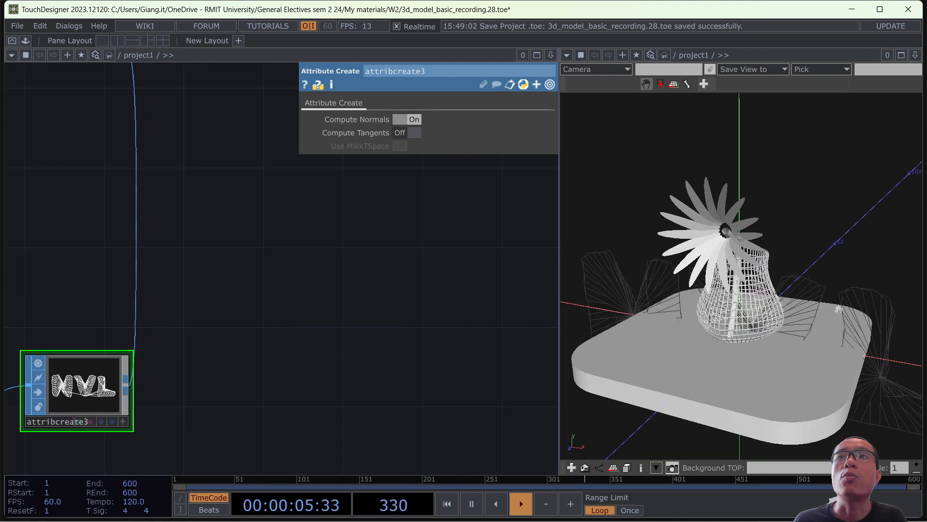
left_click_drag(838, 308, 776, 351)
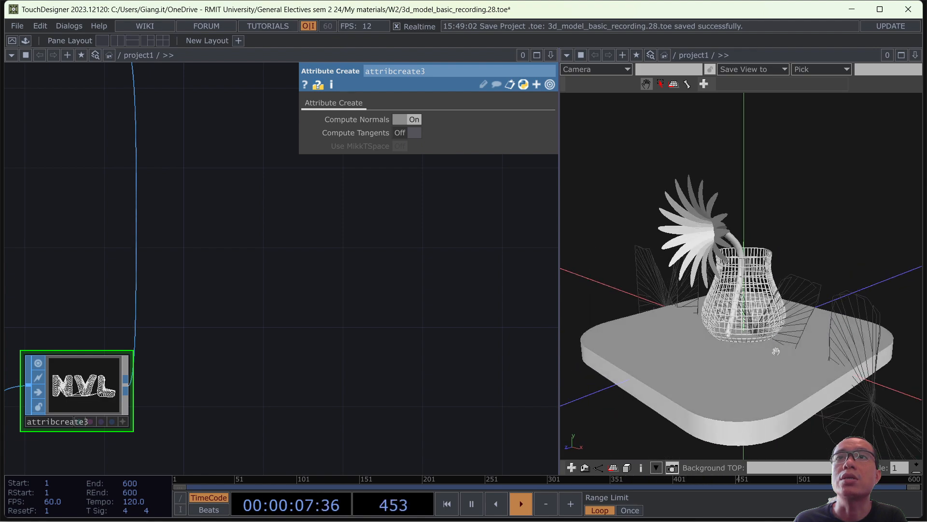
scroll(222, 273, "down", 4)
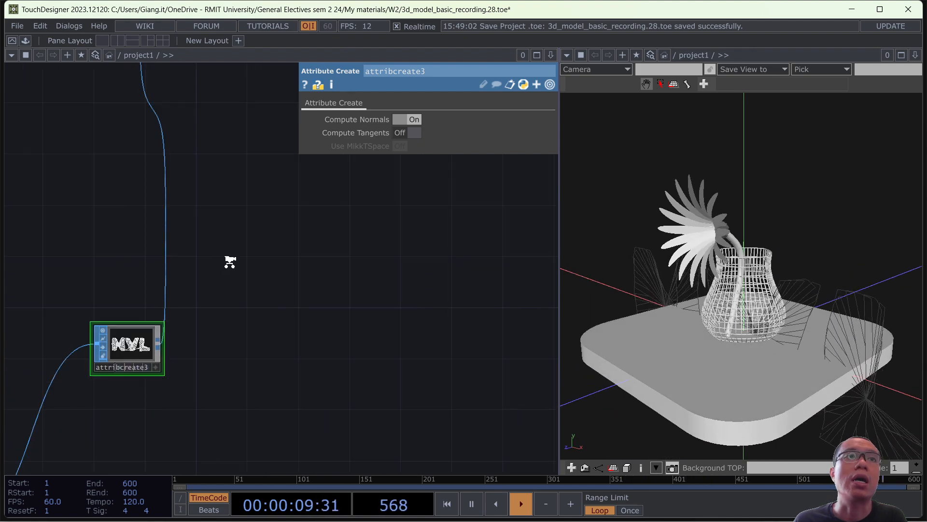
left_click_drag(229, 260, 252, 329)
left_click_drag(305, 254, 333, 217)
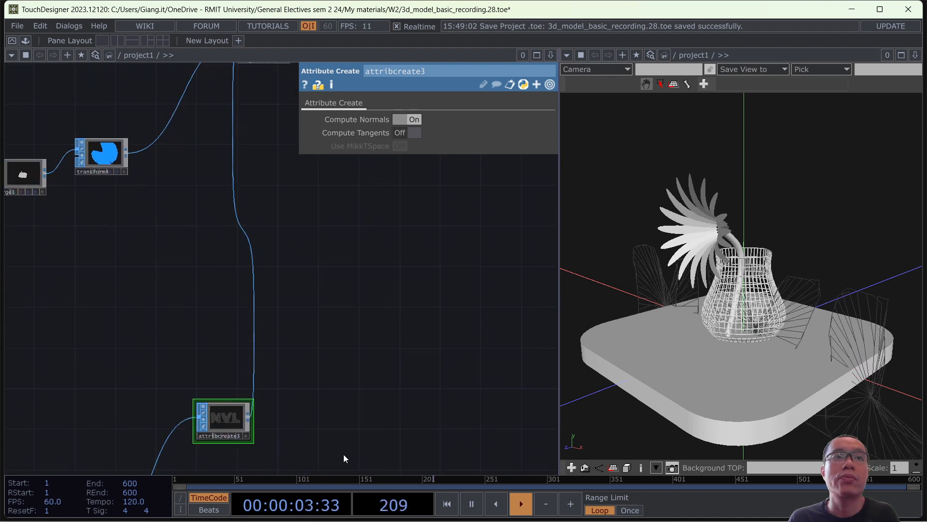
key("Delete")
Examine merge2's input list and the node chains feeding it.
left_click_drag(257, 374, 259, 447)
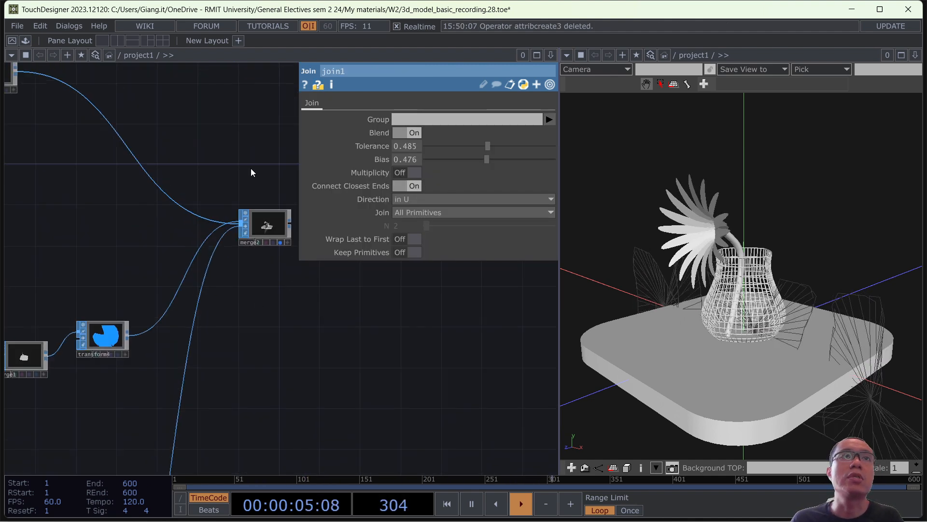
left_click(272, 228)
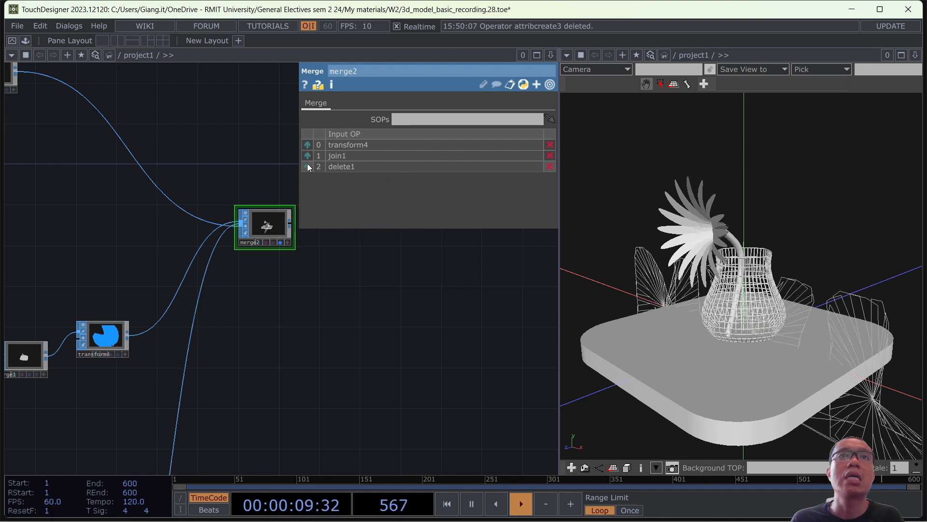
left_click_drag(307, 166, 339, 158)
left_click_drag(304, 326, 217, 330)
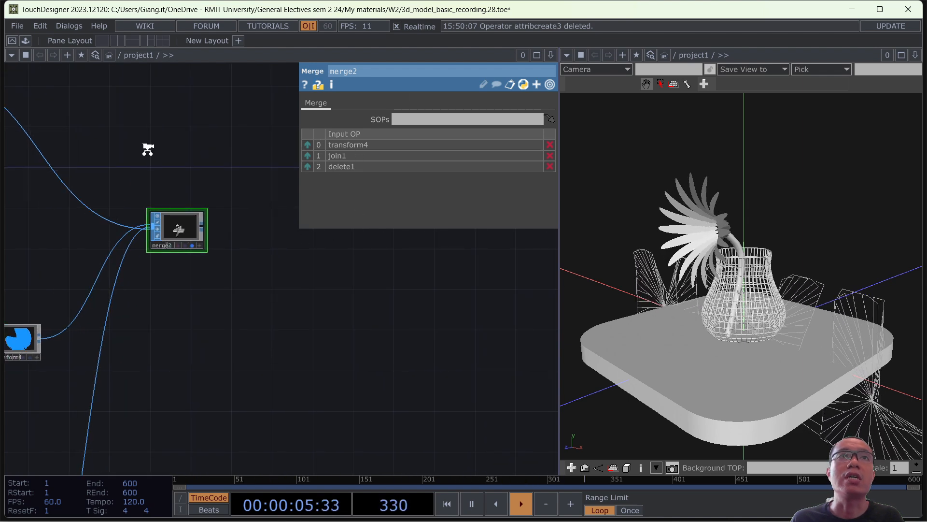
scroll(147, 149, "down", 5)
left_click_drag(222, 197, 407, 353)
scroll(223, 303, "up", 5)
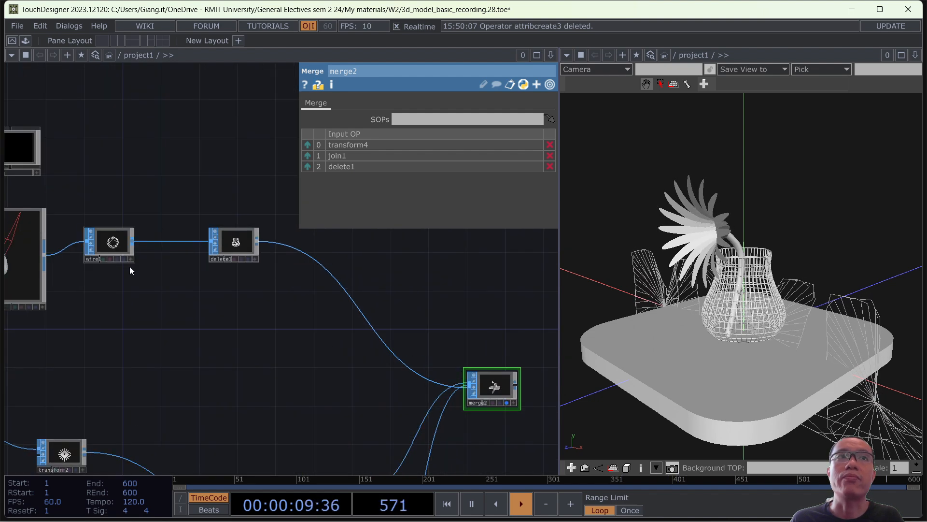
scroll(252, 303, "down", 2)
left_click_drag(301, 365, 214, 199)
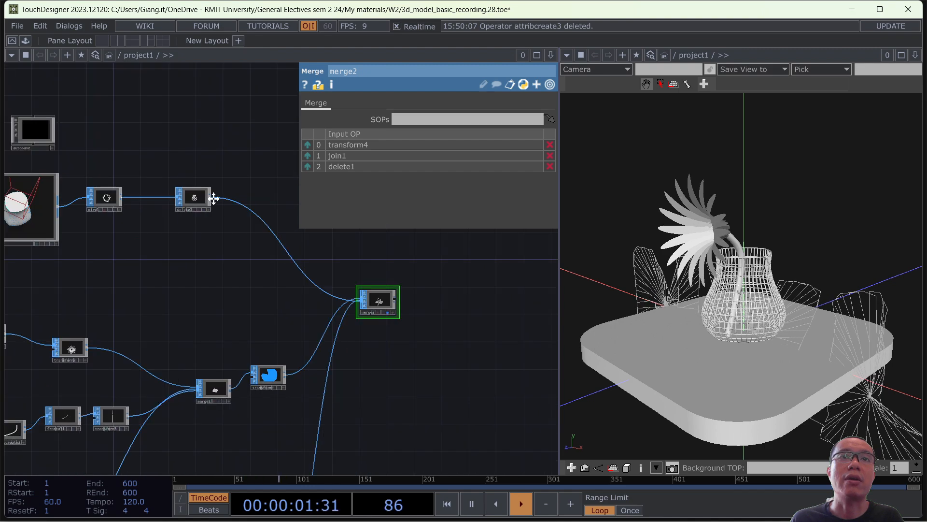
Insert a Transform SOP on the wire between join1 and merge2.
scroll(313, 259, "down", 3)
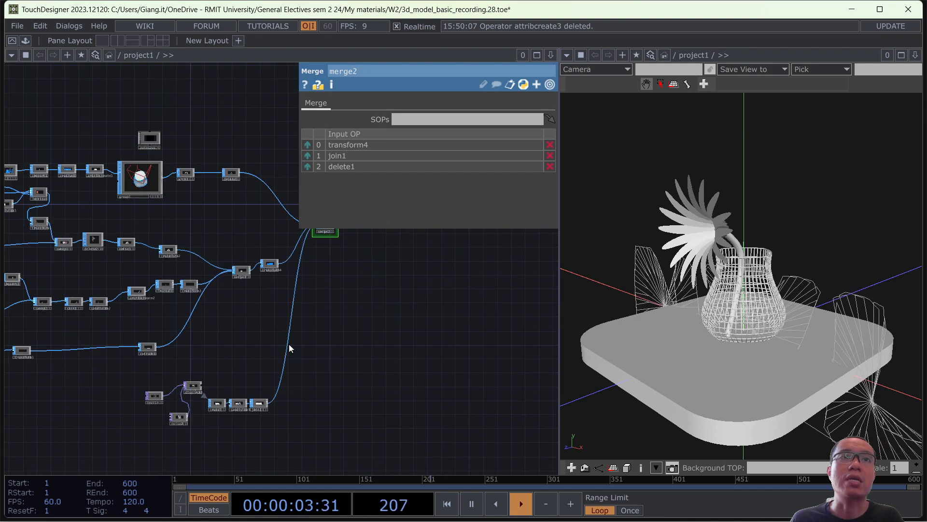
right_click(291, 323)
left_click(310, 330)
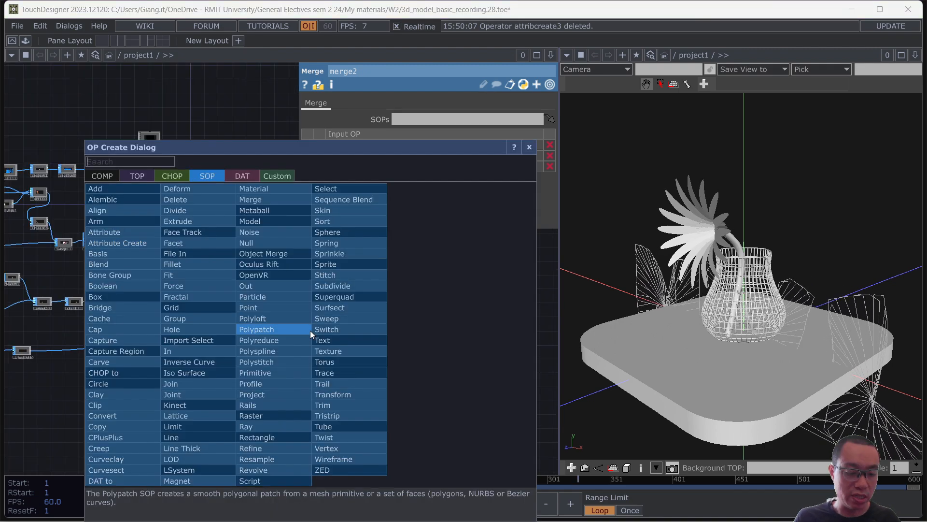
type("trans")
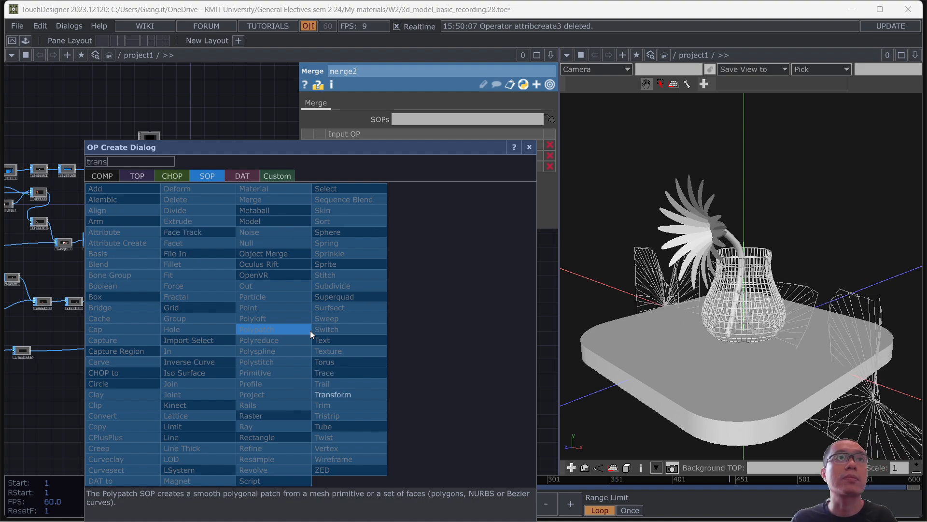
left_click(352, 392)
left_click(319, 365)
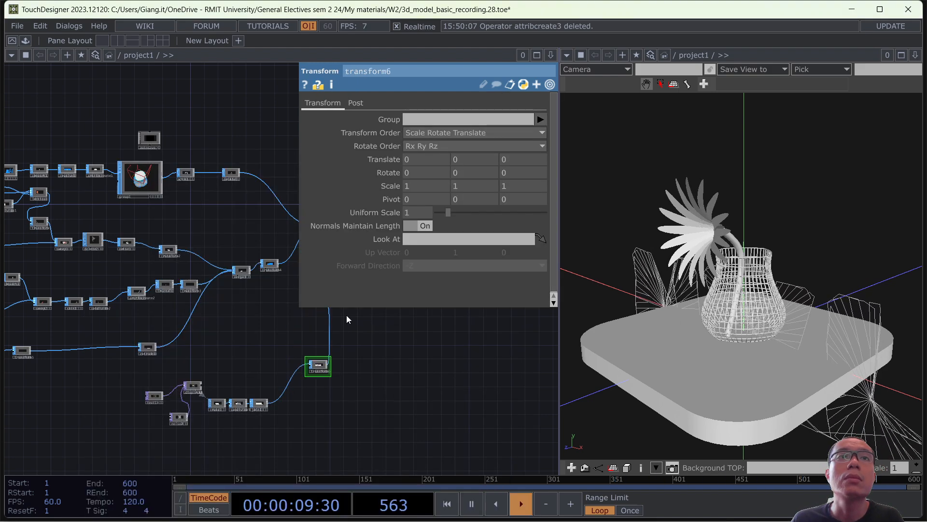
scroll(346, 315, "up", 3)
scroll(342, 338, "up", 2)
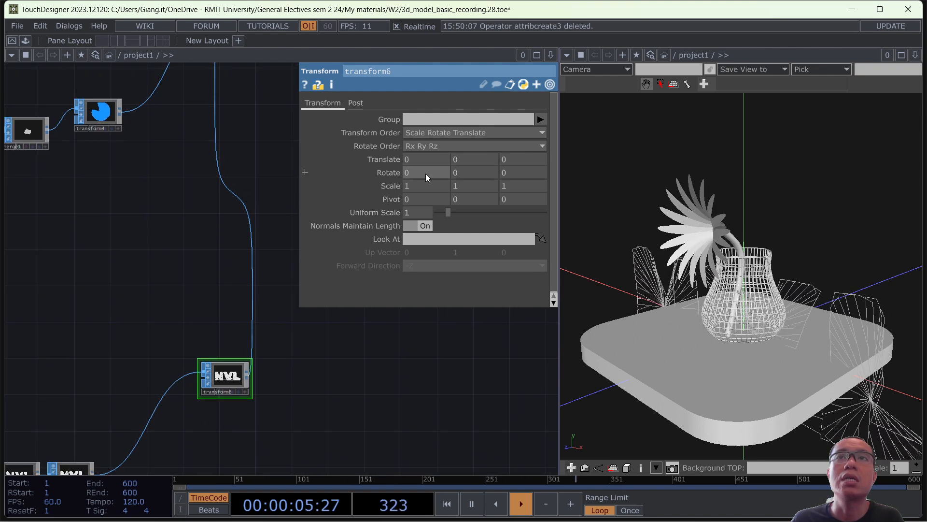
On transform6, set the Y rotation to 90, the scale to 0.6 on all axes and the Y translation to 0.2.
left_click(457, 172)
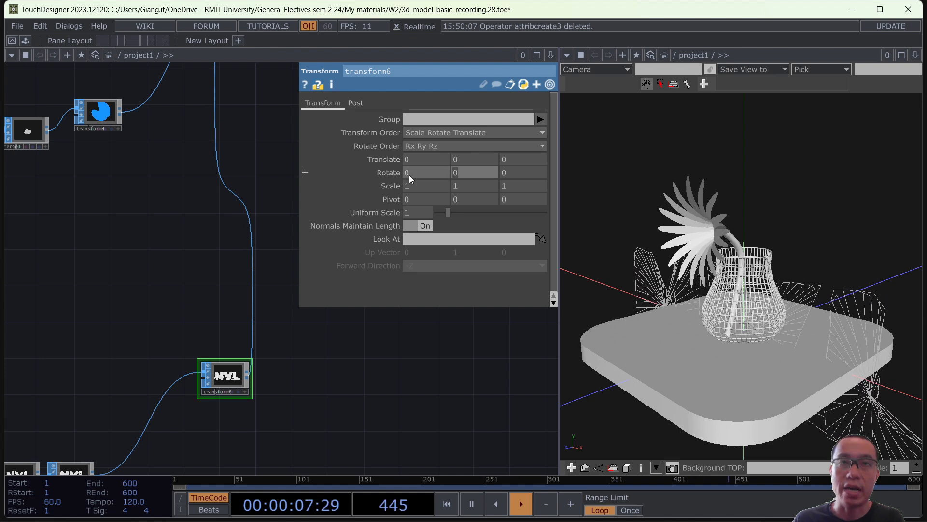
type("90")
key("Return")
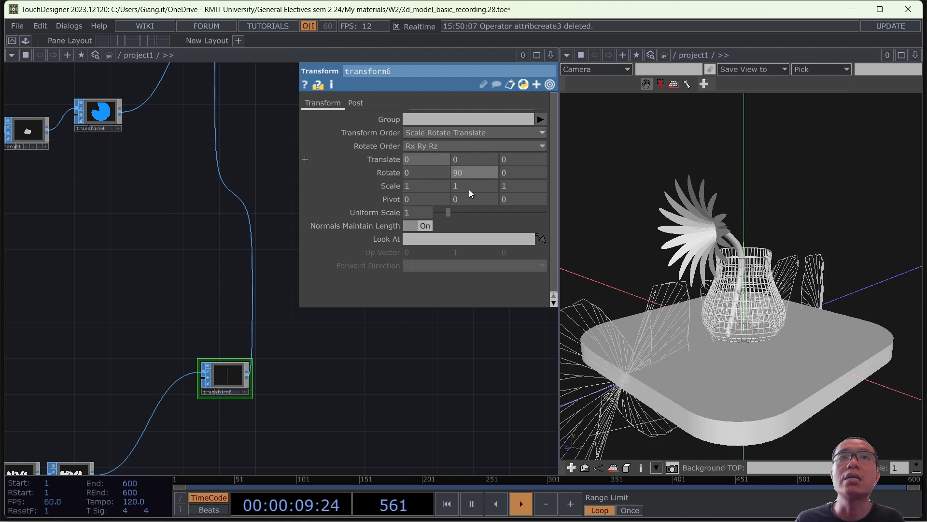
mouse_move(390, 189)
middle_mouse_down()
mouse_move(367, 186)
mouse_move(390, 174)
middle_mouse_up()
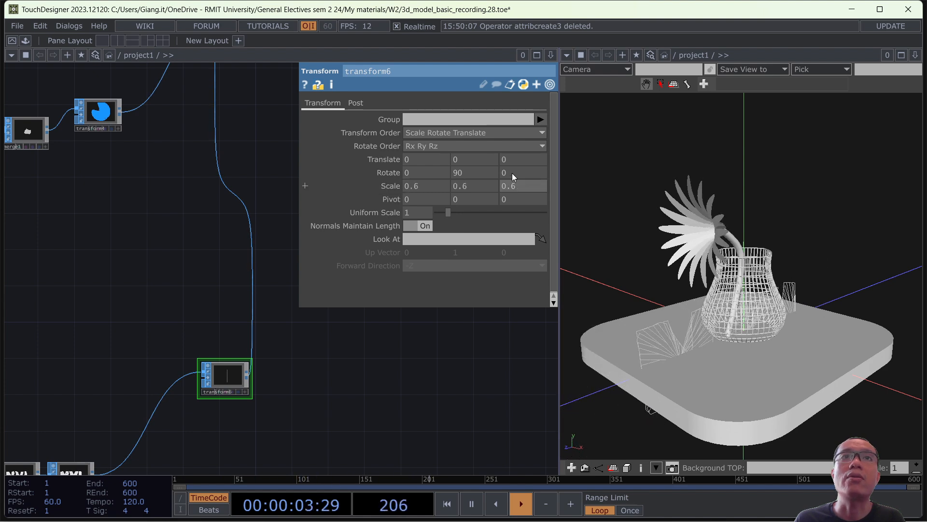
middle_click_drag(486, 160, 511, 163)
Shrink the NVL text to a uniform scale of 0.42 on transform6 and lower its Y translation to 0.162.
left_click_drag(847, 245, 765, 232)
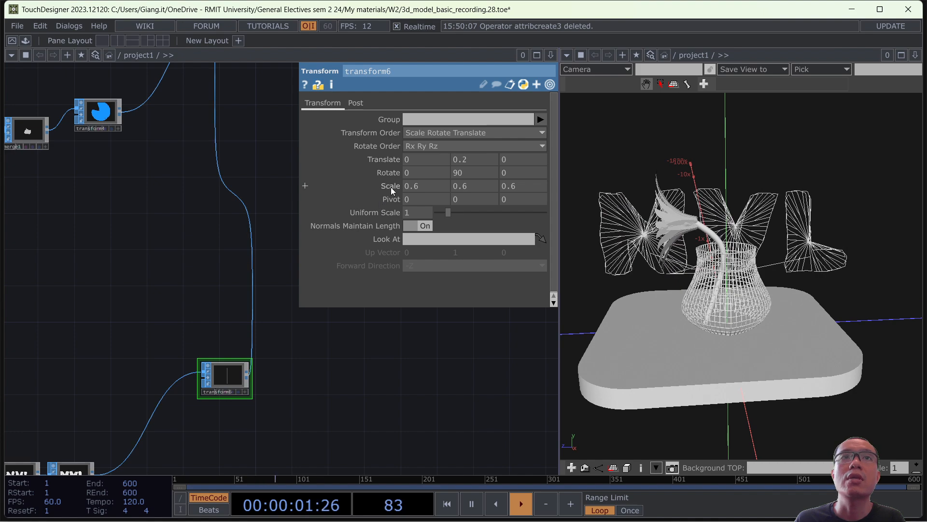
middle_click_drag(390, 187, 328, 198)
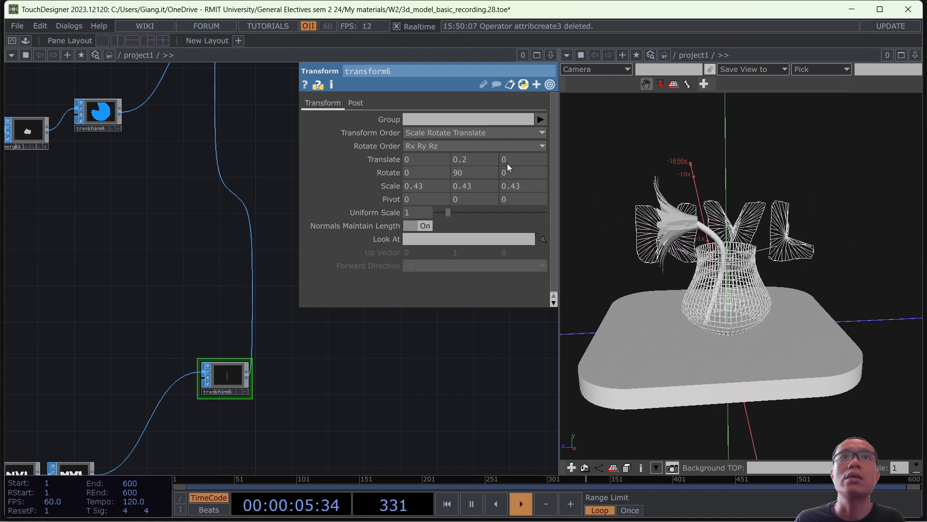
middle_click_drag(494, 159, 451, 184)
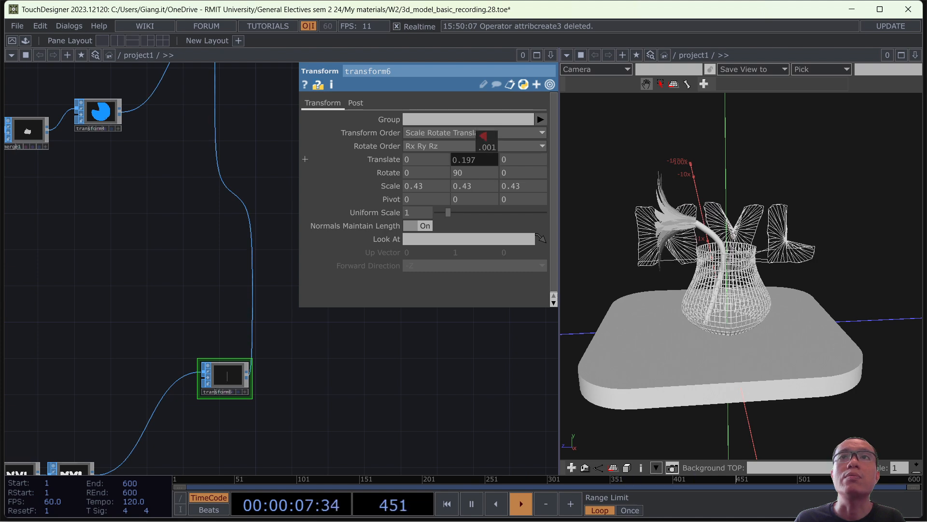
middle_click_drag(483, 142, 487, 141)
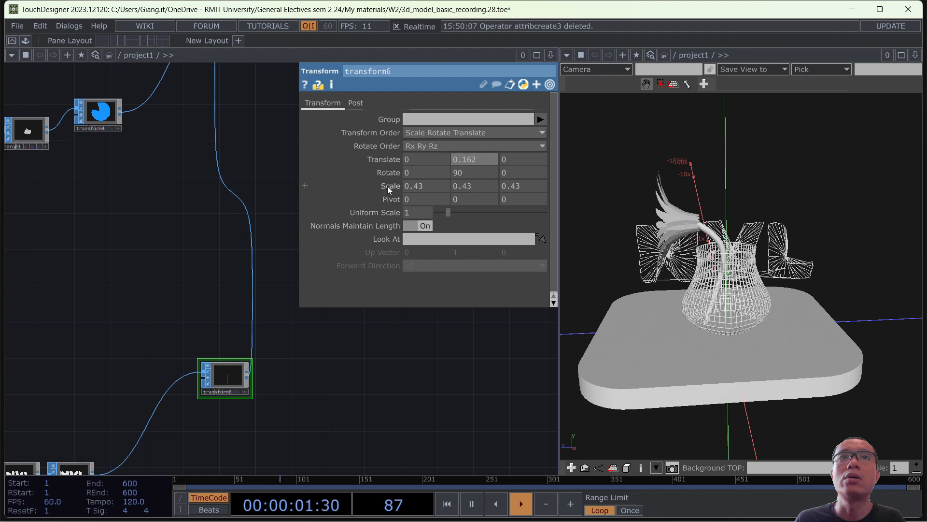
middle_click_drag(388, 186, 385, 163)
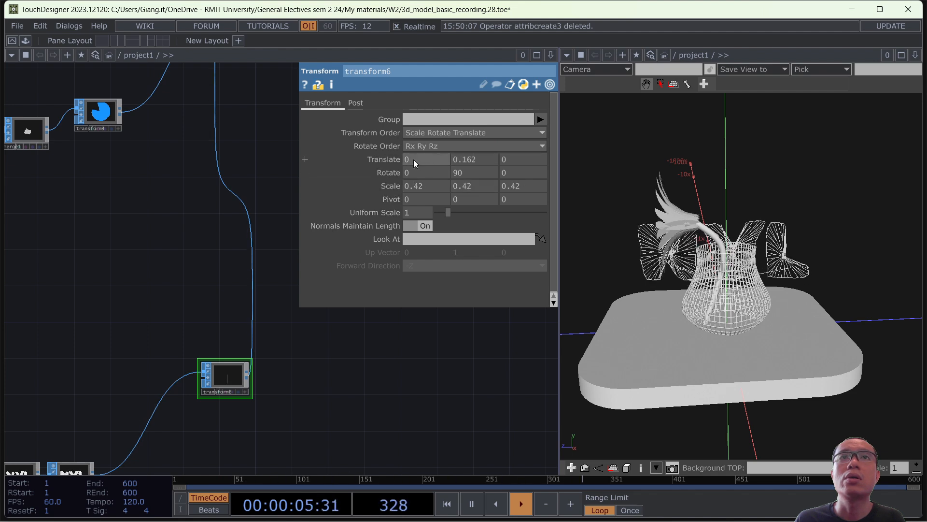
Move the NVL text away from the vase by setting transform6's X translation to -0.215.
mouse_move(791, 317)
left_mouse_down()
mouse_move(825, 327)
mouse_move(797, 333)
left_mouse_up()
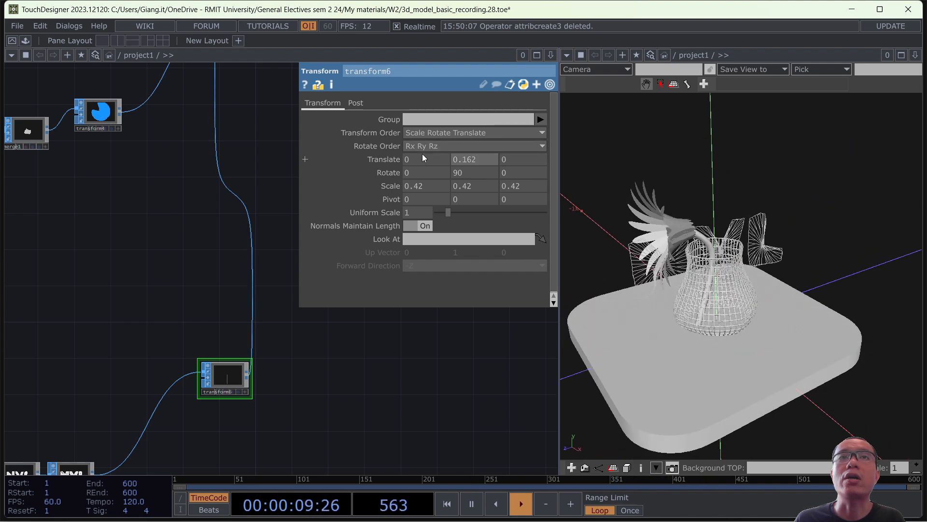
middle_click_drag(422, 154, 394, 189)
middle_click_drag(416, 137, 284, 155)
middle_click_drag(389, 128, 388, 123)
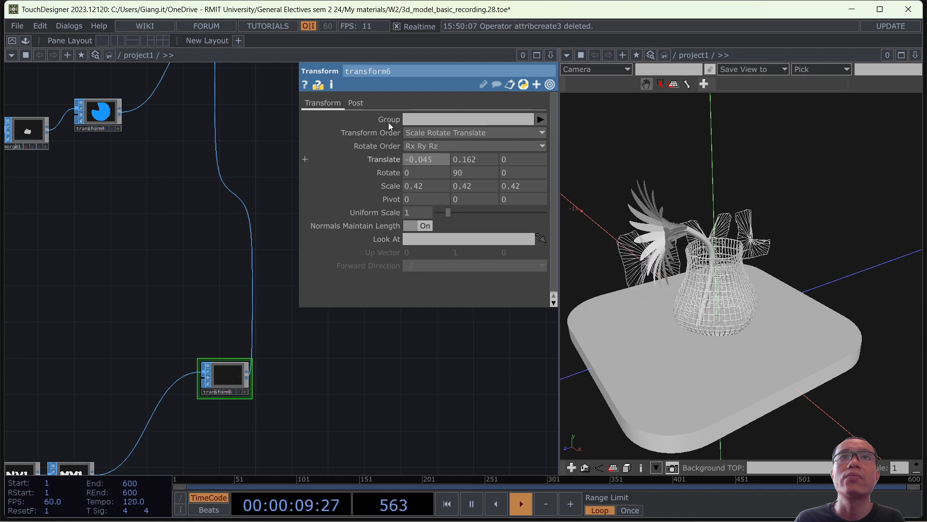
mouse_move(439, 159)
middle_mouse_down()
mouse_move(440, 187)
mouse_move(438, 141)
middle_mouse_up()
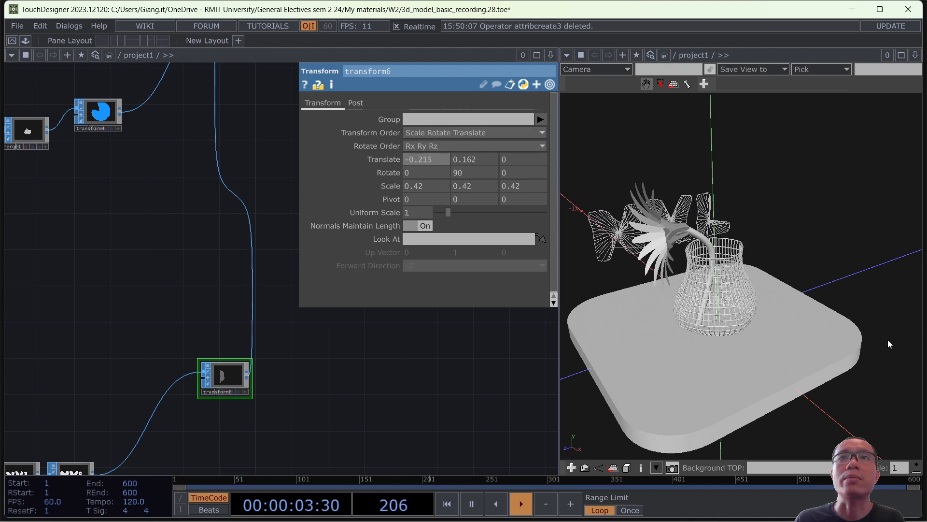
Lower the NVL text by setting transform6's Y translation to 0.112 and check its placement beside the vase.
left_click_drag(669, 271, 636, 254)
left_click_drag(763, 256, 724, 271)
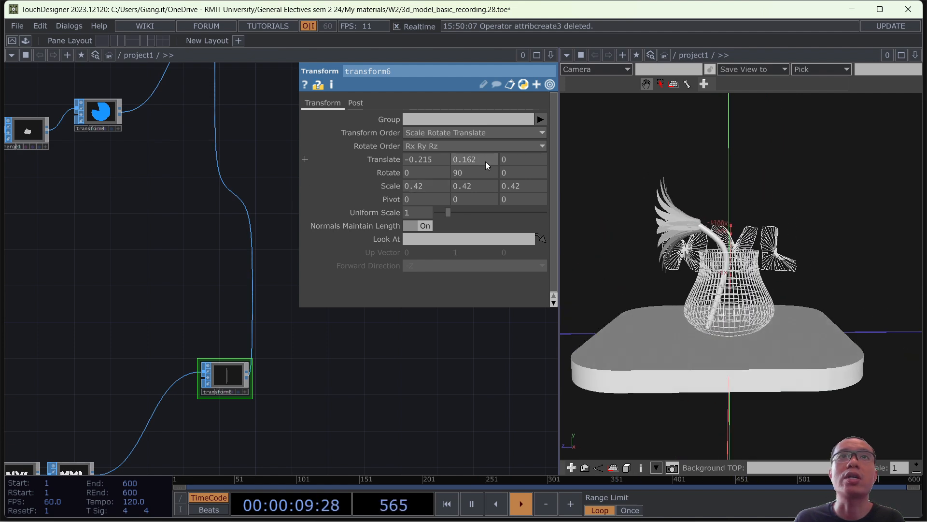
middle_click_drag(485, 161, 461, 179)
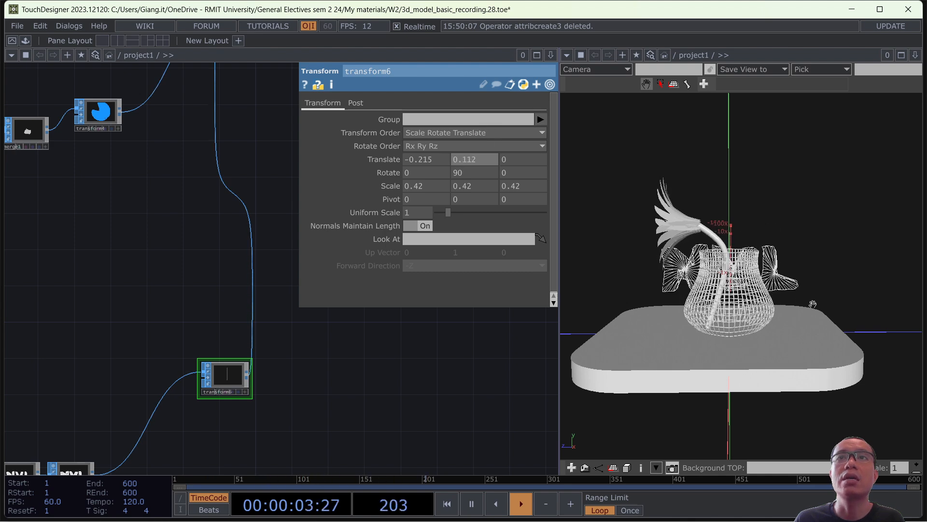
left_click_drag(720, 258, 768, 215)
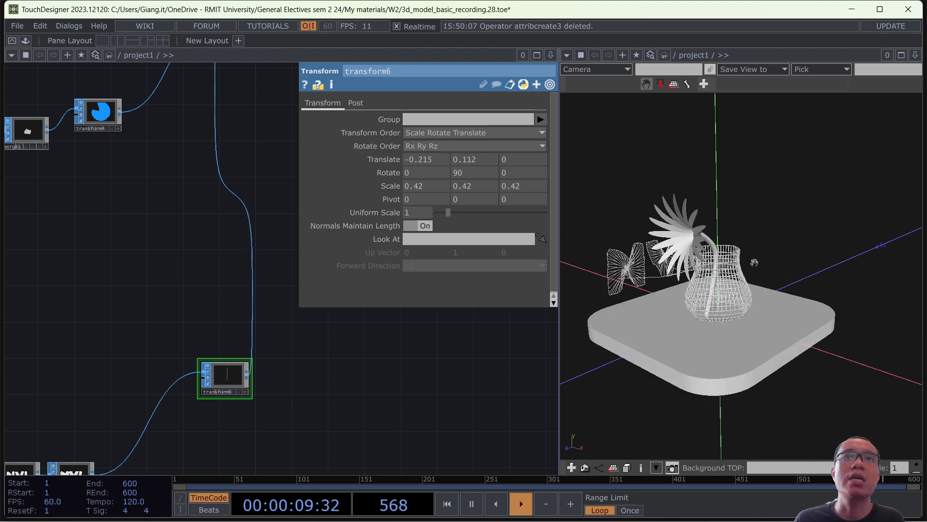